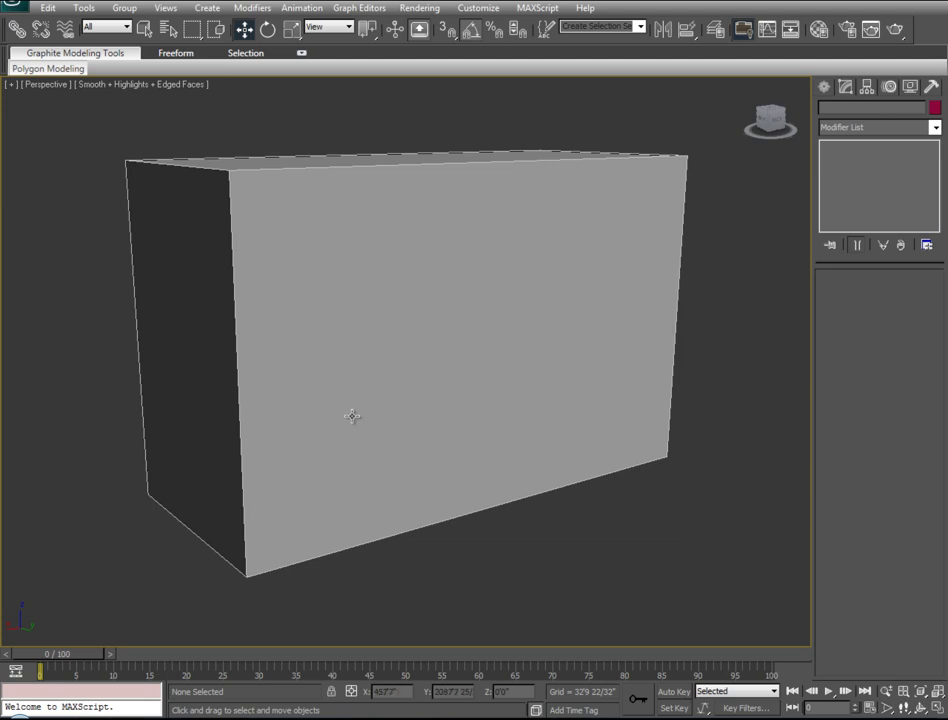
Select the box Object23 and convert it to an Editable Poly from the quad menu
mouse_move(311, 432)
alt+middle_down()
mouse_move(451, 433)
mouse_move(370, 434)
mouse_move(524, 449)
mouse_move(499, 442)
mouse_move(497, 339)
alt+middle_up()
click(490, 336)
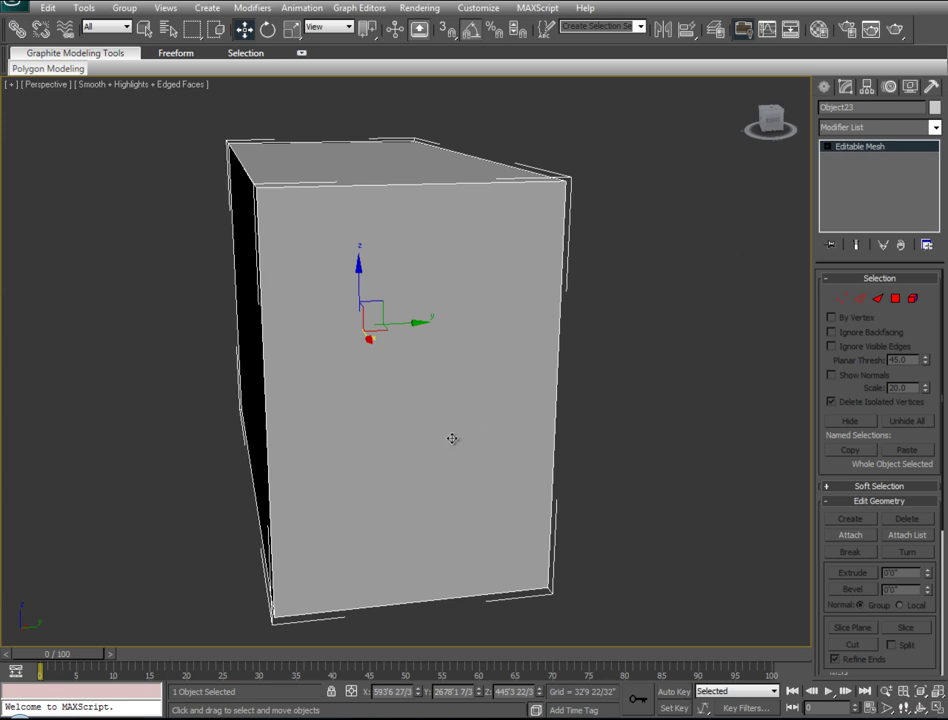
right_click(419, 286)
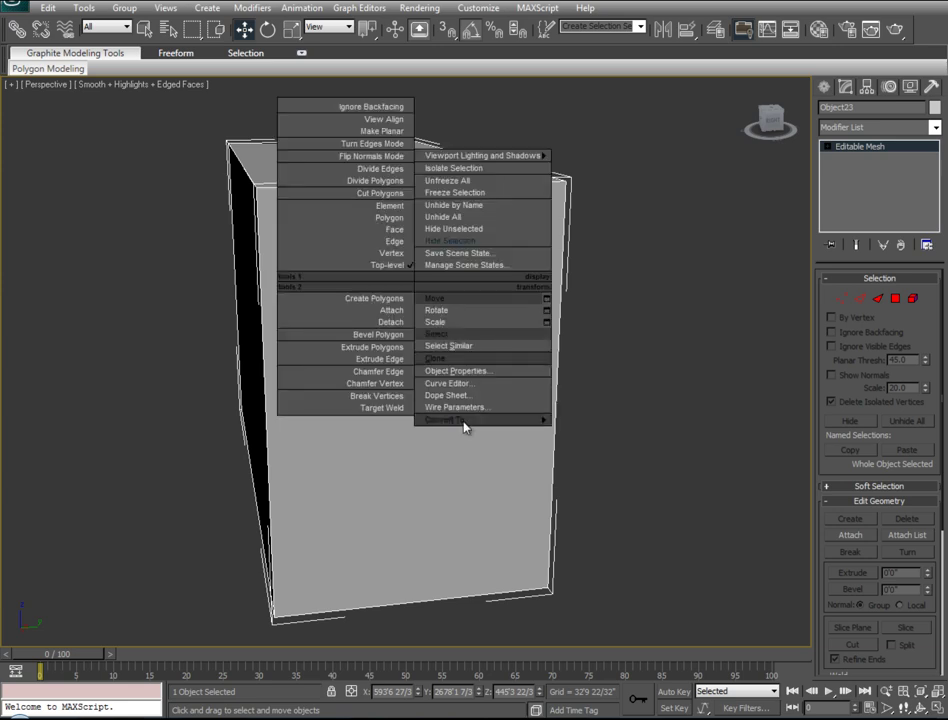
mouse_move(483, 419)
click(586, 439)
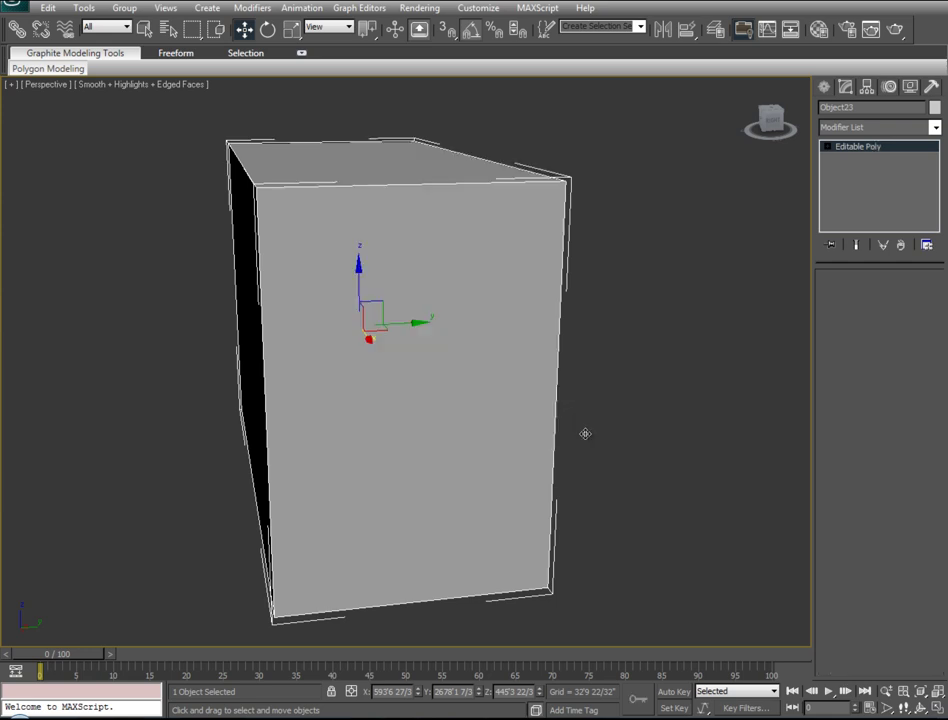
mouse_move(683, 363)
alt+middle_down()
mouse_move(607, 393)
mouse_move(818, 368)
alt+middle_up()
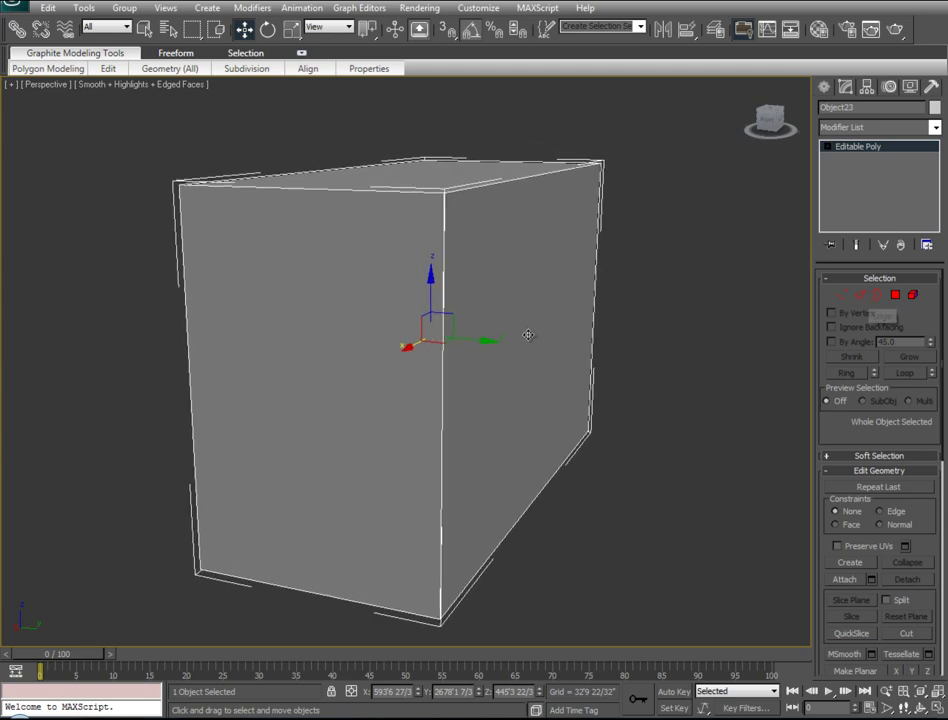
Ring-select the four vertical corner edges and Connect them into a horizontal edge loop
click(860, 295)
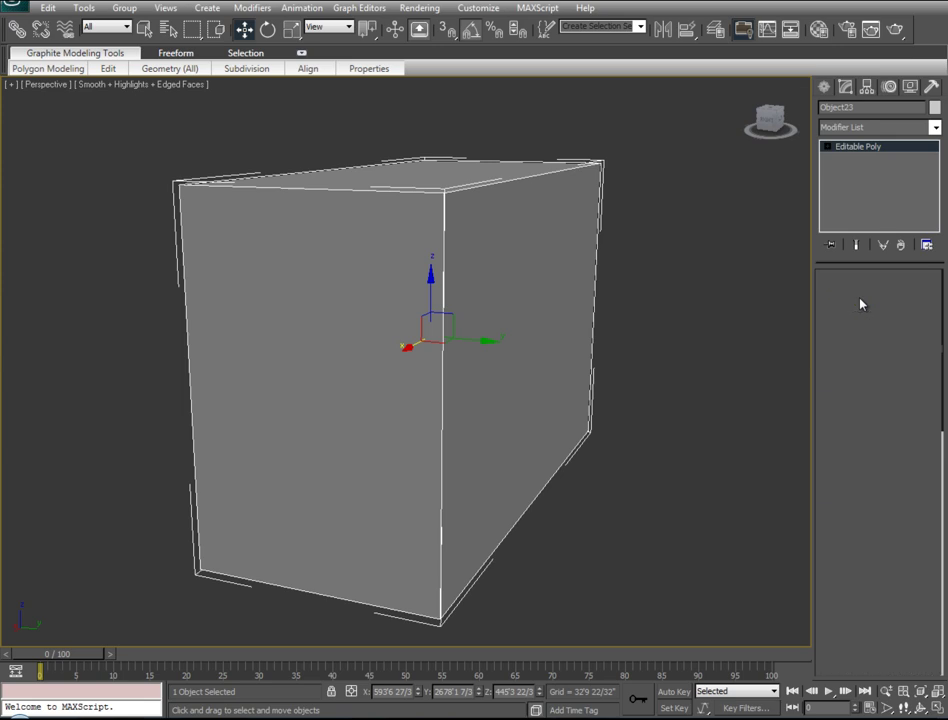
click(442, 251)
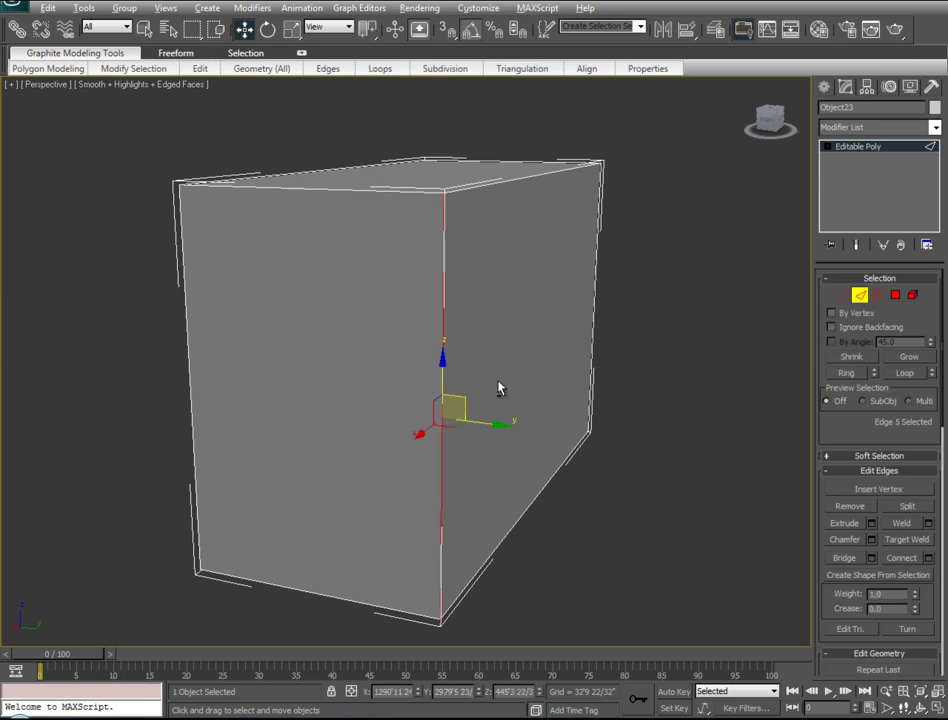
alt+middle_drag(500, 388, 645, 389)
click(845, 376)
mouse_move(203, 375)
alt+middle_down()
mouse_move(419, 381)
mouse_move(522, 368)
mouse_move(322, 370)
alt+middle_up()
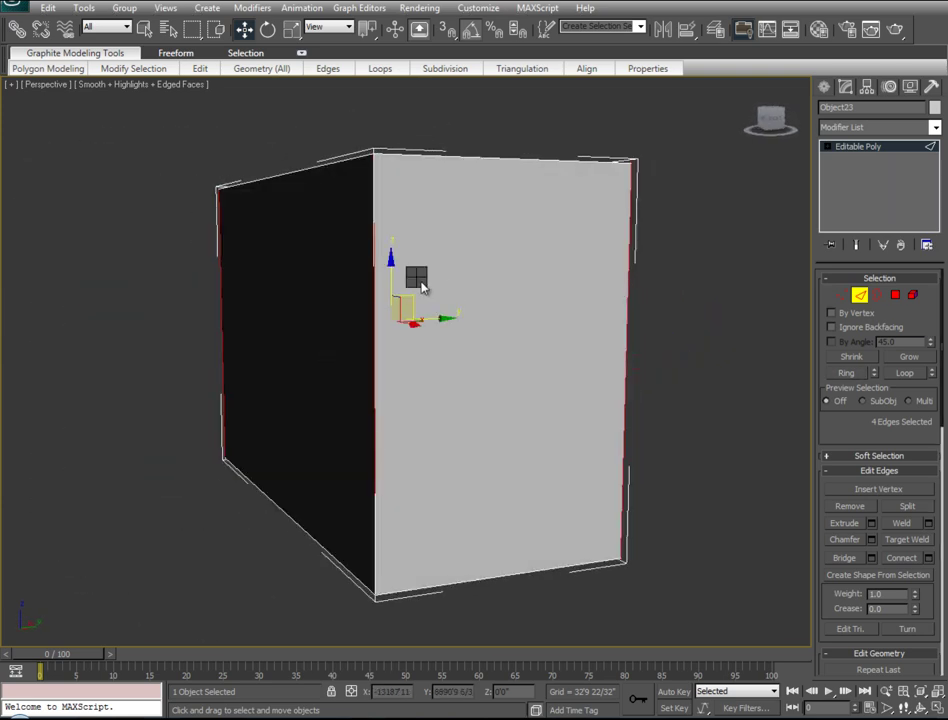
right_click(421, 287)
click(326, 331)
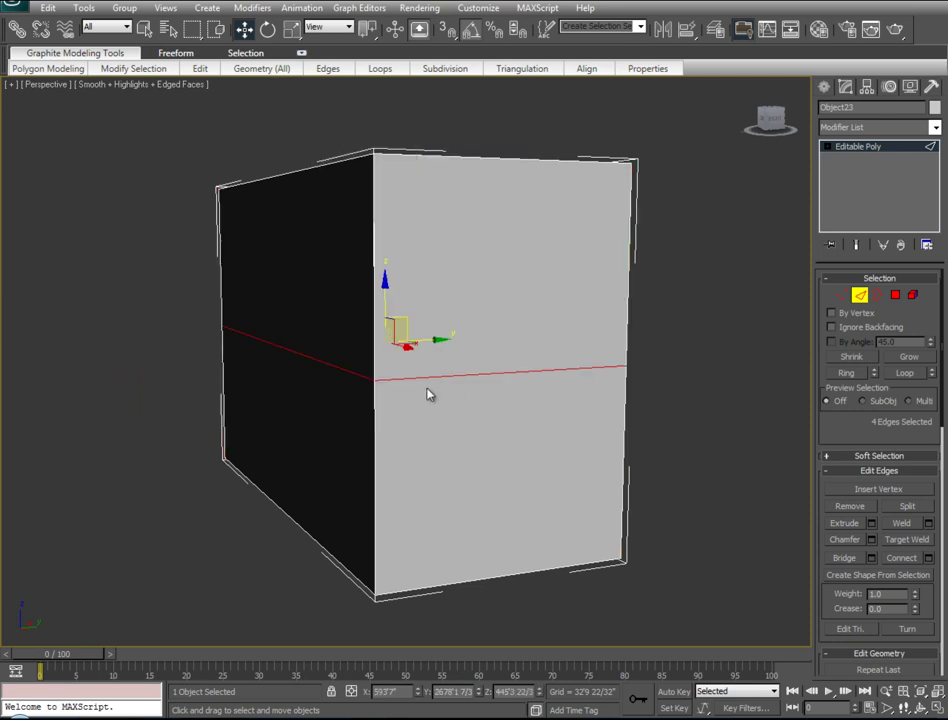
Raise the new edge loop until it sits close to the box's top
mouse_move(218, 378)
alt+middle_down()
mouse_move(408, 364)
mouse_move(220, 368)
alt+middle_up()
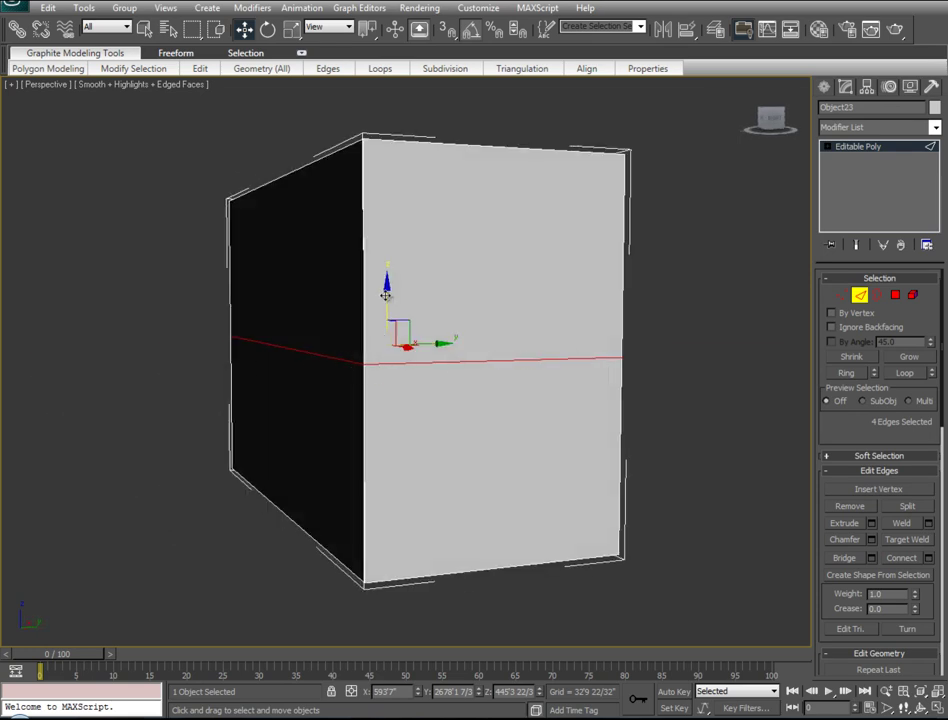
drag(386, 295, 377, 170)
mouse_move(377, 170)
alt+middle_down()
mouse_move(276, 423)
mouse_move(446, 425)
mouse_move(440, 420)
alt+middle_up()
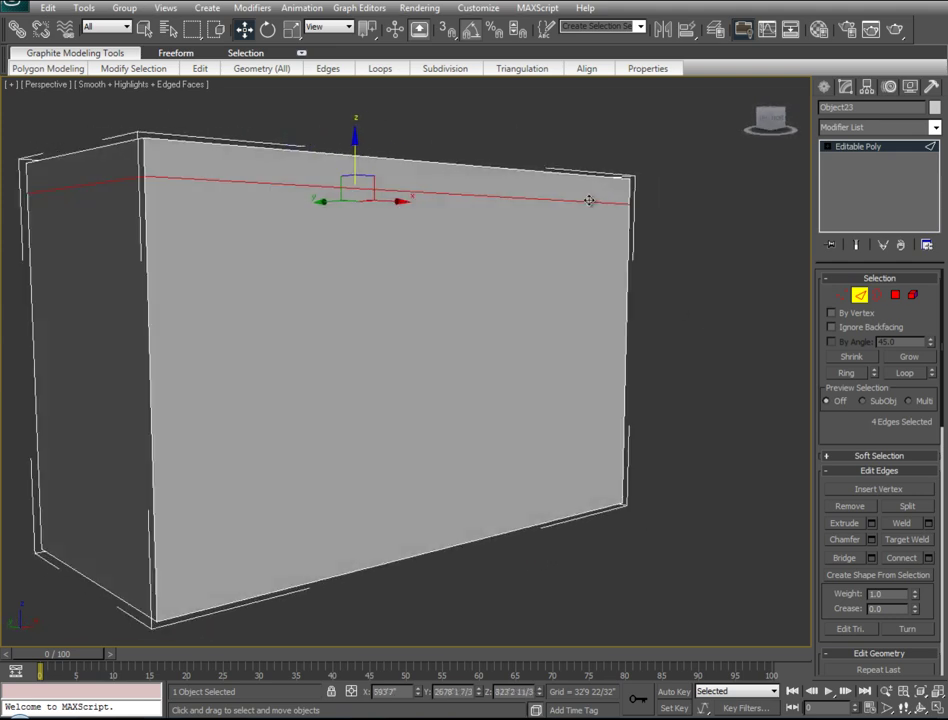
Select the four thin top strip polygons around the box
click(896, 296)
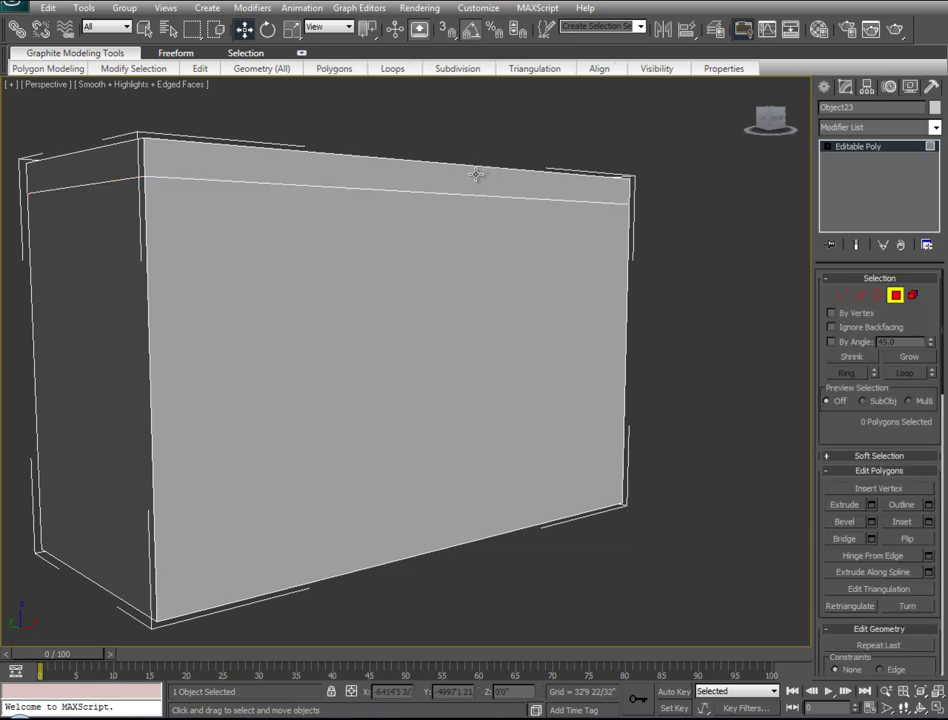
click(476, 178)
ctrl+click(113, 168)
mouse_move(152, 267)
alt+middle_down()
mouse_move(277, 267)
mouse_move(281, 250)
alt+middle_up()
ctrl+click(279, 181)
mouse_move(220, 257)
alt+middle_down()
mouse_move(330, 252)
mouse_move(339, 239)
alt+middle_up()
ctrl+click(217, 181)
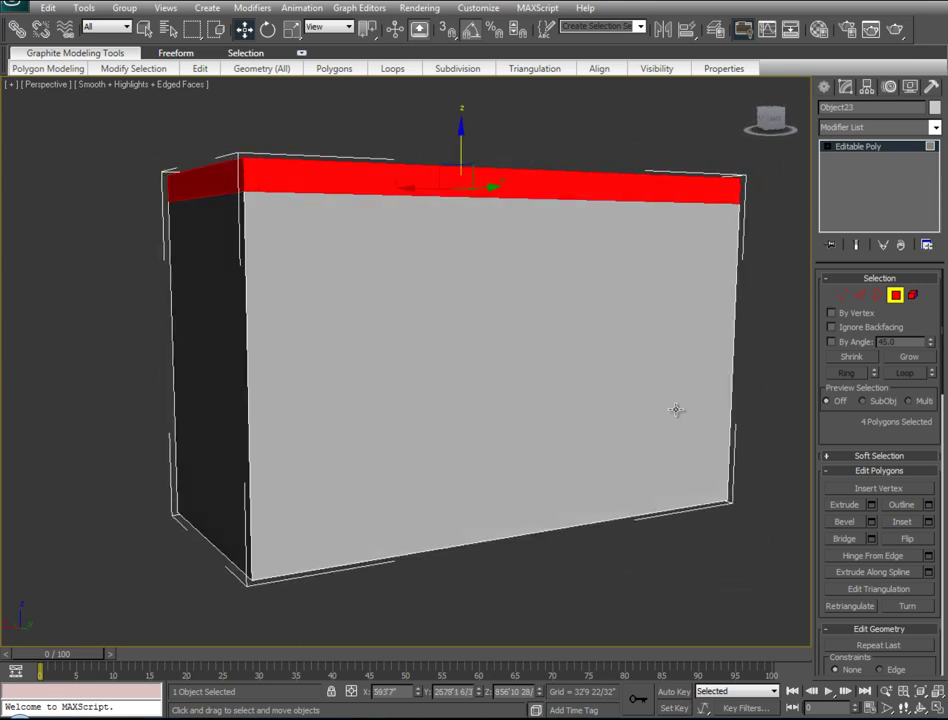
Extrude the selected top strips with an Extrusion Height of 0
click(872, 505)
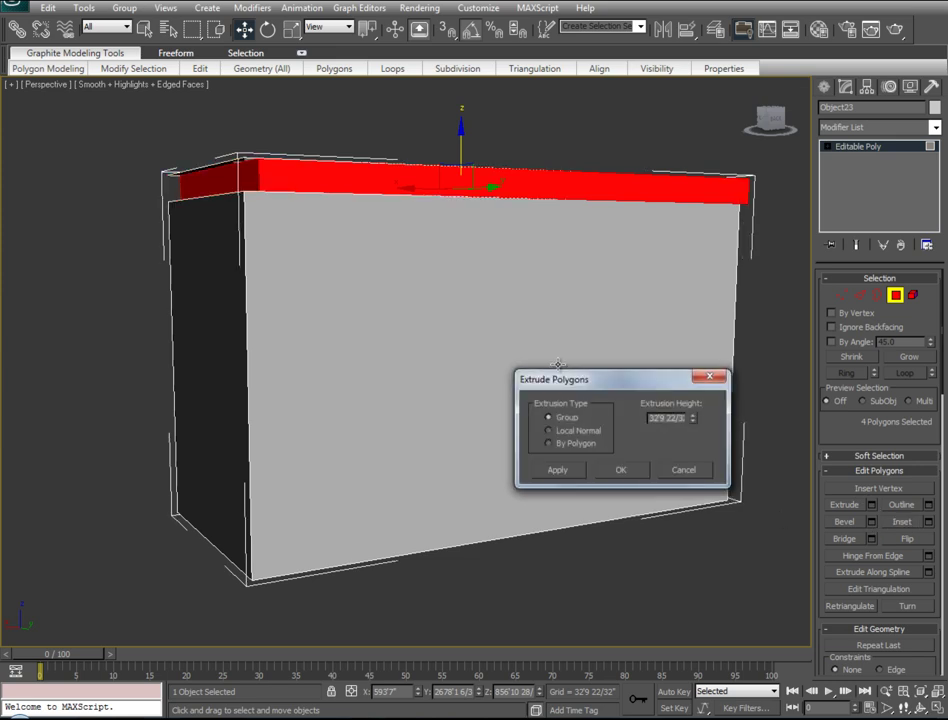
double_click(657, 417)
text(0)
key(Return)
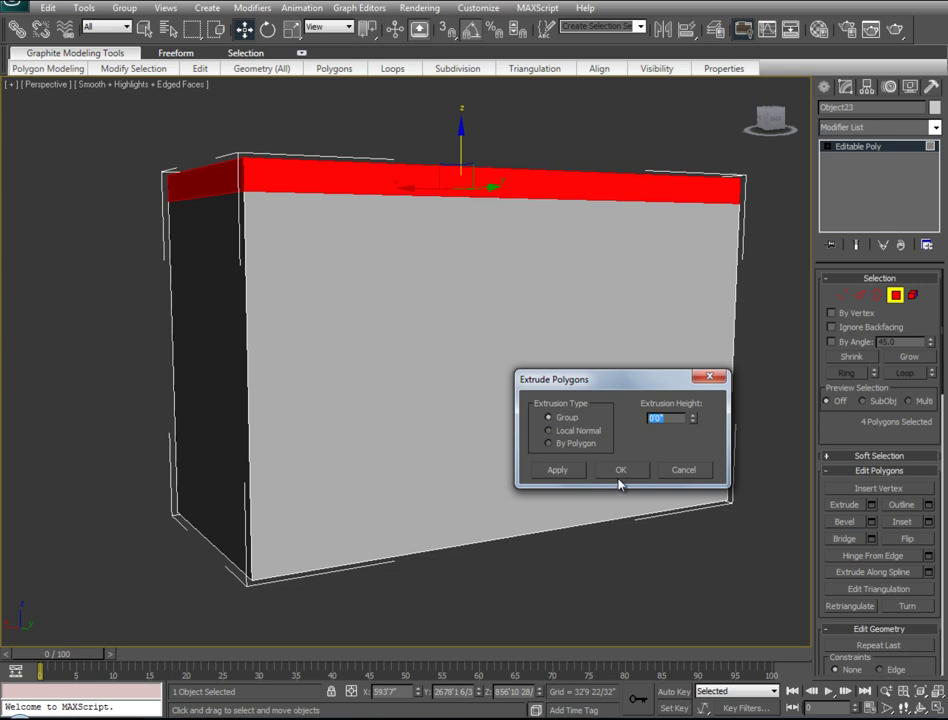
click(624, 470)
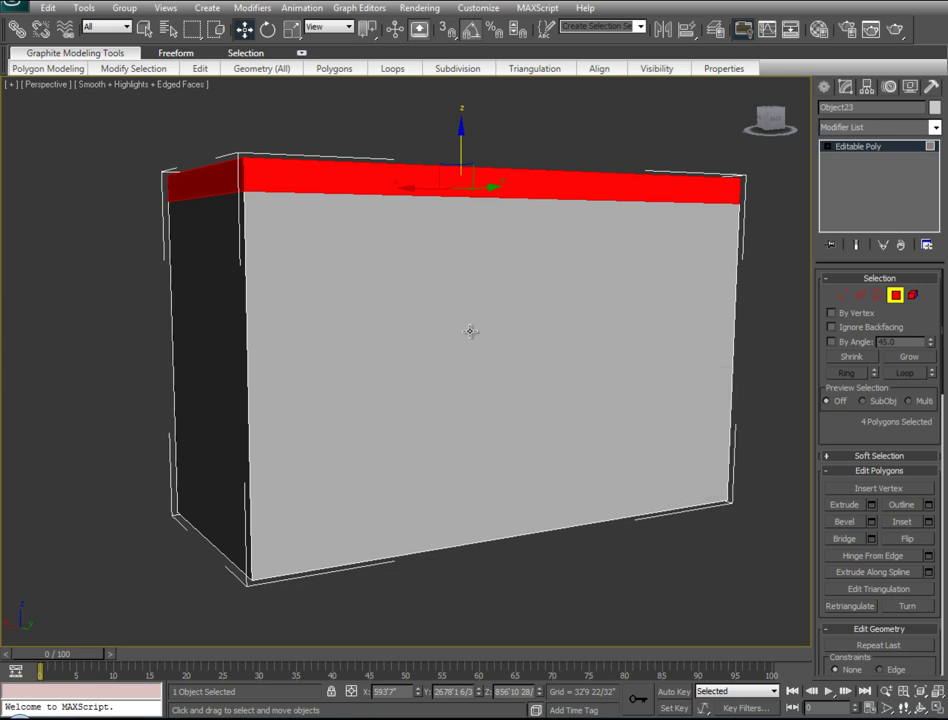
alt+middle_drag(396, 260, 417, 294)
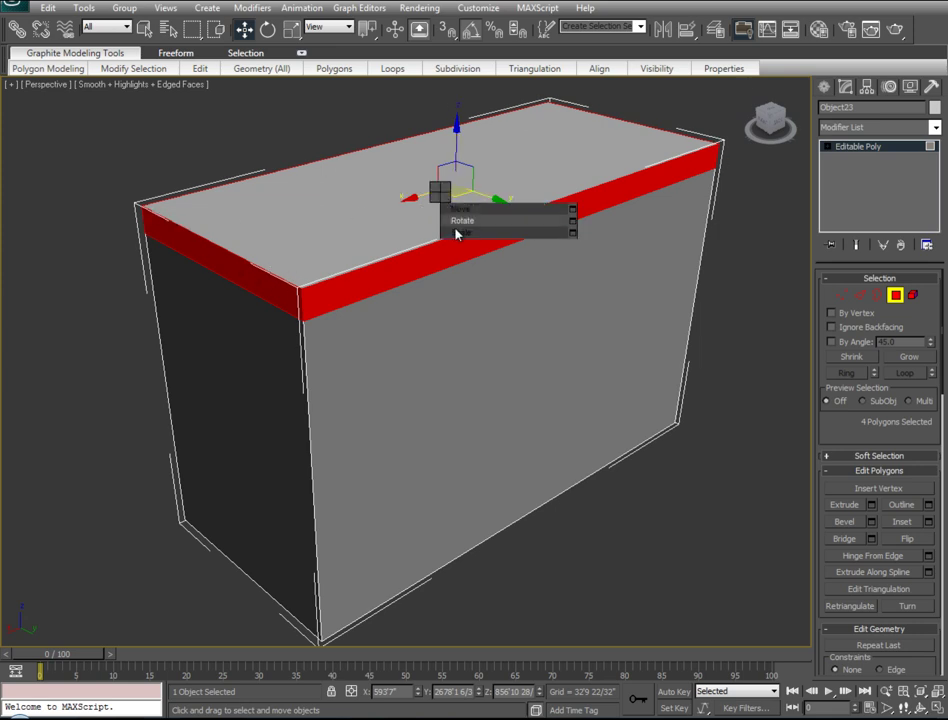
Scale the four top strips outward into an overhanging ledge, then deselect them
right_click(420, 190)
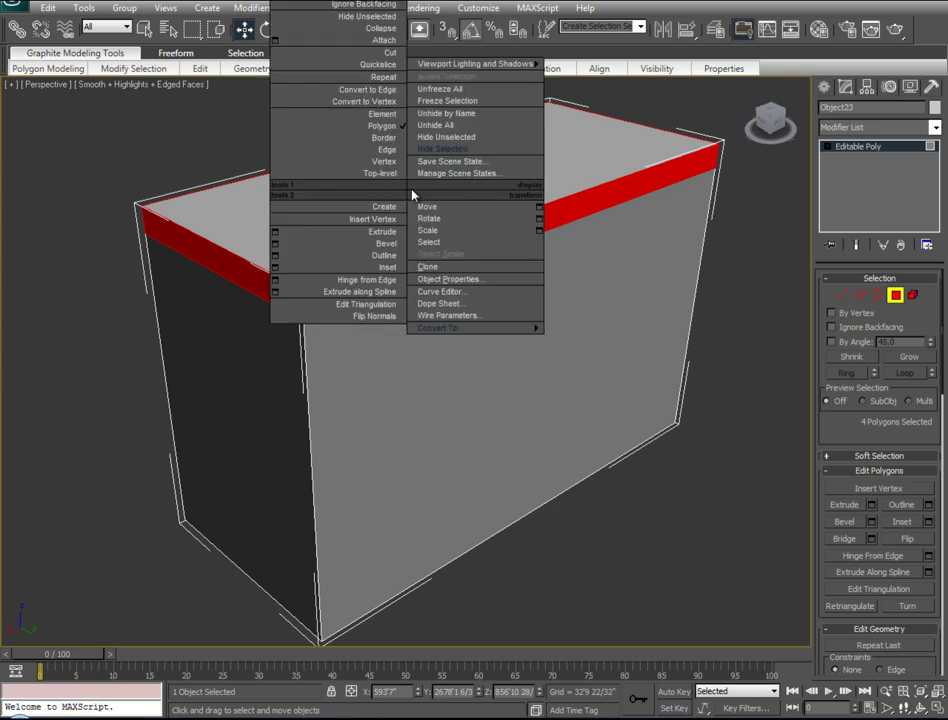
click(435, 232)
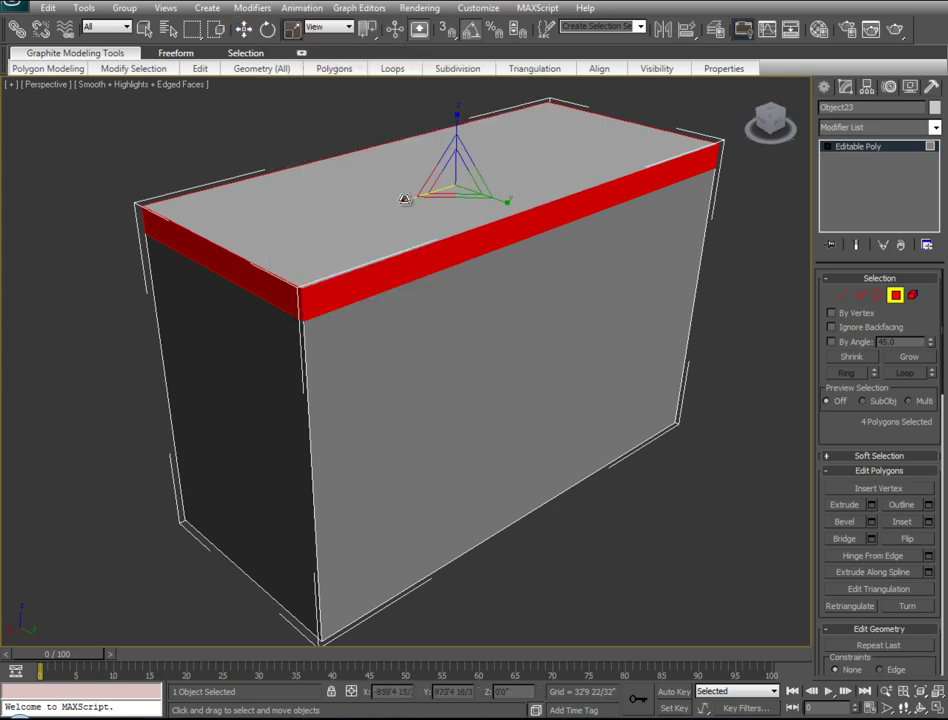
drag(403, 202, 400, 200)
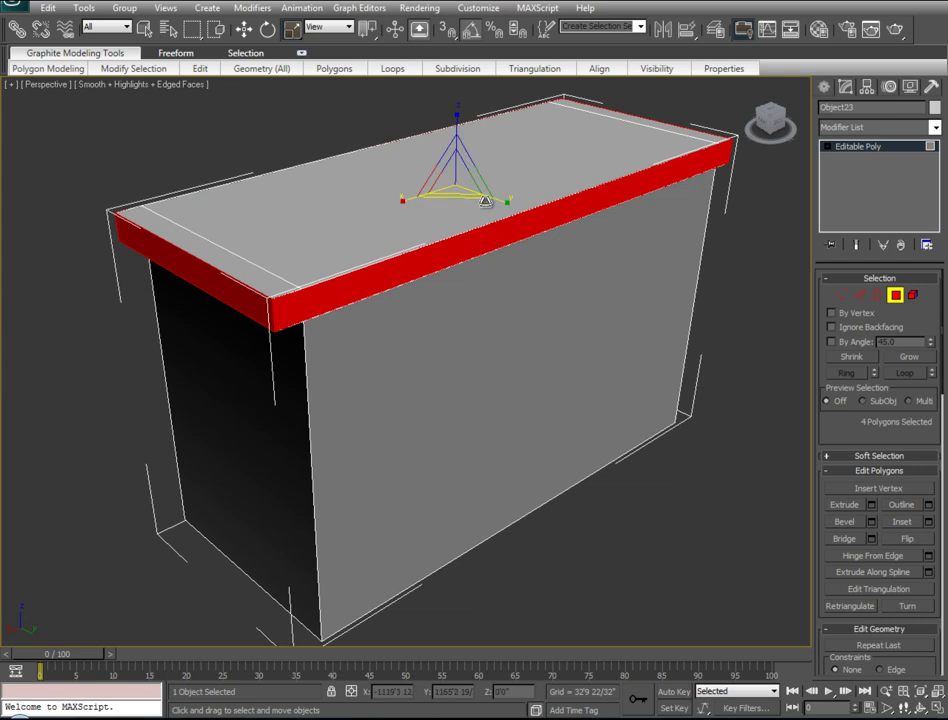
drag(505, 201, 510, 203)
mouse_move(510, 203)
alt+middle_down()
mouse_move(499, 239)
mouse_move(612, 265)
mouse_move(628, 313)
mouse_move(638, 249)
alt+middle_up()
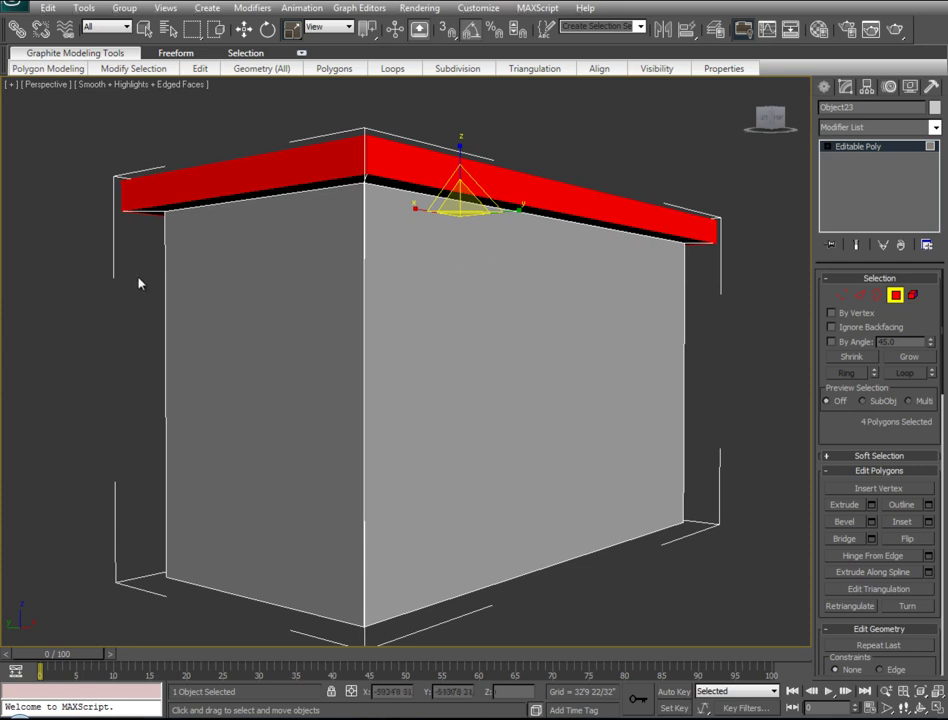
click(125, 332)
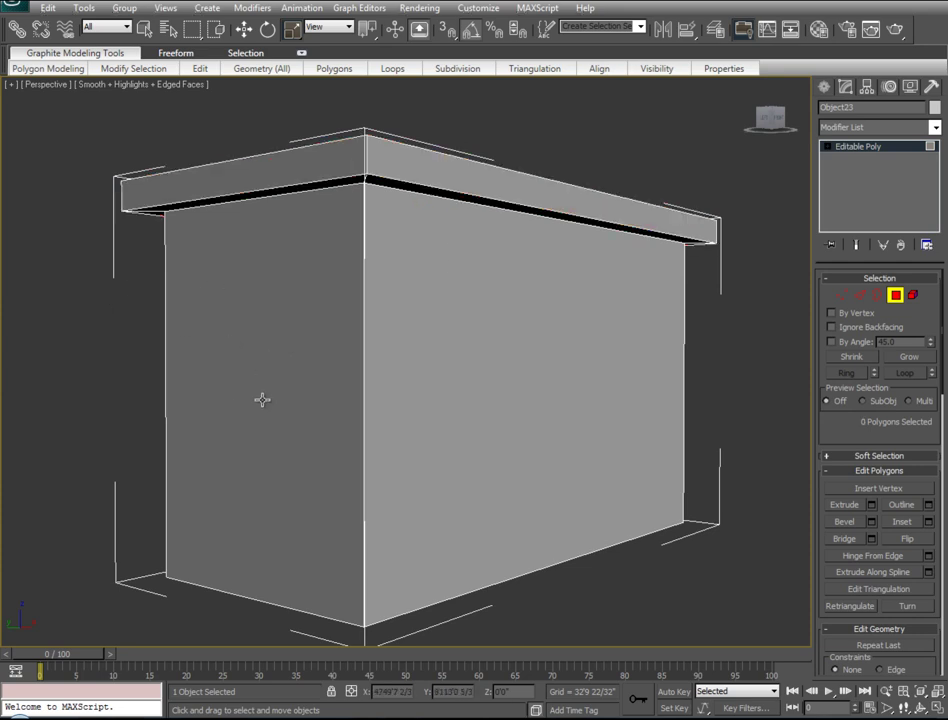
mouse_move(244, 405)
alt+middle_down()
mouse_move(355, 402)
mouse_move(436, 413)
mouse_move(470, 375)
alt+middle_up()
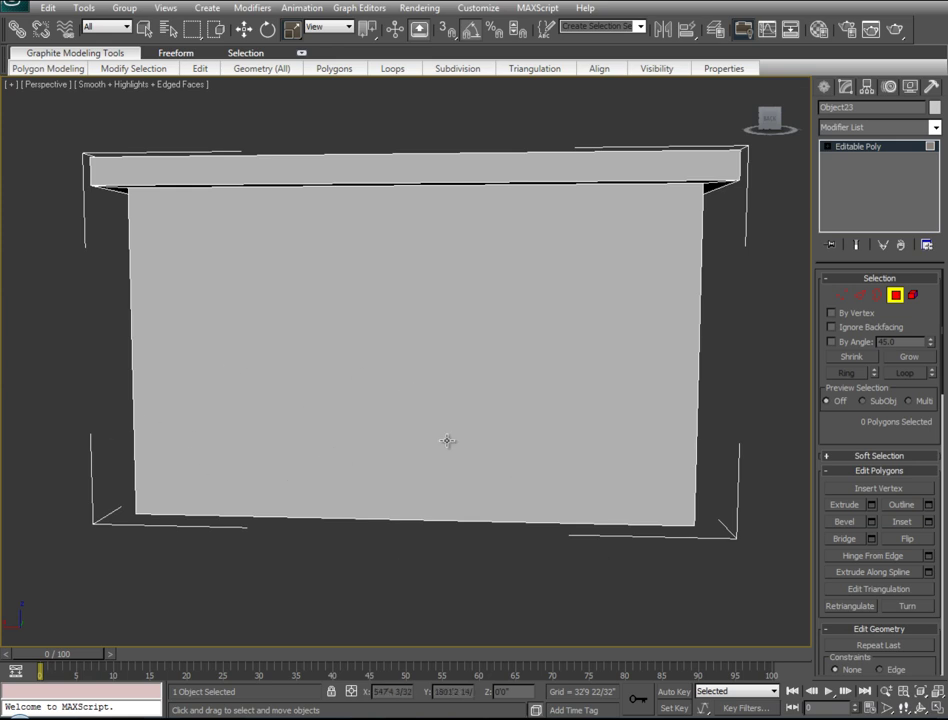
Switch to the Front view and frame the box
key(f)
middle_drag(491, 322, 341, 455)
scroll(348, 428, down, 1)
scroll(348, 428, down, 1)
mouse_move(508, 352)
middle_down()
mouse_move(412, 387)
mouse_move(408, 418)
middle_up()
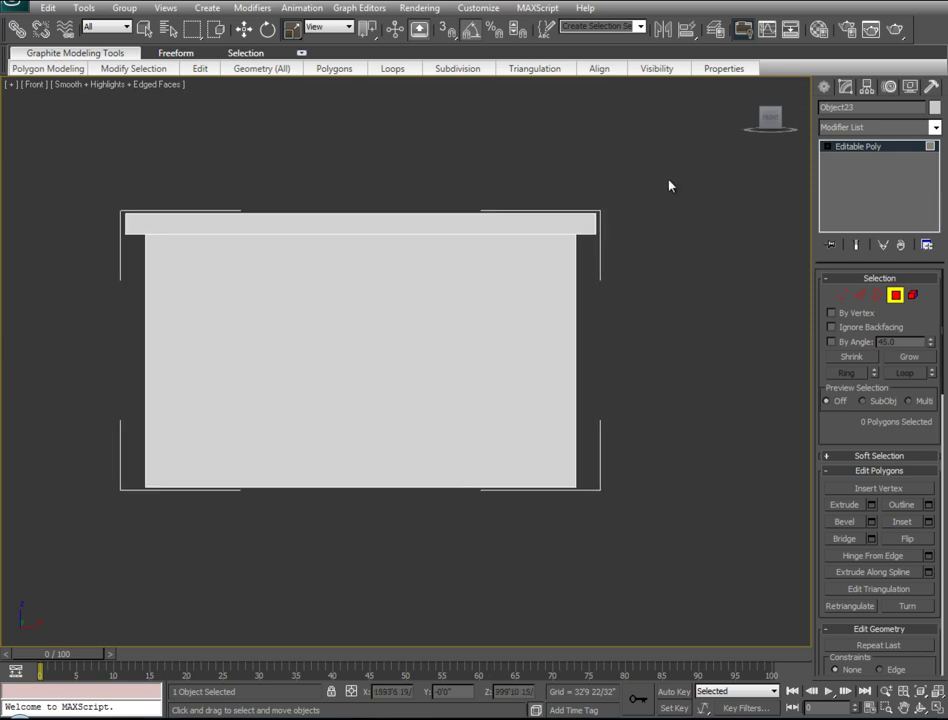
Set the scene display units to Metric, Meters in Units Setup
click(478, 7)
click(482, 202)
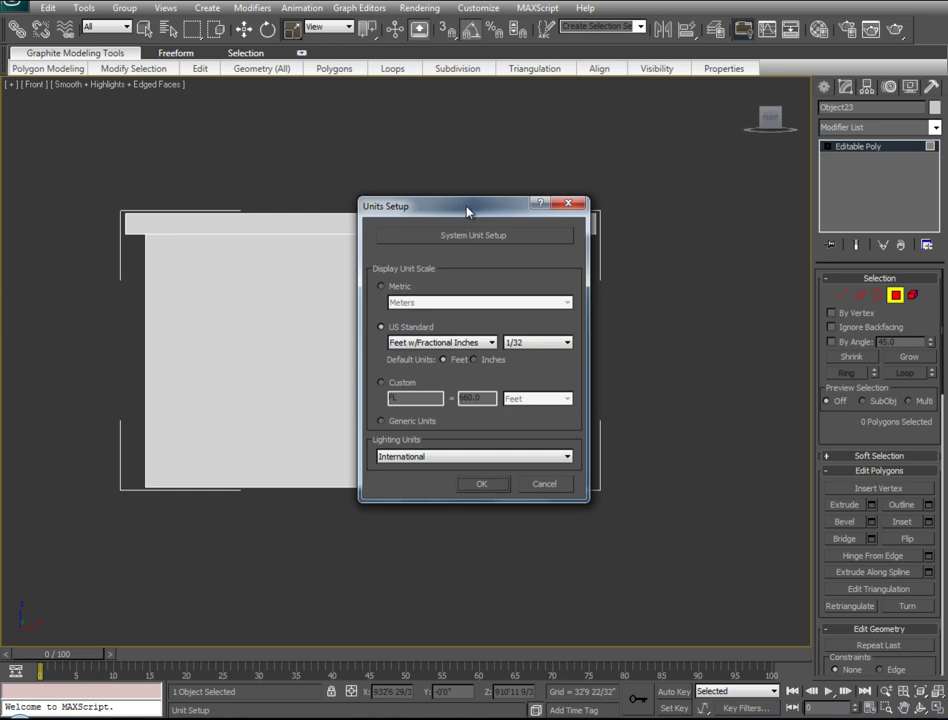
drag(467, 211, 557, 208)
click(471, 283)
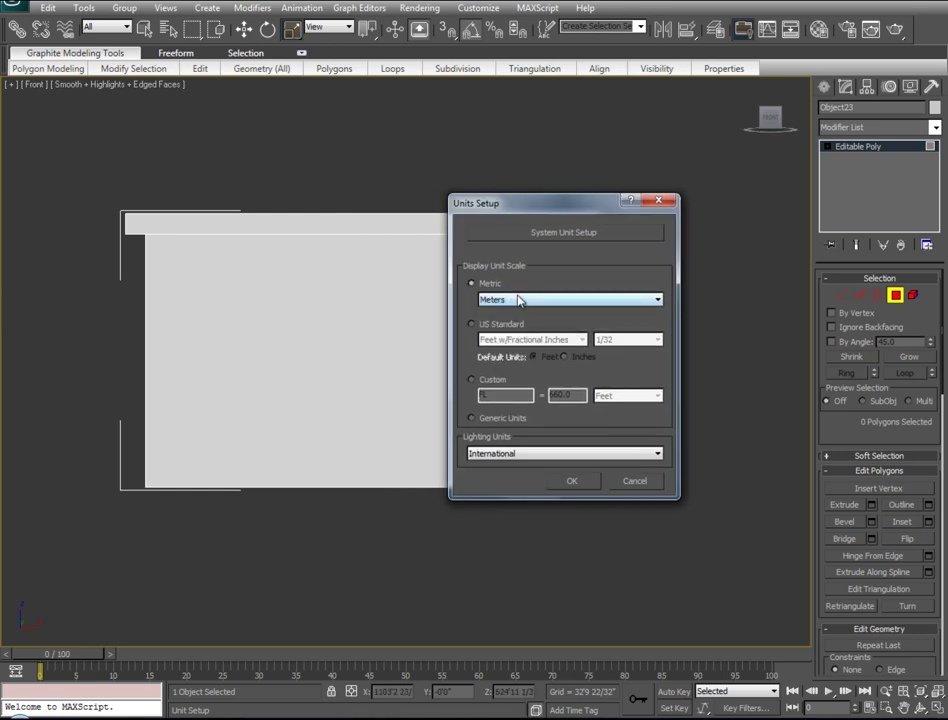
click(519, 300)
click(535, 298)
click(573, 481)
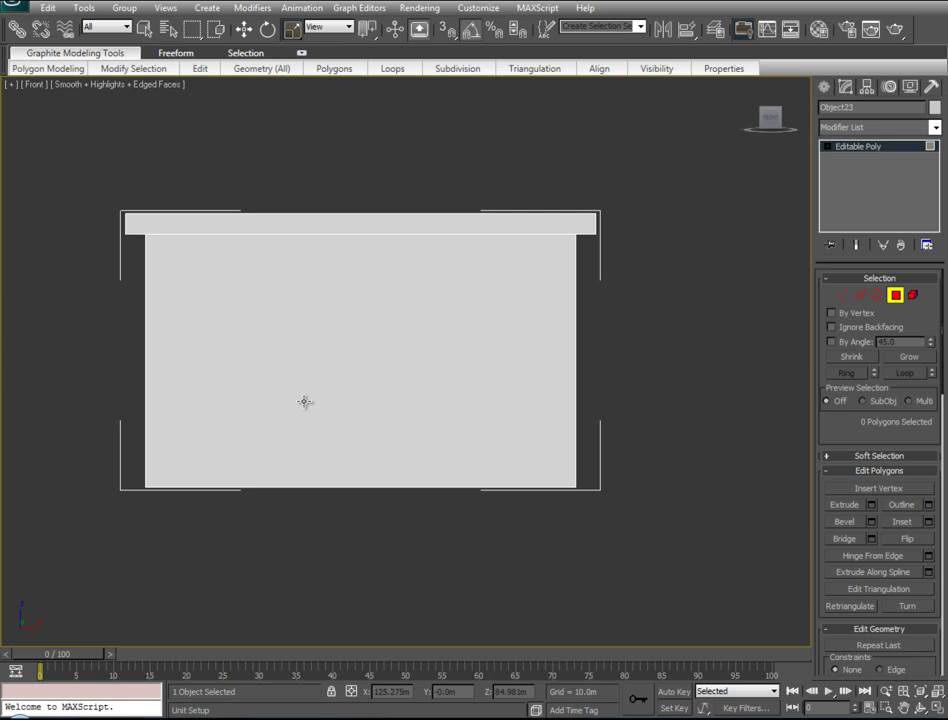
With grid snaps on, draw a small box in the Front viewport
middle_drag(630, 311, 592, 292)
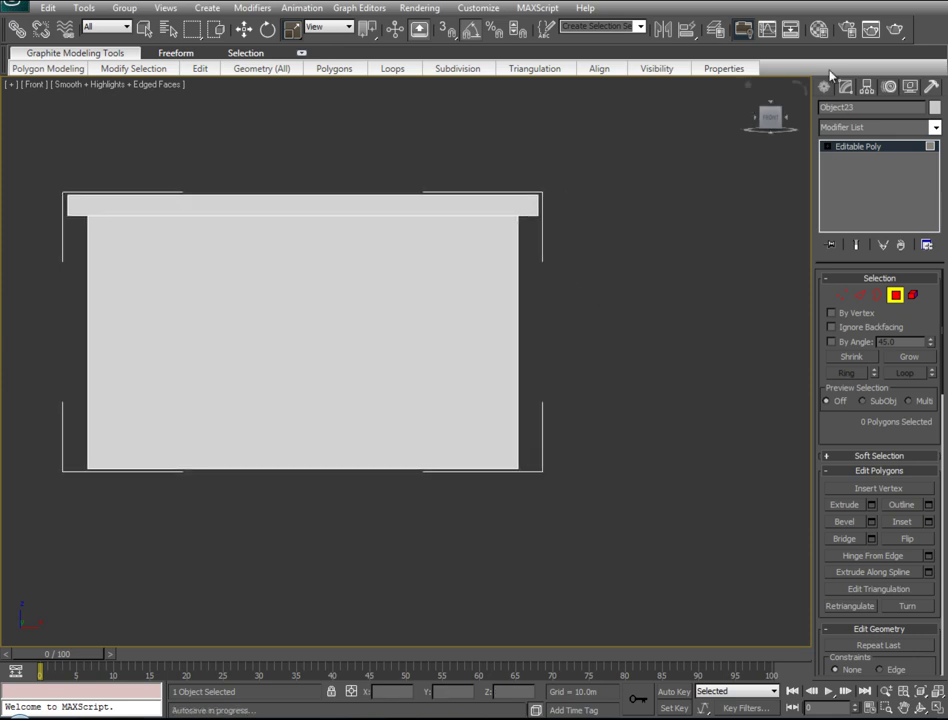
click(822, 88)
click(852, 184)
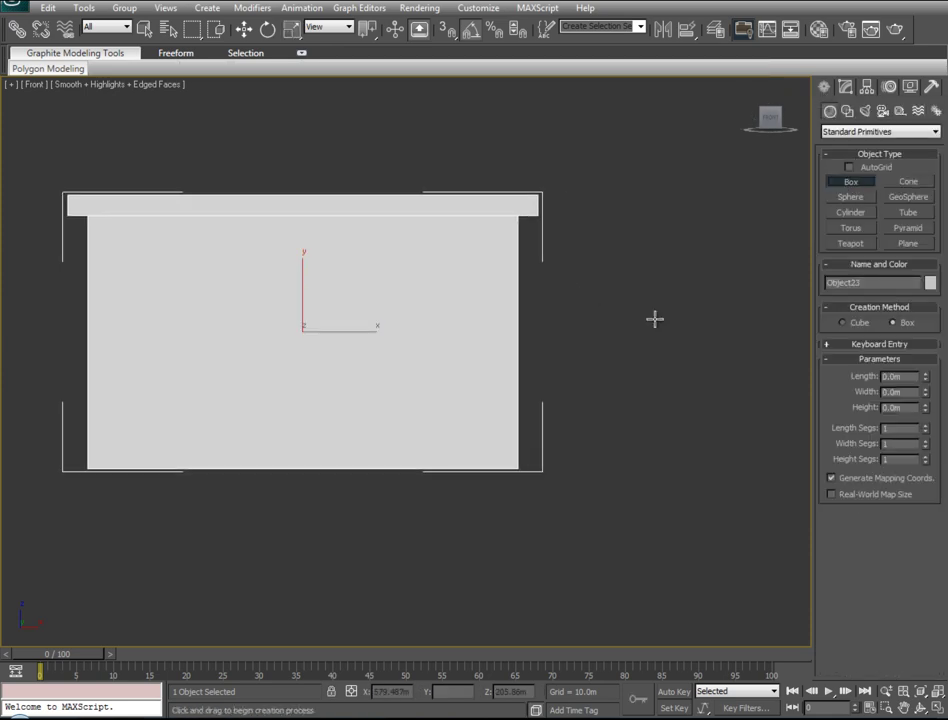
middle_drag(588, 330, 567, 345)
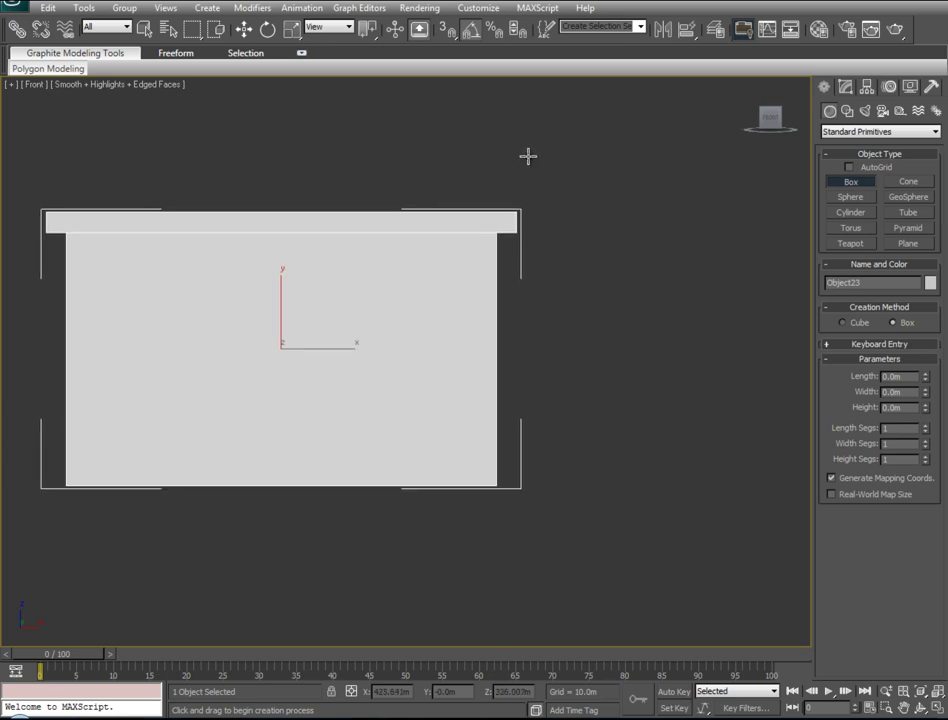
click(447, 32)
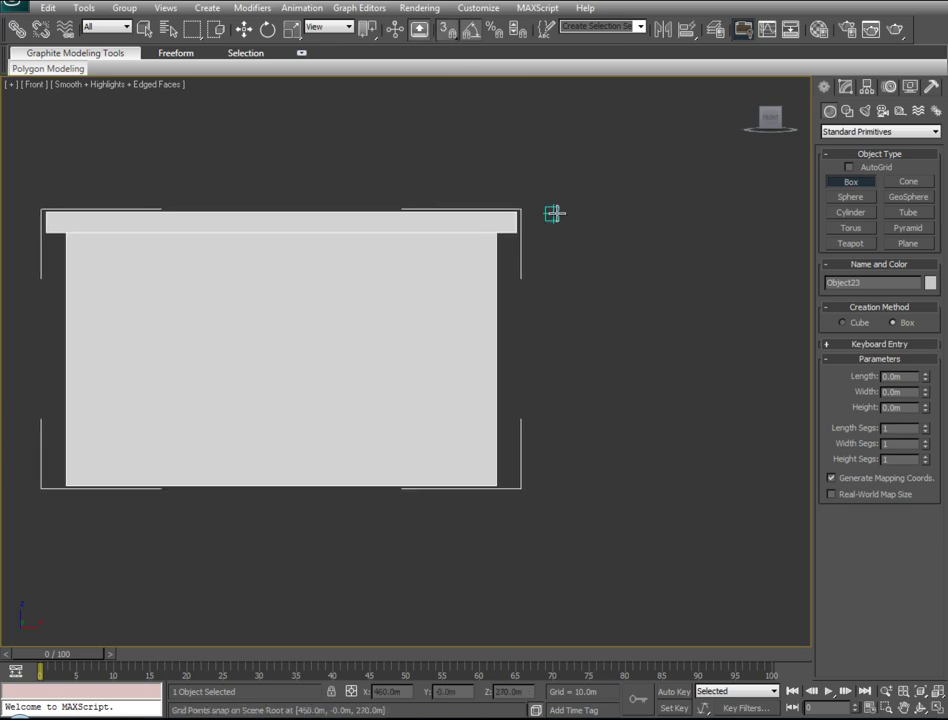
mouse_move(553, 213)
mouse_down()
mouse_move(594, 265)
mouse_move(573, 253)
mouse_up()
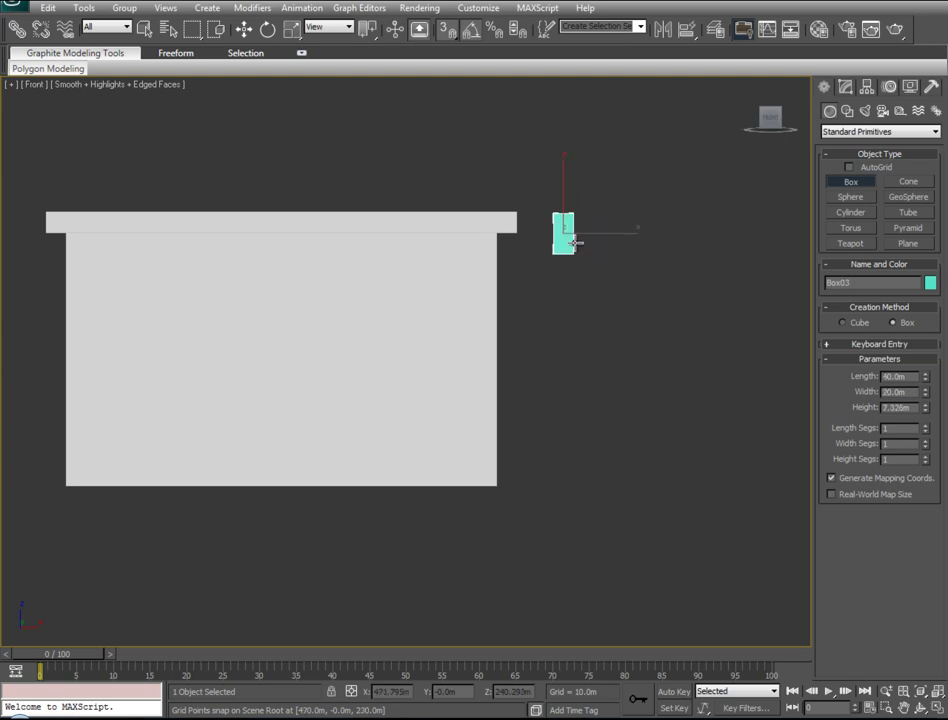
click(576, 248)
Move the small box to the bottom middle of Object23, then select Object23
key(w)
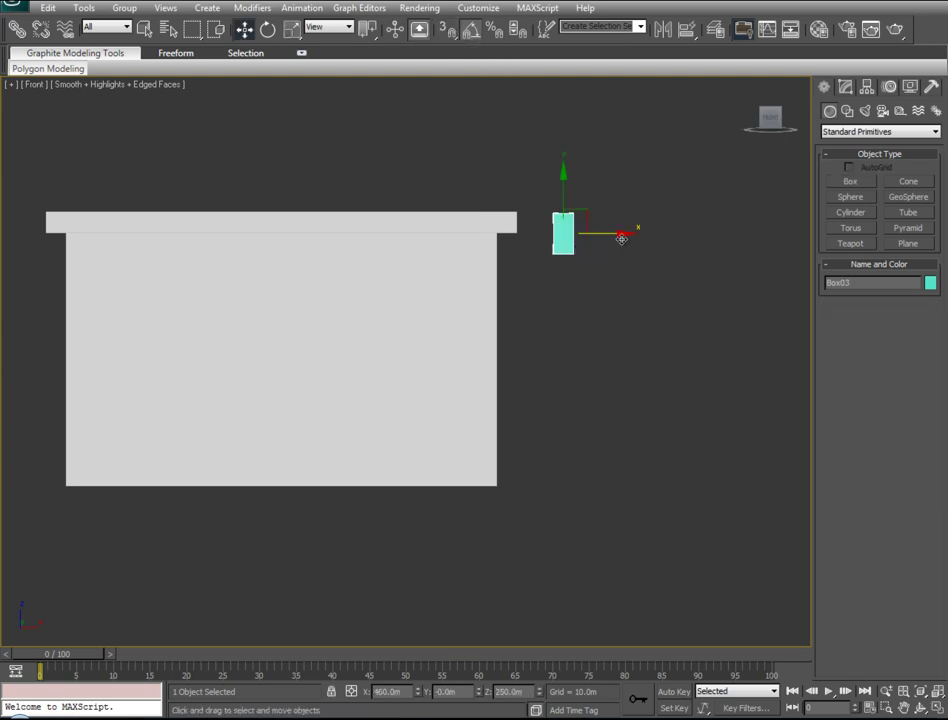
drag(589, 212, 333, 444)
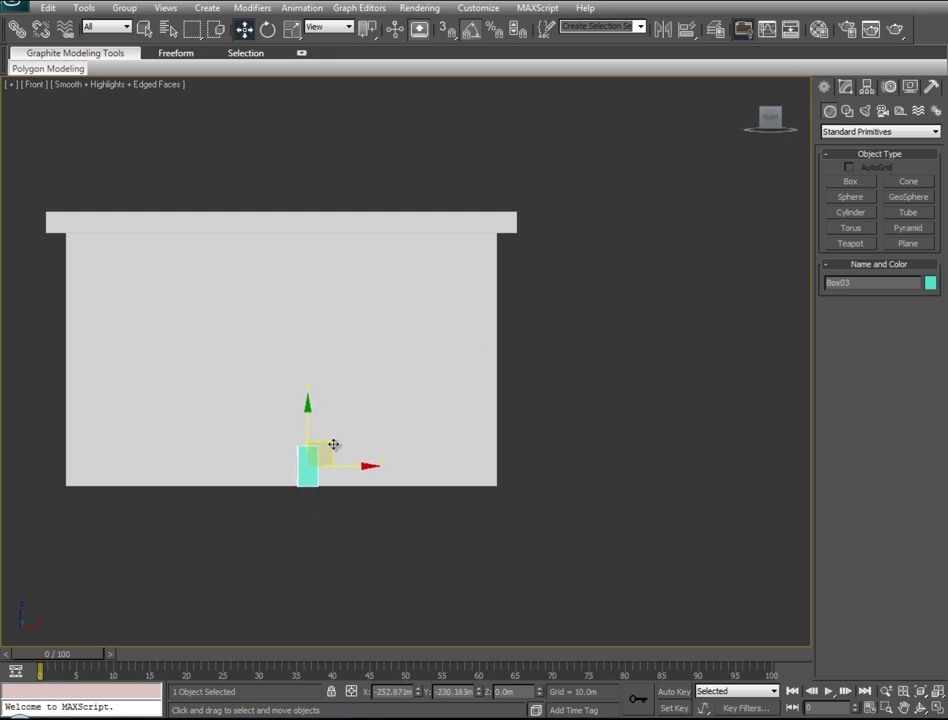
middle_drag(381, 461, 434, 391)
scroll(420, 420, up, 3)
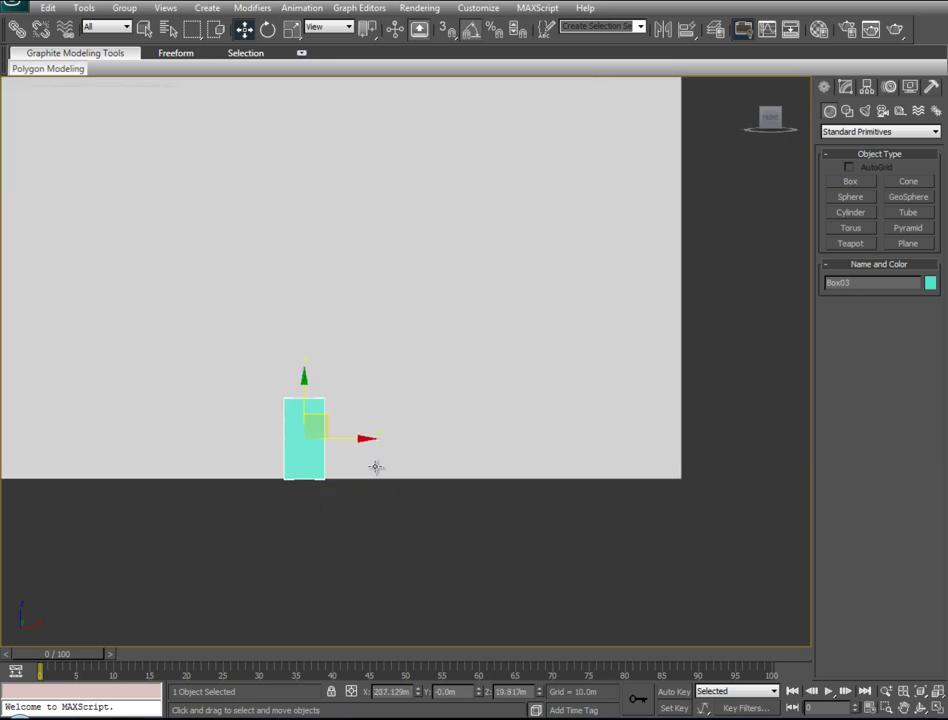
middle_drag(377, 466, 527, 432)
scroll(528, 480, down, 2)
scroll(500, 478, down, 2)
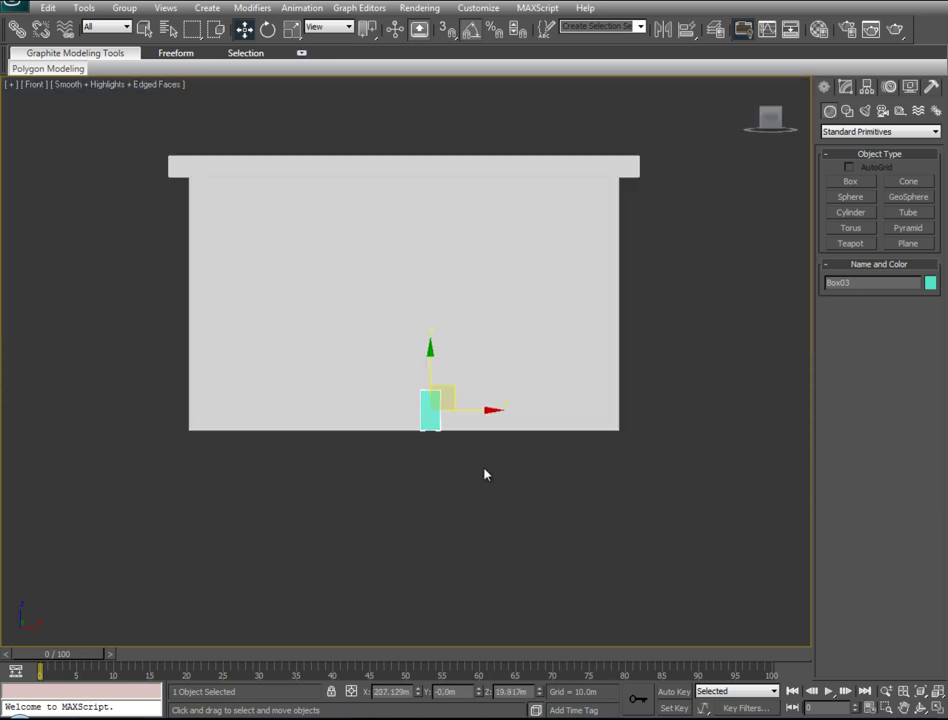
click(613, 249)
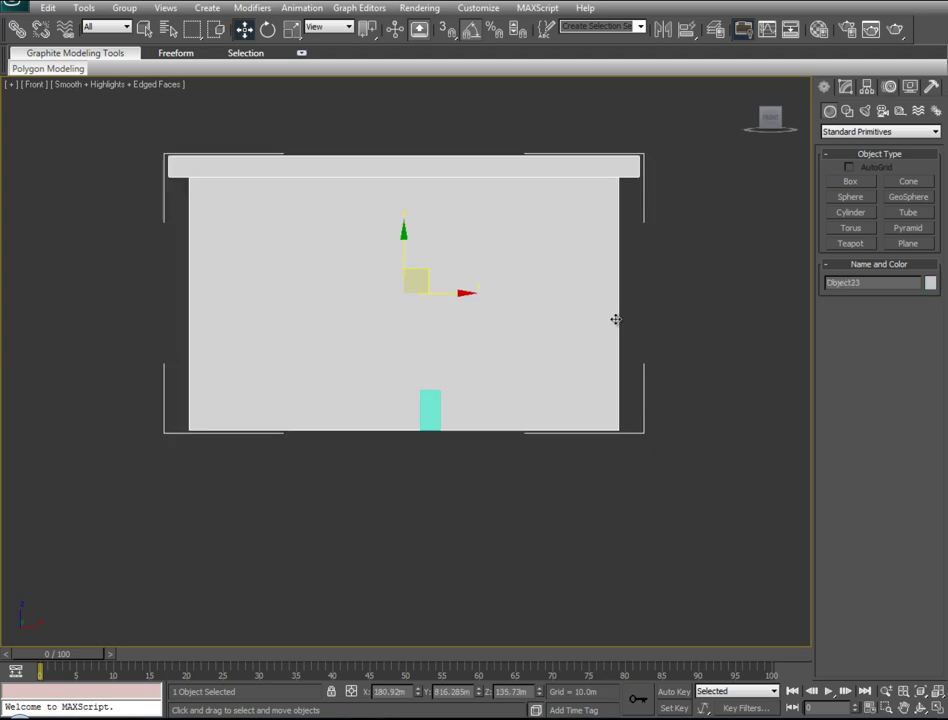
Lower the large box's top vertices slightly in Vertex mode
click(845, 88)
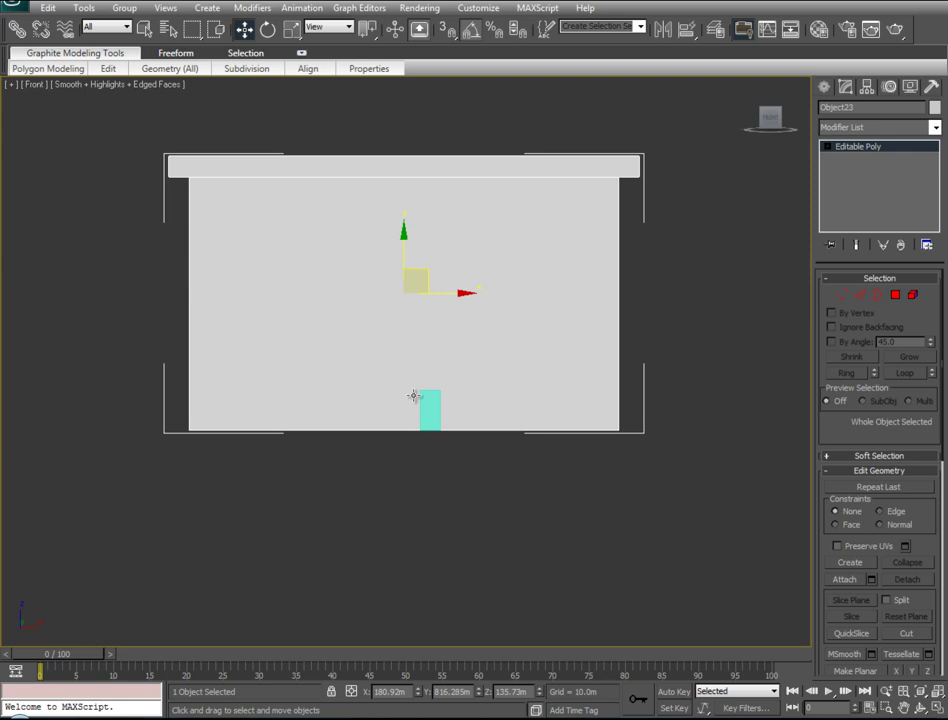
click(842, 295)
drag(683, 137, 42, 258)
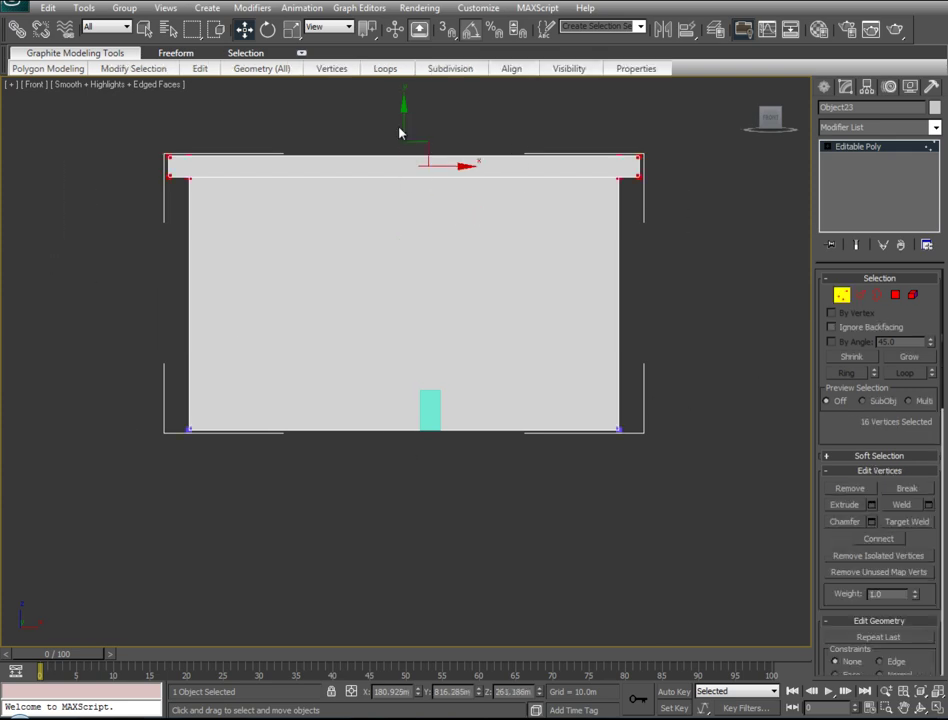
mouse_move(402, 116)
mouse_down()
mouse_move(400, 203)
mouse_move(399, 188)
mouse_up()
drag(399, 187, 398, 196)
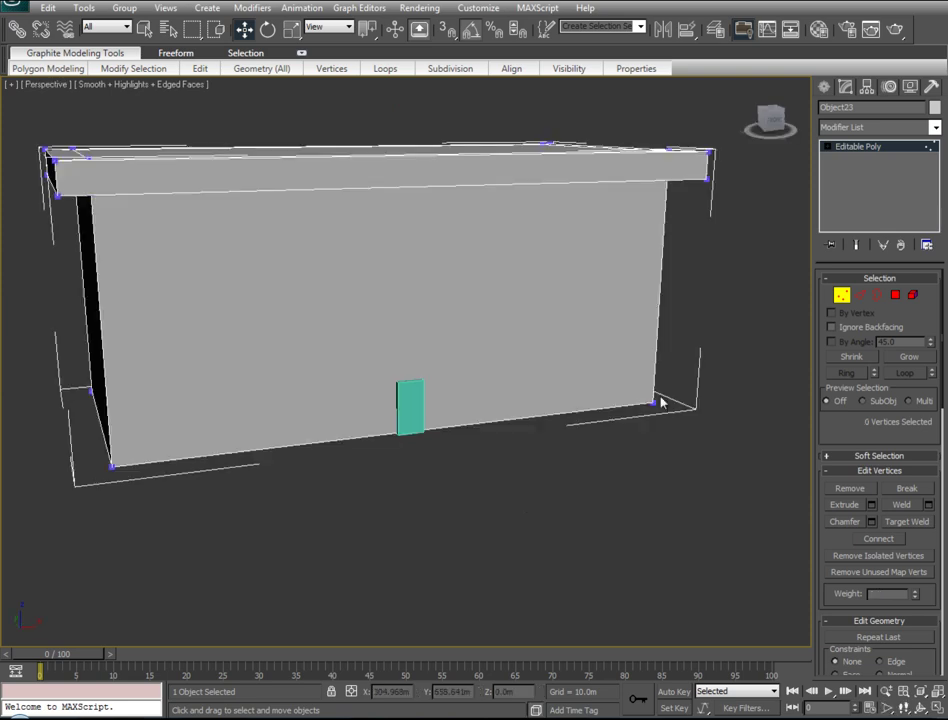
click(841, 295)
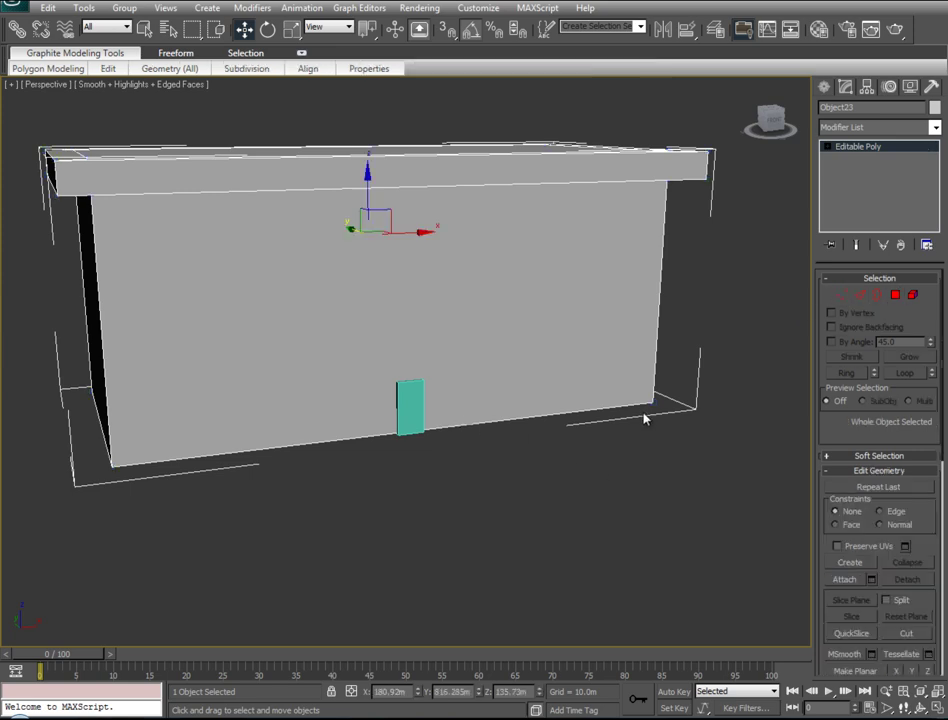
Connect a ring of vertical wall edges into a new loop and slide it down to door height
click(860, 296)
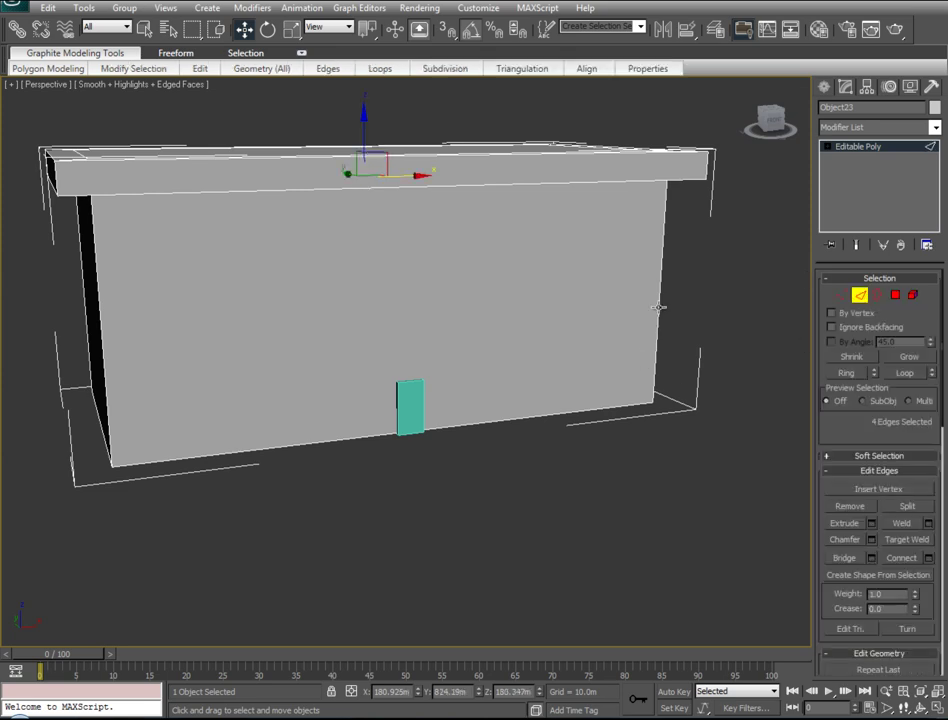
click(101, 315)
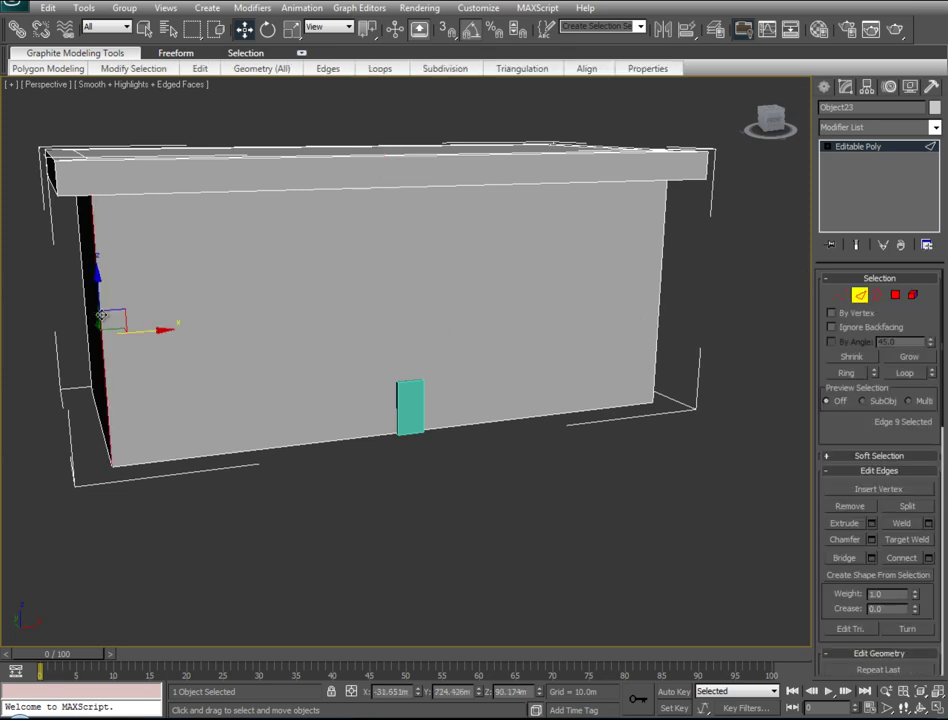
click(848, 374)
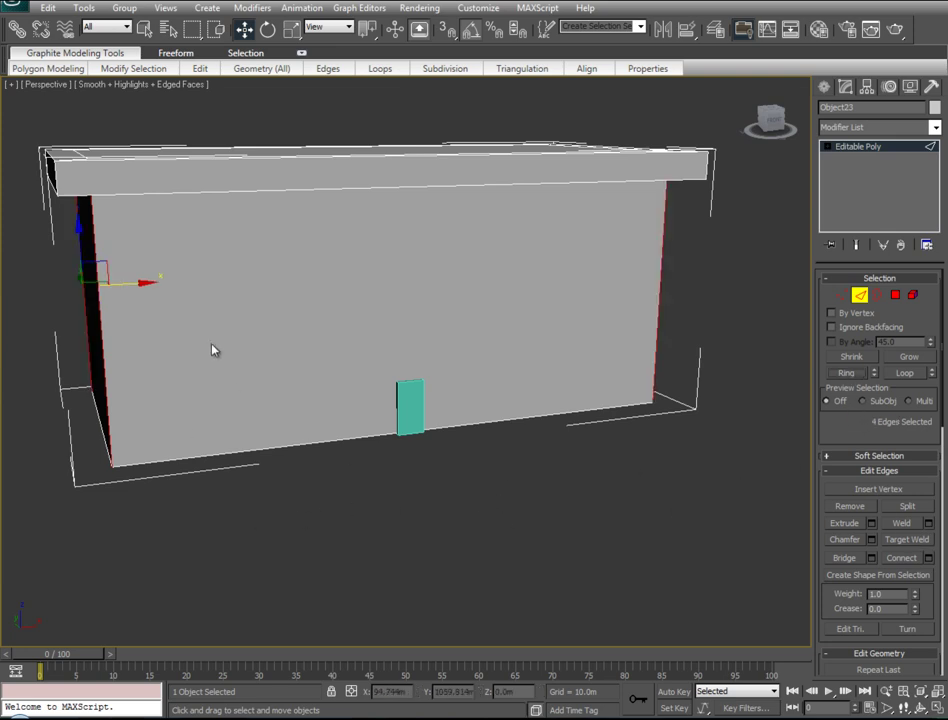
right_click(111, 298)
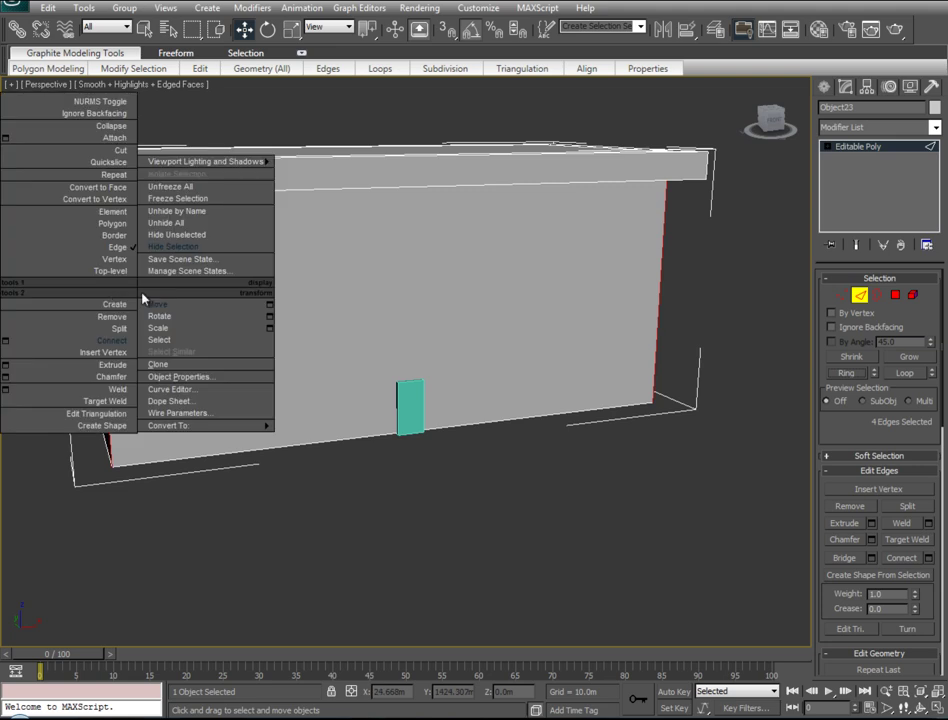
click(120, 342)
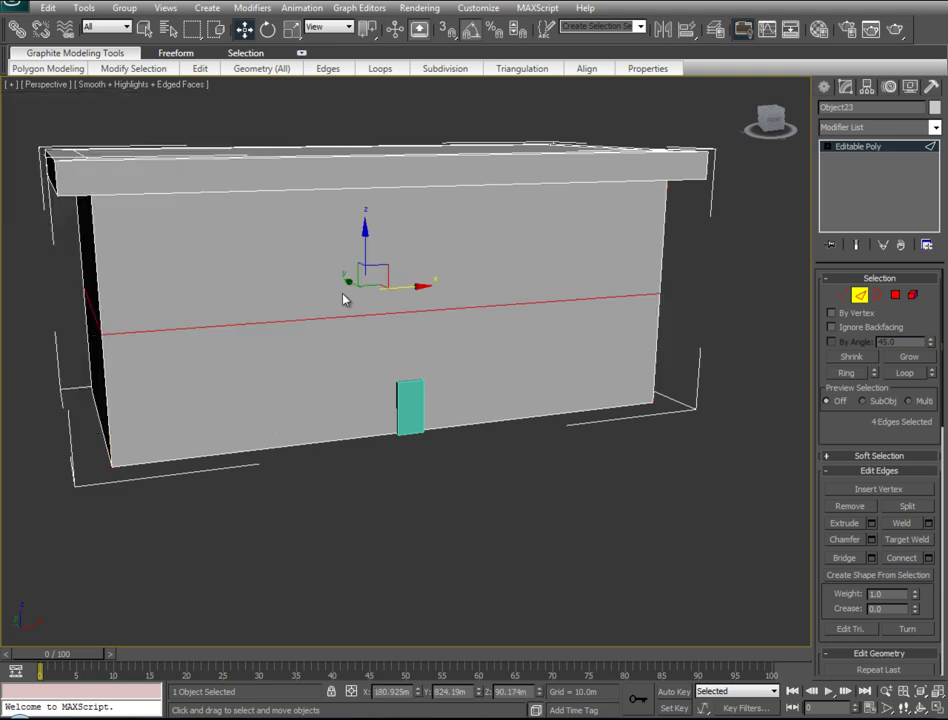
drag(365, 241, 355, 297)
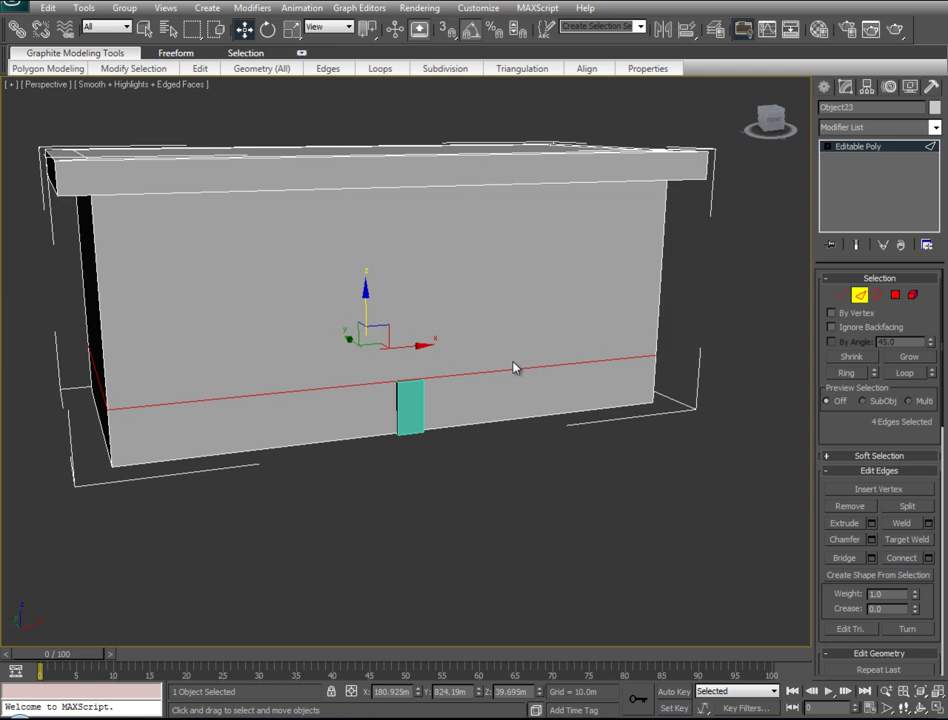
Enable see-through, go to Front view, and select the floor and loop edges beside the small box
key(alt+x)
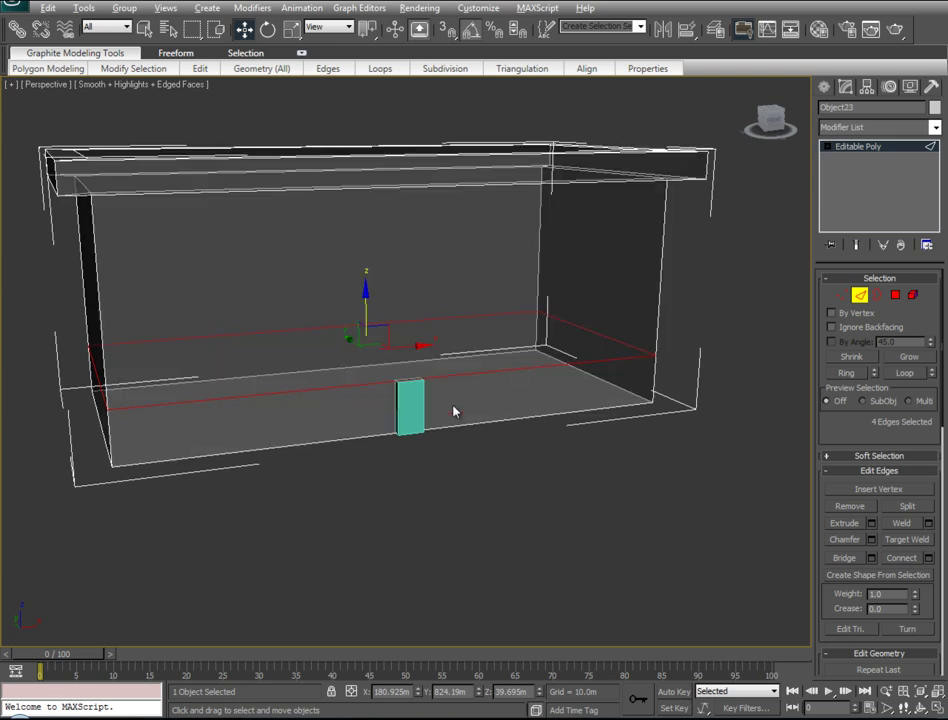
key(f)
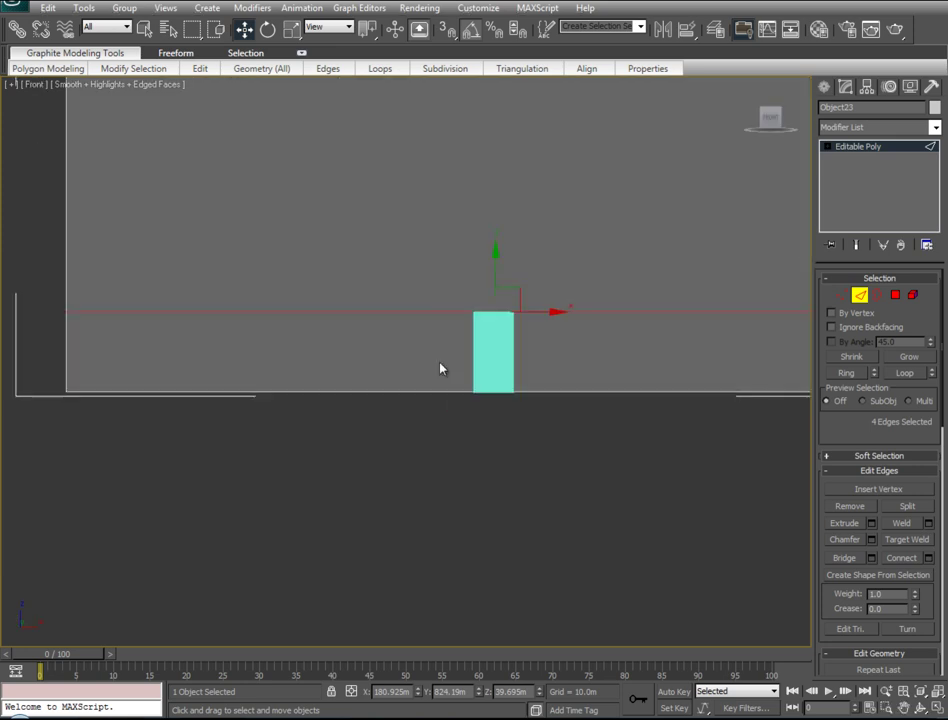
click(441, 391)
click(428, 392)
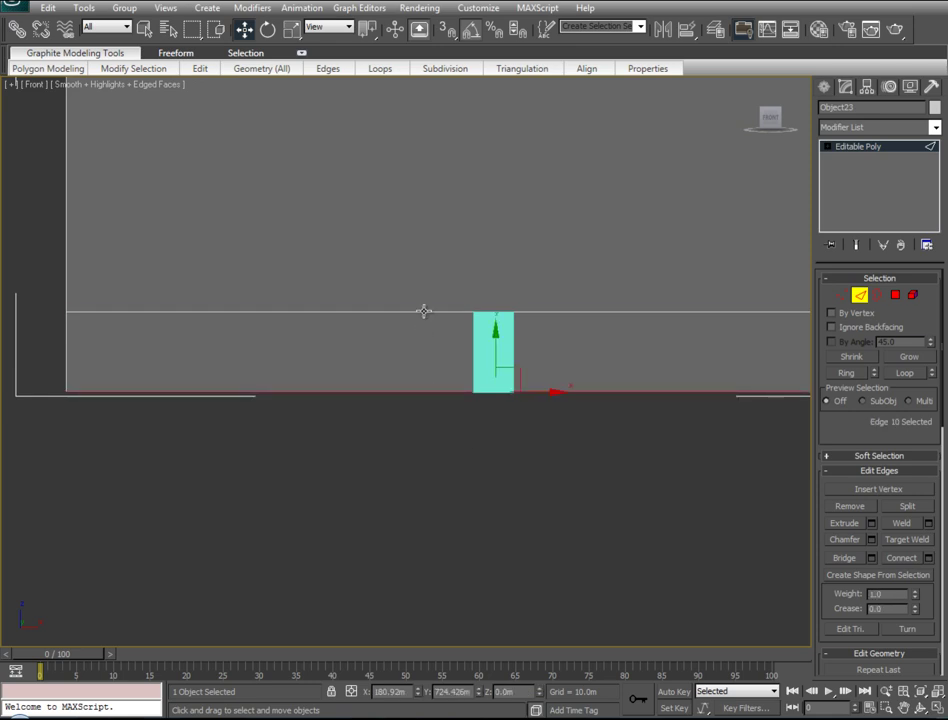
ctrl+click(424, 311)
middle_drag(457, 360, 385, 366)
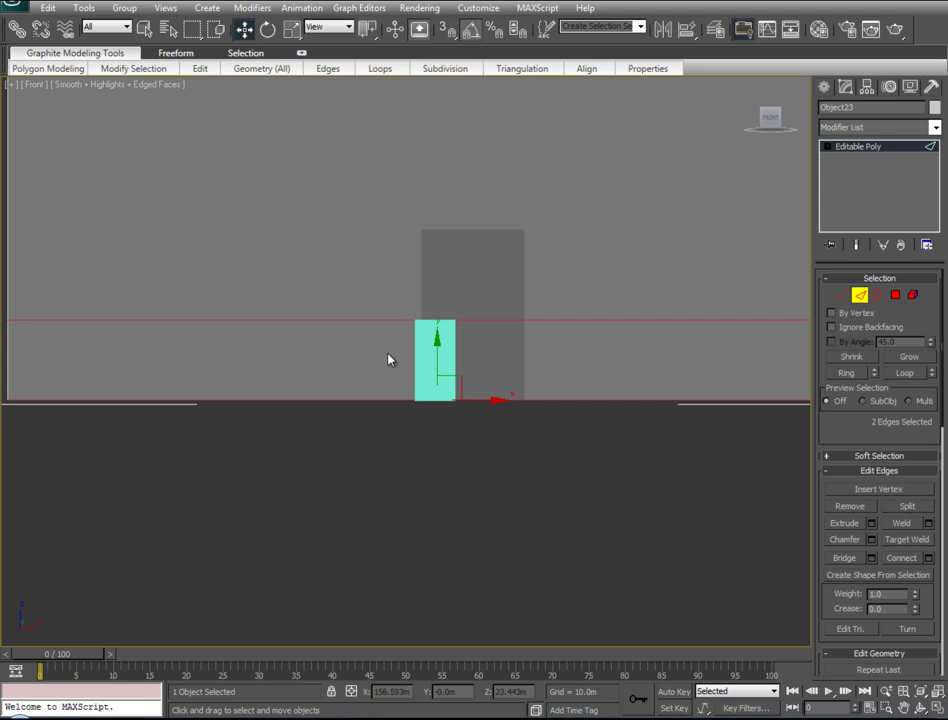
Connect edge pairs to cut vertical edges on the left and right sides of the cyan box
right_click(314, 348)
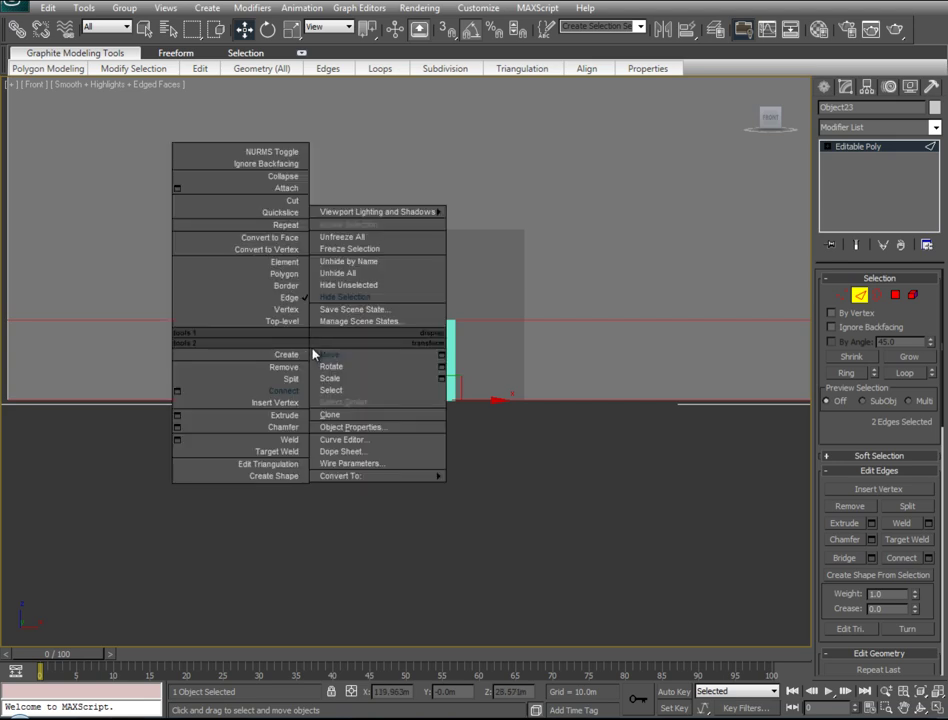
click(289, 398)
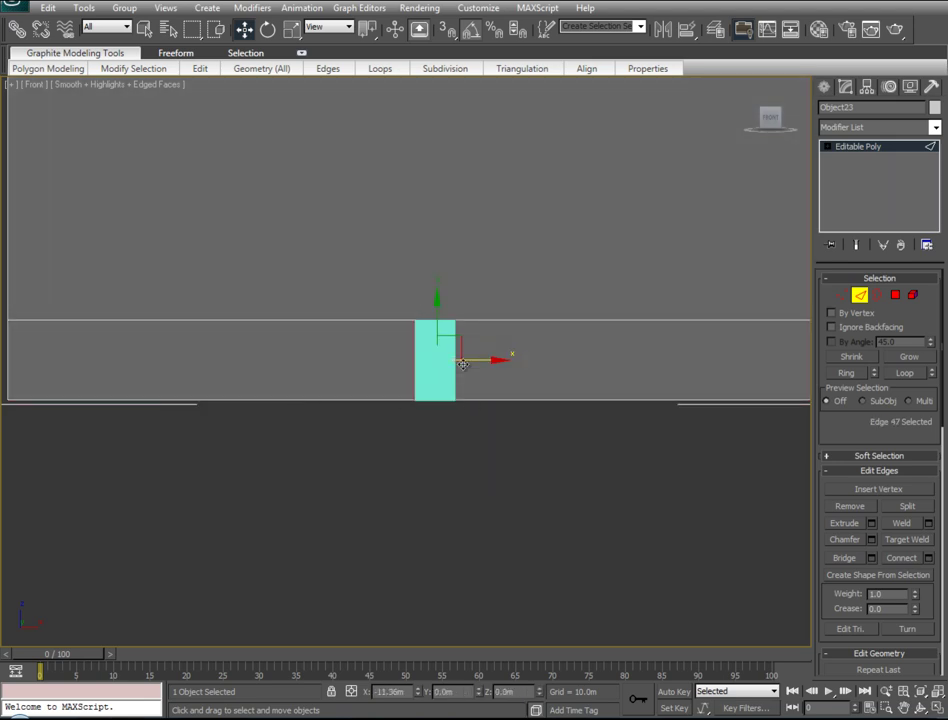
drag(486, 359, 455, 366)
click(518, 318)
ctrl+click(520, 398)
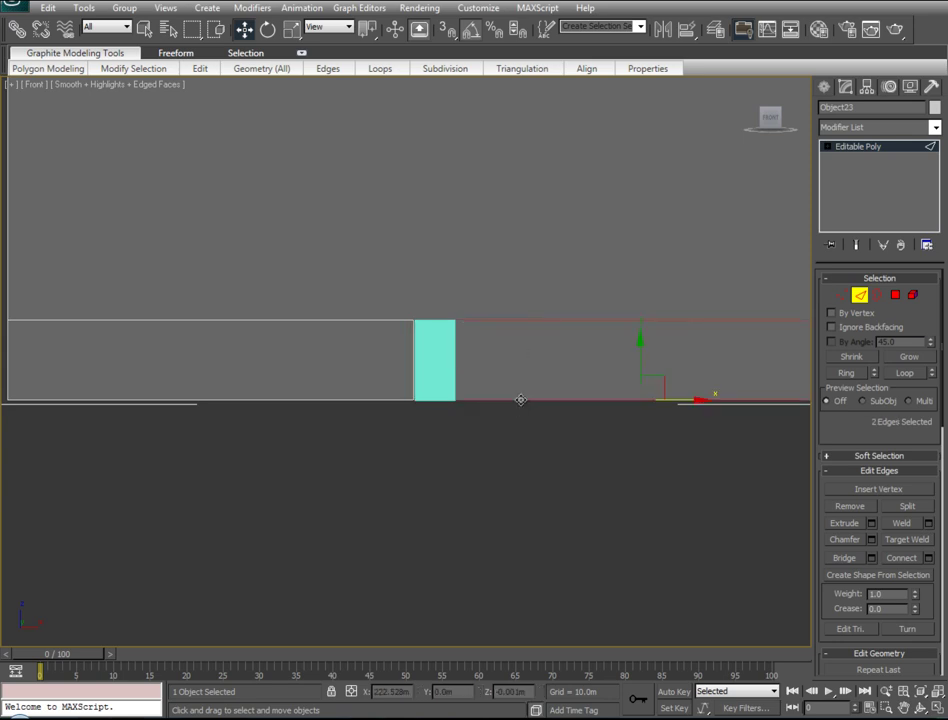
right_click(519, 360)
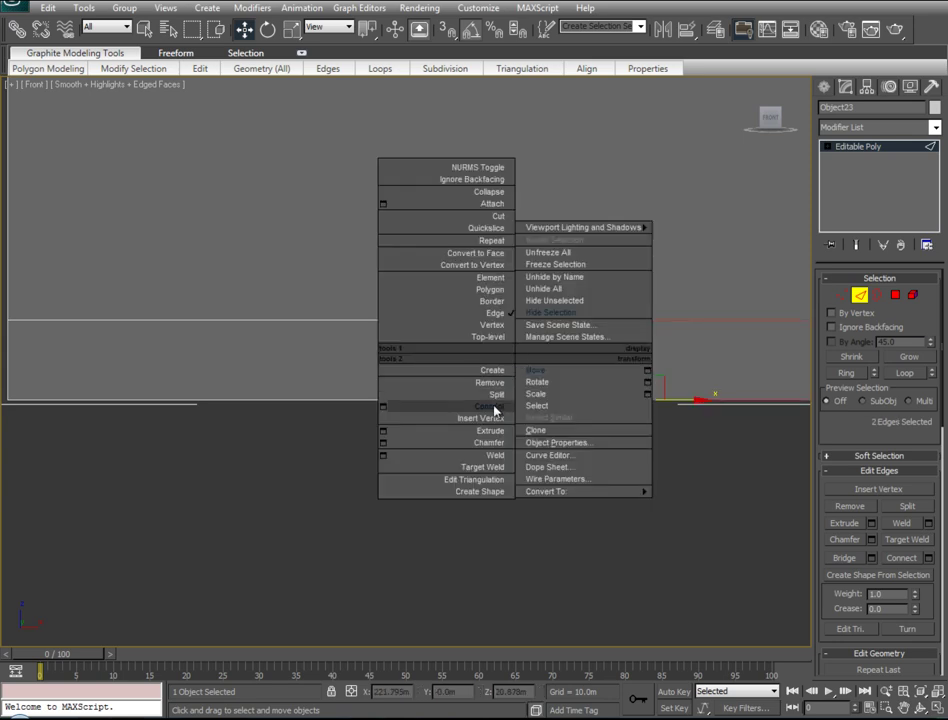
click(493, 402)
drag(685, 358, 512, 380)
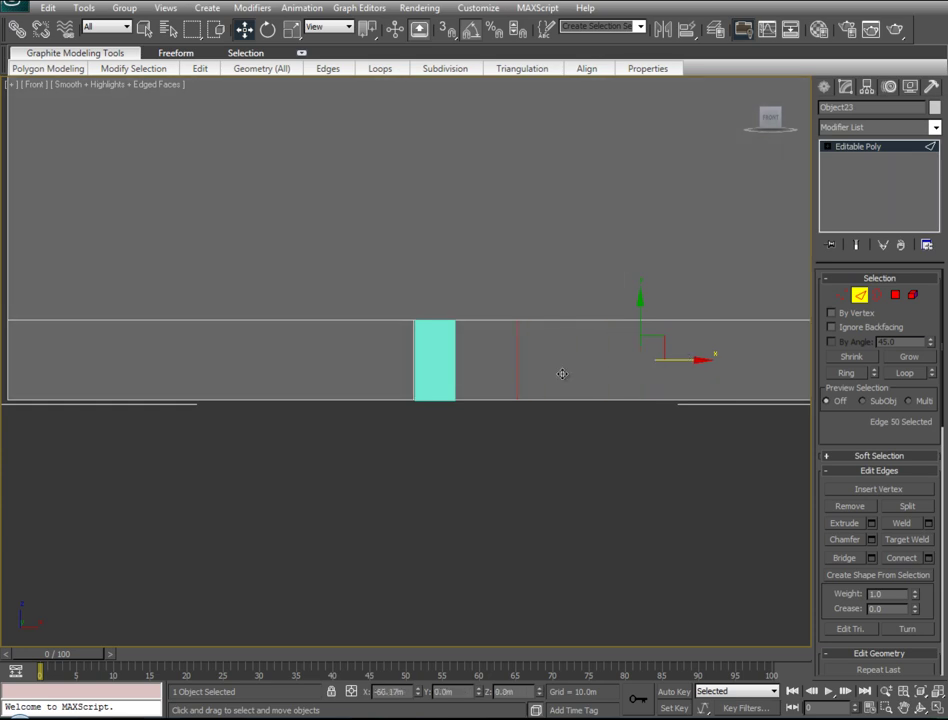
Switch to Perspective and orbit in to inspect the wall's thickness
key(p)
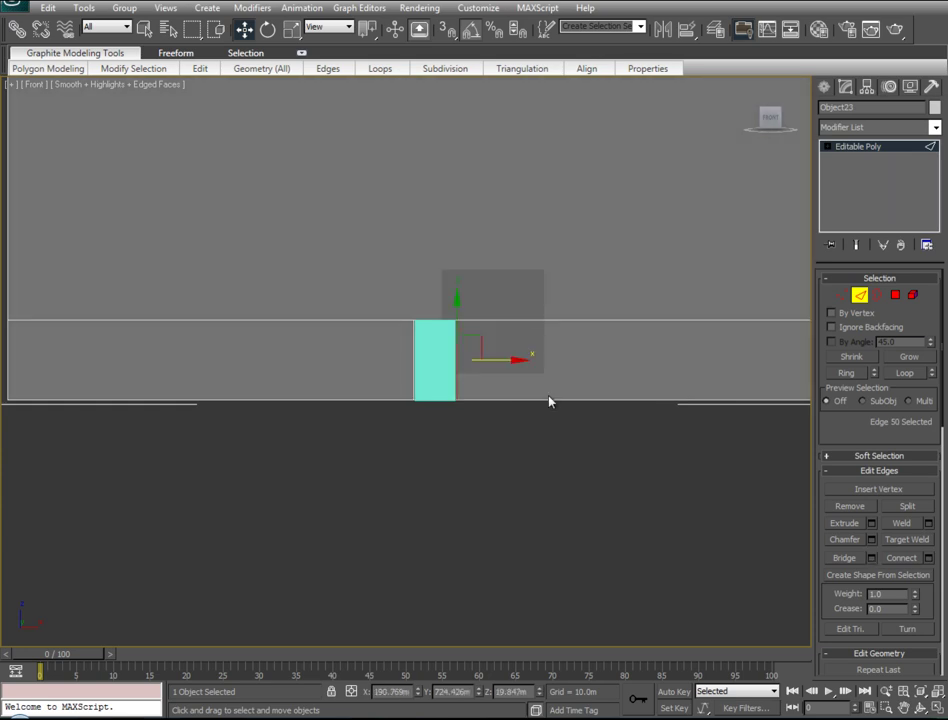
mouse_move(502, 410)
alt+middle_down()
mouse_move(400, 419)
mouse_move(417, 423)
mouse_move(387, 406)
alt+middle_up()
key(z)
mouse_move(546, 427)
alt+middle_down()
mouse_move(480, 430)
mouse_move(512, 417)
mouse_move(489, 408)
mouse_move(600, 410)
alt+middle_up()
Select the small end face of the wall in Polygon mode
click(861, 296)
click(474, 371)
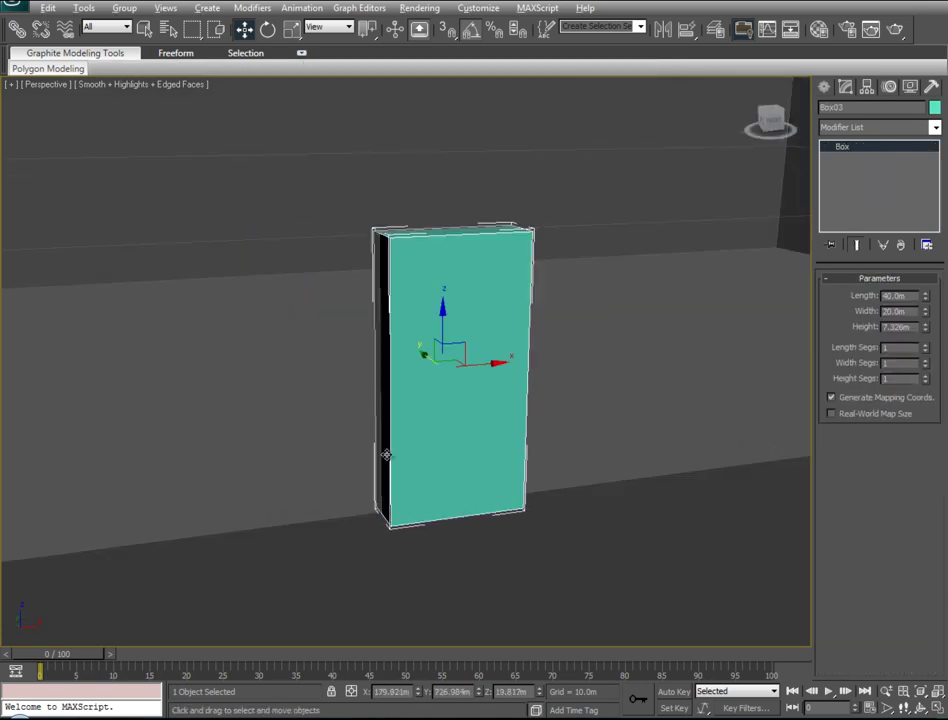
alt+middle_drag(386, 455, 424, 457)
mouse_move(407, 362)
alt+middle_down()
mouse_move(444, 370)
mouse_move(664, 544)
alt+middle_up()
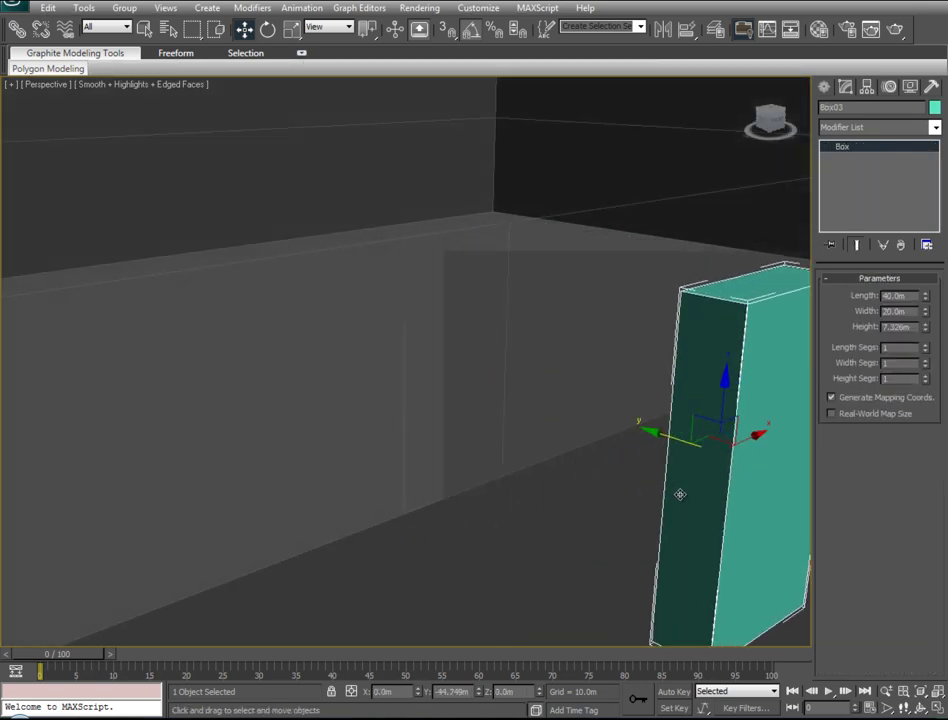
scroll(438, 440, up, 5)
click(438, 442)
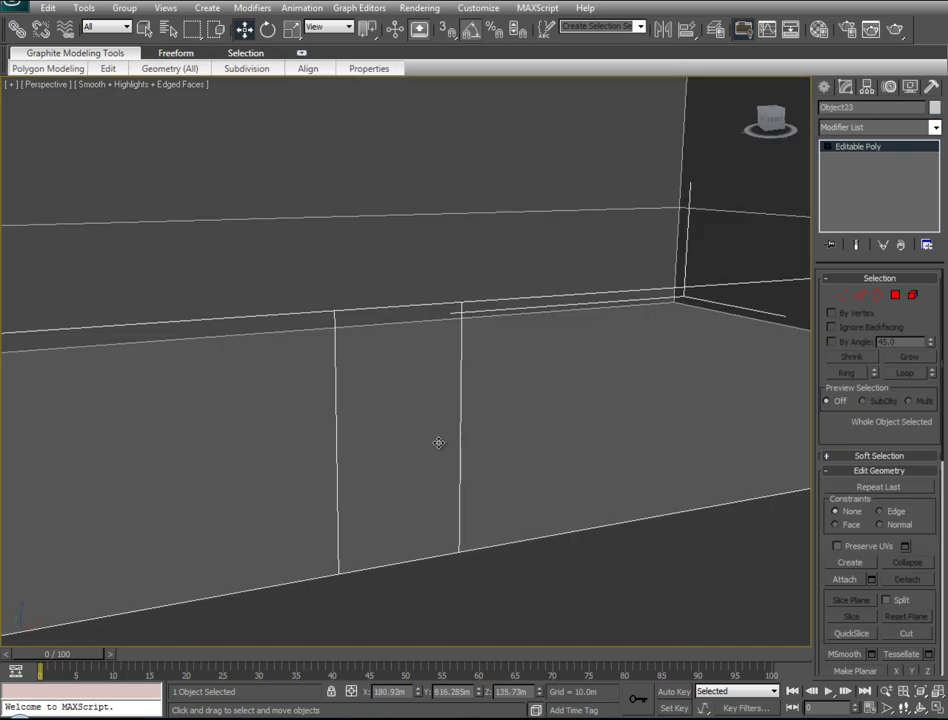
click(896, 295)
click(417, 404)
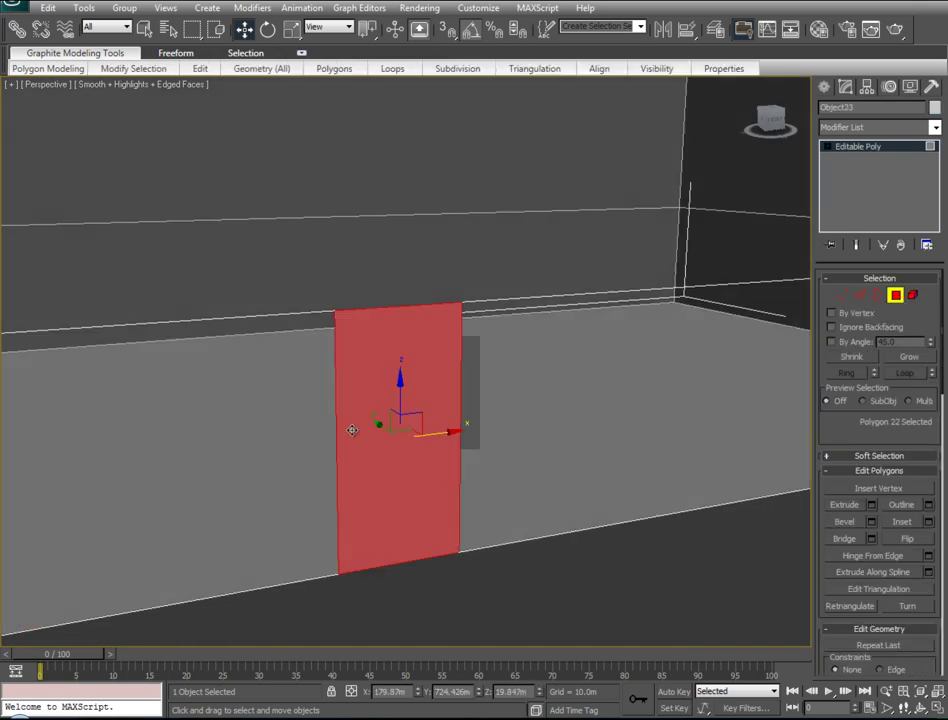
scroll(301, 422, down, 3)
mouse_move(334, 423)
alt+middle_down()
mouse_move(493, 444)
mouse_move(394, 449)
mouse_move(806, 478)
alt+middle_up()
scroll(451, 452, up, 2)
Extrude the end face with 0 height and move it along Y to form the slab thickness
click(872, 505)
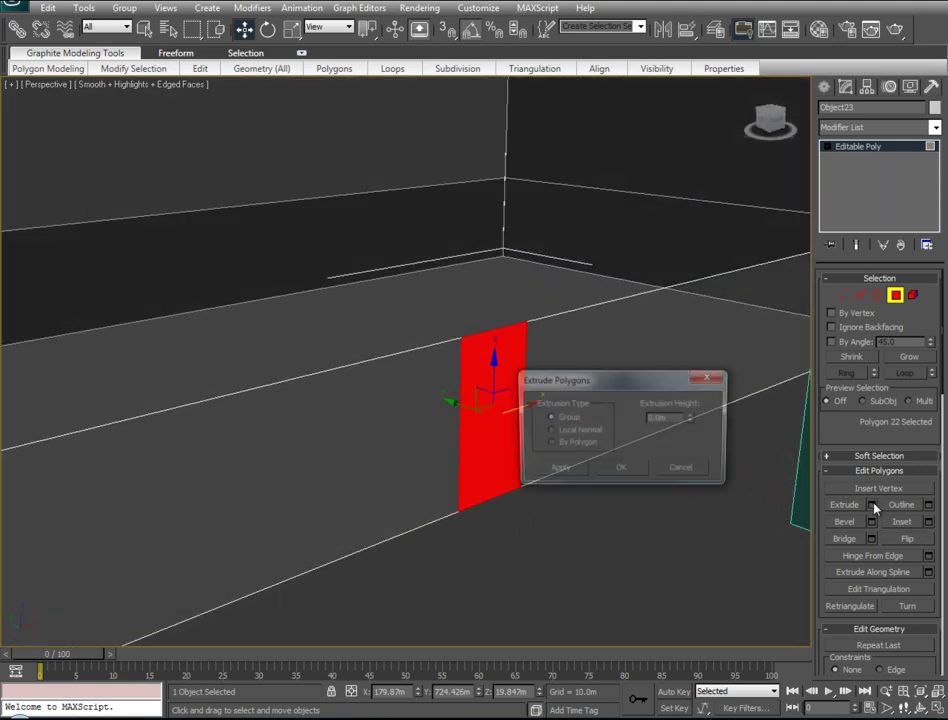
drag(672, 390, 741, 473)
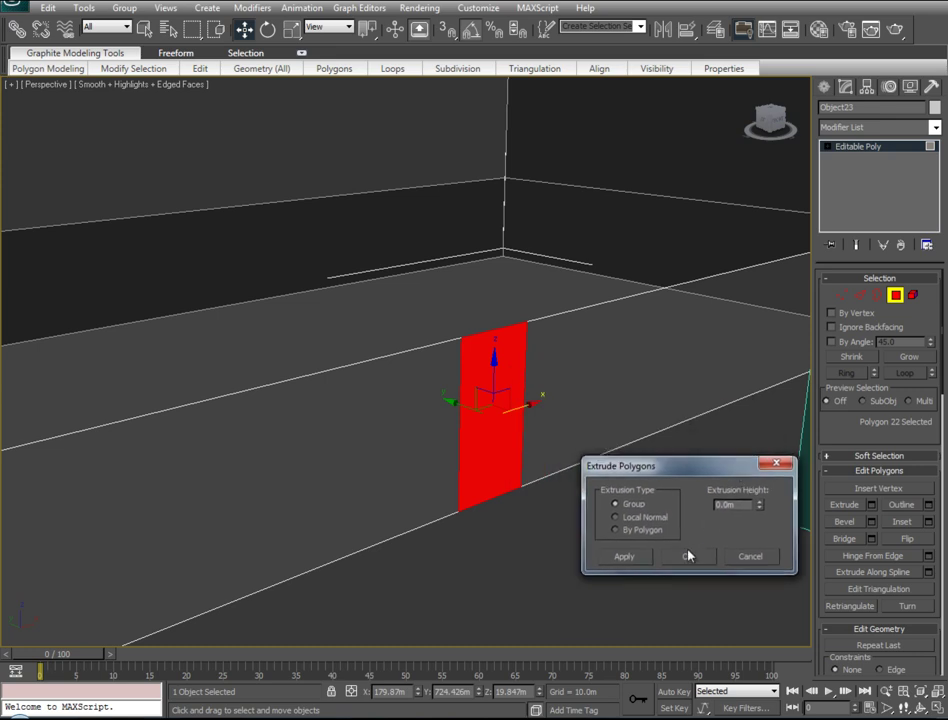
click(689, 553)
mouse_move(450, 401)
alt+middle_down()
mouse_move(487, 544)
mouse_move(469, 484)
mouse_move(526, 491)
alt+middle_up()
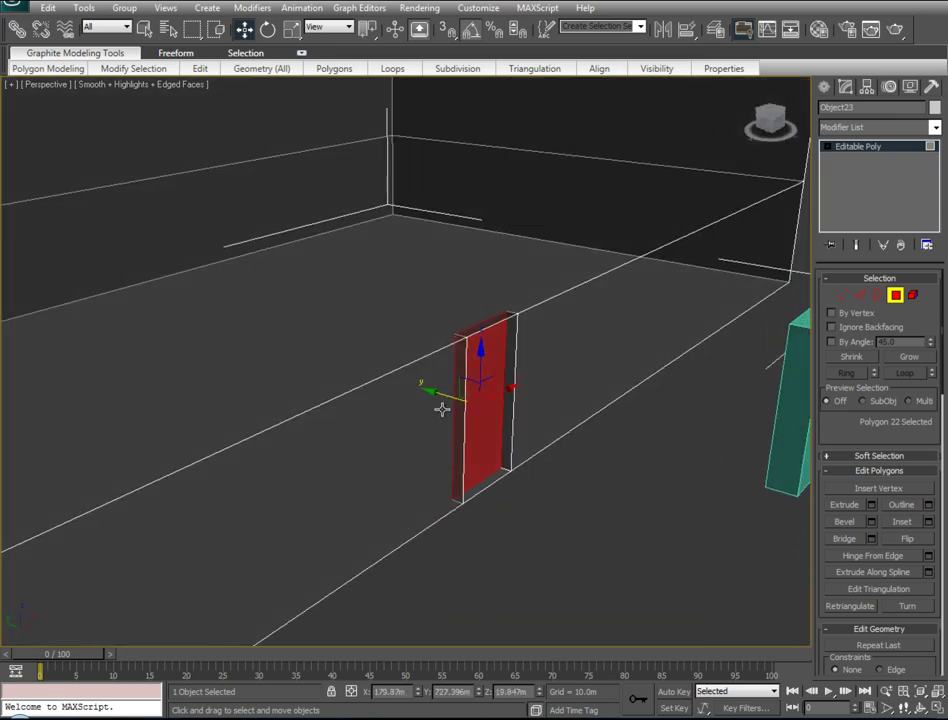
mouse_move(423, 387)
mouse_down()
mouse_move(60, 362)
mouse_move(275, 442)
mouse_move(387, 453)
mouse_move(443, 477)
mouse_up()
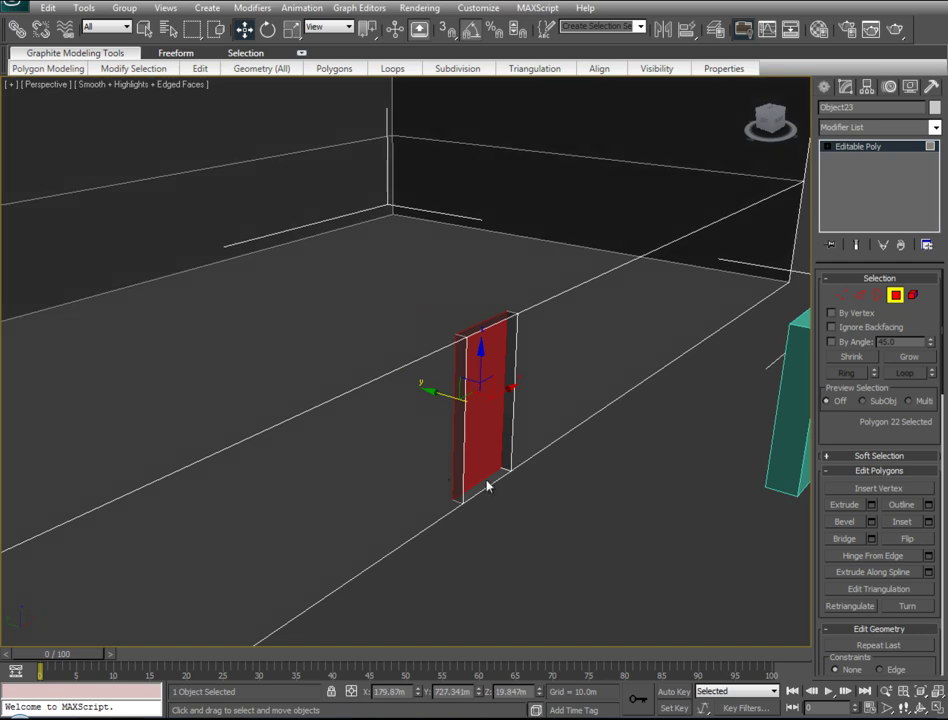
mouse_move(512, 495)
alt+middle_down()
mouse_move(355, 521)
mouse_move(339, 578)
mouse_move(383, 521)
mouse_move(492, 508)
alt+middle_up()
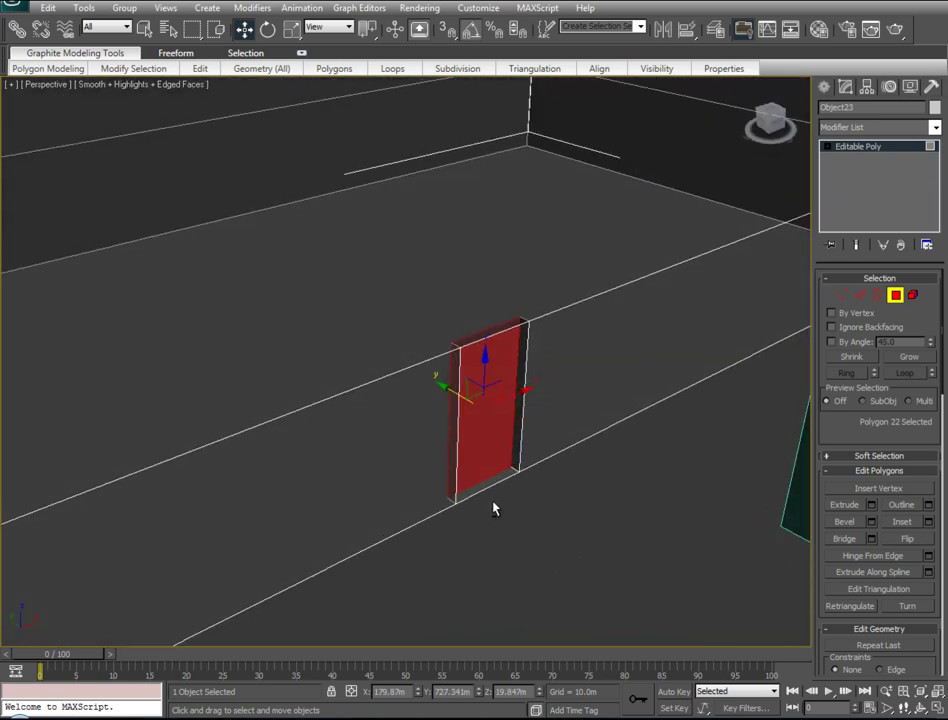
Extrude the end face again and stretch it left into a long wall
click(871, 505)
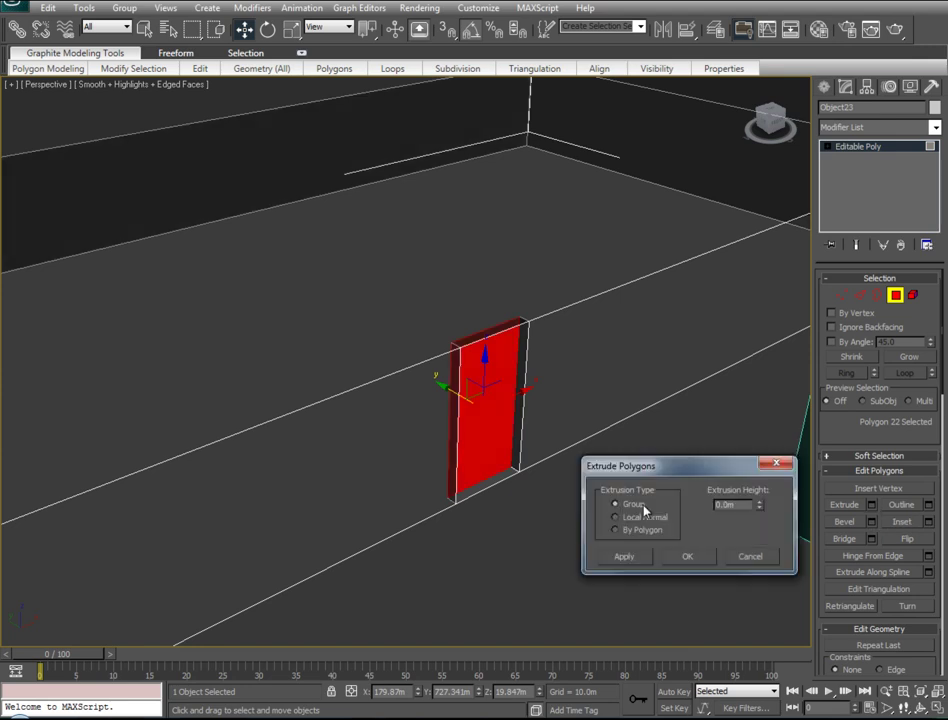
click(692, 558)
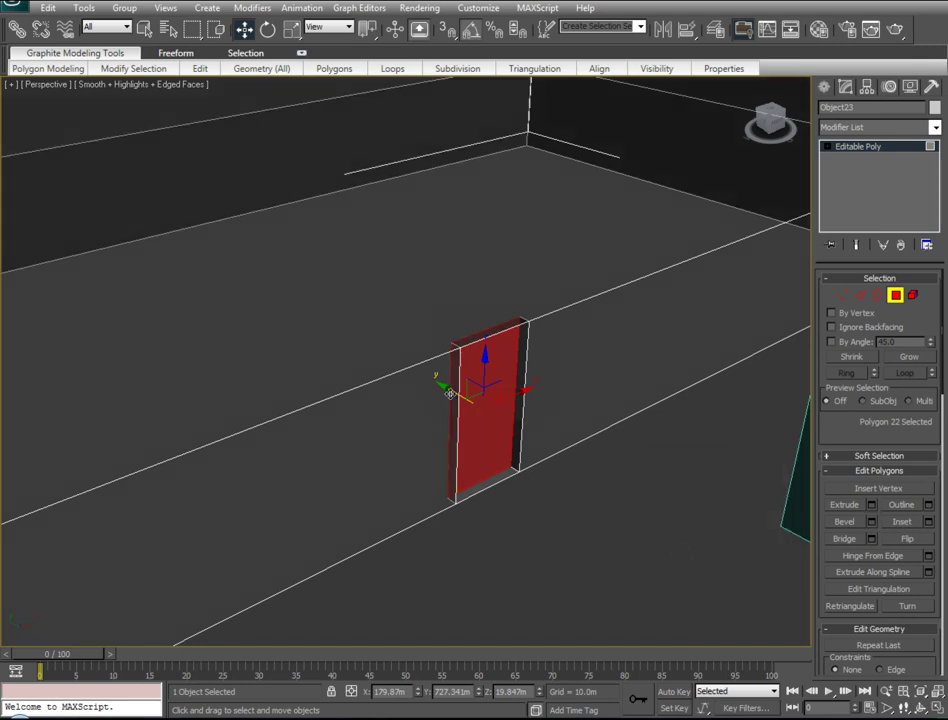
drag(448, 390, 150, 345)
mouse_move(150, 345)
middle_down()
mouse_move(531, 375)
mouse_move(333, 327)
middle_up()
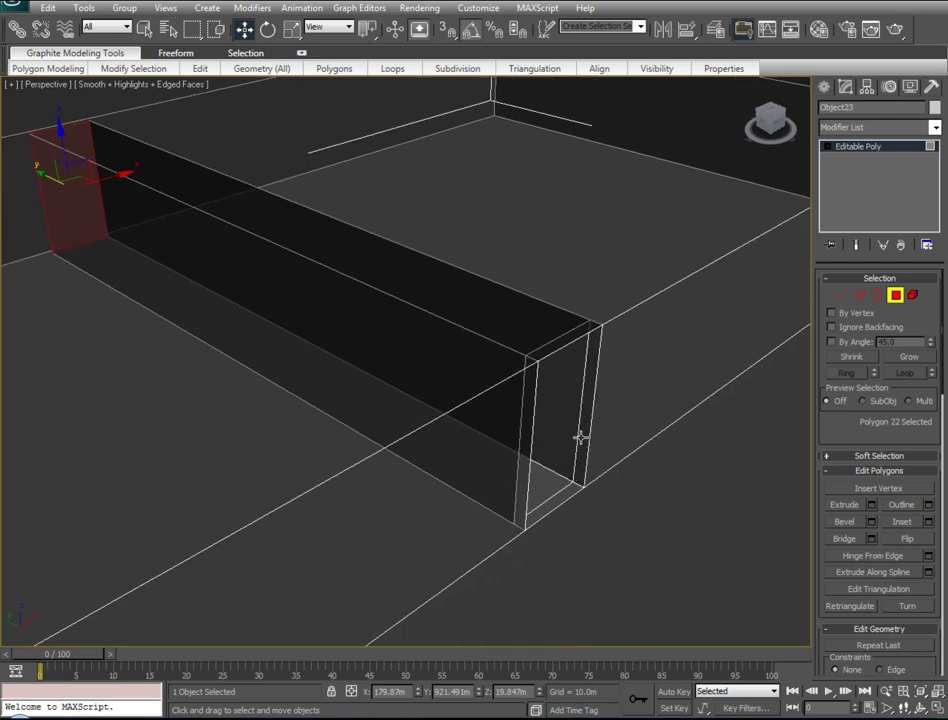
Extrude the long side face and push it far to the right
click(557, 390)
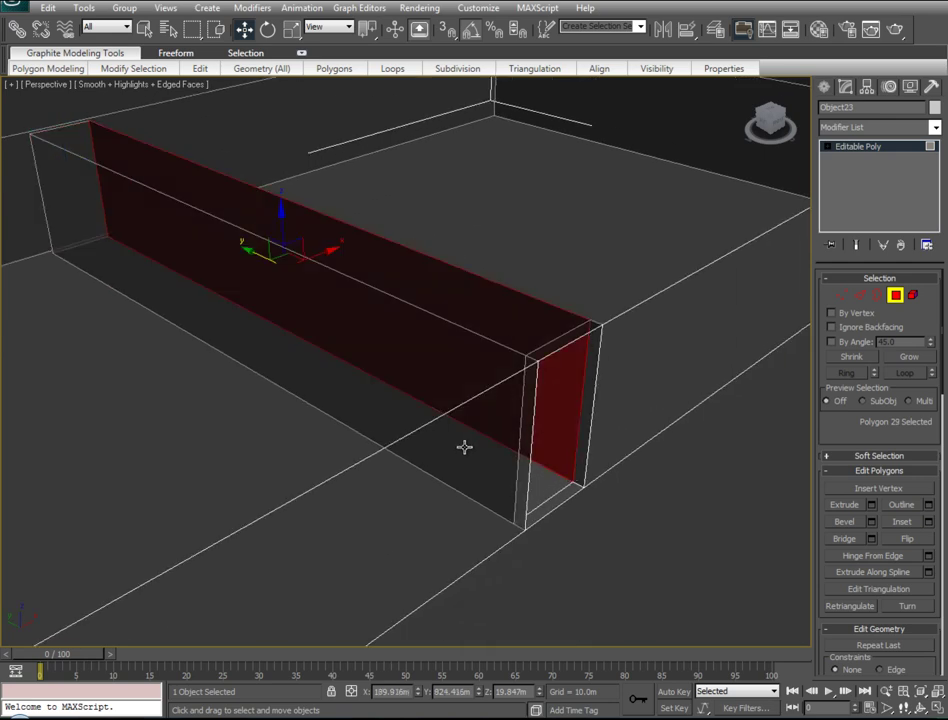
mouse_move(535, 455)
alt+middle_down()
mouse_move(449, 423)
mouse_move(468, 421)
mouse_move(346, 438)
mouse_move(364, 445)
alt+middle_up()
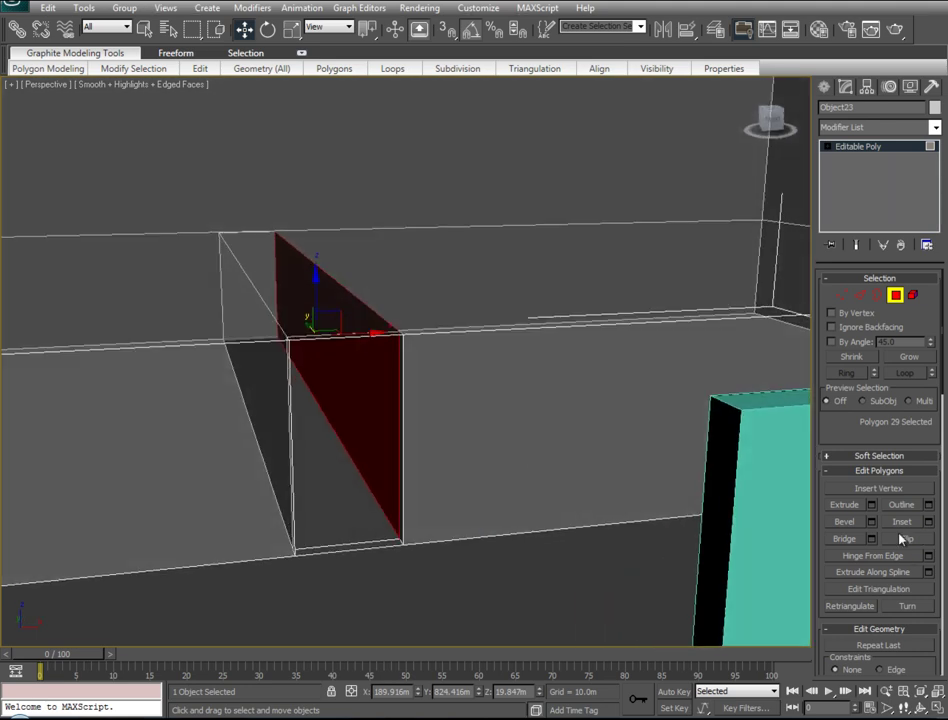
click(871, 505)
click(690, 557)
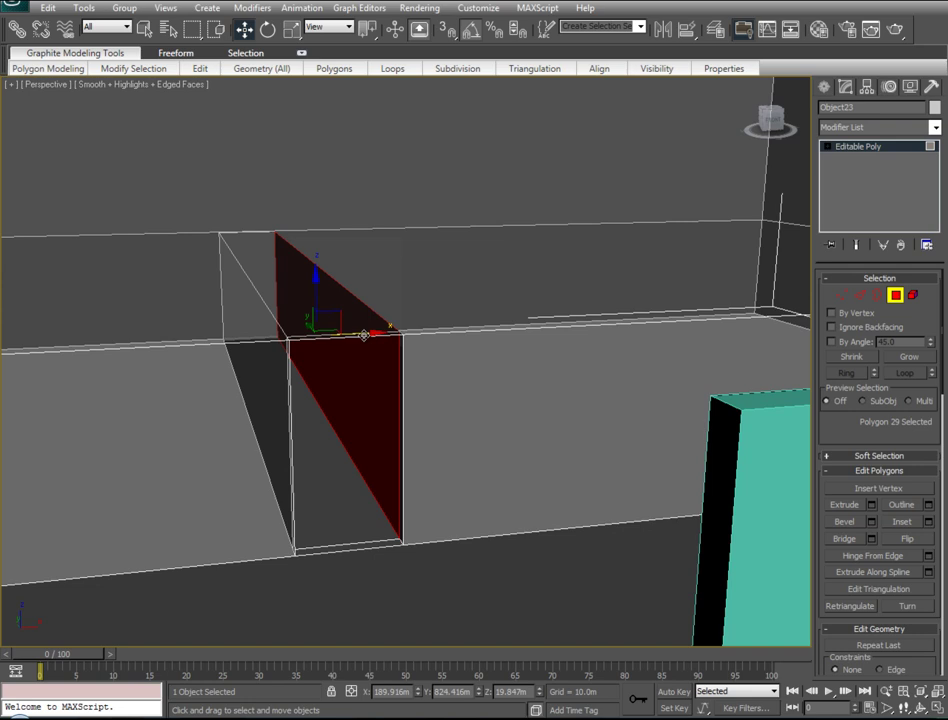
drag(371, 344, 831, 315)
Extrude the triangular wedge face and push it far to the left
click(320, 356)
click(871, 505)
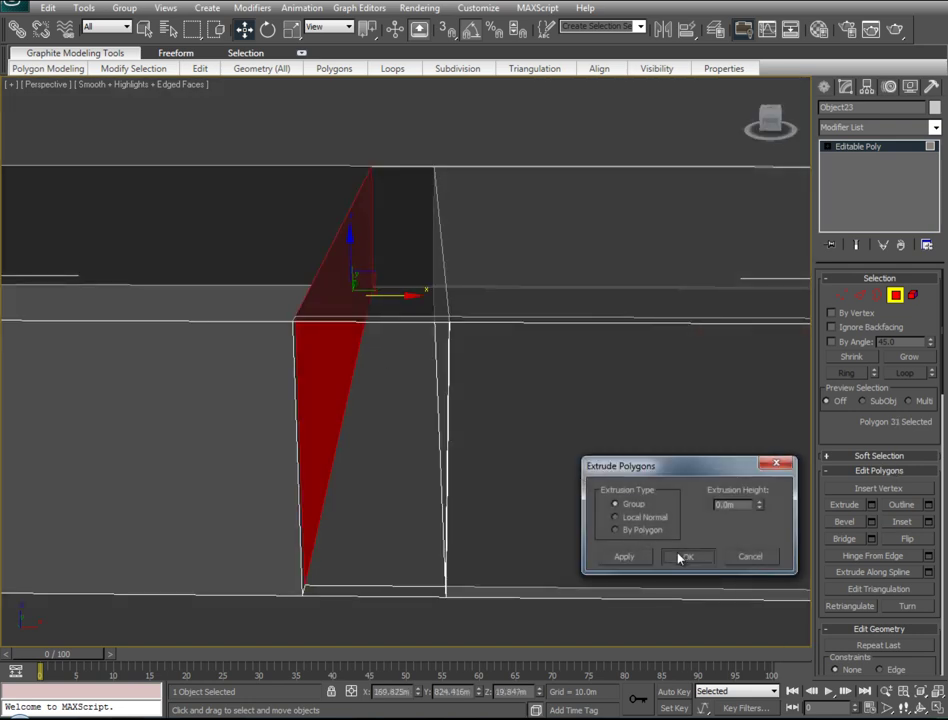
click(679, 557)
drag(400, 294, 206, 310)
mouse_move(206, 310)
alt+middle_down()
mouse_move(431, 432)
mouse_move(491, 427)
mouse_move(470, 404)
mouse_move(422, 403)
alt+middle_up()
Select three top strip faces above the doorway
click(445, 388)
ctrl+click(483, 348)
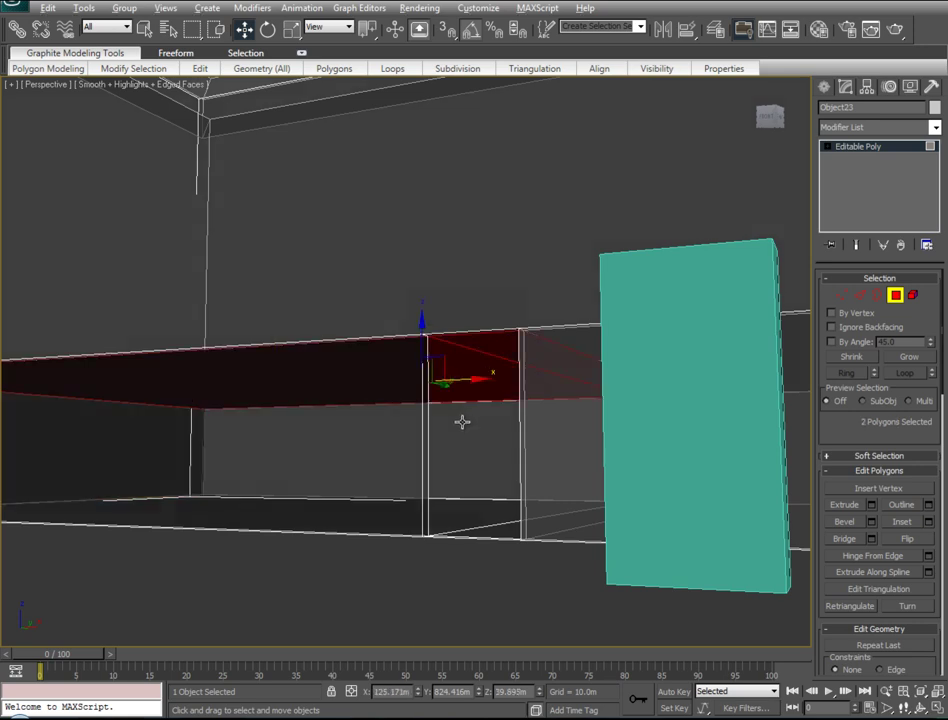
alt+middle_drag(462, 421, 518, 425)
ctrl+click(537, 362)
mouse_move(455, 430)
alt+middle_down()
mouse_move(509, 427)
mouse_move(427, 417)
mouse_move(269, 444)
mouse_move(812, 432)
alt+middle_up()
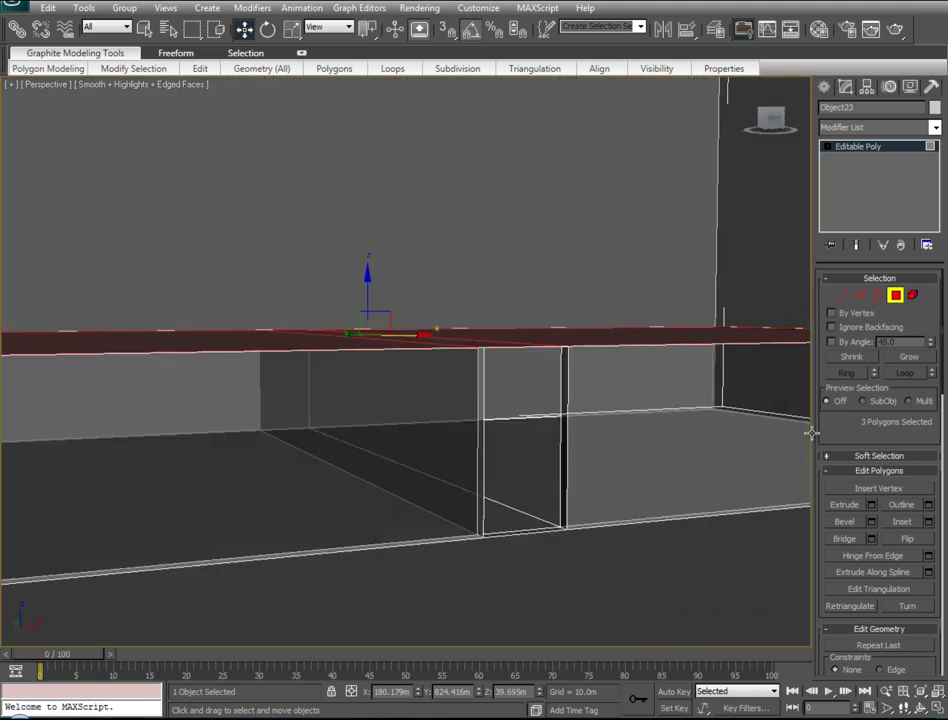
Extrude the three top strip polygons and lower the extruded strip slightly on Z
click(873, 508)
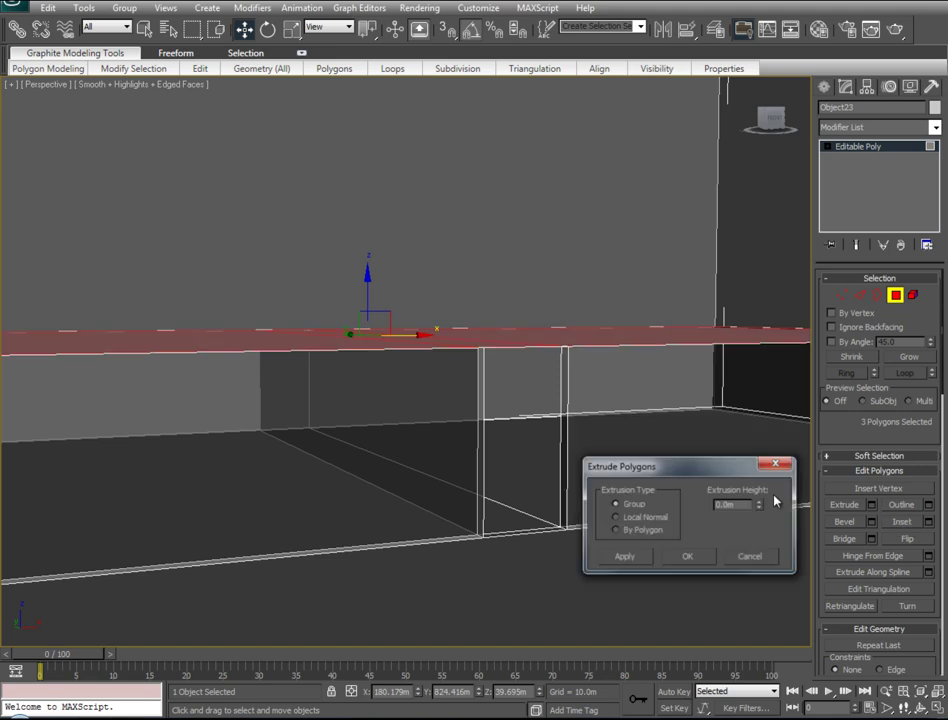
click(688, 554)
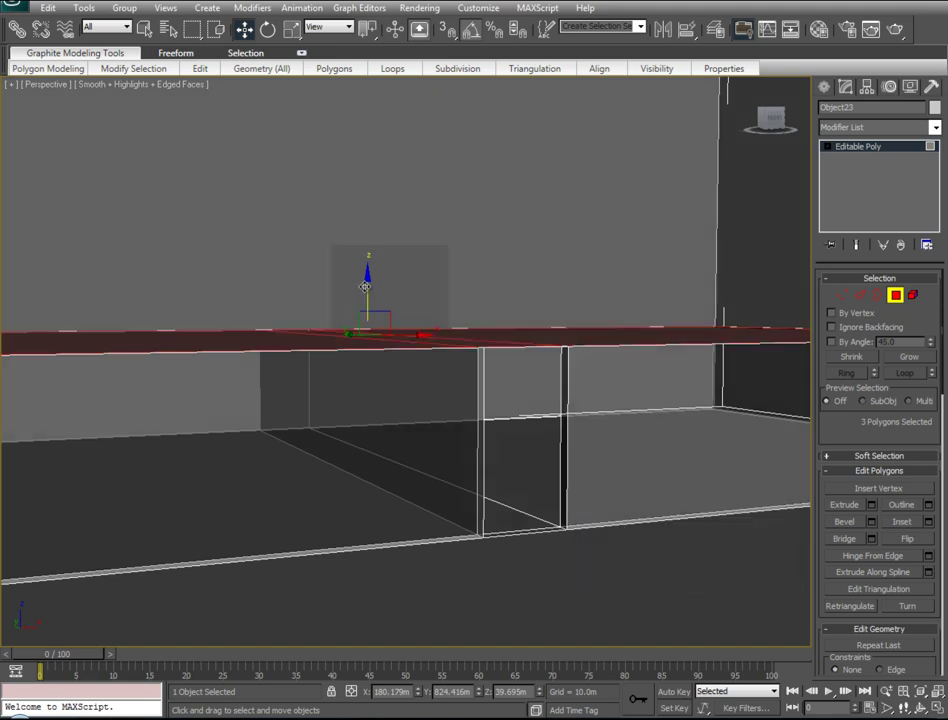
drag(368, 270, 367, 262)
mouse_move(538, 496)
alt+middle_down()
mouse_move(506, 554)
mouse_move(459, 499)
mouse_move(408, 565)
mouse_move(404, 509)
mouse_move(423, 510)
mouse_move(602, 325)
alt+middle_up()
drag(653, 263, 653, 263)
Check the wall and doorway from the Front view, then show the building solid with Alt+X
mouse_move(309, 507)
alt+middle_down()
mouse_move(328, 565)
mouse_move(370, 491)
mouse_move(383, 487)
mouse_move(372, 516)
mouse_move(446, 514)
mouse_move(491, 525)
mouse_move(421, 523)
mouse_move(510, 529)
mouse_move(366, 523)
mouse_move(387, 578)
mouse_move(345, 576)
mouse_move(325, 520)
mouse_move(459, 567)
mouse_move(467, 546)
alt+middle_up()
key(f)
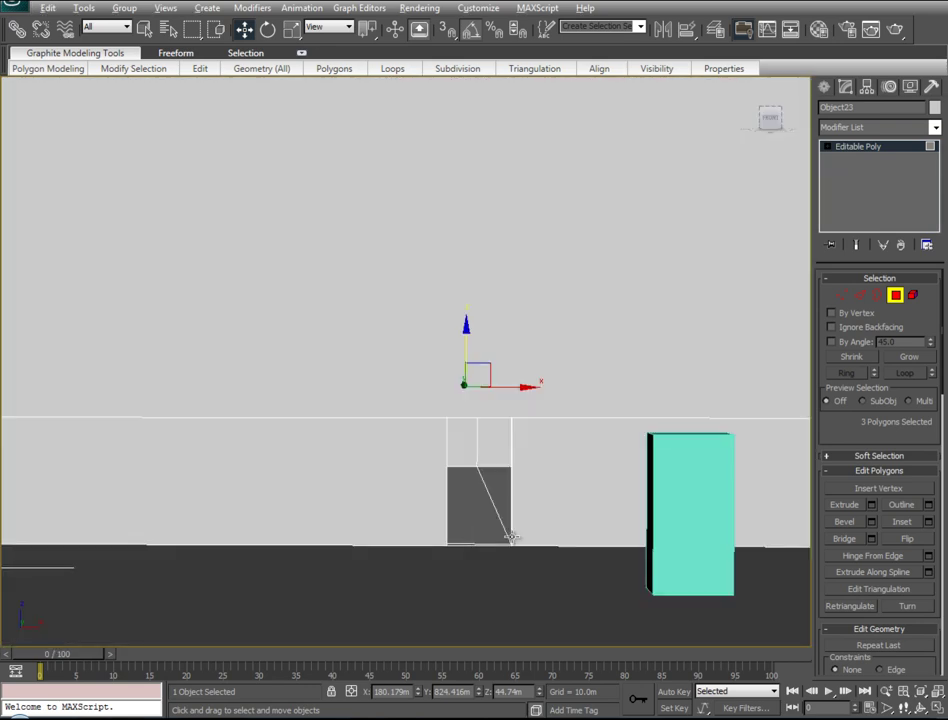
mouse_move(557, 538)
alt+middle_down()
mouse_move(514, 540)
mouse_move(595, 614)
mouse_move(611, 599)
mouse_move(474, 550)
alt+middle_up()
mouse_move(396, 550)
alt+middle_down()
mouse_move(527, 548)
mouse_move(404, 537)
mouse_move(377, 544)
mouse_move(365, 555)
mouse_move(381, 669)
mouse_move(453, 614)
mouse_move(552, 576)
mouse_move(385, 552)
mouse_move(465, 552)
alt+middle_up()
key(alt+x)
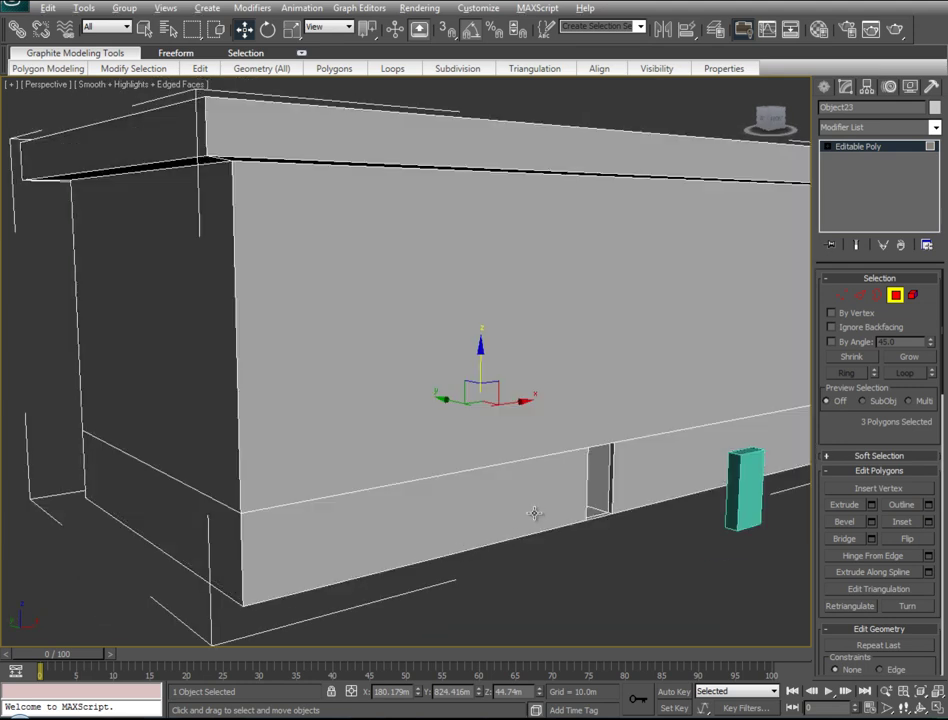
Select the upper and lower faces of the front wall and both side walls
alt+middle_drag(536, 513, 845, 298)
click(447, 319)
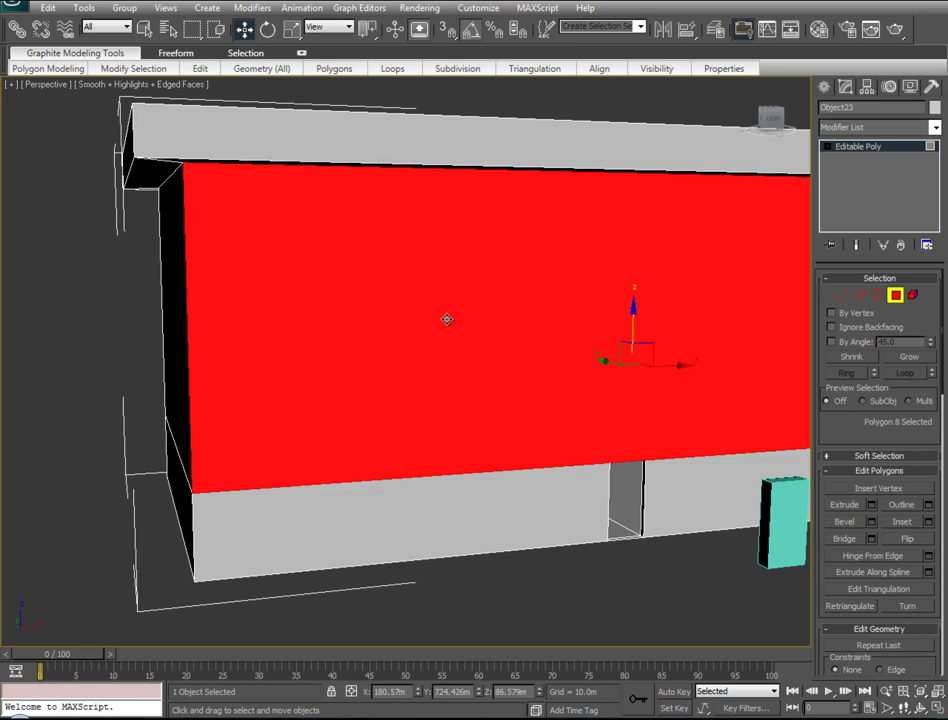
ctrl+click(408, 538)
mouse_move(256, 480)
alt+middle_down()
mouse_move(315, 478)
mouse_move(366, 404)
alt+middle_up()
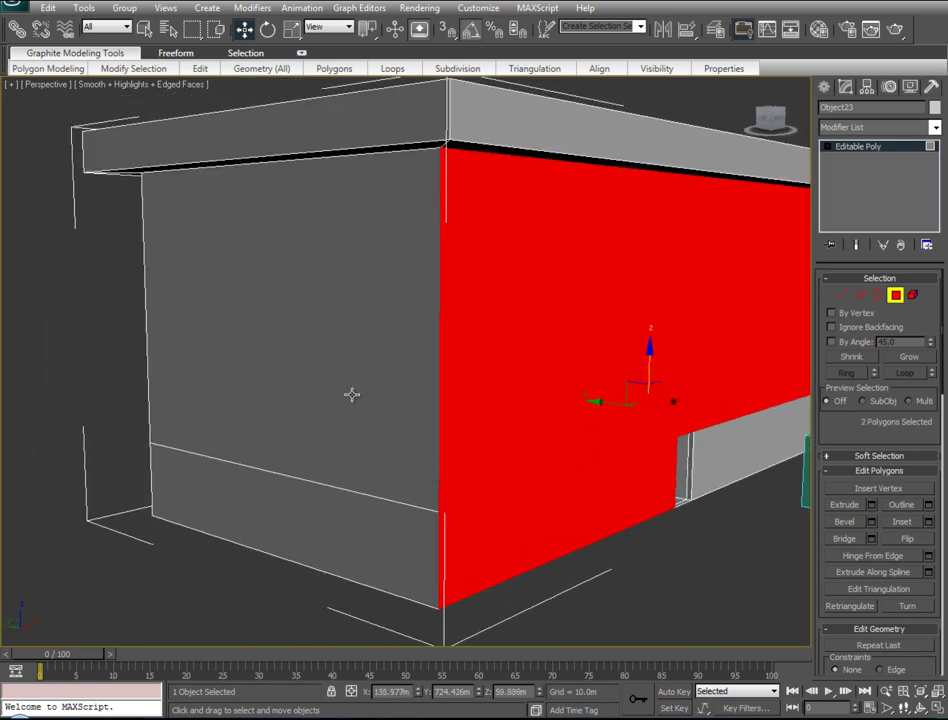
ctrl+click(351, 394)
ctrl+click(339, 548)
mouse_move(239, 529)
alt+middle_down()
mouse_move(294, 523)
mouse_move(381, 368)
alt+middle_up()
ctrl+click(381, 368)
ctrl+click(363, 538)
Add the long wall, the whole roof panel and the remaining grey strip to the selection
mouse_move(290, 521)
alt+middle_down()
mouse_move(250, 499)
mouse_move(711, 563)
mouse_move(806, 551)
mouse_move(17, 466)
alt+middle_up()
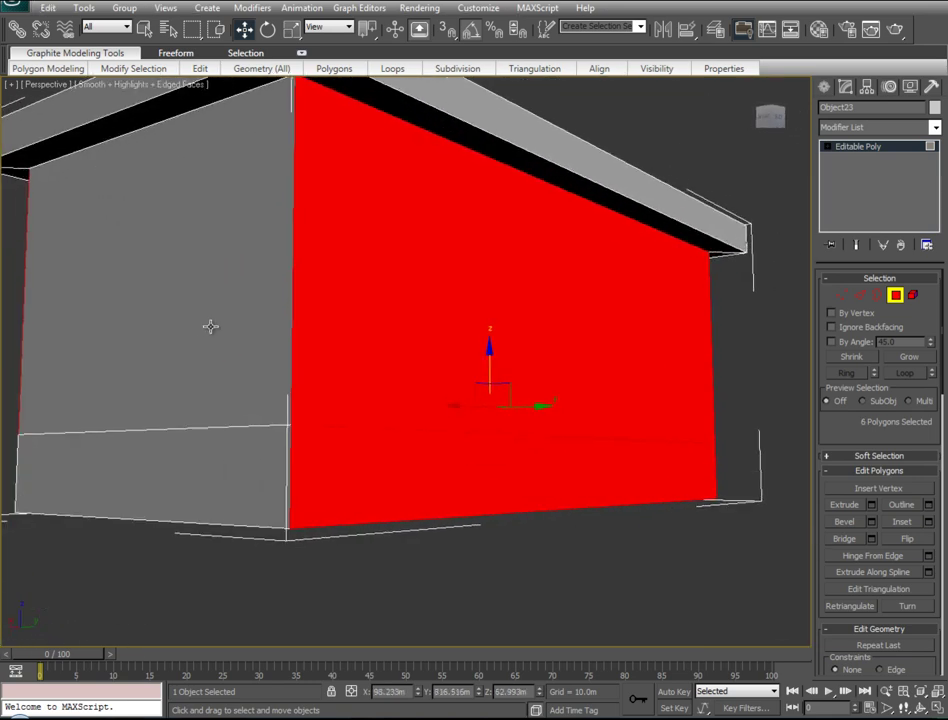
ctrl+click(201, 326)
ctrl+click(208, 455)
mouse_move(189, 369)
alt+middle_down()
mouse_move(273, 387)
mouse_move(359, 514)
alt+middle_up()
ctrl+drag(680, 163, 101, 303)
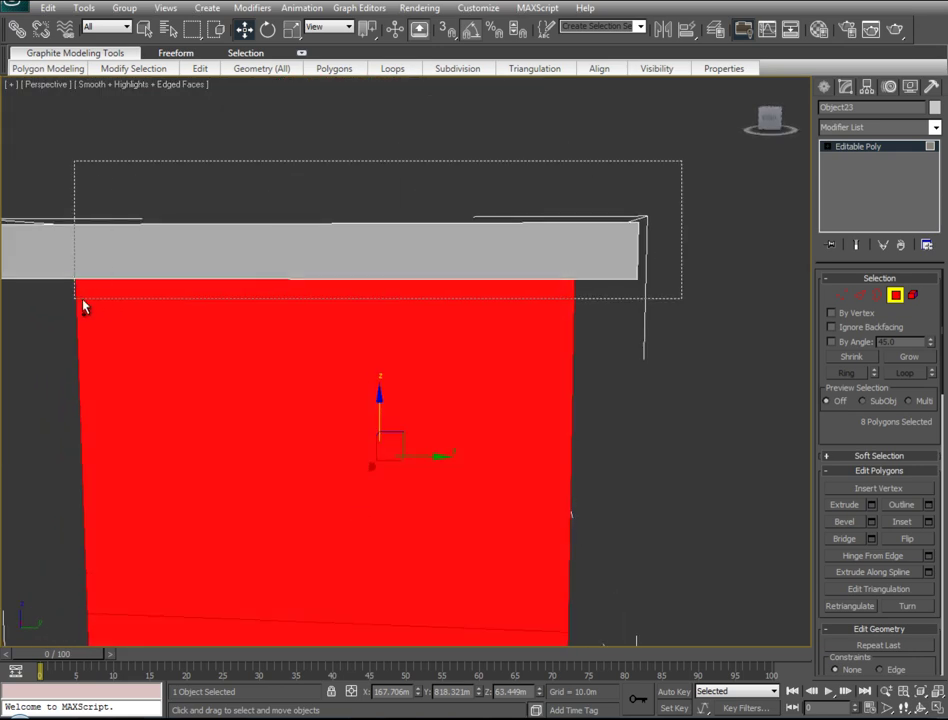
mouse_move(145, 424)
alt+middle_down()
mouse_move(269, 425)
mouse_move(383, 542)
mouse_move(410, 325)
alt+middle_up()
ctrl+click(478, 571)
mouse_move(478, 571)
alt+middle_down()
mouse_move(387, 447)
mouse_move(396, 489)
mouse_move(562, 487)
alt+middle_up()
scroll(870, 410, down, 2)
scroll(880, 460, down, 3)
scroll(885, 496, down, 5)
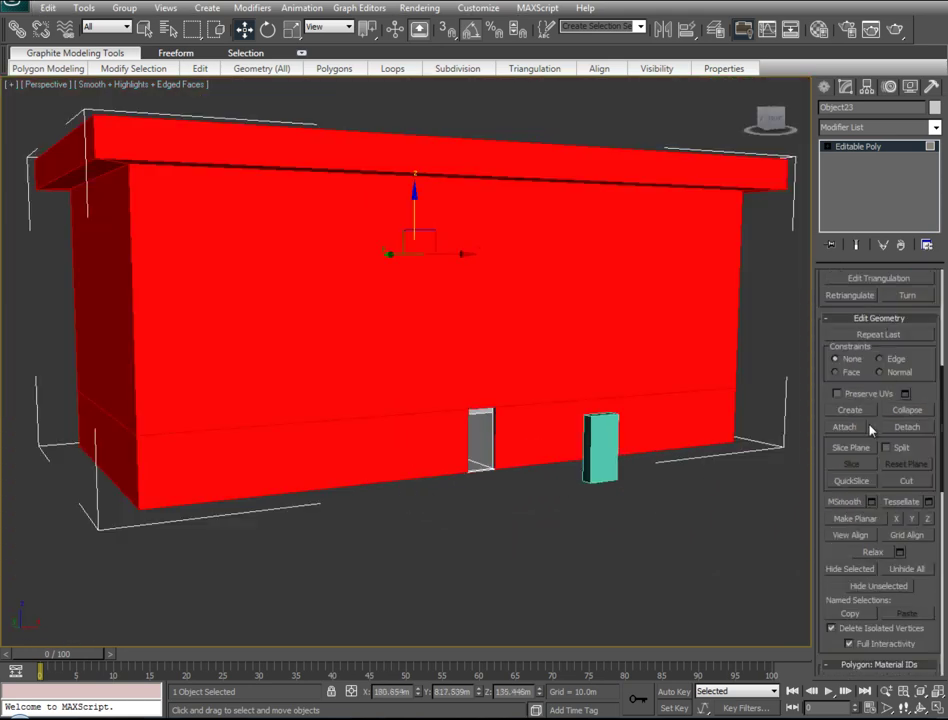
Hide the selected outer wall and roof faces and look into the open interior from above
click(838, 569)
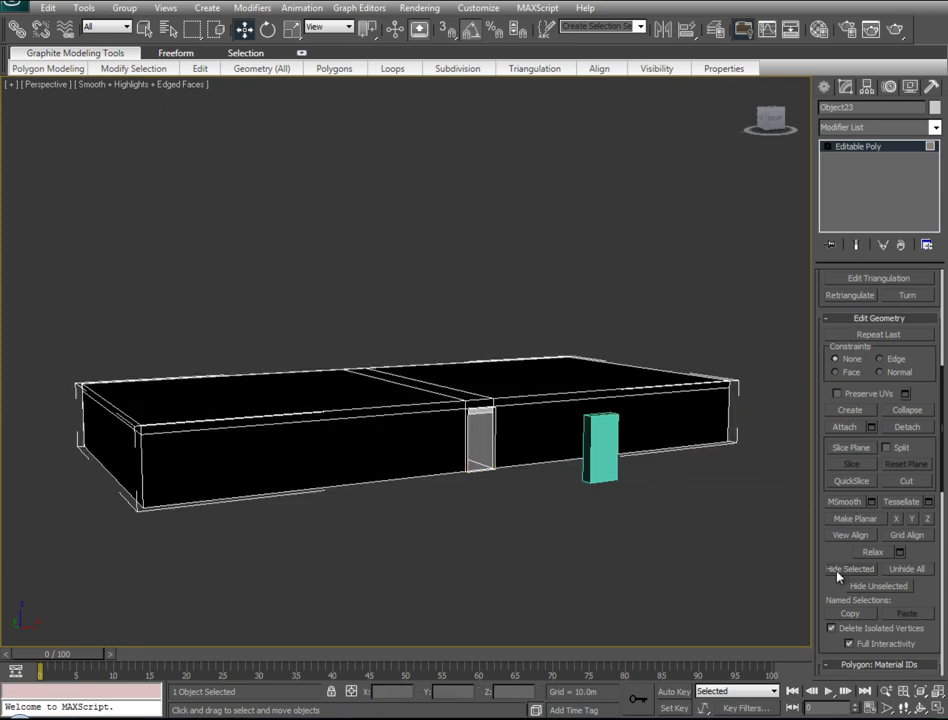
mouse_move(445, 539)
alt+middle_down()
mouse_move(472, 530)
mouse_move(480, 510)
mouse_move(496, 511)
alt+middle_up()
mouse_move(363, 474)
alt+middle_down()
mouse_move(408, 548)
mouse_move(394, 493)
mouse_move(260, 500)
mouse_move(430, 483)
alt+middle_up()
scroll(430, 483, up, 3)
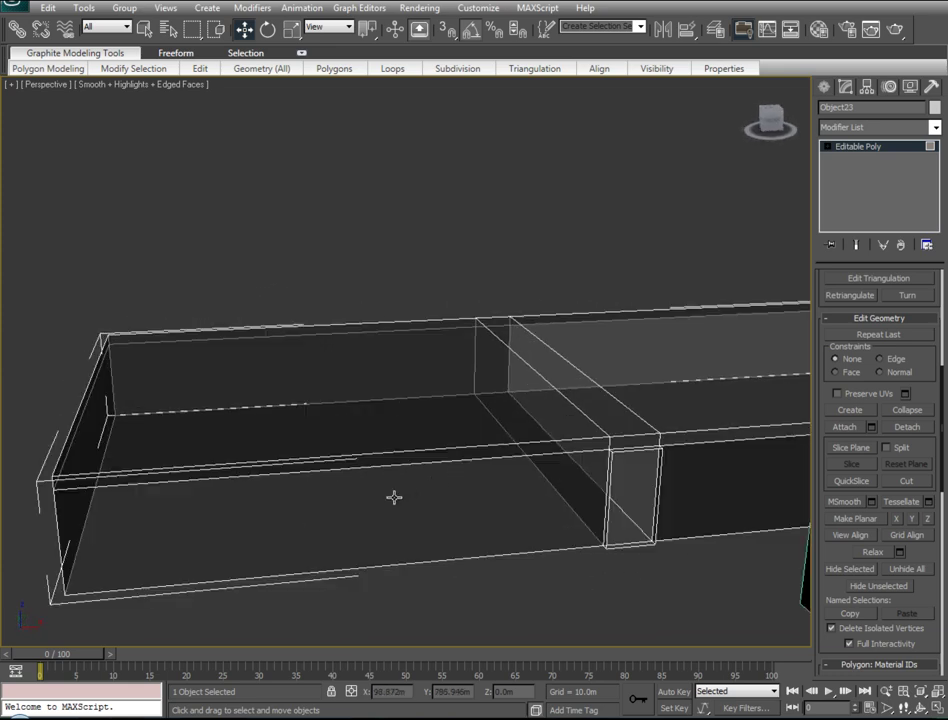
mouse_move(368, 502)
alt+middle_down()
mouse_move(332, 504)
mouse_move(457, 501)
alt+middle_up()
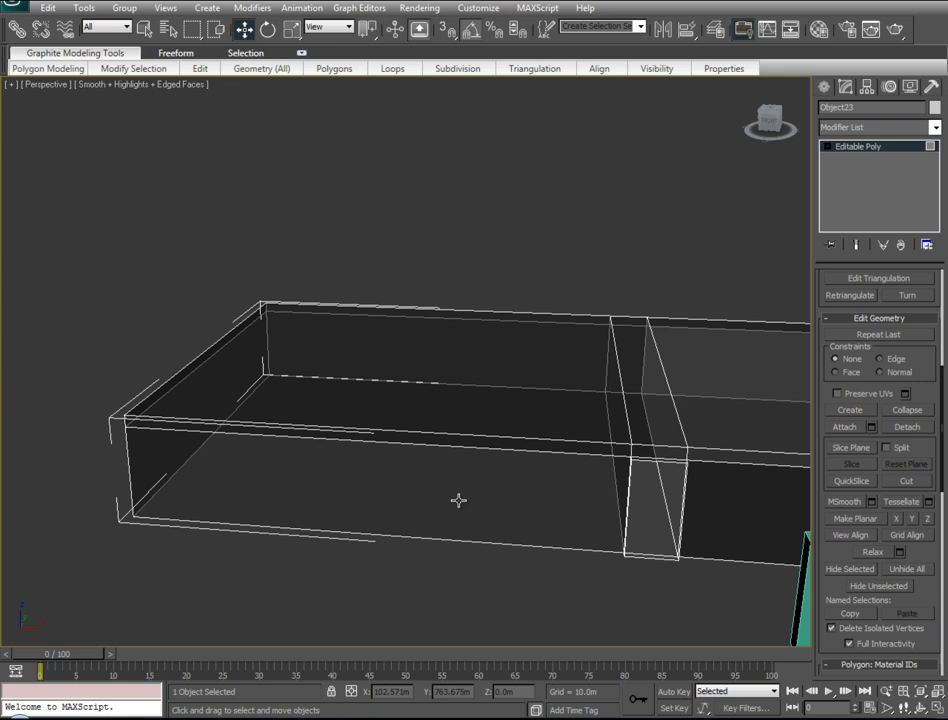
mouse_move(442, 531)
alt+middle_down()
mouse_move(472, 573)
mouse_move(402, 582)
mouse_move(323, 571)
mouse_move(358, 584)
mouse_move(510, 565)
alt+middle_up()
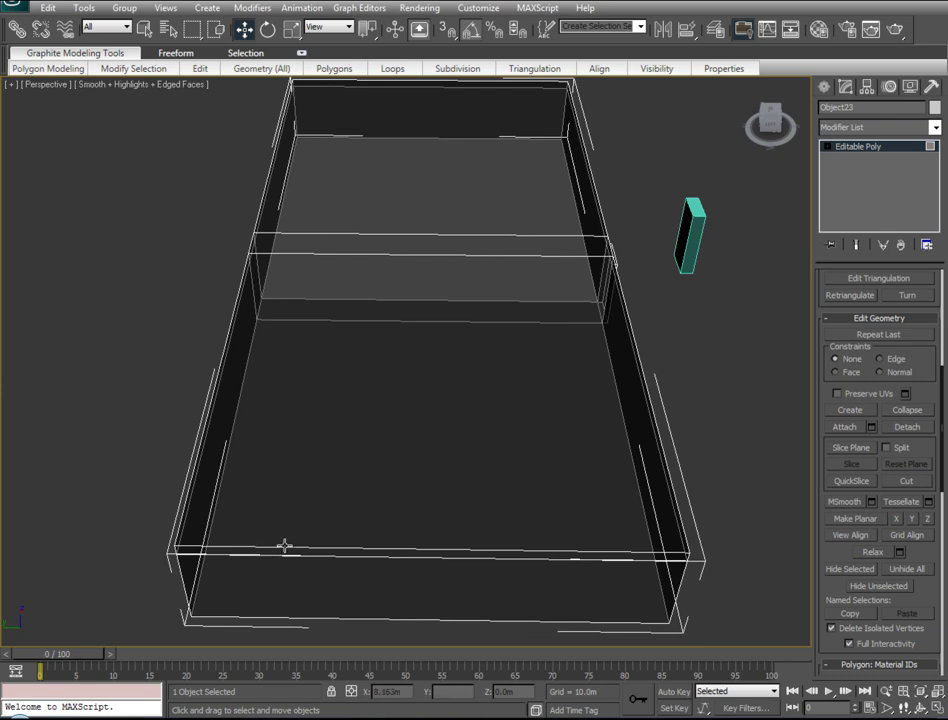
alt+middle_drag(398, 447, 499, 336)
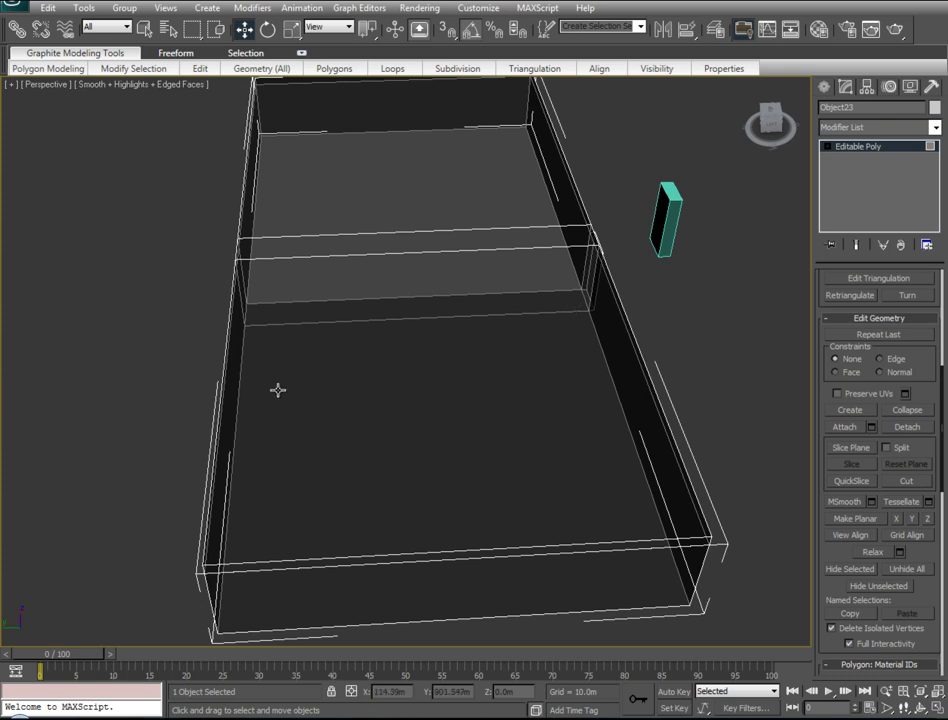
Zoom in closer, switch to Edge level and turn the view toward the cross partition
mouse_move(478, 541)
alt+middle_down()
mouse_move(506, 533)
mouse_move(362, 531)
alt+middle_up()
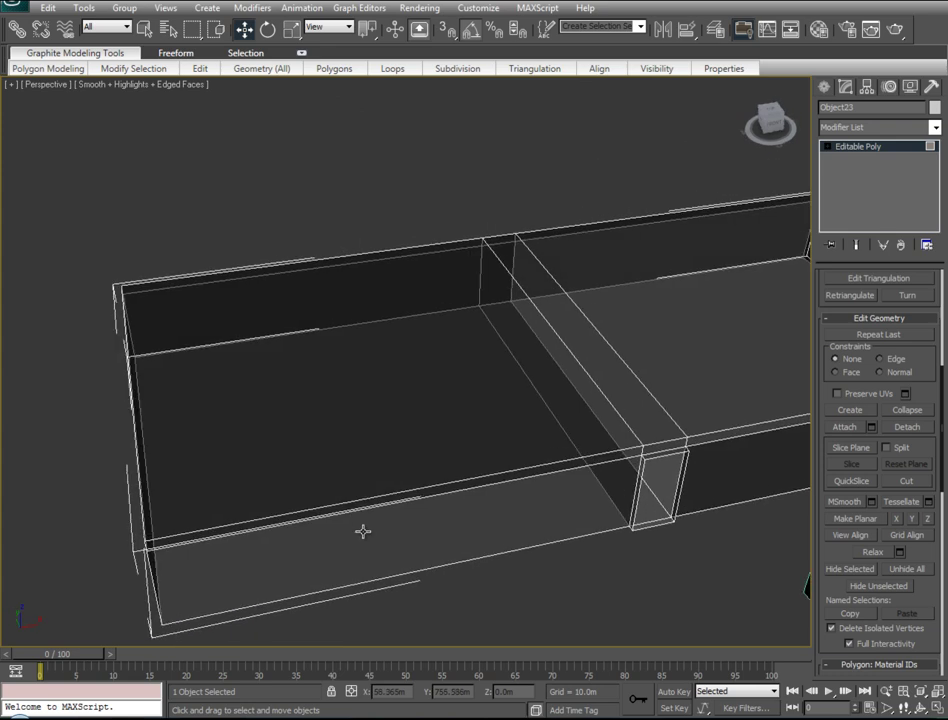
scroll(900, 346, up, 3)
scroll(890, 345, up, 3)
scroll(884, 345, up, 3)
key(2)
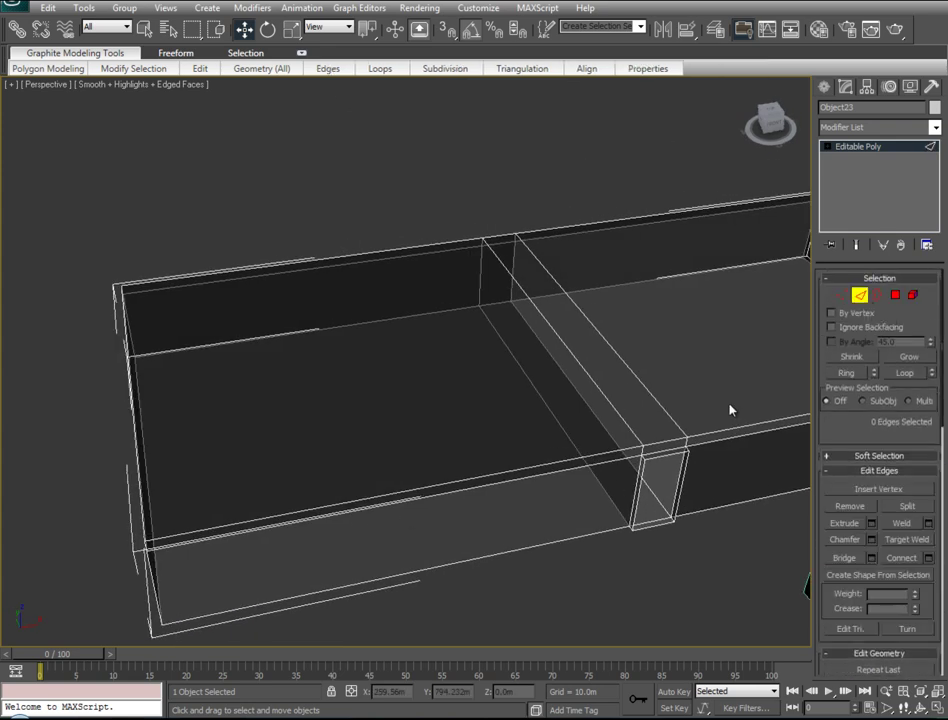
mouse_move(548, 505)
alt+middle_down()
mouse_move(580, 534)
mouse_move(534, 489)
mouse_move(504, 555)
mouse_move(387, 517)
mouse_move(410, 582)
mouse_move(435, 540)
mouse_move(514, 533)
mouse_move(317, 525)
mouse_move(406, 516)
mouse_move(381, 514)
mouse_move(362, 575)
mouse_move(381, 514)
mouse_move(406, 516)
alt+middle_up()
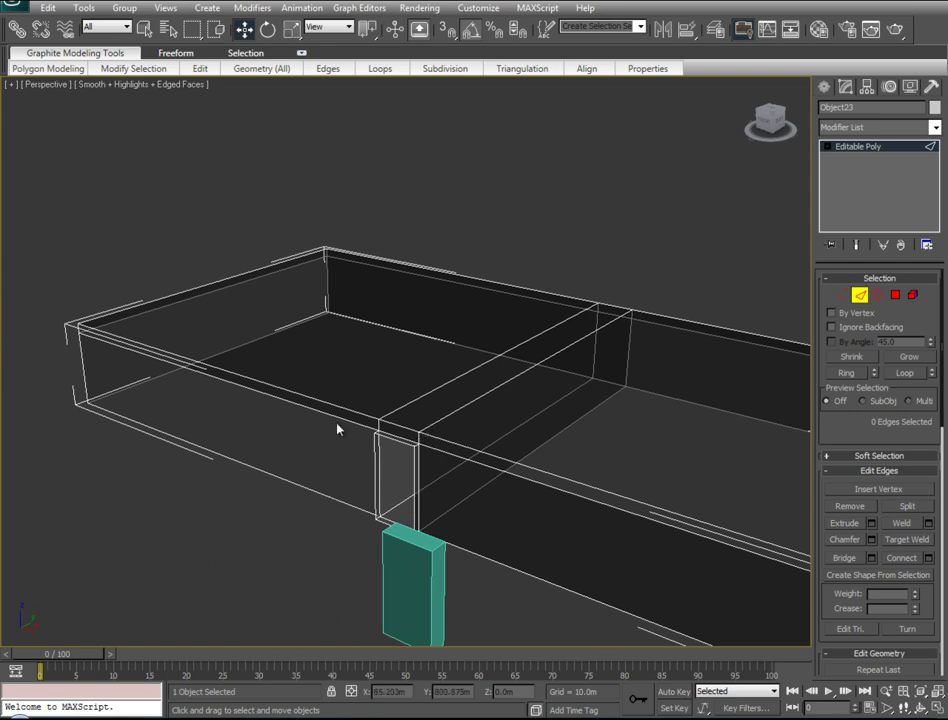
Select the partition's floor, vertical, side and top edges
click(575, 410)
ctrl+click(523, 424)
ctrl+click(622, 356)
ctrl+click(610, 330)
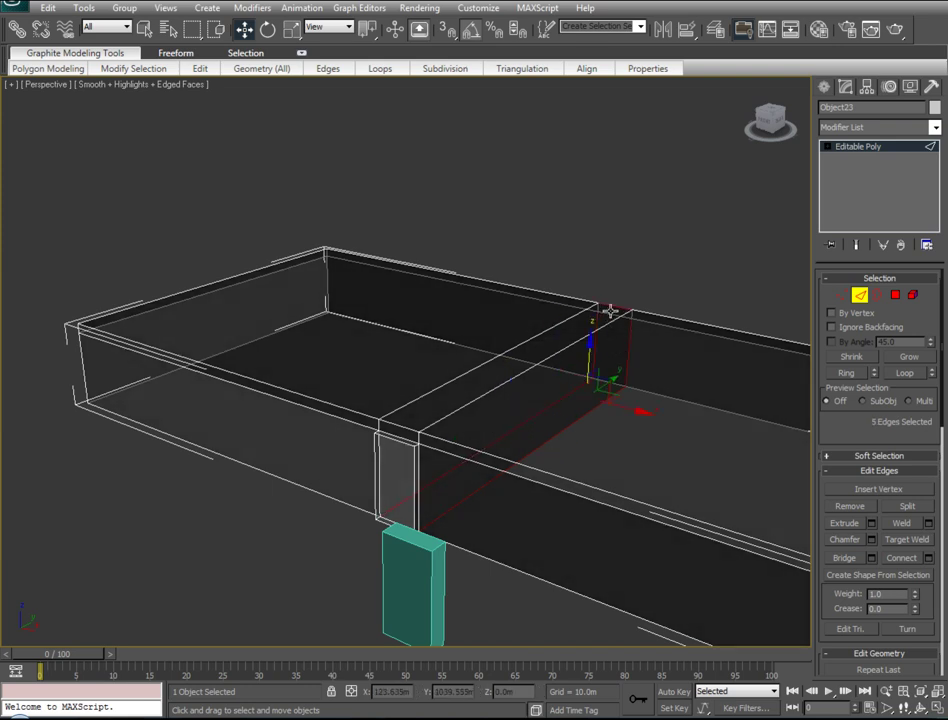
ctrl+click(598, 318)
ctrl+click(575, 340)
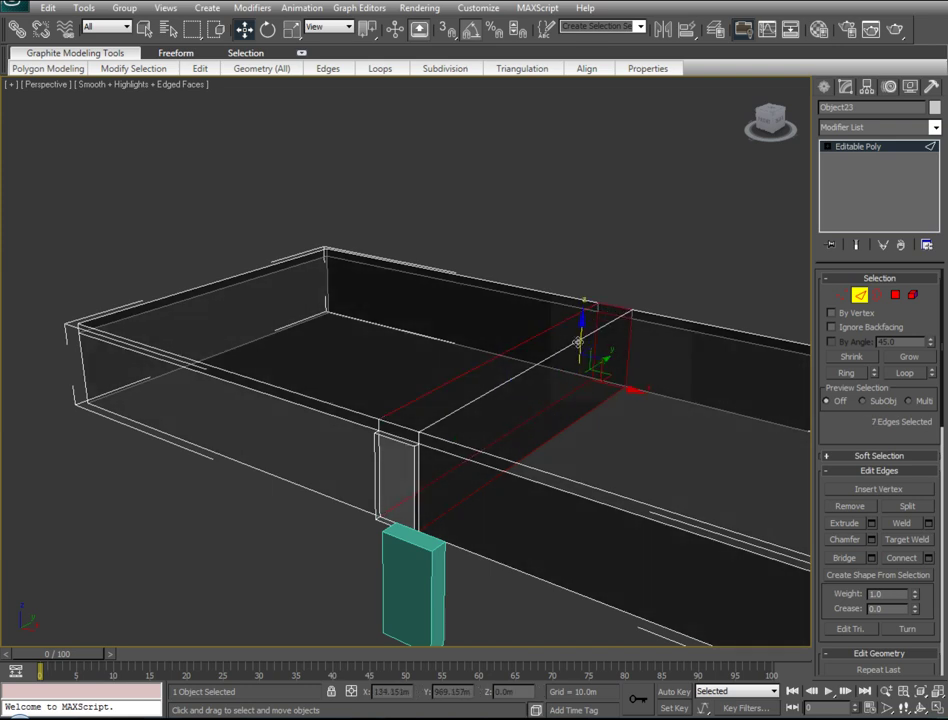
ctrl+click(597, 330)
mouse_move(597, 330)
alt+middle_down()
mouse_move(485, 432)
mouse_move(427, 436)
mouse_move(438, 453)
mouse_move(478, 453)
mouse_move(398, 438)
mouse_move(368, 421)
mouse_move(455, 445)
mouse_move(480, 438)
mouse_move(423, 416)
alt+middle_up()
Drop two stray edges, add the partition's top edge, and remove the selected edges
alt+middle_drag(519, 411, 614, 341)
alt+click(614, 341)
alt+click(610, 331)
mouse_move(508, 423)
alt+middle_down()
mouse_move(560, 432)
mouse_move(488, 440)
alt+middle_up()
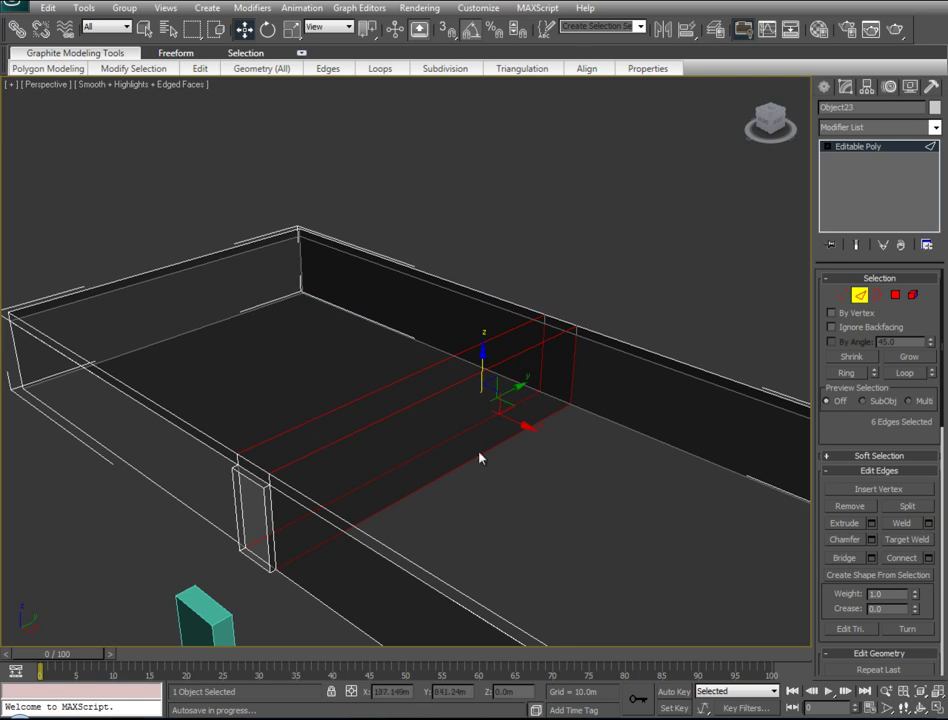
ctrl+click(545, 320)
mouse_move(491, 350)
alt+middle_down()
mouse_move(383, 385)
mouse_move(504, 375)
mouse_move(406, 368)
alt+middle_up()
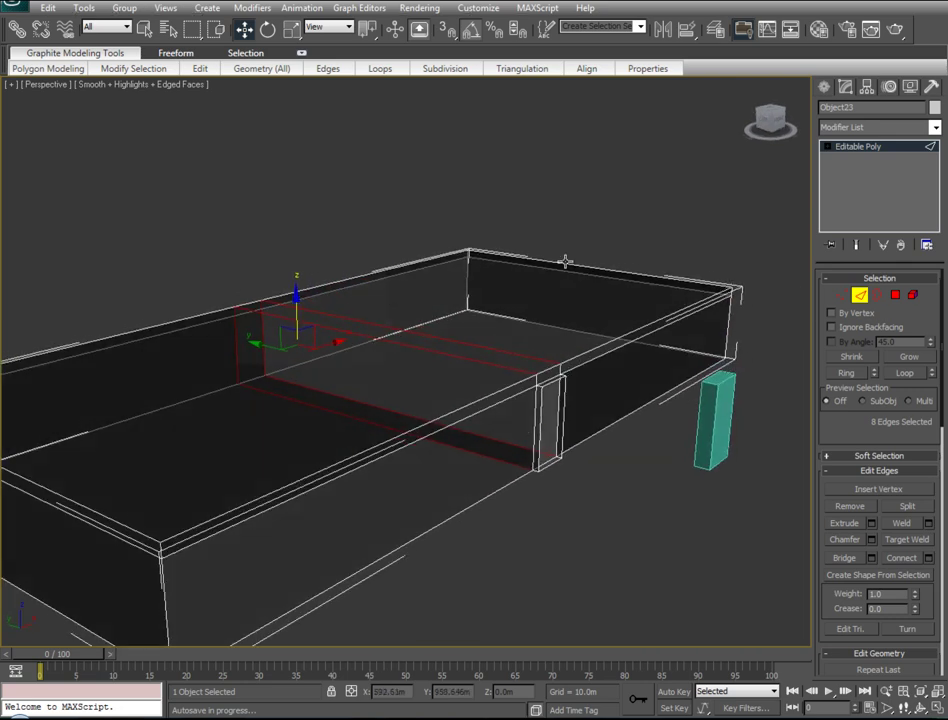
mouse_move(397, 521)
alt+middle_down()
mouse_move(525, 571)
mouse_move(465, 582)
mouse_move(700, 519)
alt+middle_up()
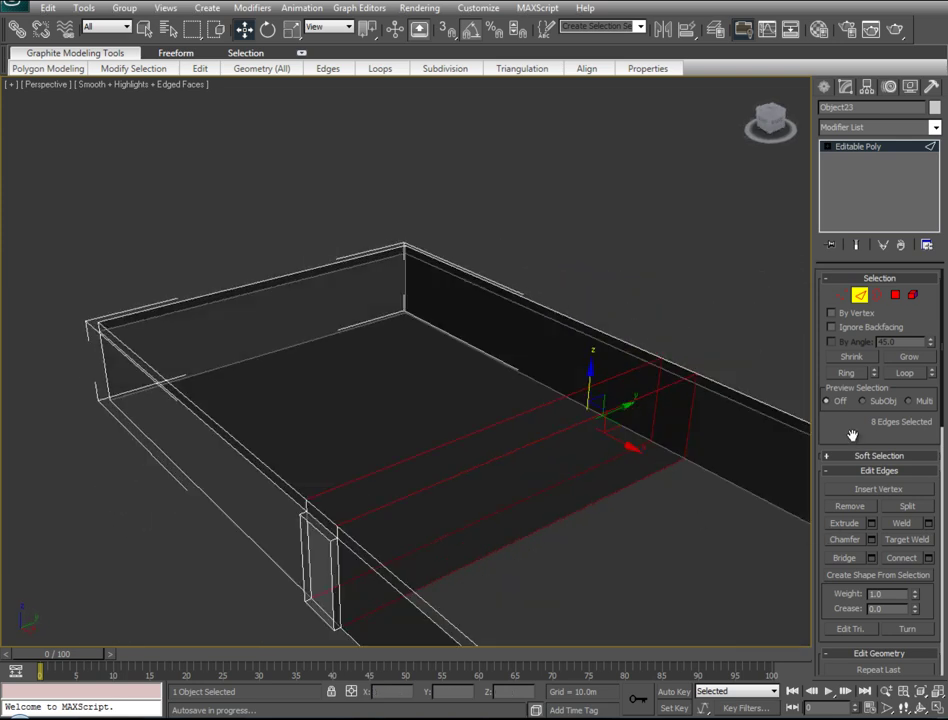
scroll(852, 435, down, 1)
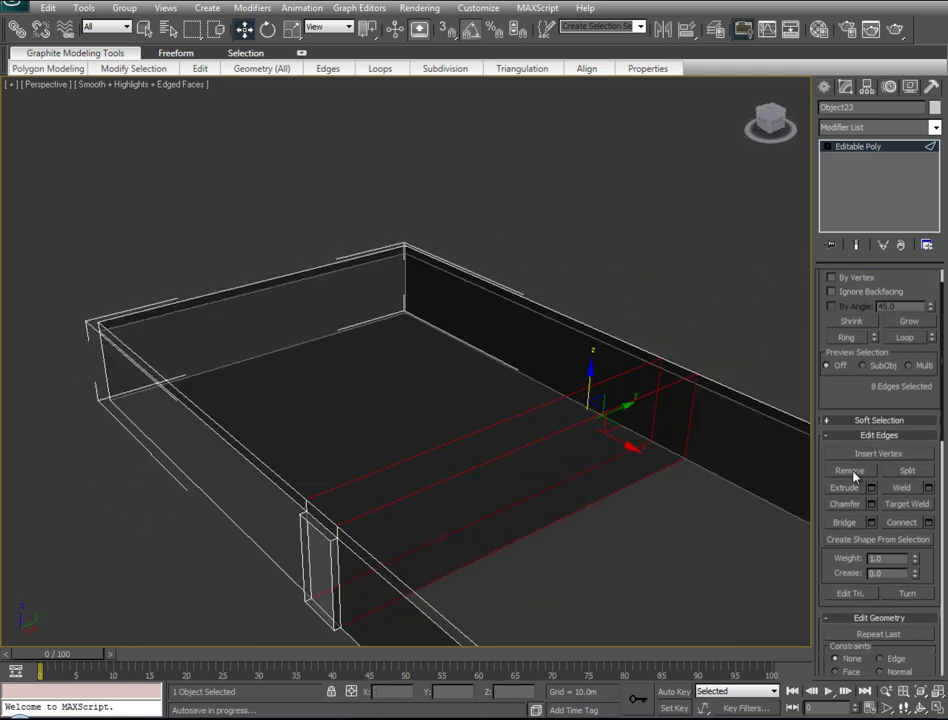
click(849, 471)
Select the seven top edges of the end, front and back walls and remove them
alt+middle_drag(700, 450, 654, 430)
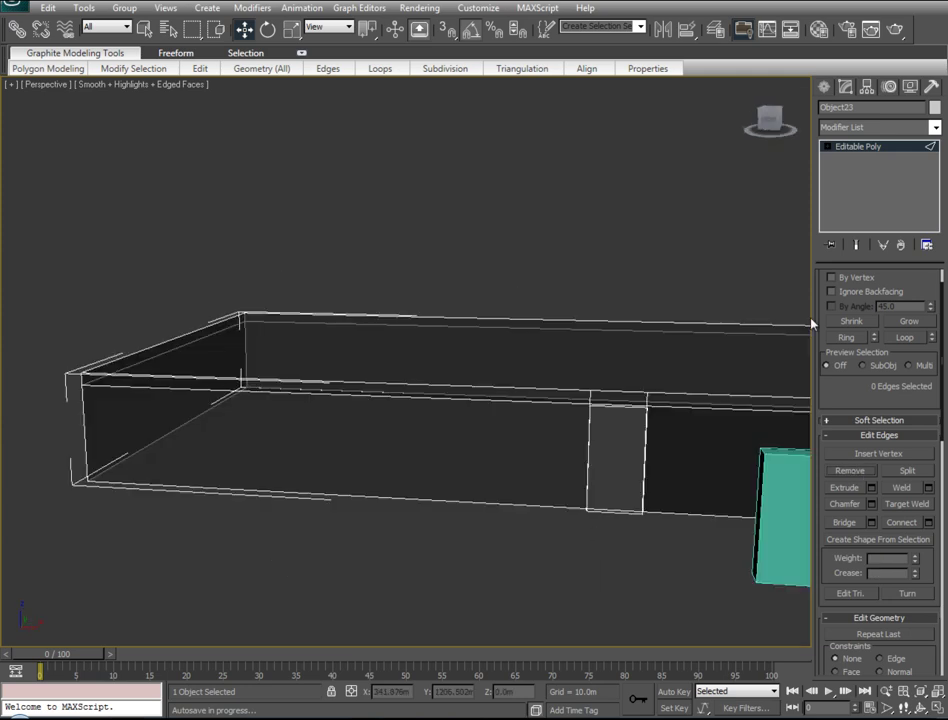
scroll(908, 282, up, 1)
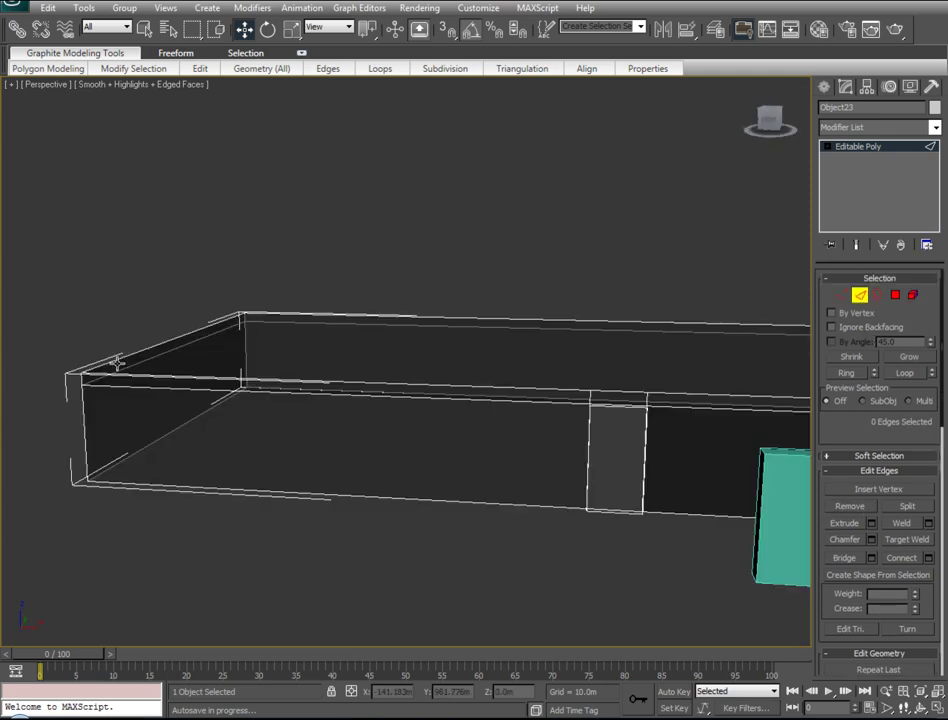
click(154, 357)
mouse_move(288, 320)
alt+middle_down()
mouse_move(328, 381)
mouse_move(372, 385)
alt+middle_up()
ctrl+click(519, 320)
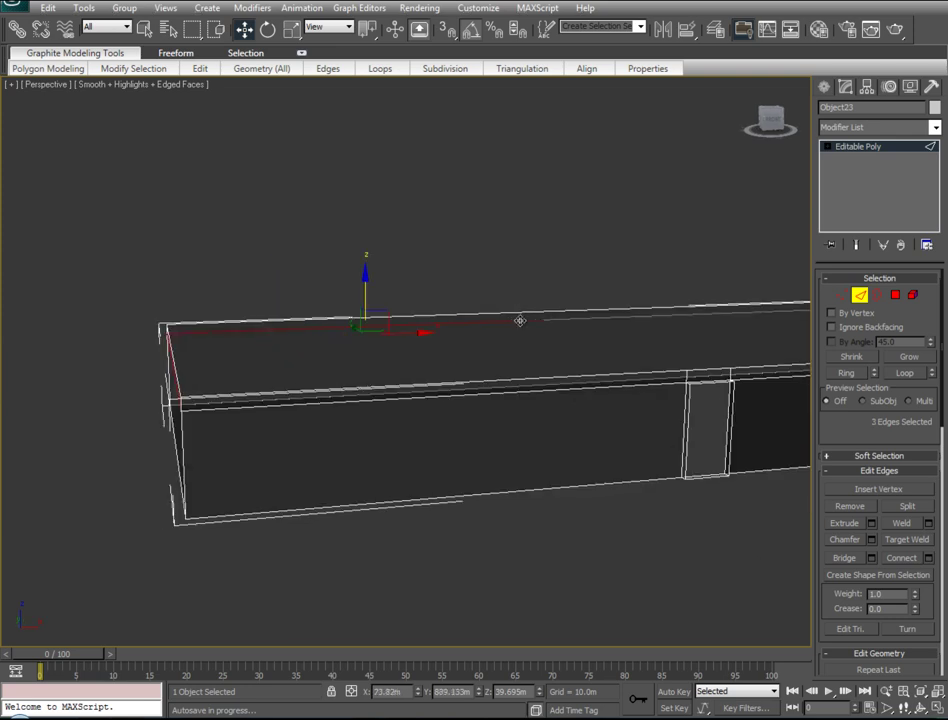
ctrl+click(446, 381)
alt+middle_drag(446, 381, 518, 381)
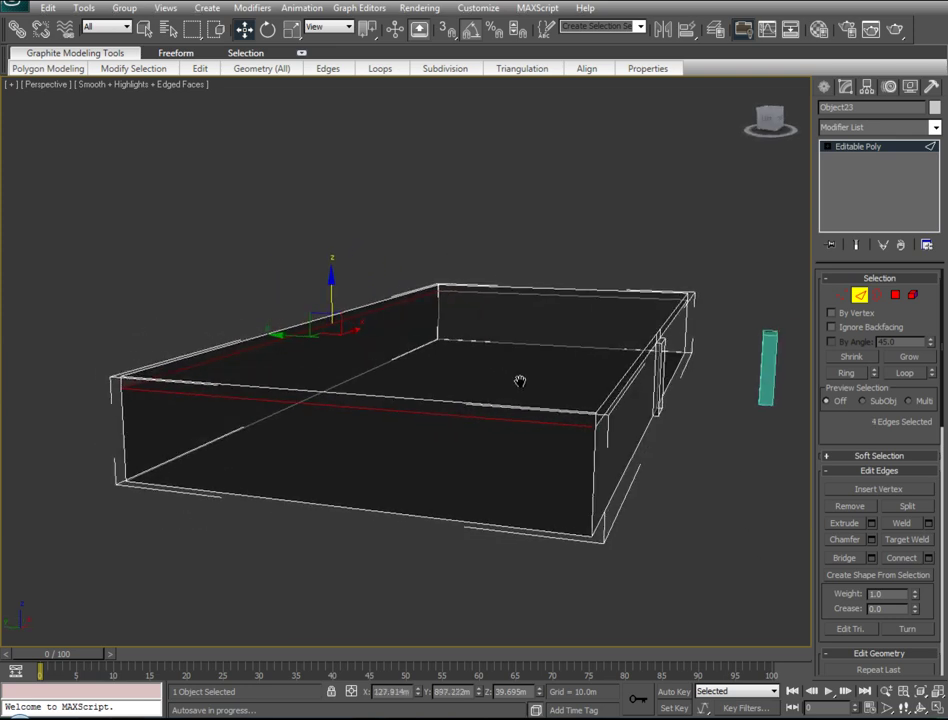
ctrl+click(481, 291)
mouse_move(406, 343)
alt+middle_down()
mouse_move(465, 345)
mouse_move(410, 295)
alt+middle_up()
ctrl+click(410, 284)
ctrl+click(536, 316)
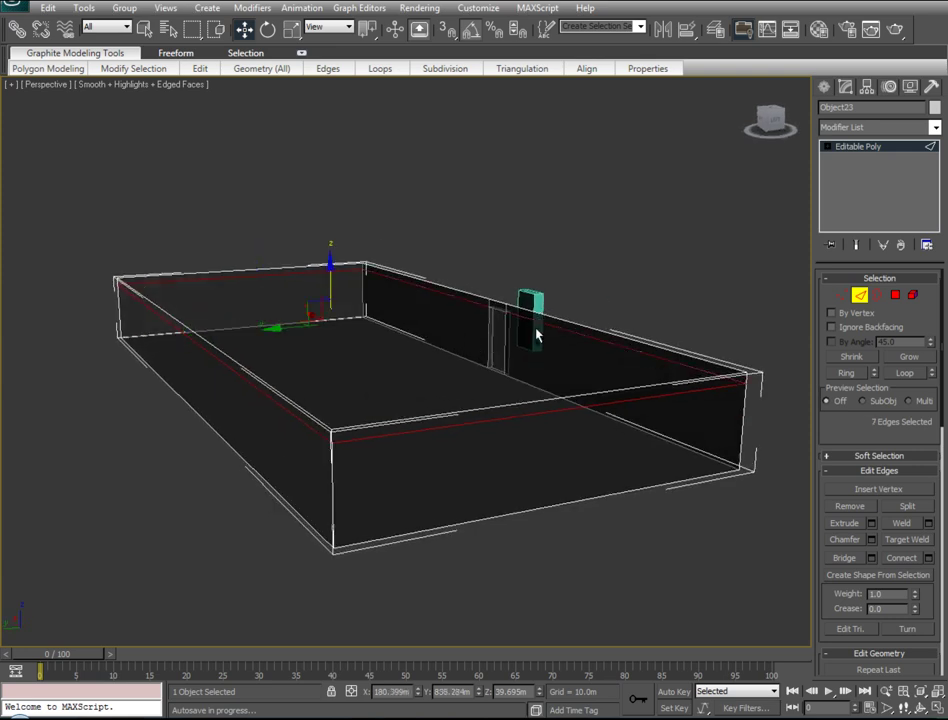
alt+middle_drag(443, 373, 671, 364)
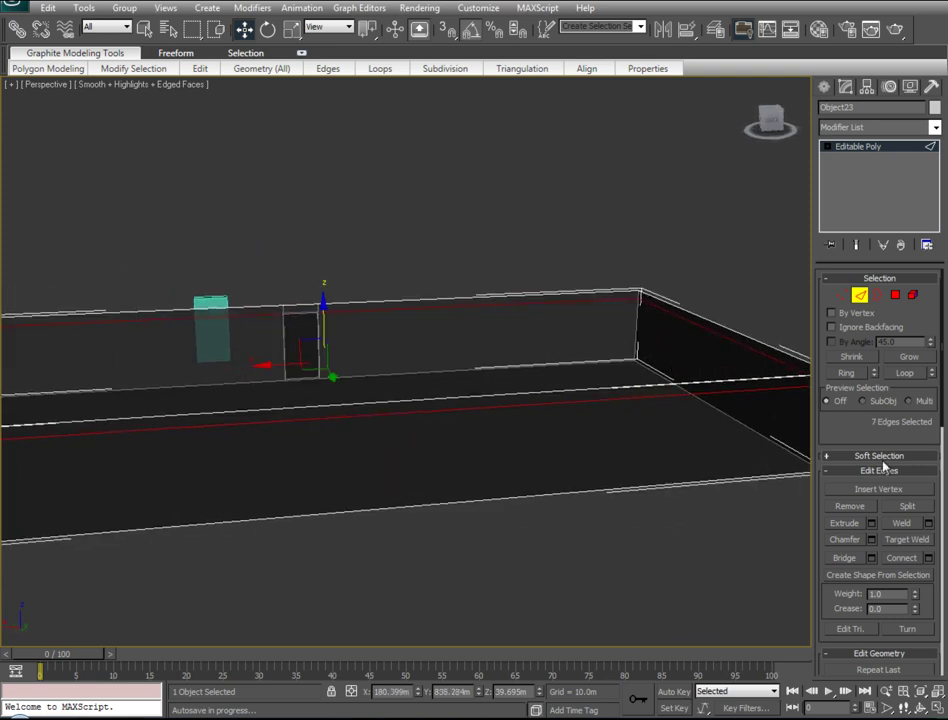
click(858, 507)
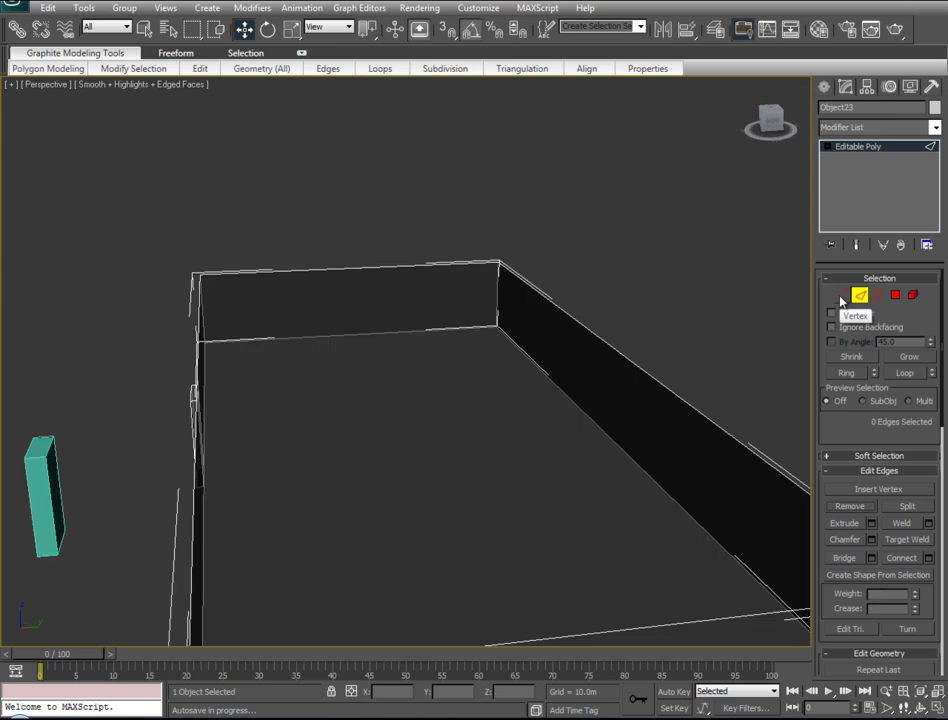
At Vertex level, select the eight stray wall vertices, including the top corner, and remove them
click(841, 297)
alt+middle_drag(281, 394, 390, 400)
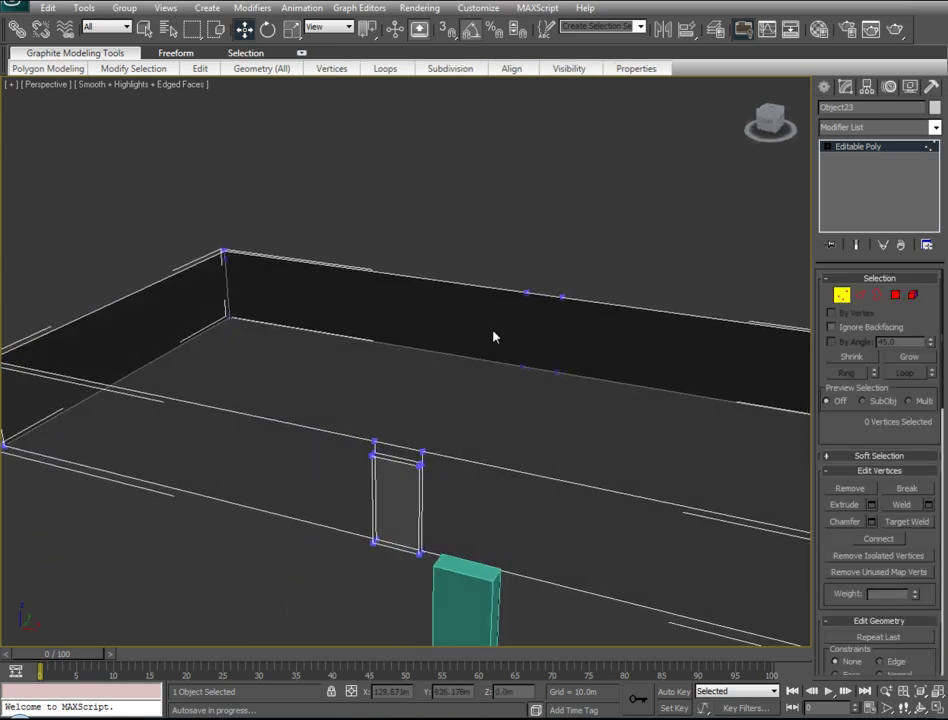
click(561, 298)
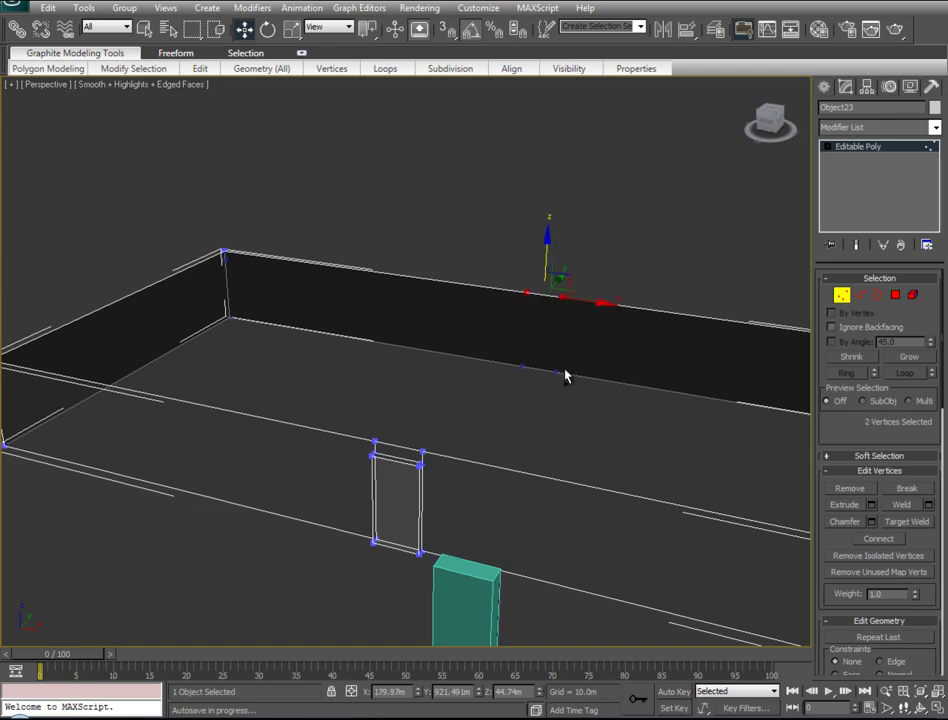
drag(527, 292, 556, 383)
mouse_move(262, 400)
alt+middle_down()
mouse_move(315, 396)
mouse_move(258, 423)
mouse_move(333, 425)
mouse_move(306, 340)
alt+middle_up()
mouse_move(342, 392)
alt+middle_down()
mouse_move(379, 394)
mouse_move(463, 297)
mouse_move(334, 362)
mouse_move(515, 365)
mouse_move(465, 390)
alt+middle_up()
ctrl+click(527, 254)
mouse_move(326, 377)
alt+middle_down()
mouse_move(413, 372)
mouse_move(482, 292)
mouse_move(438, 336)
mouse_move(605, 324)
mouse_move(443, 340)
mouse_move(452, 336)
alt+middle_up()
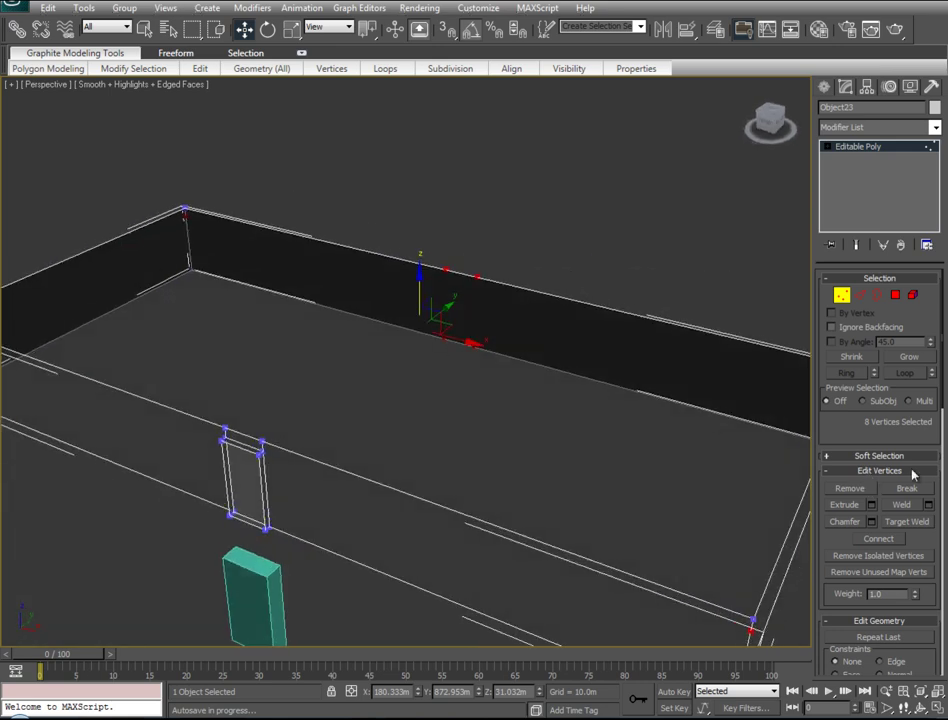
click(853, 492)
Back at Edge level, ring-select the parallel edges starting from the long wall's top edge
mouse_move(347, 457)
alt+middle_down()
mouse_move(506, 449)
mouse_move(333, 458)
mouse_move(207, 451)
mouse_move(246, 451)
alt+middle_up()
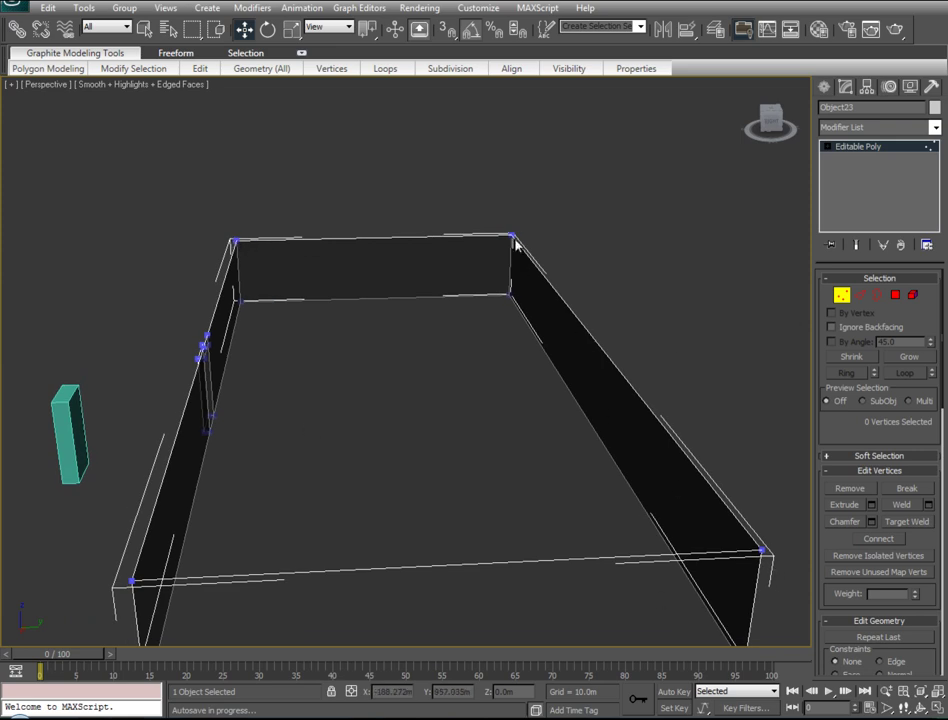
mouse_move(281, 531)
alt+middle_down()
mouse_move(620, 527)
mouse_move(433, 543)
mouse_move(347, 430)
mouse_move(702, 491)
alt+middle_up()
key(1)
key(2)
click(275, 259)
key(alt+r)
Bridge the four selected wall edges into a new slanted face
ctrl+click(307, 336)
right_click(340, 358)
click(314, 405)
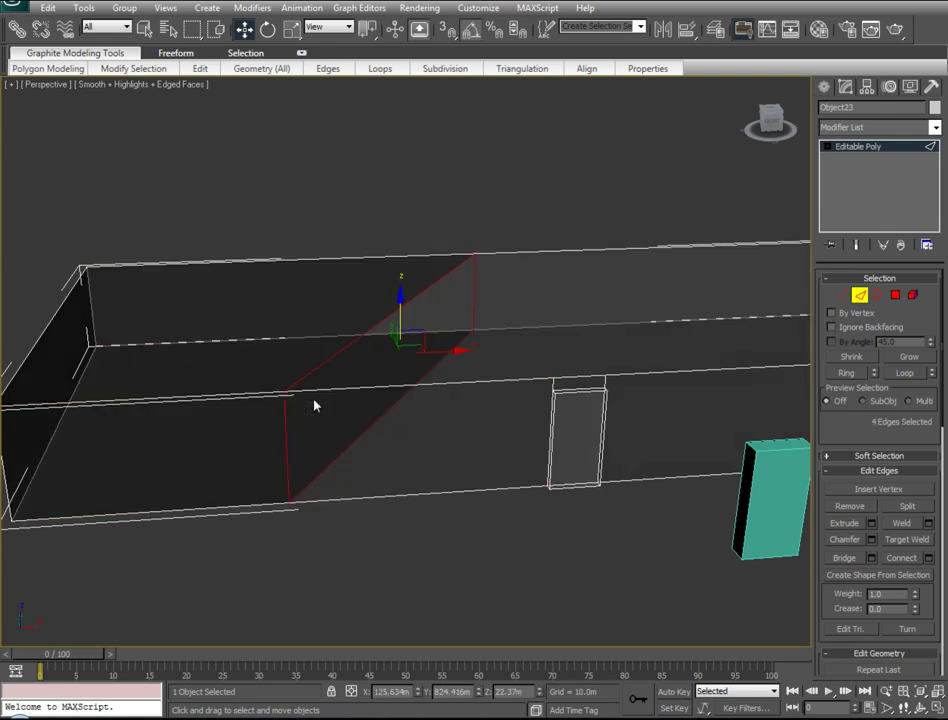
Select four edges on the opposite walls and Connect them with new edges across the walls
mouse_move(575, 368)
alt+middle_down()
mouse_move(309, 383)
mouse_move(455, 264)
alt+middle_up()
click(455, 264)
ctrl+click(470, 390)
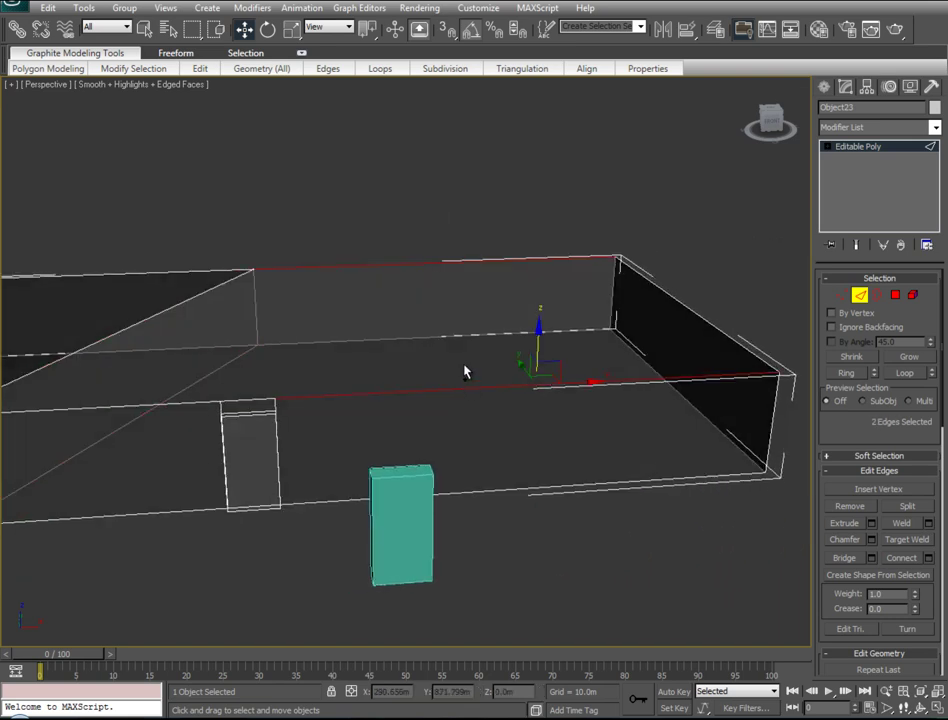
ctrl+click(491, 548)
right_click(473, 456)
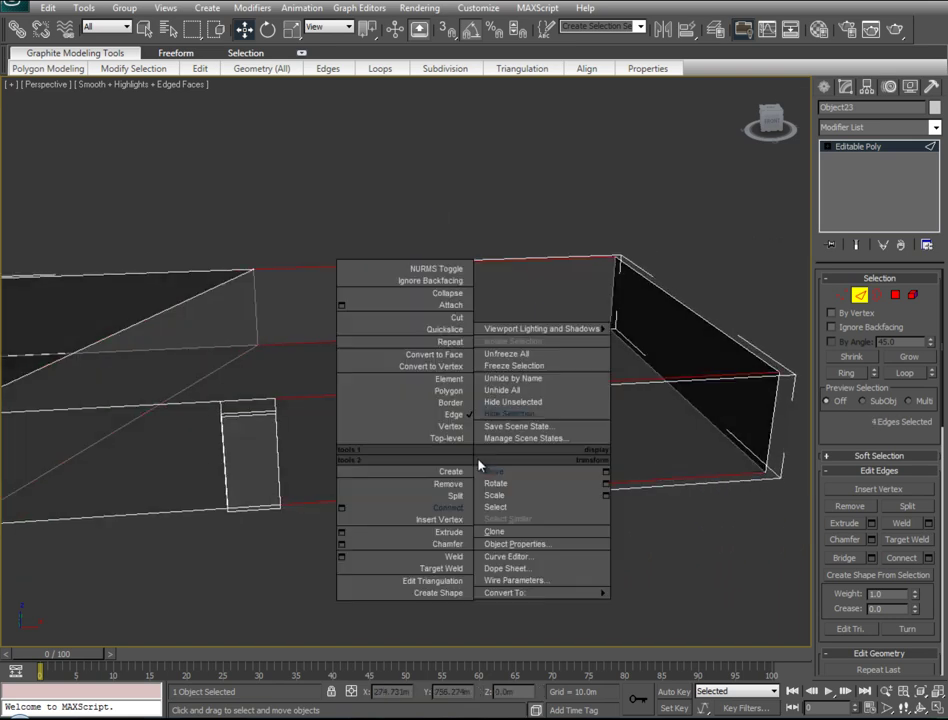
click(461, 515)
Select the new connecting edges on the front and back walls
mouse_move(443, 402)
alt+middle_down()
mouse_move(389, 423)
mouse_move(696, 366)
mouse_move(726, 334)
alt+middle_up()
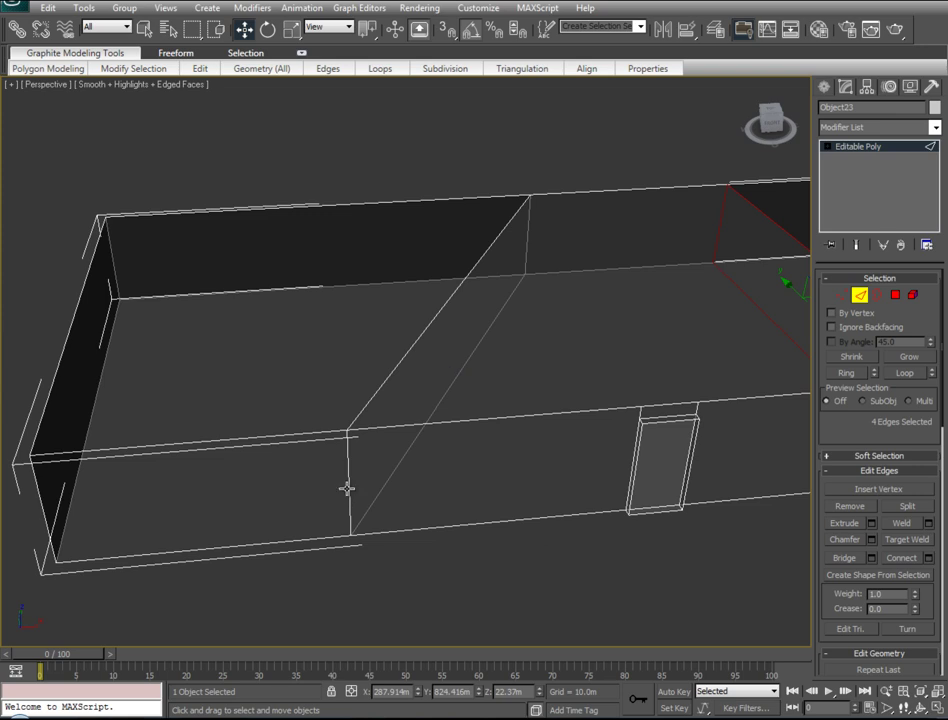
alt+middle_drag(546, 266, 533, 317)
click(576, 342)
ctrl+click(478, 456)
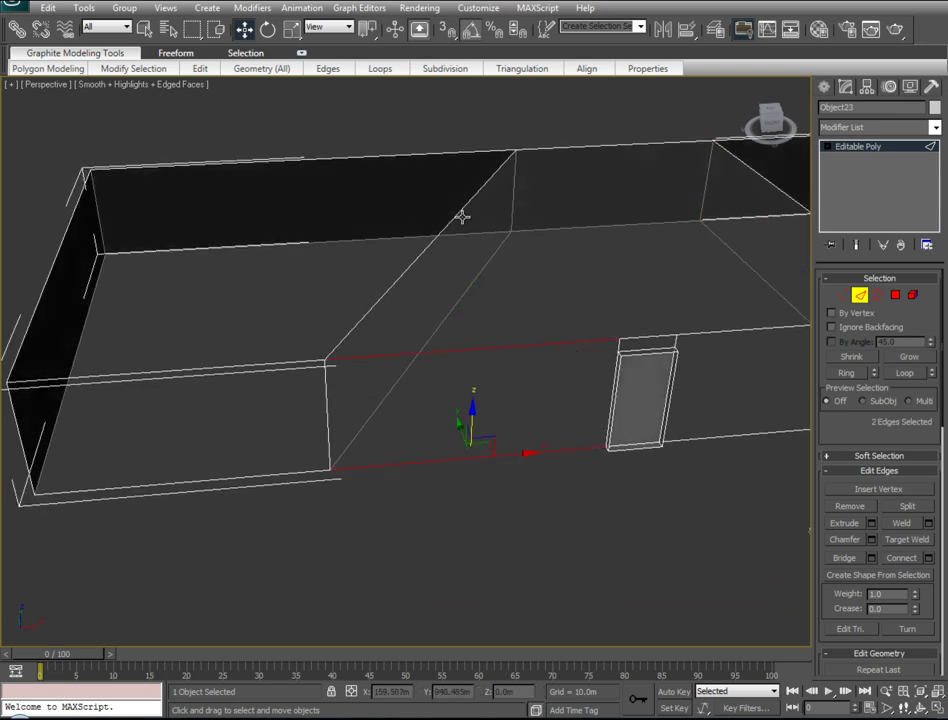
ctrl+click(451, 156)
ctrl+click(387, 238)
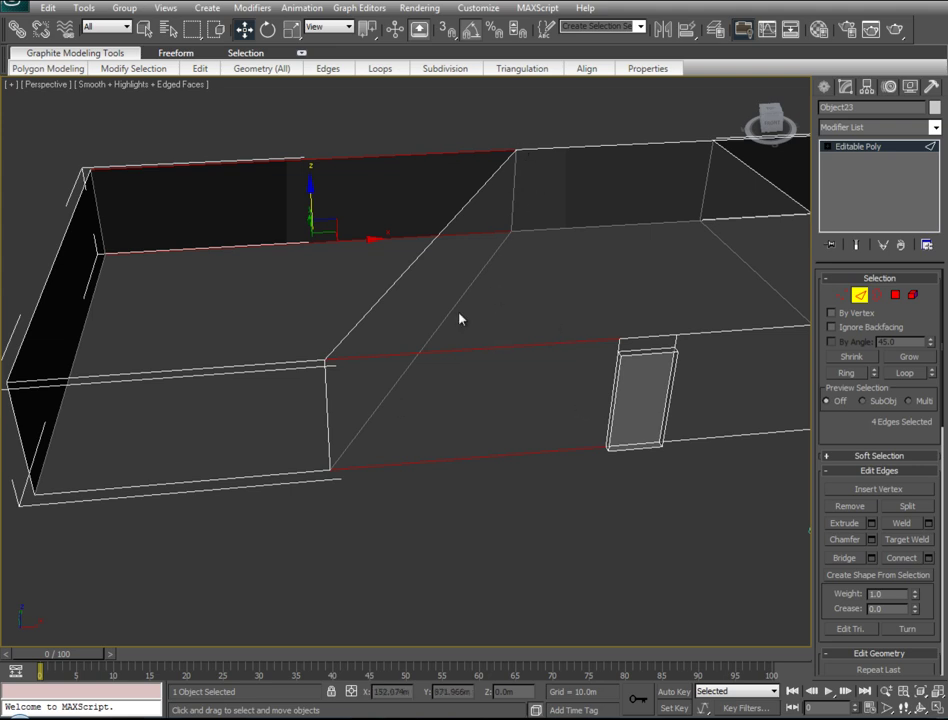
mouse_move(707, 303)
alt+middle_down()
mouse_move(366, 288)
mouse_move(415, 297)
alt+middle_up()
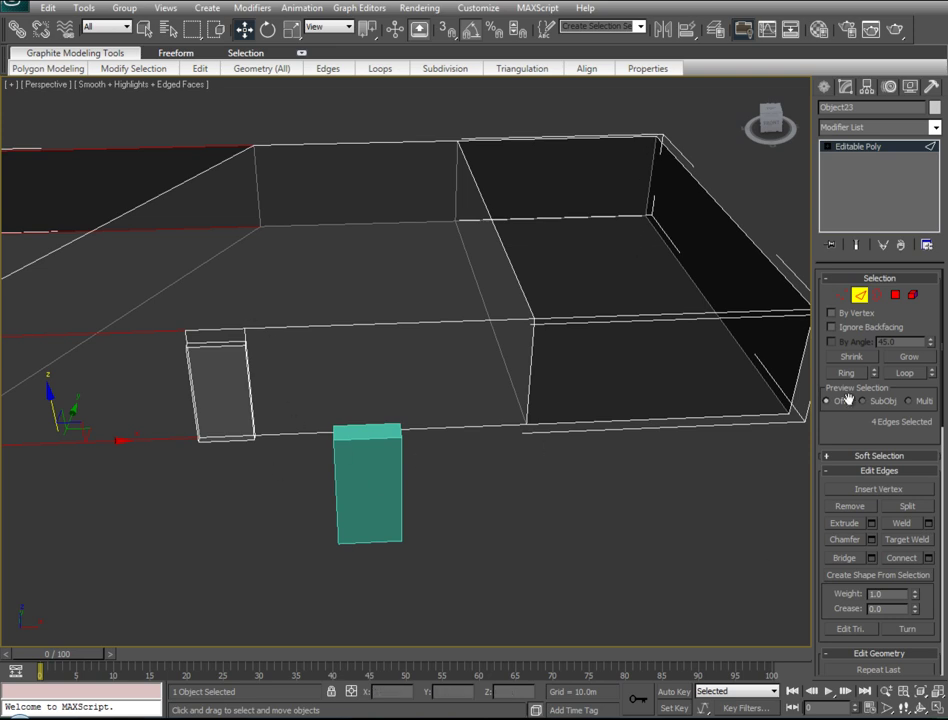
mouse_move(433, 439)
alt+middle_down()
mouse_move(353, 444)
mouse_move(611, 410)
alt+middle_up()
At Vertex level, scale the partition's four vertices to about 1% on X and slide them left
click(841, 296)
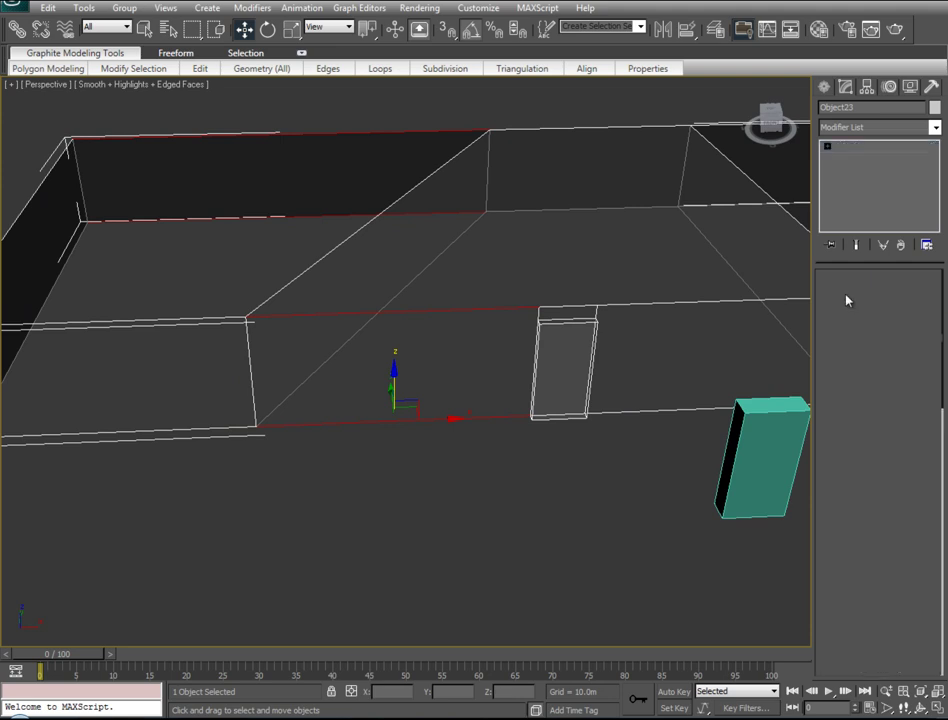
drag(502, 111, 470, 241)
ctrl+drag(307, 260, 226, 451)
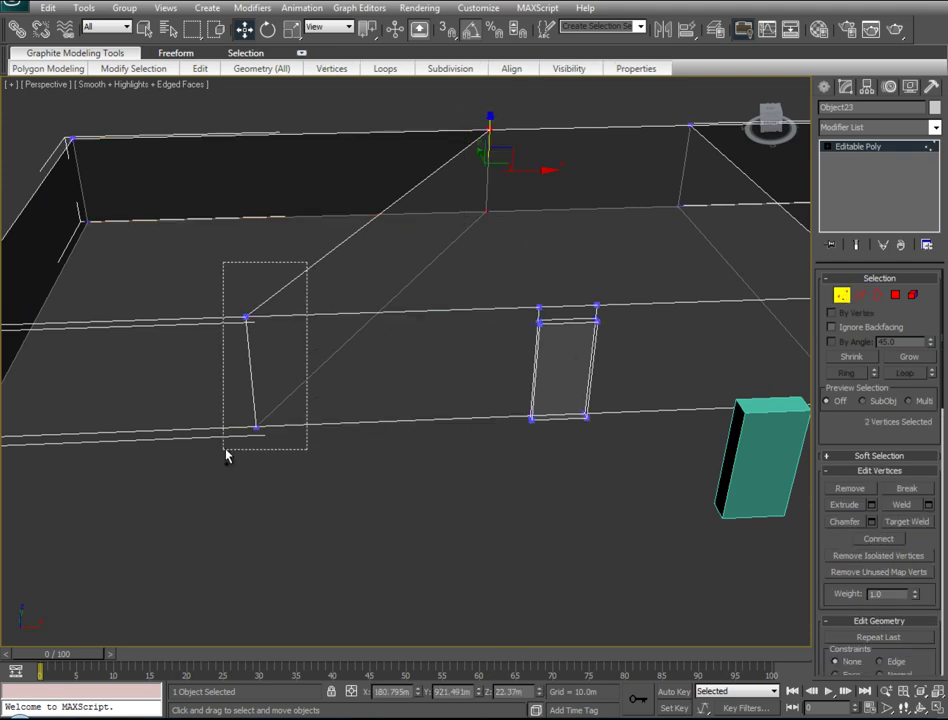
mouse_move(370, 396)
middle_down()
mouse_move(402, 391)
mouse_move(440, 342)
middle_up()
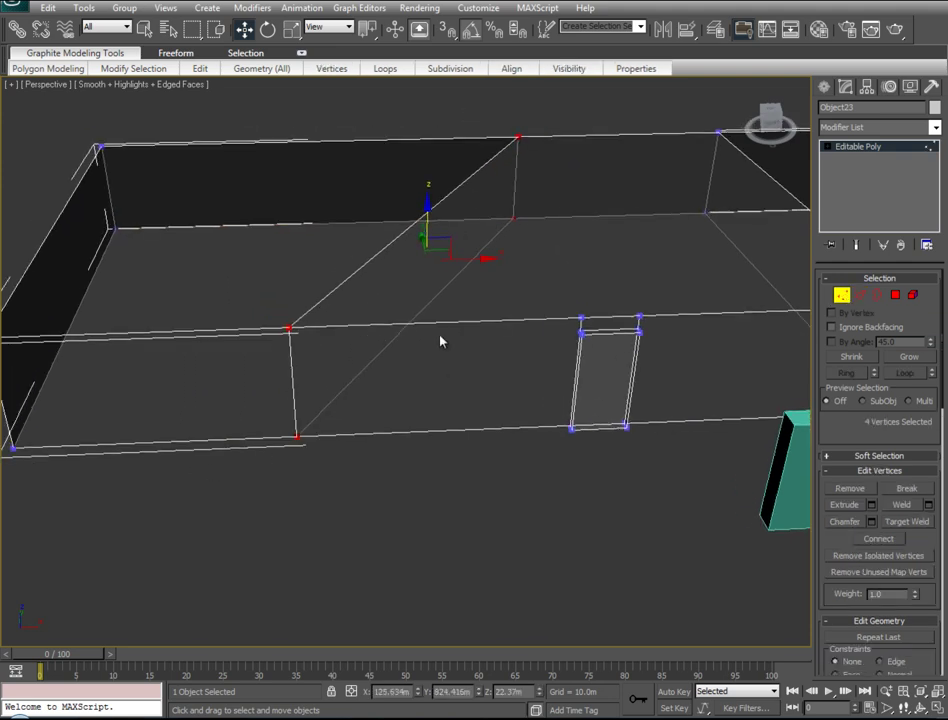
right_click(483, 289)
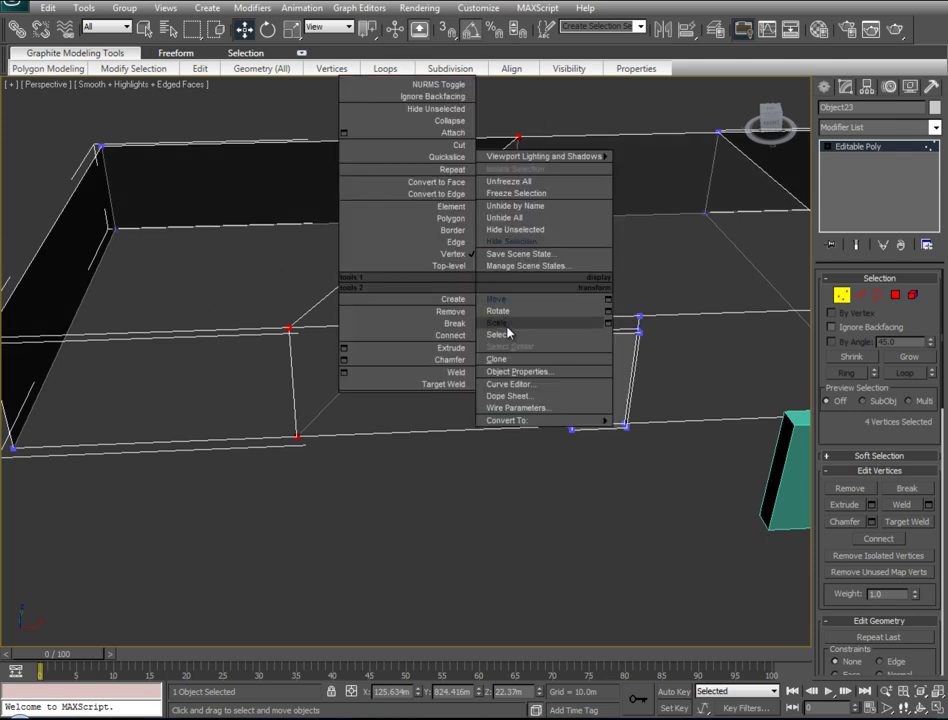
click(506, 326)
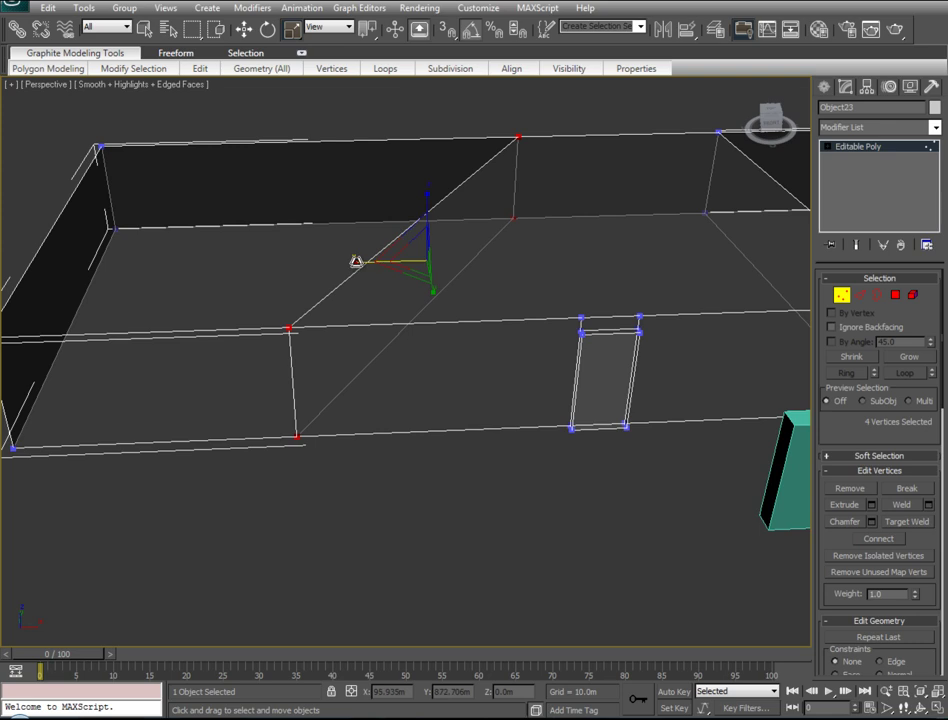
drag(355, 261, 148, 248)
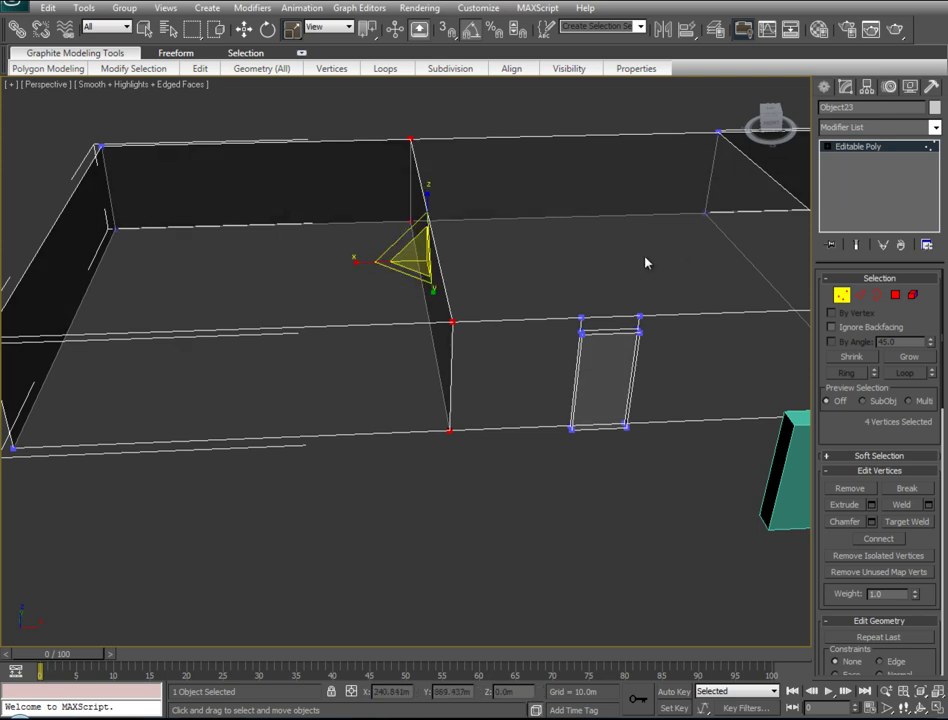
key(w)
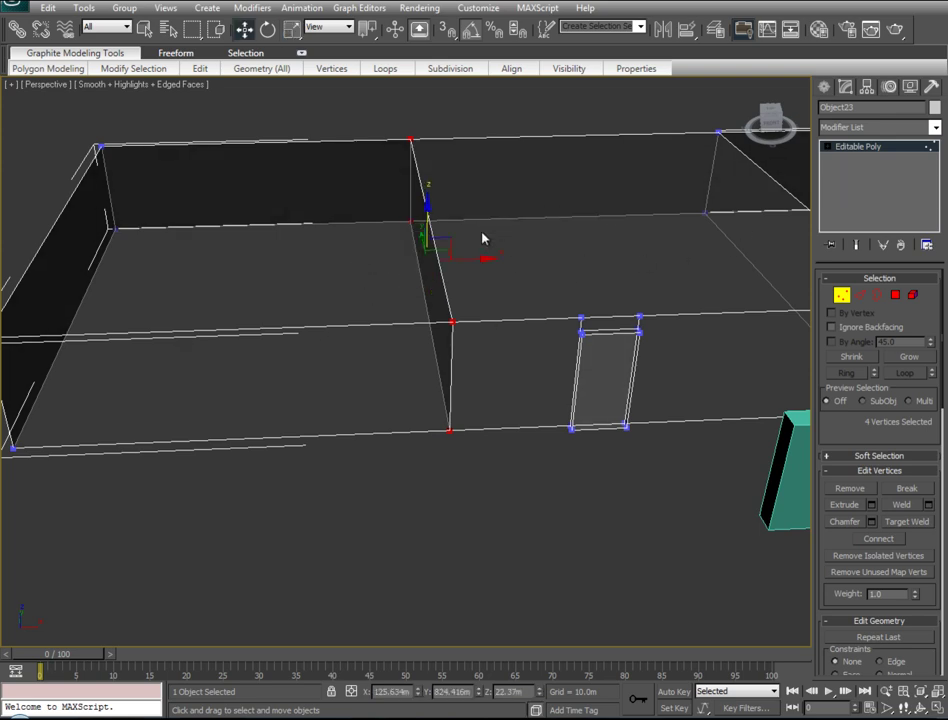
mouse_move(482, 256)
mouse_down()
mouse_move(358, 279)
mouse_move(521, 277)
mouse_up()
Select the middle edge's vertices and slide them left along X
mouse_move(549, 279)
middle_down()
mouse_move(525, 260)
mouse_move(297, 254)
middle_up()
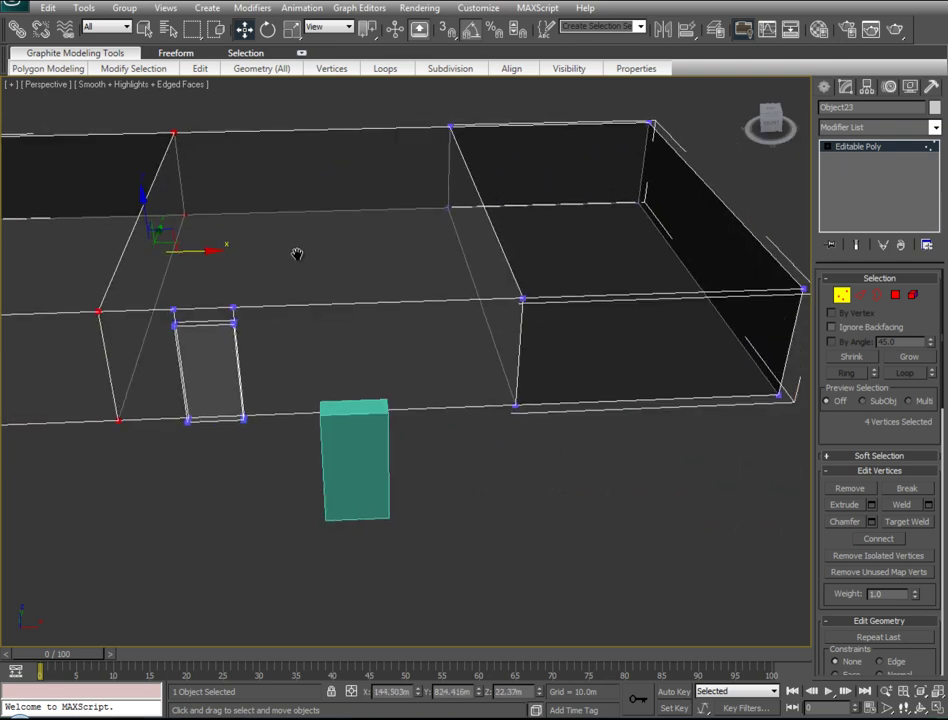
drag(419, 115, 544, 438)
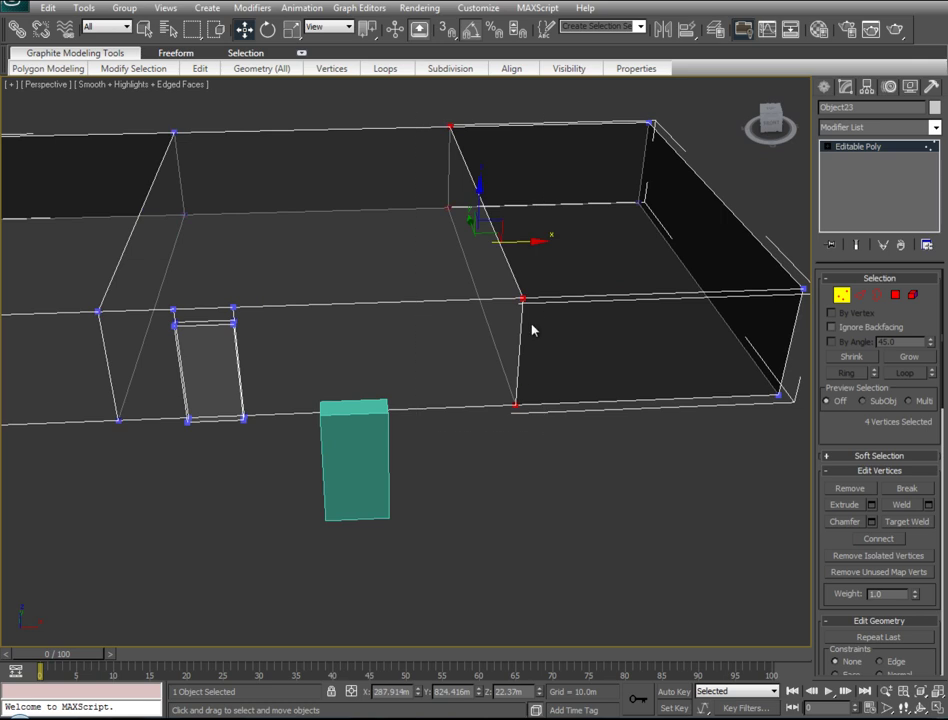
right_click(555, 267)
click(566, 272)
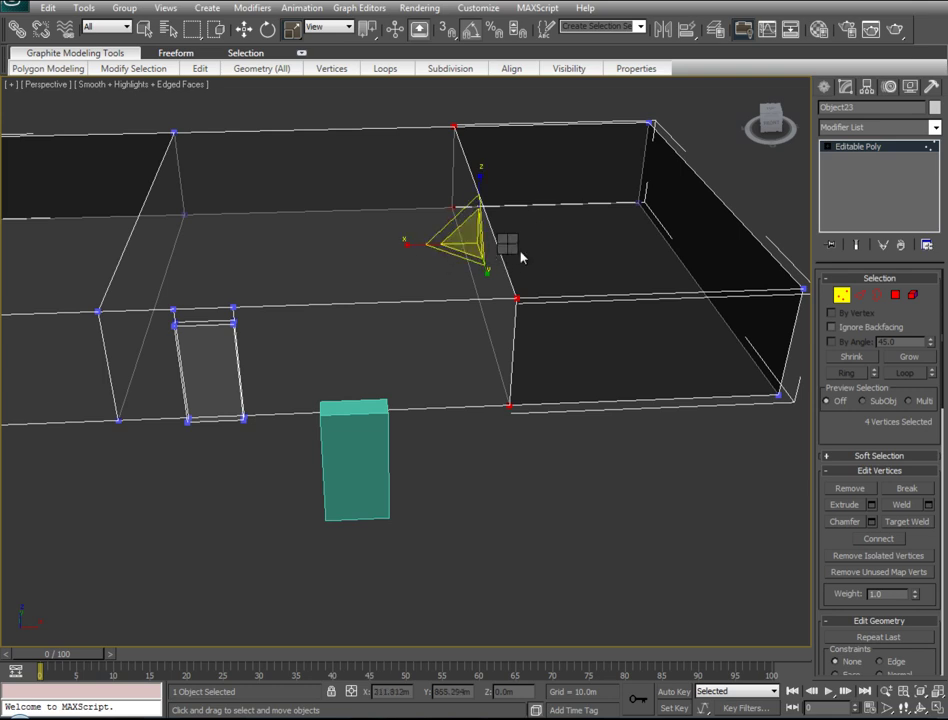
key(w)
drag(536, 268, 365, 276)
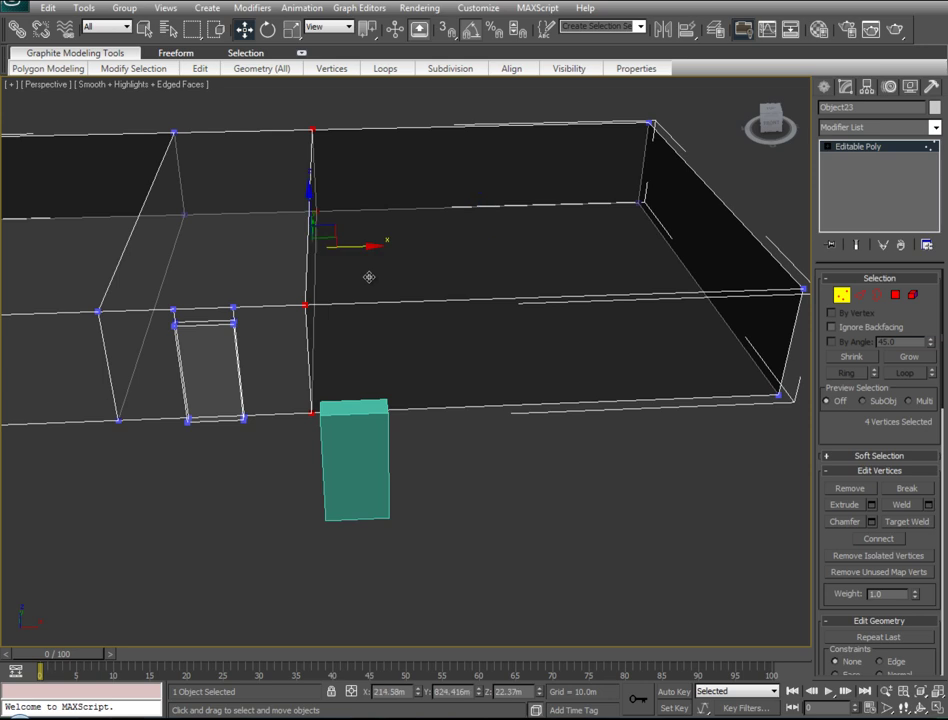
mouse_move(201, 300)
alt+middle_down()
mouse_move(599, 226)
mouse_move(576, 243)
mouse_move(538, 248)
alt+middle_up()
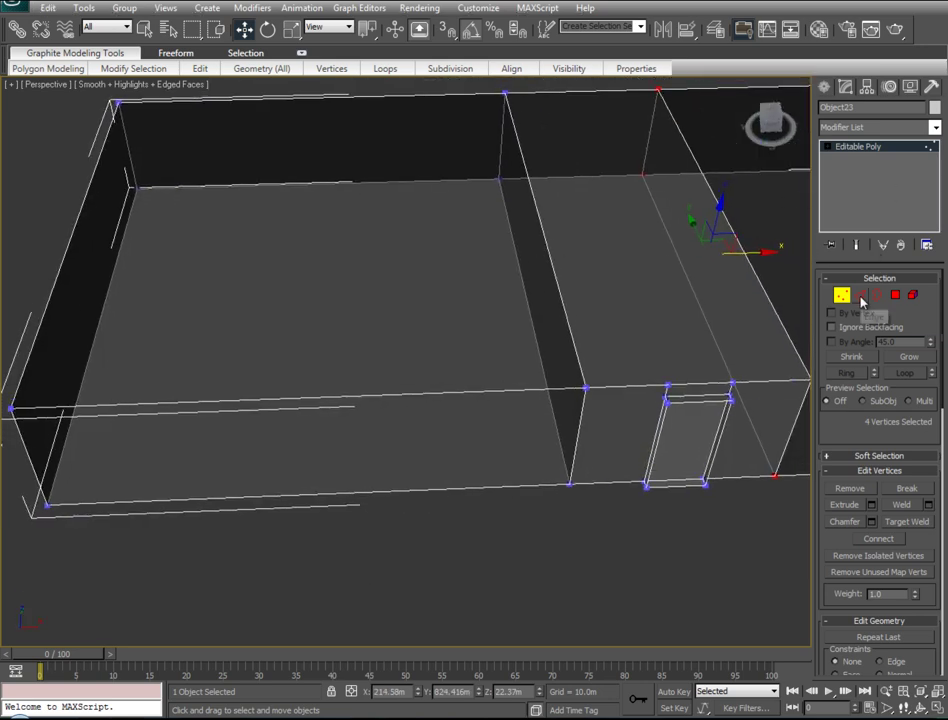
Ring-select the left wall's edges, connect them with a new edge loop, and slide it left
key(2)
click(121, 238)
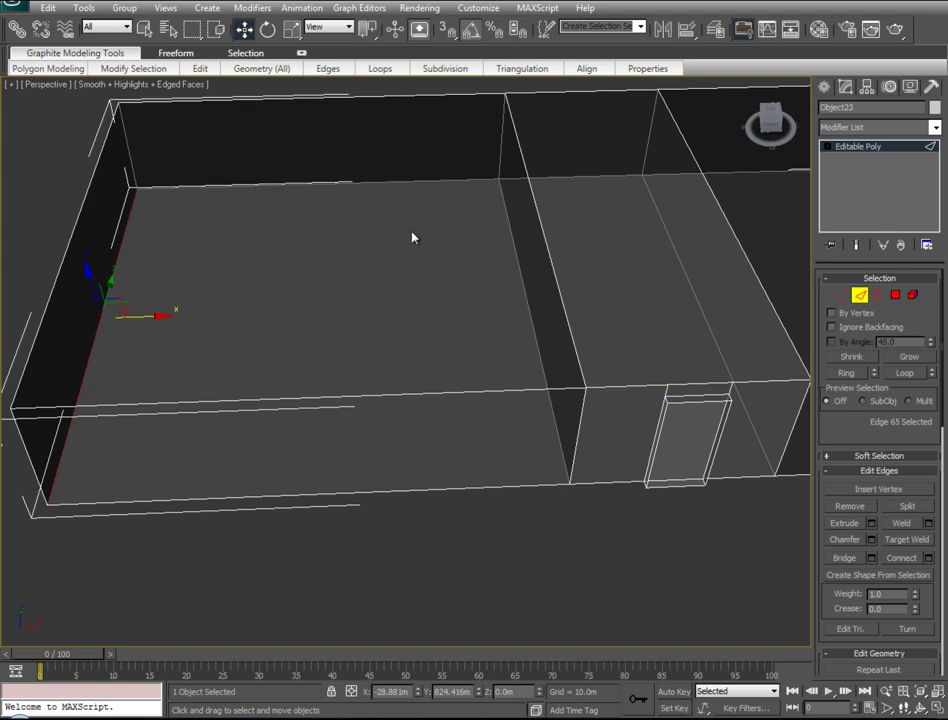
ctrl+click(508, 228)
click(846, 372)
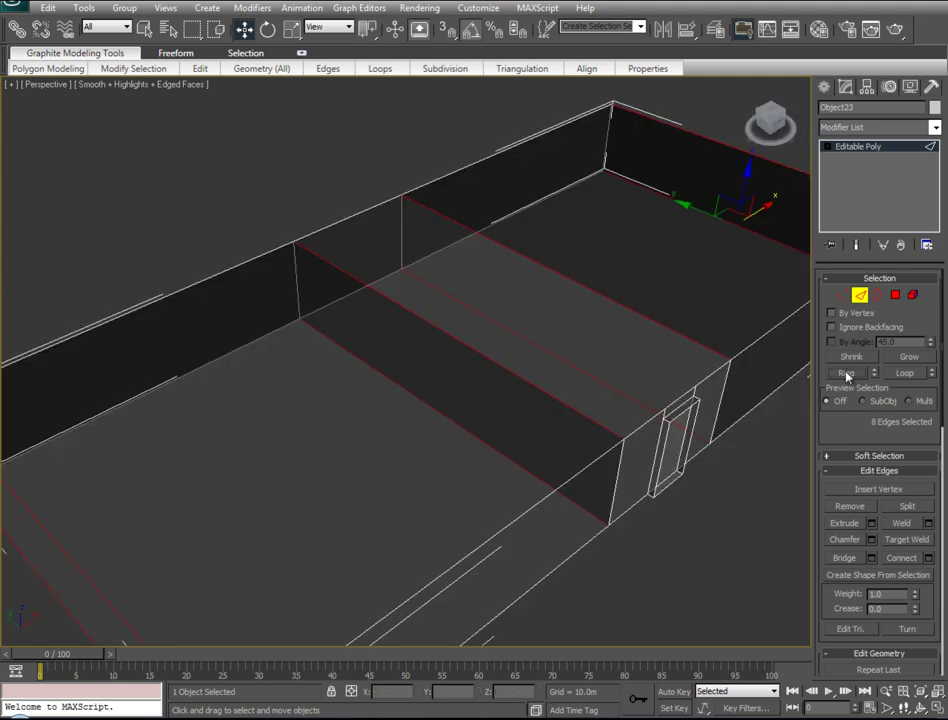
alt+middle_drag(381, 370, 421, 334)
right_click(421, 334)
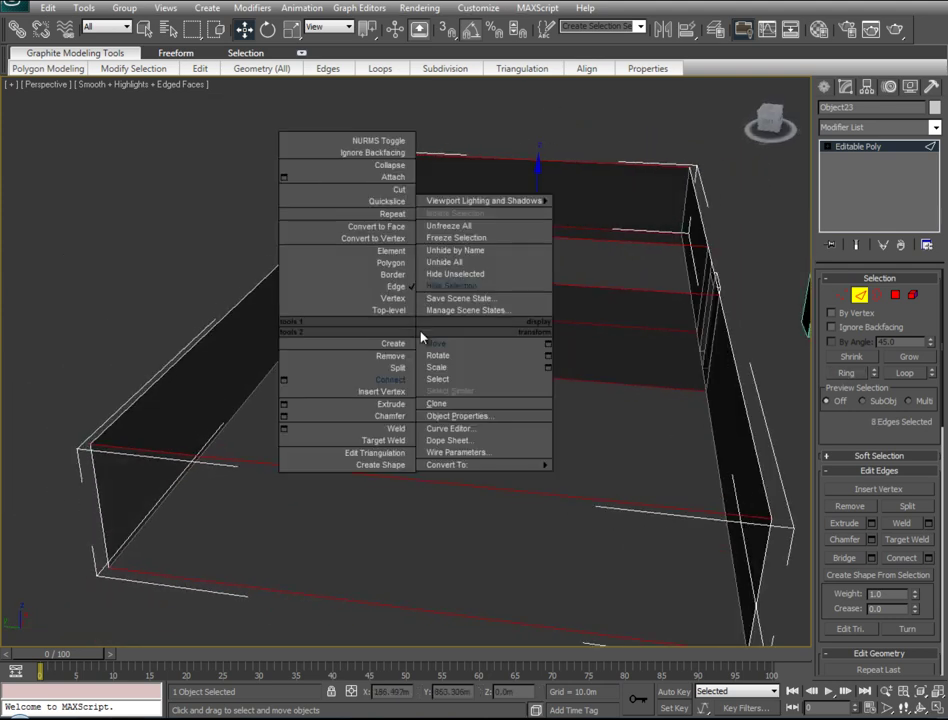
click(390, 385)
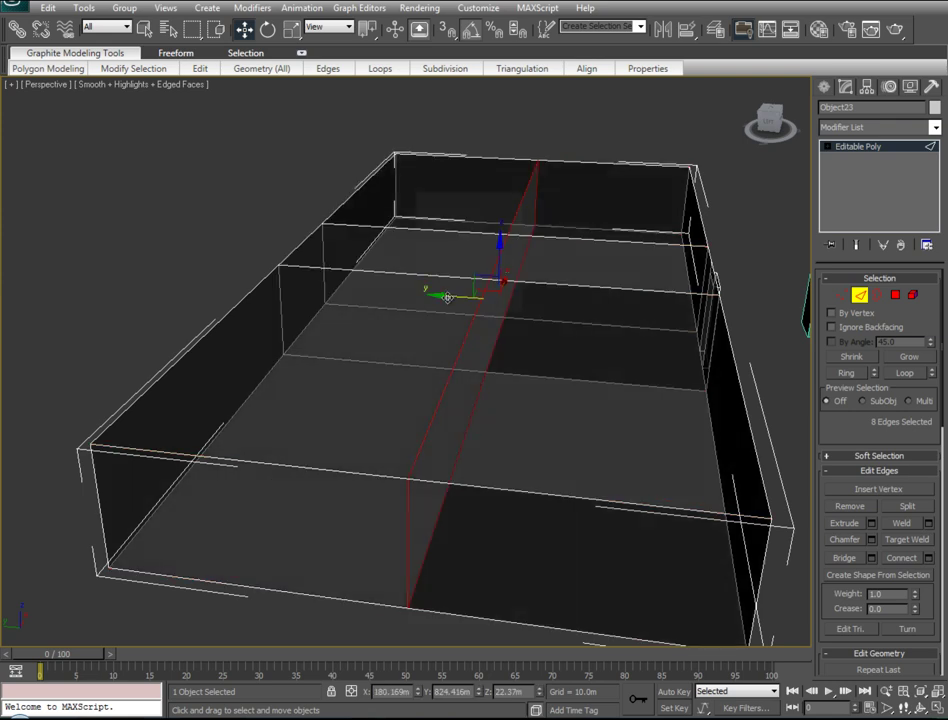
drag(448, 298, 344, 309)
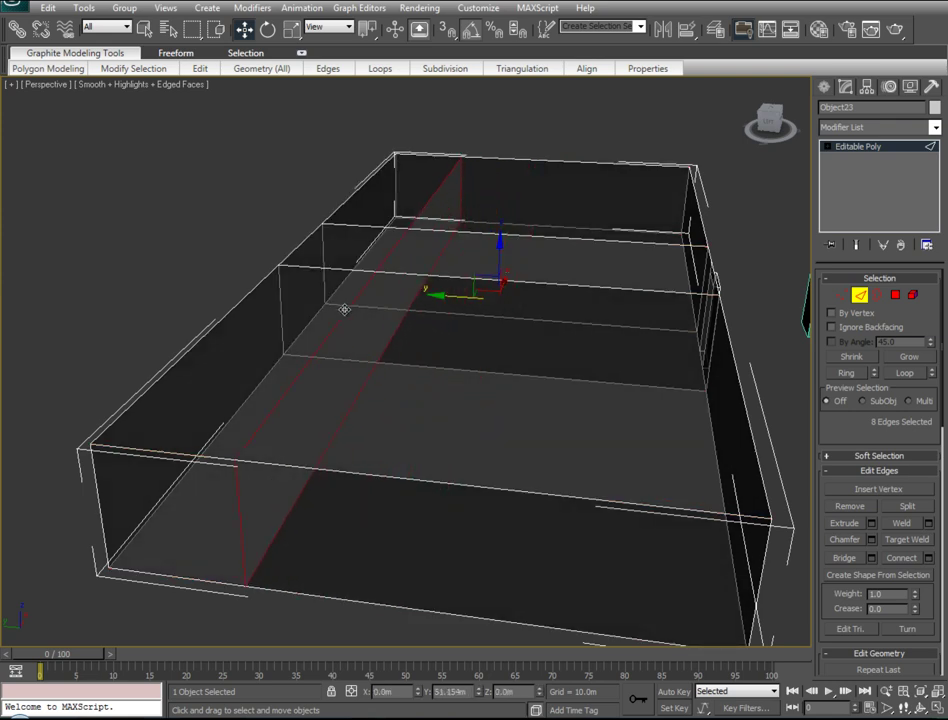
From a higher view, connect another edge loop and slide it left
alt+middle_drag(430, 364, 434, 101)
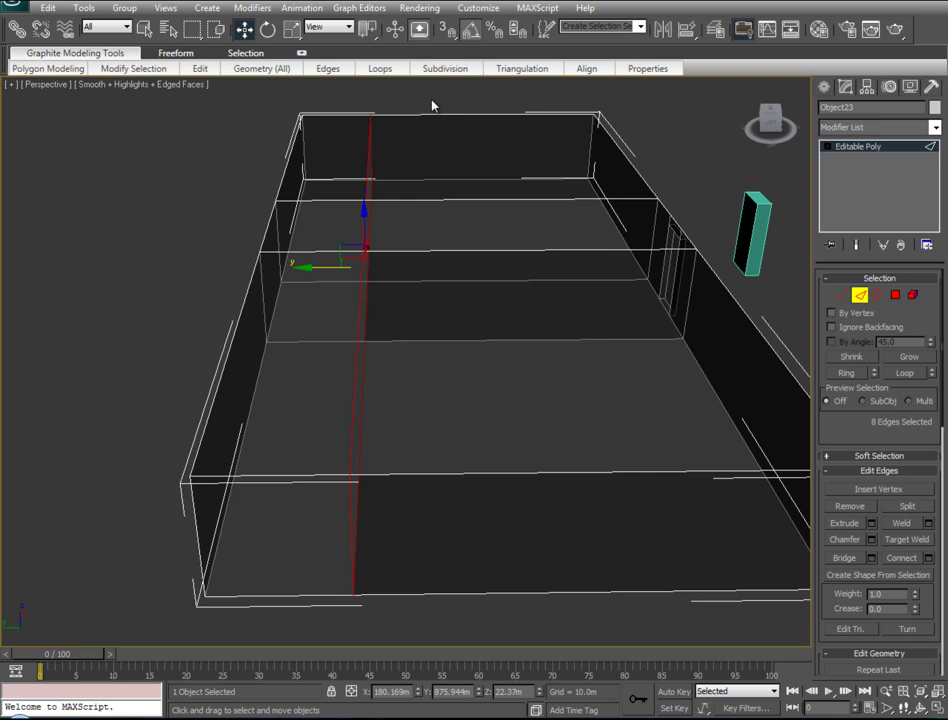
right_click(421, 500)
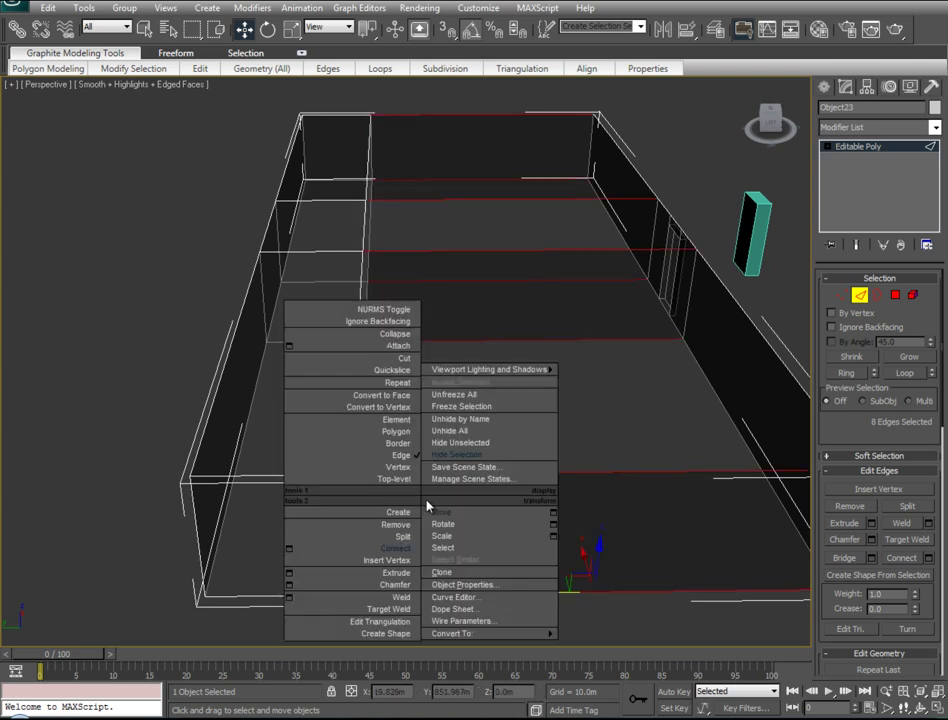
click(402, 551)
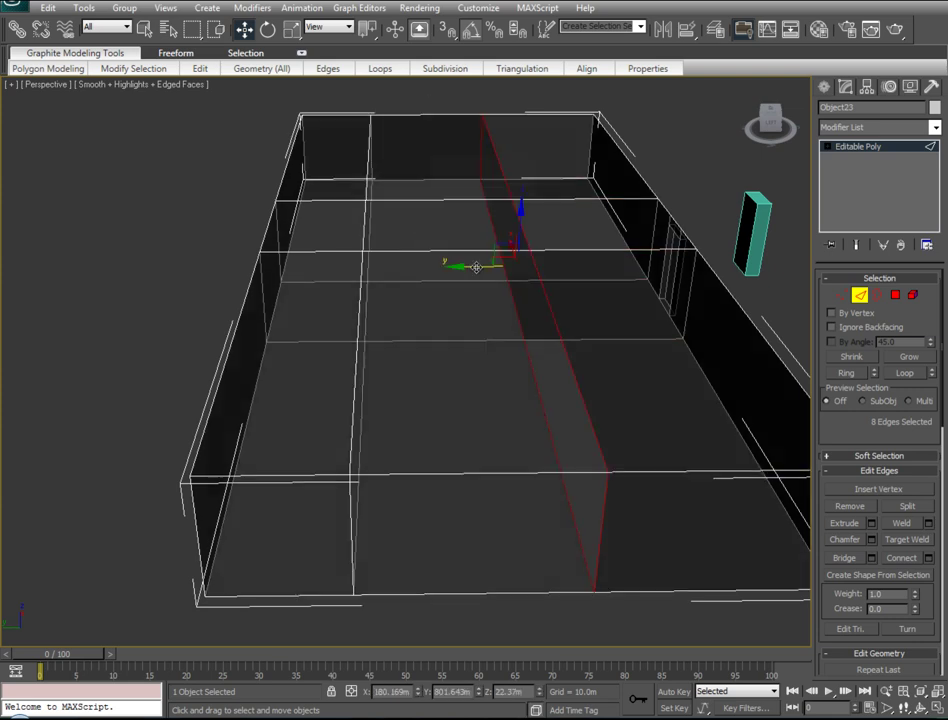
drag(410, 284, 336, 313)
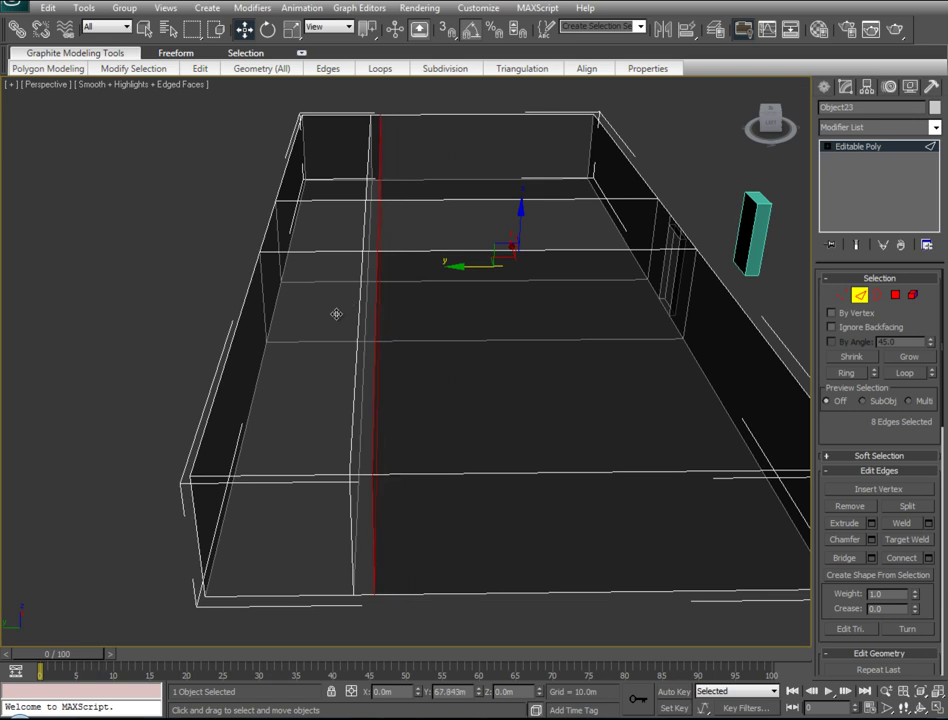
click(345, 321)
Connect the horizontal wall loop with a new vertical loop and slide it left
alt+middle_drag(326, 343, 456, 333)
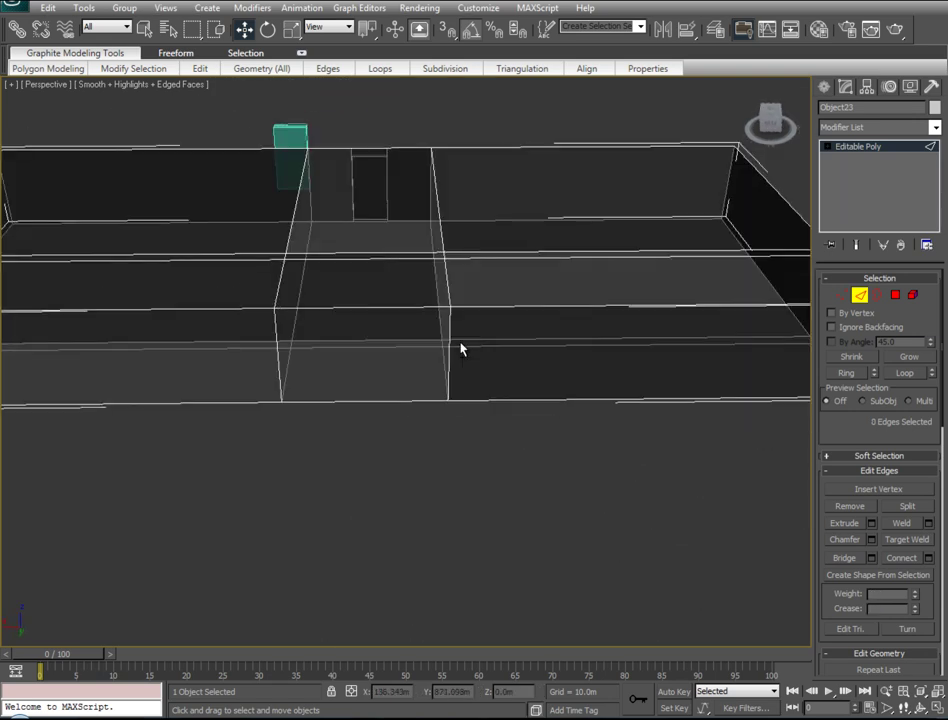
double_click(489, 403)
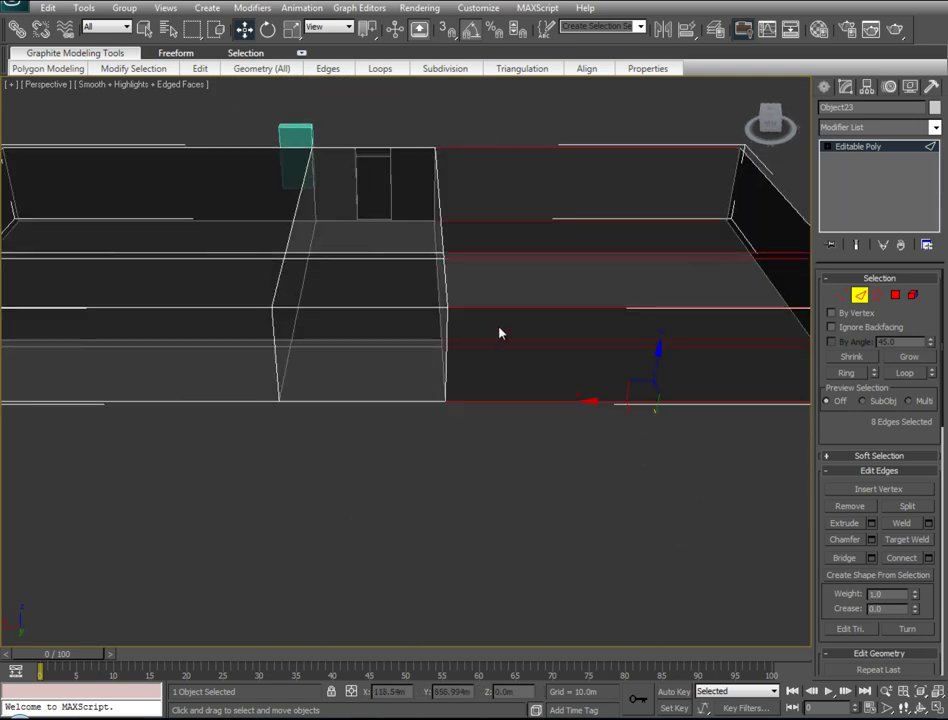
right_click(495, 328)
click(476, 383)
drag(573, 305, 426, 308)
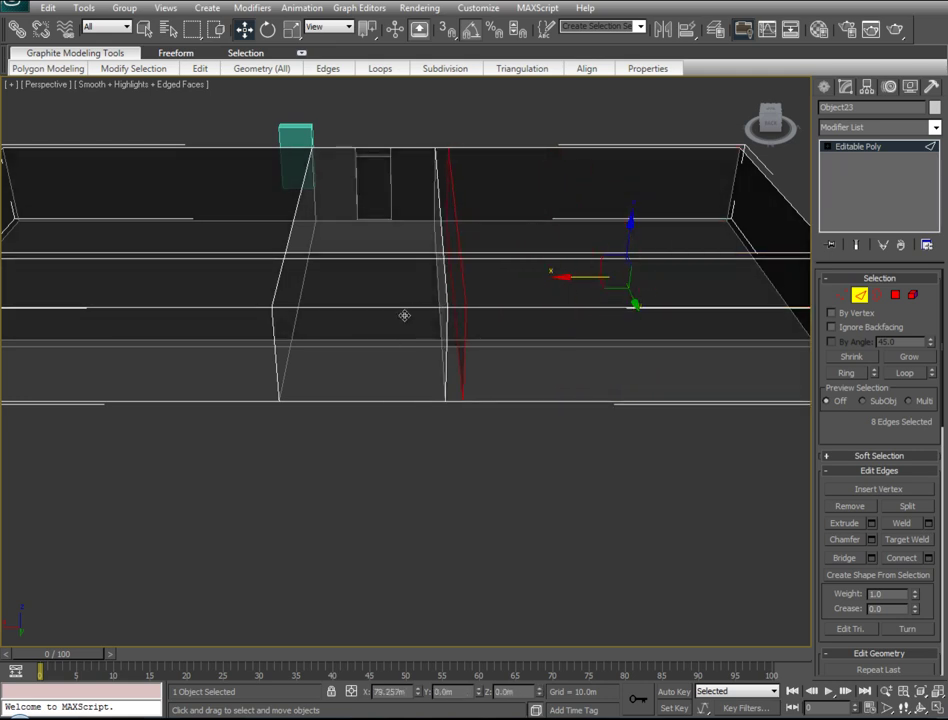
Connect a strip of horizontal wall edges with a new loop and slide it right along the walls
mouse_move(404, 313)
middle_down()
mouse_move(361, 323)
mouse_move(463, 328)
middle_up()
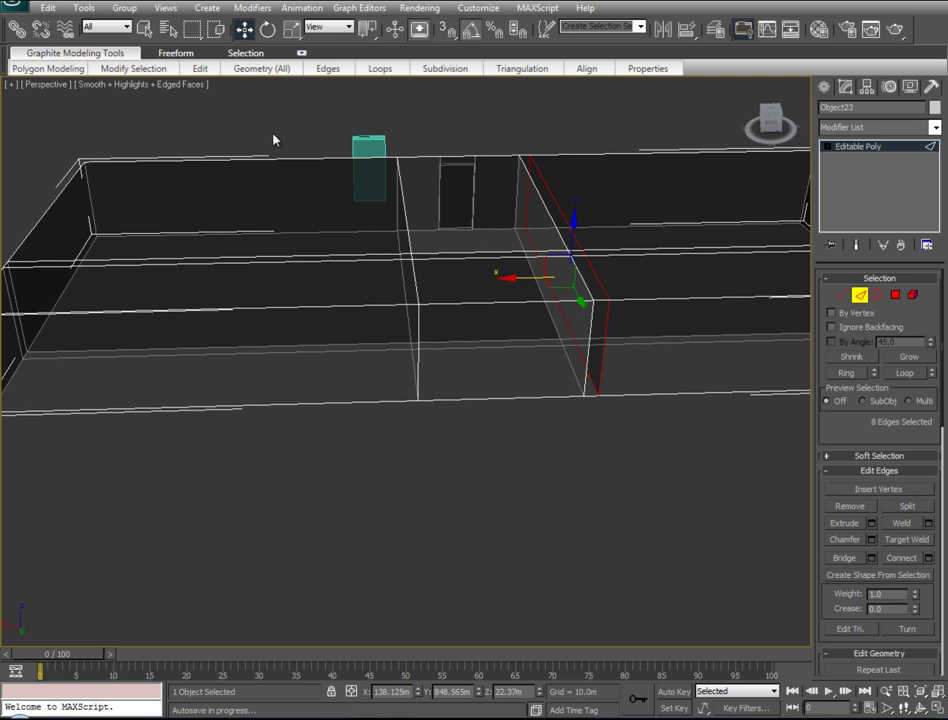
drag(275, 140, 262, 440)
right_click(260, 291)
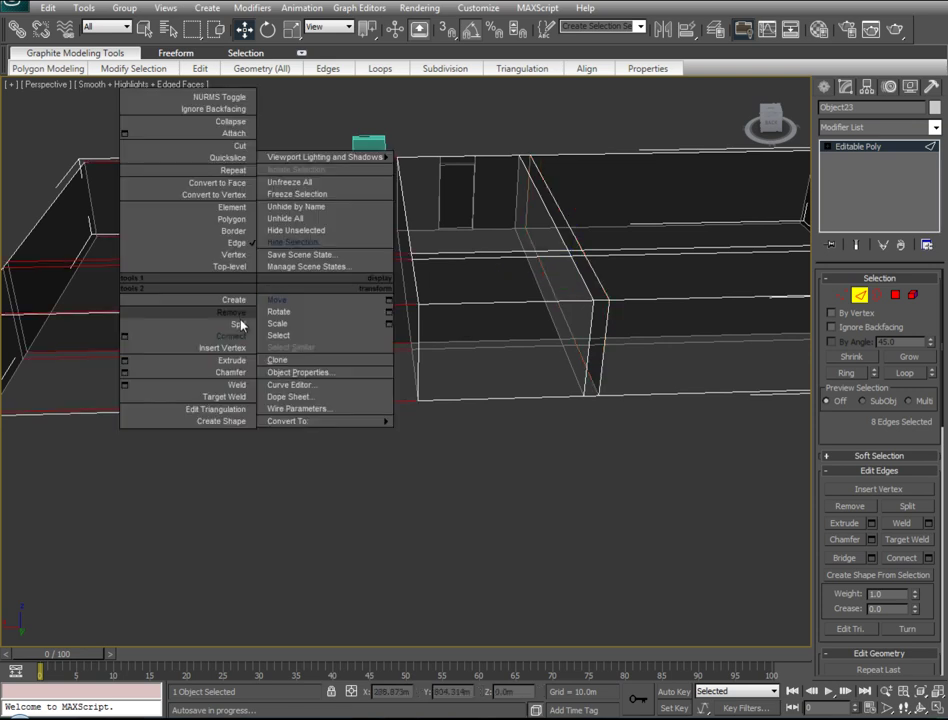
click(240, 334)
drag(172, 285, 344, 293)
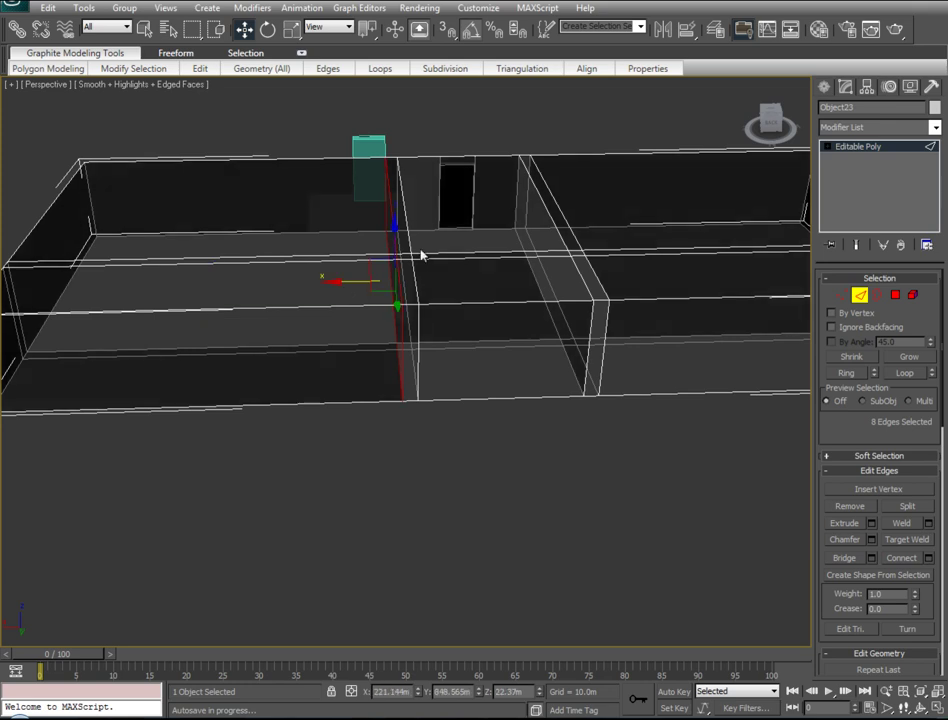
Zoom and orbit around the room to inspect the new loops, ending on the front wall with its door
scroll(398, 262, up, 1)
scroll(398, 270, up, 2)
scroll(397, 290, up, 2)
mouse_move(397, 298)
middle_down()
mouse_move(398, 418)
mouse_move(297, 346)
mouse_move(368, 332)
mouse_move(209, 377)
mouse_move(303, 383)
mouse_move(385, 355)
middle_up()
scroll(394, 284, up, 2)
alt+middle_drag(393, 284, 349, 301)
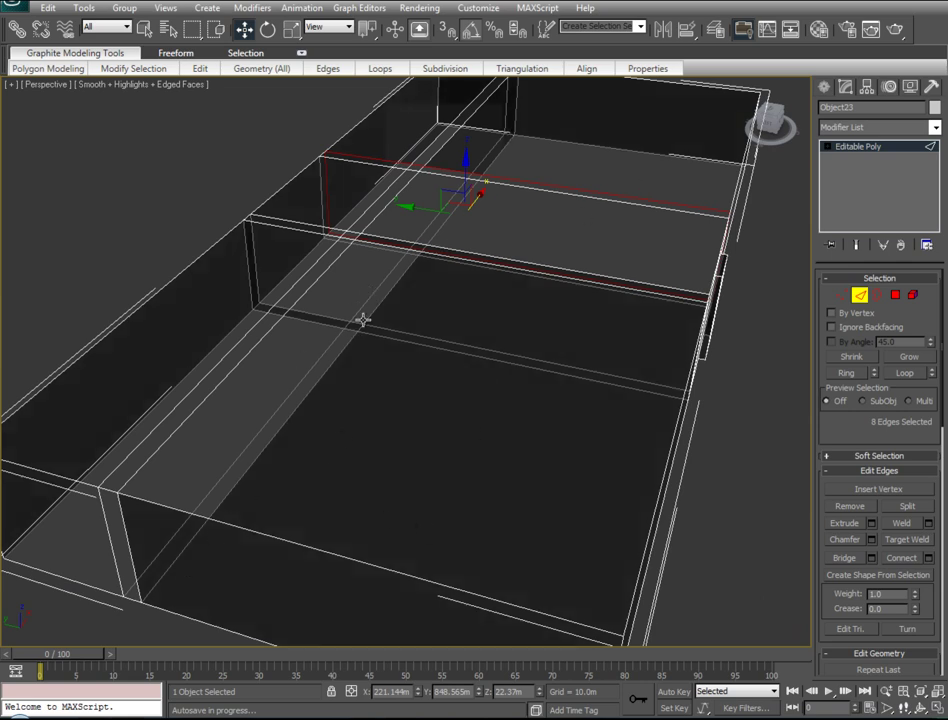
scroll(293, 483, up, 2)
scroll(313, 481, up, 3)
scroll(256, 489, up, 3)
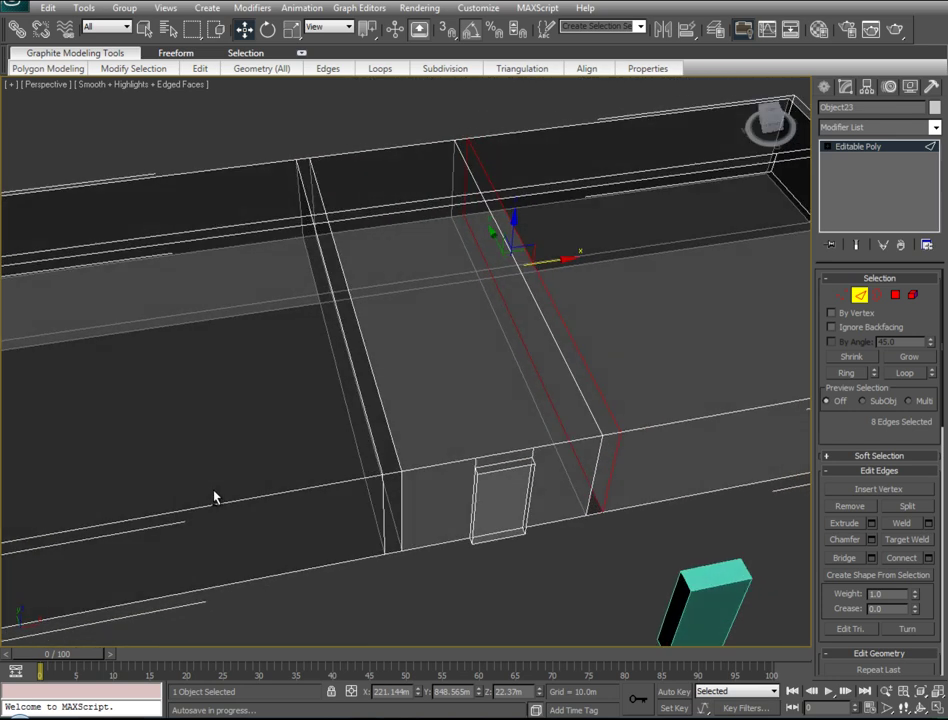
scroll(214, 495, up, 4)
scroll(433, 285, down, 2)
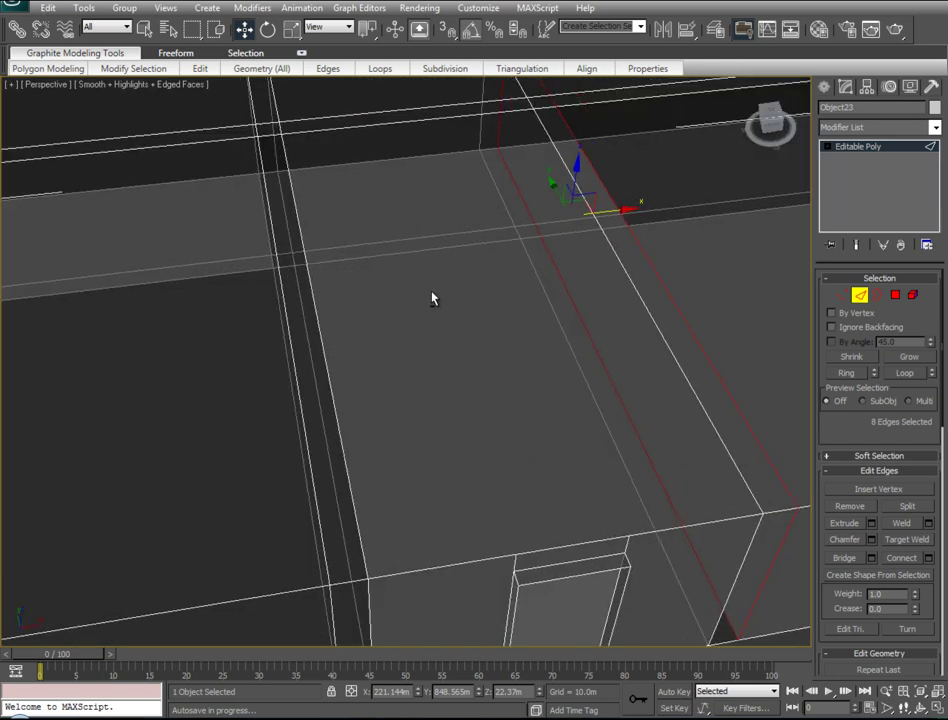
scroll(430, 330, down, 3)
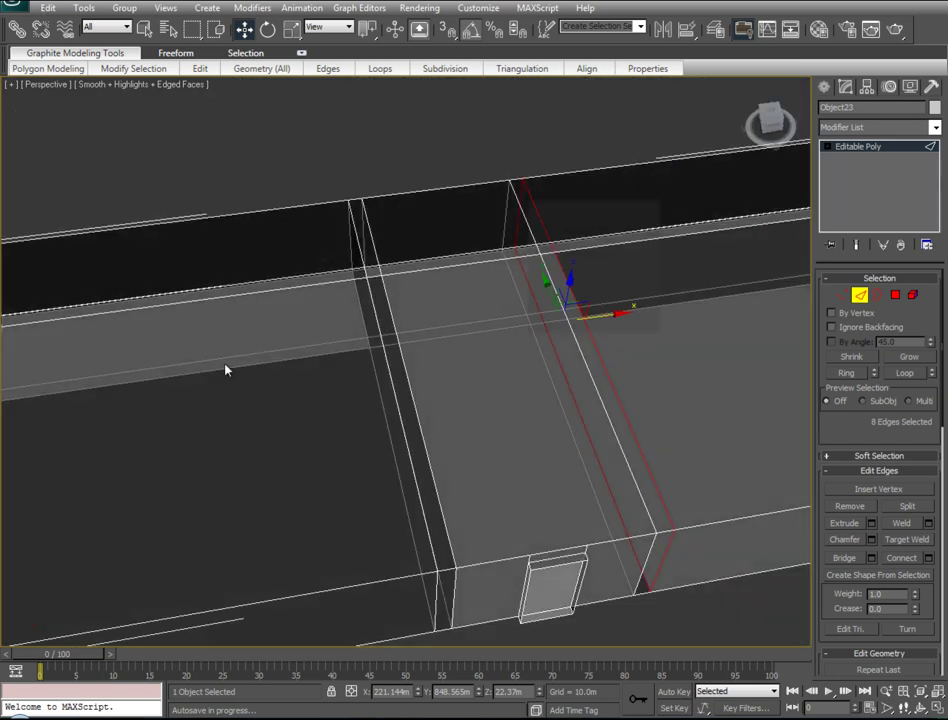
scroll(311, 353, down, 3)
scroll(303, 345, down, 2)
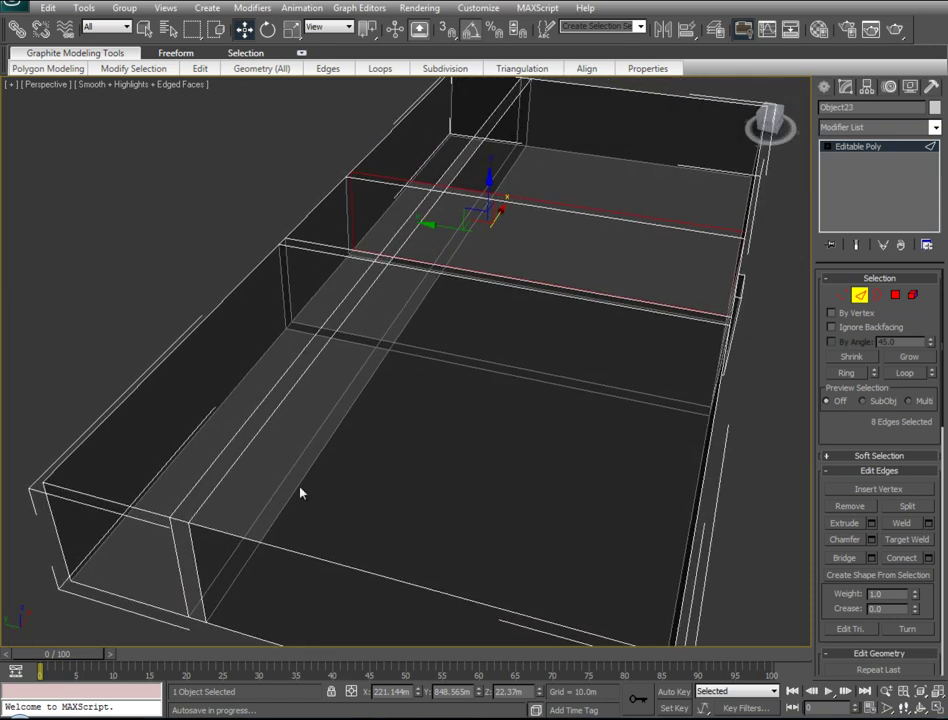
mouse_move(525, 368)
alt+middle_down()
mouse_move(451, 376)
mouse_move(461, 360)
mouse_move(499, 370)
mouse_move(744, 311)
alt+middle_up()
Connect a long-wall edge to its opposite front edge and slide the new edge right
click(383, 336)
right_click(378, 340)
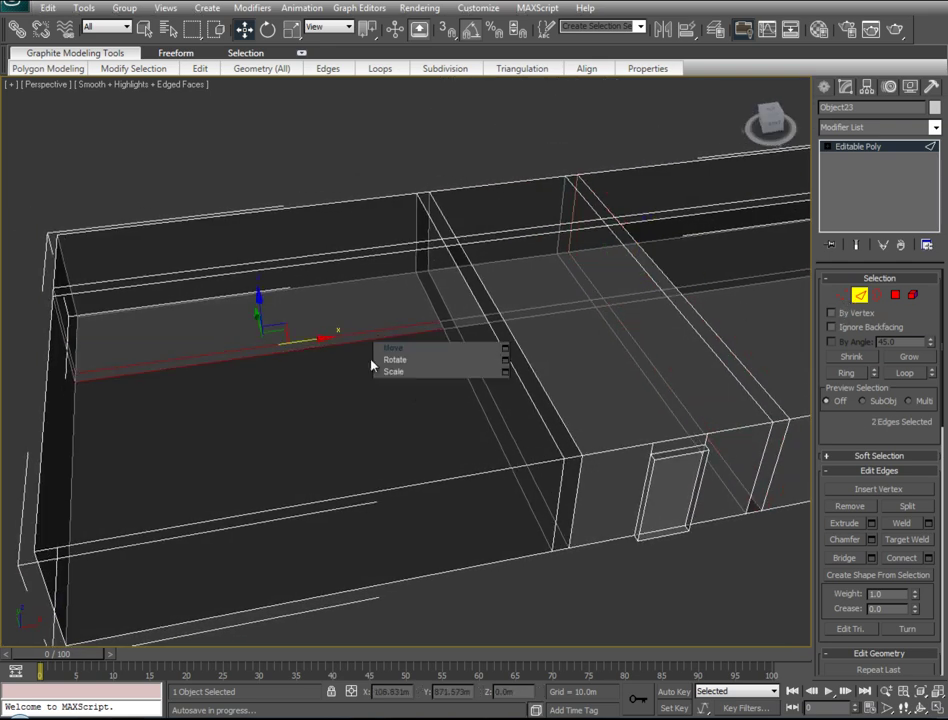
click(361, 336)
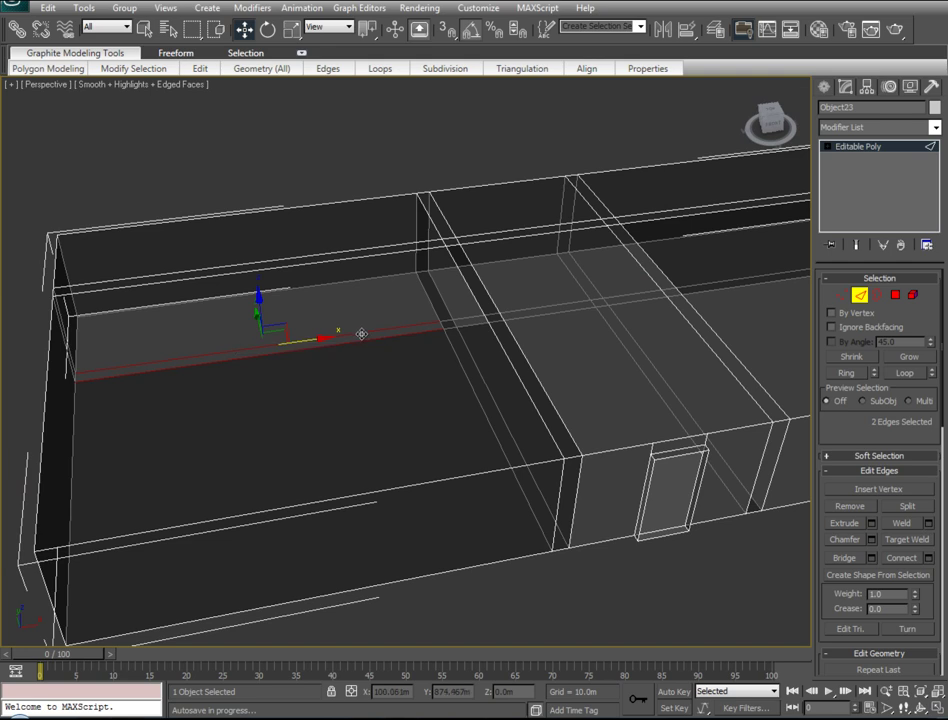
right_click(361, 333)
click(340, 365)
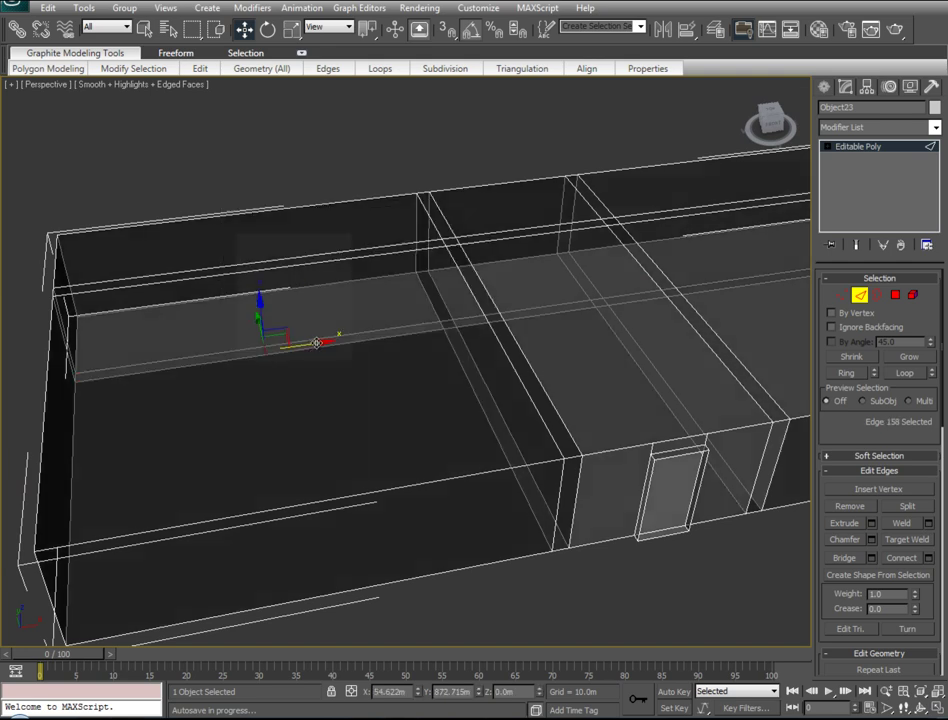
ctrl+click(303, 350)
right_click(305, 355)
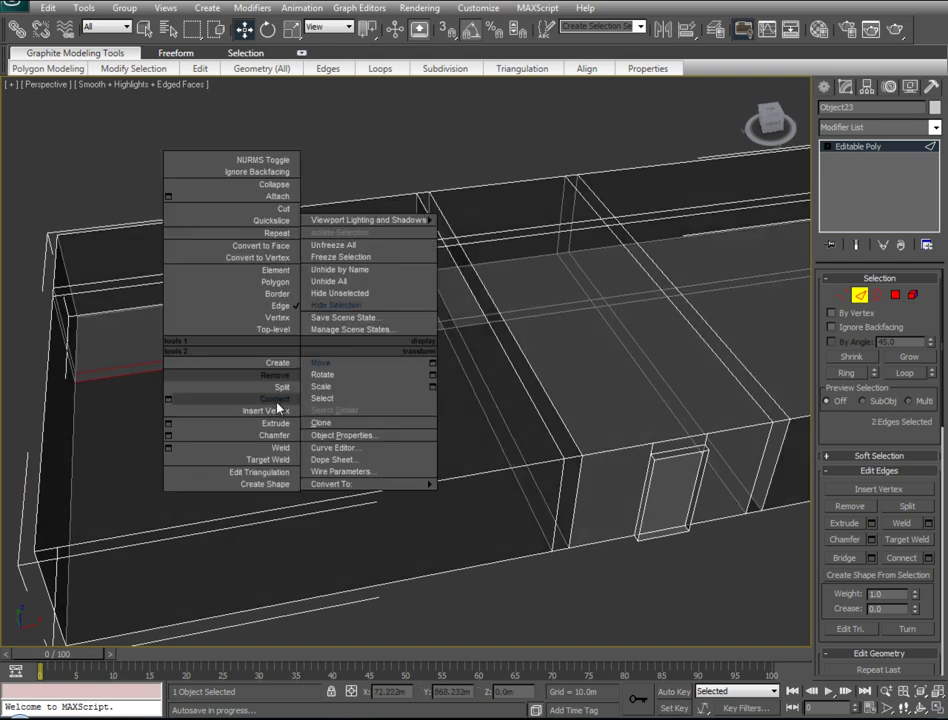
click(270, 349)
drag(270, 349, 309, 359)
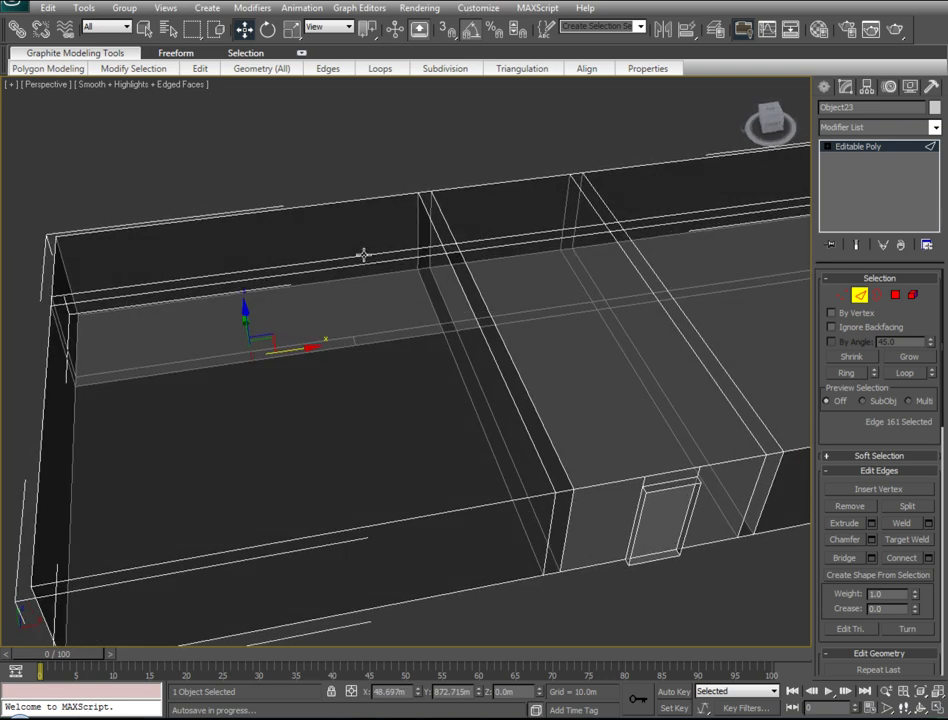
Connect edges across the top wall and slide the new edge right to line up
ctrl+click(363, 258)
right_click(361, 268)
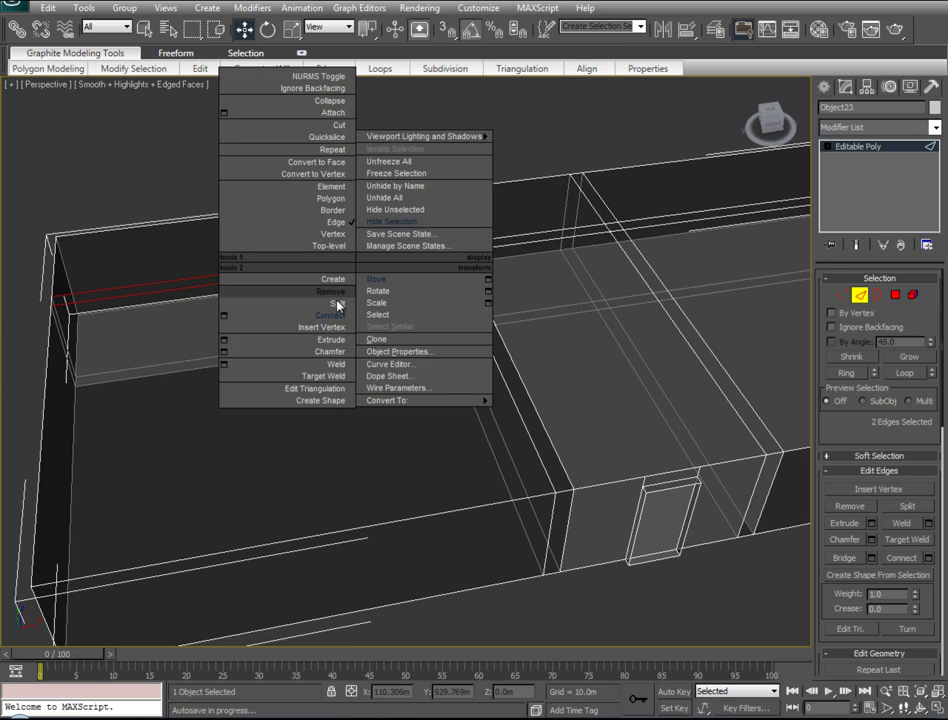
click(334, 303)
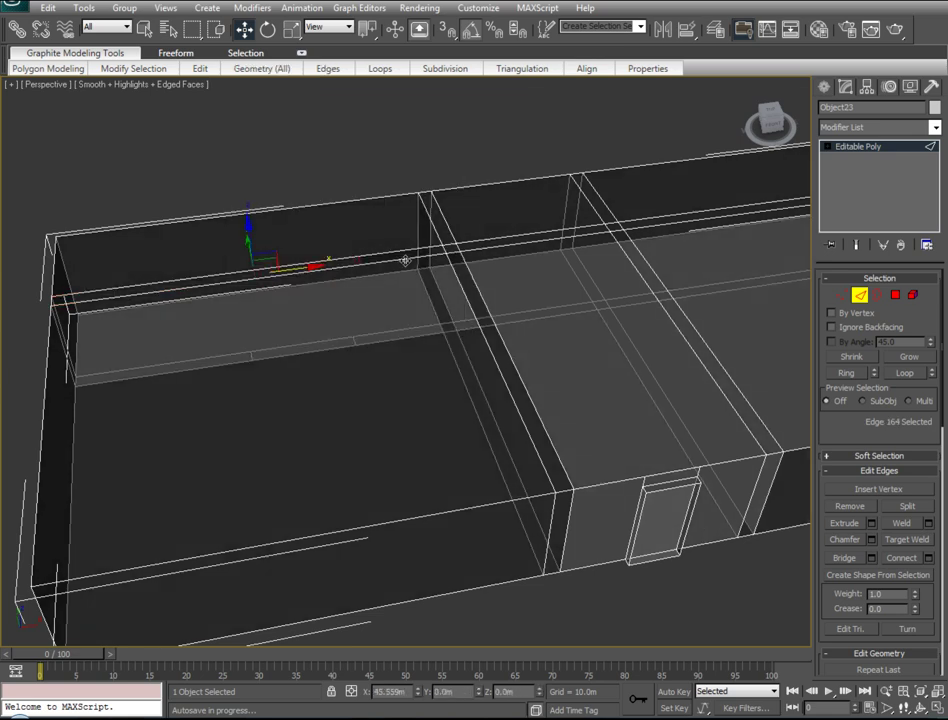
click(270, 275)
right_click(270, 273)
click(250, 330)
drag(262, 273, 430, 345)
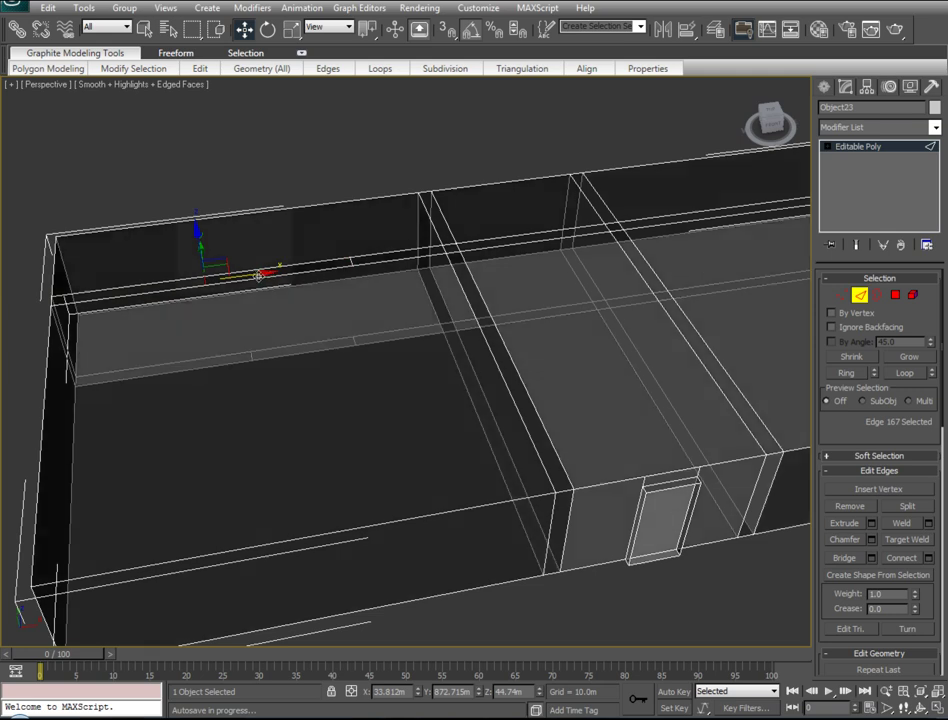
Add connecting edges across the floor, sliding the first one along Y into place
alt+middle_drag(525, 357, 458, 385)
click(510, 400)
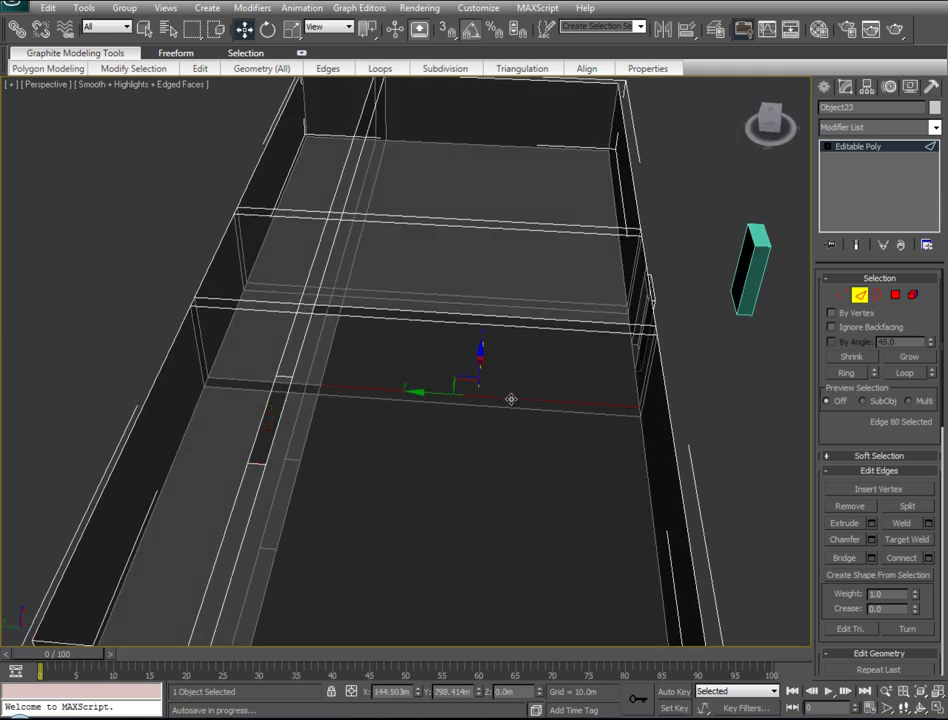
right_click(484, 410)
click(484, 452)
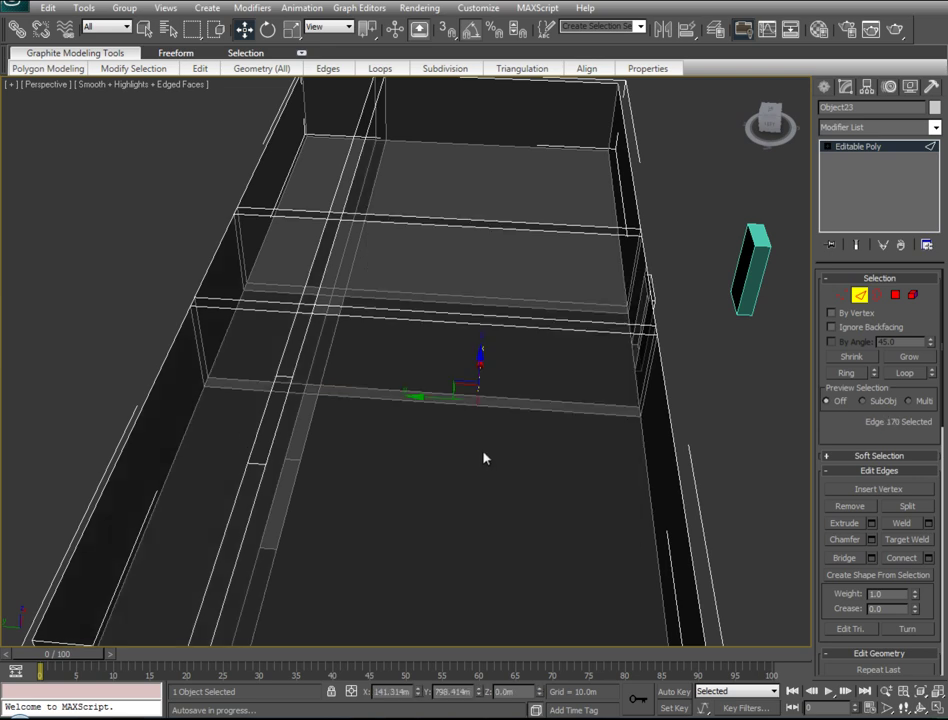
mouse_move(423, 397)
mouse_down()
mouse_move(392, 396)
mouse_move(399, 404)
mouse_up()
click(497, 402)
ctrl+click(497, 405)
right_click(494, 402)
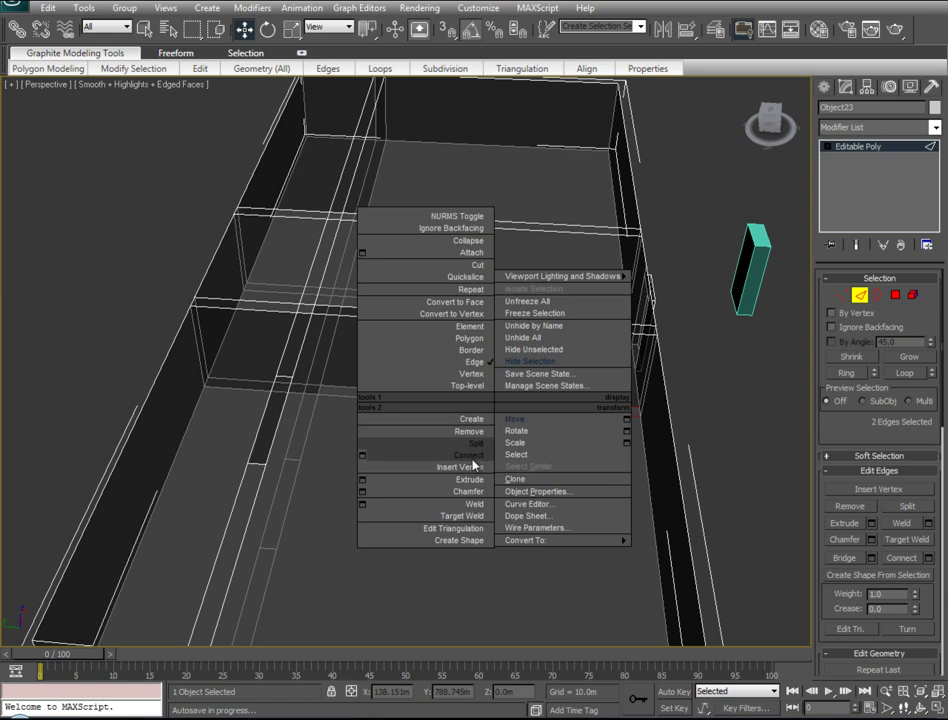
click(473, 458)
Connect the upper horizontal edge pairs and slide the new edge along Y to line up
click(457, 320)
ctrl+click(458, 328)
right_click(396, 378)
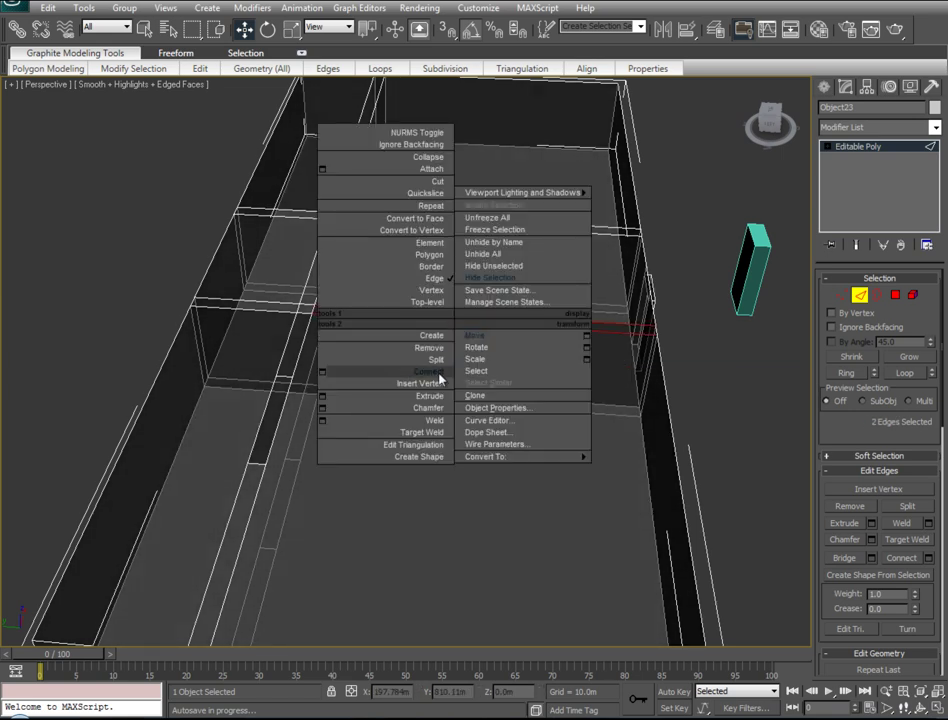
click(375, 430)
drag(436, 316, 383, 329)
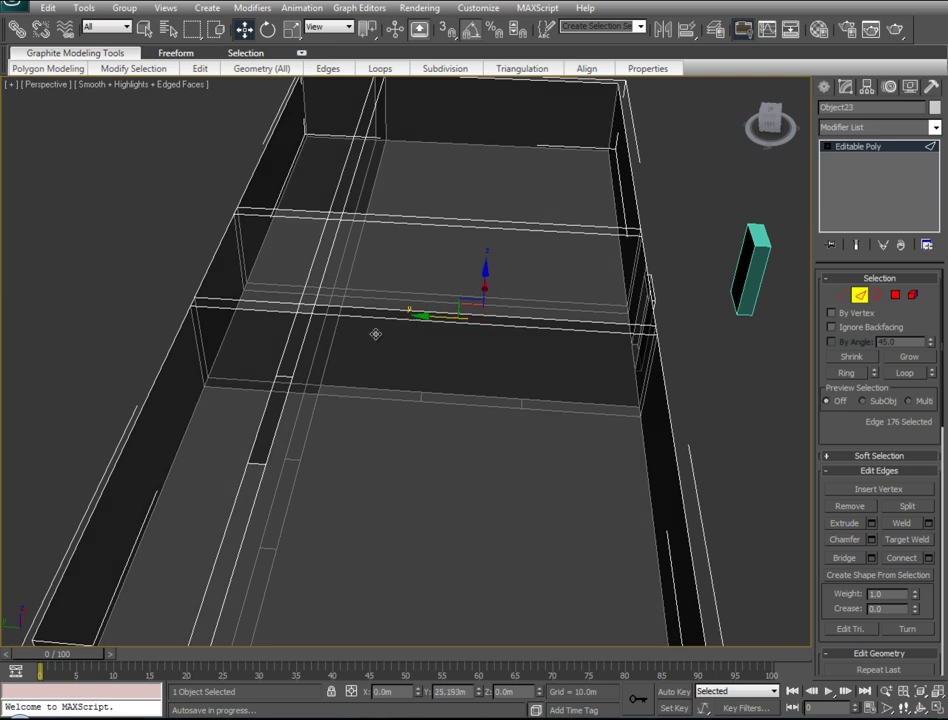
click(508, 315)
ctrl+click(506, 324)
right_click(507, 332)
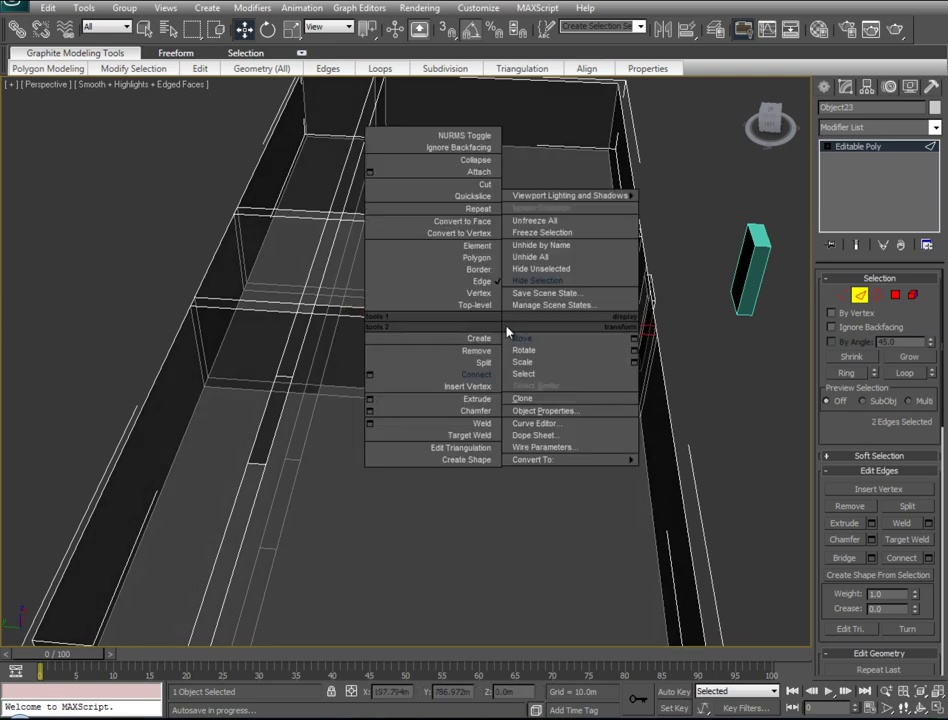
click(480, 386)
At the other end of the room, connect the front edge pair and select another wall edge
alt+middle_drag(477, 322, 300, 308)
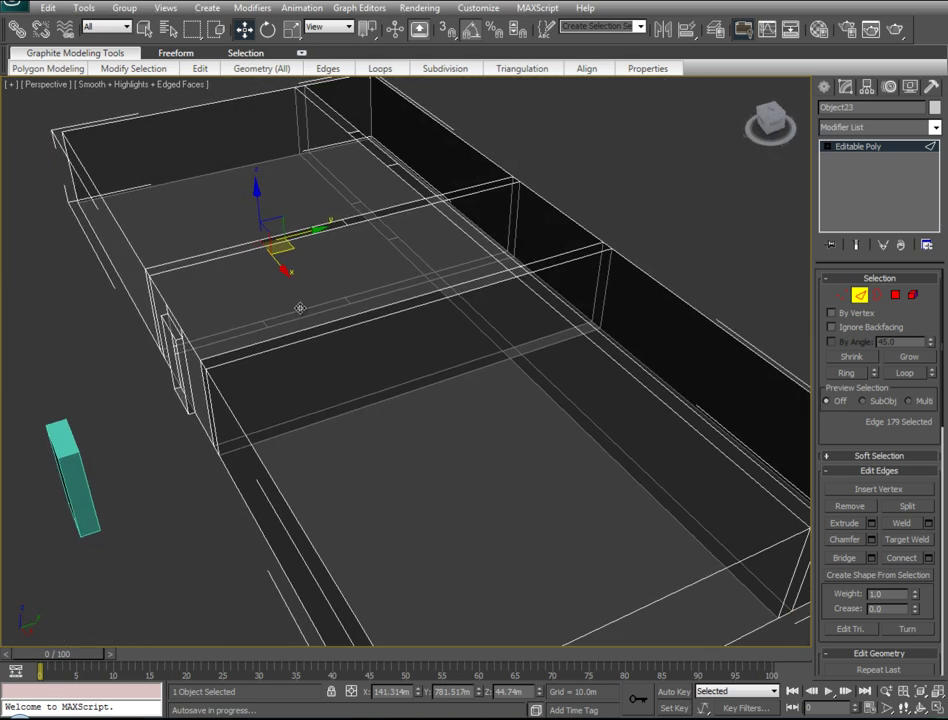
click(430, 383)
right_click(440, 383)
click(419, 434)
click(408, 386)
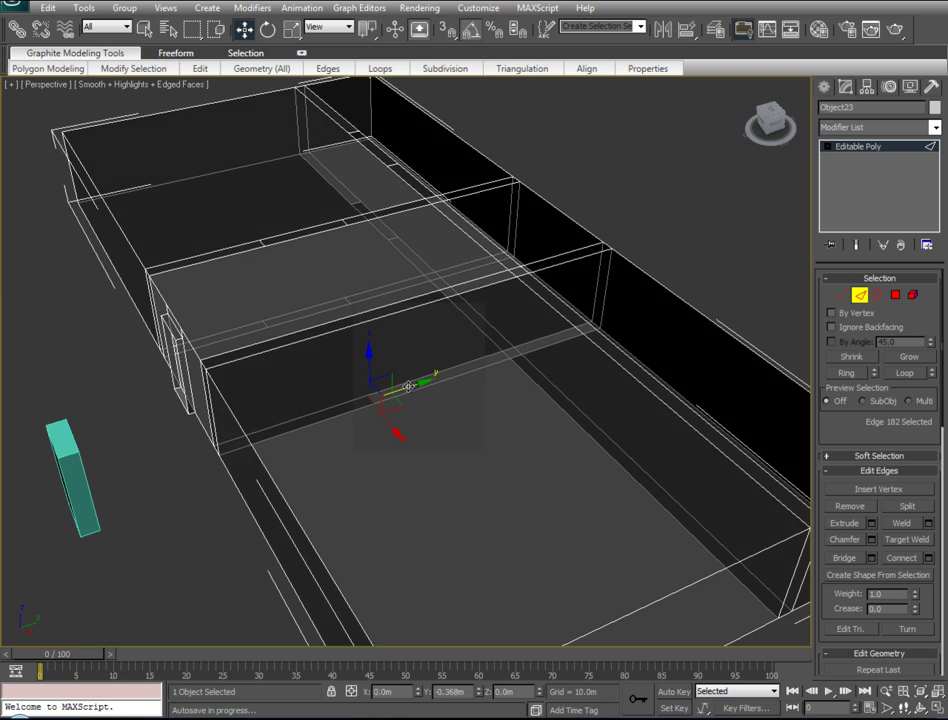
click(358, 413)
mouse_move(358, 413)
alt+middle_down()
mouse_move(550, 332)
mouse_move(583, 339)
mouse_move(533, 353)
mouse_move(482, 347)
mouse_move(364, 360)
mouse_move(402, 332)
mouse_move(507, 318)
mouse_move(315, 305)
alt+middle_up()
In Front view at Vertex level, select the vertex column at the new edge with Scale active
key(f)
key(1)
drag(300, 254, 248, 425)
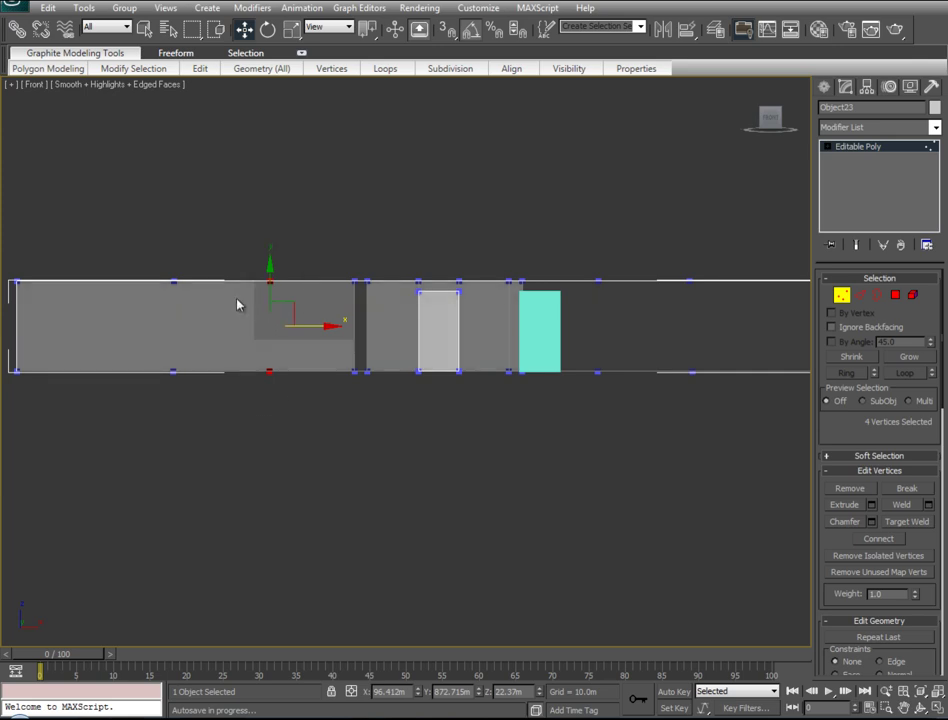
right_click(238, 305)
click(258, 336)
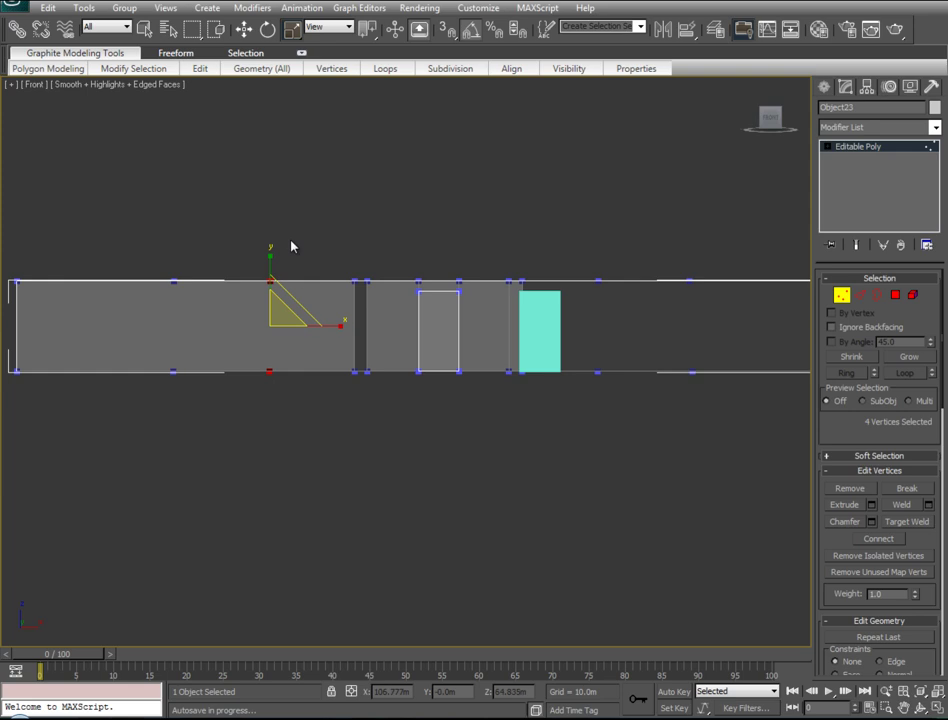
click(291, 269)
drag(291, 269, 252, 407)
Flatten the vertex column near the wall's middle into a vertical line by scaling along X
key(p)
alt+middle_drag(332, 408, 358, 444)
key(z)
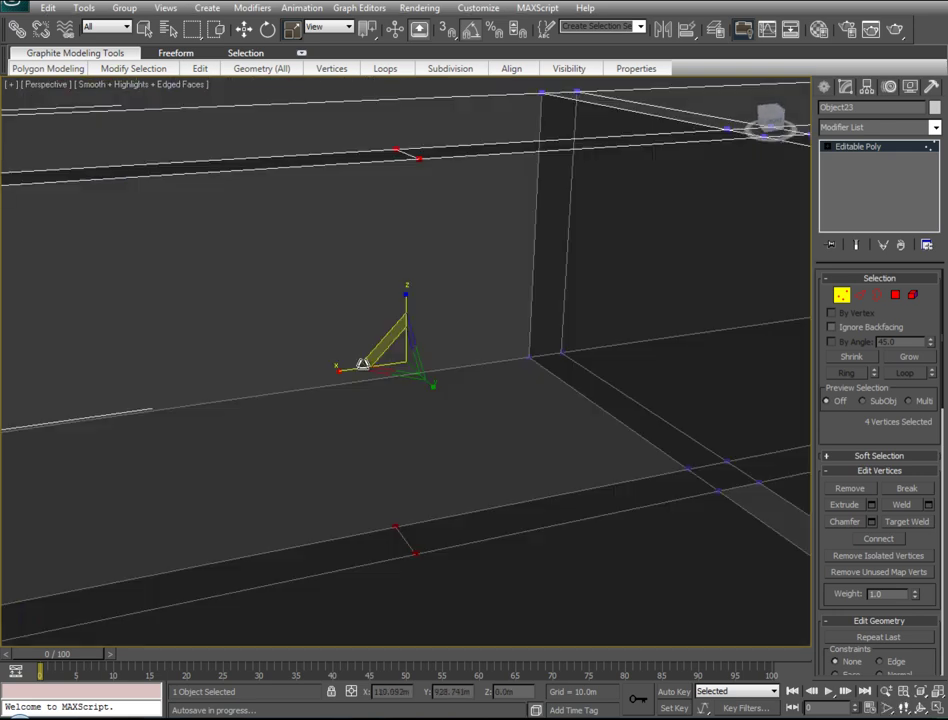
mouse_move(385, 389)
alt+middle_down()
mouse_move(328, 394)
mouse_move(446, 359)
mouse_move(288, 394)
mouse_move(379, 398)
mouse_move(425, 372)
alt+middle_up()
key(f)
key(z)
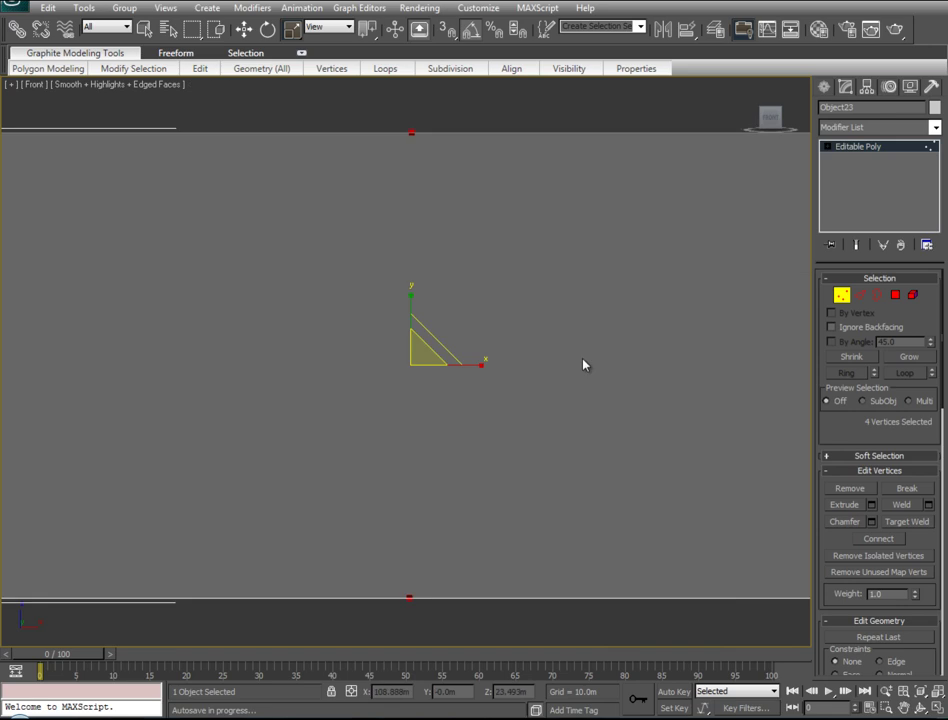
scroll(505, 398, down, 5)
scroll(430, 350, down, 2)
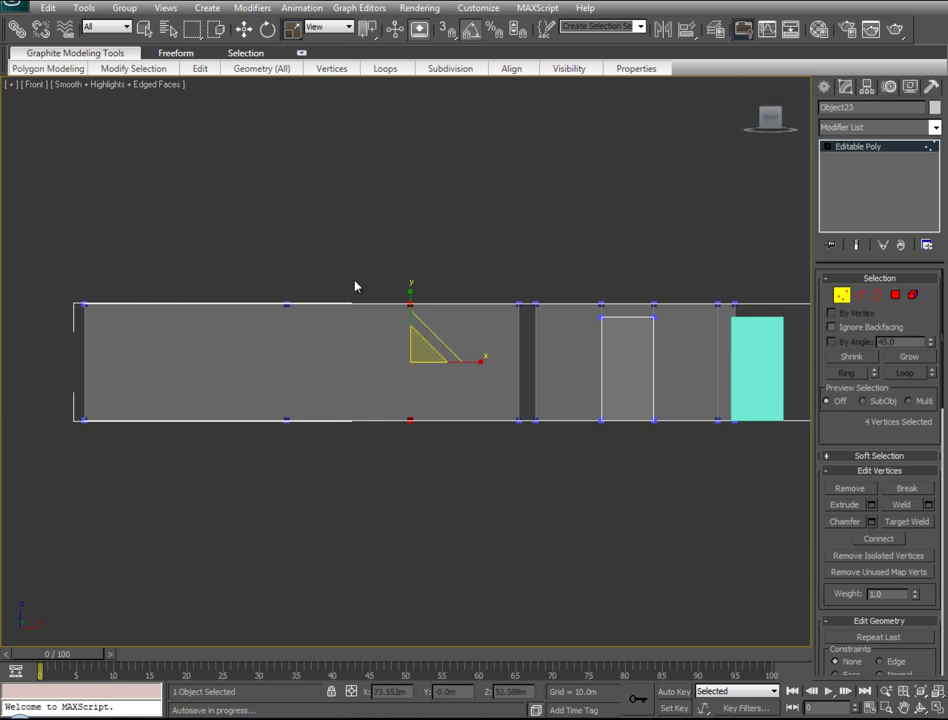
drag(298, 365, 263, 454)
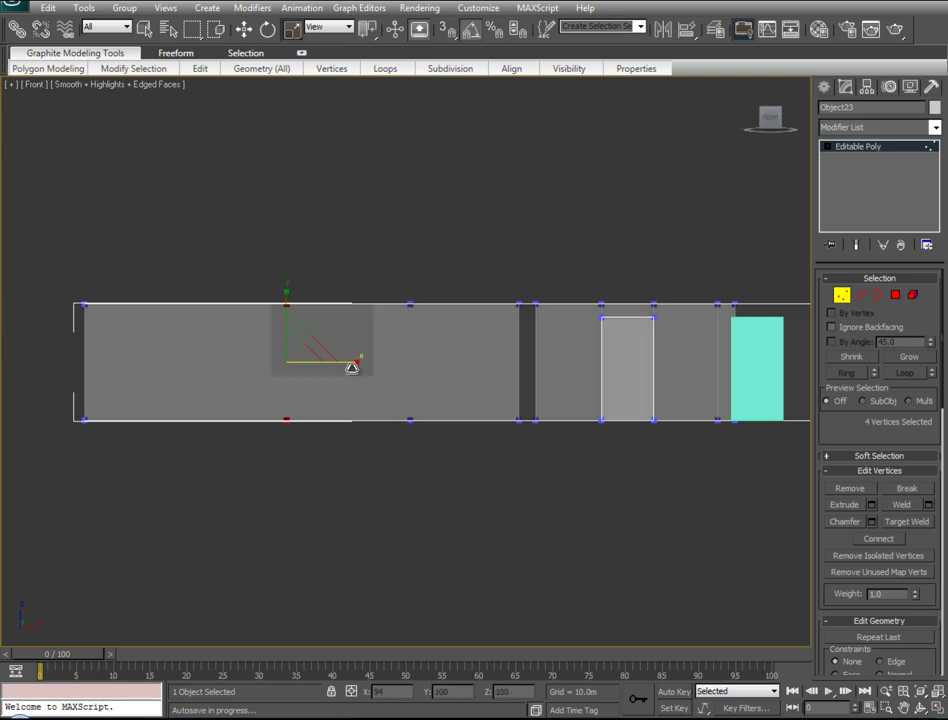
drag(351, 363, 674, 535)
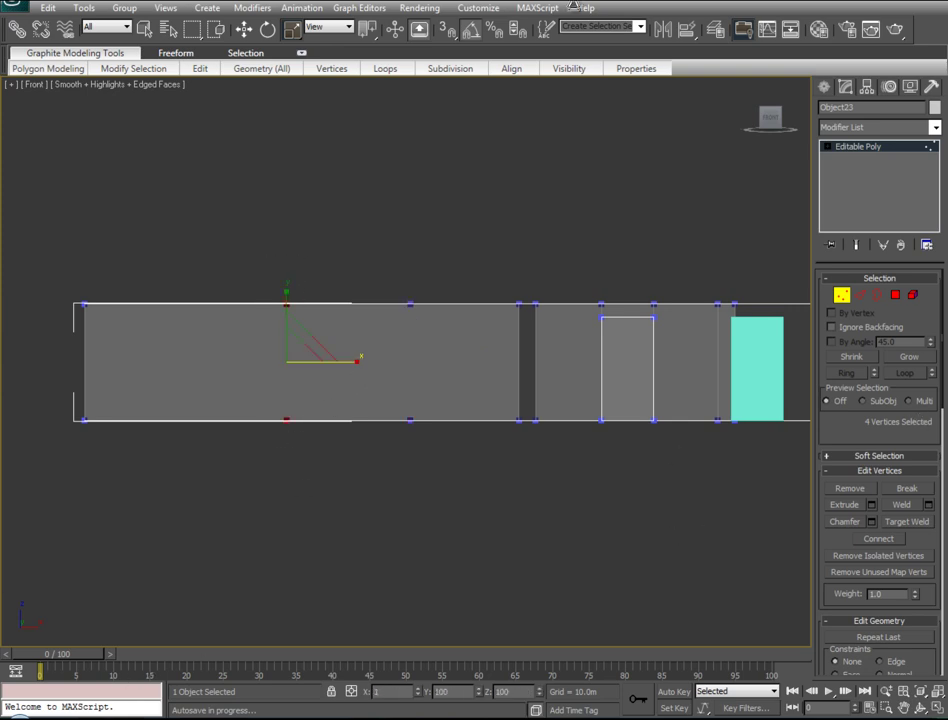
Straighten the vertex column at the wall's right end the same way along X
key(w)
mouse_move(638, 469)
middle_down()
mouse_move(273, 445)
mouse_move(190, 466)
middle_up()
drag(430, 290, 370, 470)
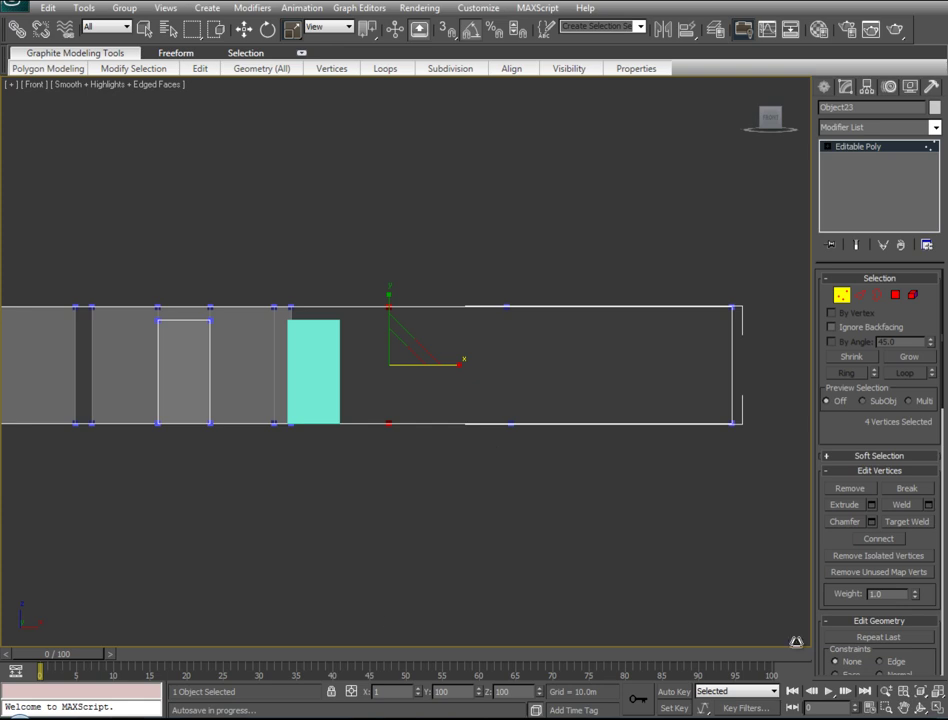
drag(556, 282, 496, 548)
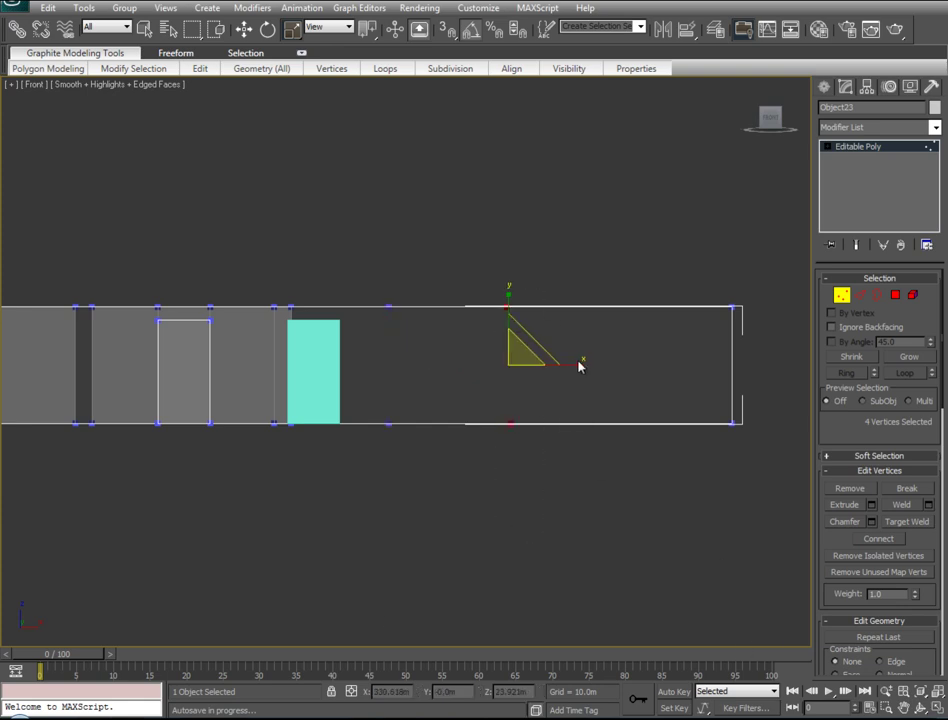
drag(578, 367, 250, 455)
Select the middle vertices in Left view, then the lower wall vertices in Top view
middle_drag(383, 499, 453, 495)
key(l)
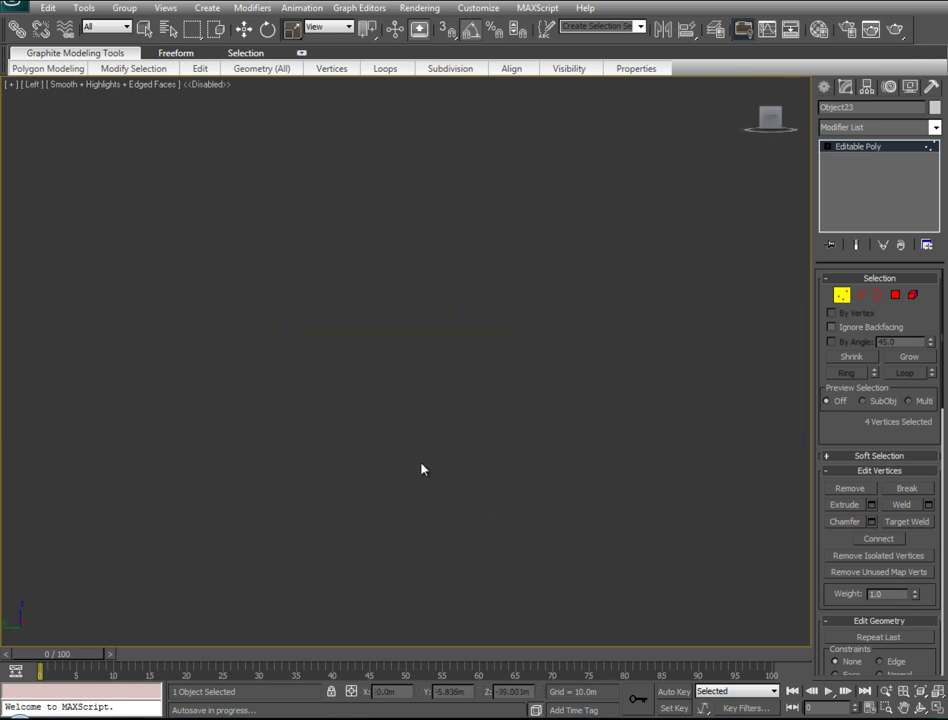
key(z)
scroll(525, 449, down, 5)
middle_drag(540, 455, 465, 441)
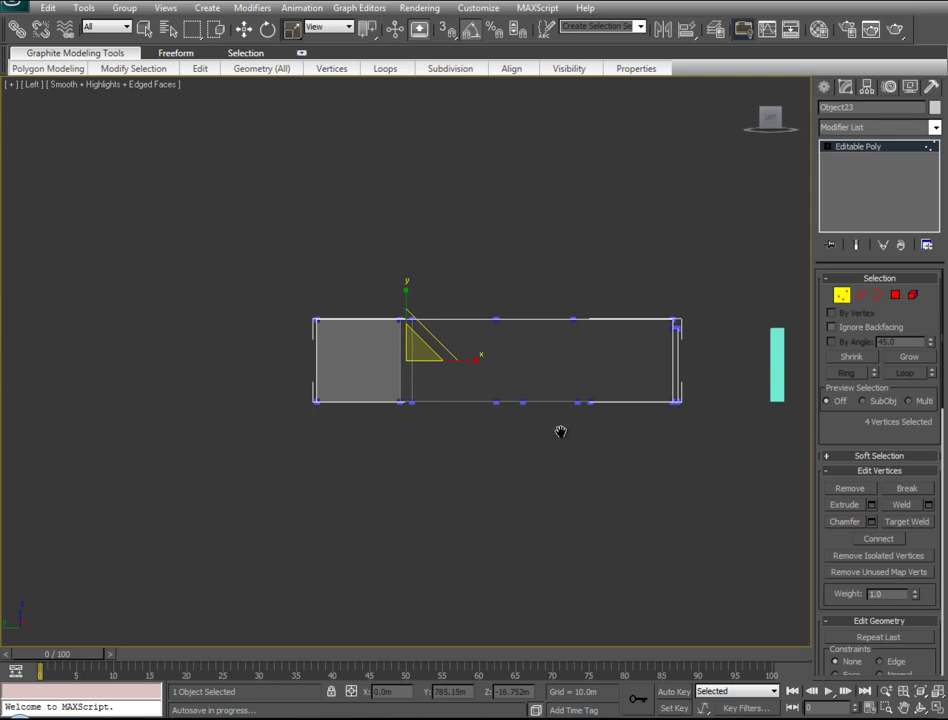
scroll(407, 319, up, 2)
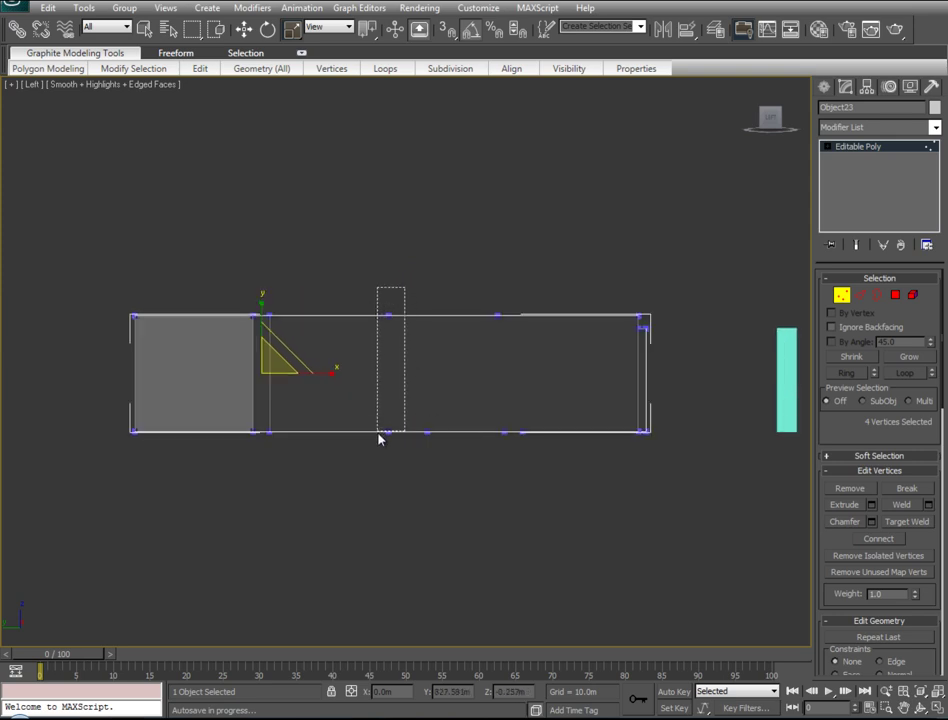
drag(395, 337, 379, 436)
key(t)
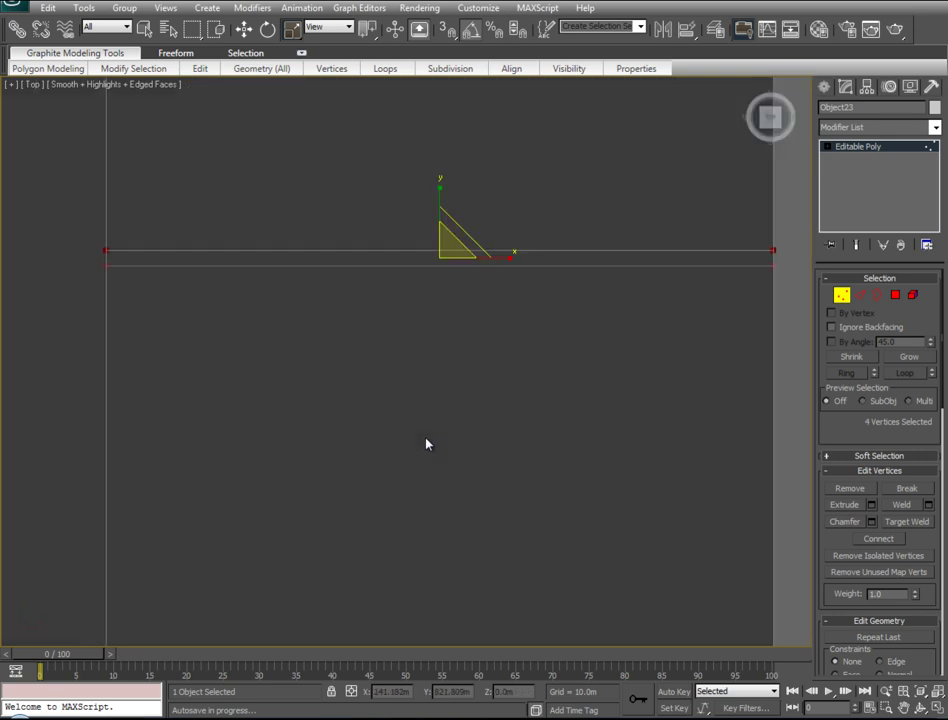
key(z)
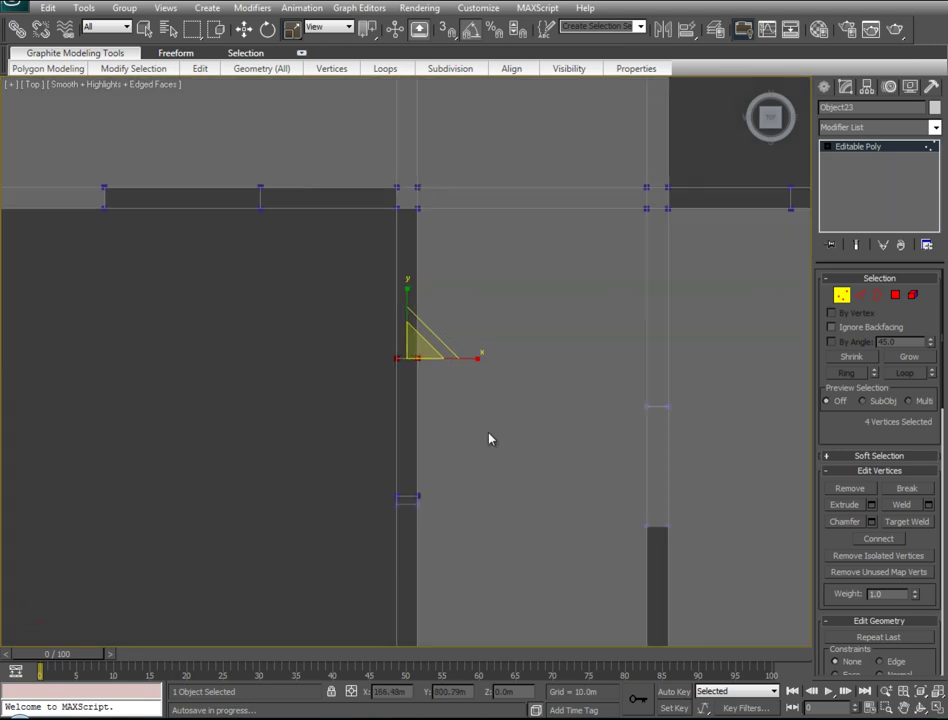
middle_drag(479, 478, 473, 383)
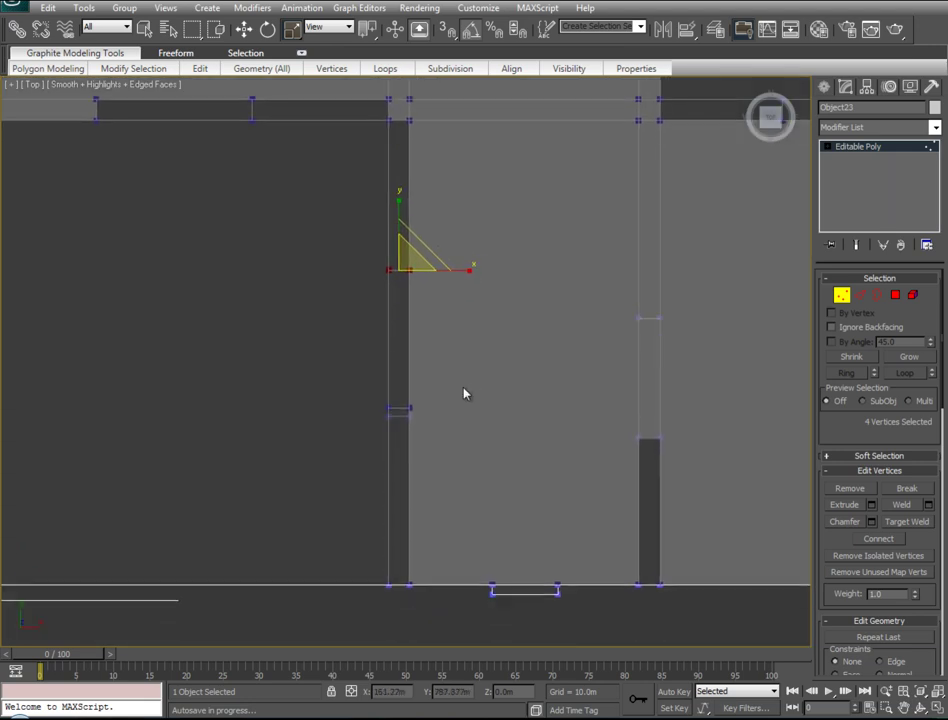
scroll(464, 394, down, 2)
drag(630, 396, 465, 457)
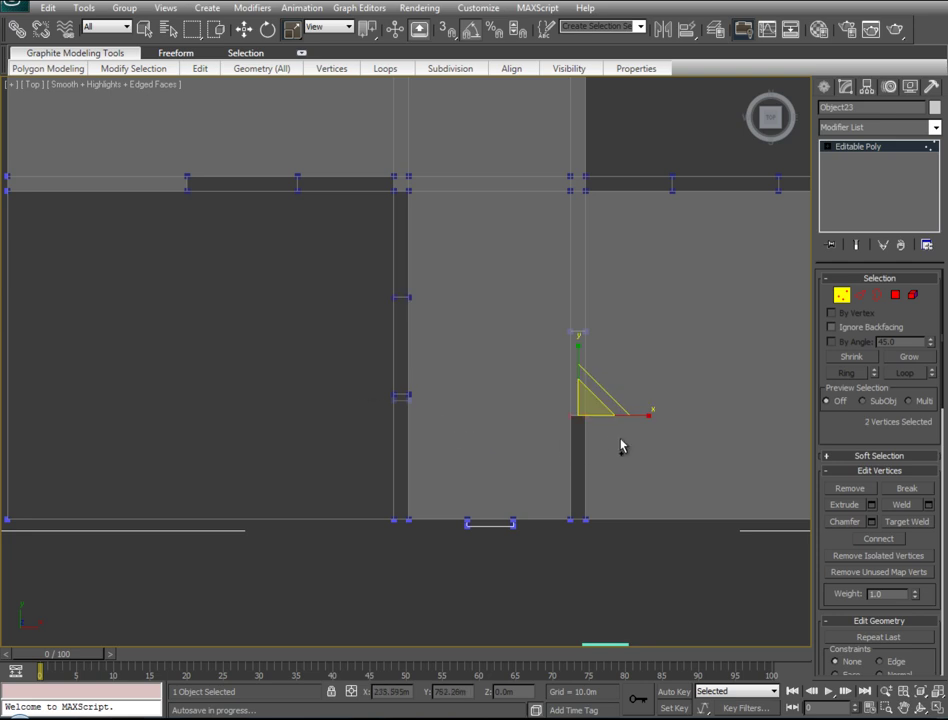
Nudge the wall vertices down in Y and scale each vertex row flat along Y
key(alt+l)
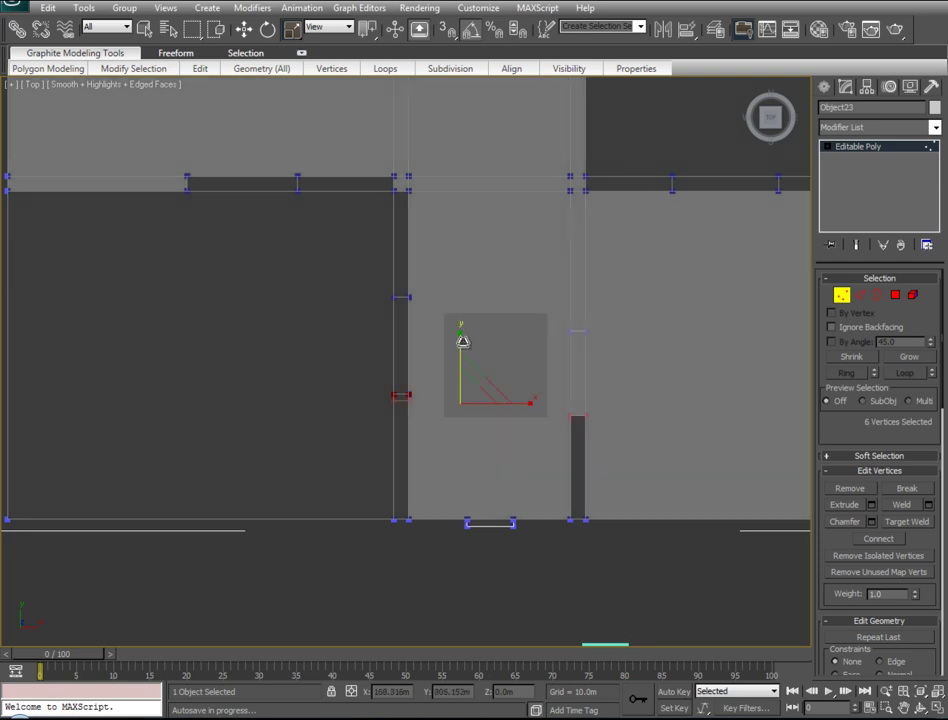
drag(466, 345, 466, 353)
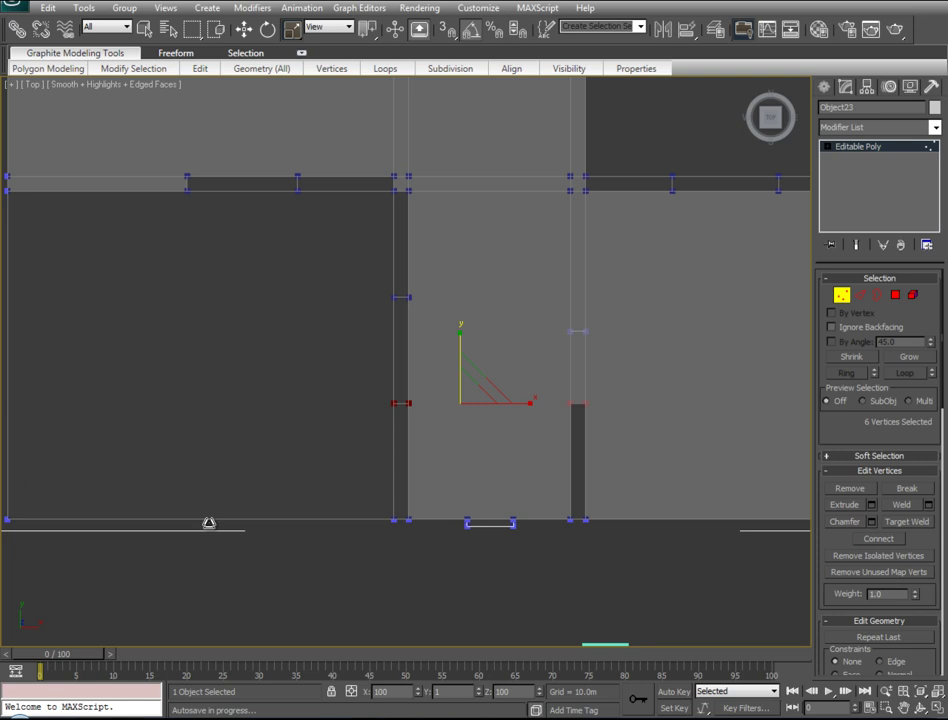
key(F8)
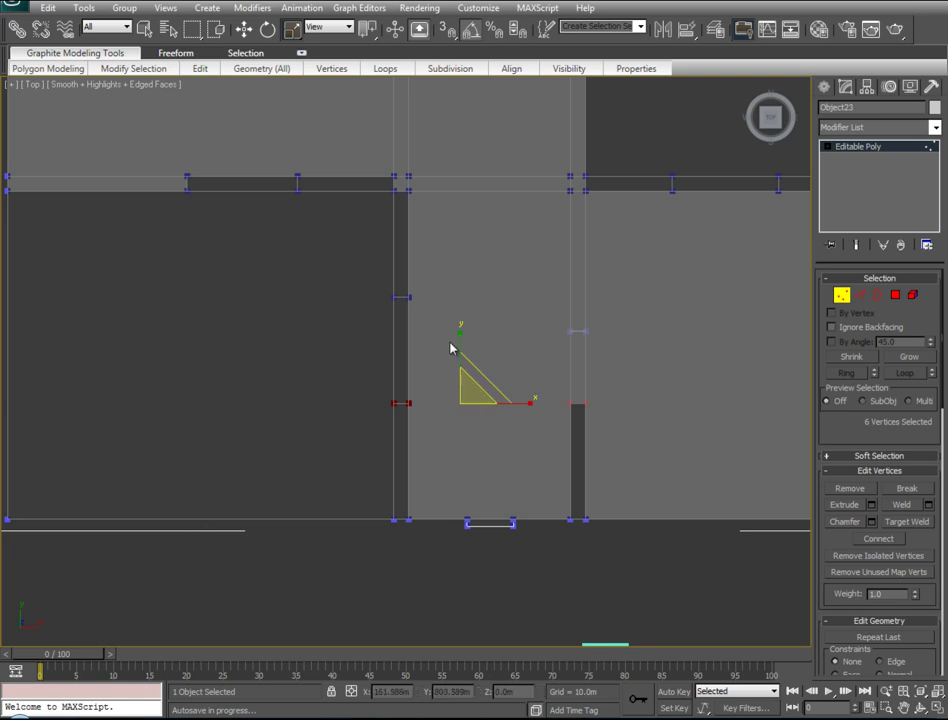
key(r)
drag(458, 352, 466, 373)
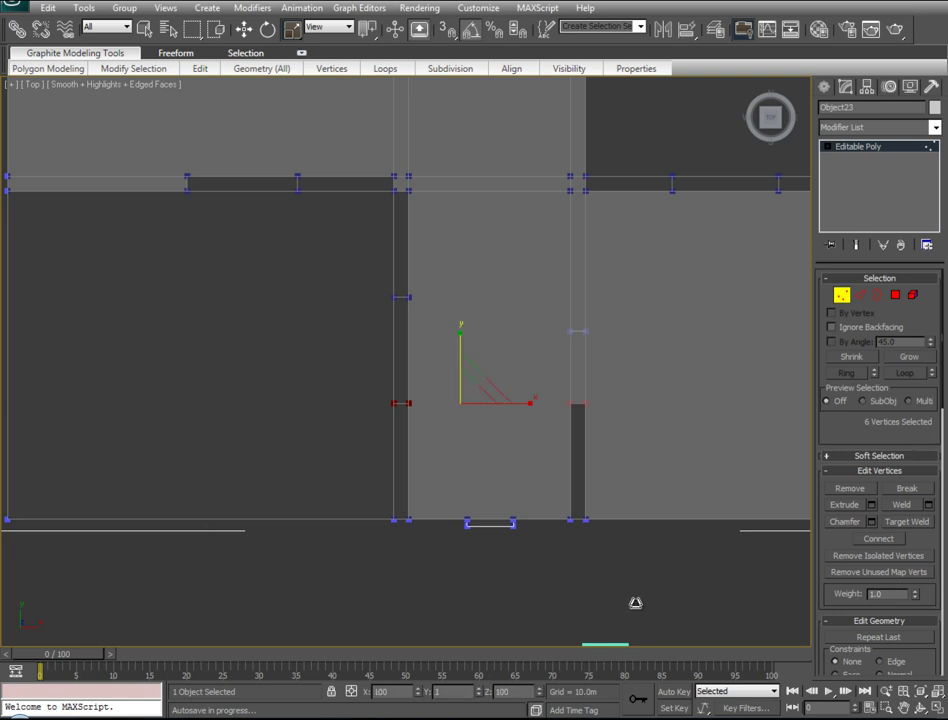
drag(362, 277, 624, 349)
drag(508, 286, 627, 637)
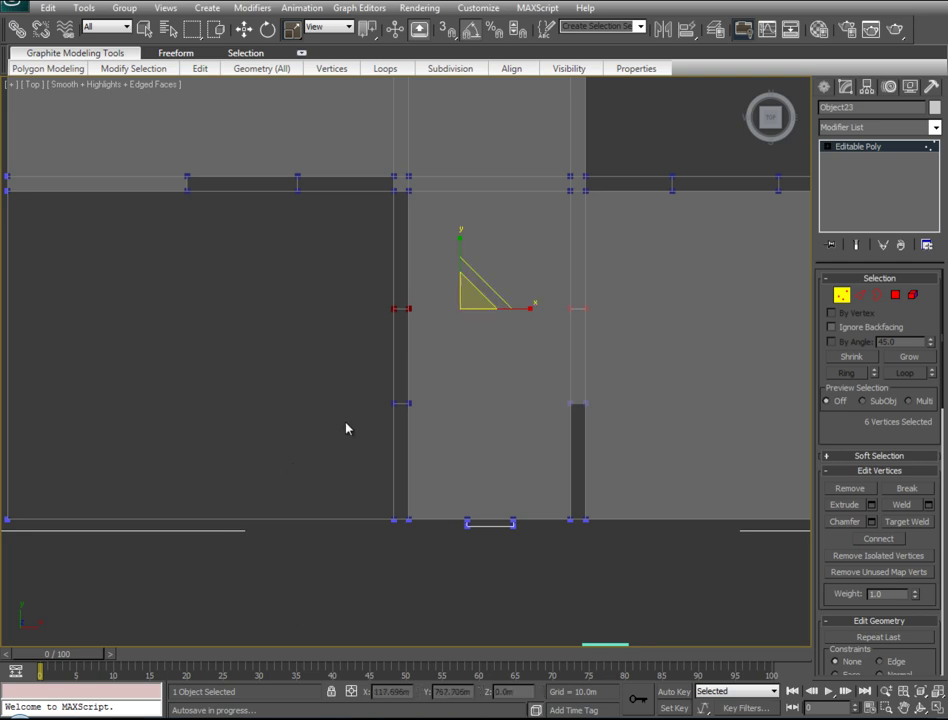
Exit Vertex mode and orbit the building in Perspective view
key(1)
key(p)
mouse_move(730, 254)
alt+middle_down()
mouse_move(541, 373)
mouse_move(535, 322)
alt+middle_up()
scroll(281, 480, up, 4)
mouse_move(281, 480)
middle_down()
mouse_move(297, 482)
mouse_move(277, 482)
middle_up()
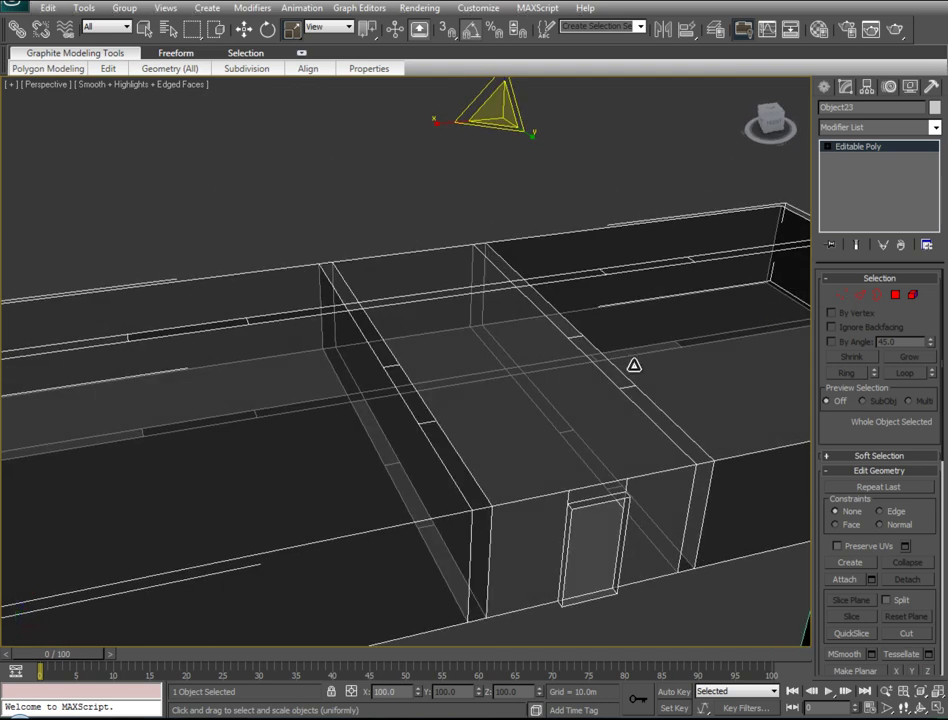
Reselect the building, enter Polygon mode and orbit to a low frontal view
click(295, 245)
click(652, 351)
click(895, 297)
click(726, 324)
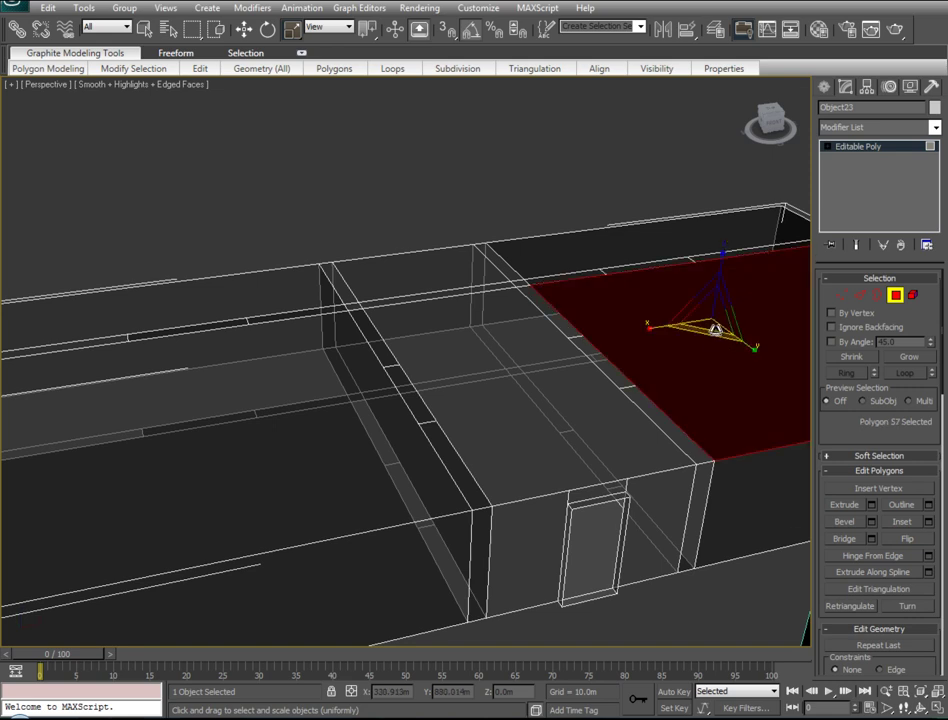
click(508, 242)
mouse_move(611, 402)
alt+middle_down()
mouse_move(584, 402)
mouse_move(607, 420)
alt+middle_up()
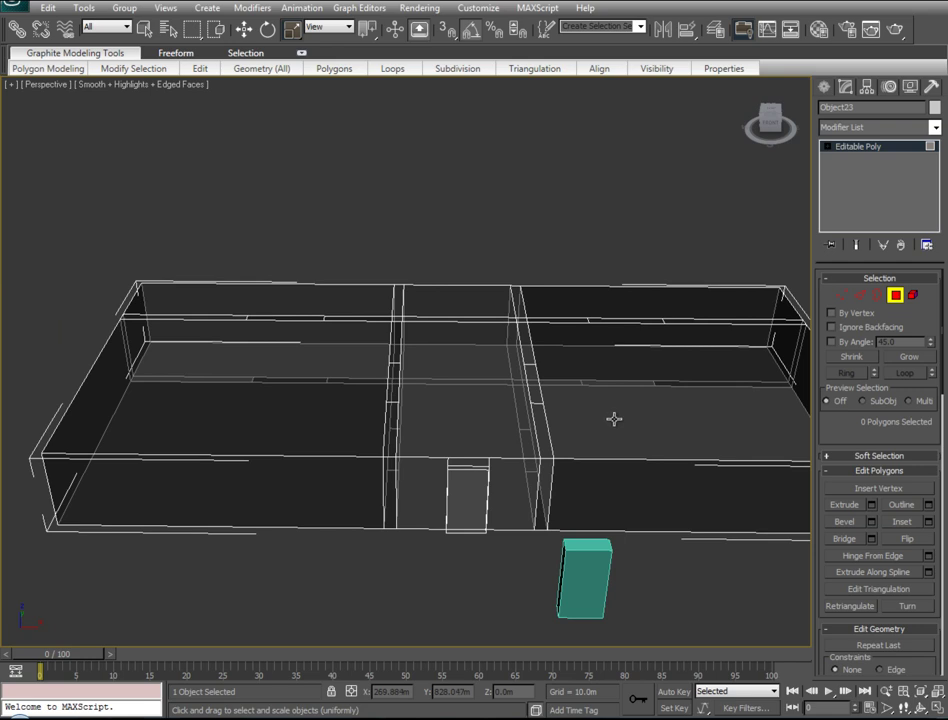
Select the six ceiling polygons: right, left, middle and the three back strips
click(628, 412)
ctrl+click(291, 401)
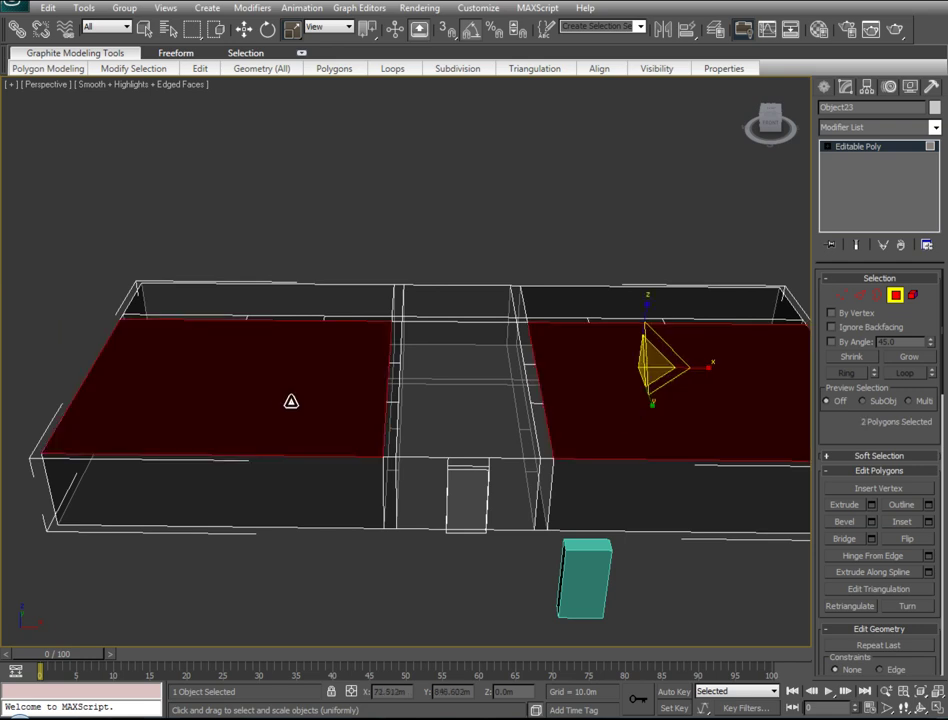
ctrl+click(275, 296)
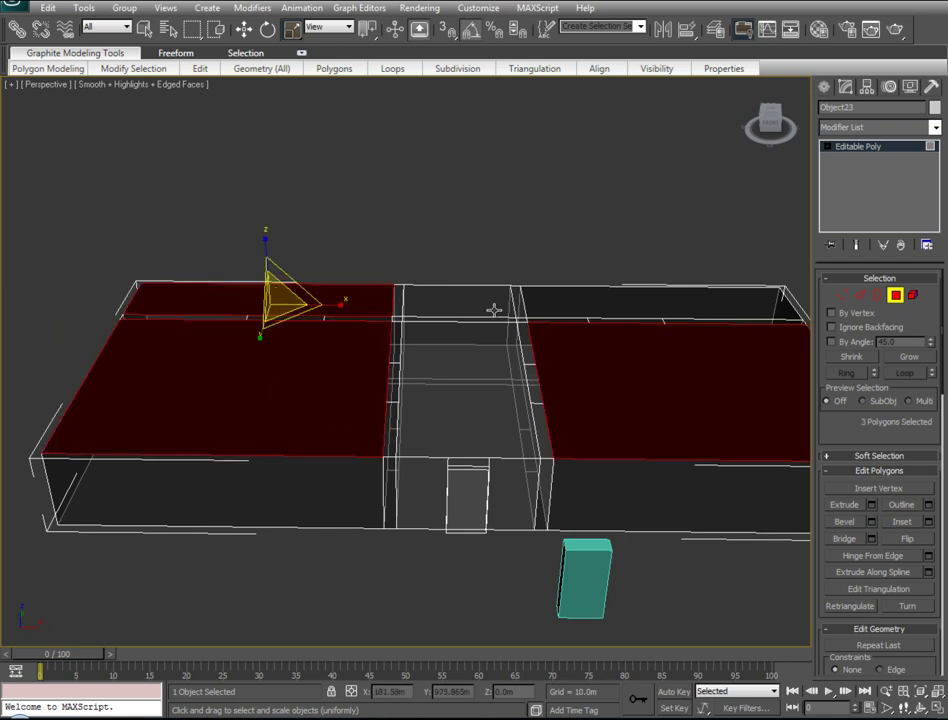
ctrl+click(662, 302)
ctrl+click(466, 296)
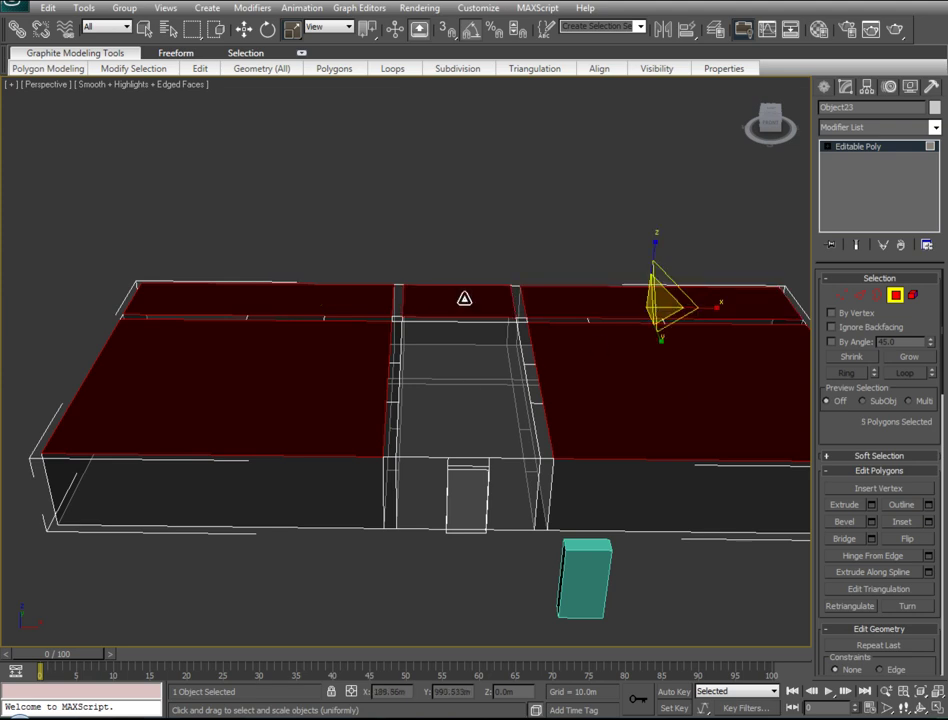
ctrl+click(460, 383)
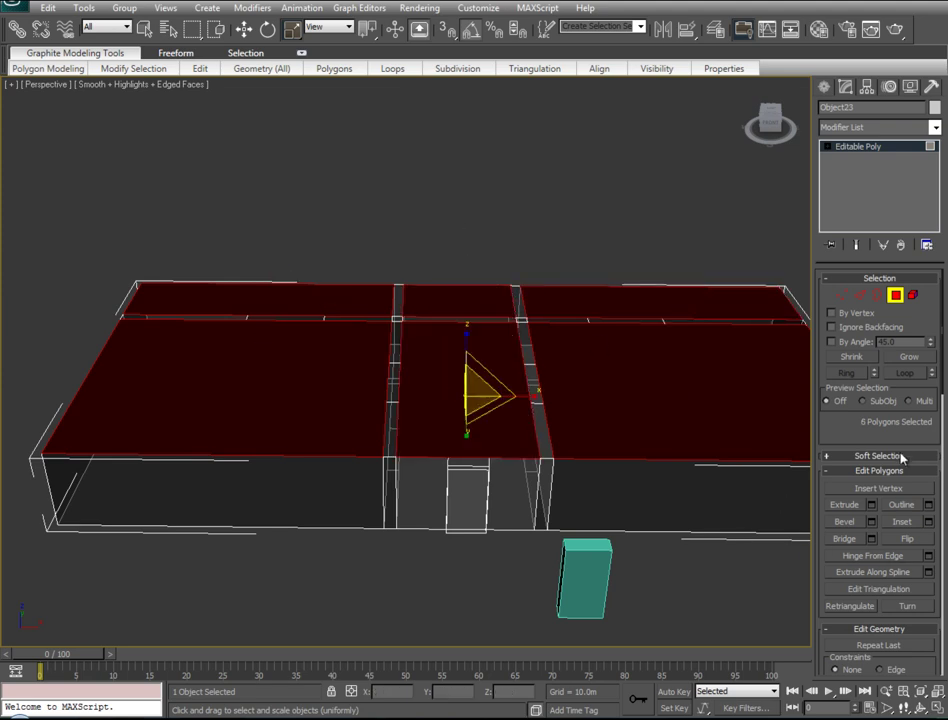
Hide the selected ceiling polygons with Hide Selected and look inside the rooms
scroll(902, 457, down, 3)
scroll(860, 410, down, 2)
scroll(890, 520, down, 3)
scroll(880, 550, down, 2)
scroll(865, 575, down, 1)
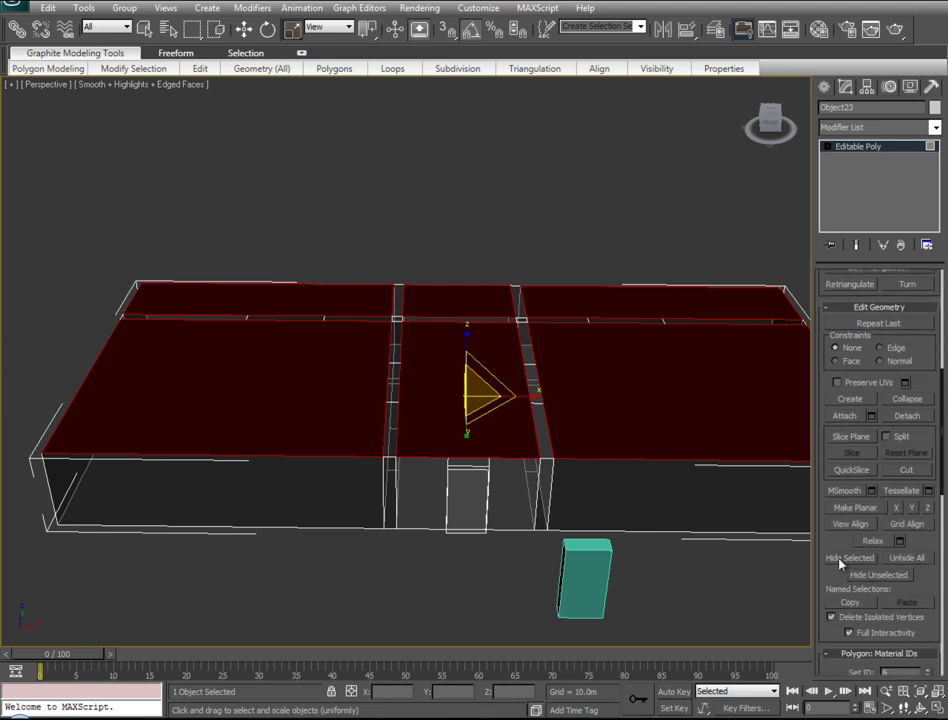
click(845, 558)
mouse_move(308, 431)
alt+middle_down()
mouse_move(430, 432)
mouse_move(339, 440)
alt+middle_up()
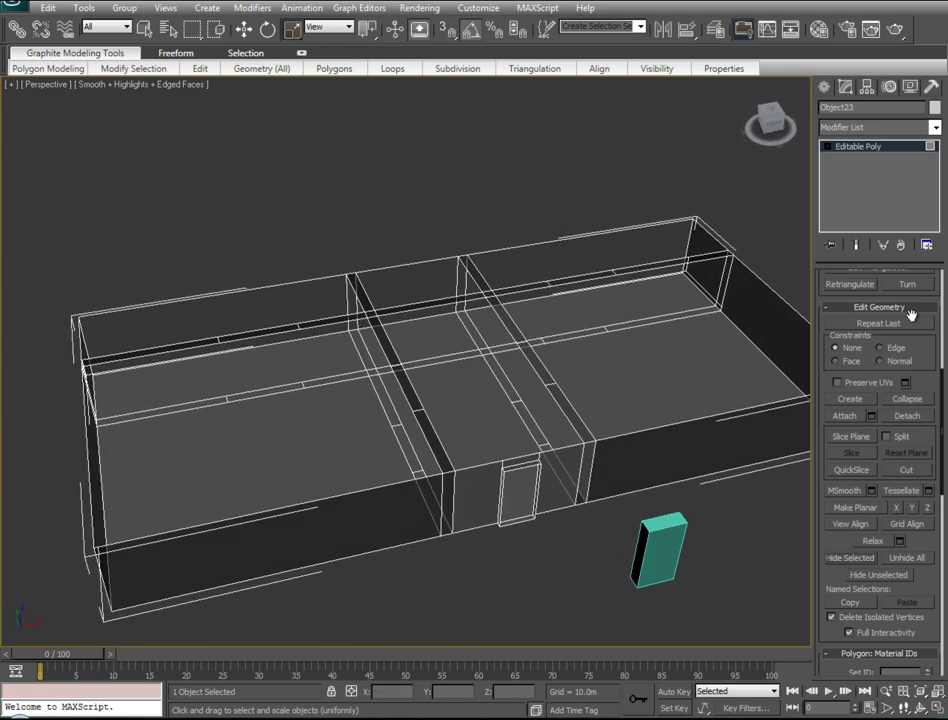
Add the remaining partition floor and wall strips, then extrude all ten at zero height
scroll(928, 293, up, 5)
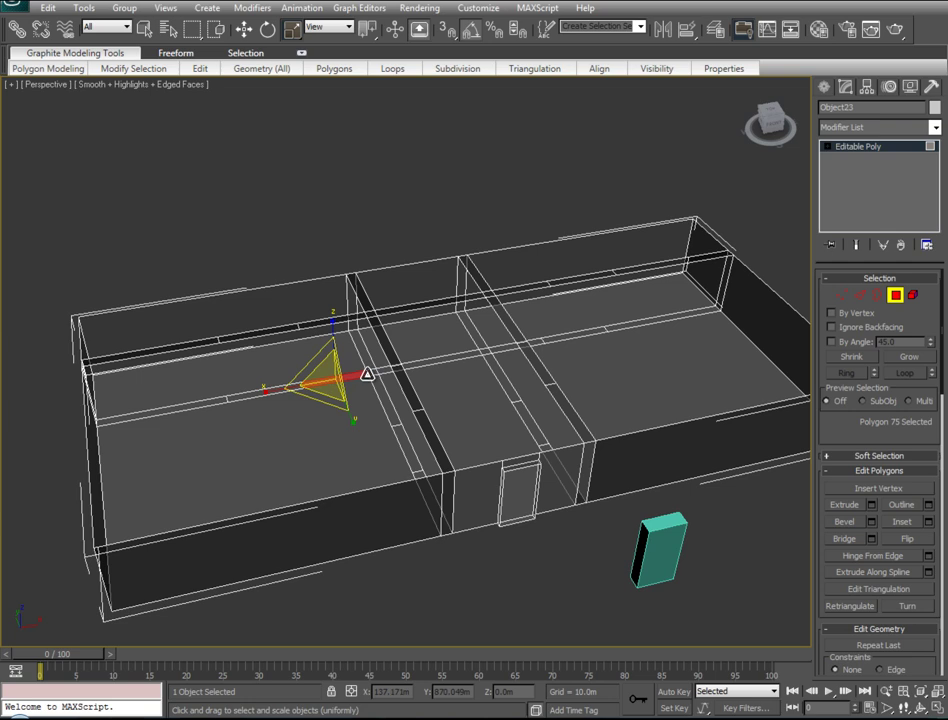
ctrl+click(374, 388)
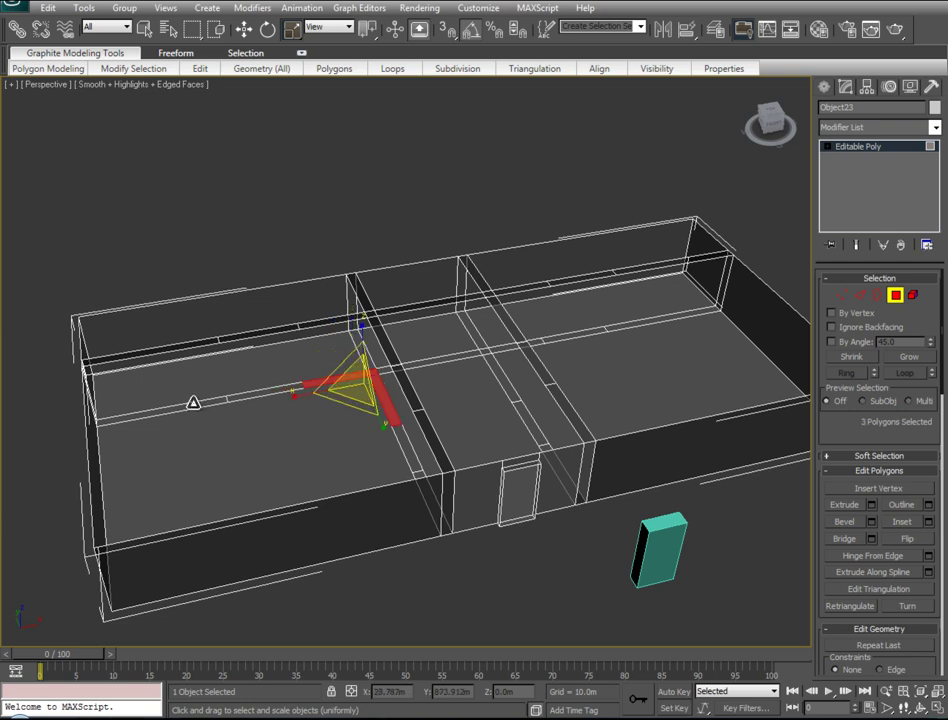
ctrl+click(193, 402)
ctrl+click(505, 346)
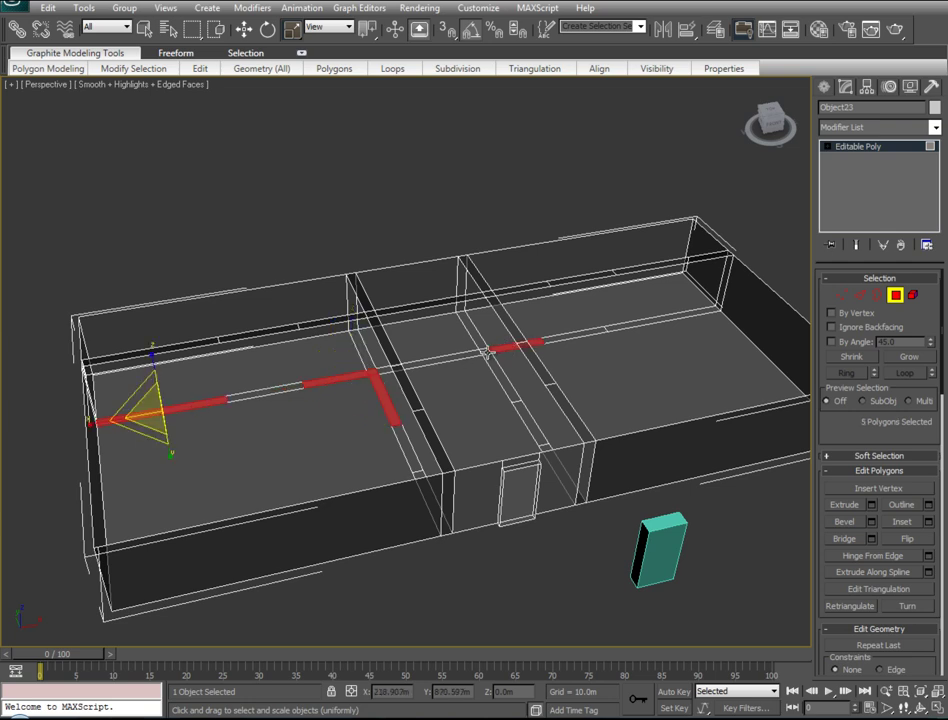
ctrl+click(500, 376)
ctrl+click(422, 472)
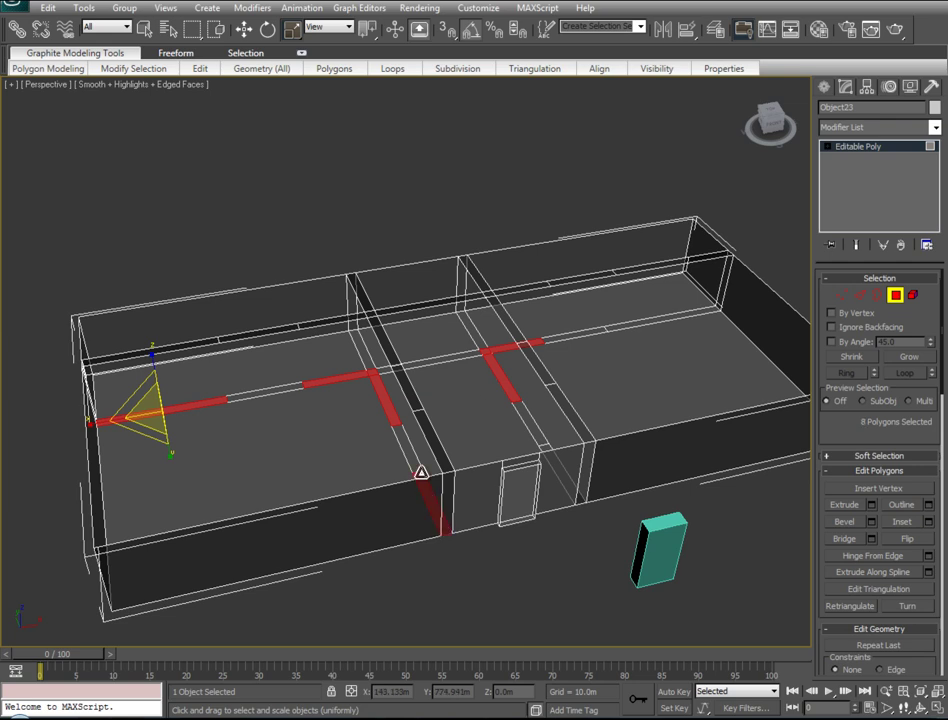
ctrl+click(541, 446)
ctrl+click(614, 327)
mouse_move(252, 438)
alt+middle_down()
mouse_move(324, 418)
mouse_move(533, 447)
alt+middle_up()
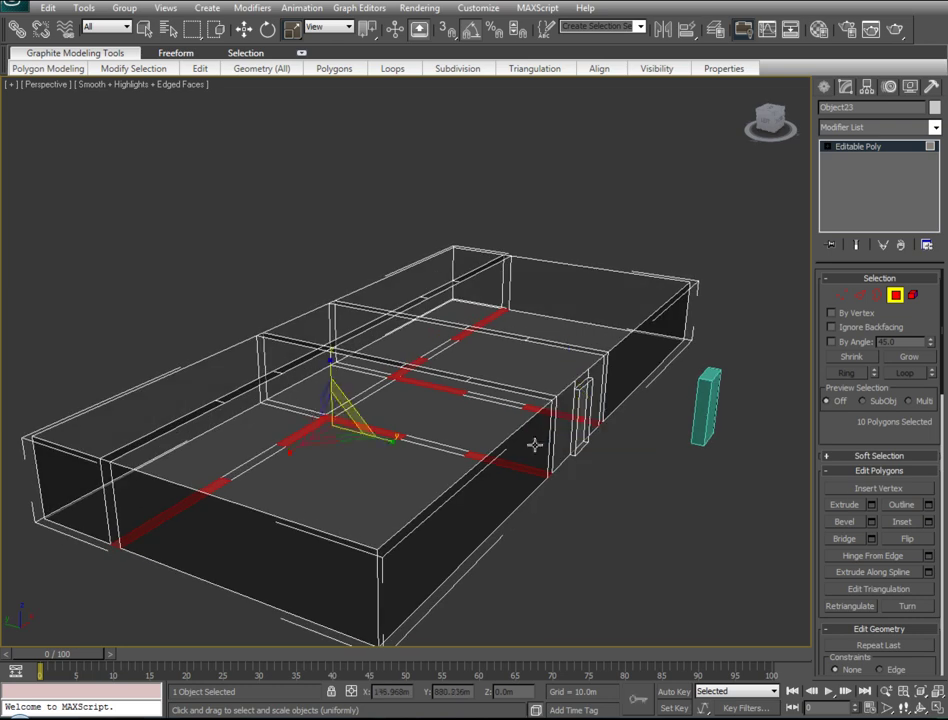
click(871, 505)
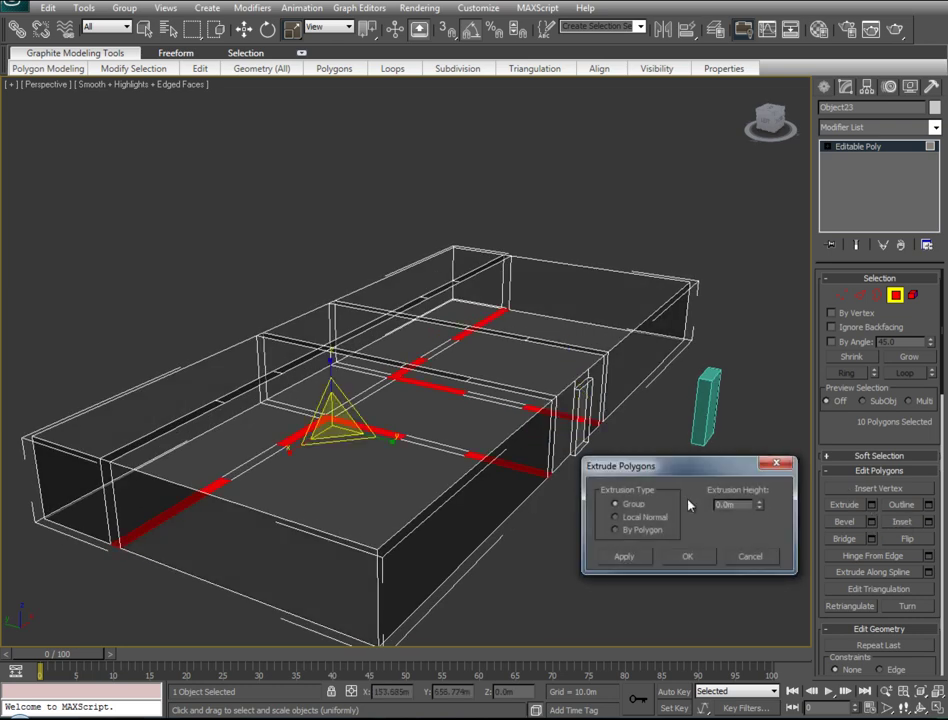
click(690, 557)
mouse_move(450, 420)
alt+middle_down()
mouse_move(332, 394)
mouse_move(400, 388)
alt+middle_up()
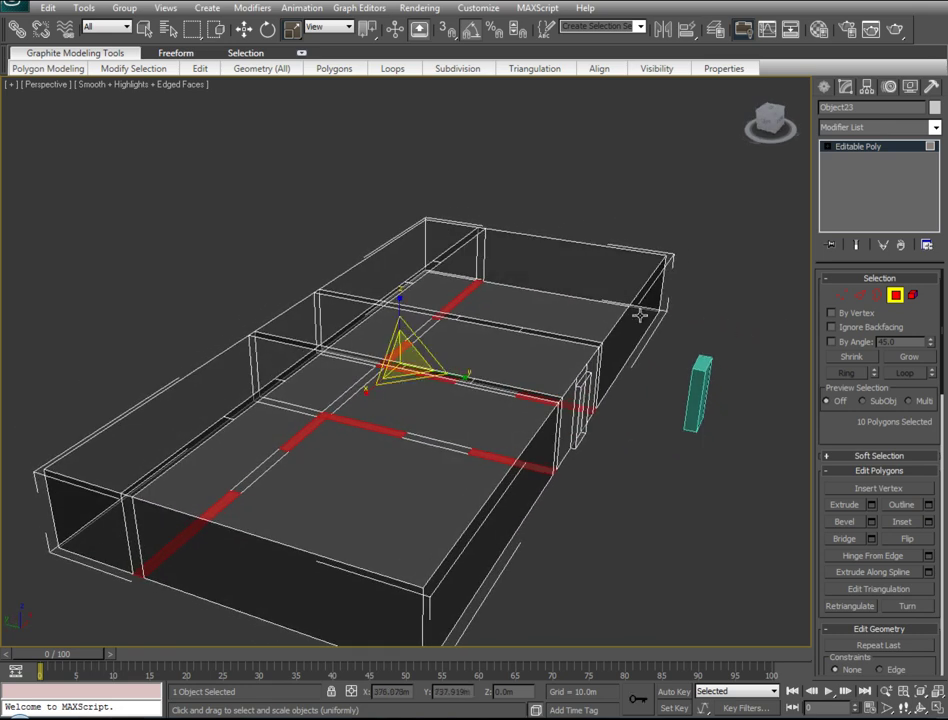
Select the vertical wall strip polygons around the room's walls
mouse_move(441, 399)
alt+middle_down()
mouse_move(677, 387)
mouse_move(407, 313)
alt+middle_up()
scroll(407, 313, up, 5)
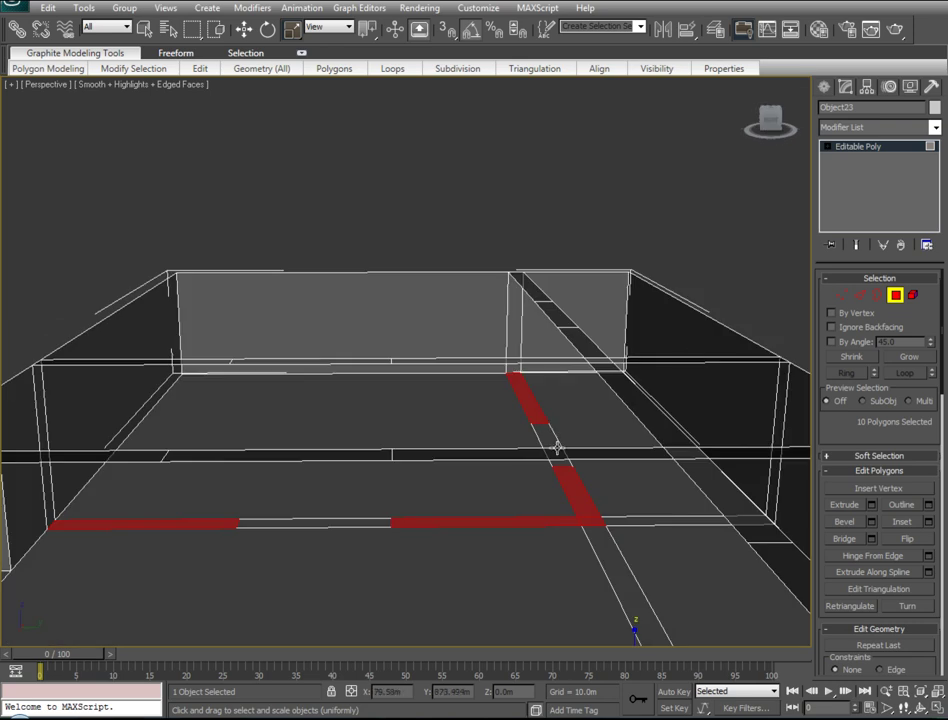
click(515, 313)
mouse_move(470, 370)
alt+middle_down()
mouse_move(419, 390)
mouse_move(368, 387)
mouse_move(341, 374)
mouse_move(324, 300)
alt+middle_up()
ctrl+click(322, 324)
ctrl+click(324, 290)
mouse_move(410, 370)
alt+middle_down()
mouse_move(327, 373)
mouse_move(444, 457)
mouse_move(375, 449)
mouse_move(537, 342)
alt+middle_up()
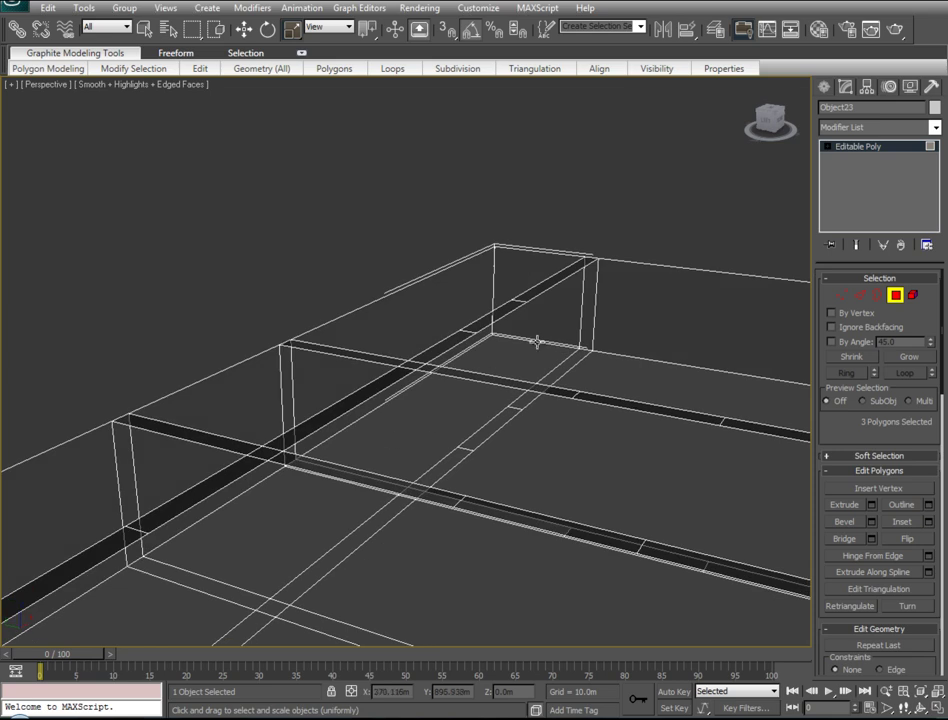
ctrl+click(591, 300)
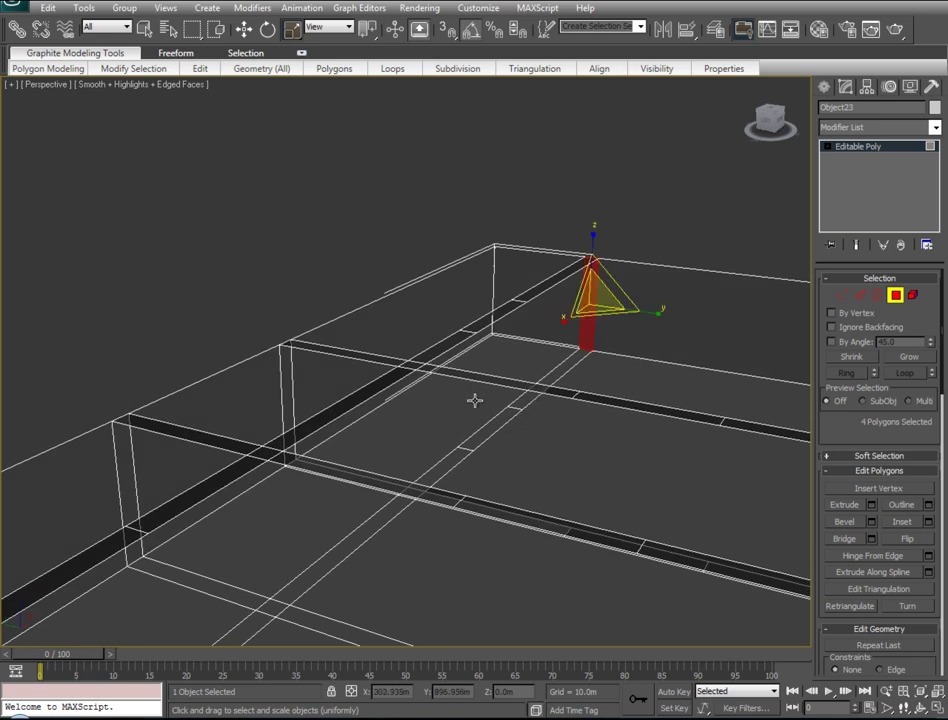
mouse_move(513, 396)
alt+middle_down()
mouse_move(324, 395)
mouse_move(506, 436)
mouse_move(546, 375)
mouse_move(652, 424)
mouse_move(600, 405)
alt+middle_up()
ctrl+click(434, 353)
ctrl+click(218, 396)
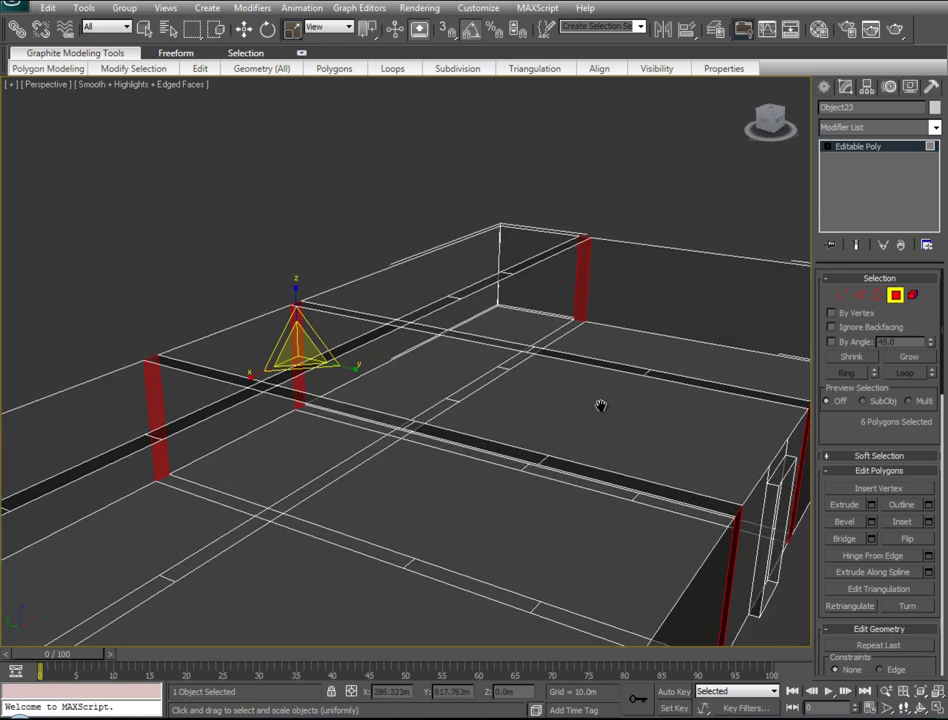
Clear the selection and select the eight partition strip segments instead
click(576, 407)
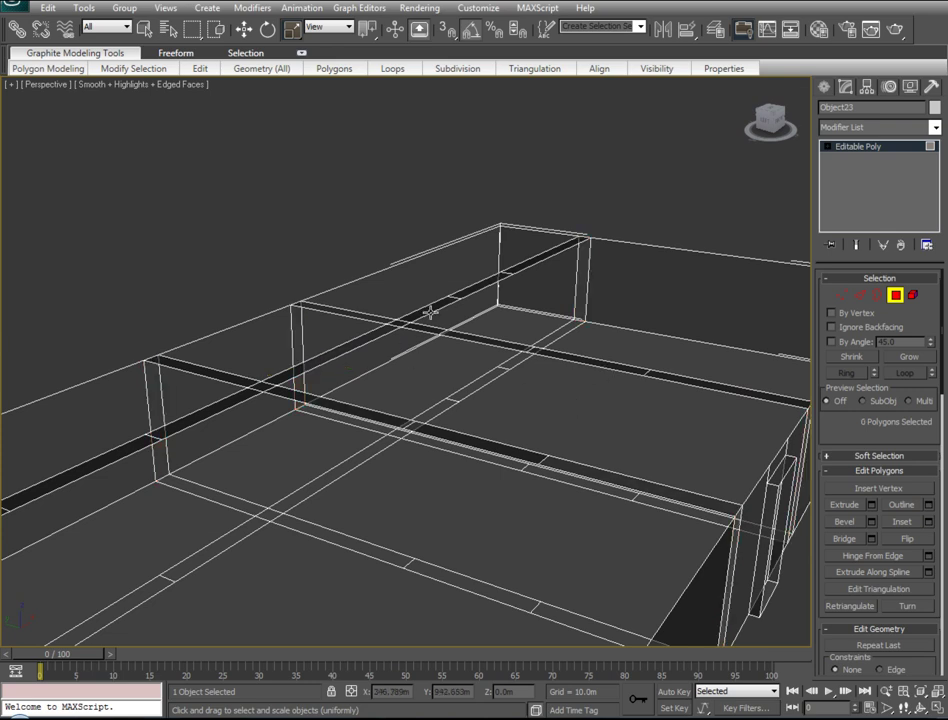
click(521, 264)
ctrl+click(432, 302)
ctrl+click(400, 322)
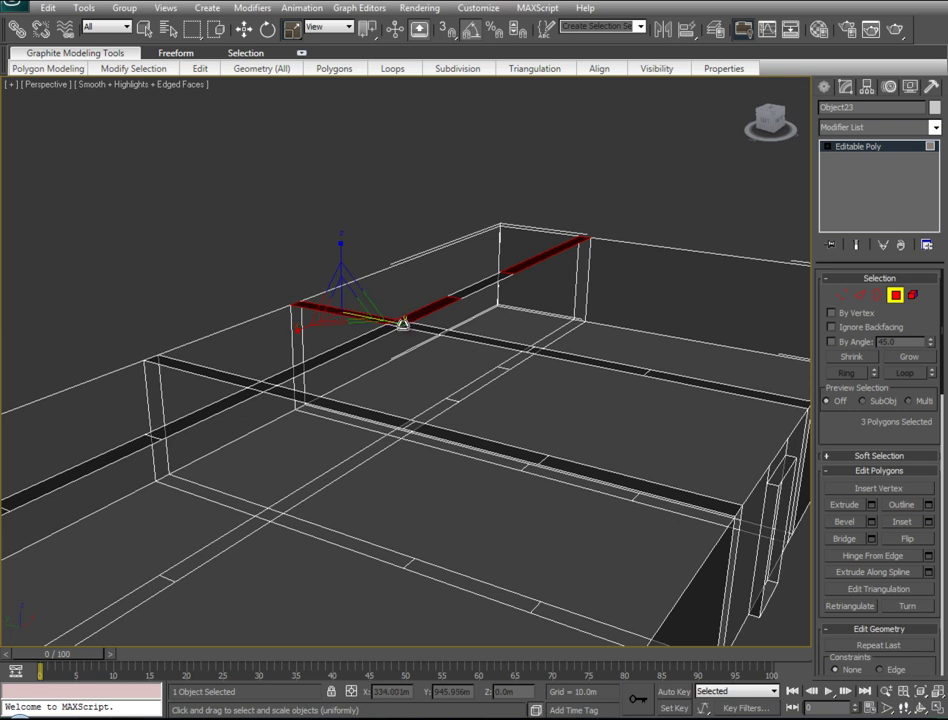
ctrl+click(416, 326)
ctrl+click(396, 324)
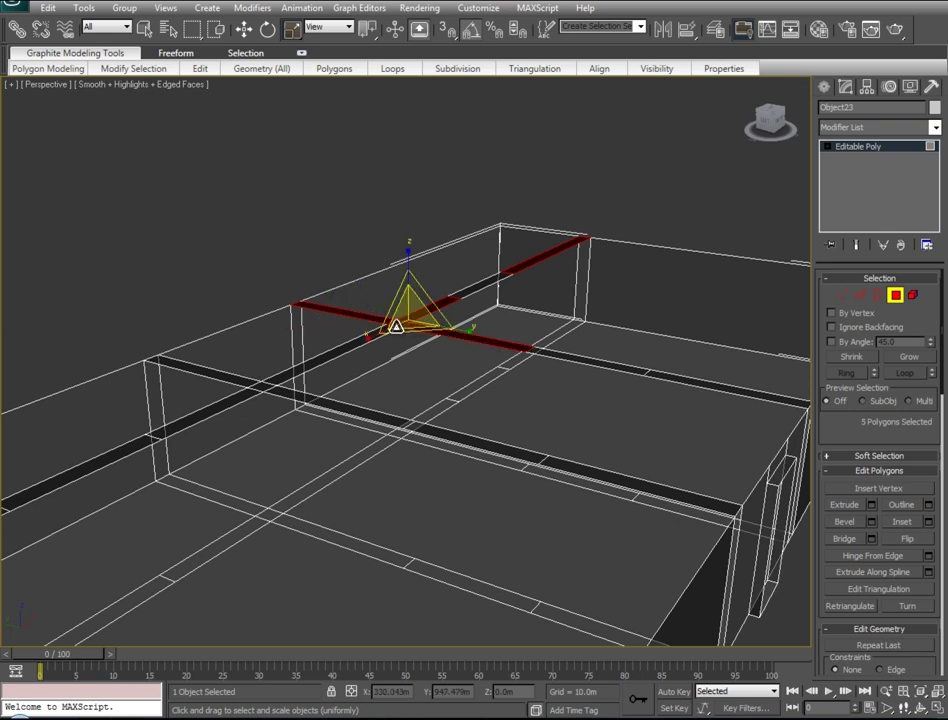
ctrl+click(345, 344)
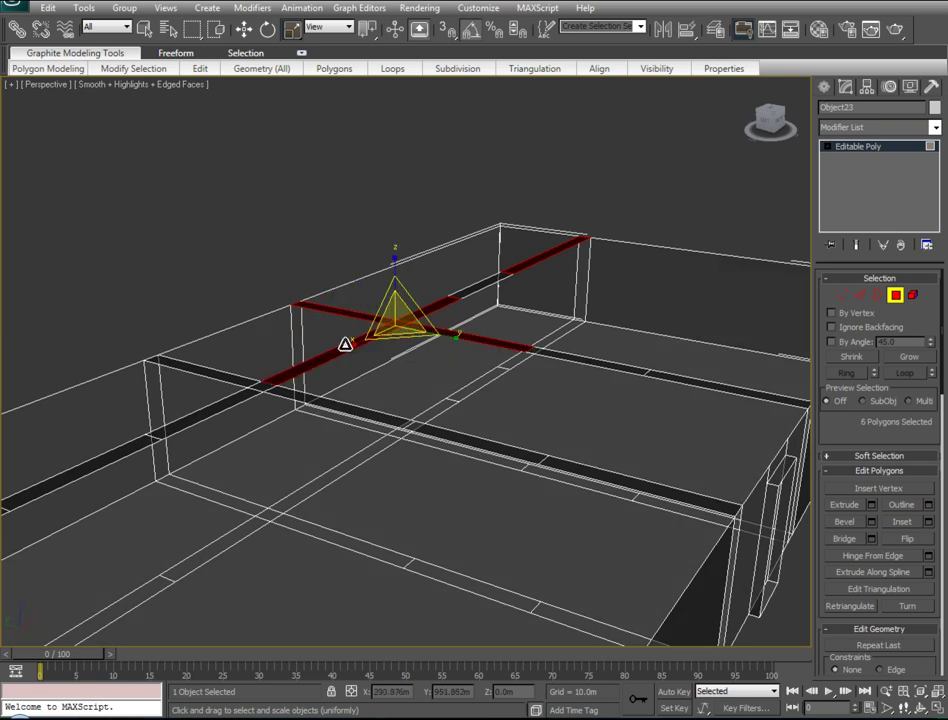
ctrl+click(666, 374)
ctrl+click(598, 473)
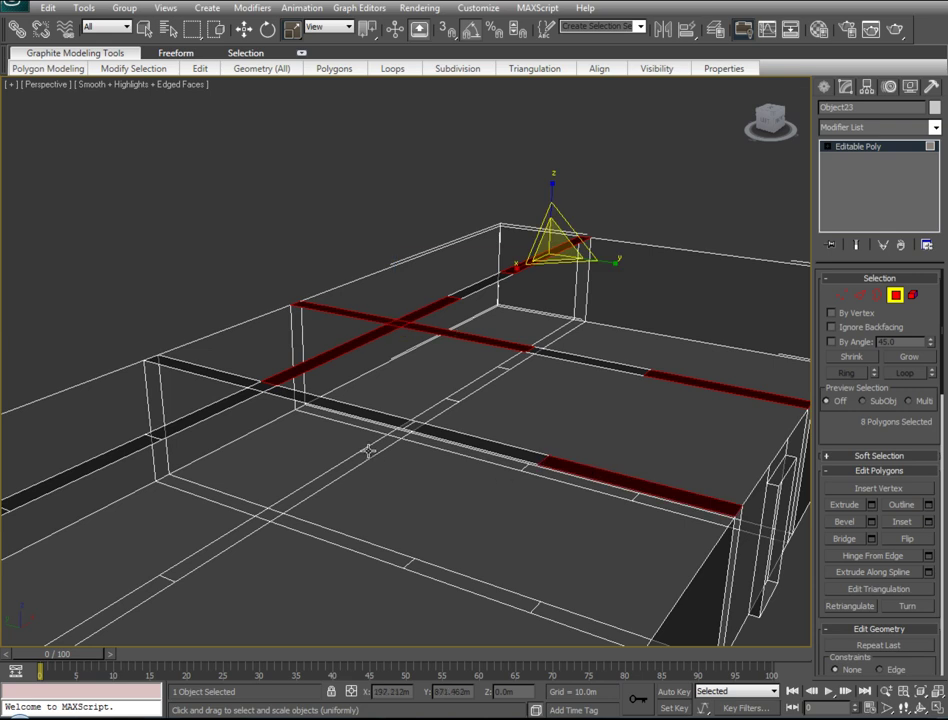
Select the strip polygons along the wall line and delete them, leaving open slots
ctrl+click(330, 410)
alt+middle_drag(330, 410, 340, 390)
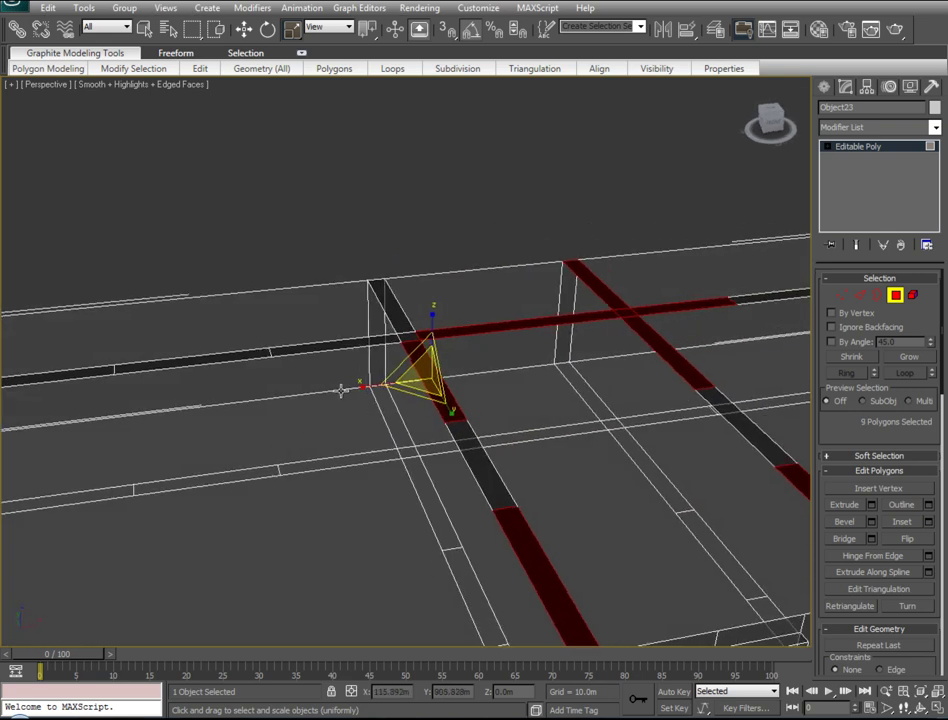
ctrl+click(406, 340)
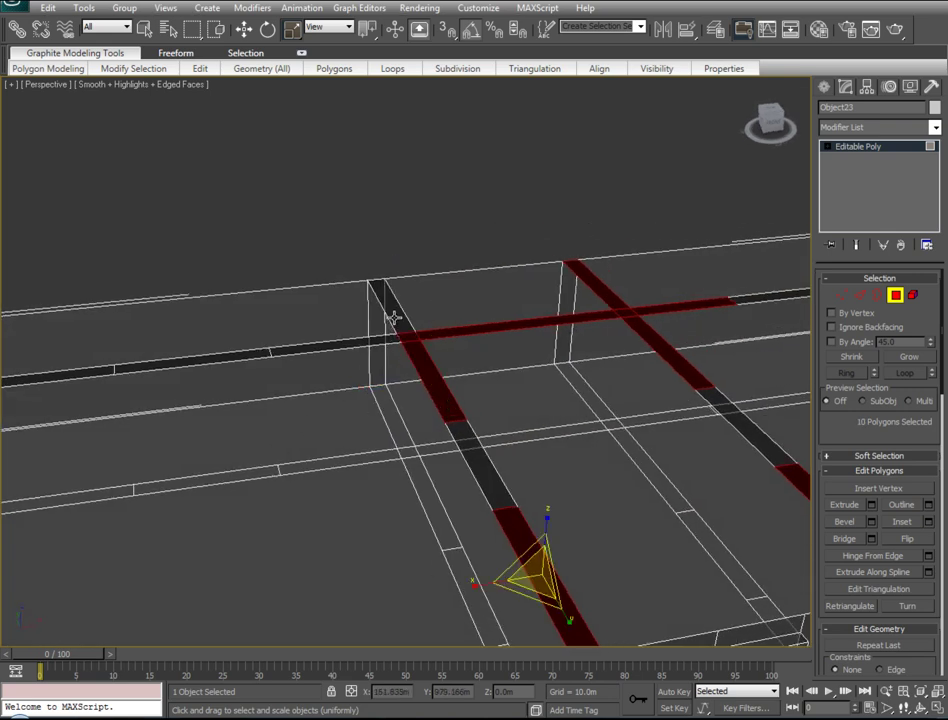
ctrl+click(390, 316)
ctrl+click(370, 342)
mouse_move(321, 382)
alt+middle_down()
mouse_move(415, 392)
mouse_move(379, 351)
alt+middle_up()
ctrl+click(360, 334)
alt+middle_drag(341, 439, 460, 447)
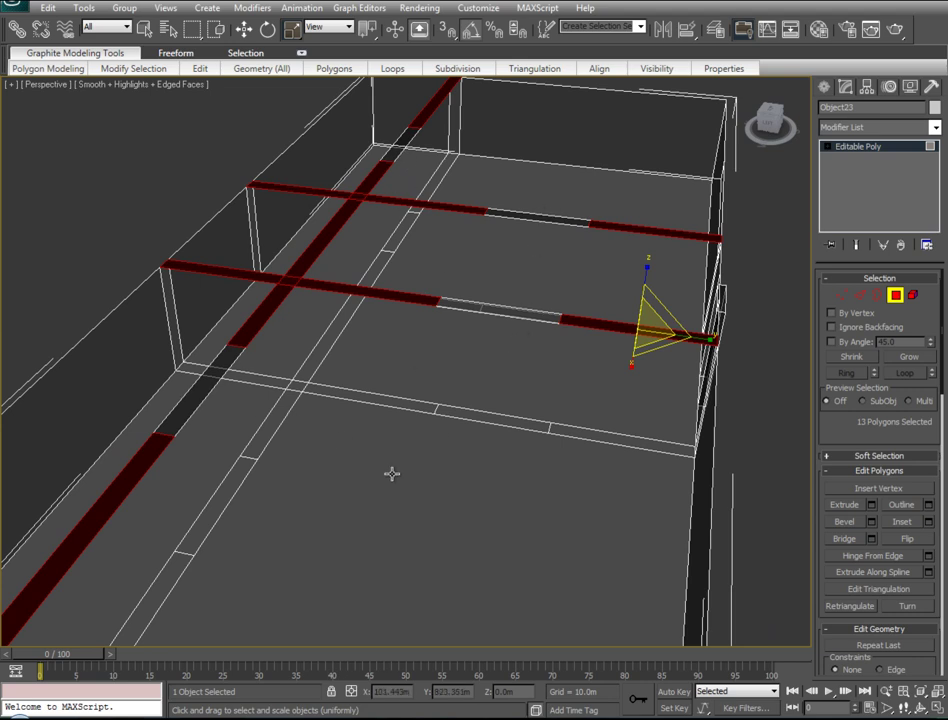
key(Delete)
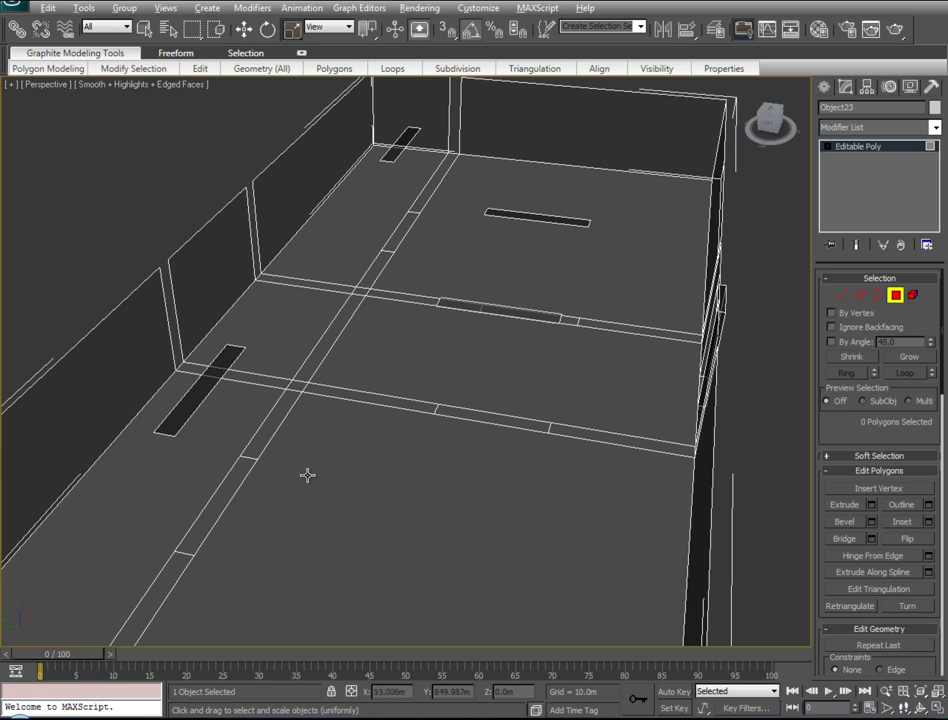
Select the wall-line floor strips, intersection and lower-left strip, dropping the stray upper strip
scroll(315, 480, up, 3)
mouse_move(322, 489)
middle_down()
mouse_move(391, 356)
mouse_move(378, 401)
middle_up()
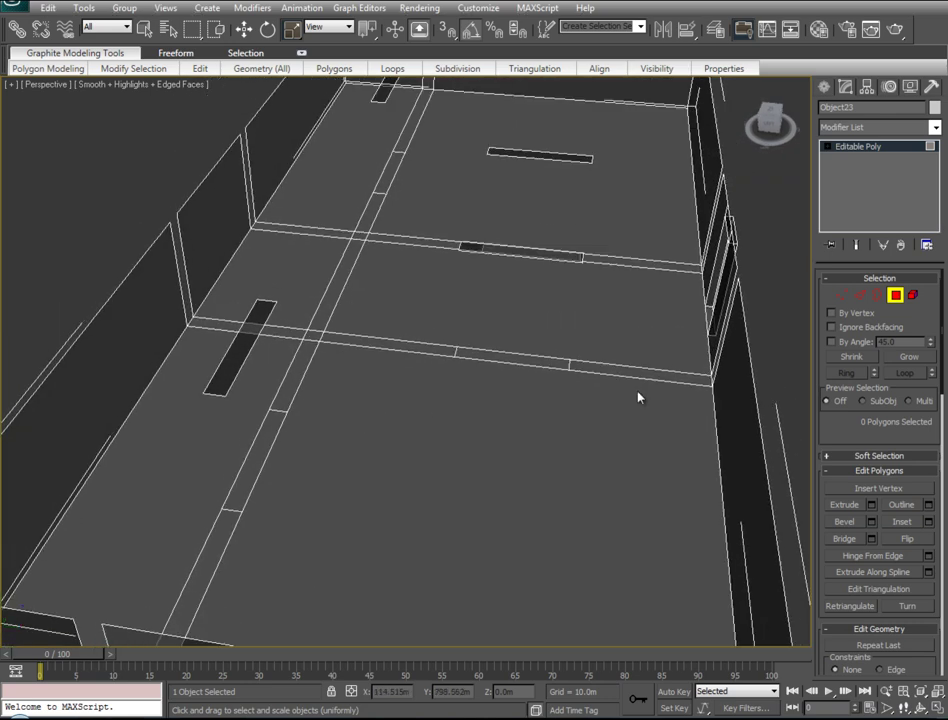
click(675, 371)
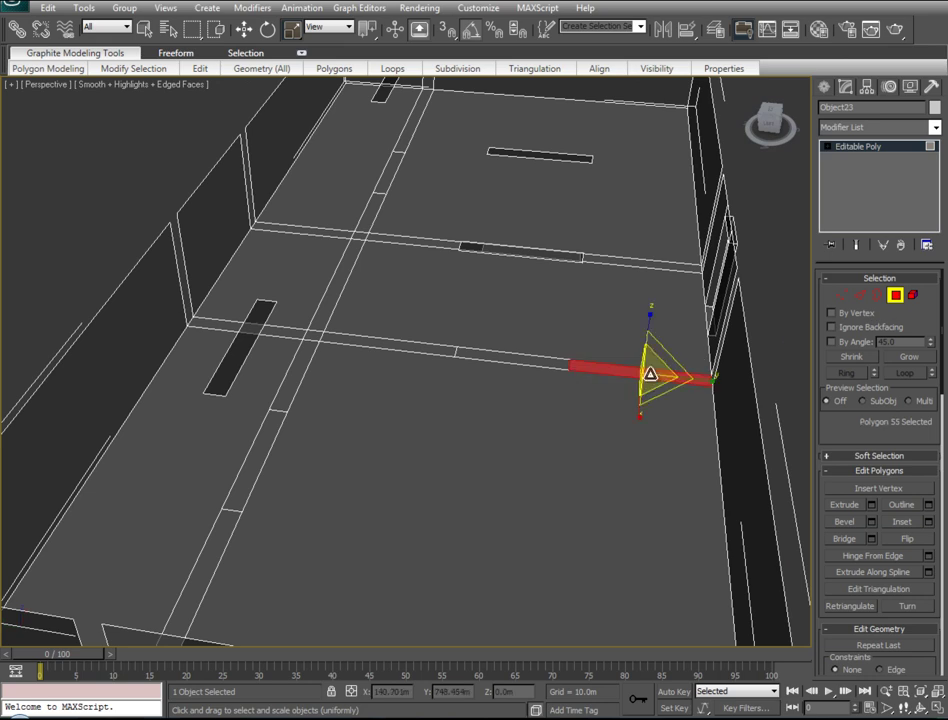
ctrl+click(363, 337)
ctrl+click(322, 336)
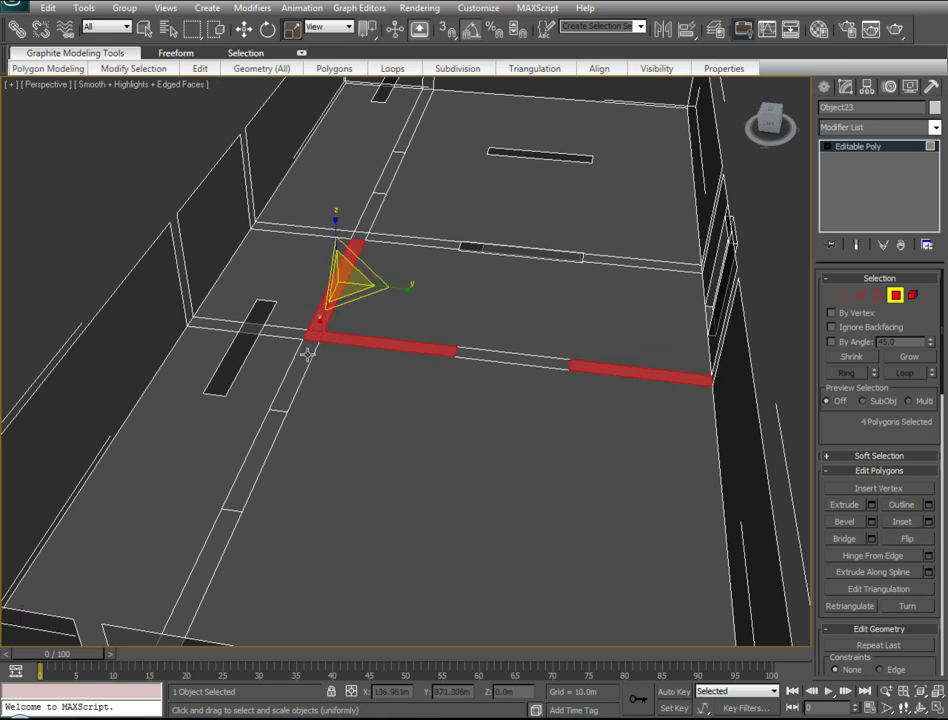
ctrl+click(290, 382)
ctrl+click(345, 262)
alt+click(338, 284)
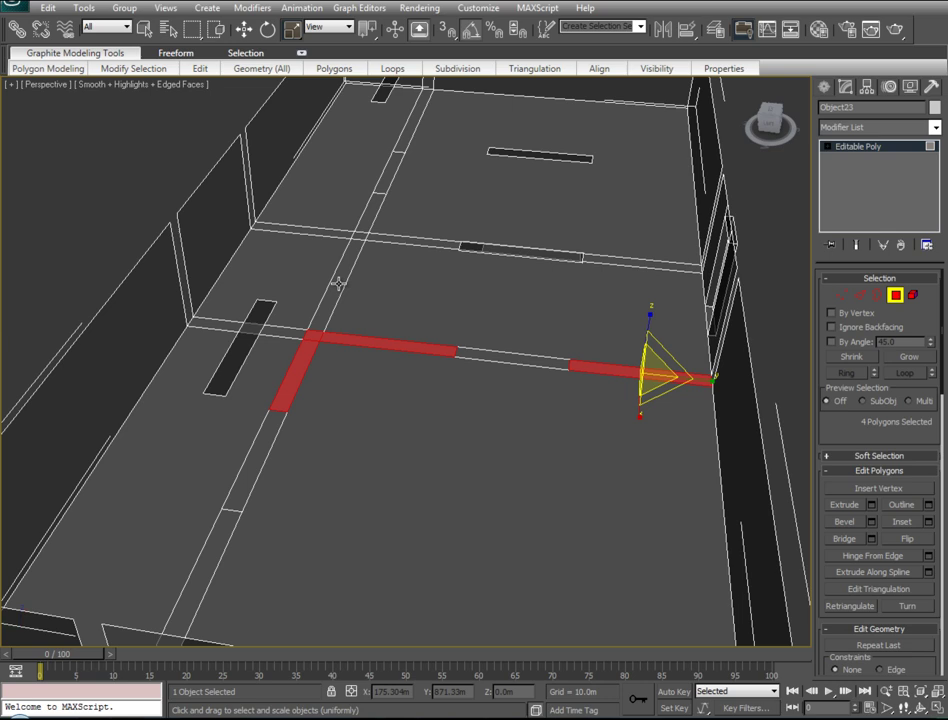
Add the upper intersection, right, top and lower-left strip polygons, removing one extra
ctrl+click(363, 236)
ctrl+click(470, 247)
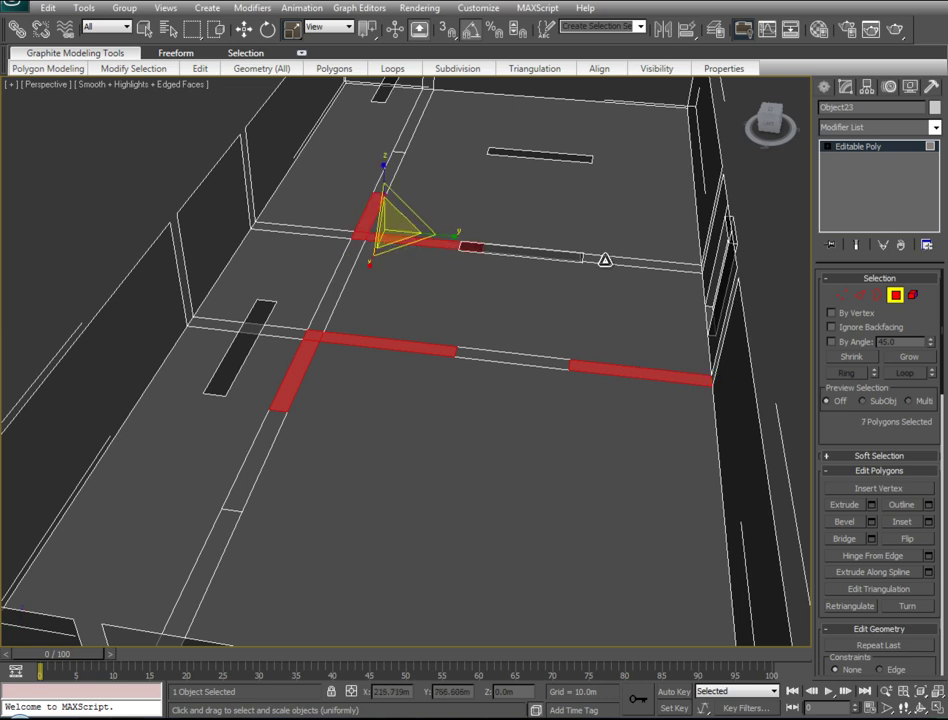
ctrl+click(605, 260)
ctrl+click(404, 135)
ctrl+click(250, 478)
ctrl+click(224, 526)
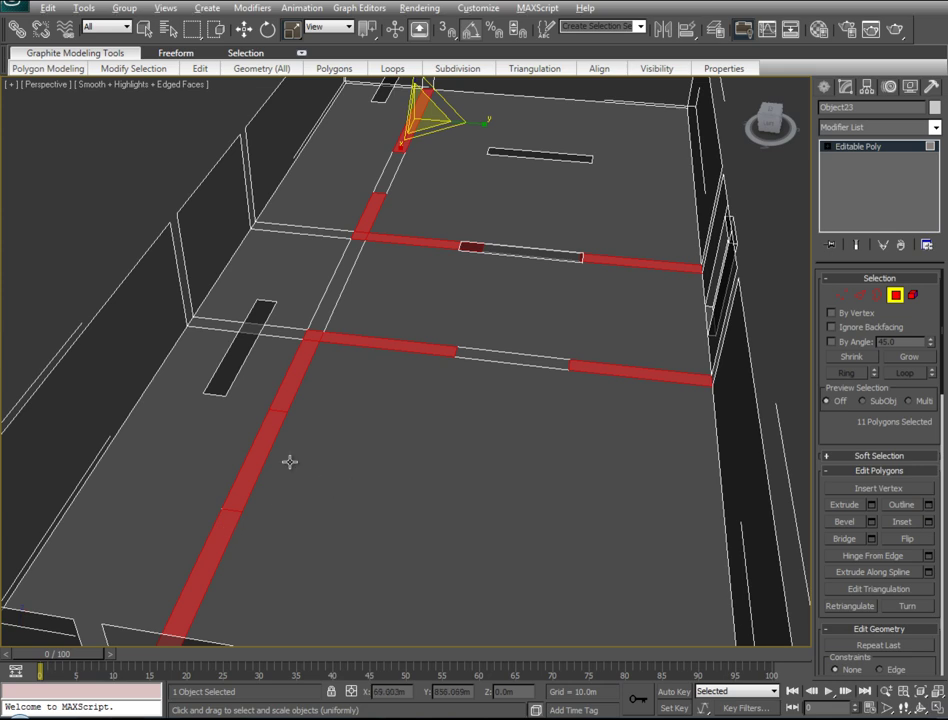
alt+click(256, 451)
mouse_move(334, 470)
alt+middle_down()
mouse_move(375, 470)
mouse_move(349, 467)
alt+middle_up()
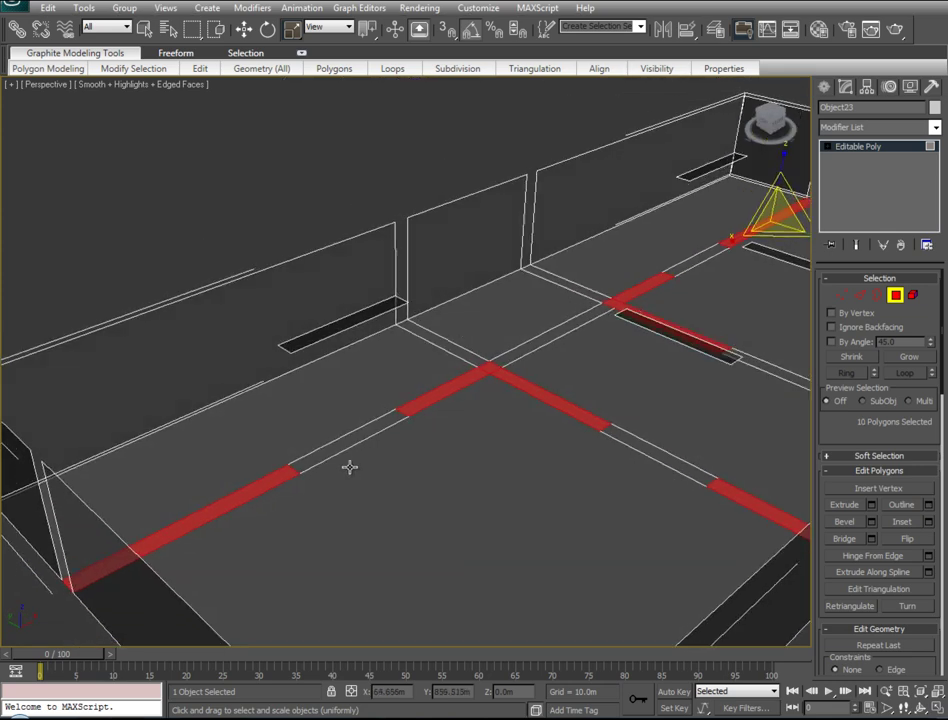
scroll(340, 468, down, 5)
Move the selected strips up along Z into full-height walls, then clear the selection
right_click(599, 328)
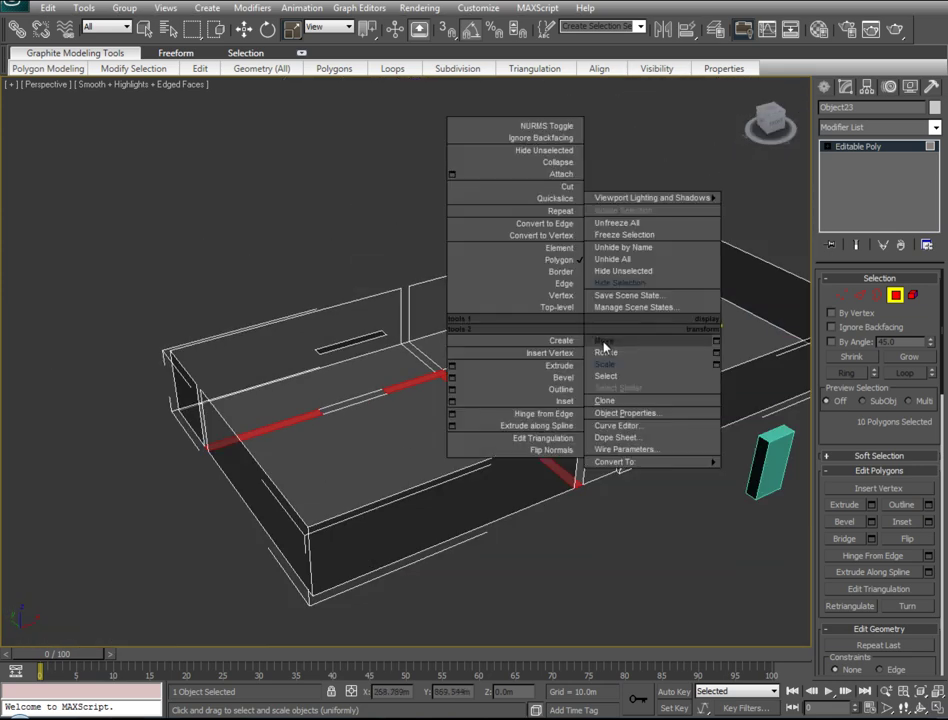
click(610, 343)
drag(670, 245, 669, 190)
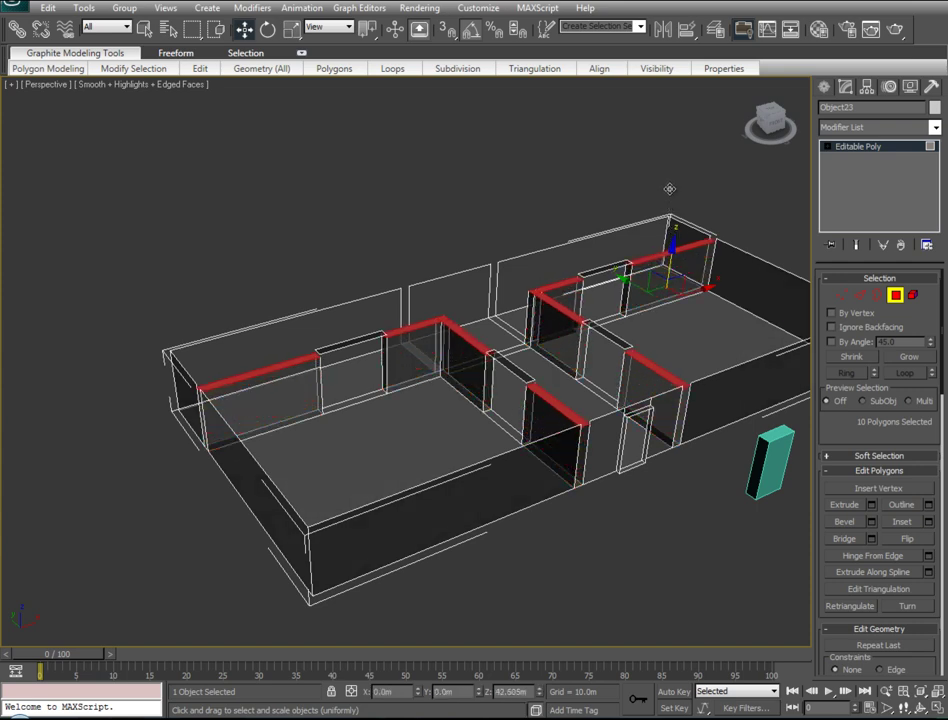
scroll(508, 307, up, 6)
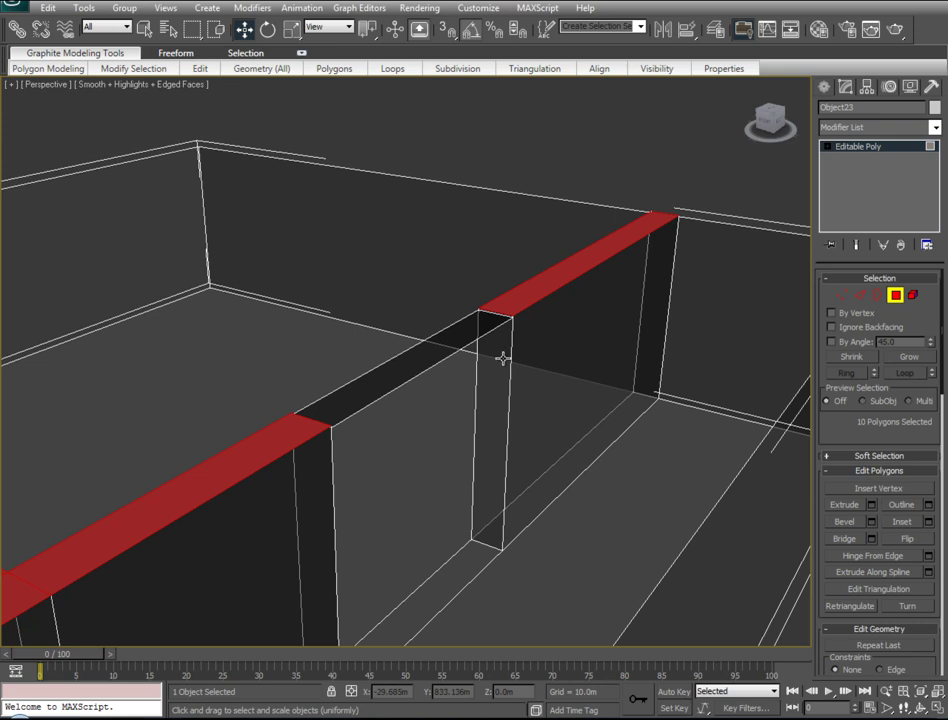
key(ctrl+d)
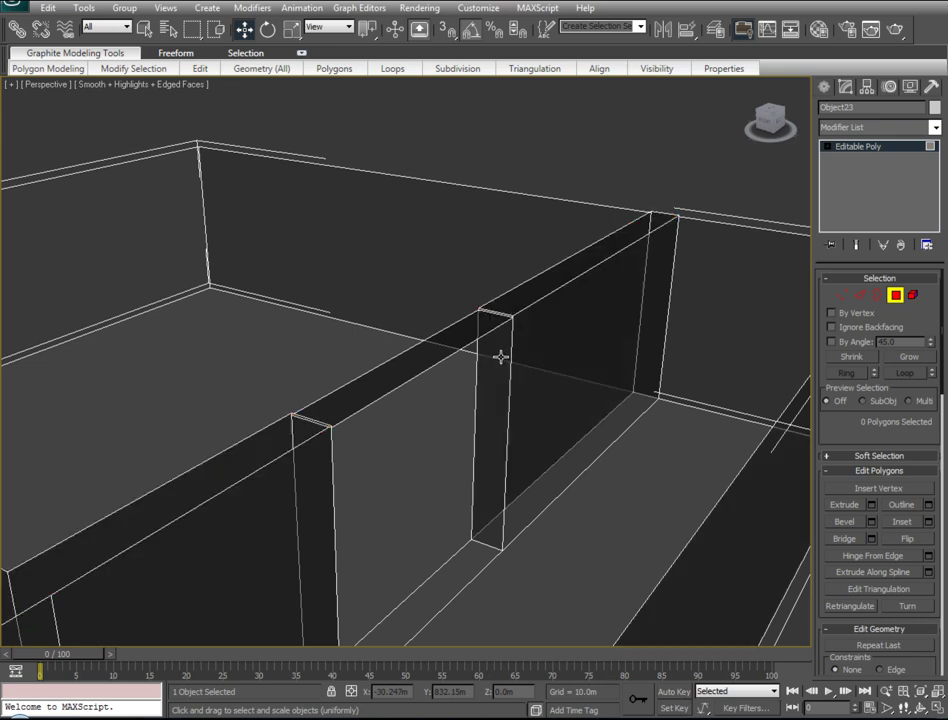
mouse_move(455, 423)
alt+middle_down()
mouse_move(626, 440)
mouse_move(364, 455)
mouse_move(453, 449)
mouse_move(403, 457)
alt+middle_up()
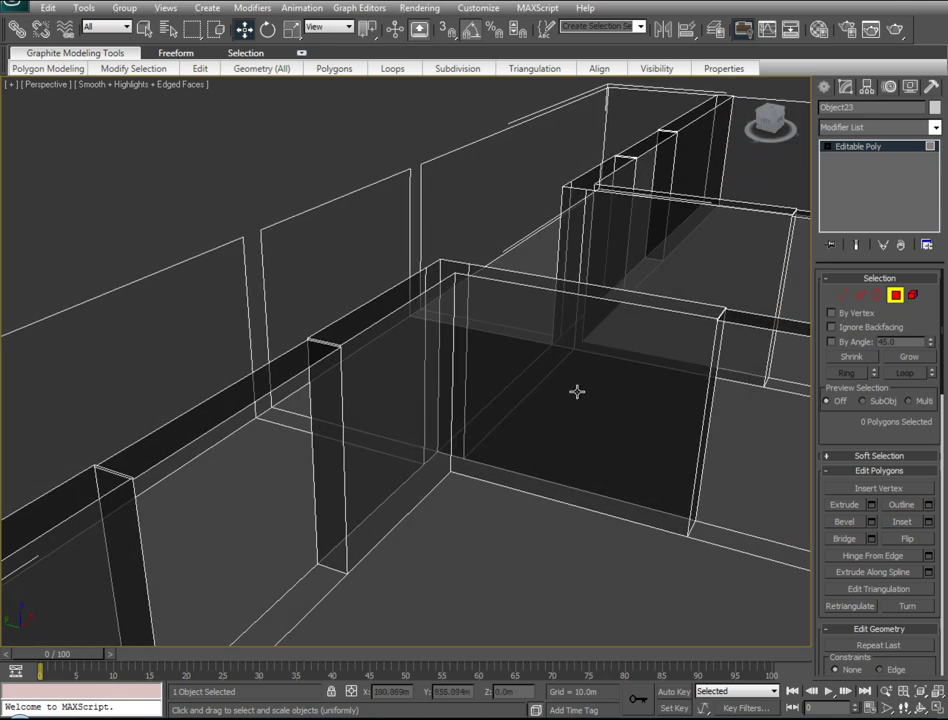
In Front view and Vertex mode, box-select the top row of wall vertices
key(f)
middle_drag(635, 360, 508, 360)
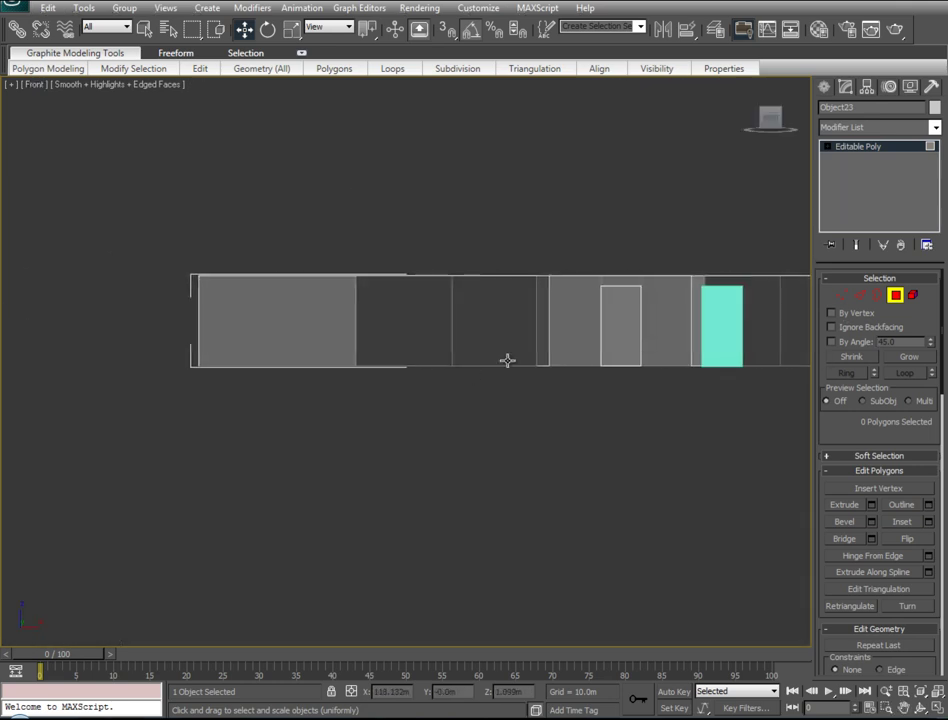
click(842, 295)
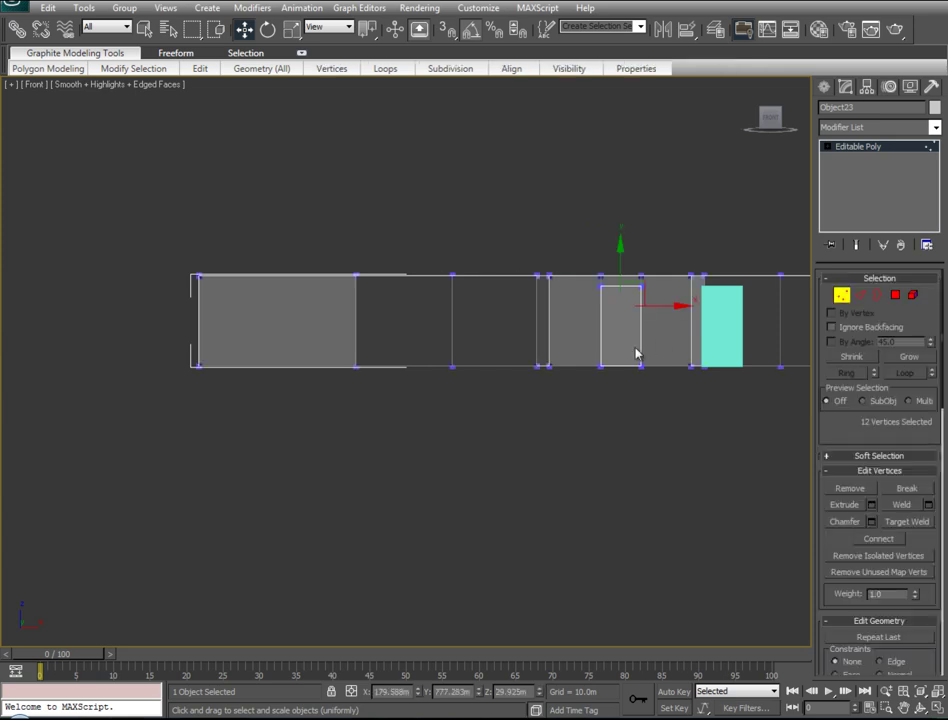
middle_drag(637, 353, 491, 353)
scroll(705, 333, down, 2)
drag(787, 292, 144, 313)
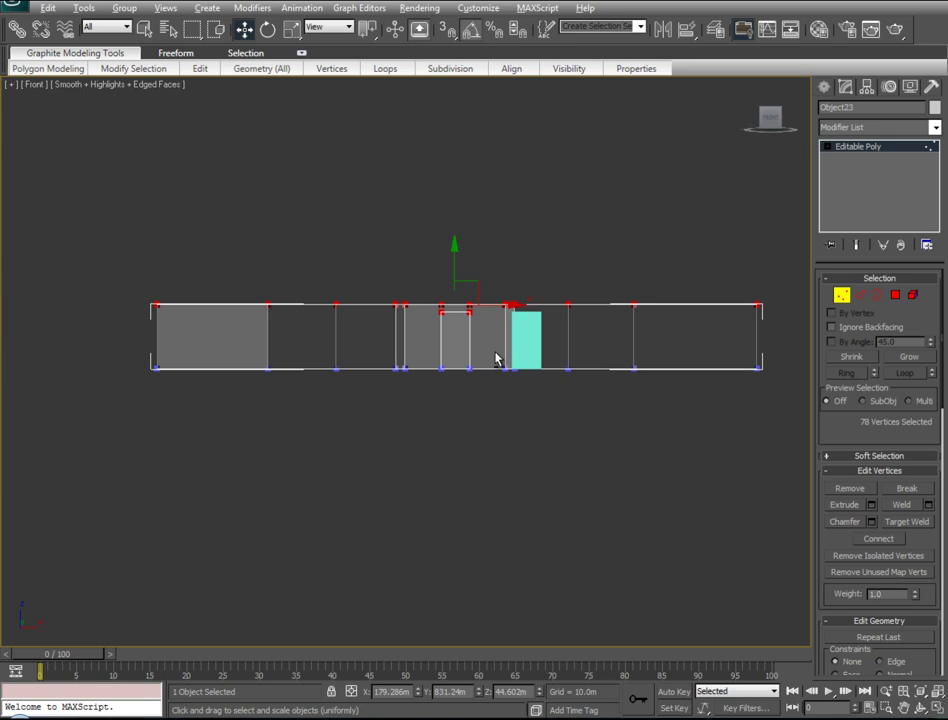
scroll(448, 352, up, 5)
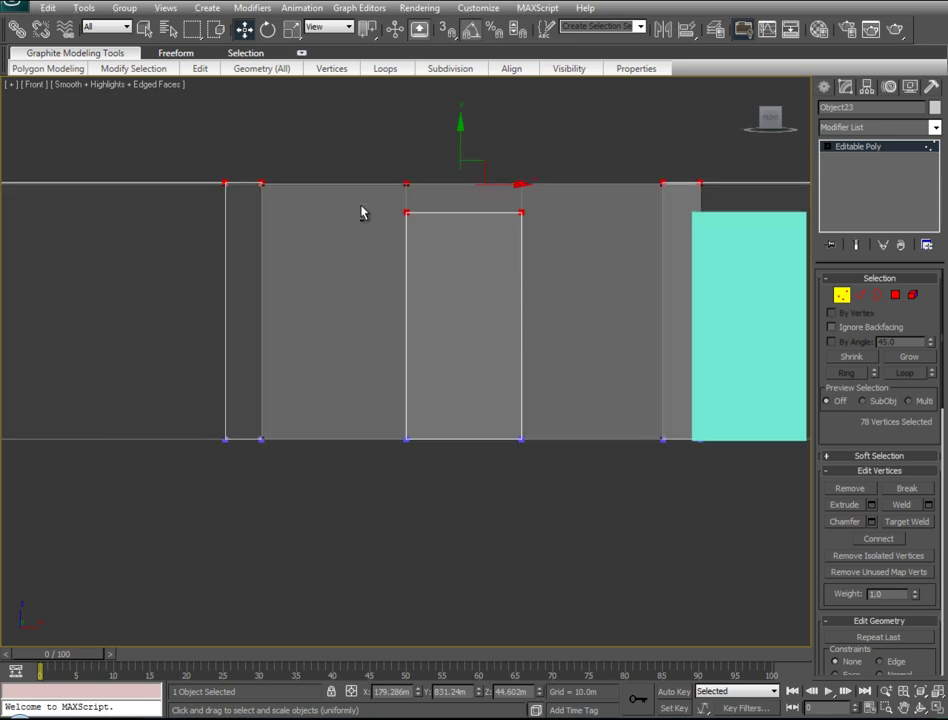
middle_drag(480, 281, 480, 430)
scroll(486, 422, down, 3)
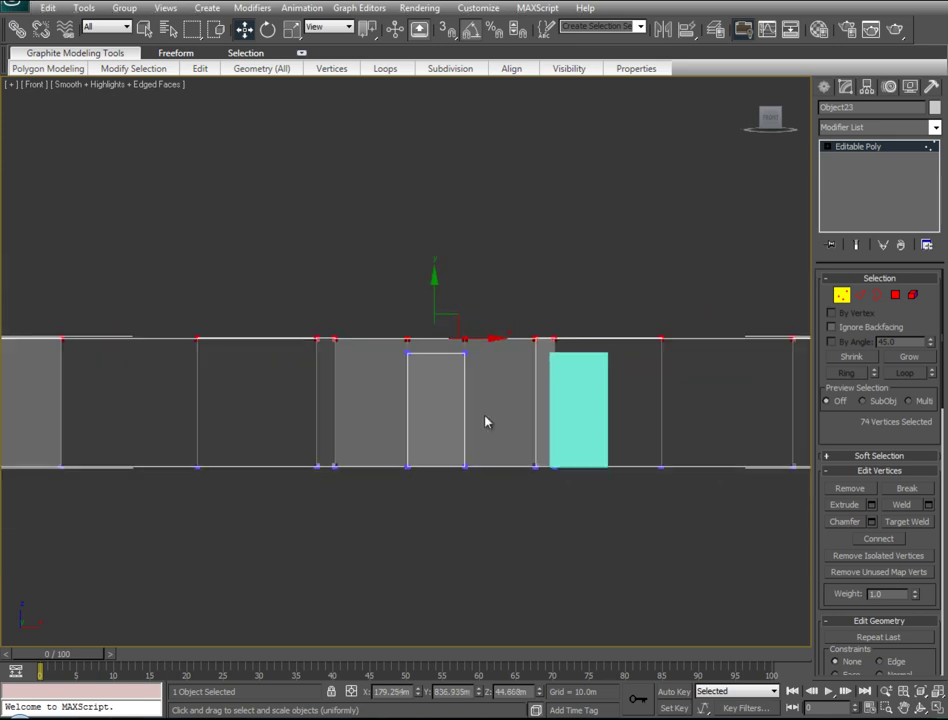
scroll(430, 419, down, 1)
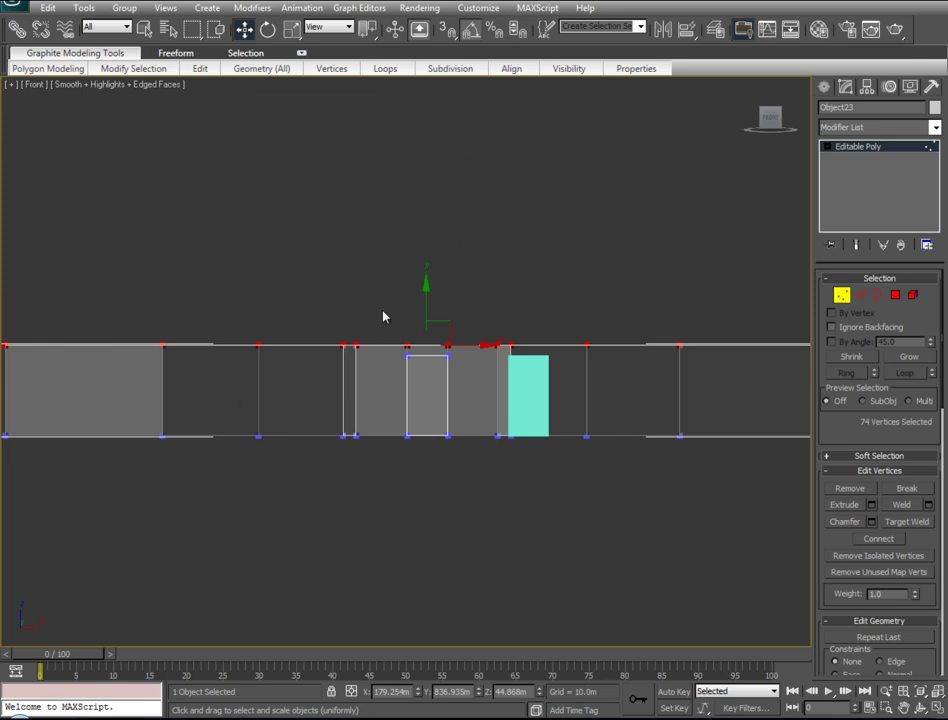
Scale the top vertices to Y 0 to level them, then return to Perspective
right_click(383, 316)
drag(424, 276, 611, 697)
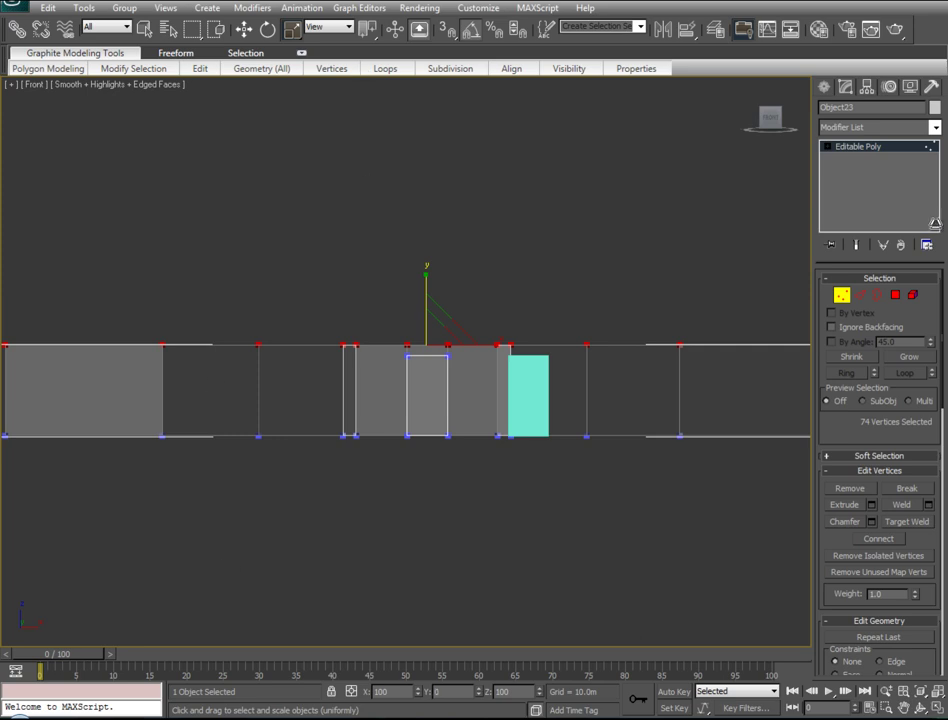
key(p)
mouse_move(487, 318)
alt+middle_down()
mouse_move(527, 267)
mouse_move(461, 311)
mouse_move(391, 328)
alt+middle_up()
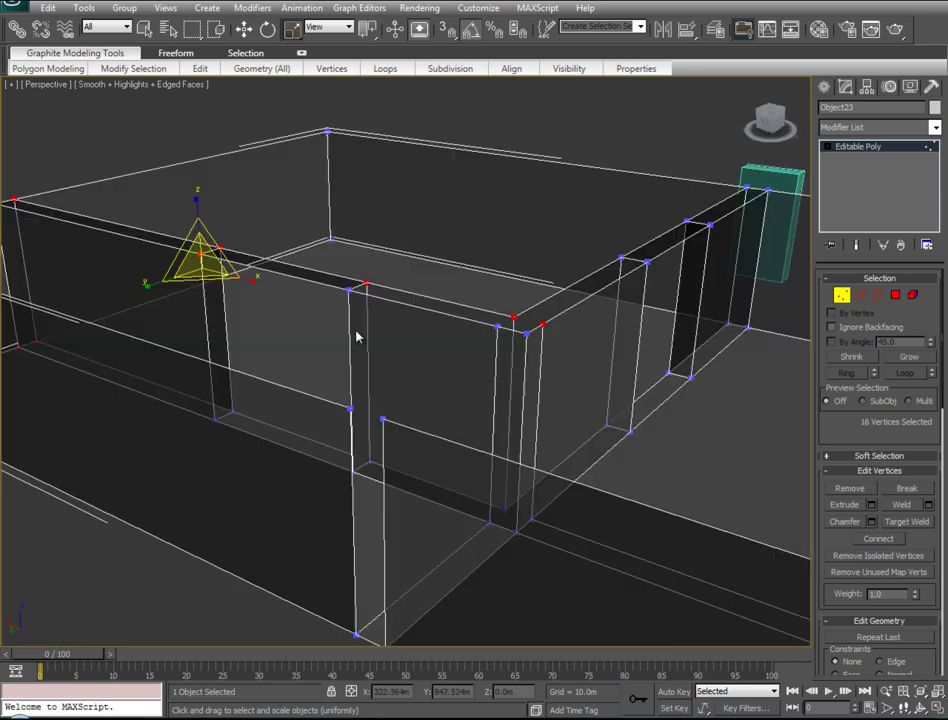
Add every wall-top corner vertex to the selection, then exit Vertex mode
ctrl+drag(705, 172, 781, 217)
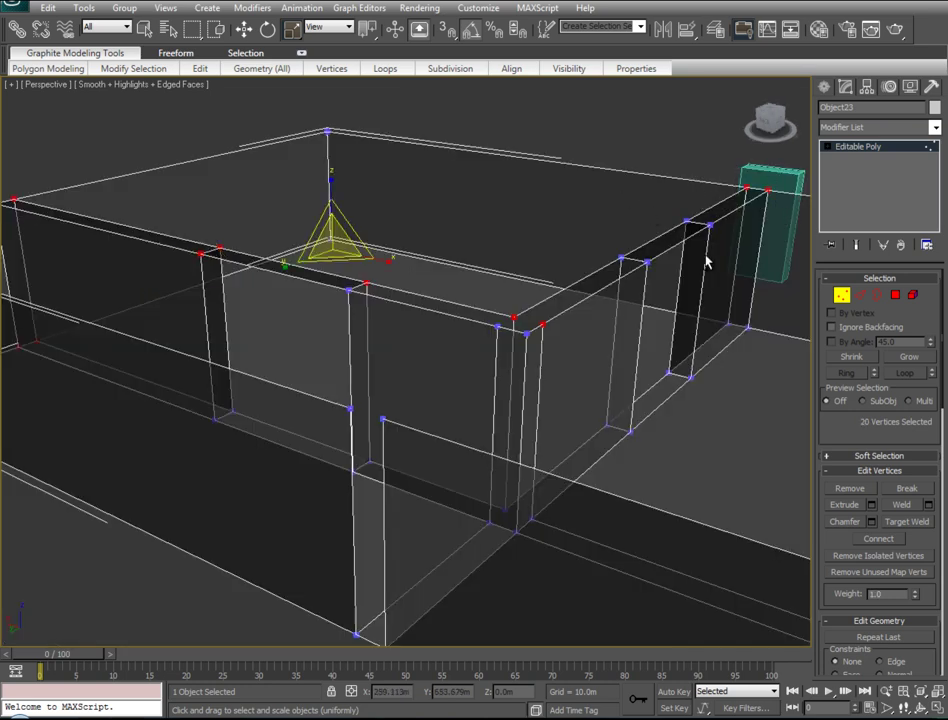
ctrl+drag(720, 205, 677, 258)
ctrl+drag(593, 239, 648, 272)
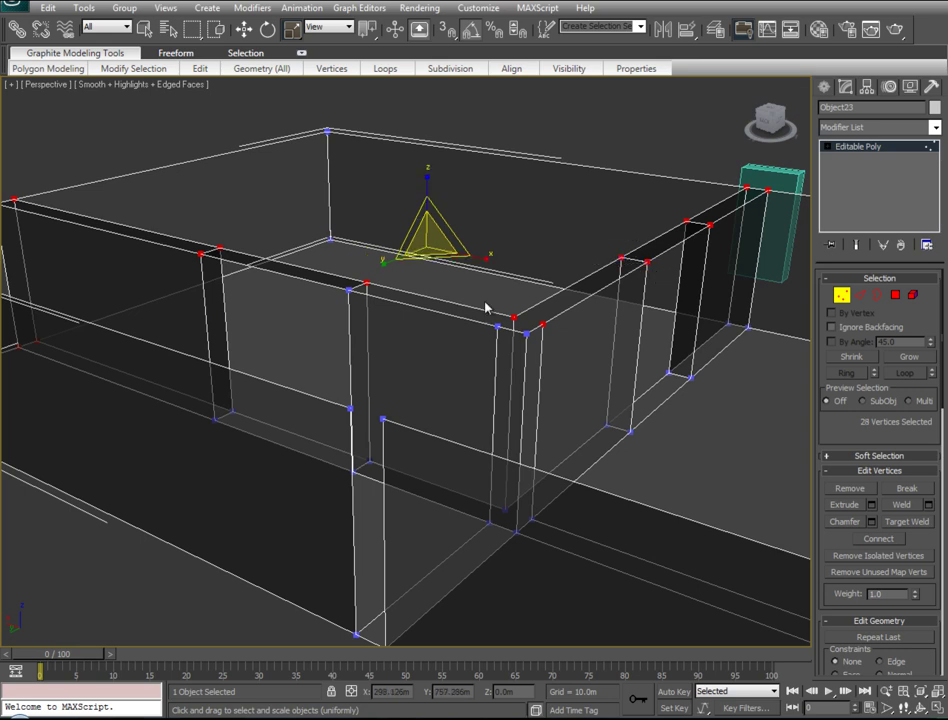
ctrl+drag(487, 307, 528, 347)
alt+middle_drag(433, 319, 449, 320)
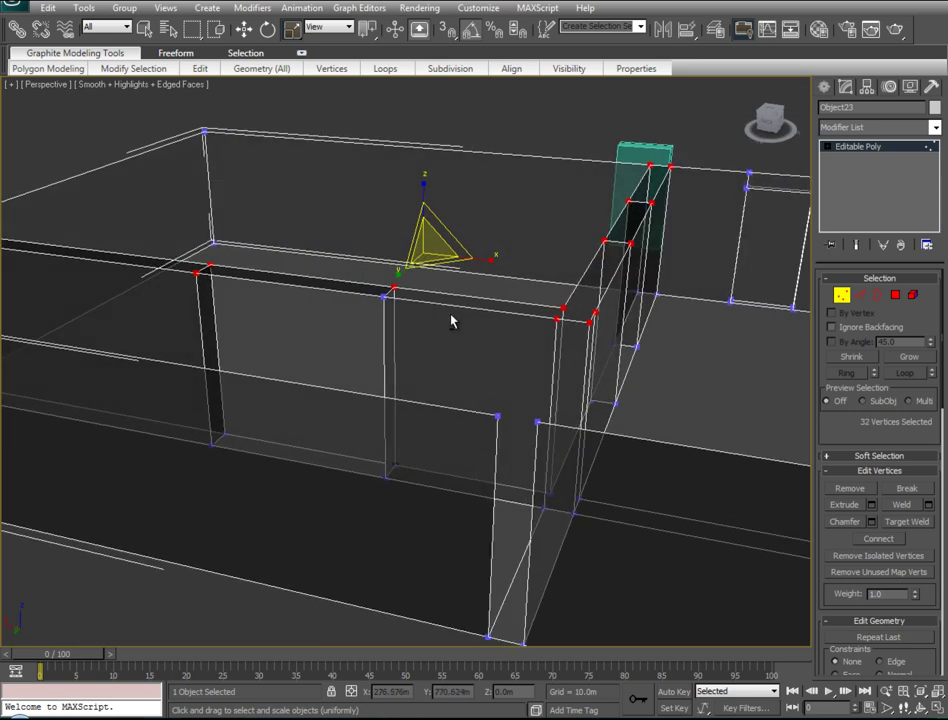
ctrl+drag(372, 280, 405, 310)
mouse_move(449, 298)
middle_down()
mouse_move(530, 256)
mouse_move(364, 307)
mouse_move(406, 275)
middle_up()
ctrl+click(513, 256)
ctrl+drag(553, 232, 607, 275)
mouse_move(470, 271)
alt+middle_down()
mouse_move(546, 267)
mouse_move(561, 197)
alt+middle_up()
ctrl+drag(561, 197, 620, 311)
alt+middle_drag(394, 271, 470, 275)
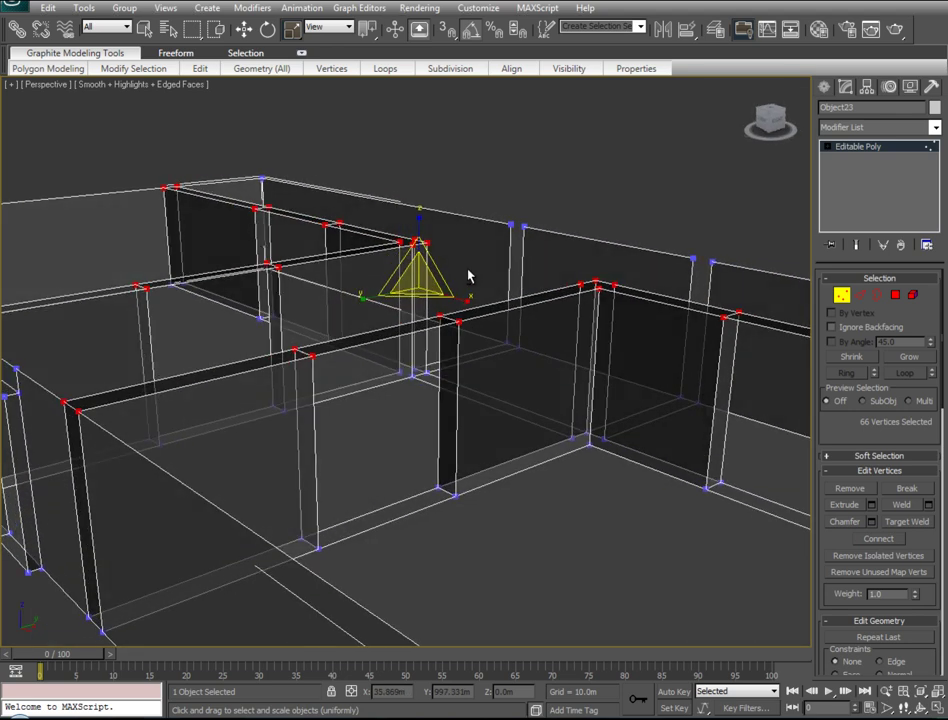
click(840, 298)
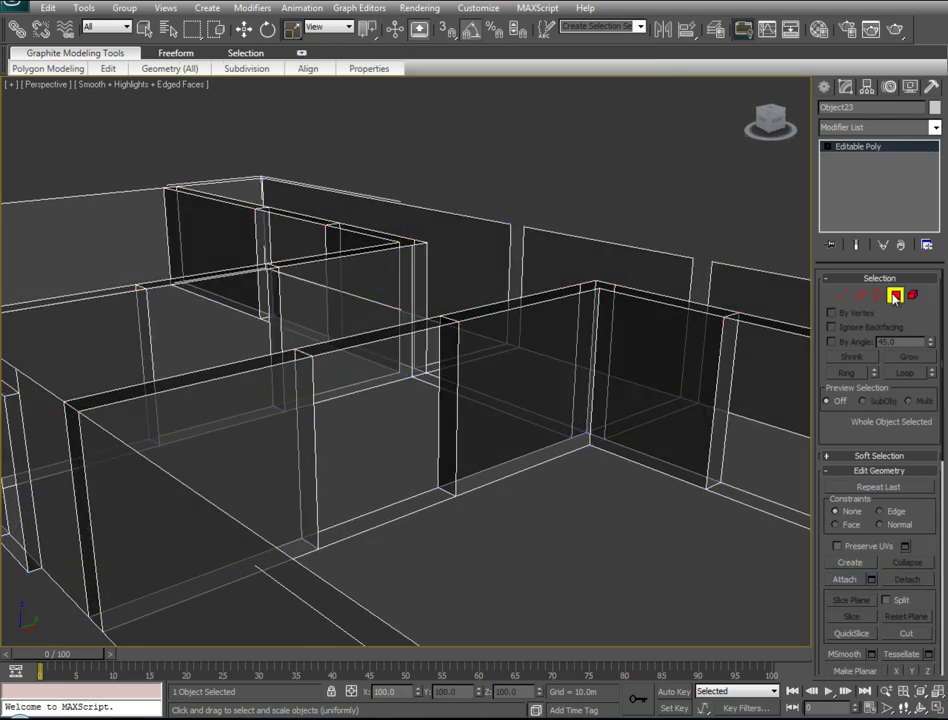
In Polygon mode, Unhide All the walls and ceiling, then zoom in on the doorways
click(895, 297)
scroll(900, 520, down, 3)
scroll(905, 568, down, 3)
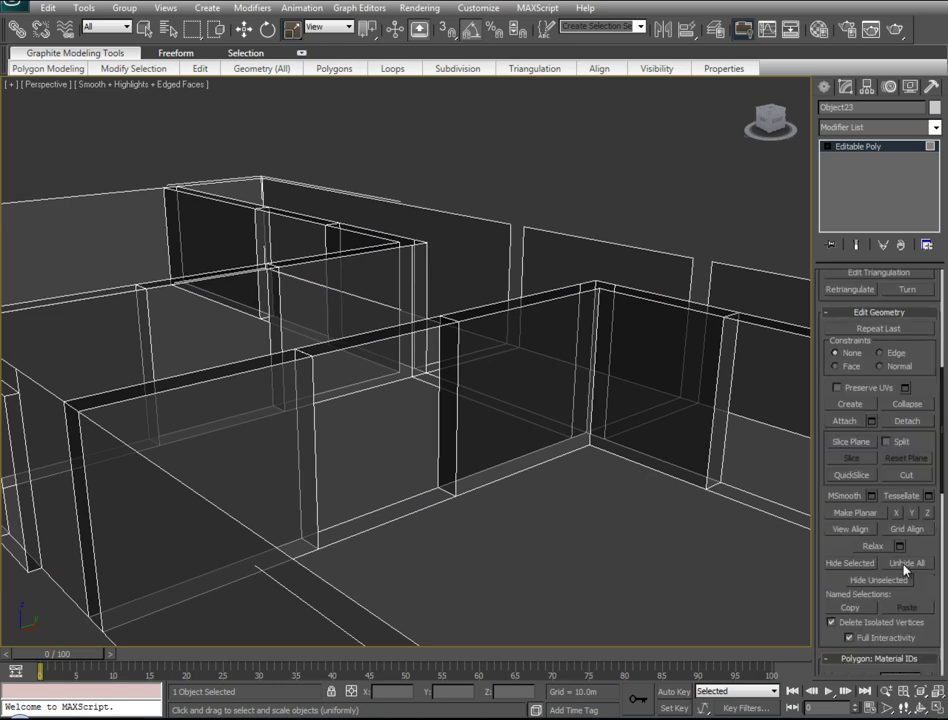
click(905, 568)
alt+middle_drag(561, 518, 549, 512)
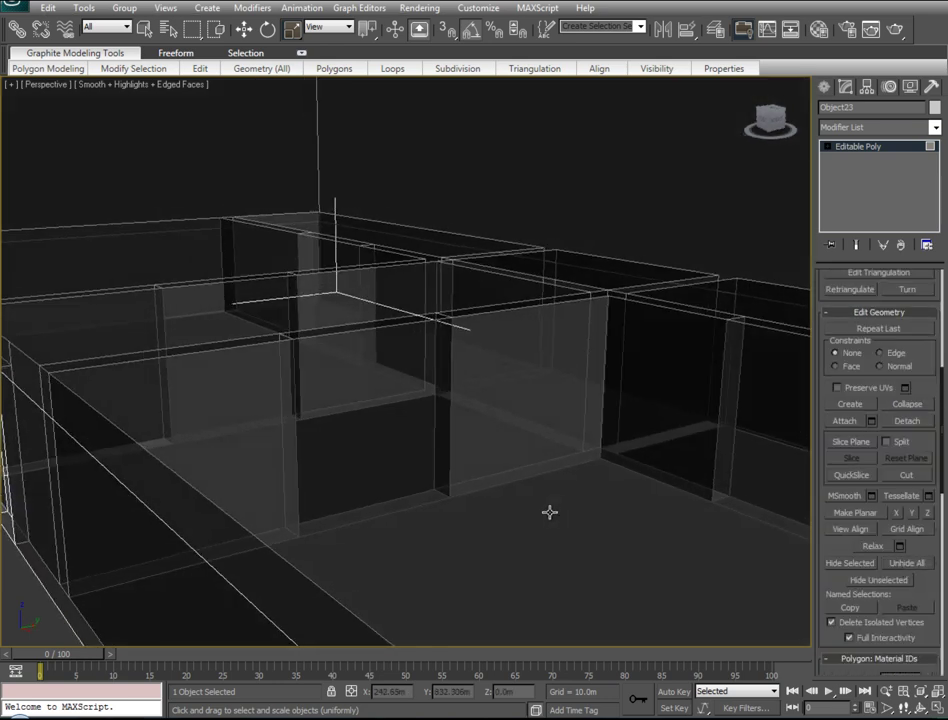
scroll(549, 512, up, 3)
scroll(540, 505, up, 3)
scroll(535, 502, up, 3)
scroll(532, 500, up, 2)
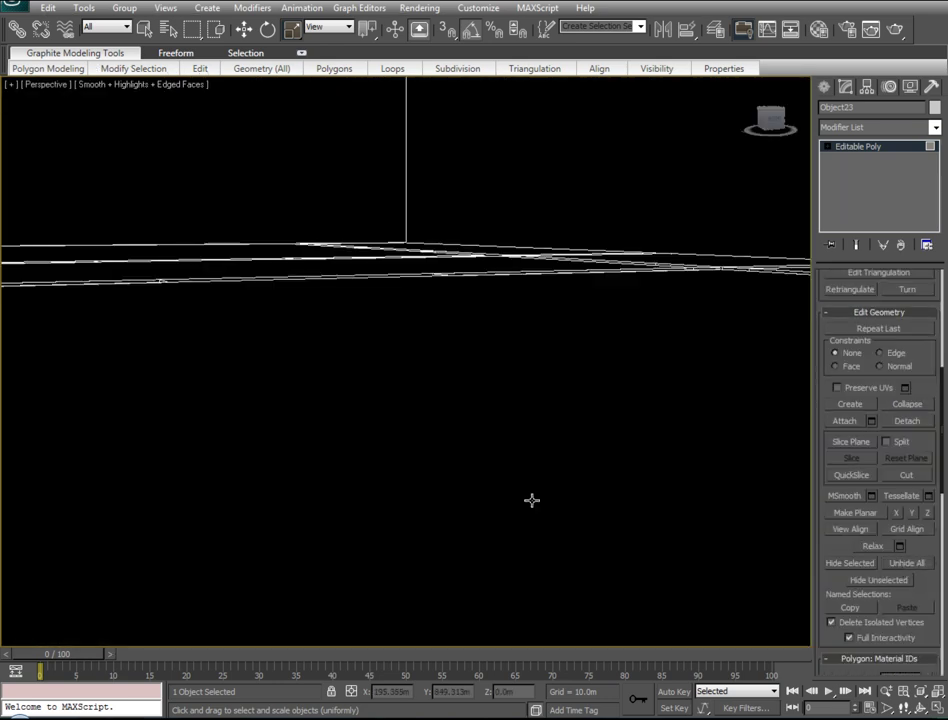
scroll(690, 495, down, 5)
middle_drag(690, 495, 698, 486)
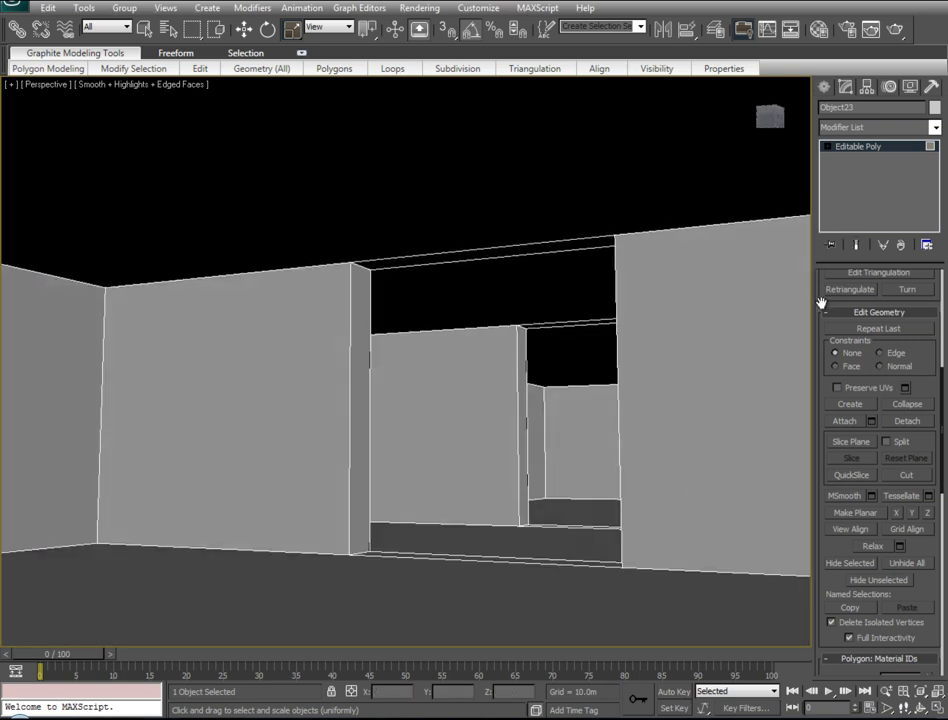
scroll(822, 311, up, 5)
Weld the selected vertices at a 0.1m threshold, cutting the count from 146 to 122
key(1)
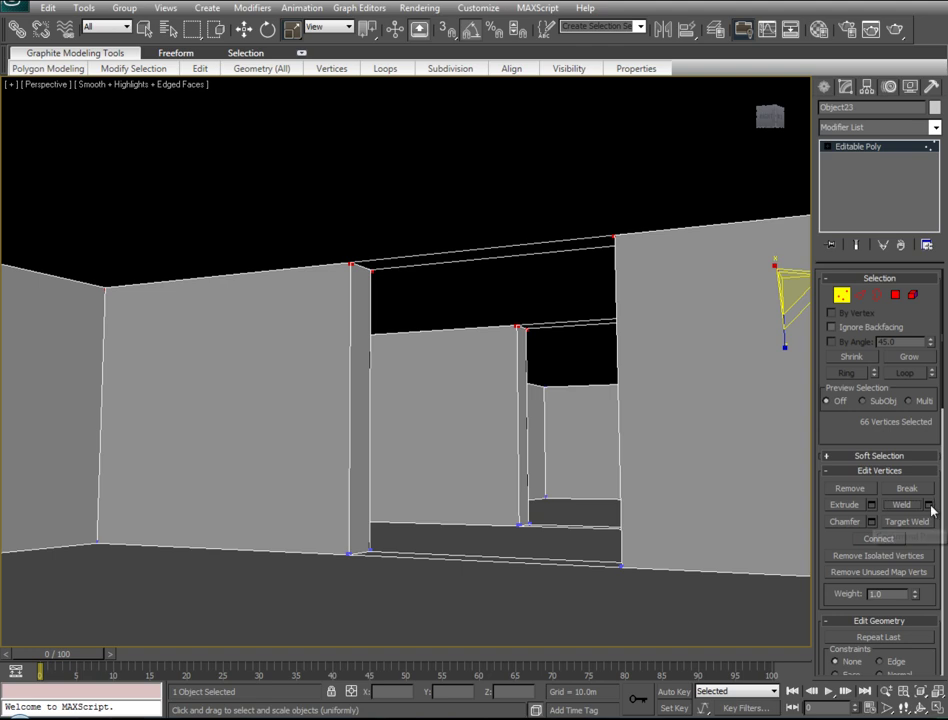
click(929, 505)
drag(691, 526, 705, 425)
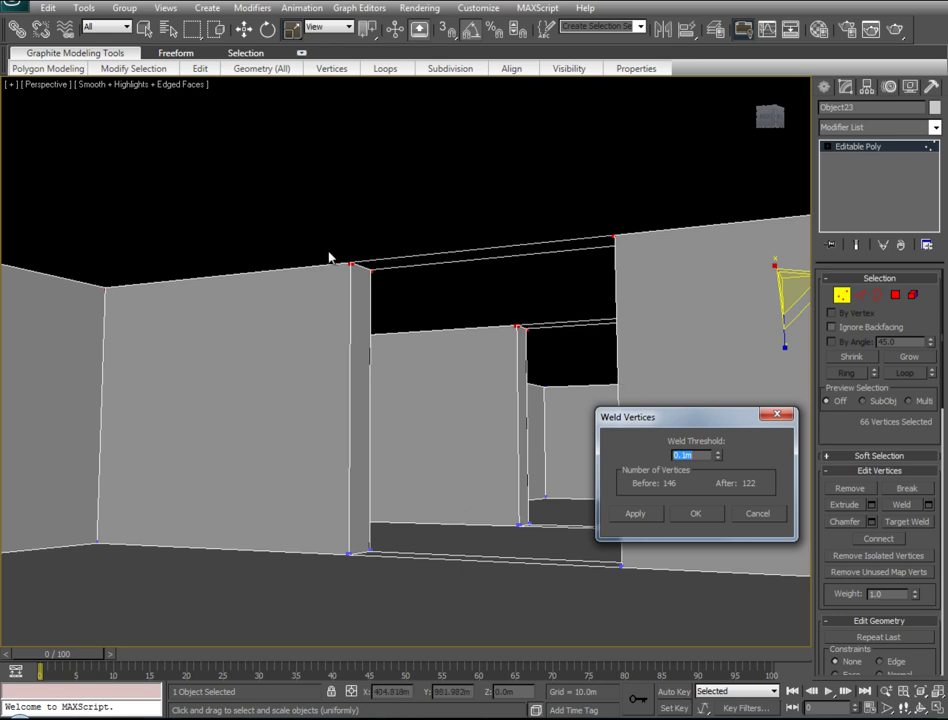
drag(660, 417, 635, 419)
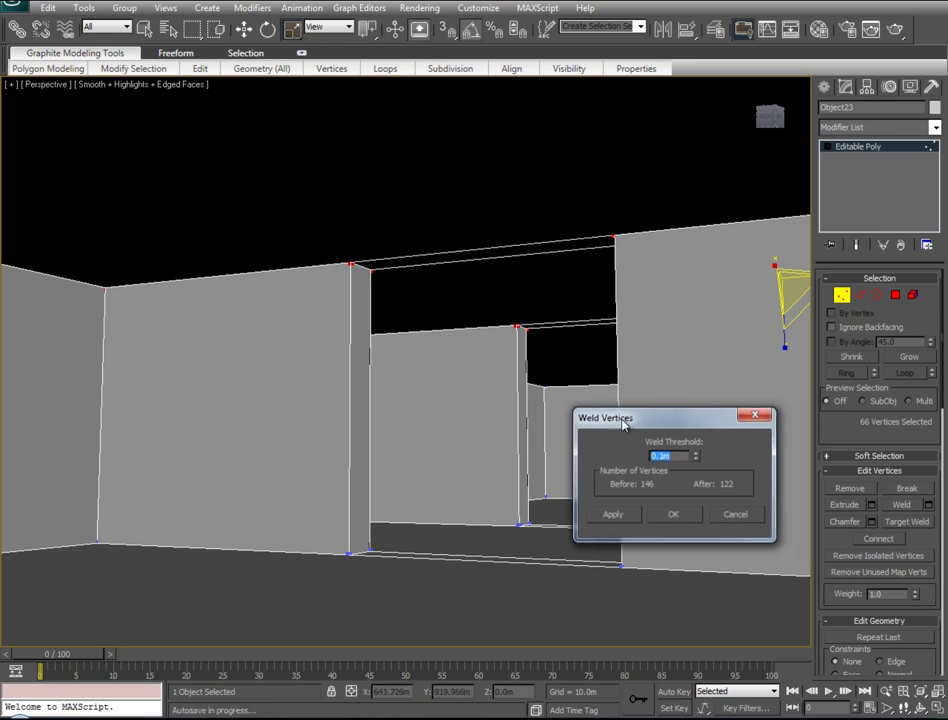
click(628, 517)
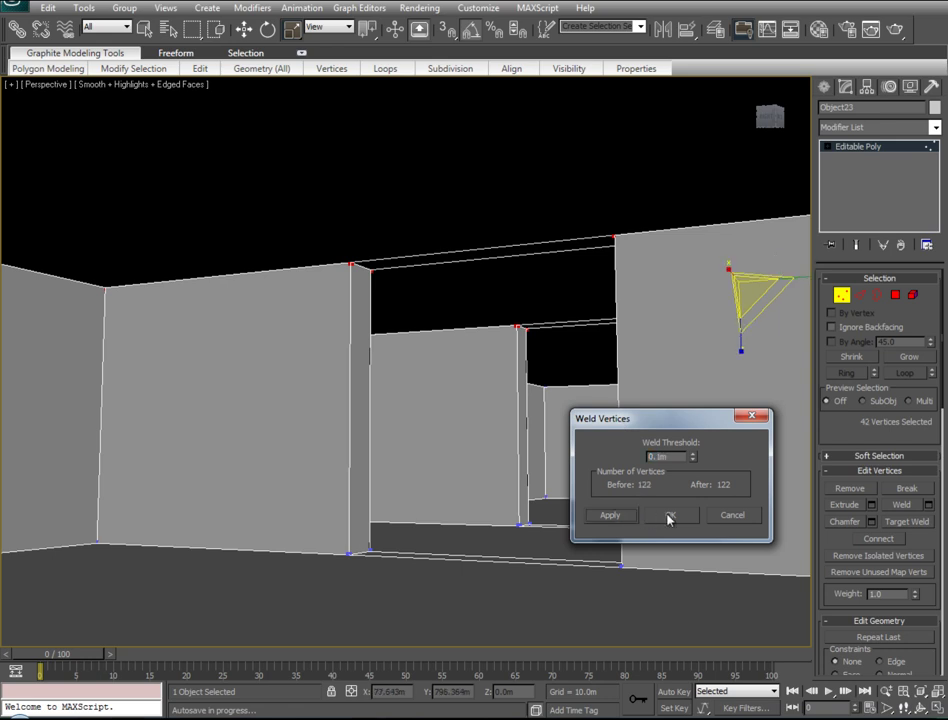
mouse_move(415, 495)
alt+middle_down()
mouse_move(493, 571)
mouse_move(555, 525)
mouse_move(585, 573)
mouse_move(607, 573)
mouse_move(690, 459)
alt+middle_up()
In Edge mode with see-through shading, select the far wall's vertical edge loop and ring, and remove them
scroll(341, 468, up, 3)
scroll(364, 472, up, 3)
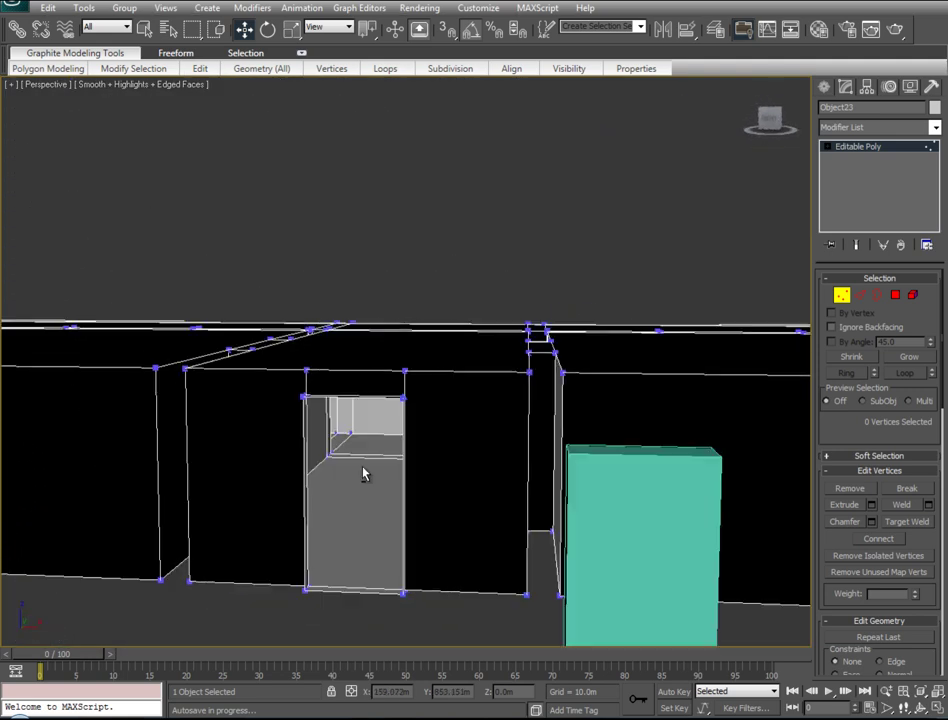
scroll(370, 480, up, 3)
scroll(378, 491, up, 3)
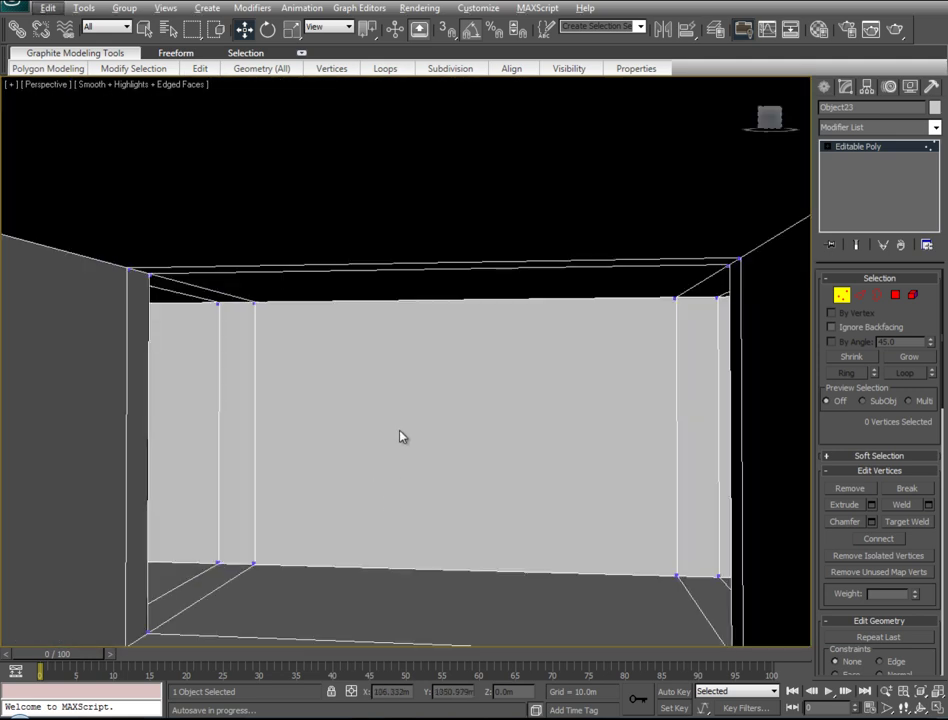
key(2)
key(alt+x)
click(698, 577)
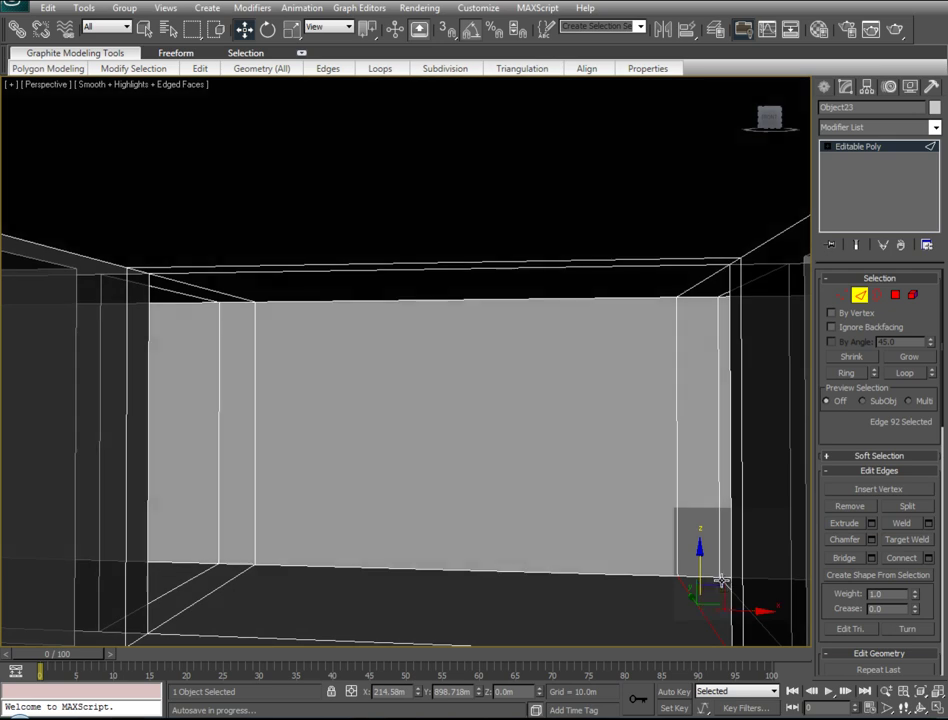
double_click(717, 387)
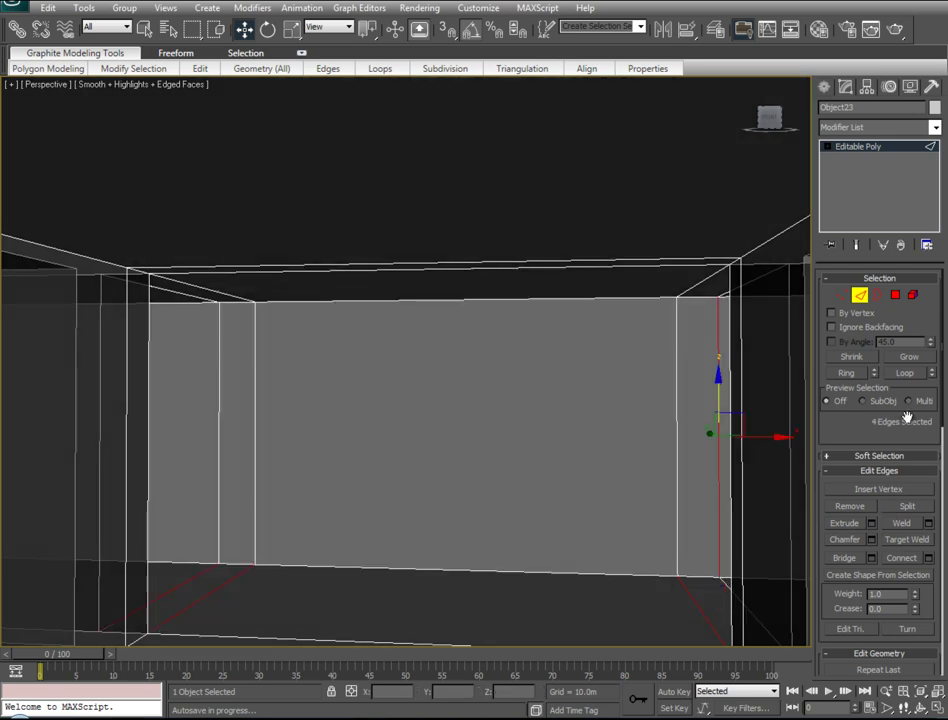
click(855, 373)
click(855, 508)
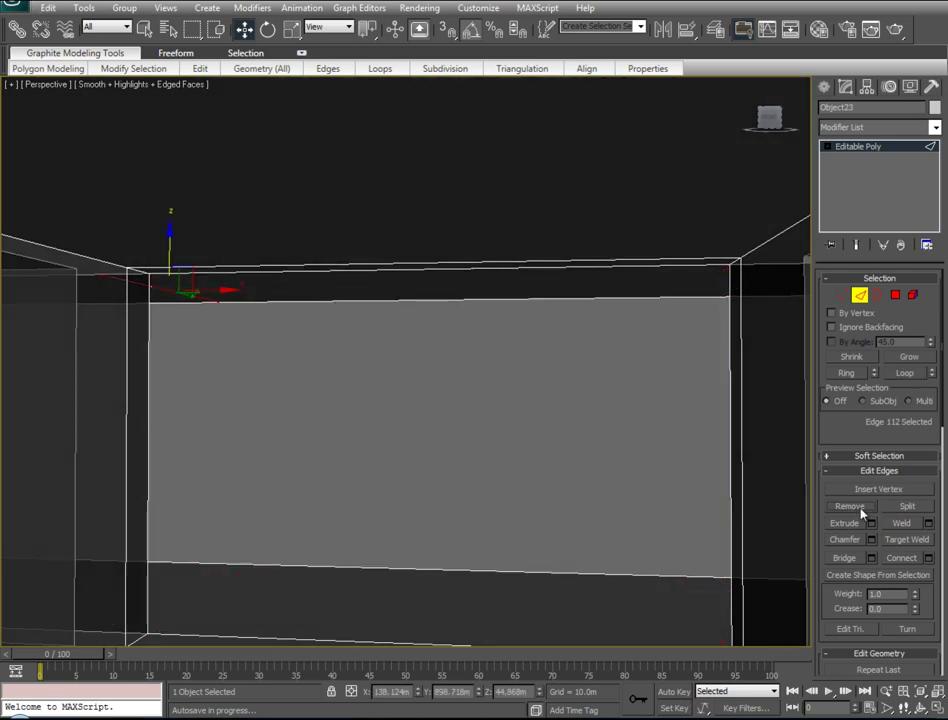
Restore solid shading and remove the vertical edge splitting the near corridor wall
mouse_move(446, 557)
alt+middle_down()
mouse_move(324, 561)
mouse_move(135, 501)
mouse_move(30, 484)
alt+middle_up()
key(alt+x)
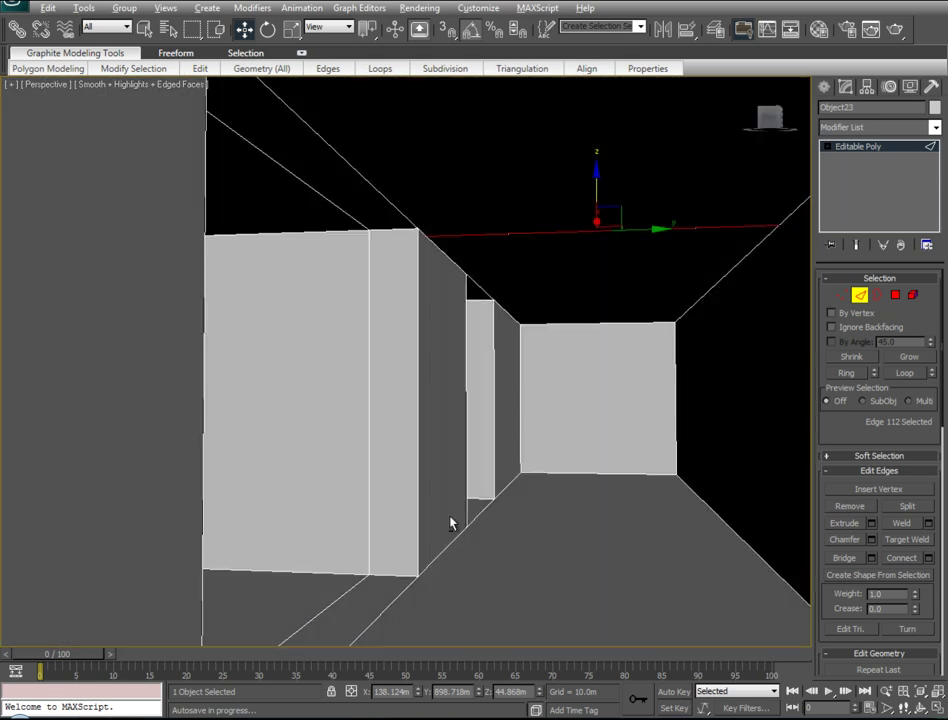
click(367, 327)
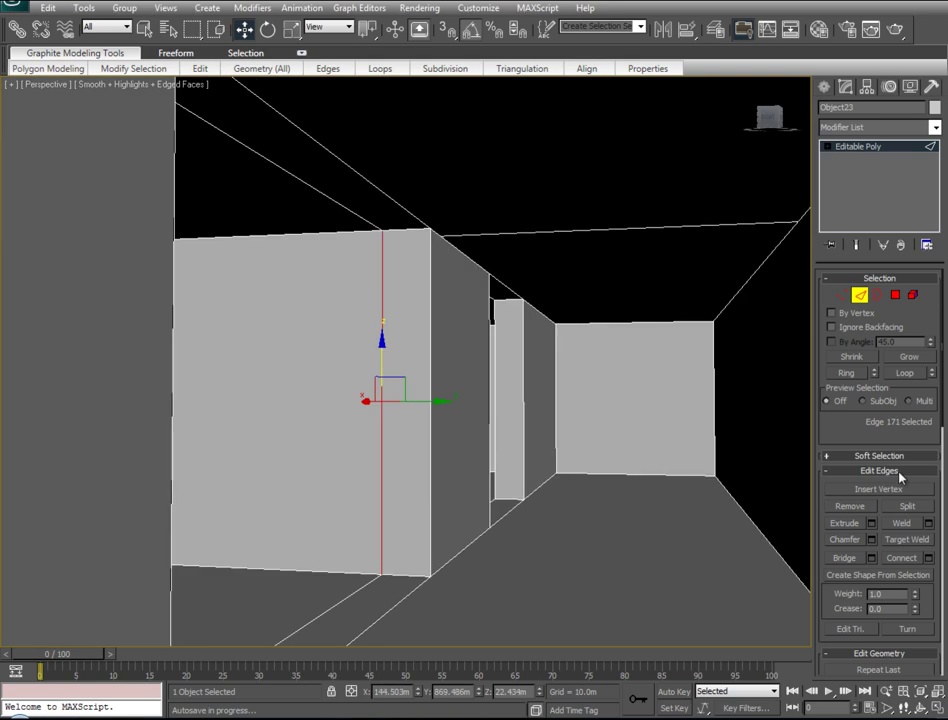
click(906, 373)
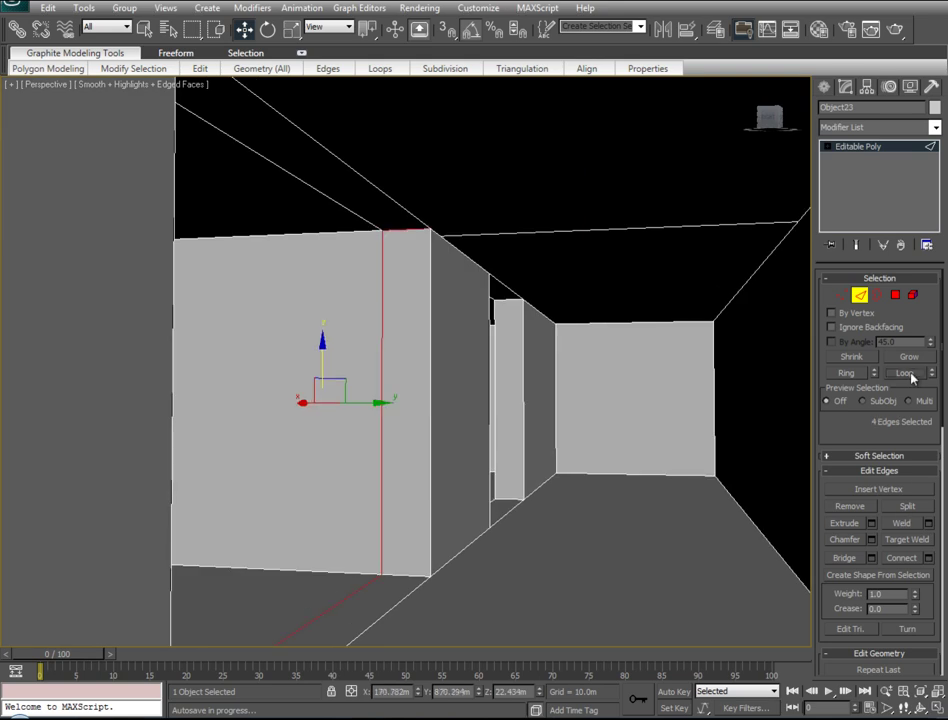
click(352, 217)
click(383, 254)
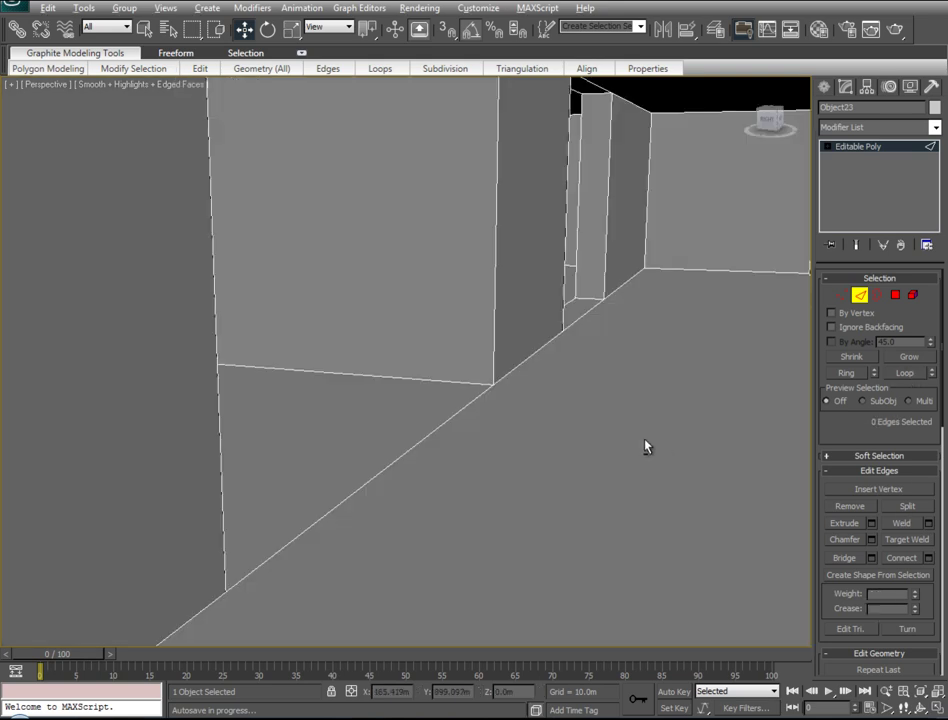
alt+middle_drag(645, 447, 388, 528)
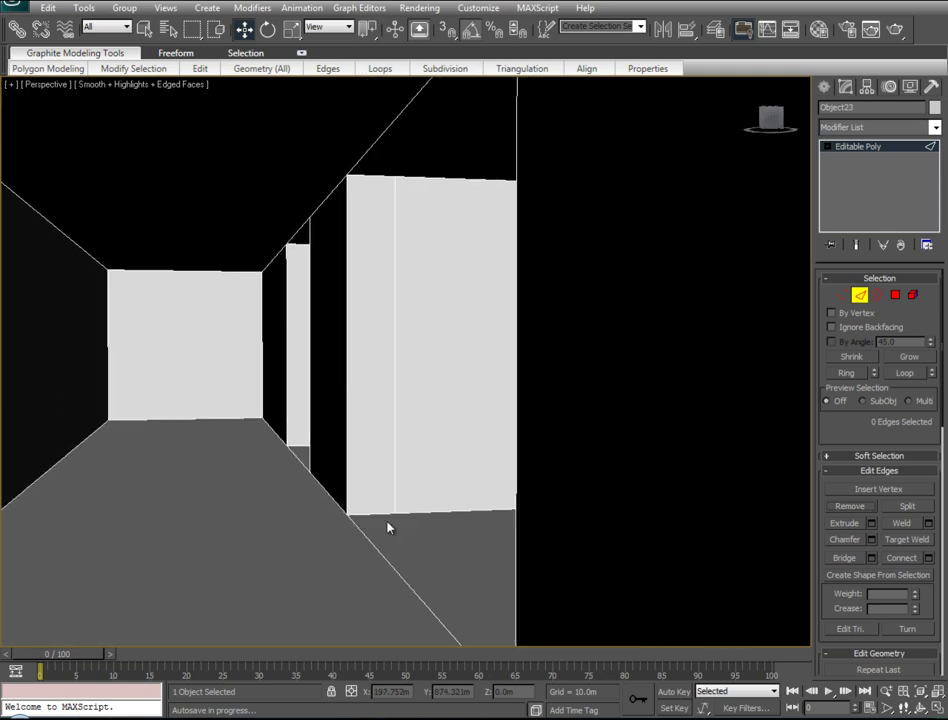
click(395, 386)
click(840, 508)
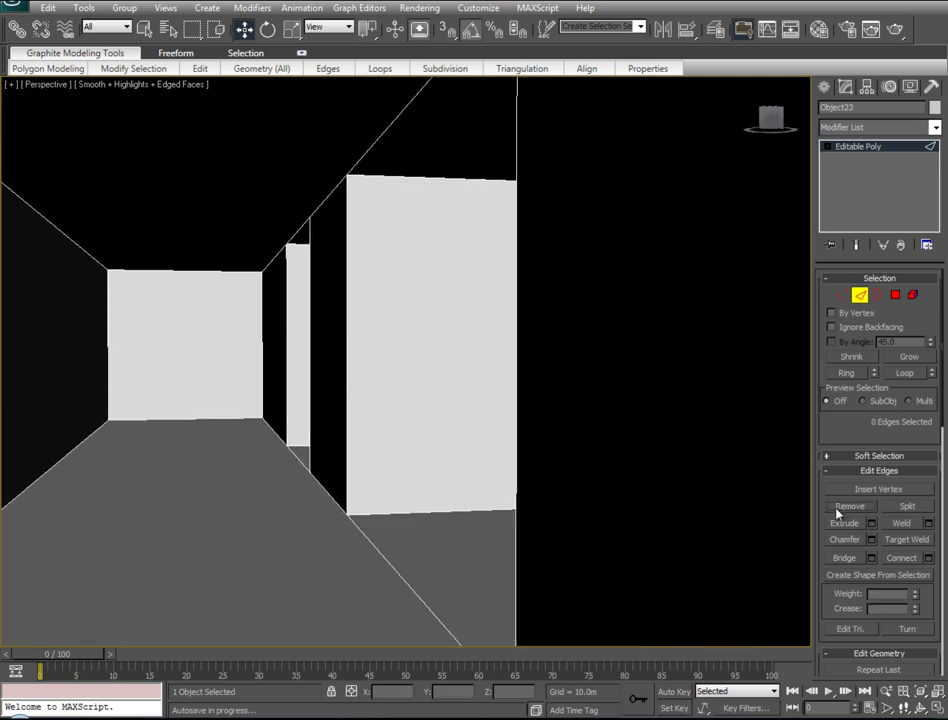
scroll(330, 449, up, 2)
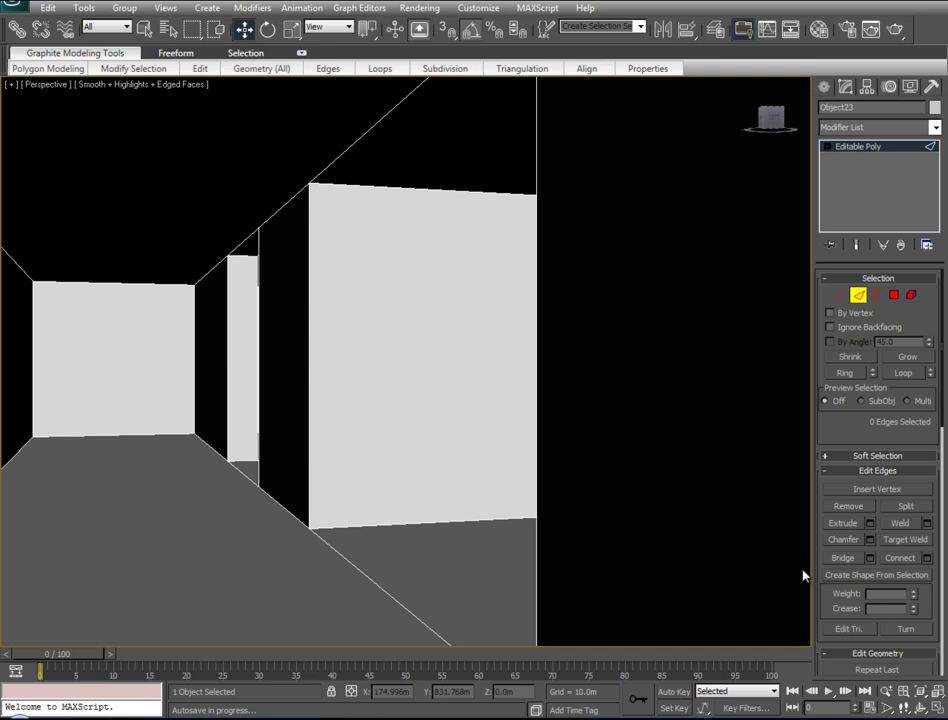
Orbit and zoom through the interior to view the corridor and cabinets from above
alt+middle_drag(567, 459, 409, 453)
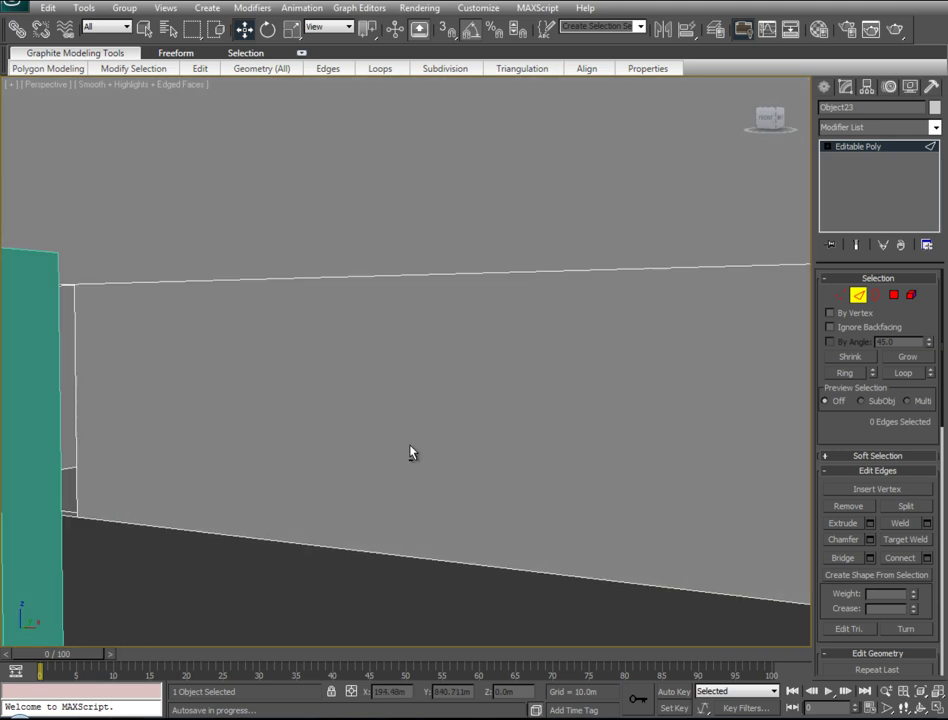
scroll(430, 453, down, 3)
scroll(637, 411, down, 5)
mouse_move(252, 463)
alt+middle_down()
mouse_move(408, 462)
mouse_move(346, 487)
alt+middle_up()
scroll(408, 462, up, 3)
scroll(421, 461, up, 3)
scroll(387, 459, up, 3)
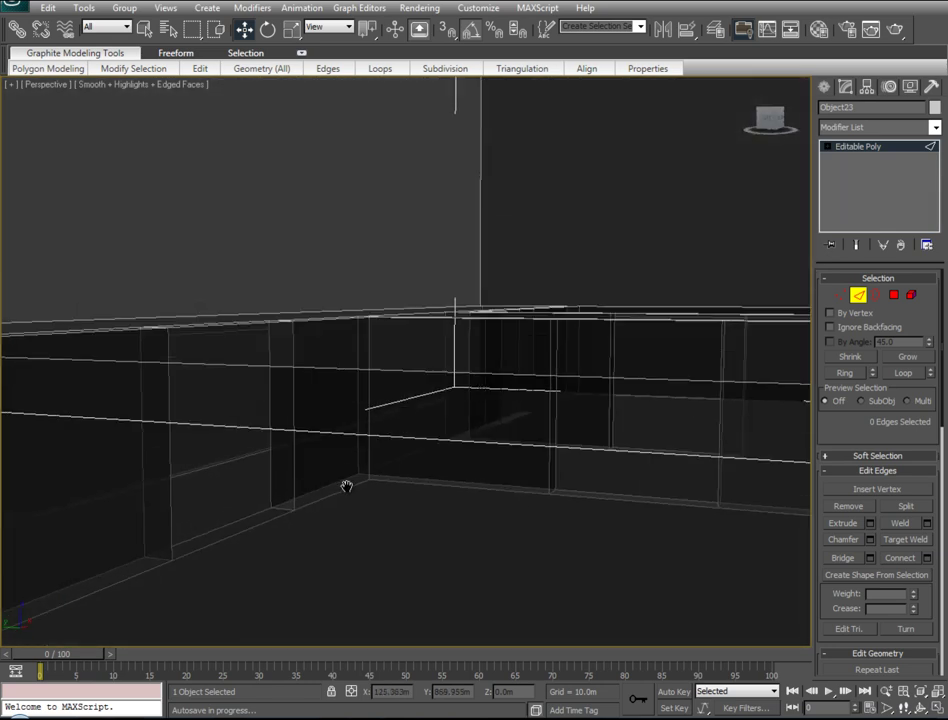
scroll(379, 495, down, 3)
scroll(514, 495, down, 3)
scroll(512, 450, up, 2)
mouse_move(512, 450)
alt+middle_down()
mouse_move(449, 446)
mouse_move(501, 451)
mouse_move(531, 514)
mouse_move(557, 461)
mouse_move(573, 459)
mouse_move(501, 447)
mouse_move(503, 484)
alt+middle_up()
scroll(499, 449, down, 2)
scroll(499, 449, up, 2)
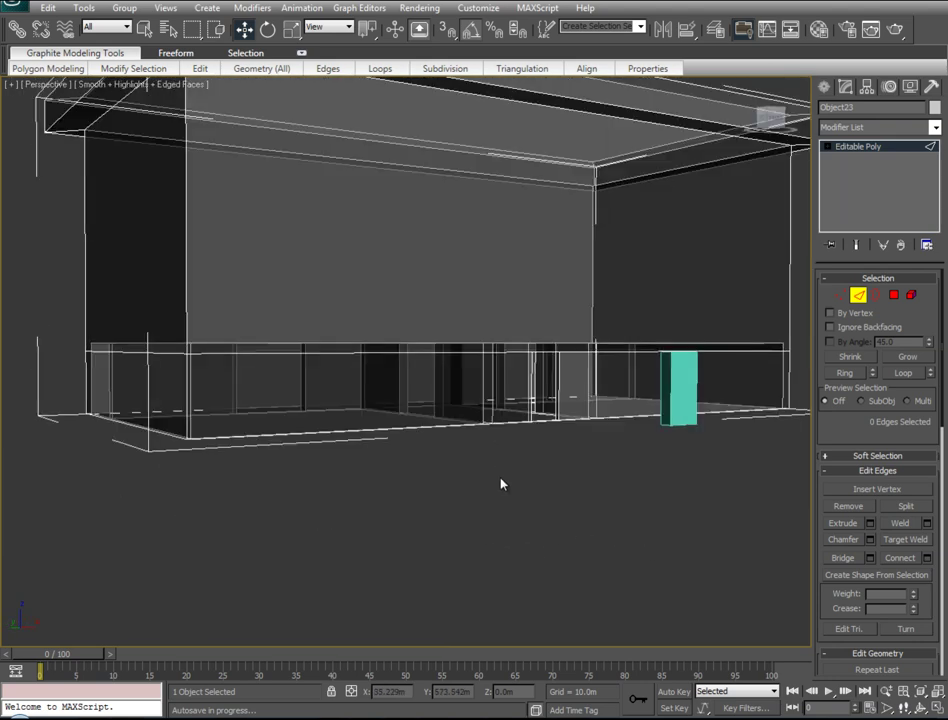
mouse_move(408, 343)
alt+middle_down()
mouse_move(419, 421)
mouse_move(617, 400)
alt+middle_up()
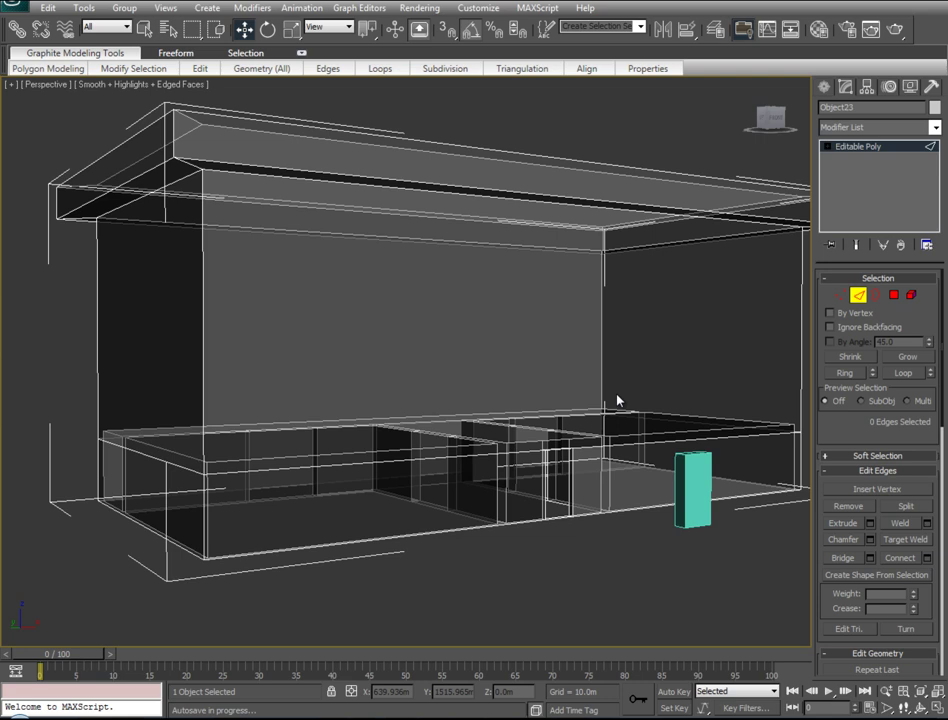
In Polygon mode, box-select the upper wall and ceiling polygons and hide them
click(893, 297)
mouse_move(23, 97)
mouse_down()
mouse_move(281, 184)
mouse_move(600, 225)
mouse_up()
alt+middle_drag(636, 248, 760, 300)
scroll(866, 558, down, 5)
click(843, 515)
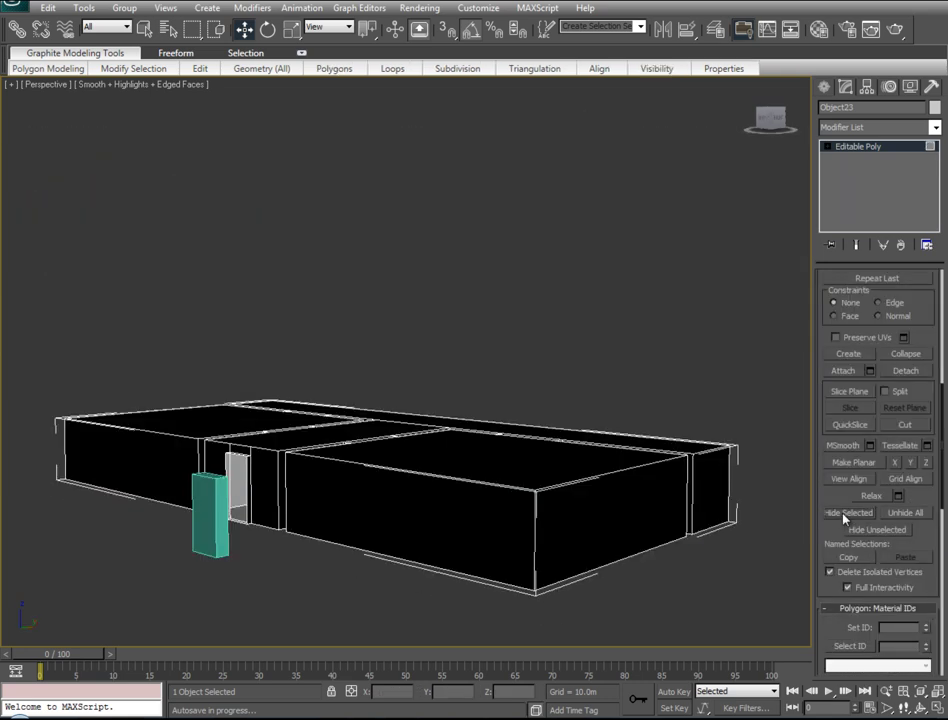
Show the whole floor plan framed in the Top view
mouse_move(243, 521)
alt+middle_down()
mouse_move(188, 559)
mouse_move(294, 621)
mouse_move(376, 632)
alt+middle_up()
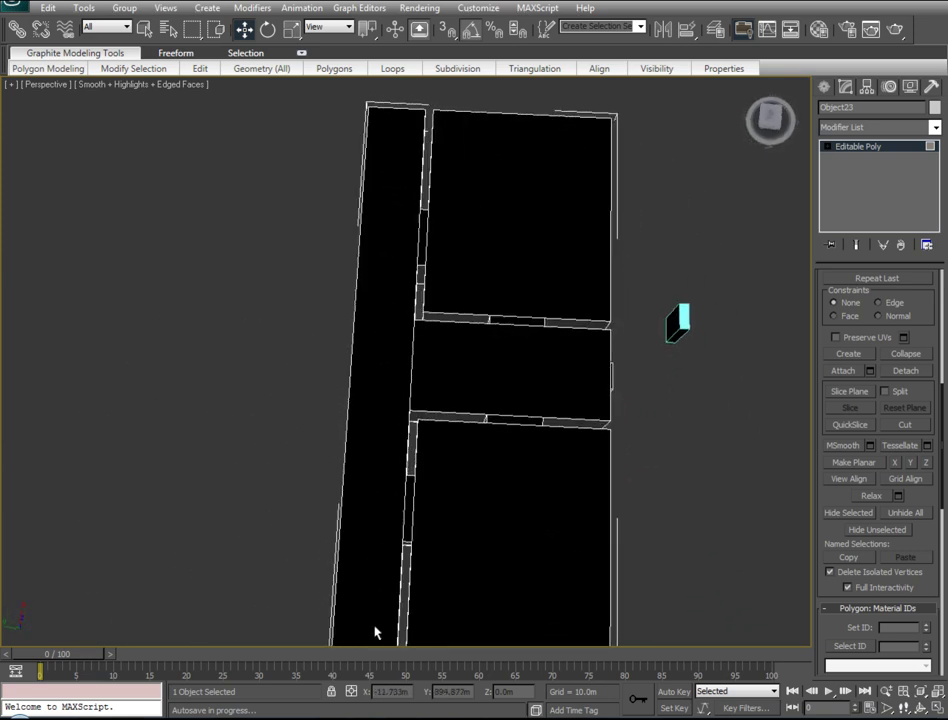
key(t)
key(z)
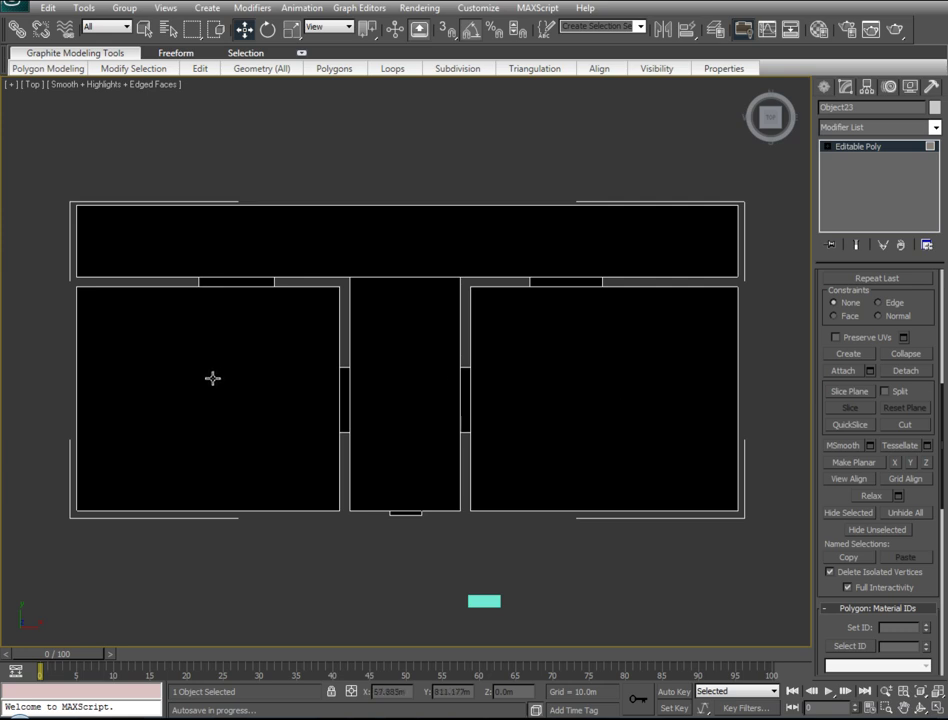
In Perspective, select the right, left, front and middle roof faces and hide them
click(690, 233)
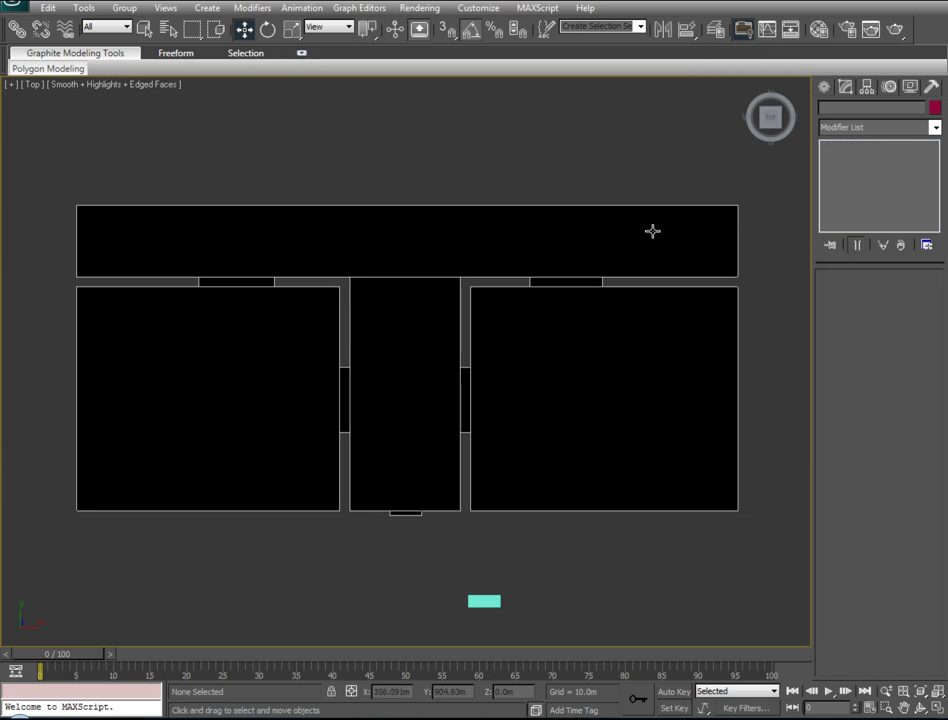
click(614, 216)
key(p)
click(614, 216)
ctrl+click(493, 169)
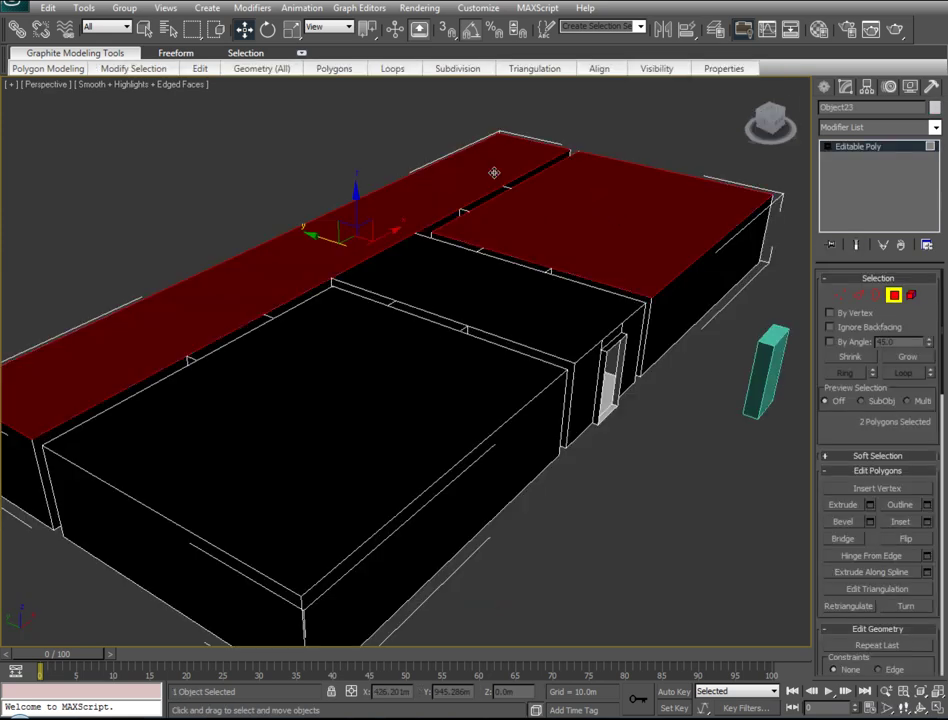
ctrl+click(317, 396)
ctrl+click(470, 295)
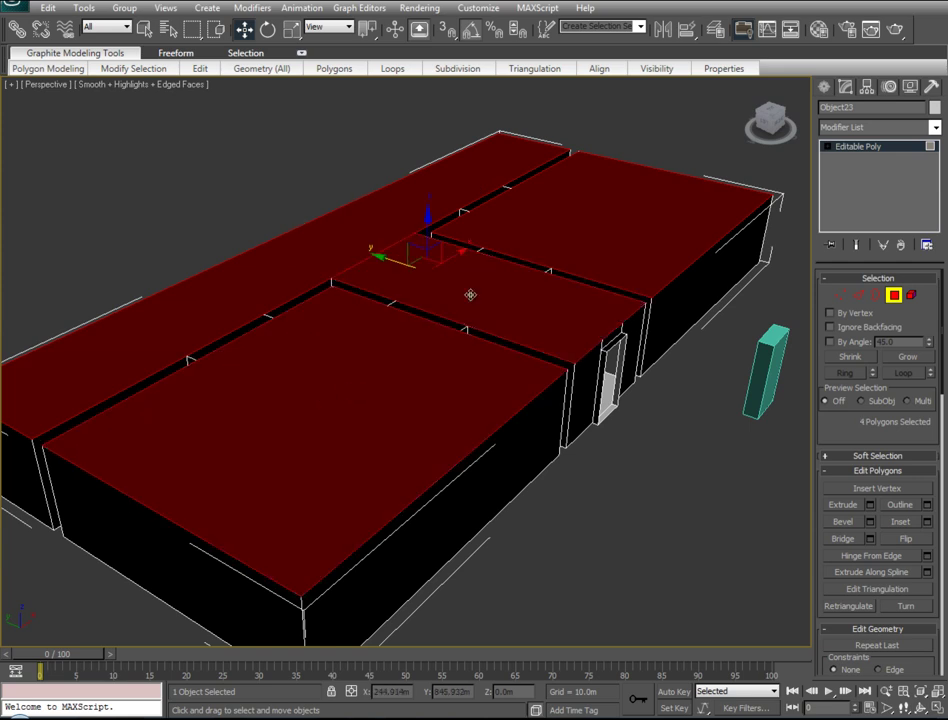
scroll(908, 537, down, 5)
scroll(900, 540, down, 1)
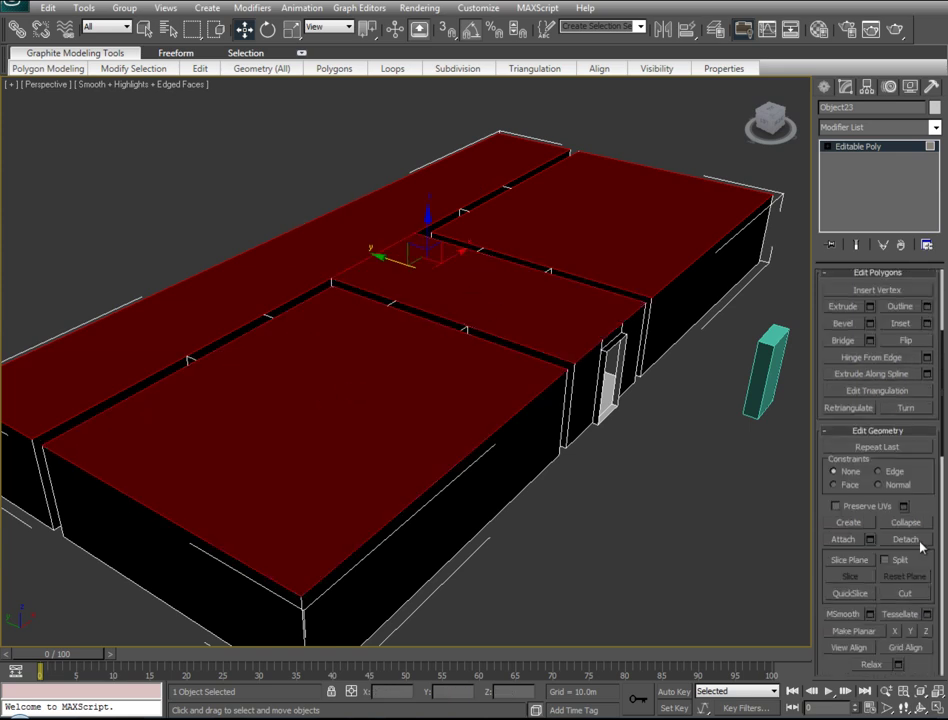
scroll(880, 535, down, 2)
scroll(852, 524, down, 3)
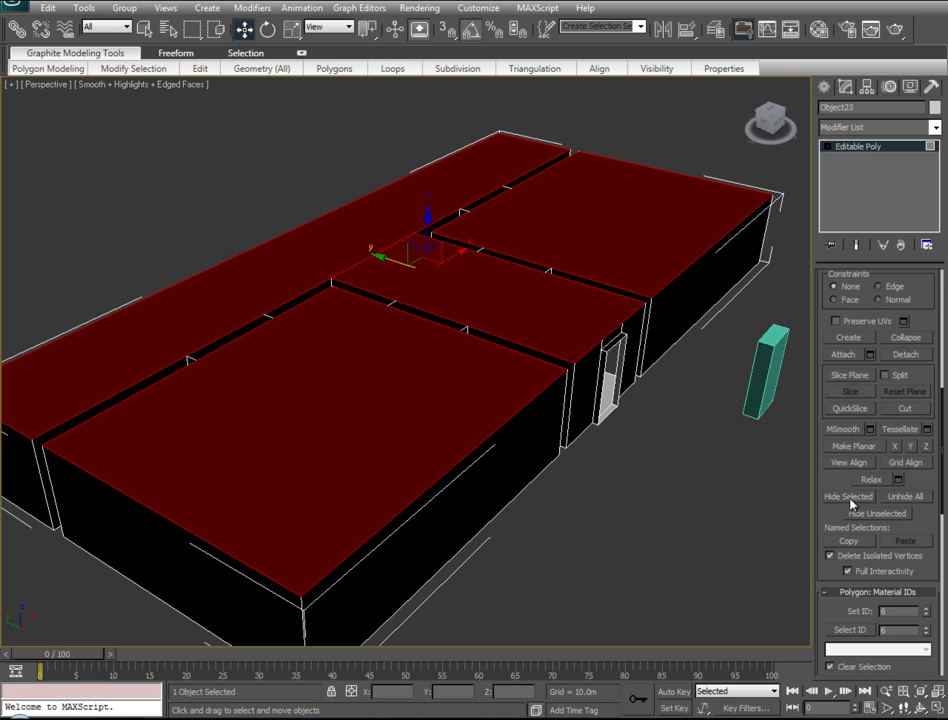
click(850, 498)
Connect the long corridor wall's edges to add a first vertical edge, then slide it along the wall
mouse_move(396, 470)
middle_down()
mouse_move(493, 522)
mouse_move(460, 460)
middle_up()
scroll(432, 358, up, 2)
scroll(444, 360, up, 2)
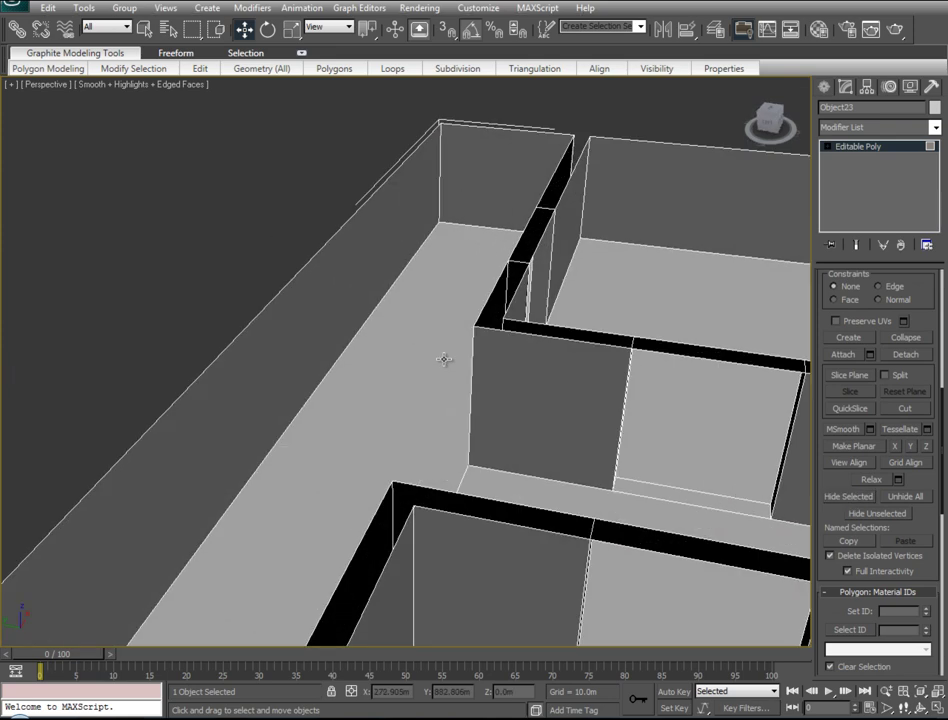
scroll(438, 320, up, 2)
scroll(453, 287, up, 2)
middle_drag(453, 287, 591, 370)
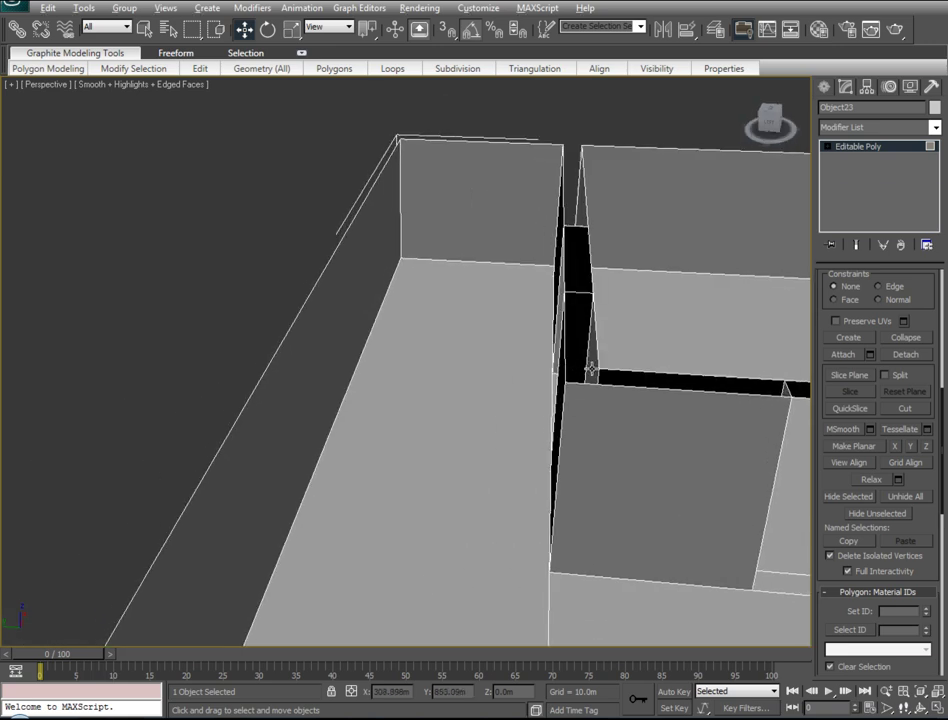
alt+middle_drag(490, 375, 532, 371)
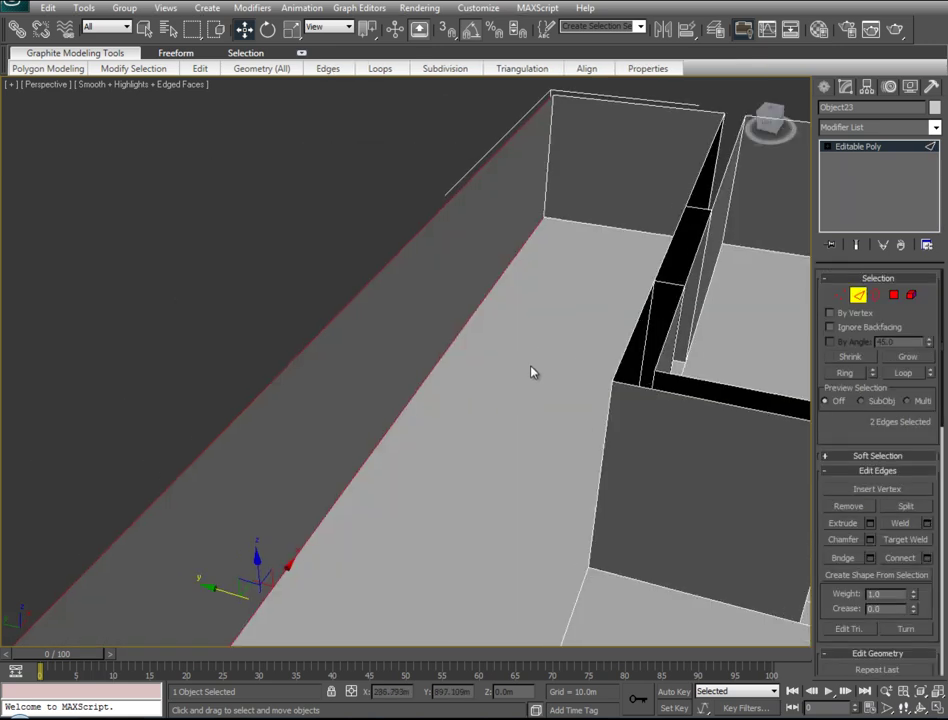
mouse_move(506, 390)
alt+middle_down()
mouse_move(469, 400)
mouse_move(480, 399)
alt+middle_up()
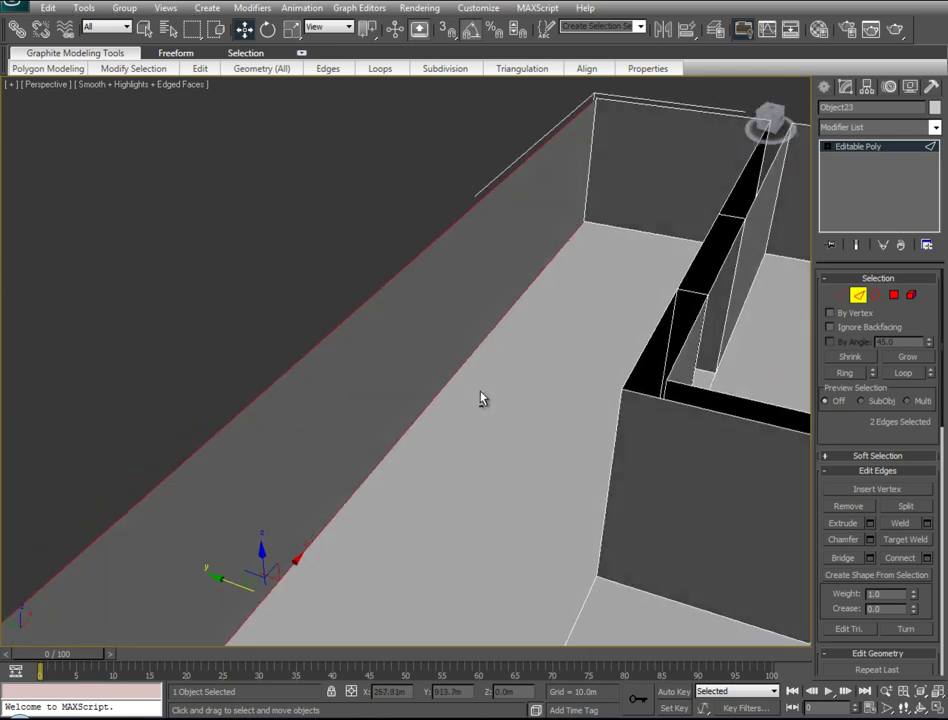
right_click(389, 349)
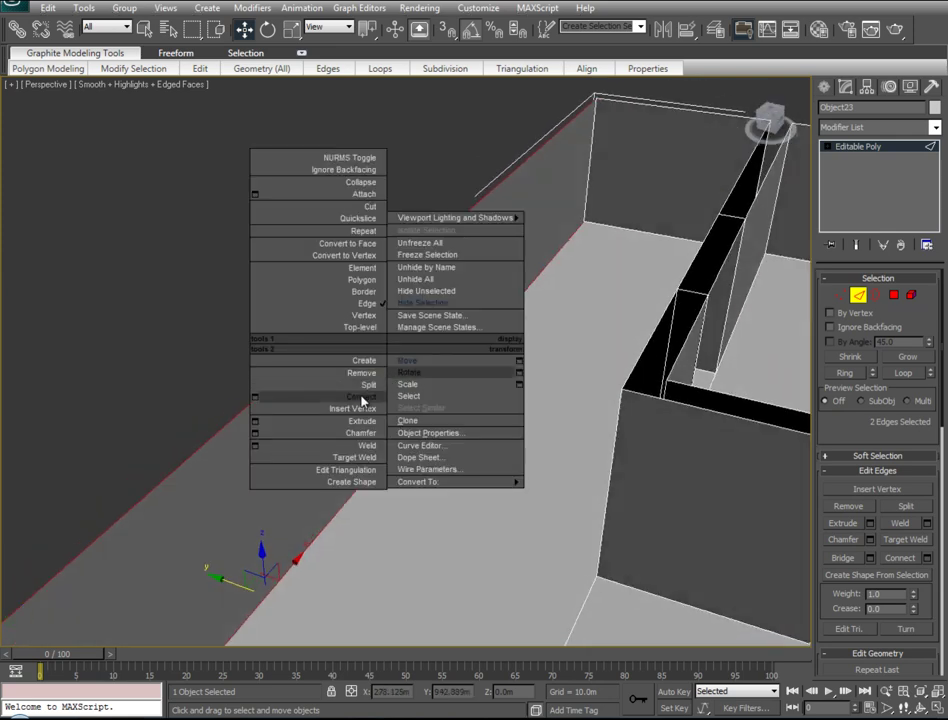
click(364, 399)
drag(285, 481, 575, 224)
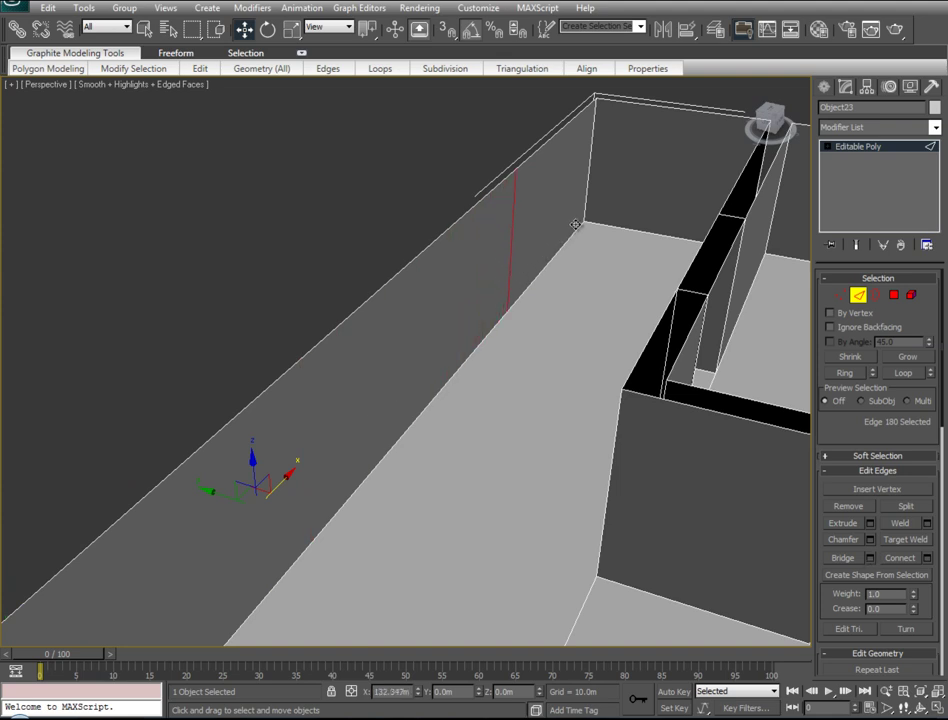
Connect the top and second wall edges to add a second vertical edge, then slide it along the wall
scroll(568, 232, down, 2)
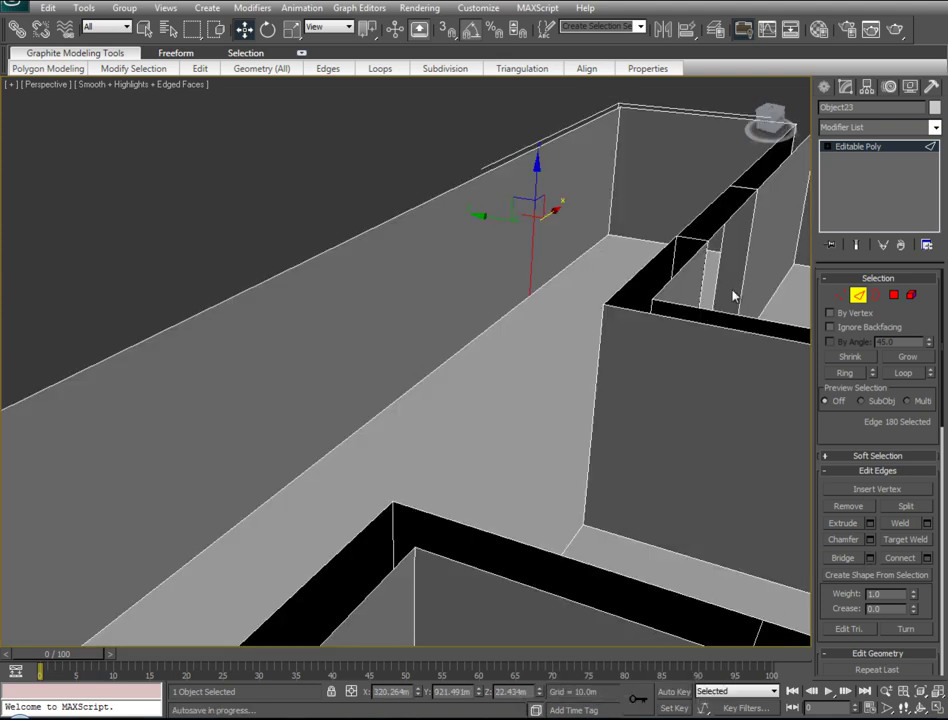
click(345, 240)
ctrl+click(292, 297)
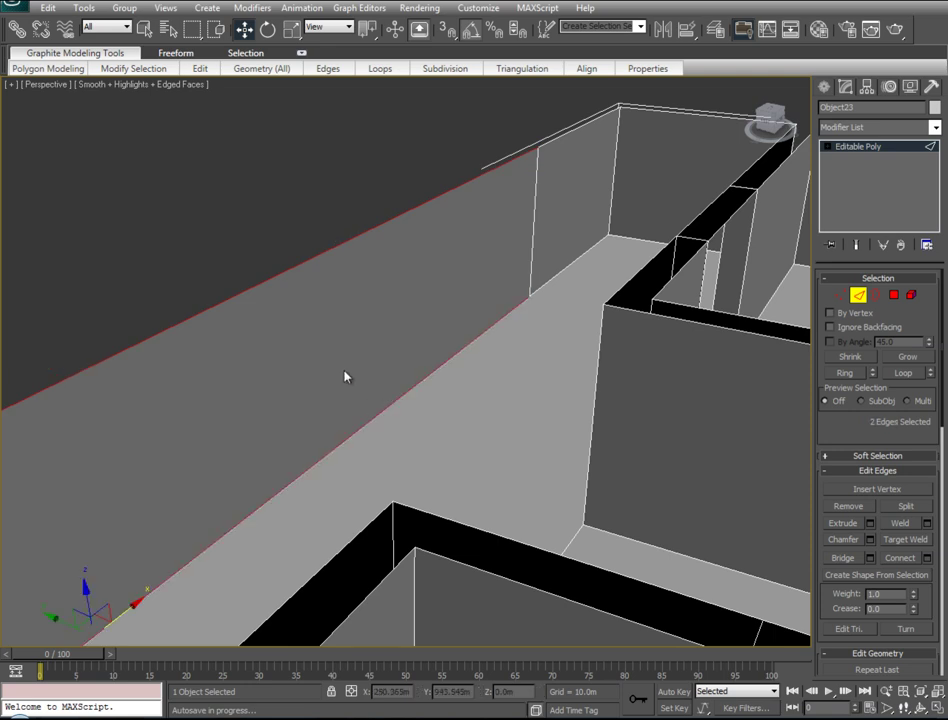
right_click(320, 340)
click(288, 398)
drag(107, 494, 532, 238)
Shift both vertical edges left along the wall to frame the door section
click(533, 236)
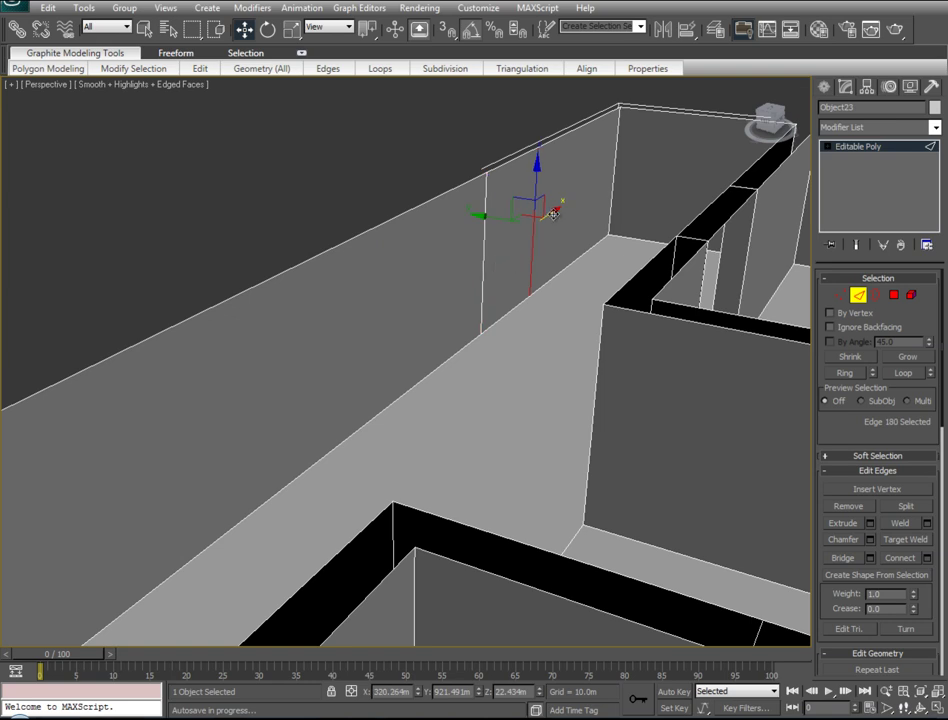
mouse_move(633, 322)
alt+middle_down()
mouse_move(482, 328)
mouse_move(336, 366)
alt+middle_up()
middle_drag(304, 373, 313, 370)
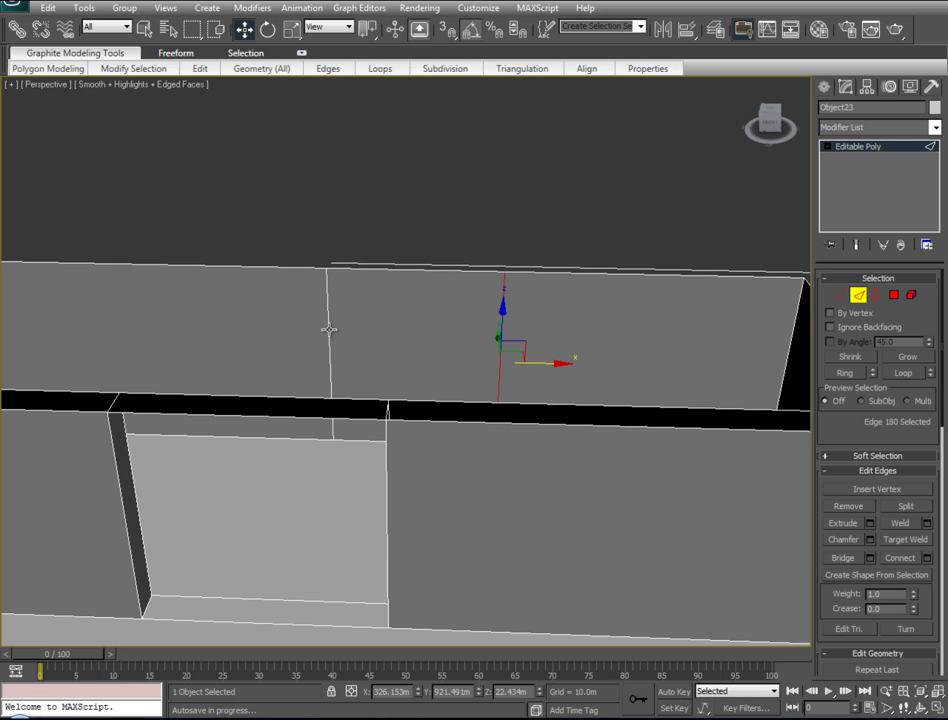
ctrl+click(328, 328)
drag(552, 364, 237, 415)
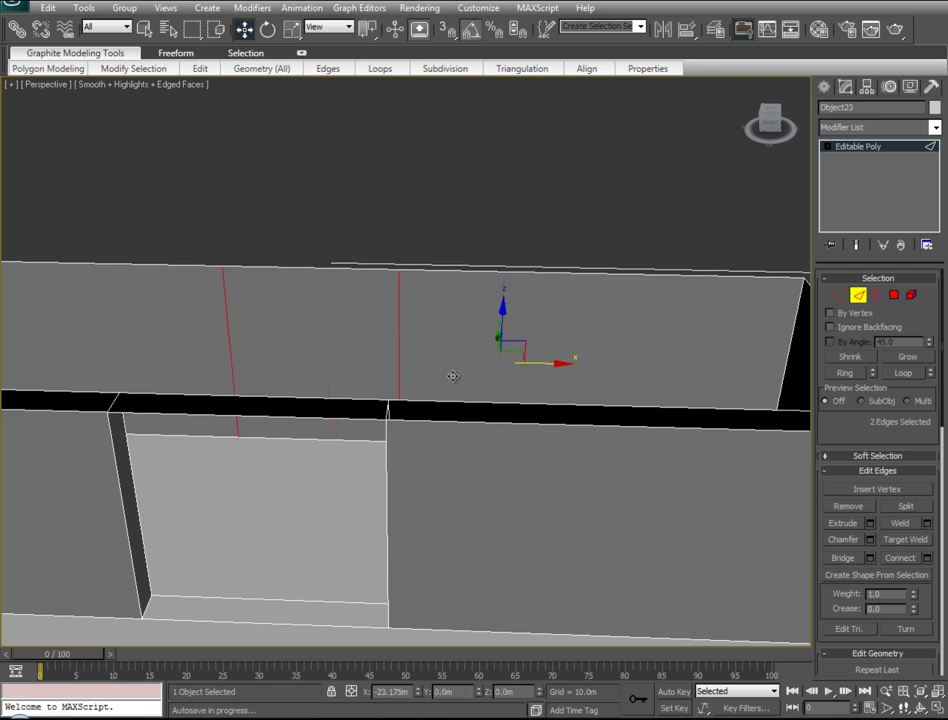
mouse_move(237, 414)
middle_down()
mouse_move(243, 389)
mouse_move(249, 400)
mouse_move(340, 347)
middle_up()
In Polygon mode, extrude the wall panel between the edges twice, pulling it out into a box
click(894, 295)
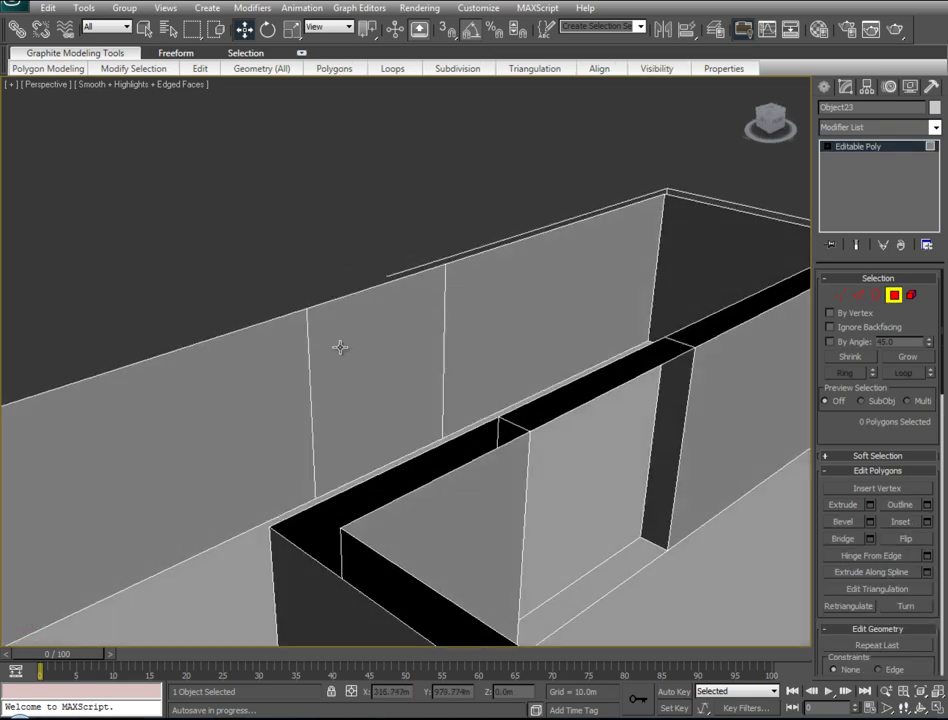
click(340, 347)
alt+middle_drag(195, 389, 215, 394)
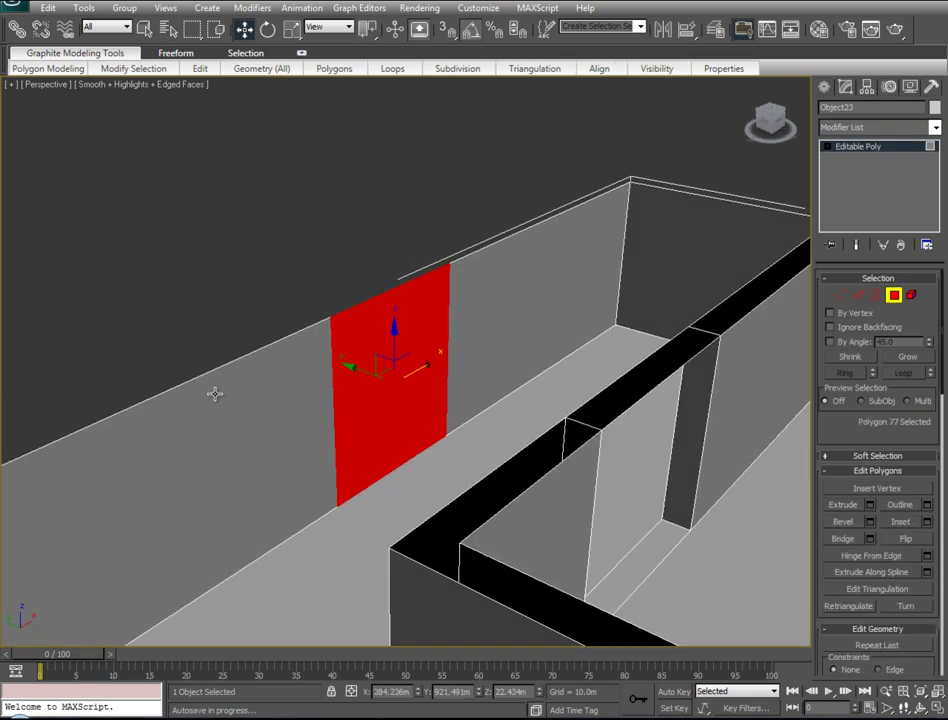
click(871, 506)
click(680, 452)
drag(355, 368, 339, 362)
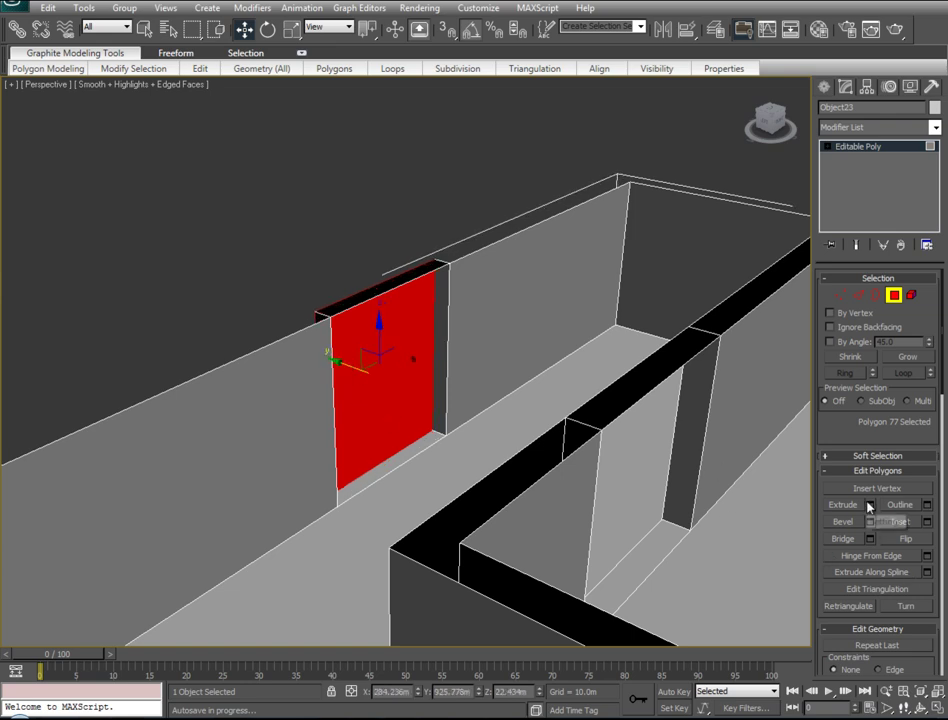
click(869, 505)
click(690, 513)
drag(339, 364, 256, 361)
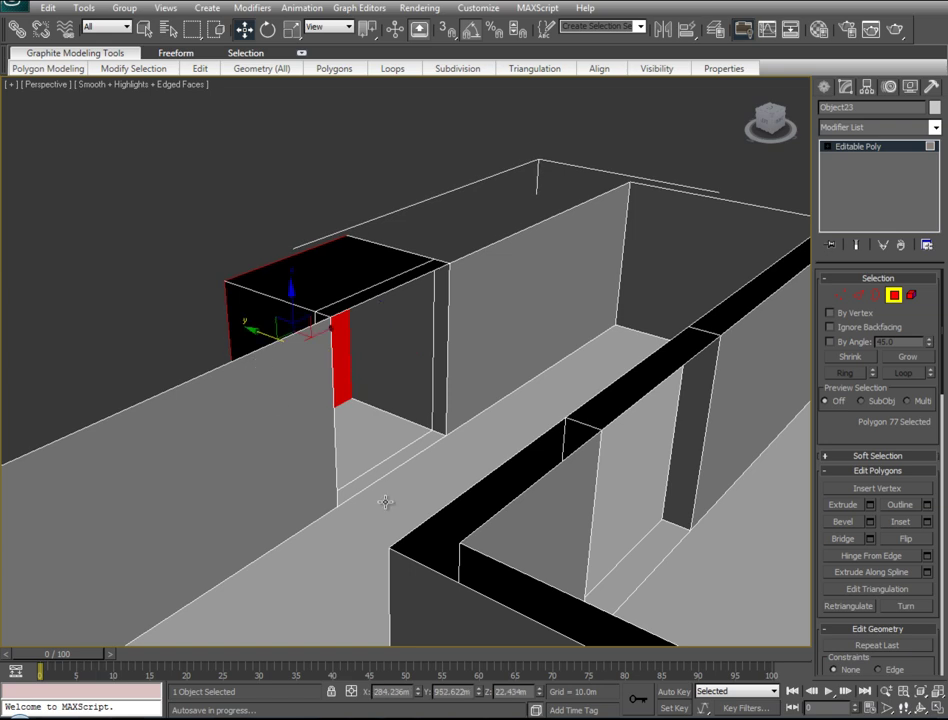
Extrude the box's inner end face twice, extending the block along the wall top
click(384, 328)
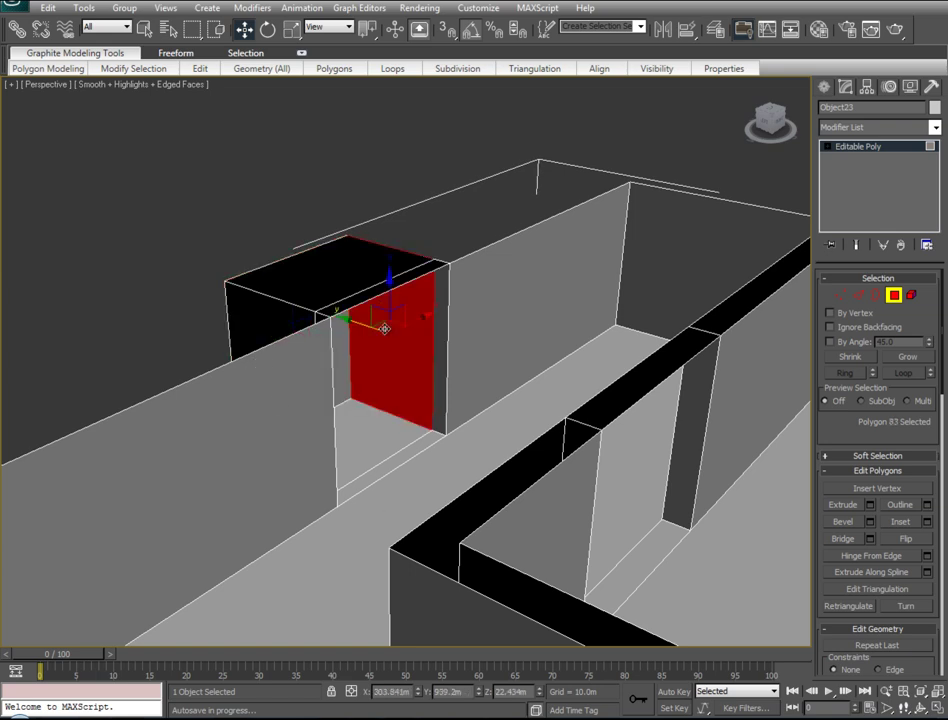
click(870, 505)
click(675, 510)
drag(424, 318, 543, 292)
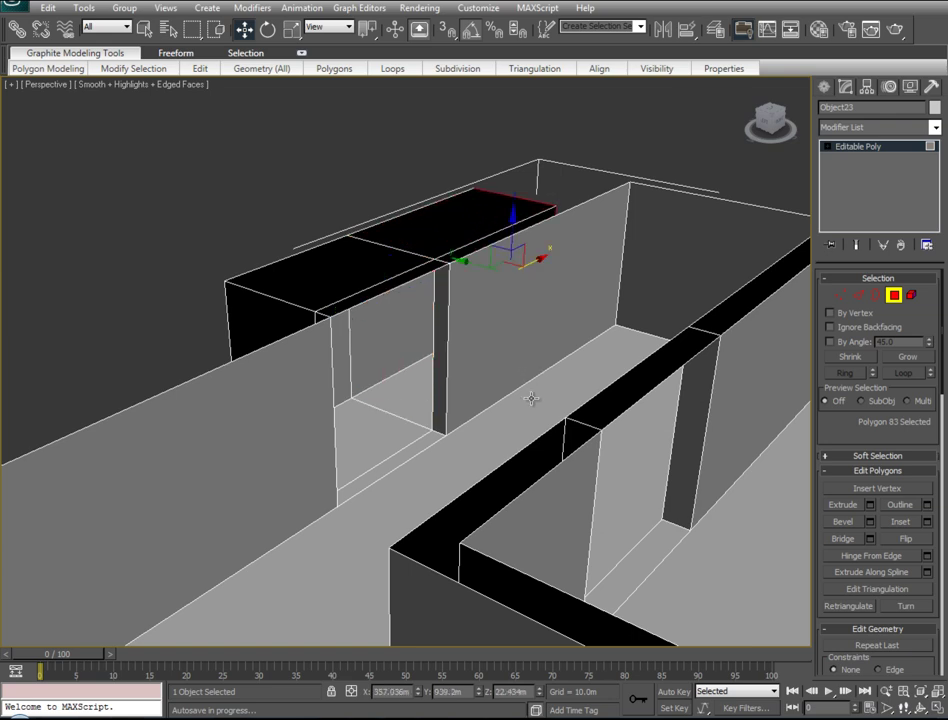
click(870, 505)
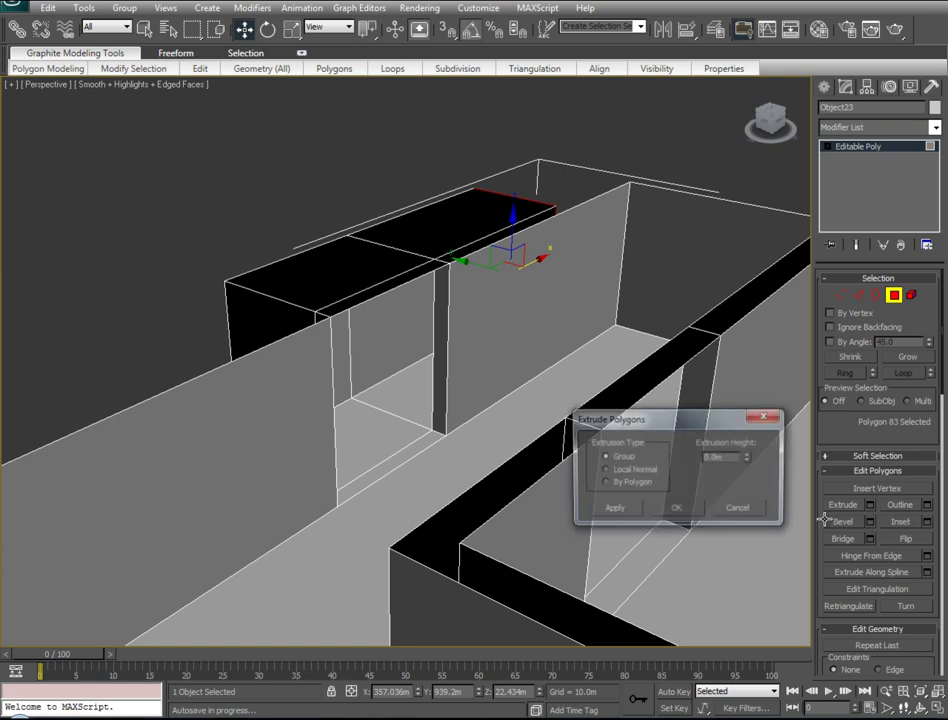
click(672, 510)
drag(541, 251, 598, 227)
Marquee-select the vertices along the block's middle and bottom edges and raise them upward
key(t)
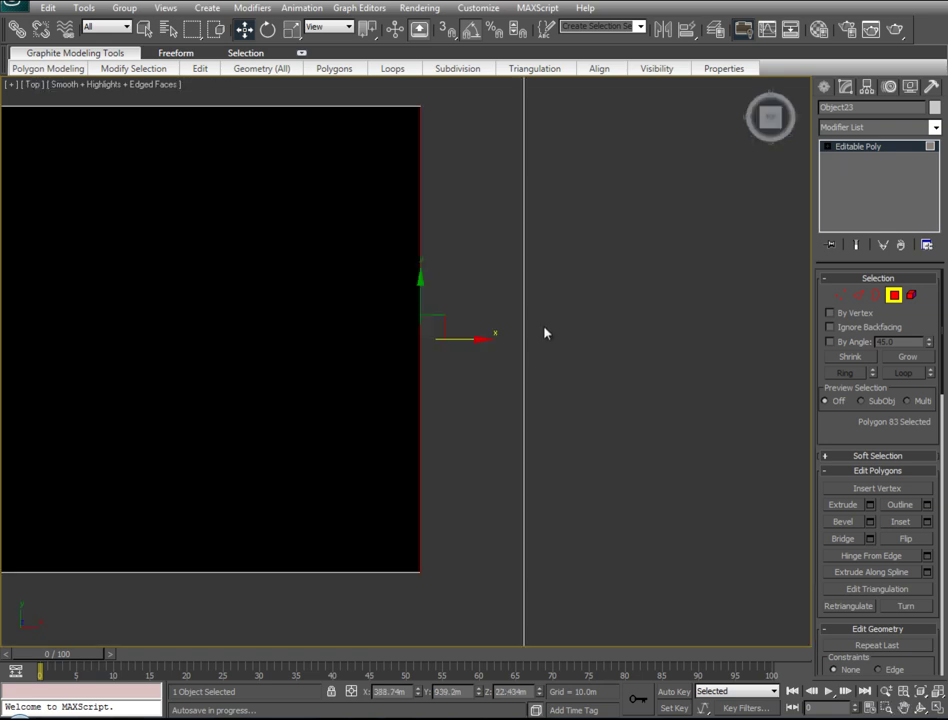
scroll(451, 423, down, 3)
scroll(450, 426, up, 2)
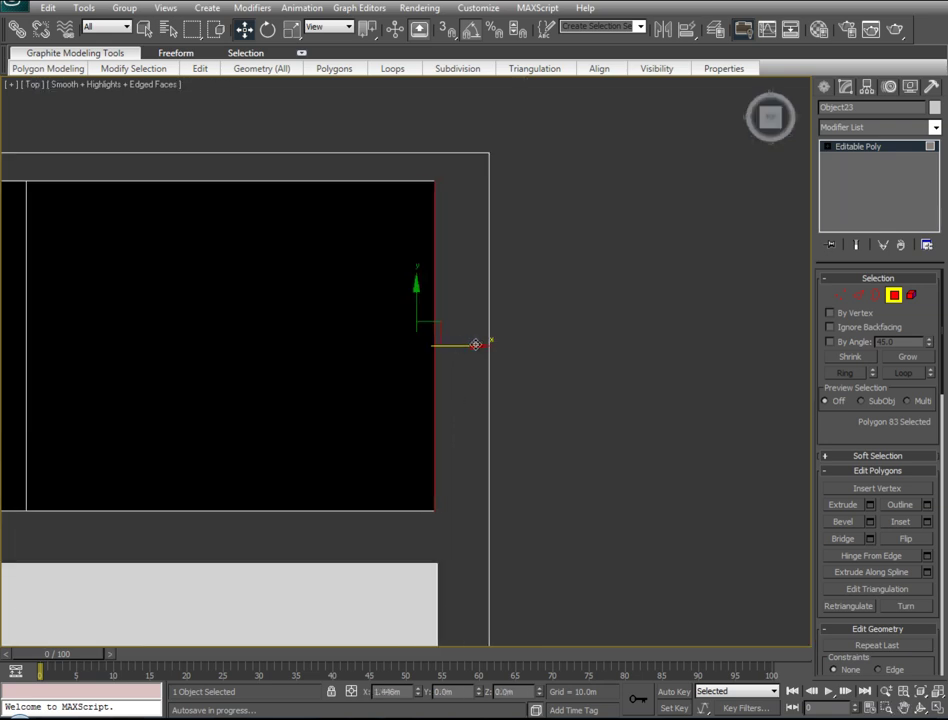
key(1)
key(p)
mouse_move(544, 449)
alt+middle_down()
mouse_move(620, 455)
mouse_move(686, 493)
mouse_move(681, 571)
mouse_move(698, 550)
mouse_move(690, 520)
alt+middle_up()
click(546, 320)
mouse_move(560, 297)
mouse_down()
mouse_move(377, 355)
mouse_move(384, 362)
mouse_up()
ctrl+drag(598, 392, 406, 492)
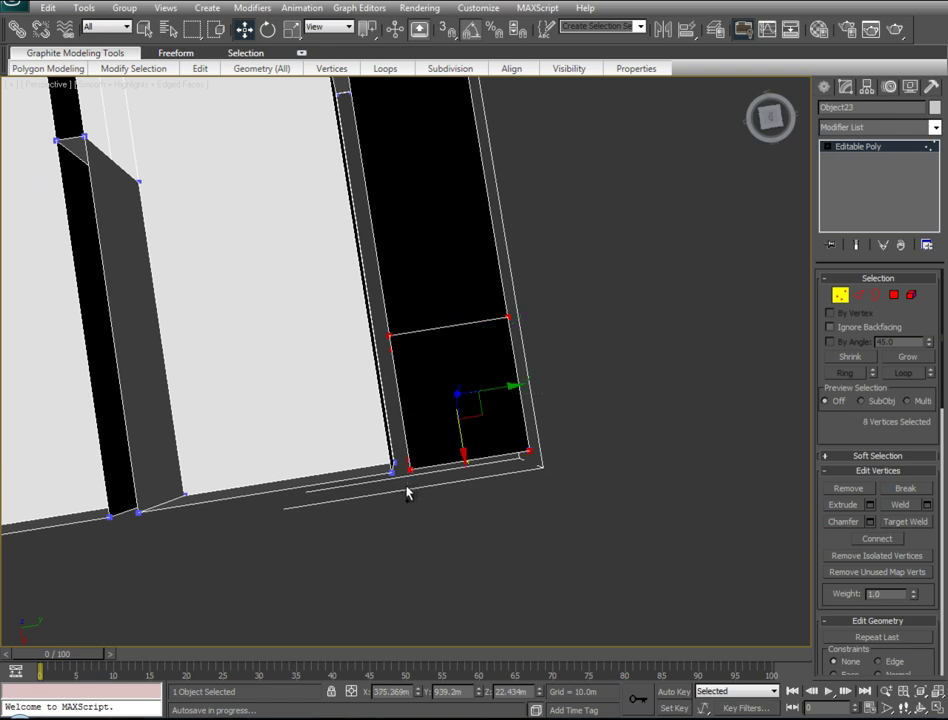
mouse_move(279, 394)
alt+middle_down()
mouse_move(377, 356)
mouse_move(417, 328)
mouse_move(410, 303)
mouse_move(440, 289)
mouse_move(525, 299)
alt+middle_up()
mouse_move(563, 298)
mouse_down()
mouse_move(533, 133)
mouse_move(560, 280)
mouse_up()
In the Front view, drag the chosen vertices down to flatten the slope
key(f)
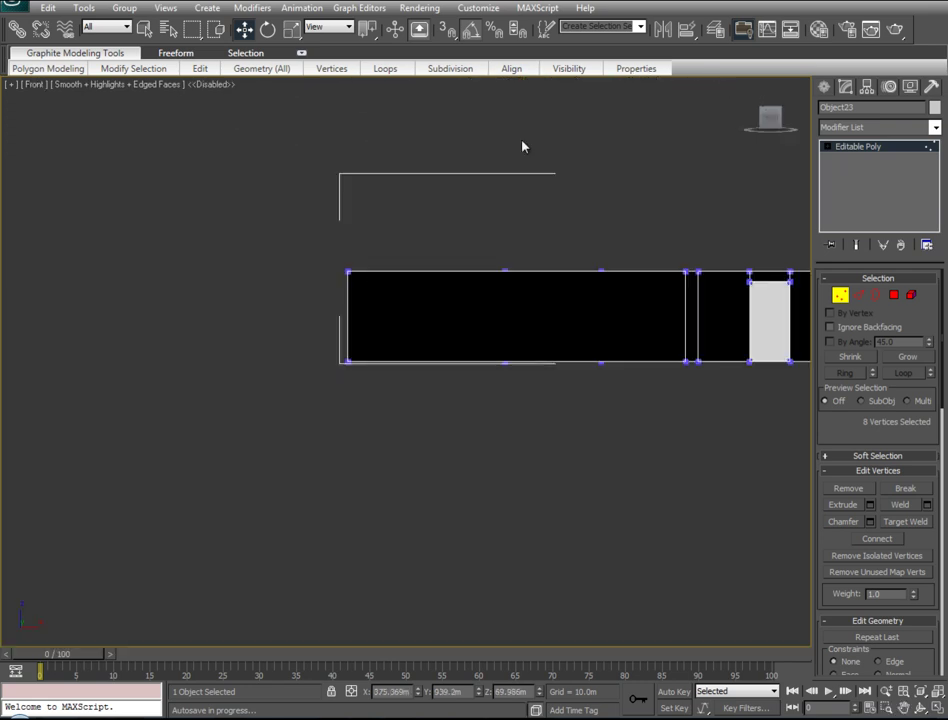
mouse_move(608, 248)
middle_down()
mouse_move(461, 256)
mouse_move(66, 317)
middle_up()
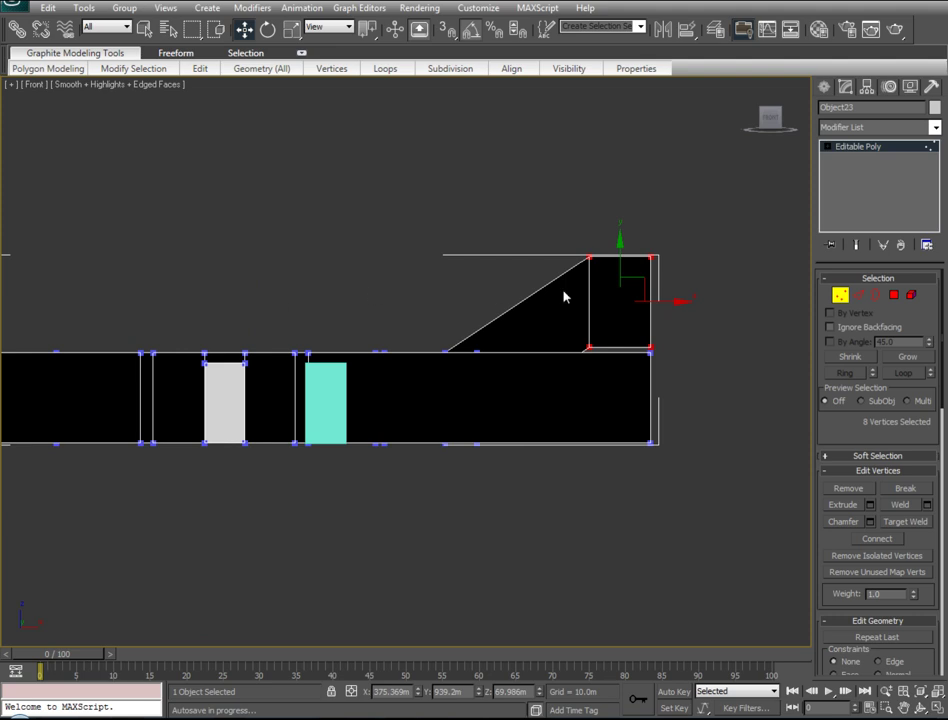
scroll(540, 320, up, 5)
middle_drag(590, 334, 243, 355)
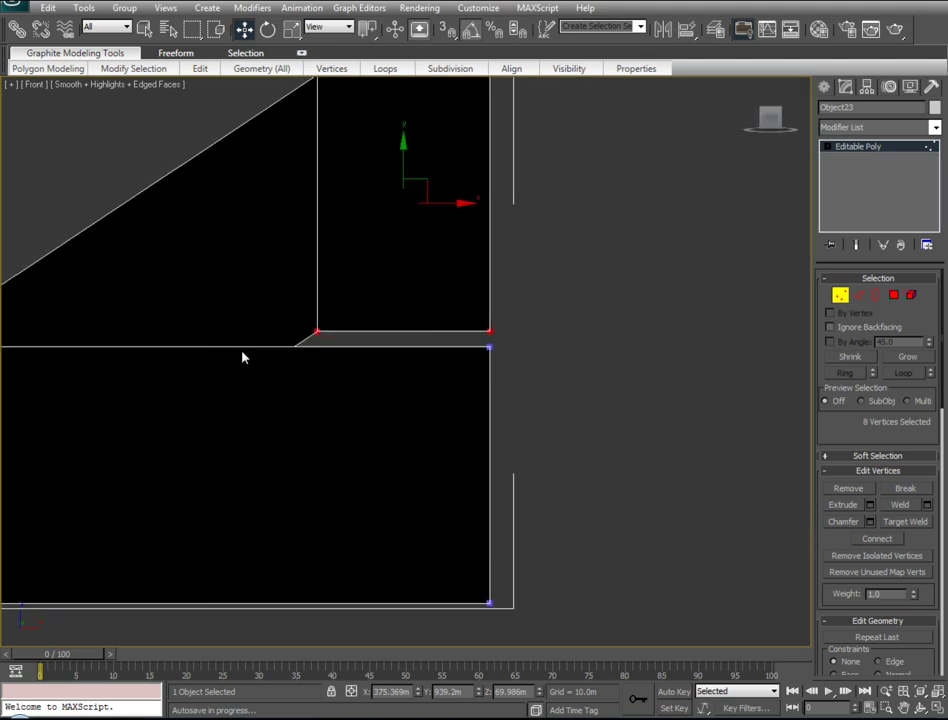
scroll(405, 360, up, 2)
mouse_move(404, 90)
mouse_down()
mouse_move(389, 112)
mouse_move(388, 91)
mouse_up()
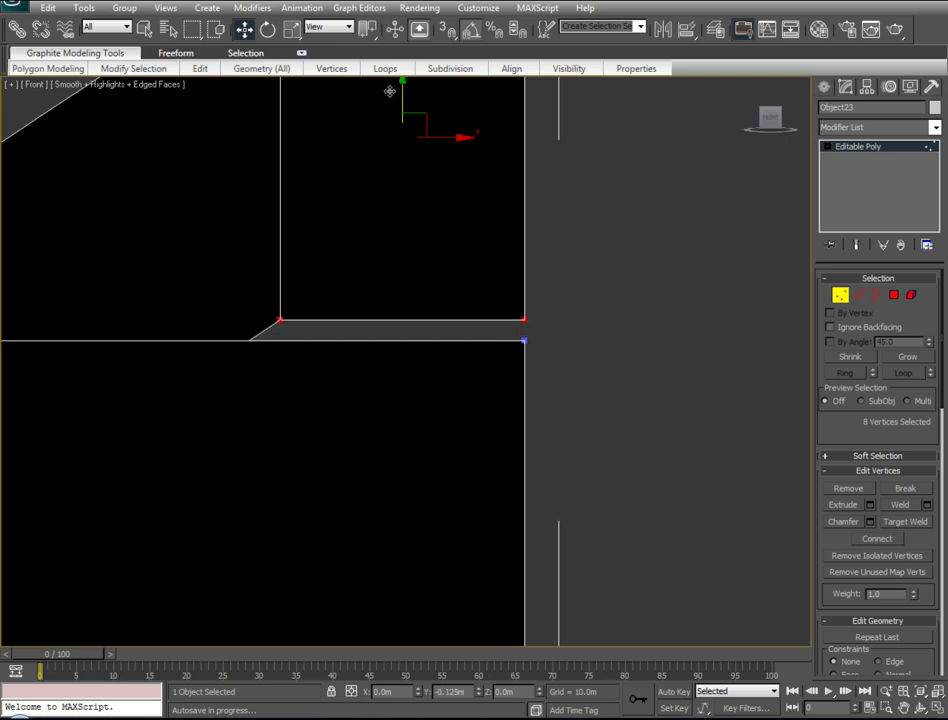
scroll(302, 350, down, 2)
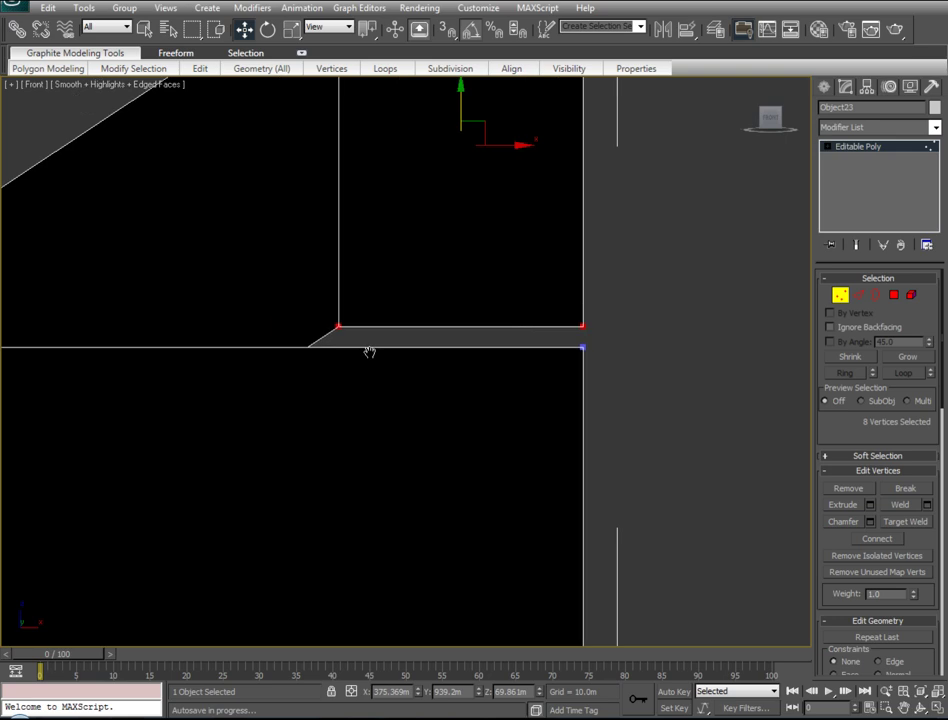
scroll(368, 349, down, 3)
scroll(460, 366, down, 3)
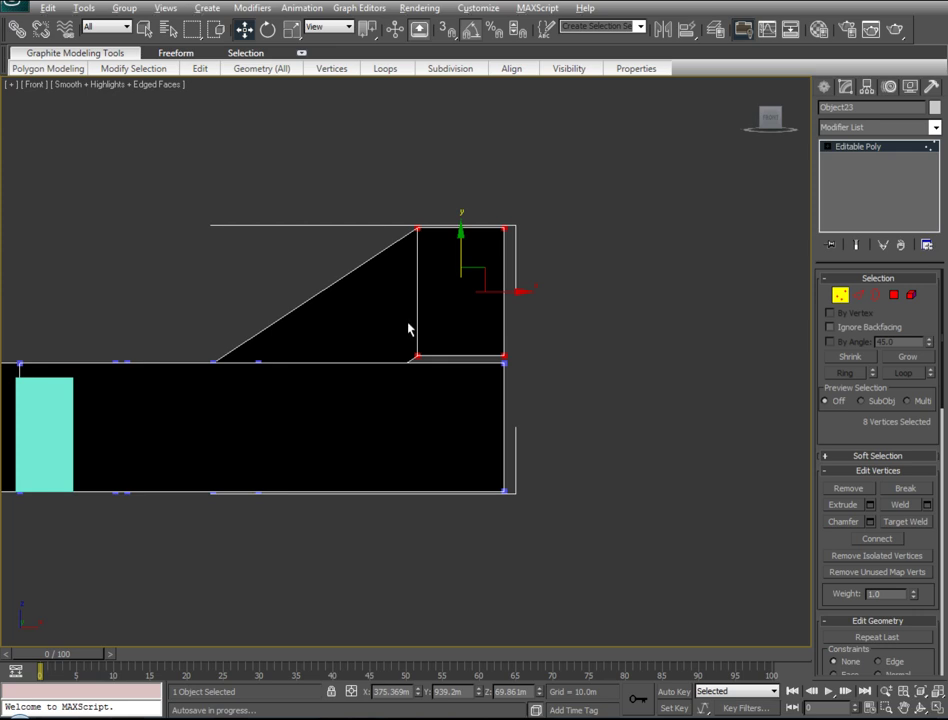
Raise the selected top-box vertices slightly in the Front view, then check them in Perspective
alt+middle_drag(408, 328, 409, 343)
key(p)
scroll(432, 343, up, 5)
mouse_move(503, 328)
alt+middle_down()
mouse_move(432, 406)
mouse_move(397, 482)
mouse_move(453, 421)
mouse_move(525, 398)
alt+middle_up()
scroll(432, 406, up, 3)
scroll(472, 442, down, 5)
scroll(470, 433, down, 3)
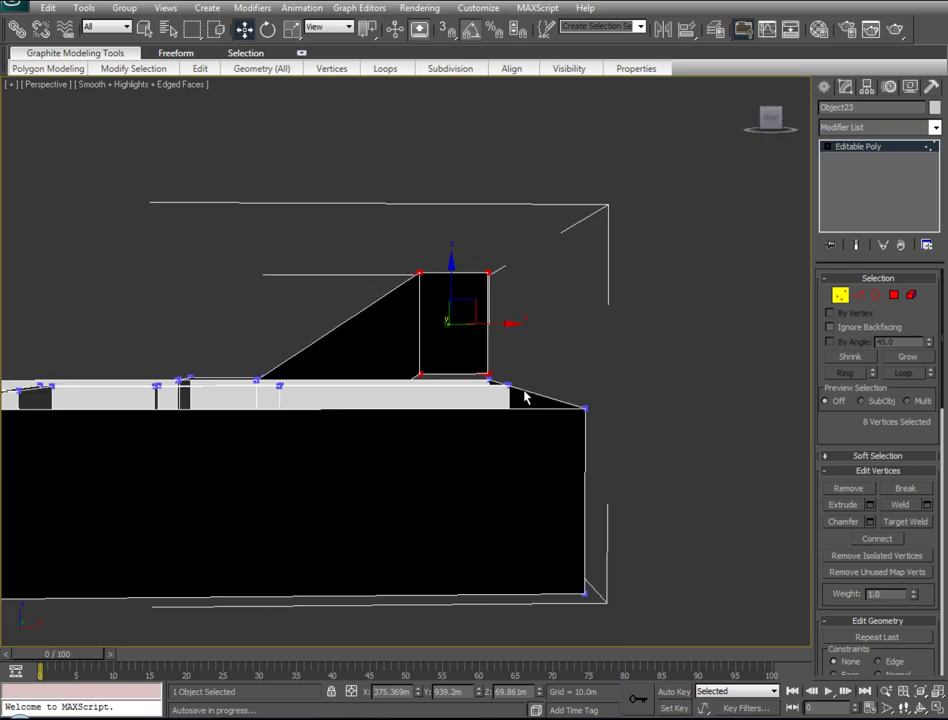
key(f)
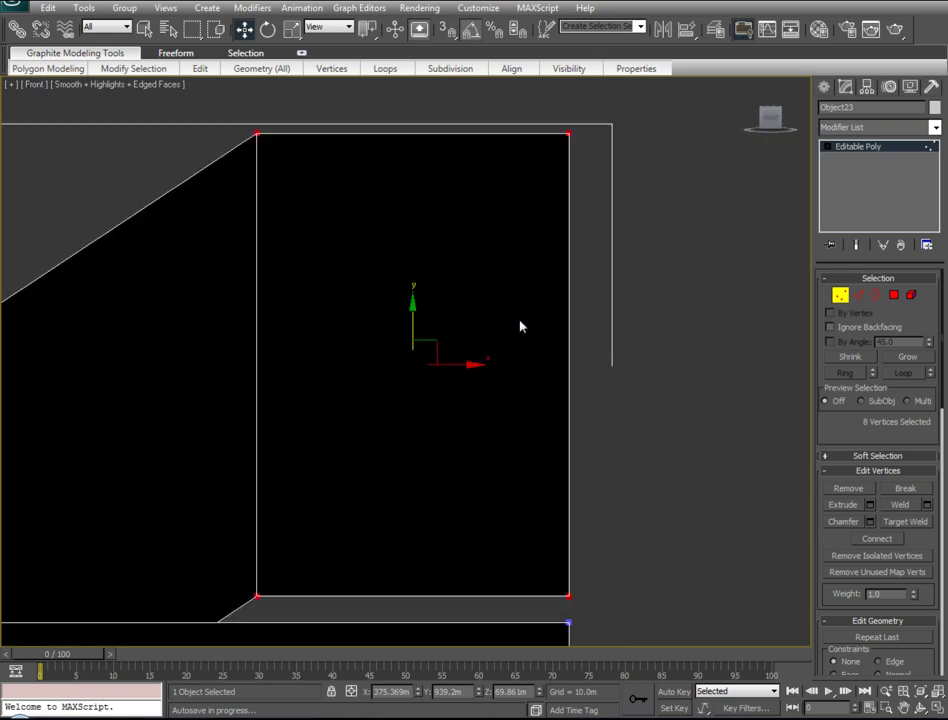
scroll(455, 434, down, 6)
scroll(424, 320, up, 3)
drag(409, 315, 409, 308)
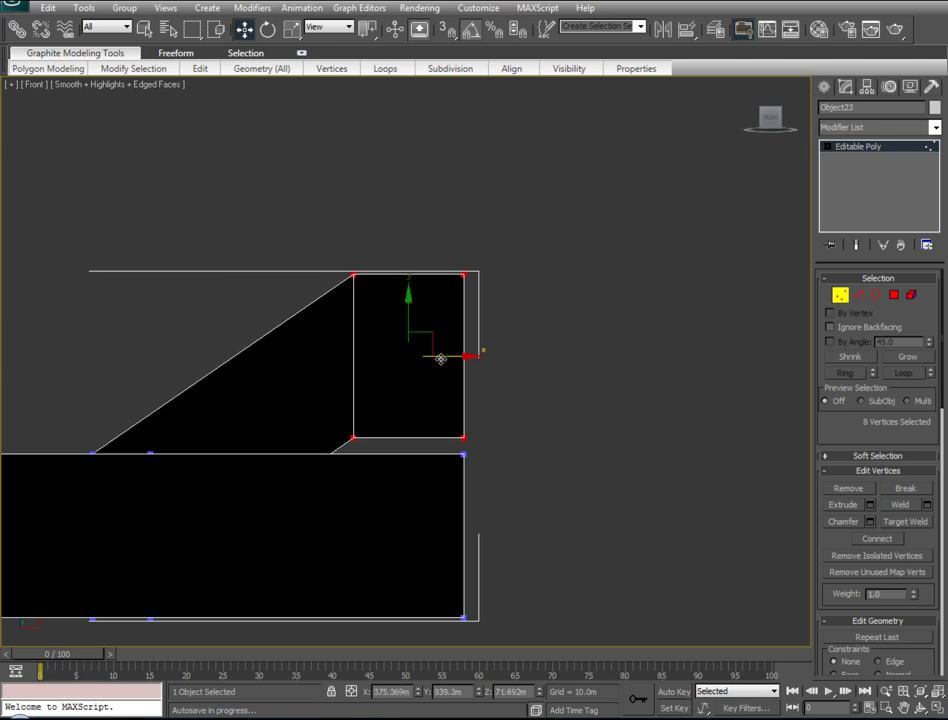
alt+middle_drag(282, 414, 316, 443)
key(p)
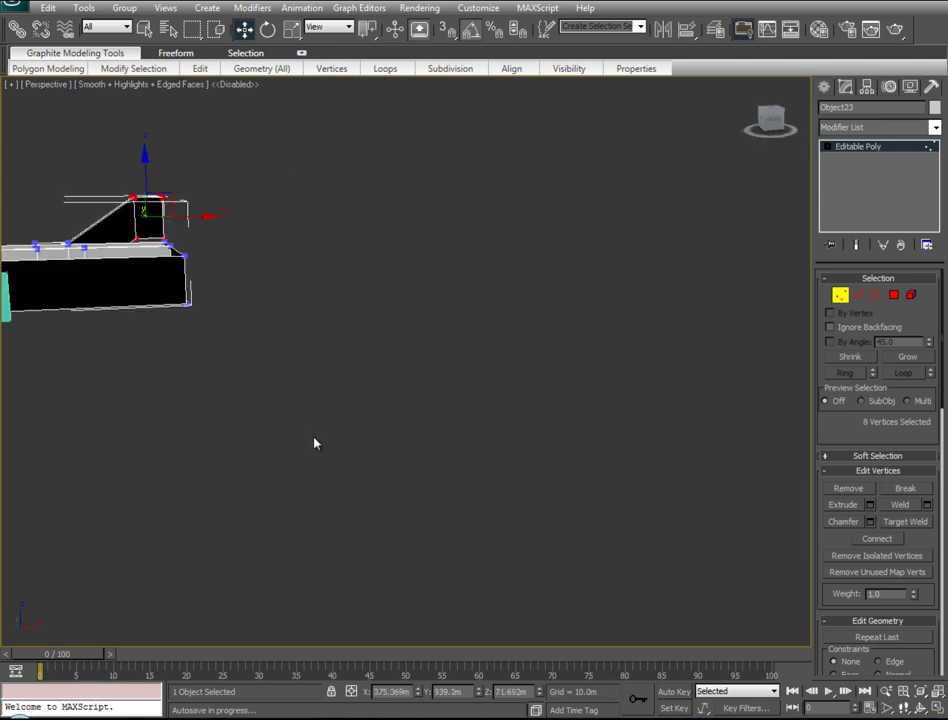
key(z)
scroll(331, 436, down, 5)
Extrude the top box's end face and push it outward about 4.31m in the Left view
scroll(425, 446, up, 3)
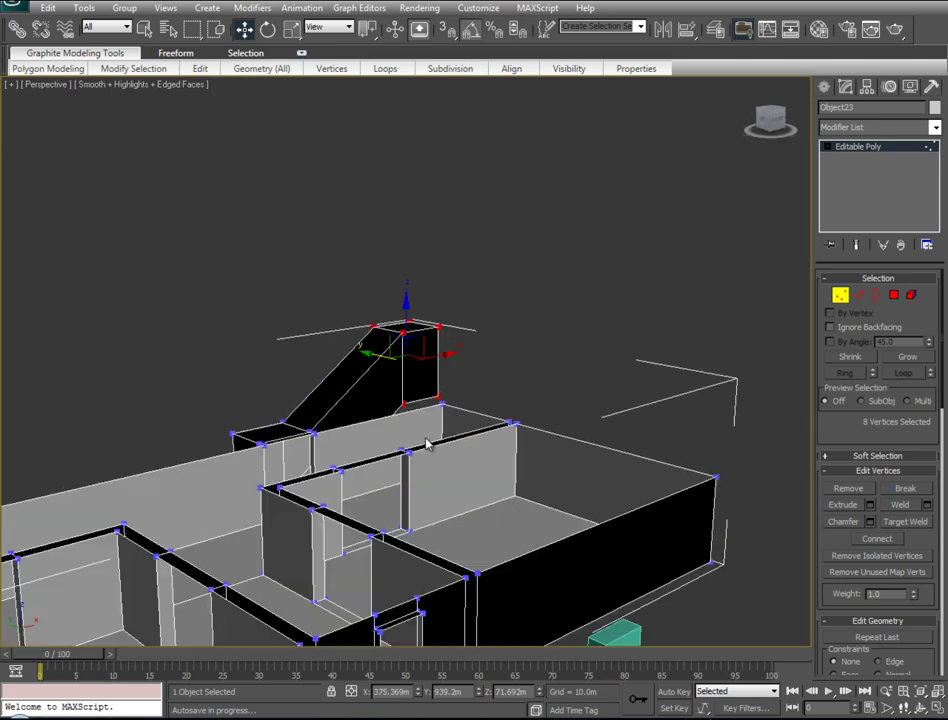
scroll(477, 421, up, 3)
scroll(409, 375, up, 2)
key(4)
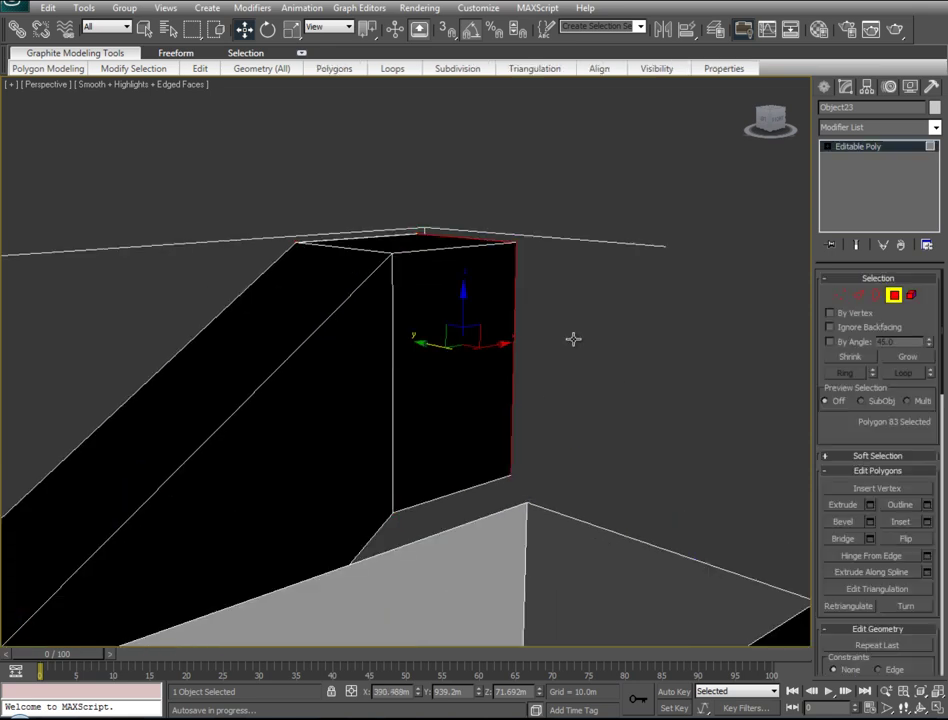
click(440, 386)
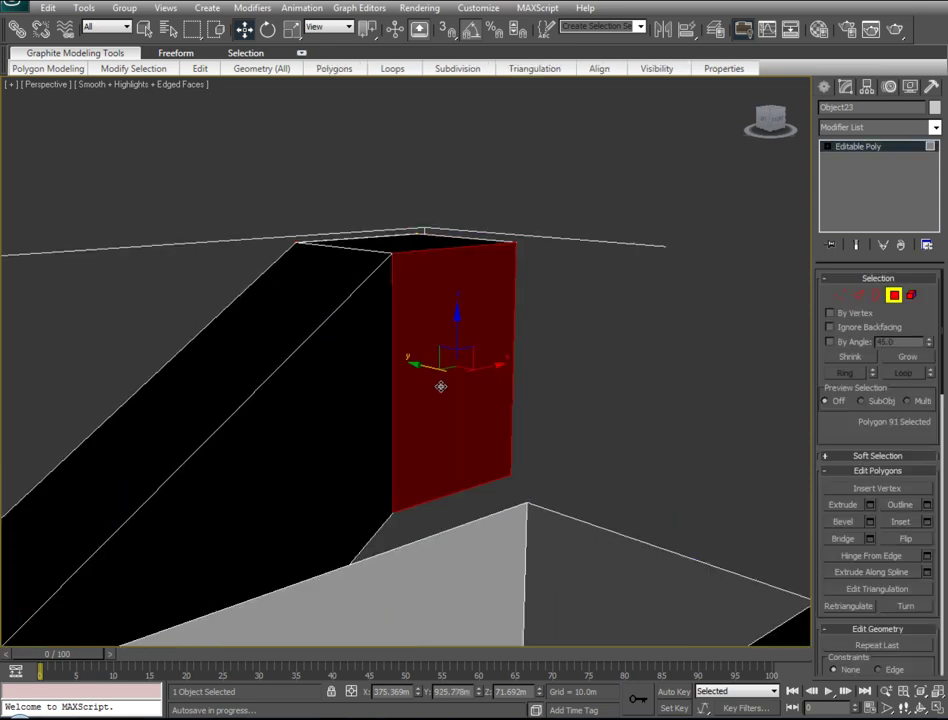
key(l)
key(z)
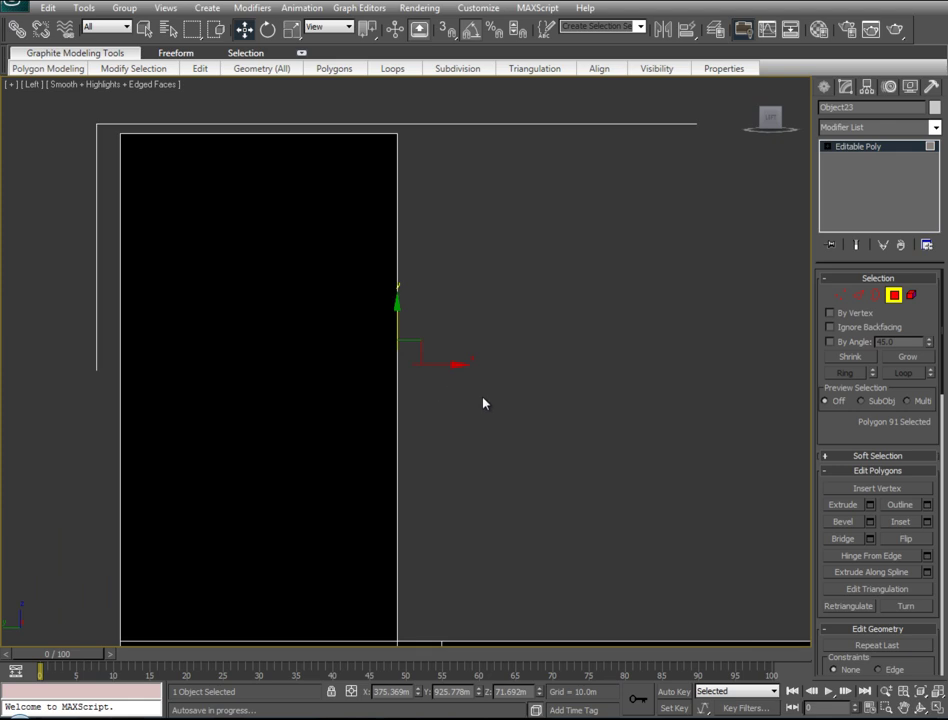
middle_drag(482, 402, 481, 357)
scroll(476, 352, down, 3)
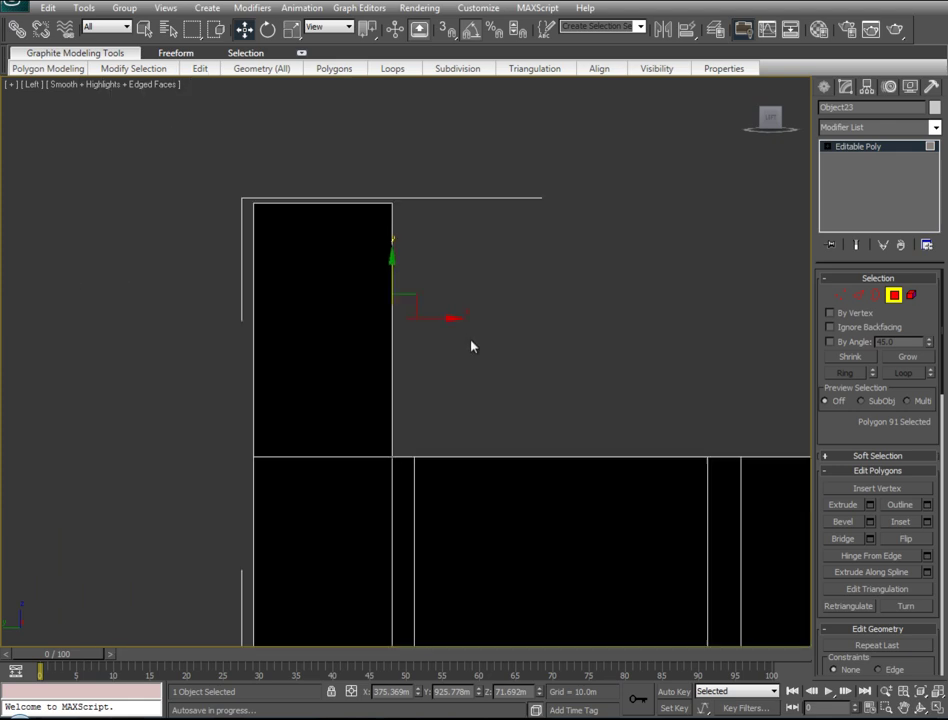
click(869, 505)
click(696, 510)
drag(439, 320, 467, 318)
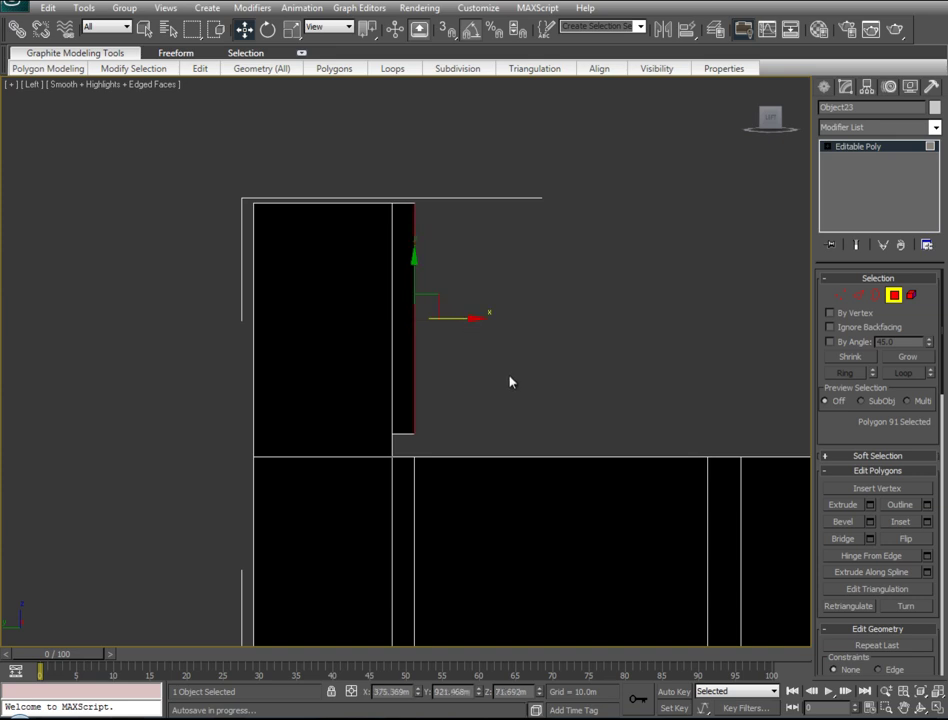
Delete the box's end face in Perspective so the box is open
key(p)
alt+middle_drag(530, 392, 461, 425)
scroll(436, 414, down, 4)
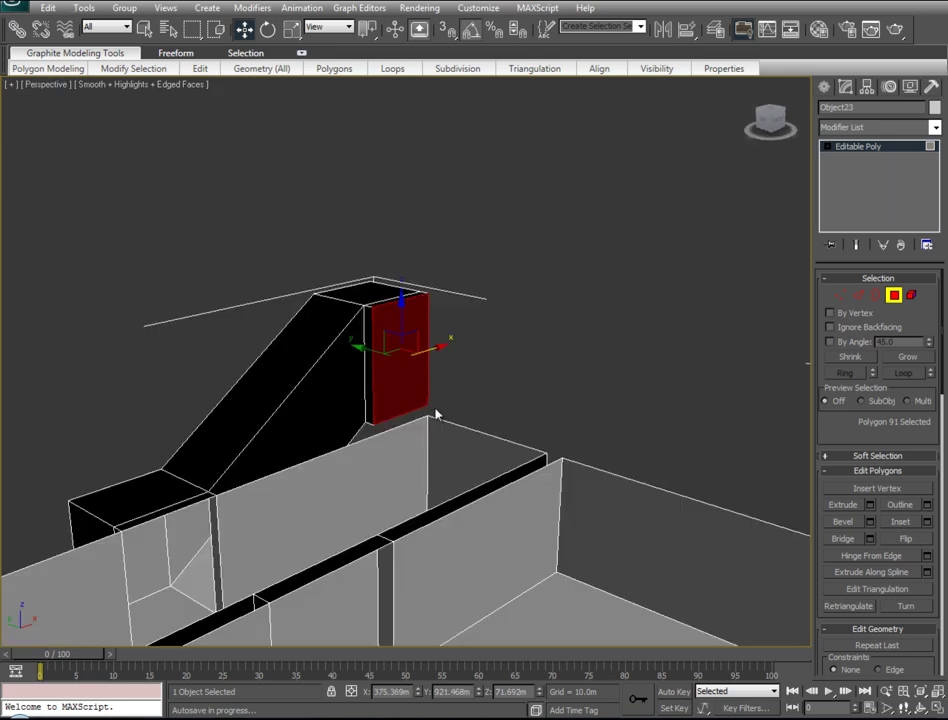
key(Delete)
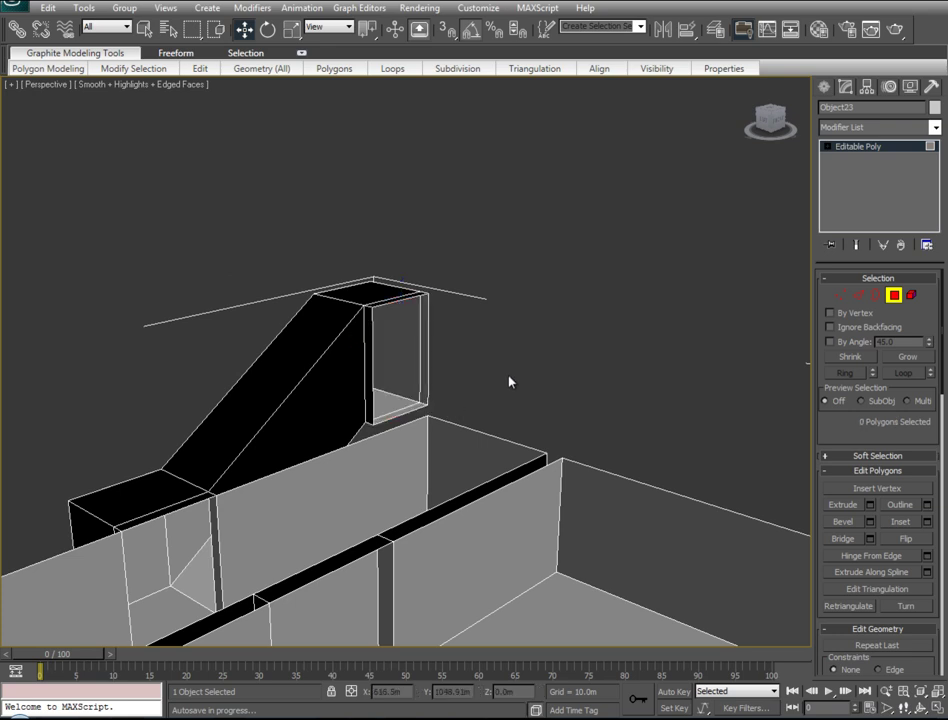
mouse_move(482, 355)
alt+middle_down()
mouse_move(398, 415)
mouse_move(578, 477)
mouse_move(508, 470)
alt+middle_up()
scroll(524, 428, up, 5)
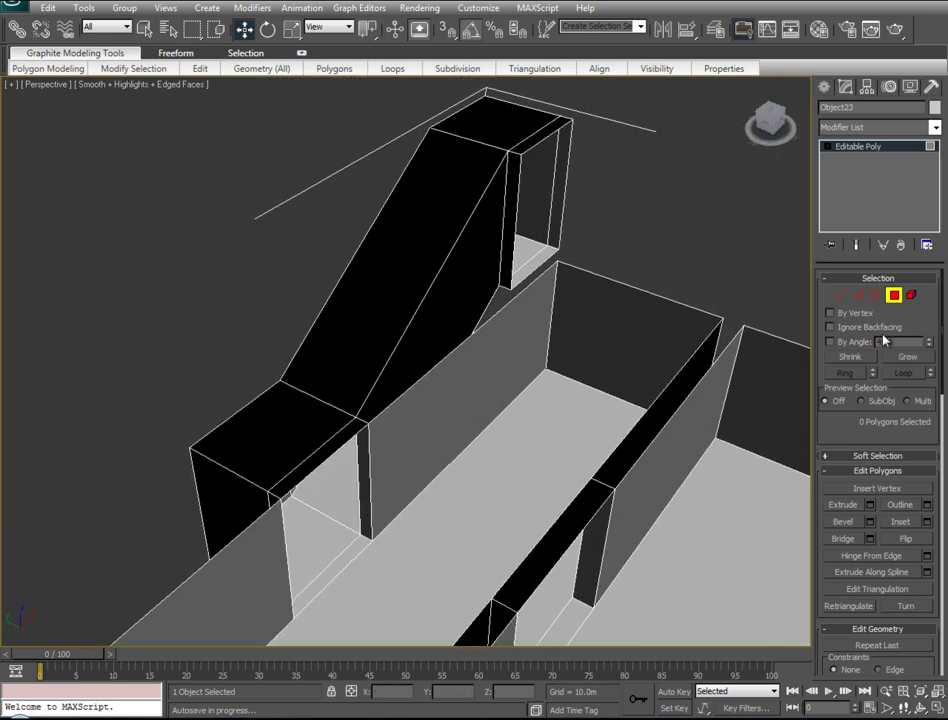
In Edge mode, ring the ramp's left sloping edge and connect it with a new cut
click(859, 295)
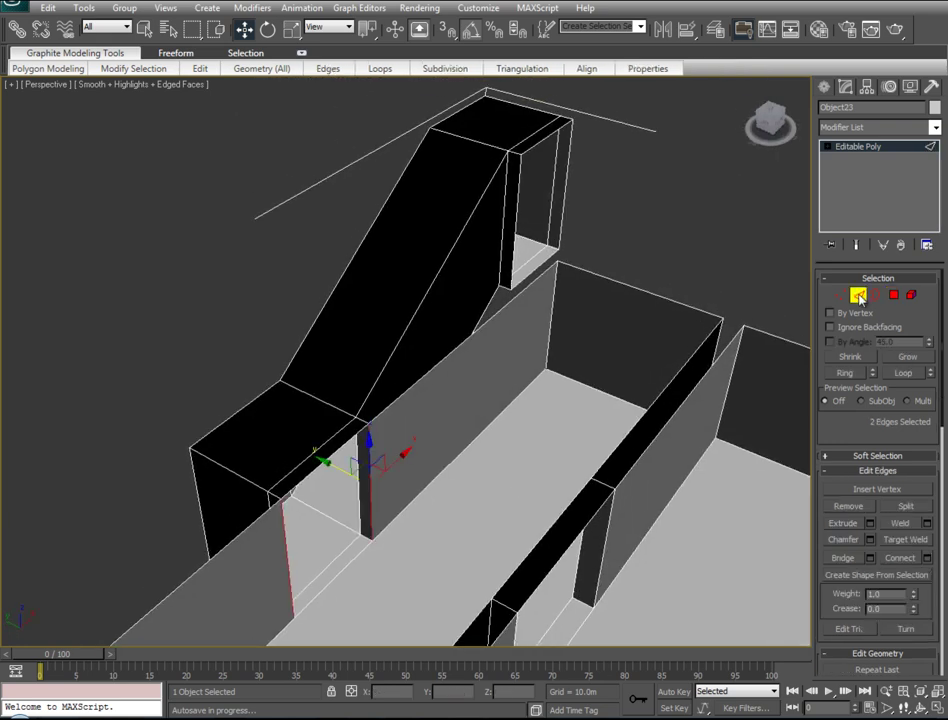
click(360, 248)
drag(848, 438, 848, 414)
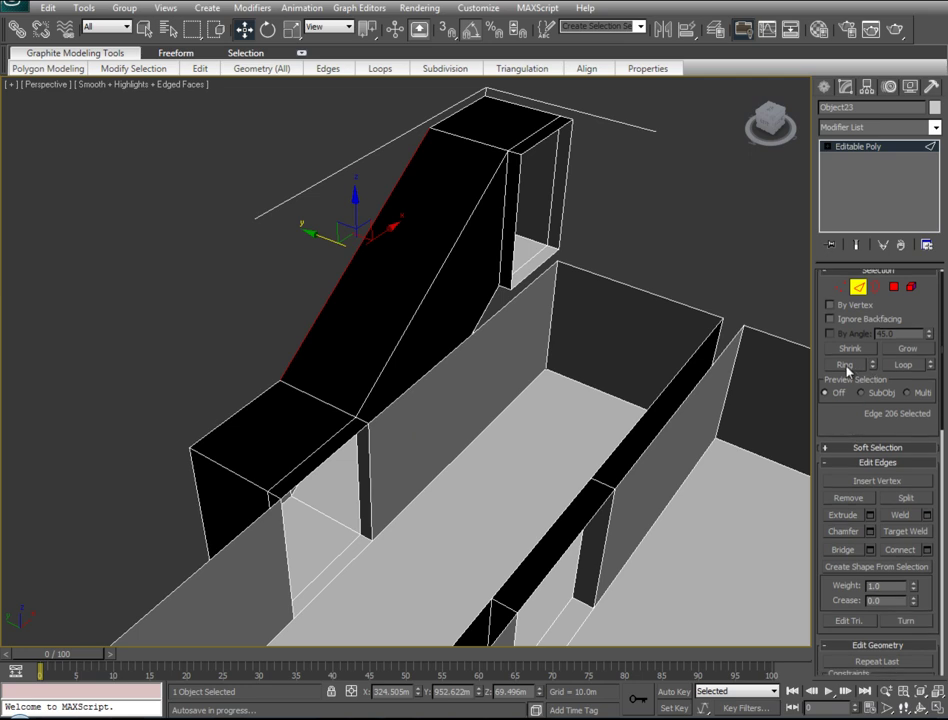
click(845, 364)
mouse_move(193, 353)
alt+middle_down()
mouse_move(334, 349)
mouse_move(350, 343)
mouse_move(307, 345)
mouse_move(419, 277)
alt+middle_up()
right_click(413, 270)
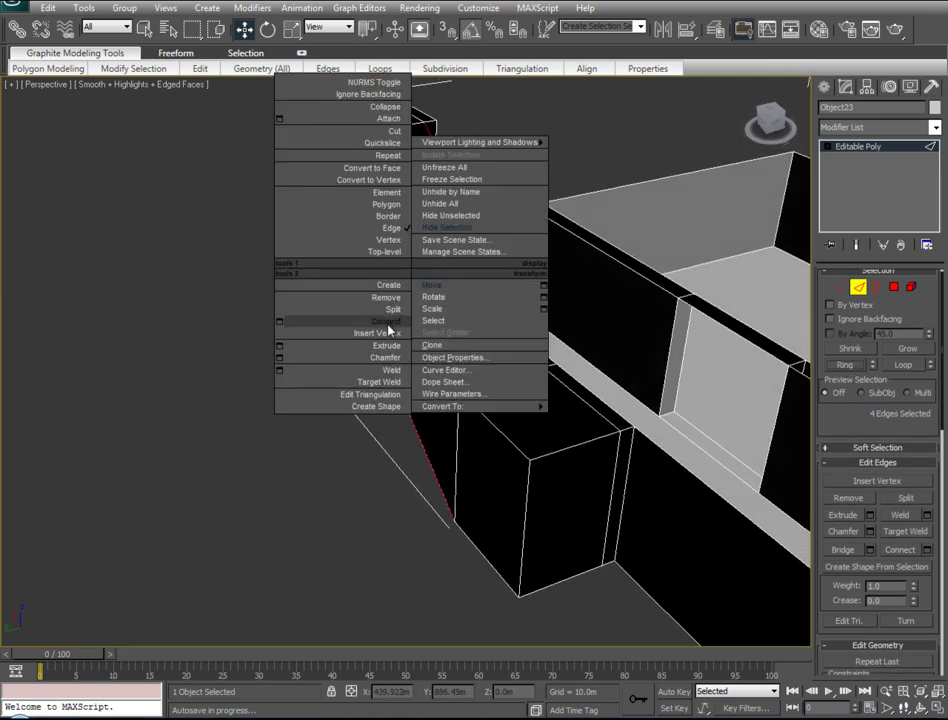
click(392, 331)
mouse_move(362, 402)
alt+middle_down()
mouse_move(427, 389)
mouse_move(446, 372)
mouse_move(326, 423)
mouse_move(372, 427)
mouse_move(383, 239)
alt+middle_up()
Ring another ramp edge and add two more connecting cuts across the ramp
click(378, 222)
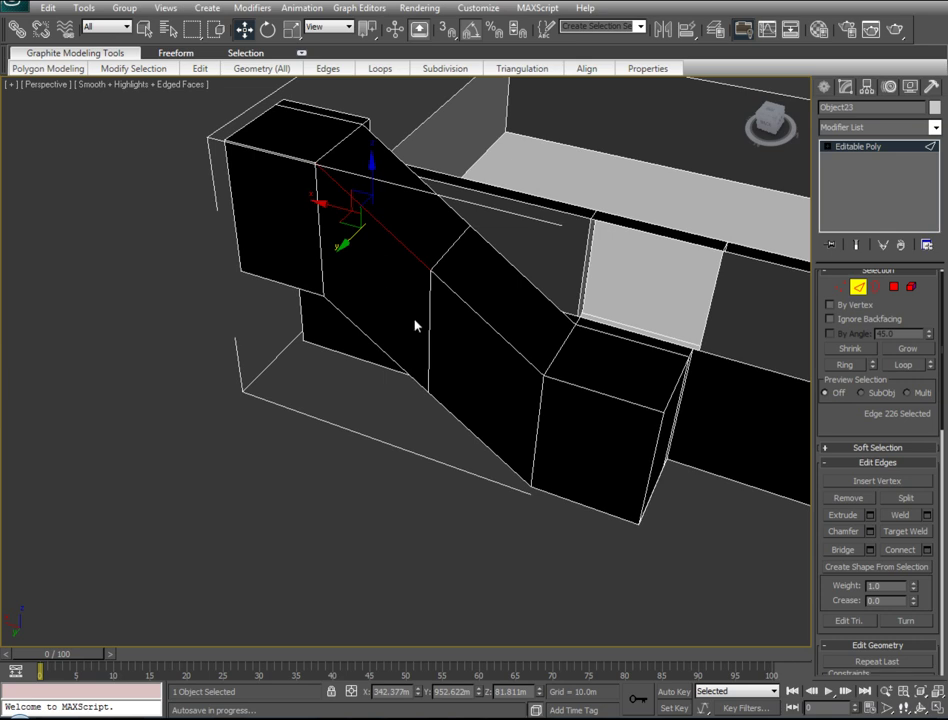
click(845, 365)
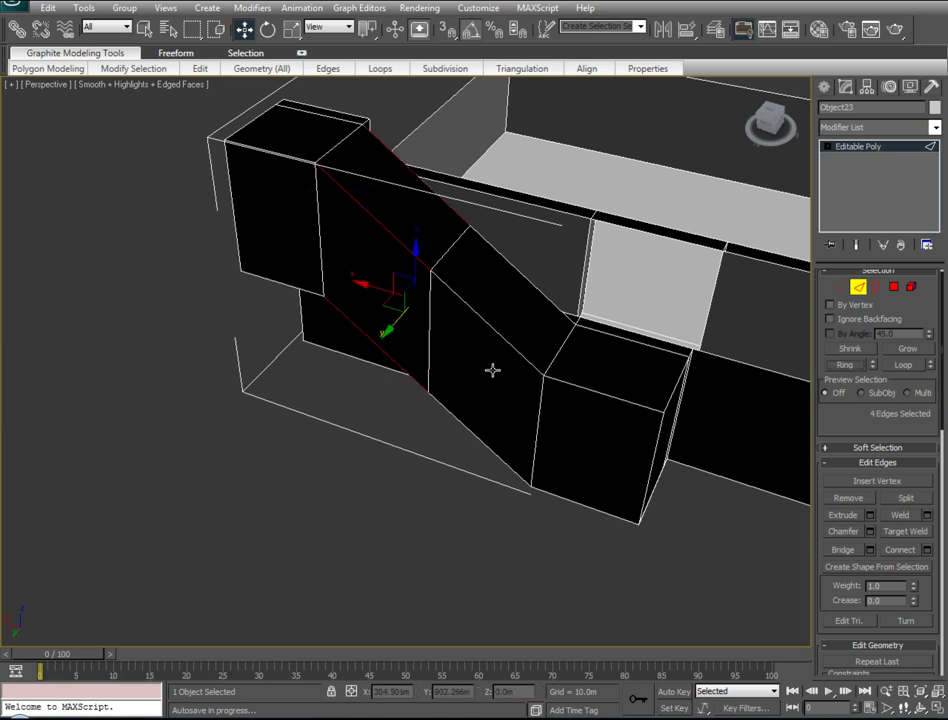
right_click(390, 212)
click(372, 263)
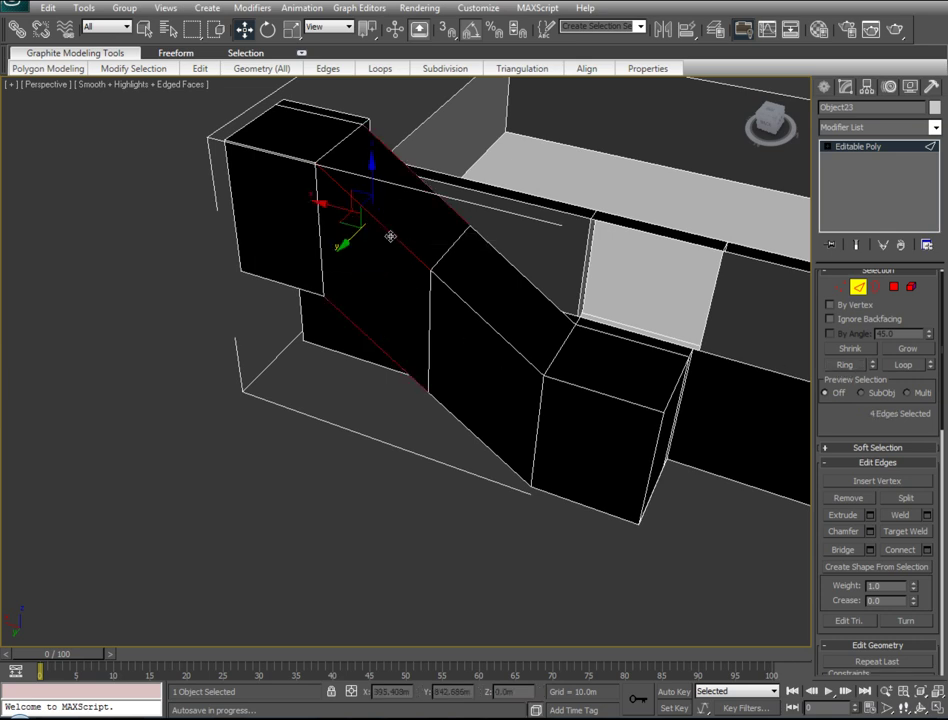
right_click(387, 228)
click(352, 270)
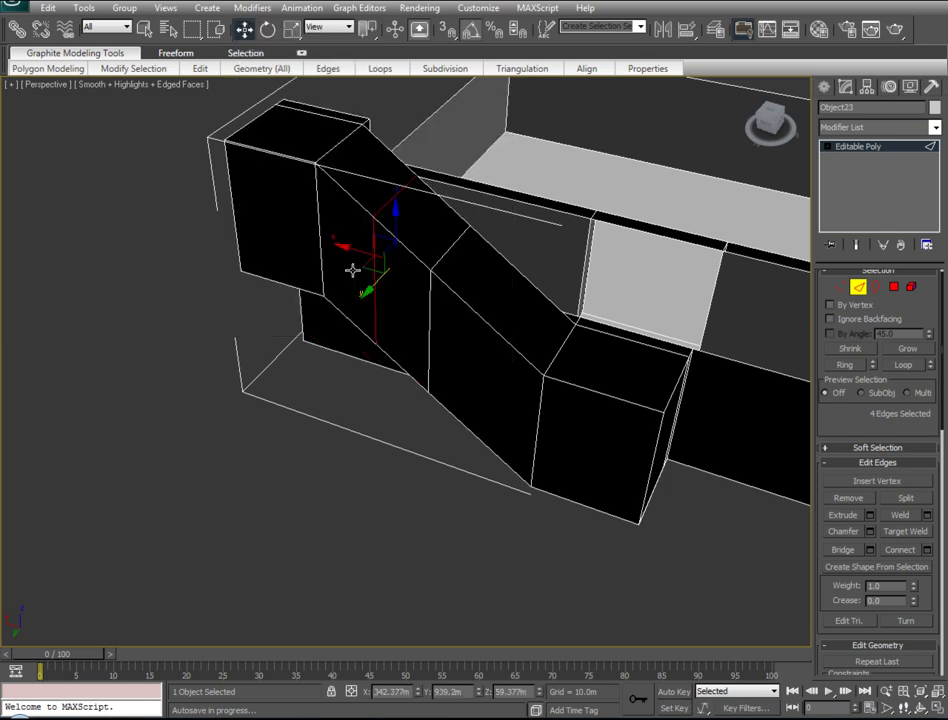
Connect the diagonal panel's edge ring and its loops, then select the loop along the ramp's slope
click(527, 282)
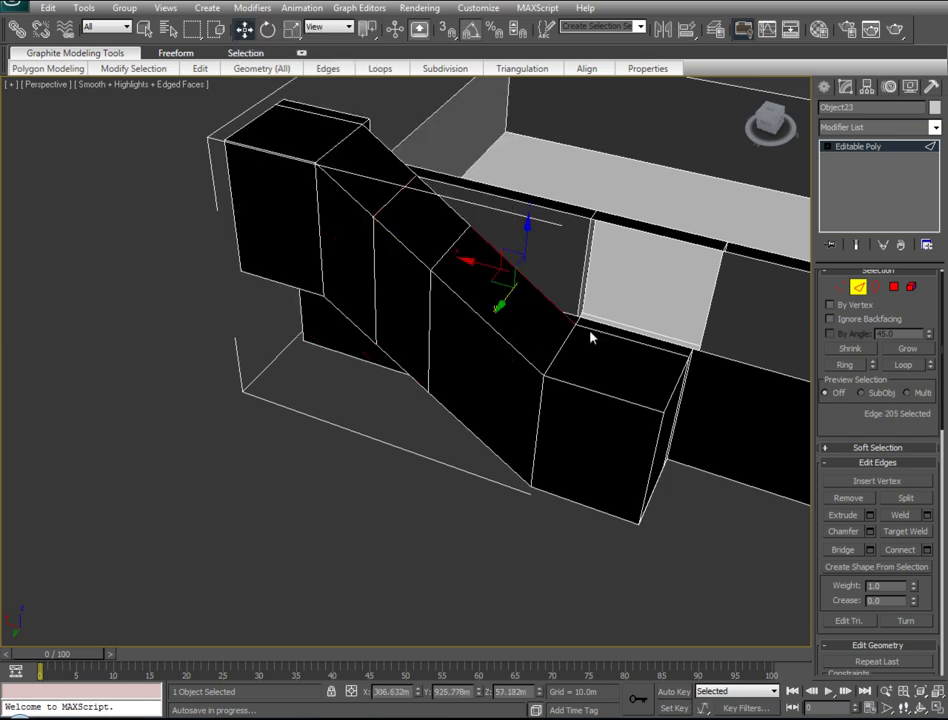
click(840, 364)
right_click(502, 320)
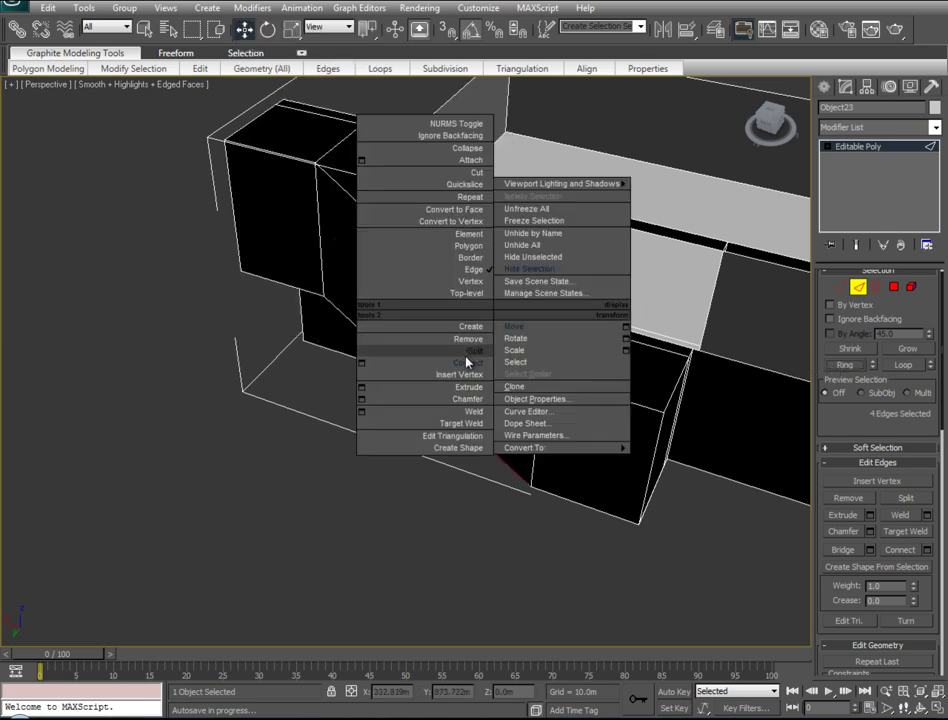
click(465, 372)
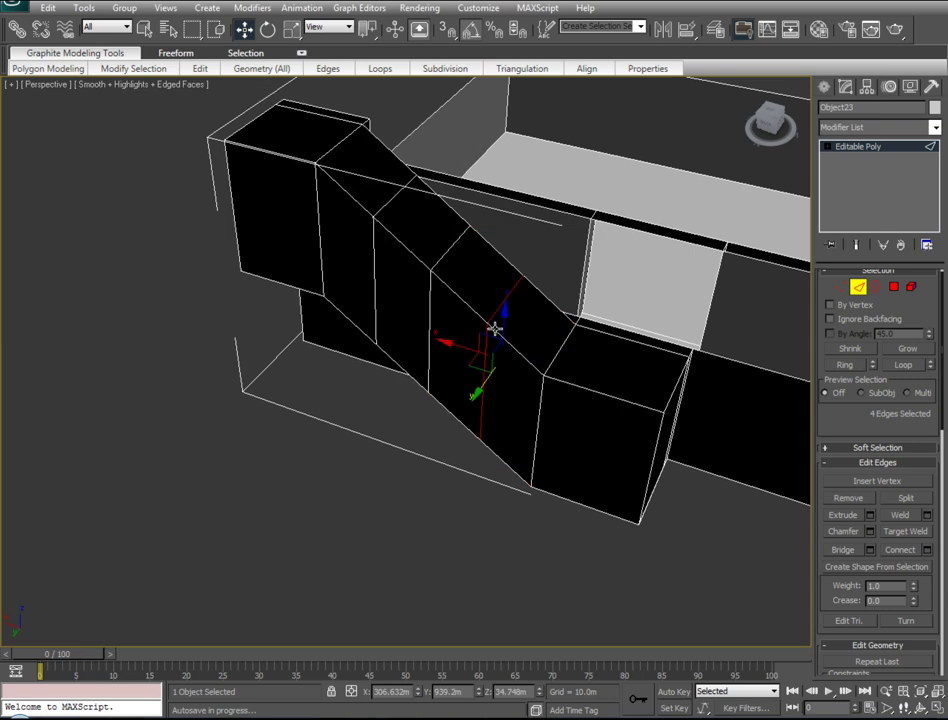
key(alt+l)
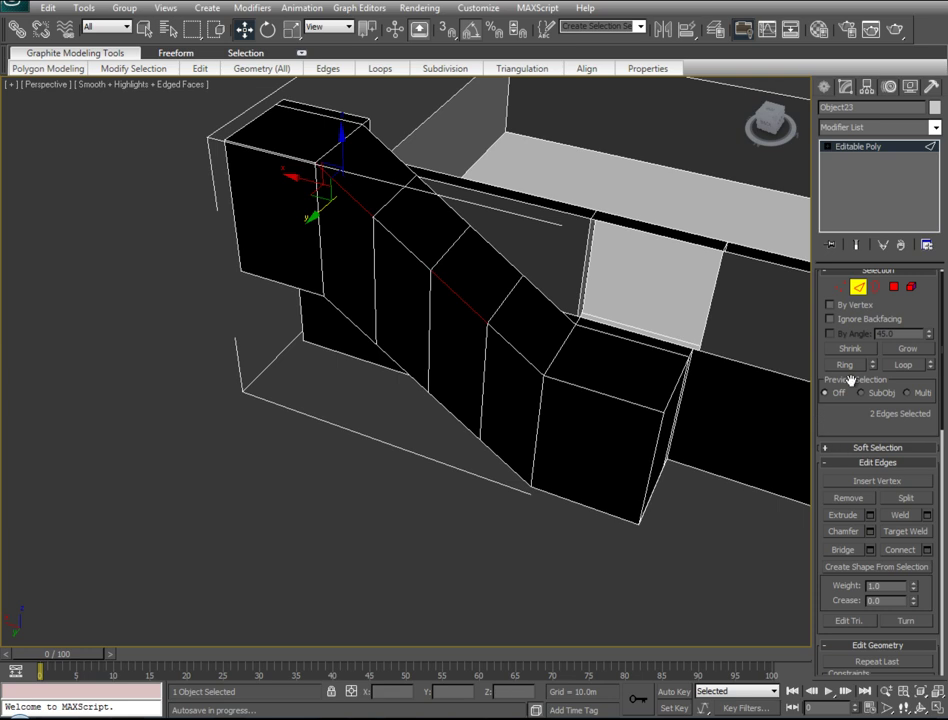
right_click(452, 279)
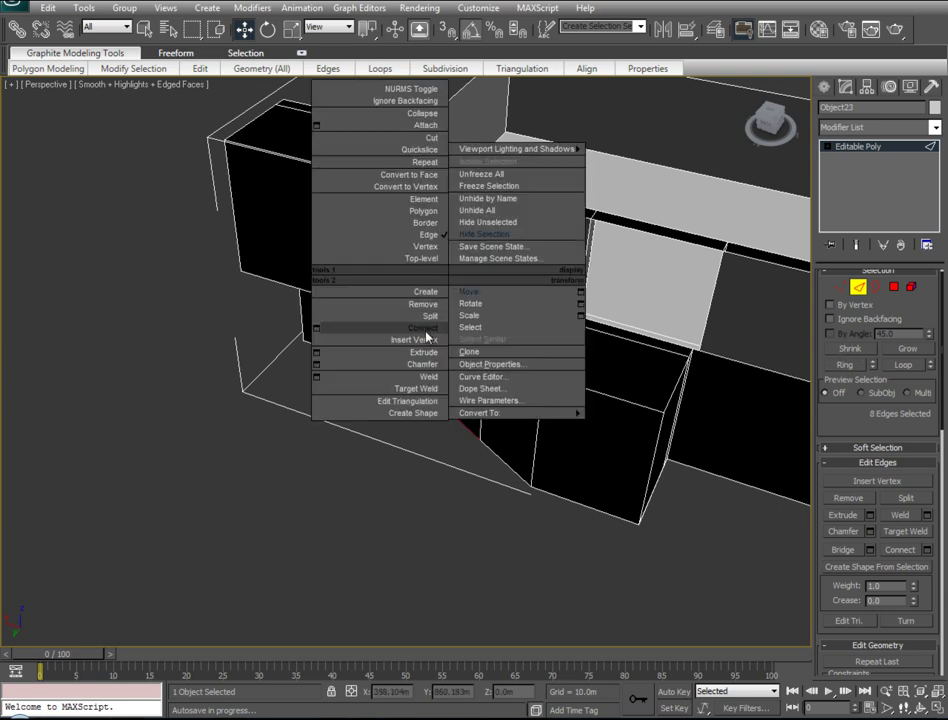
click(360, 332)
click(395, 236)
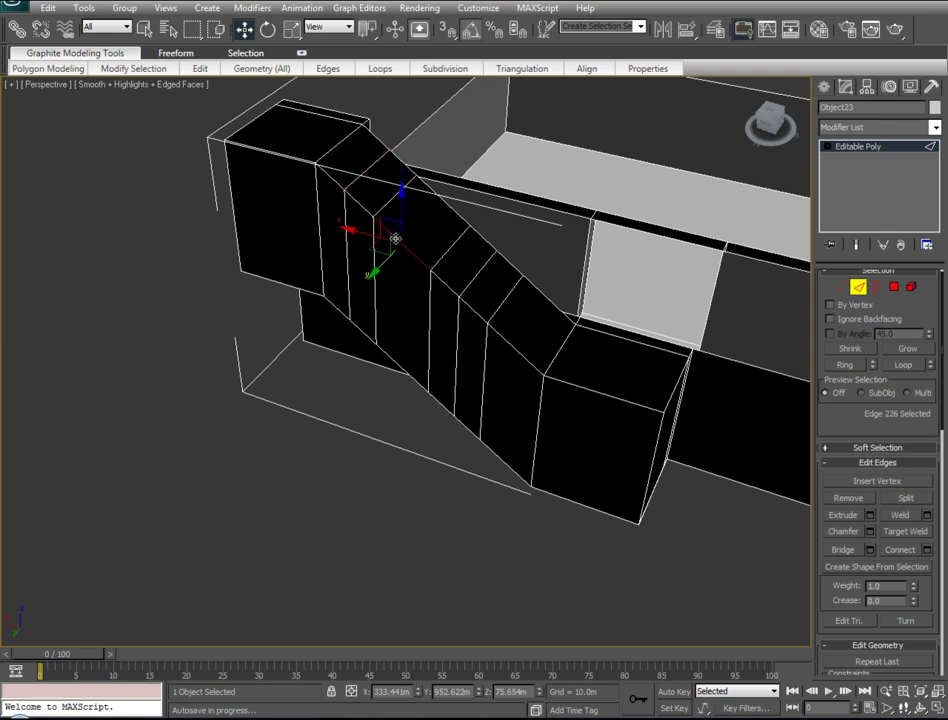
double_click(511, 347)
Add crosswise cuts by connecting the ring of 16 sloping stair edges
right_click(531, 327)
click(439, 380)
alt+middle_drag(439, 380, 492, 357)
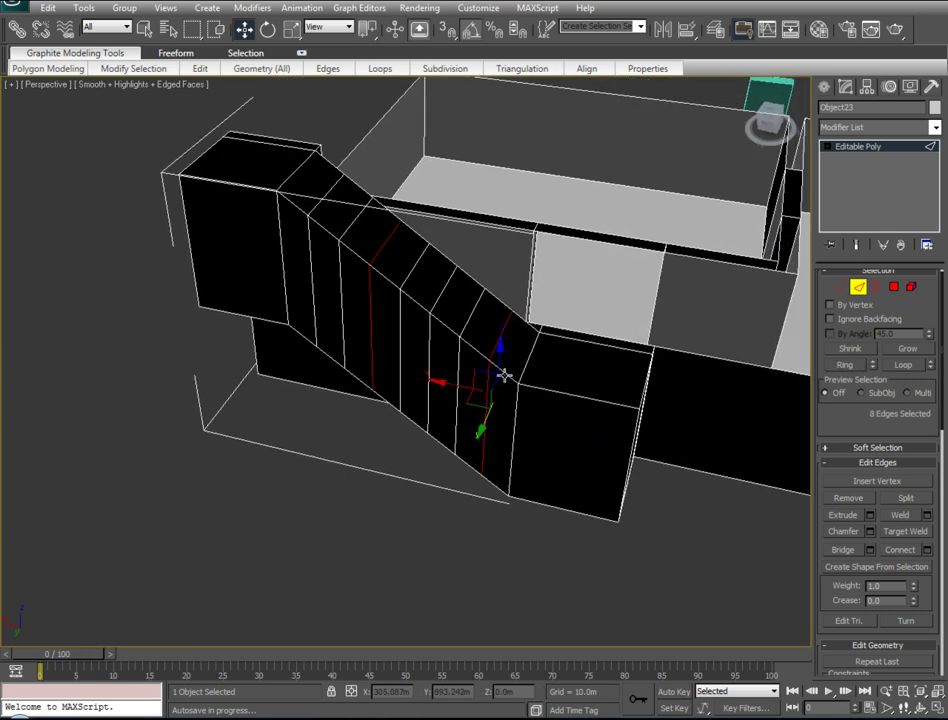
click(505, 374)
ctrl+click(448, 325)
ctrl+click(372, 265)
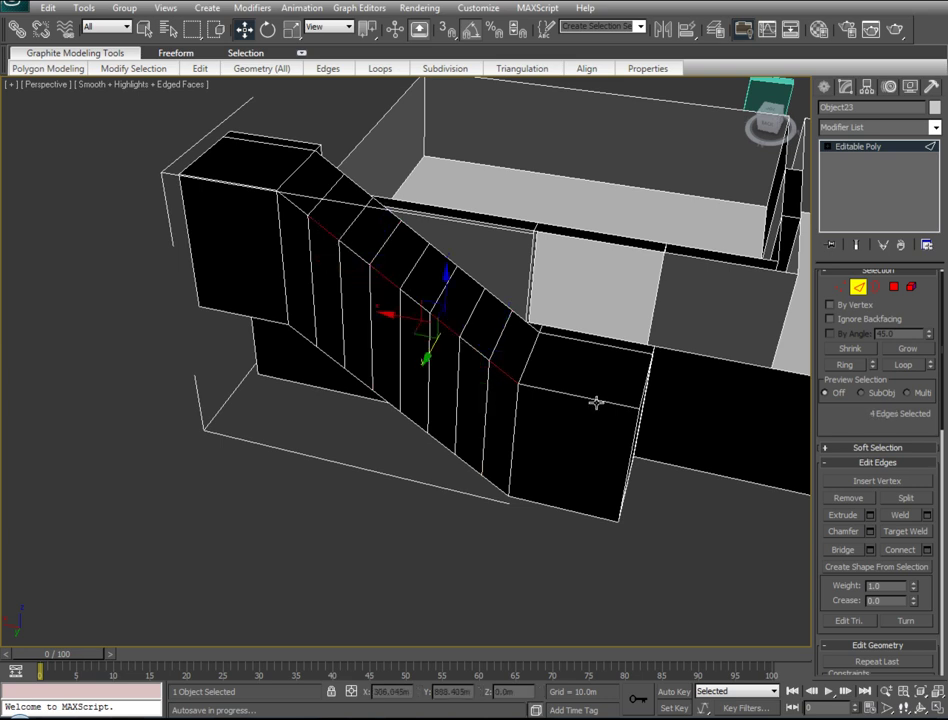
click(848, 364)
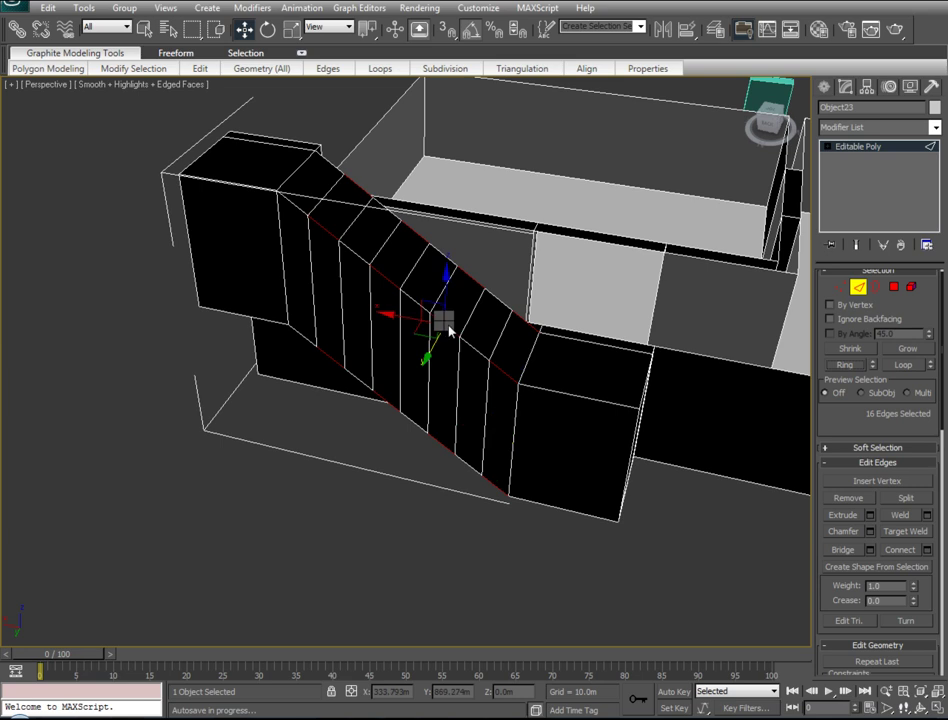
right_click(415, 322)
click(412, 380)
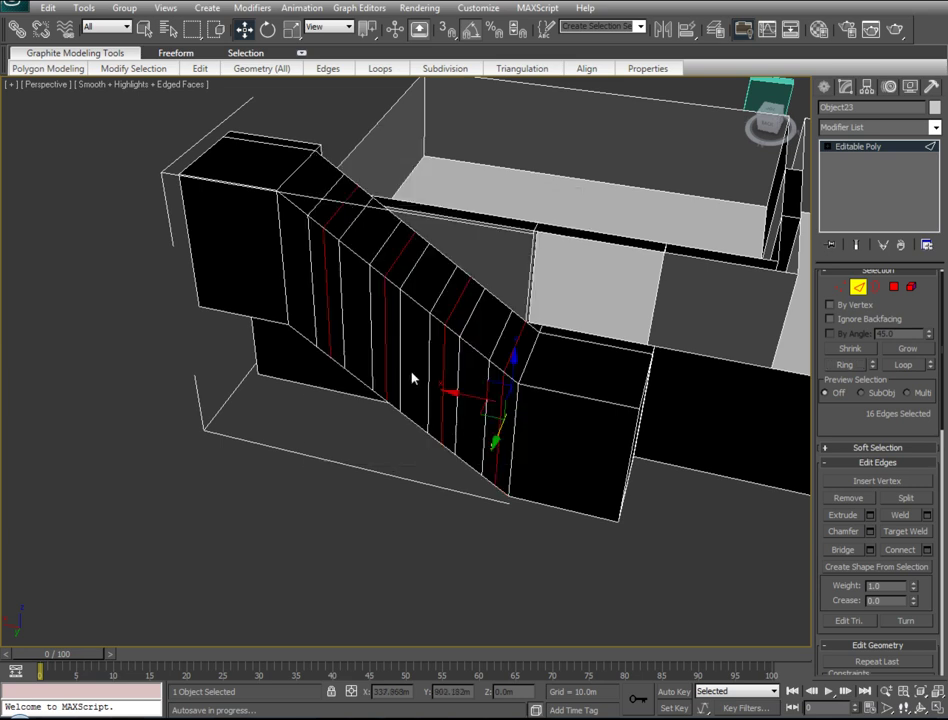
Connect a second ring of stair edges to subdivide the ramp into about twenty strips
click(477, 353)
ctrl+click(418, 301)
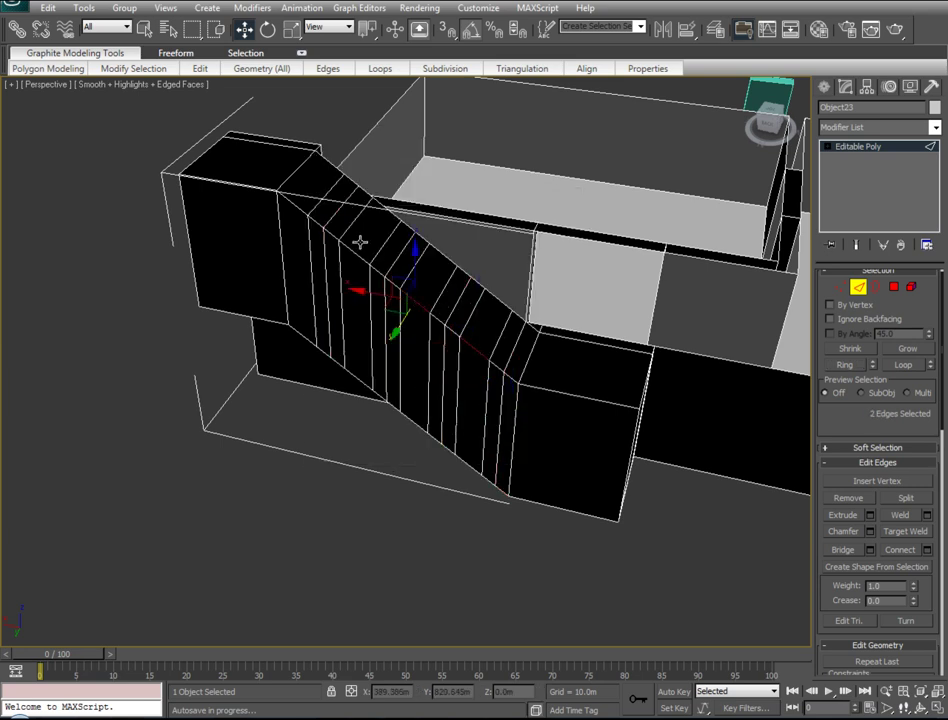
ctrl+click(297, 208)
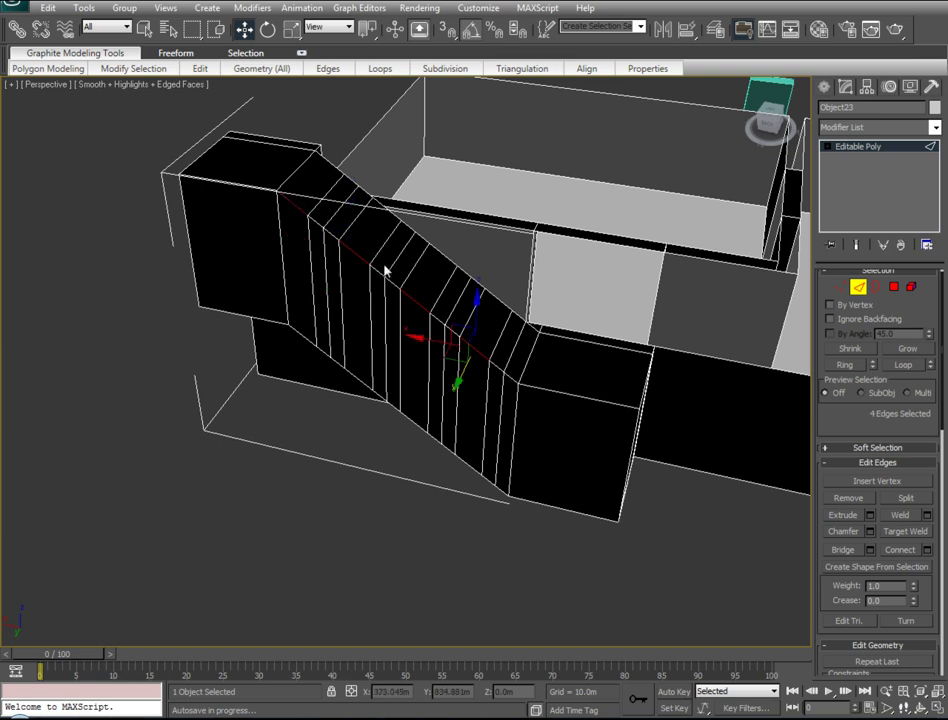
click(847, 367)
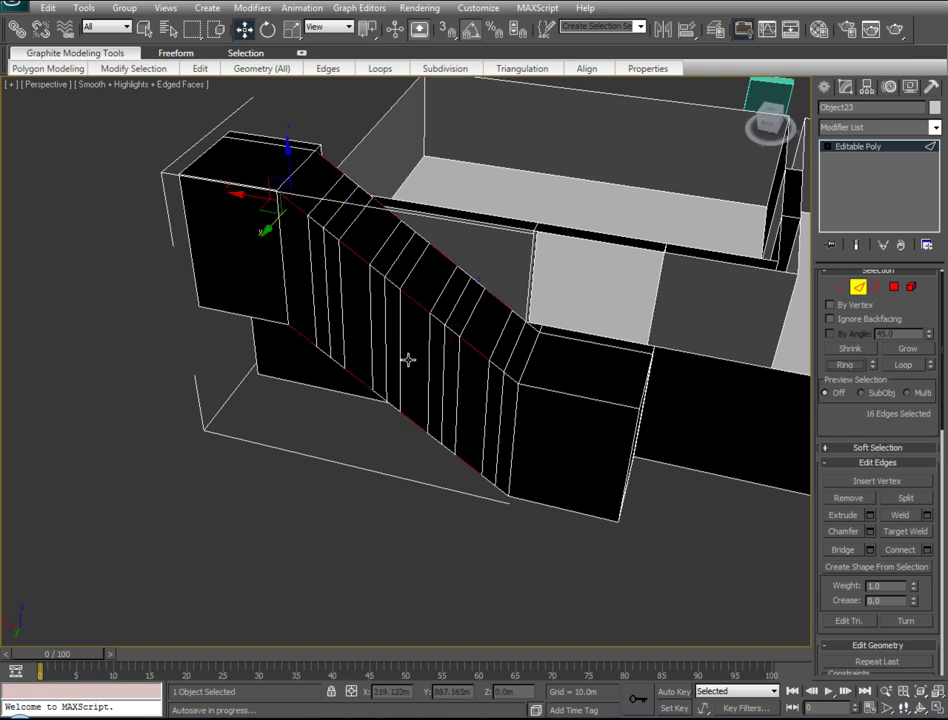
right_click(476, 352)
click(447, 397)
click(430, 500)
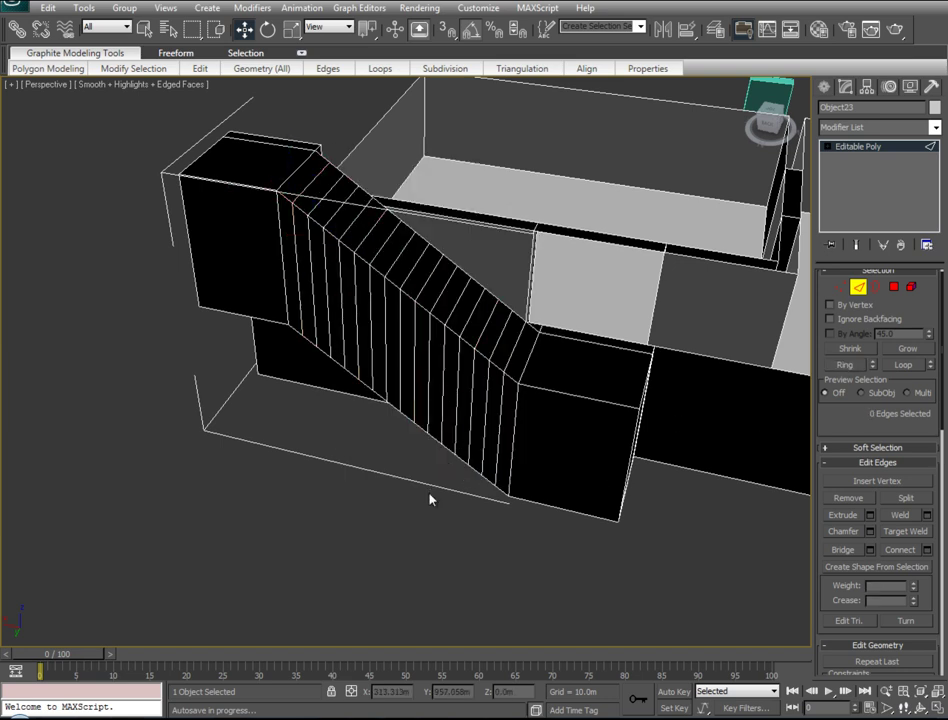
mouse_move(464, 540)
alt+middle_down()
mouse_move(474, 499)
mouse_move(444, 510)
mouse_move(303, 508)
mouse_move(462, 524)
mouse_move(288, 523)
alt+middle_up()
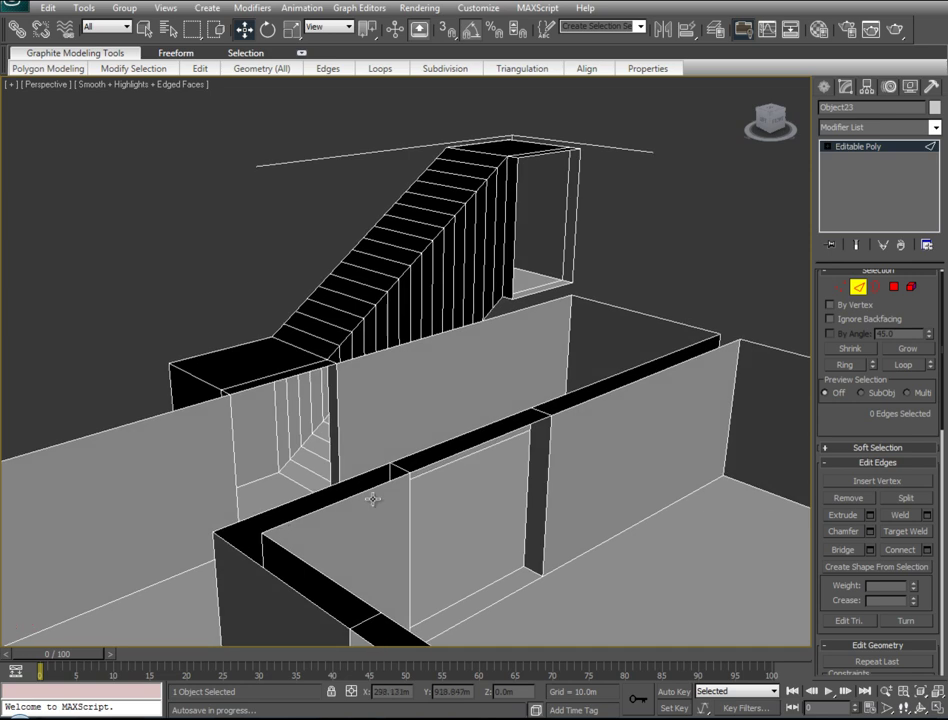
In Front view, select every other vertex column along the stair slope
key(f)
middle_drag(660, 447, 501, 447)
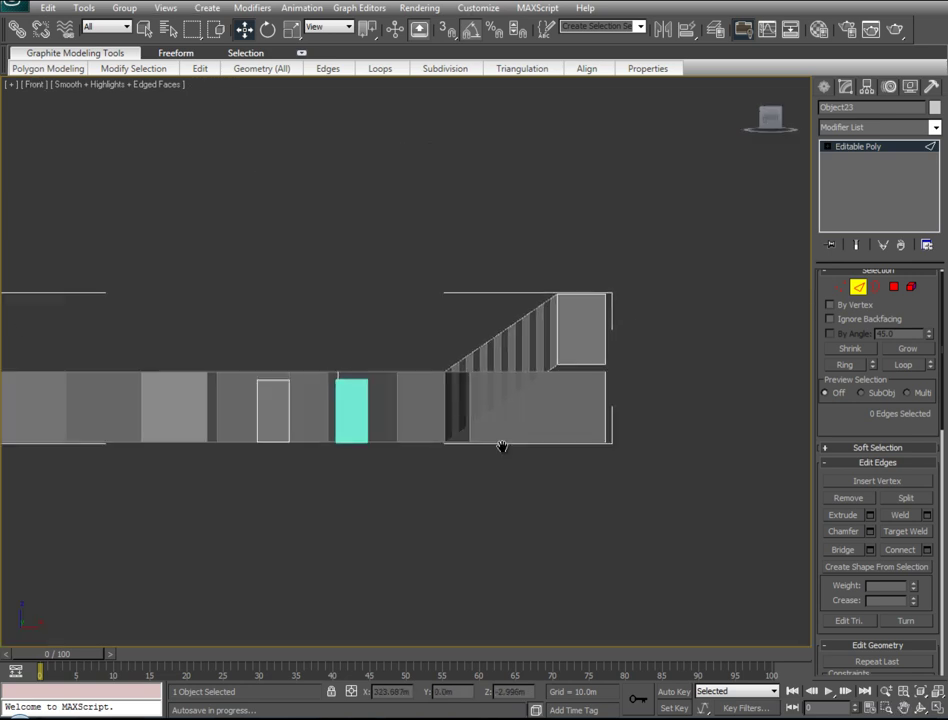
scroll(501, 447, up, 5)
middle_drag(654, 473, 504, 371)
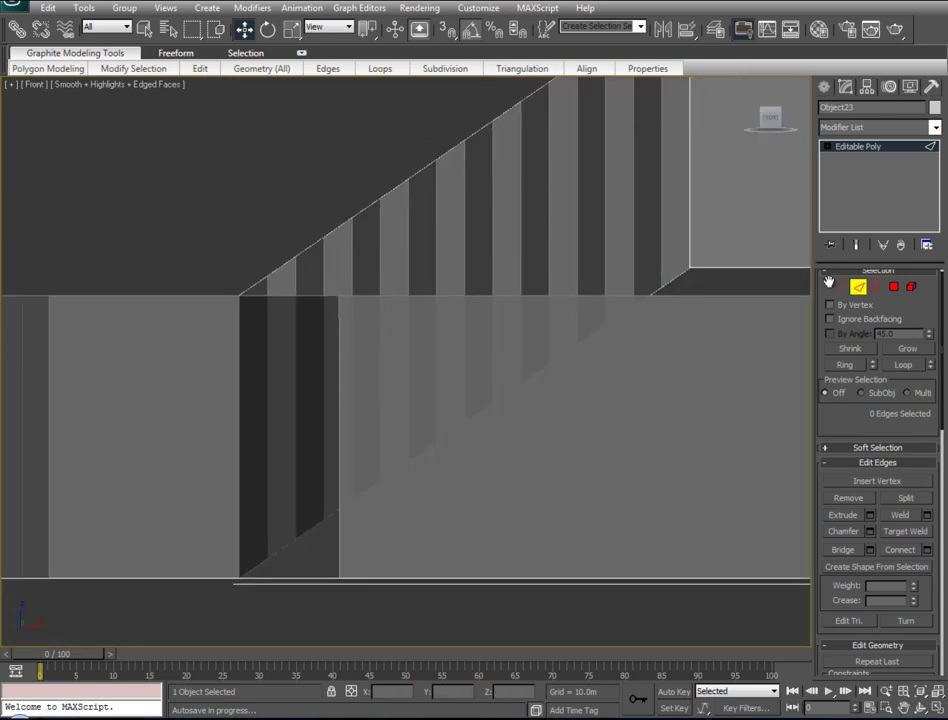
key(1)
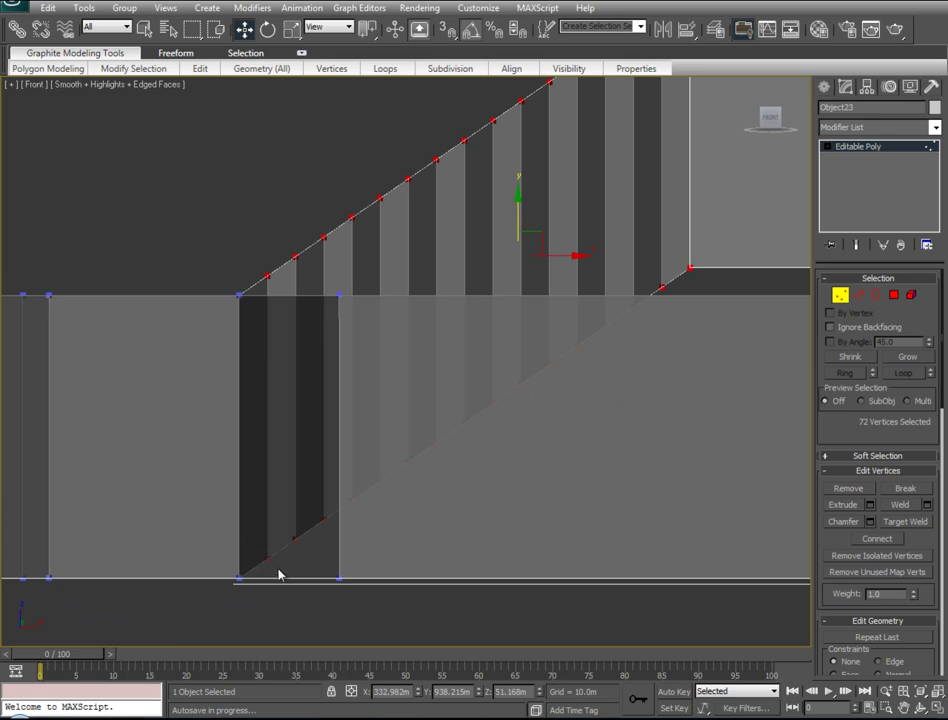
click(278, 573)
ctrl+click(313, 514)
scroll(385, 508, up, 1)
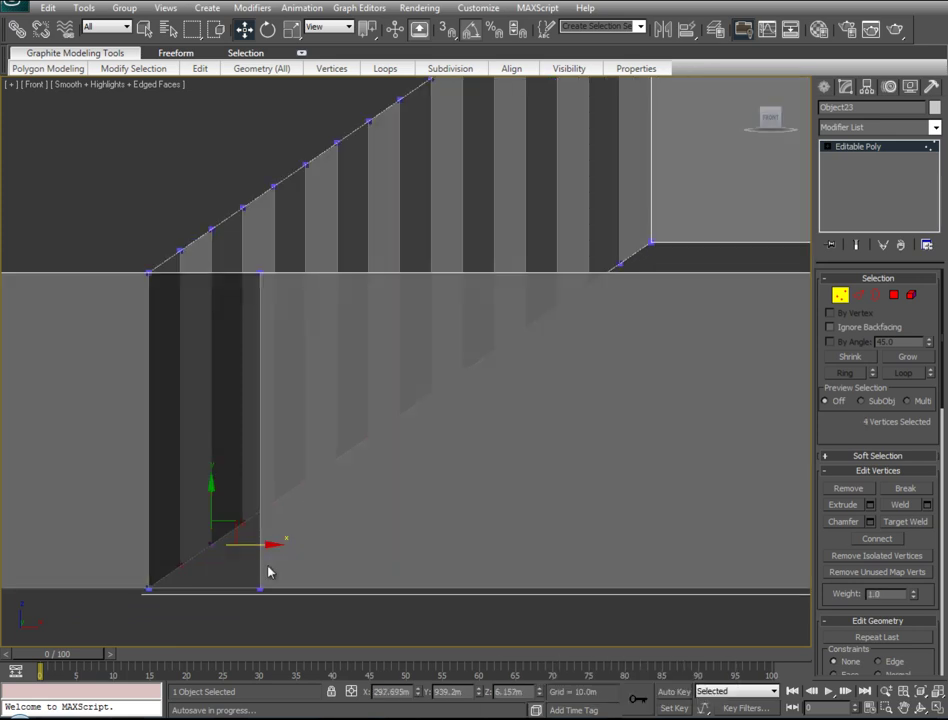
ctrl+drag(169, 226, 205, 589)
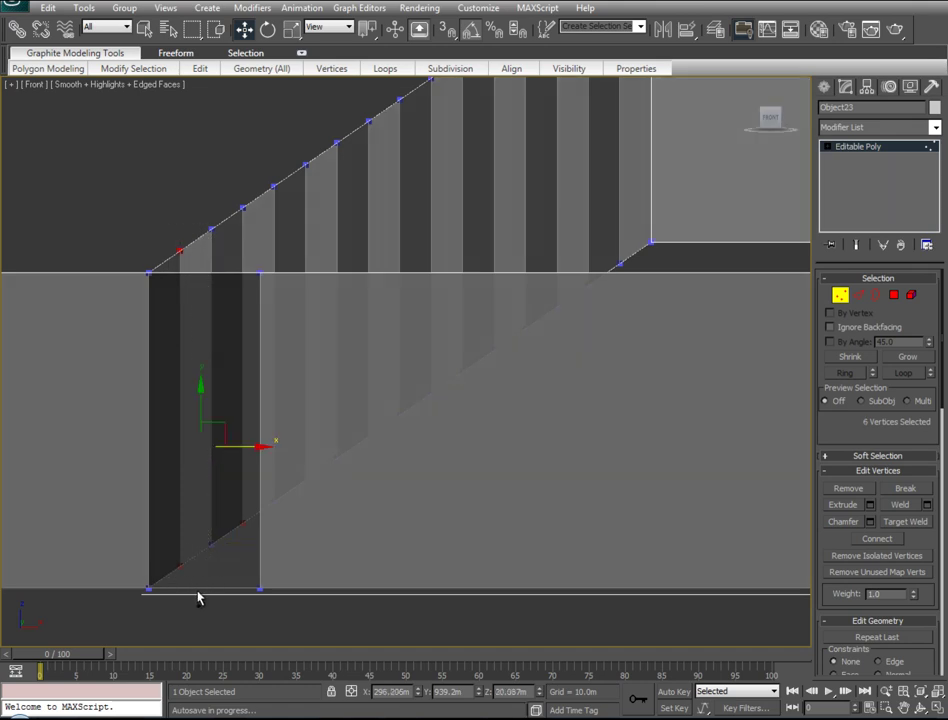
ctrl+drag(233, 170, 258, 578)
ctrl+drag(305, 165, 332, 387)
ctrl+drag(499, 85, 523, 482)
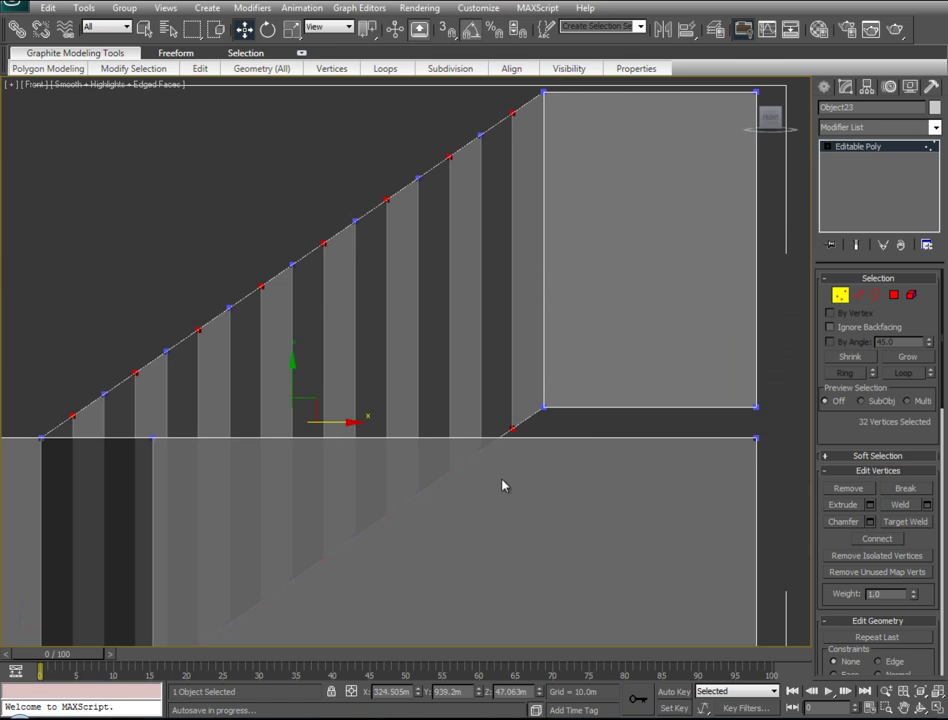
middle_drag(501, 485, 518, 424)
Move the alternate vertices left and slightly down to line up with their neighbours
scroll(518, 424, down, 2)
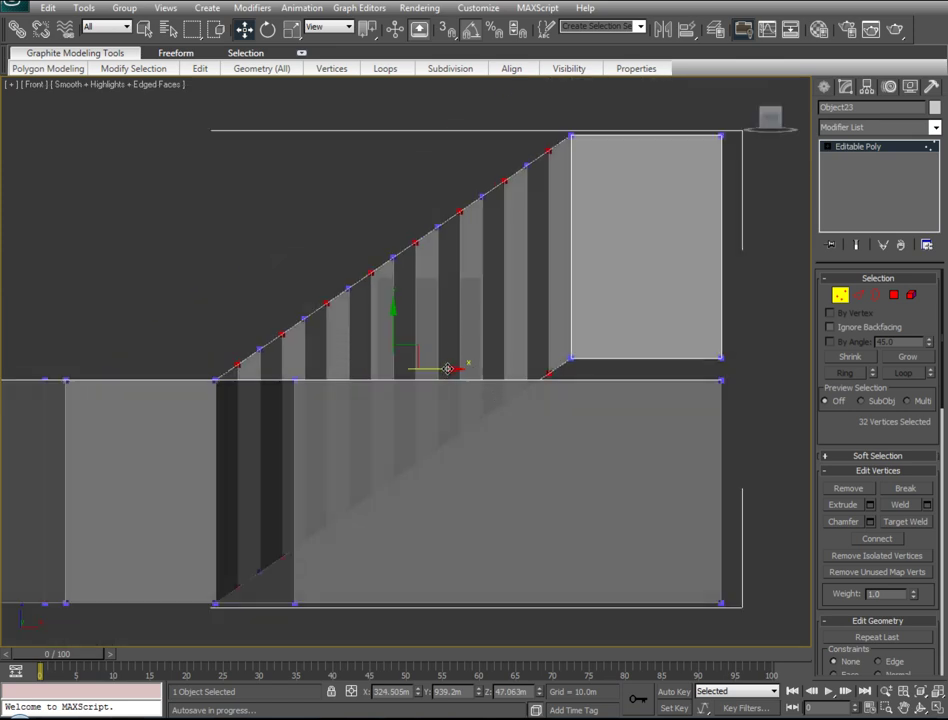
drag(447, 369, 425, 371)
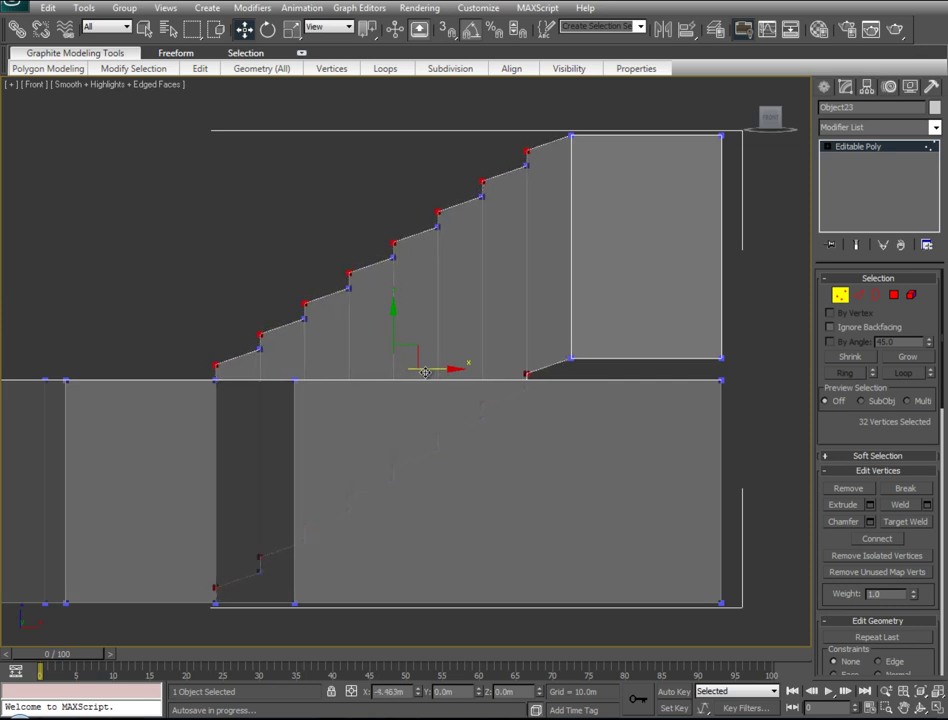
drag(372, 330, 372, 344)
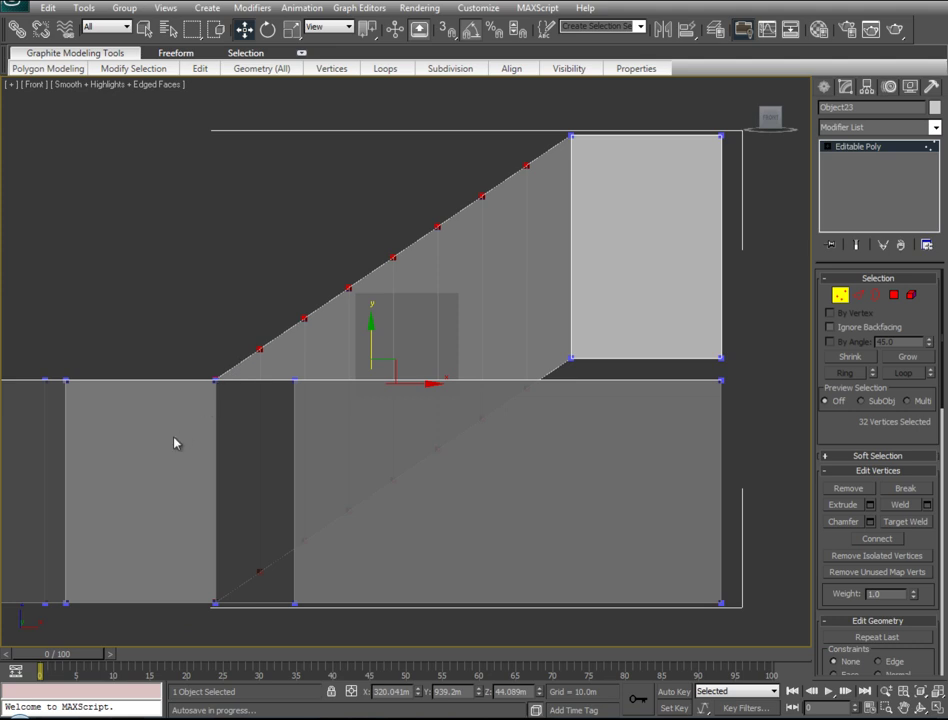
Select the inner stair vertices and move them up along Y and slightly right along X
mouse_move(153, 466)
mouse_down()
mouse_move(360, 303)
mouse_move(358, 276)
mouse_move(462, 205)
mouse_up()
mouse_move(408, 272)
mouse_down()
mouse_move(482, 218)
mouse_move(530, 161)
mouse_up()
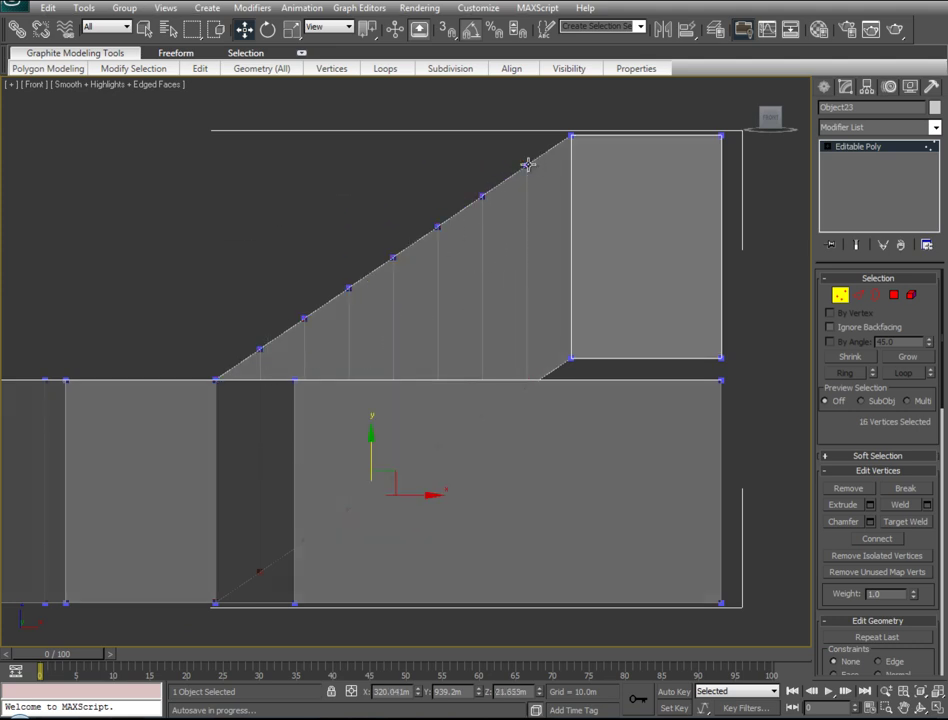
drag(371, 450, 376, 422)
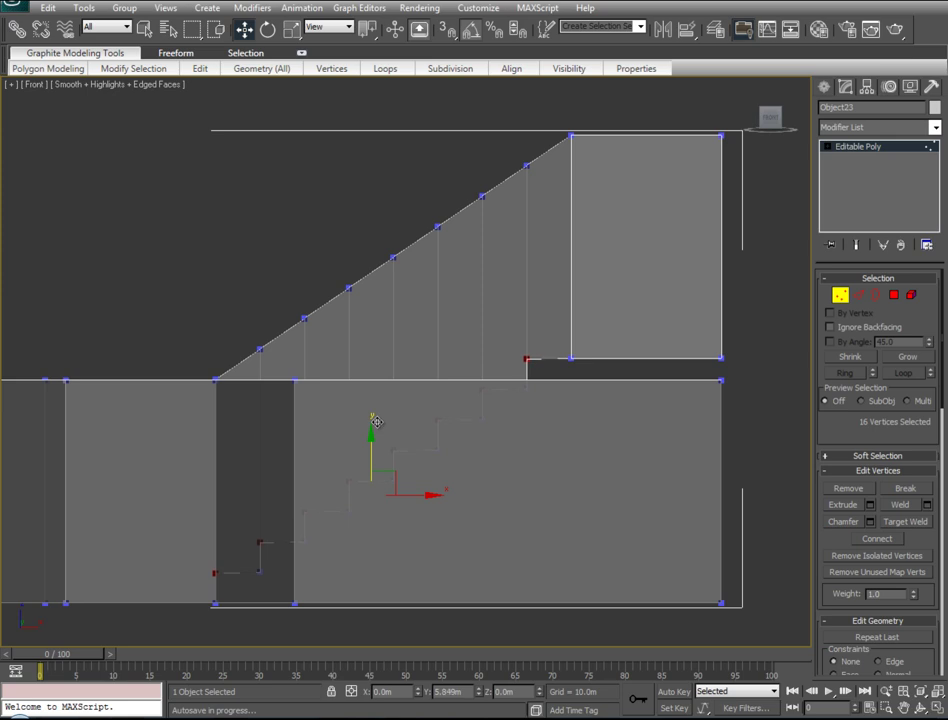
drag(376, 422, 408, 408)
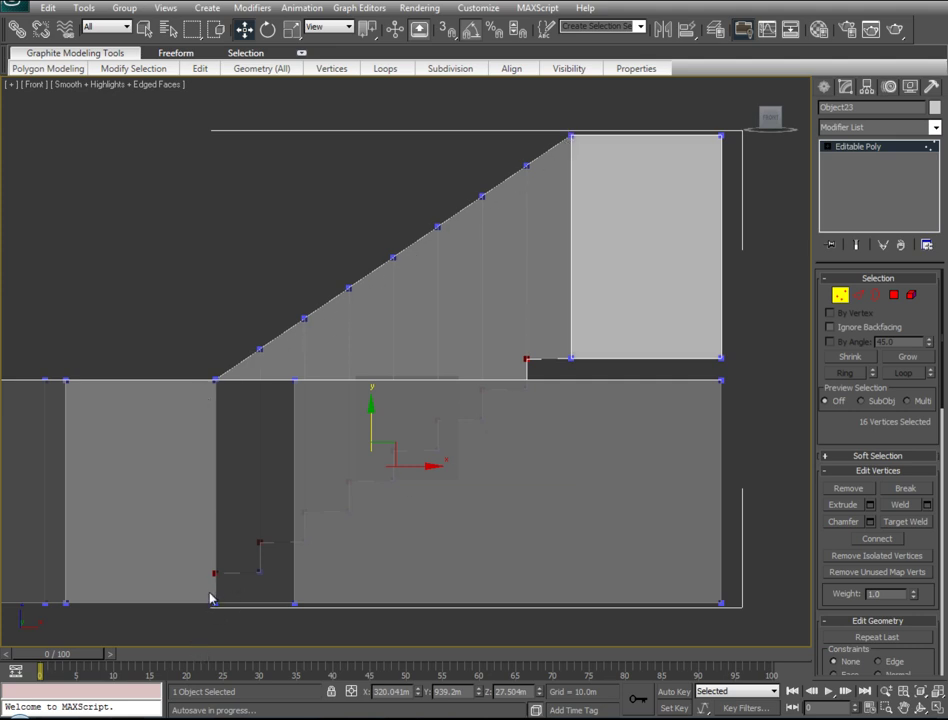
scroll(418, 458, up, 1)
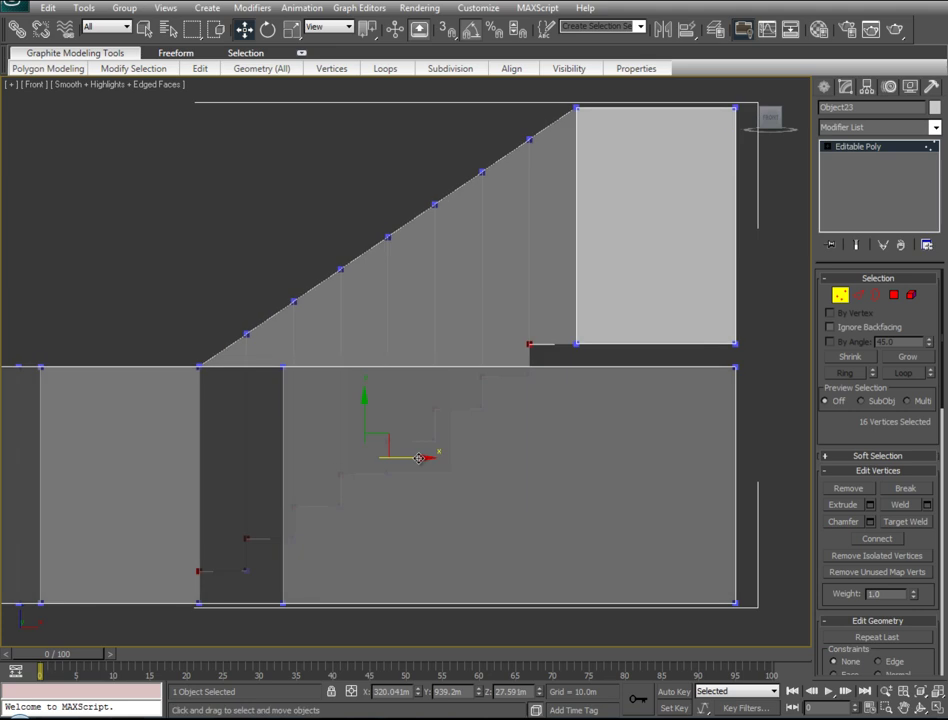
drag(418, 458, 435, 456)
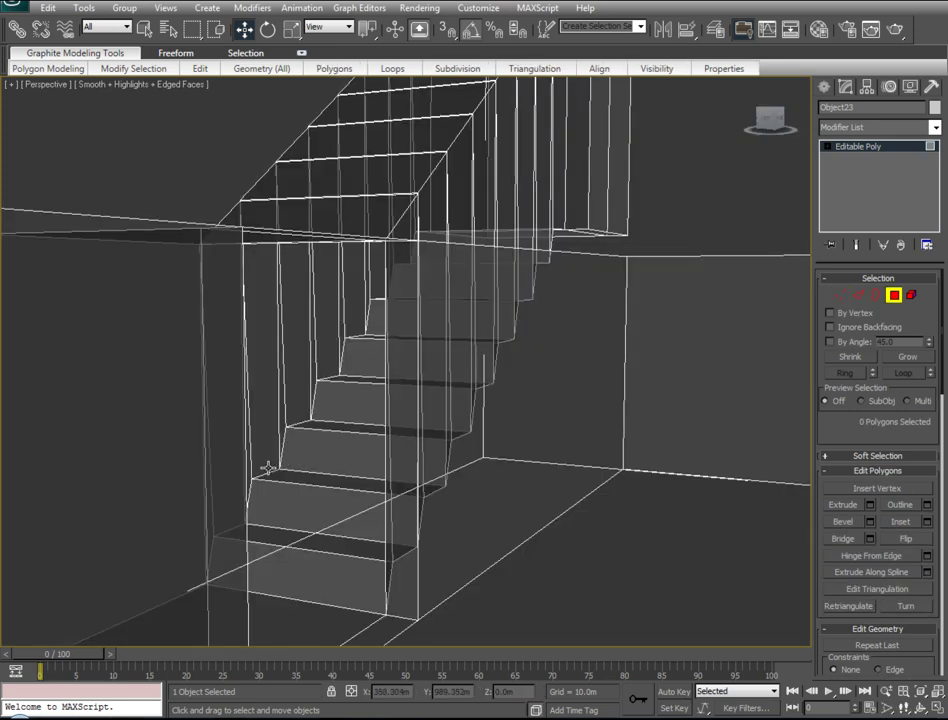
Orbit to the stair's side, briefly selecting and then clearing two side polygons
click(255, 466)
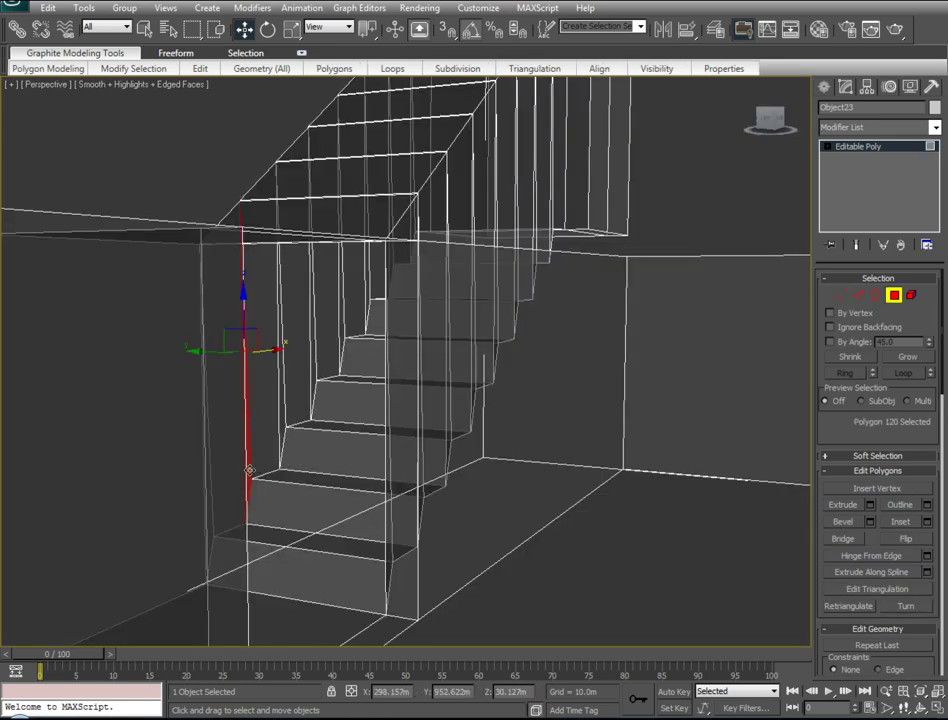
ctrl+click(224, 494)
mouse_move(224, 494)
alt+middle_down()
mouse_move(315, 533)
mouse_move(292, 491)
mouse_move(205, 575)
mouse_move(187, 527)
alt+middle_up()
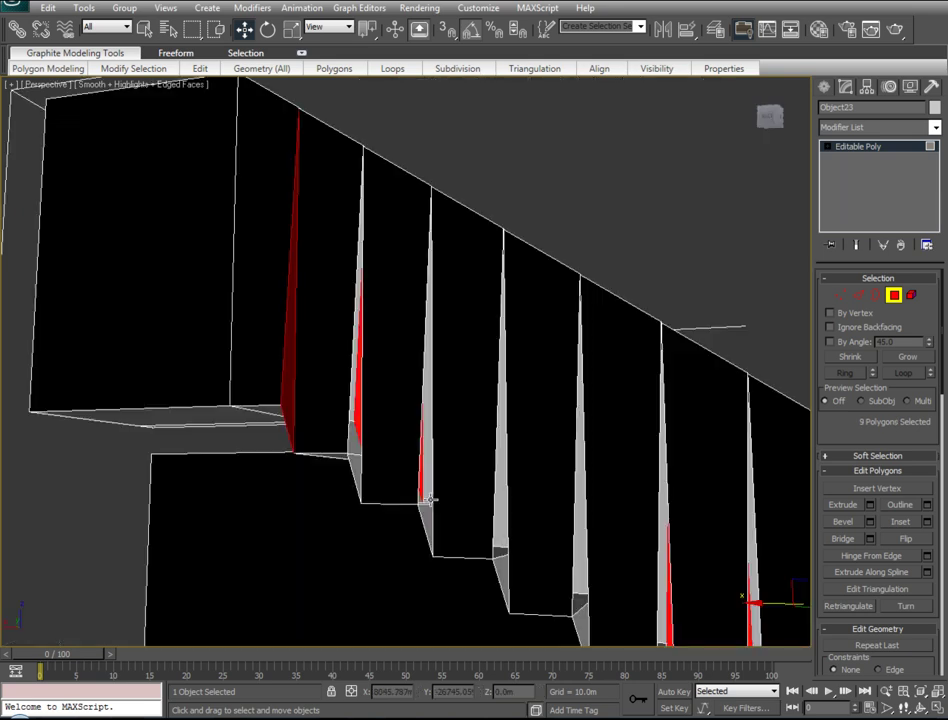
key(ctrl+d)
mouse_move(518, 483)
alt+middle_down()
mouse_move(400, 513)
mouse_move(303, 580)
mouse_move(279, 523)
mouse_move(415, 444)
mouse_move(485, 427)
mouse_move(546, 306)
mouse_move(387, 540)
mouse_move(430, 450)
alt+middle_up()
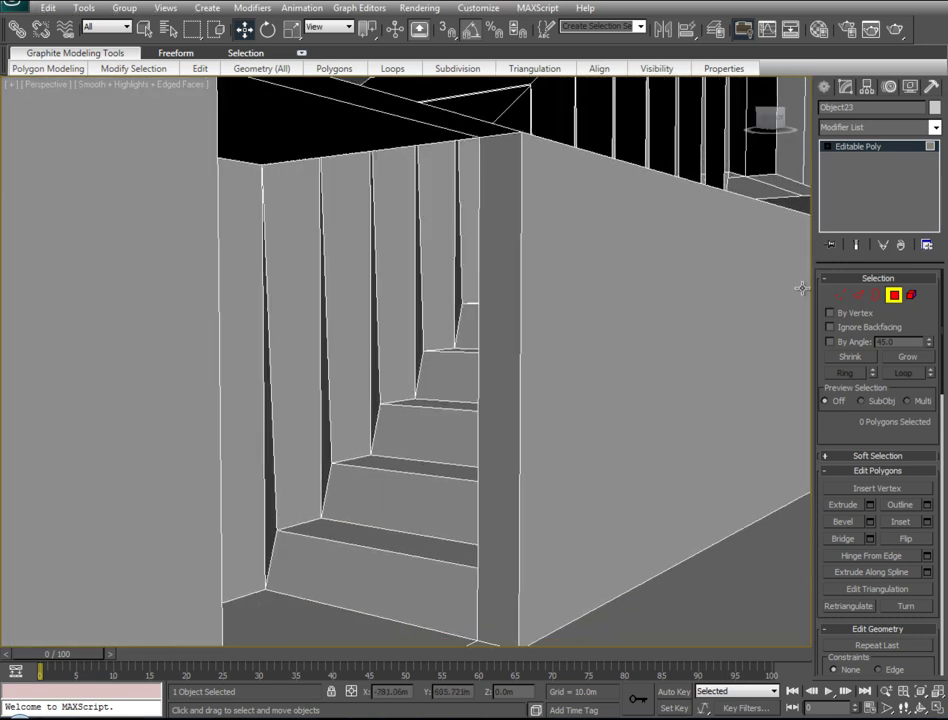
Insert vertices on the stair's vertical side edge at the bottom and next step corners
click(857, 297)
click(265, 460)
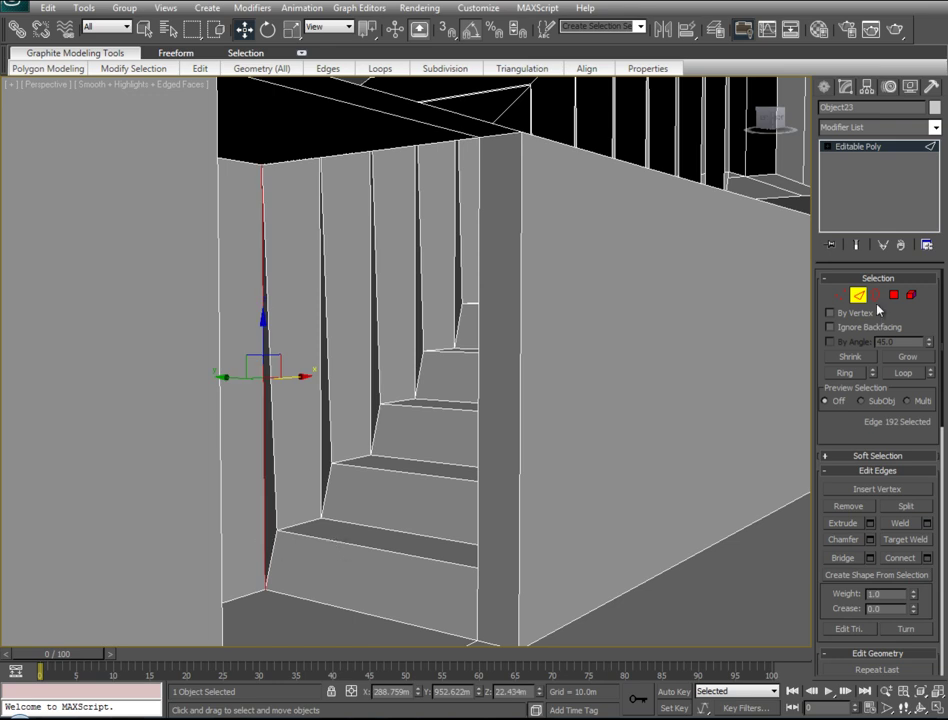
click(872, 490)
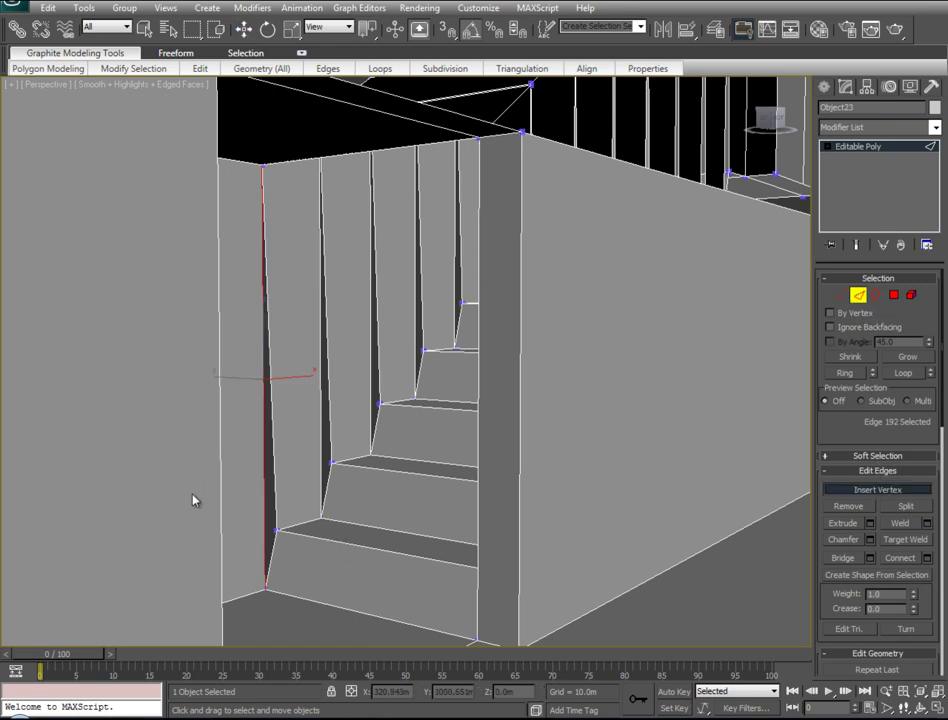
click(265, 533)
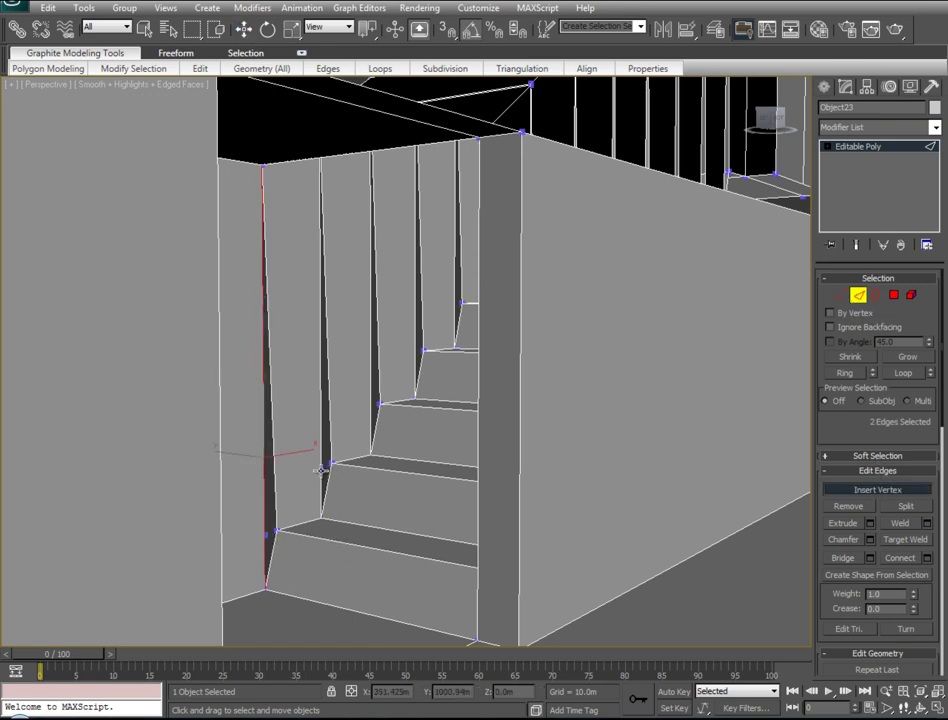
click(370, 404)
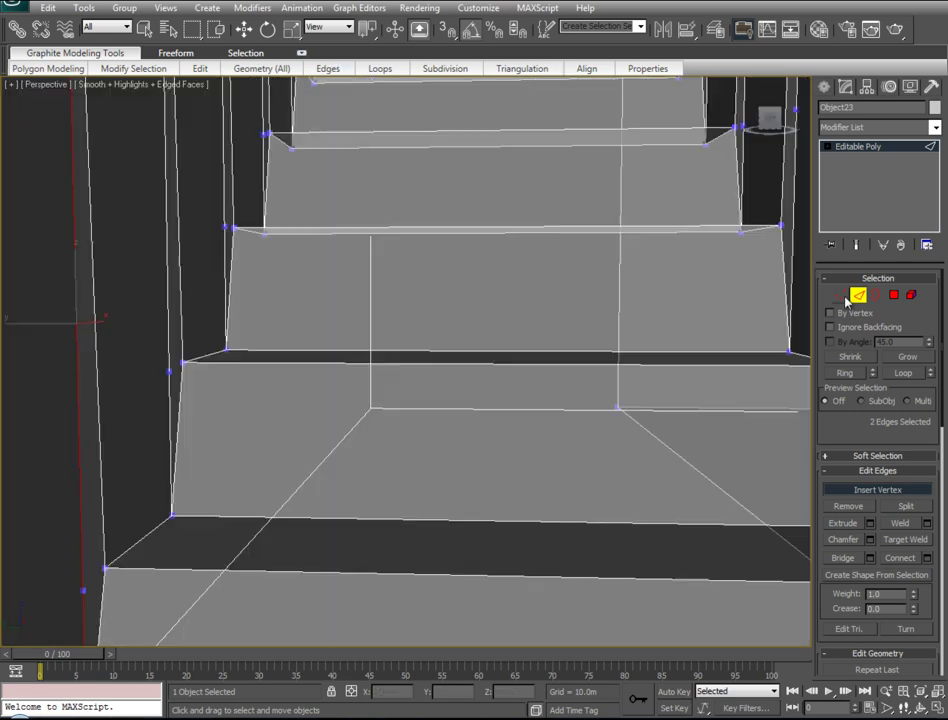
key(1)
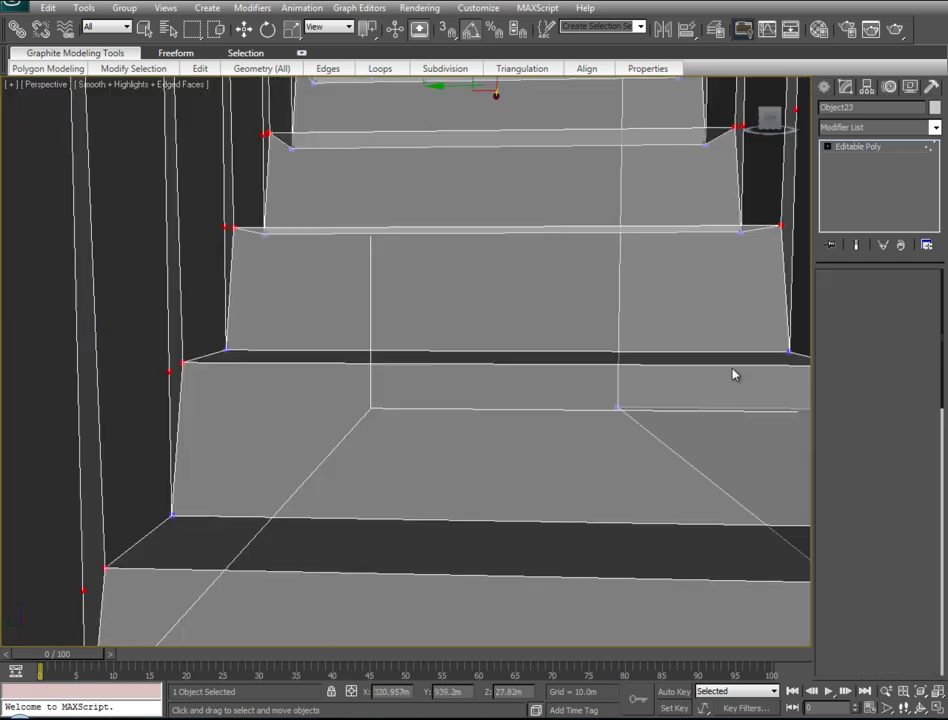
key(z)
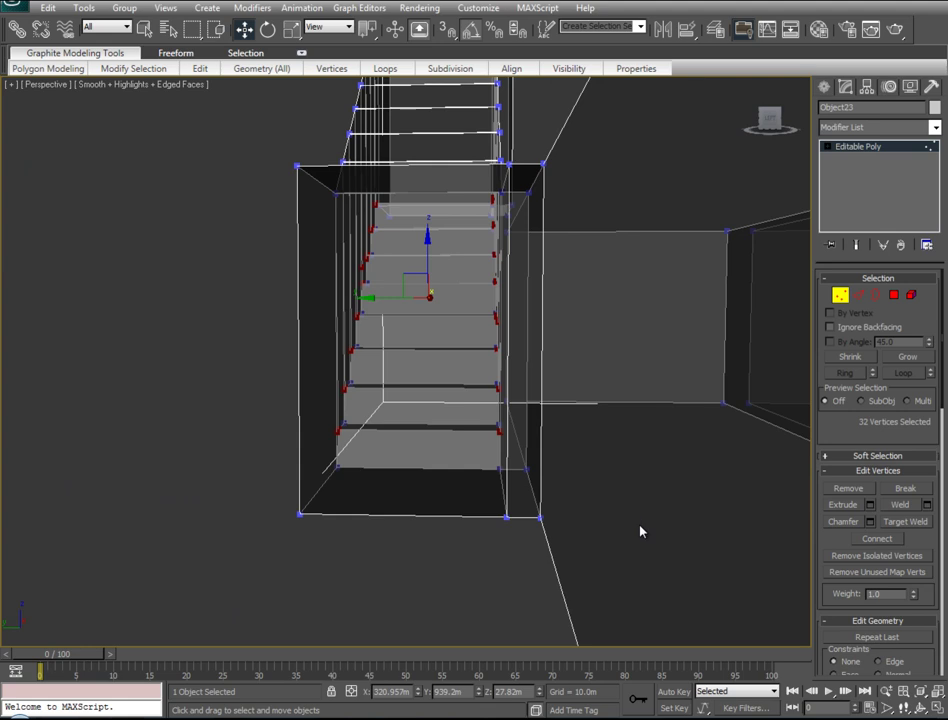
key(f)
mouse_move(624, 455)
middle_down()
mouse_move(709, 356)
mouse_move(737, 349)
middle_up()
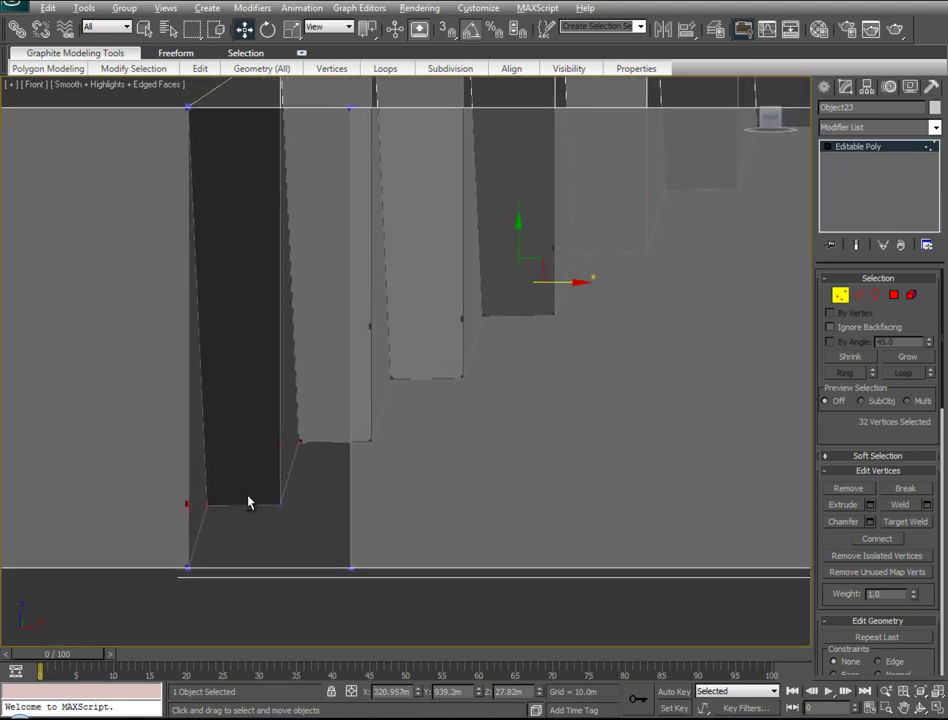
Deselect the step-corner vertices and slide the remaining selection left to square the risers
alt+drag(197, 517, 196, 514)
alt+drag(245, 415, 284, 472)
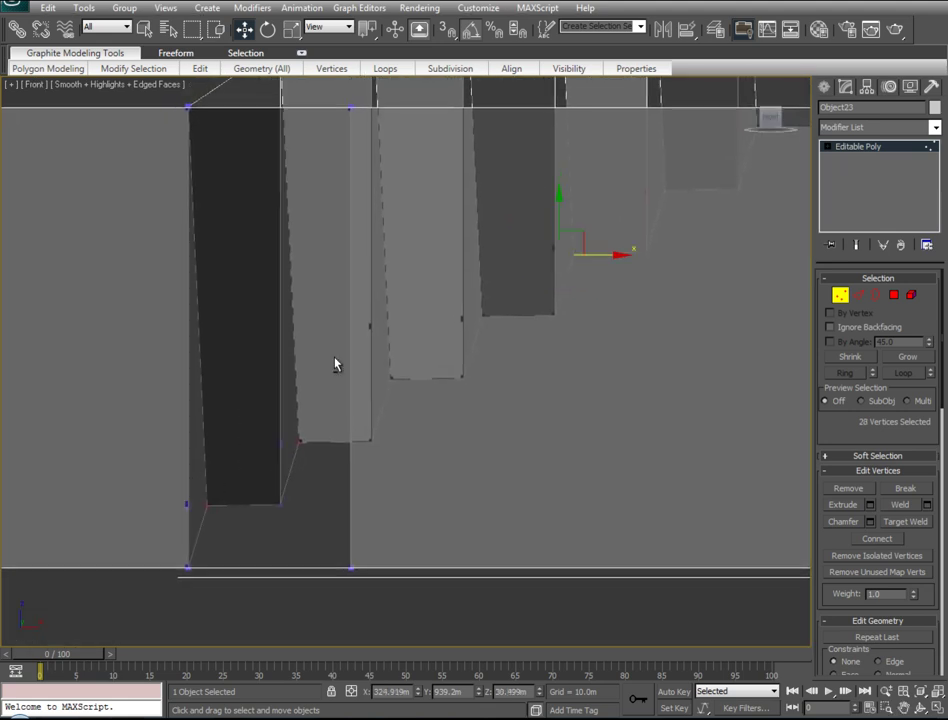
alt+drag(380, 393, 440, 286)
mouse_move(465, 339)
alt+mouse_down()
mouse_move(530, 255)
mouse_move(566, 288)
alt+mouse_up()
middle_drag(569, 290, 434, 357)
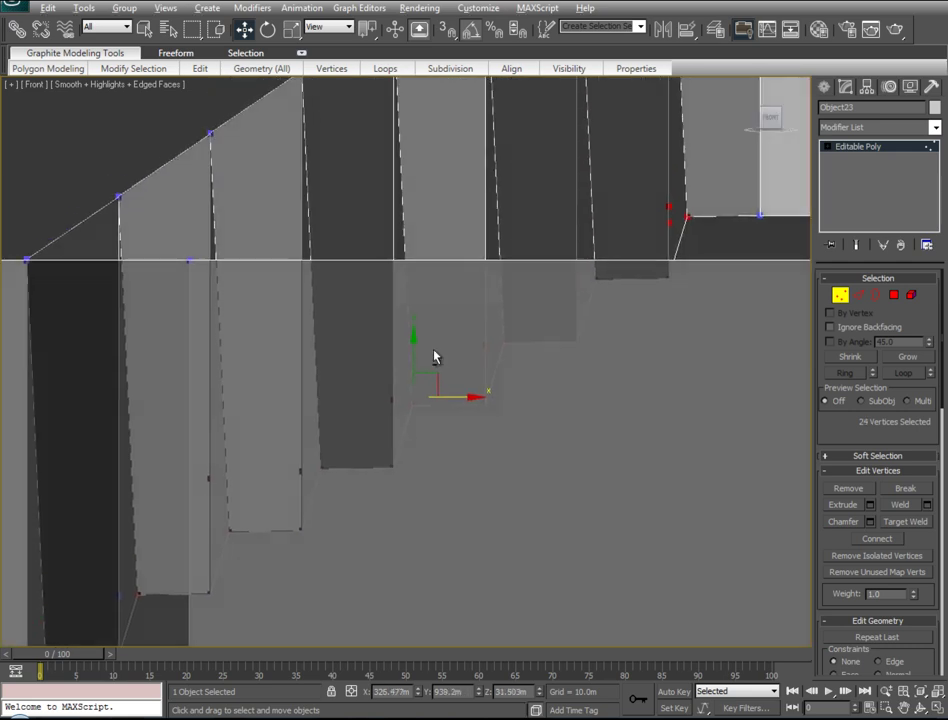
alt+drag(487, 367, 503, 369)
alt+drag(551, 257, 577, 311)
alt+drag(646, 196, 675, 258)
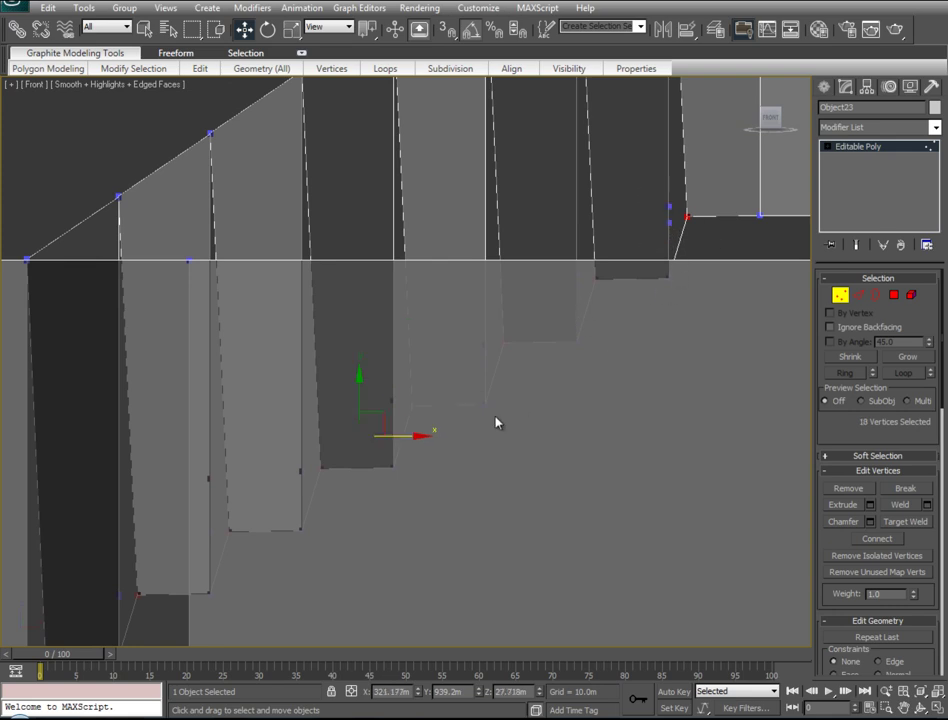
drag(414, 437, 397, 453)
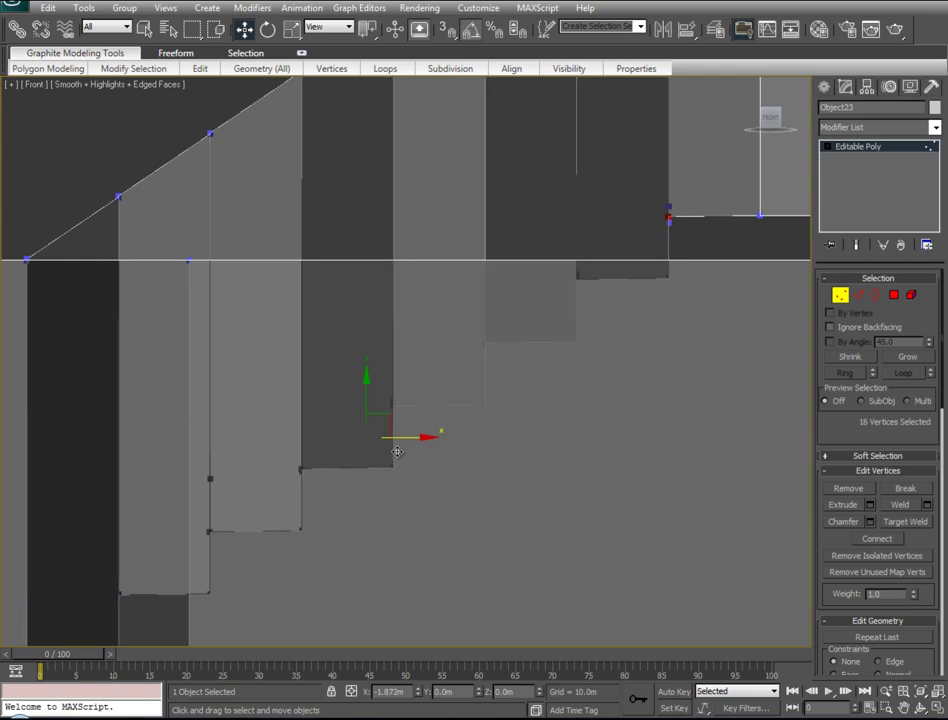
Select the vertices along the top step edge in Front view
click(668, 217)
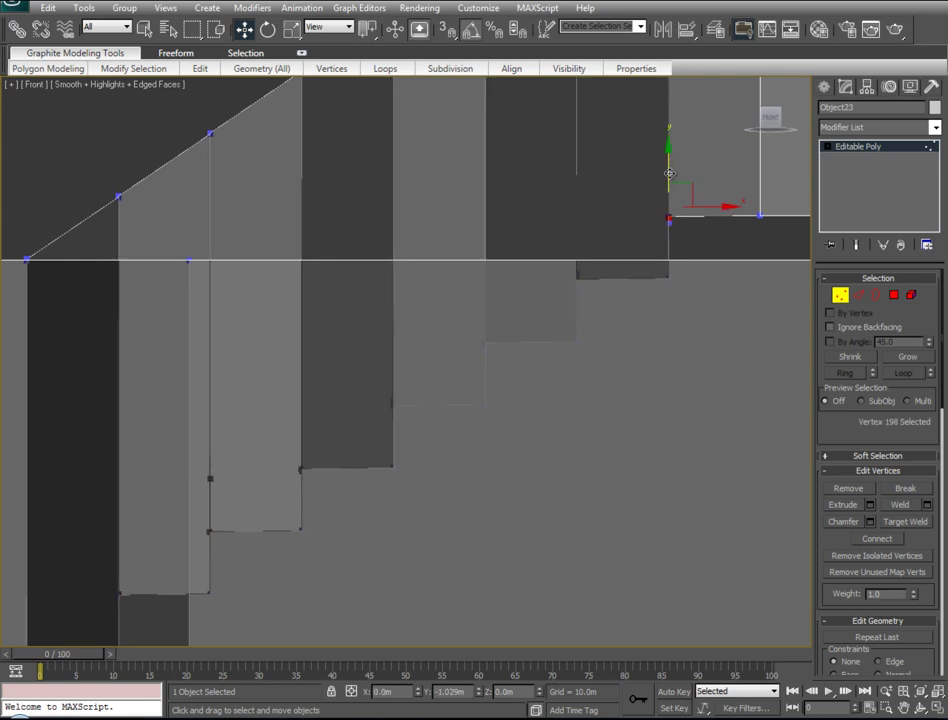
middle_drag(673, 205, 341, 333)
click(341, 333)
drag(702, 262, 193, 298)
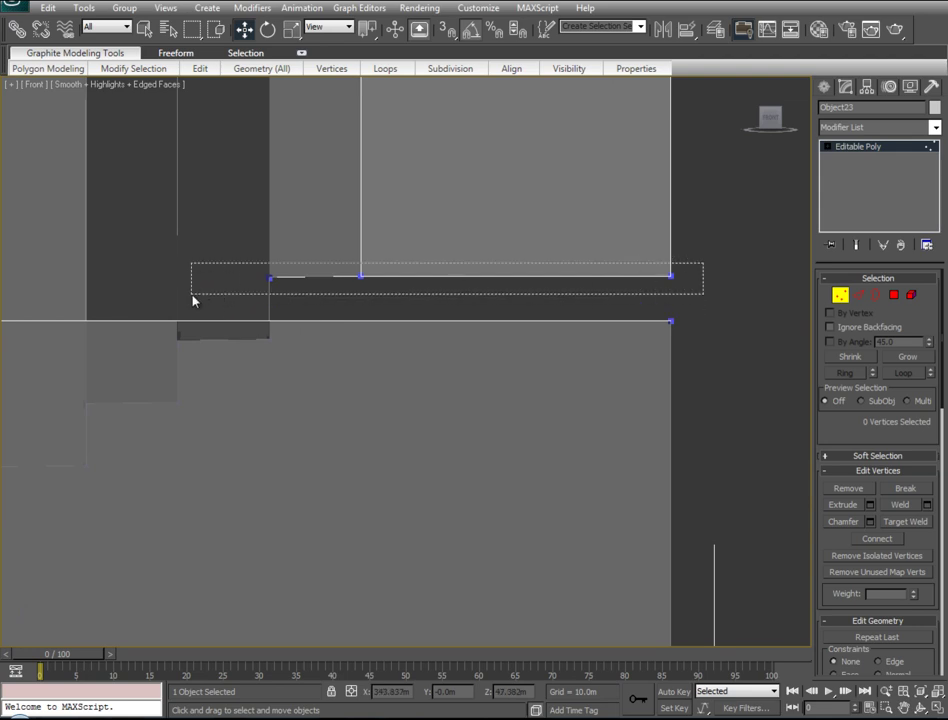
right_click(451, 212)
Scale the upper step edge vertices flat along Y
click(467, 246)
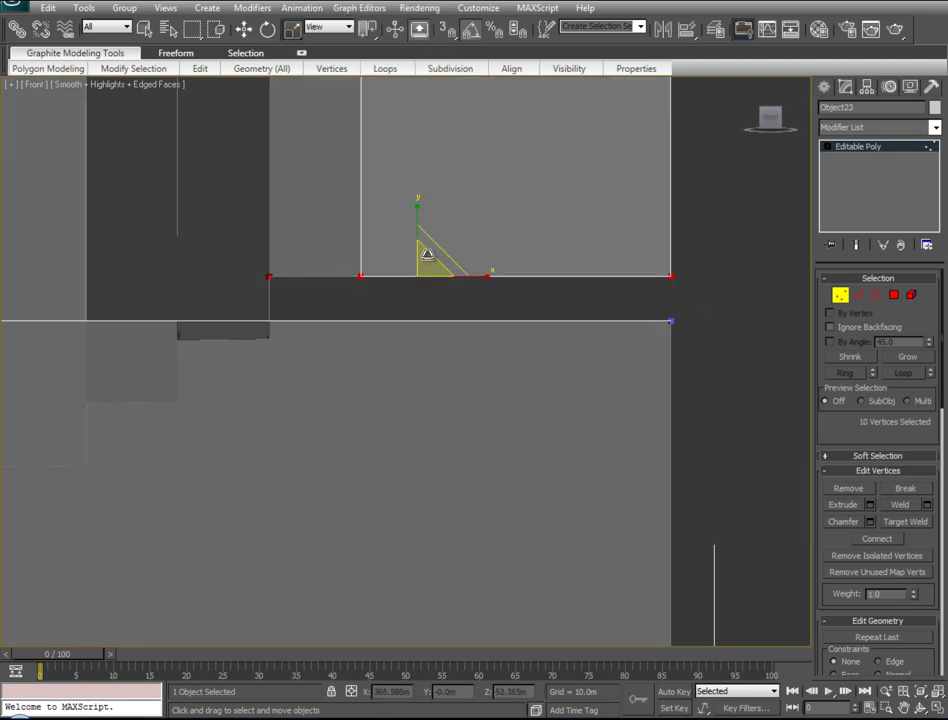
middle_drag(398, 279, 742, 184)
drag(665, 230, 505, 270)
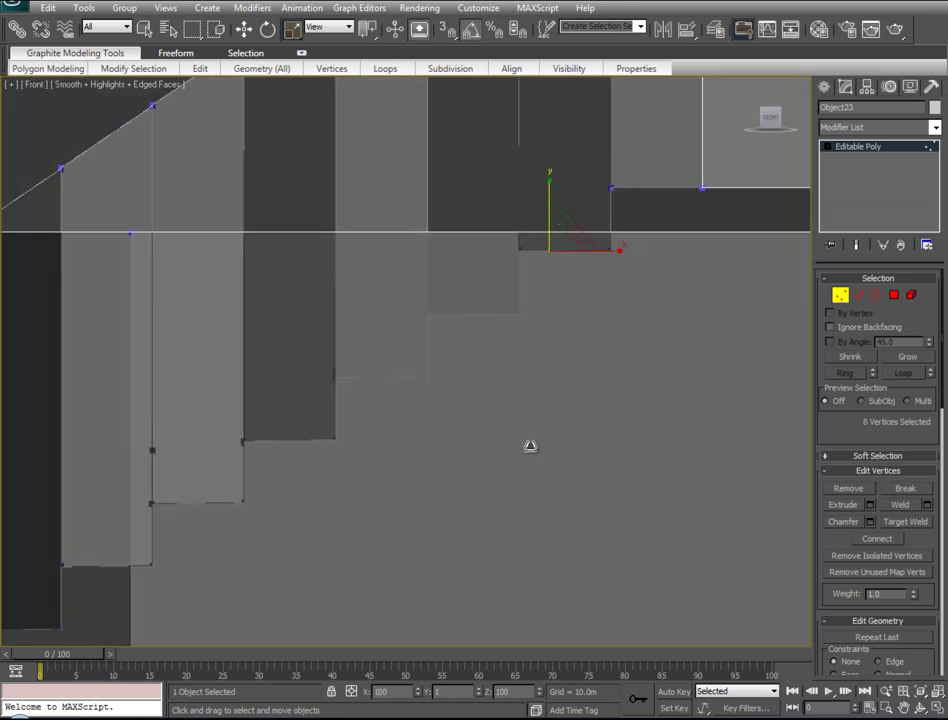
drag(395, 340, 400, 336)
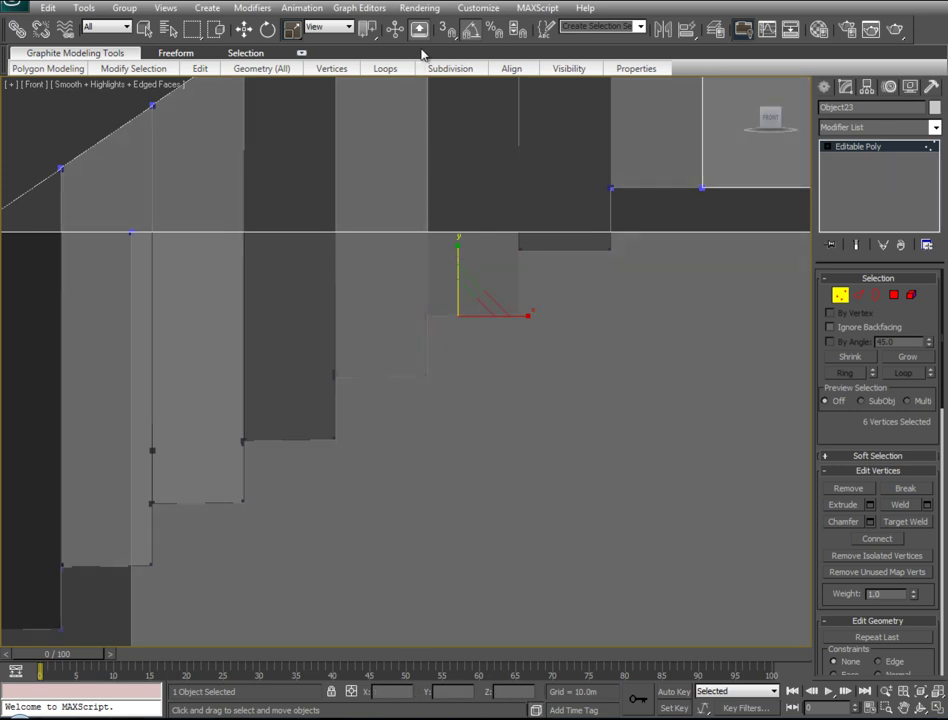
drag(344, 400, 339, 371)
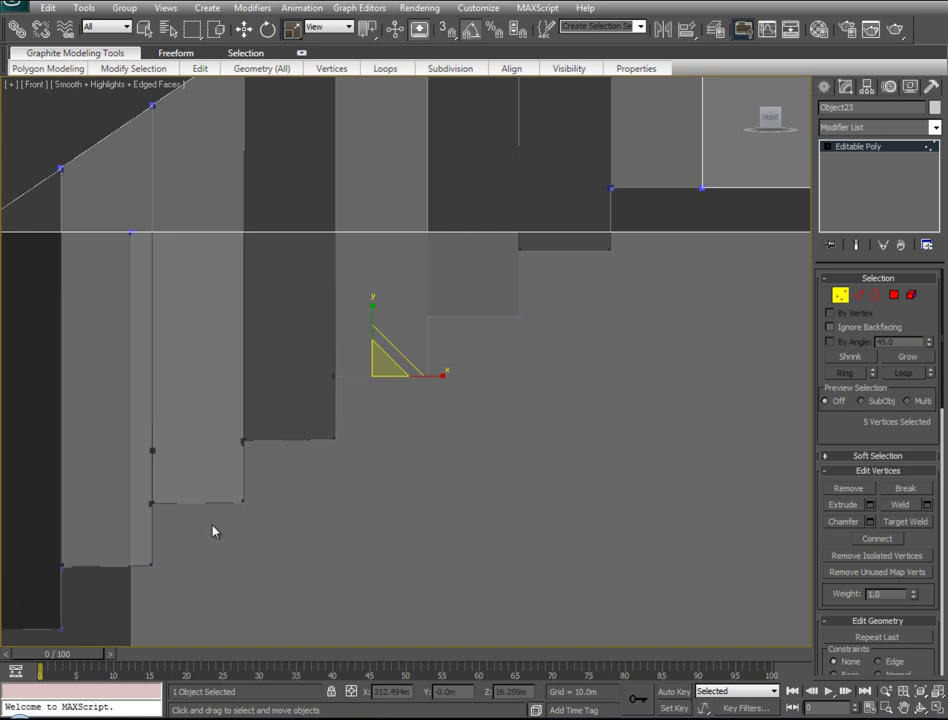
middle_drag(213, 531, 410, 426)
key(ctrl+z)
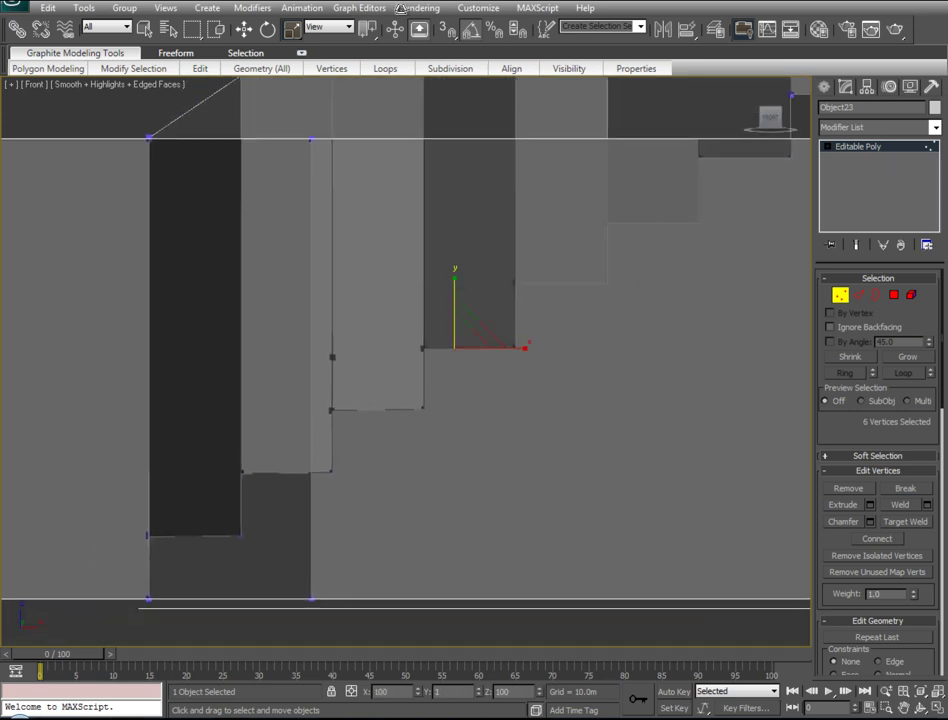
Move a stray step corner vertex down to the tread level
click(332, 357)
right_click(355, 328)
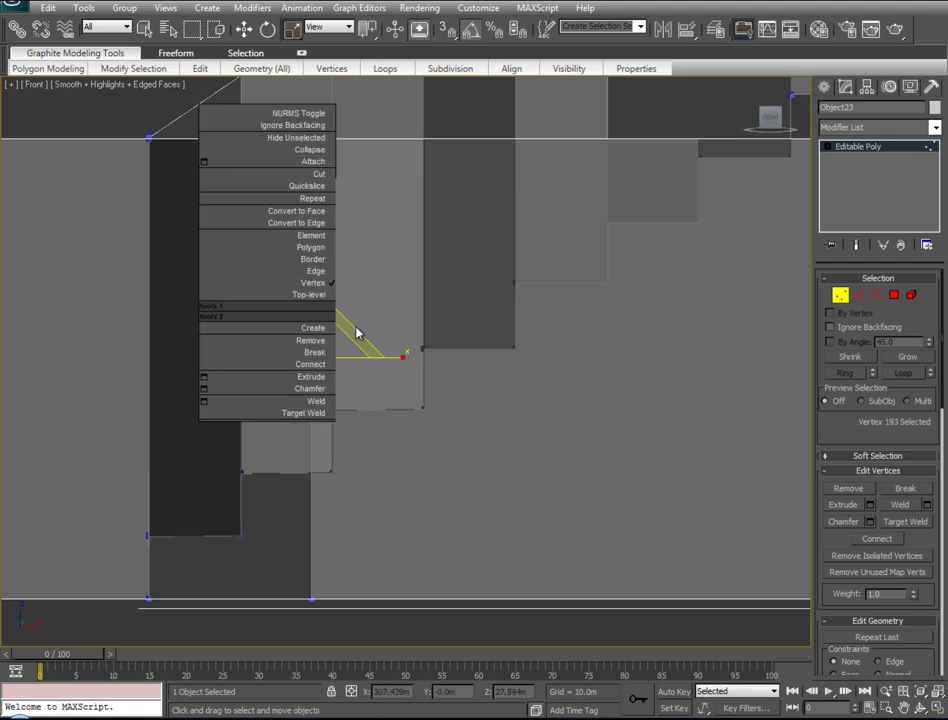
key(w)
drag(333, 310, 326, 358)
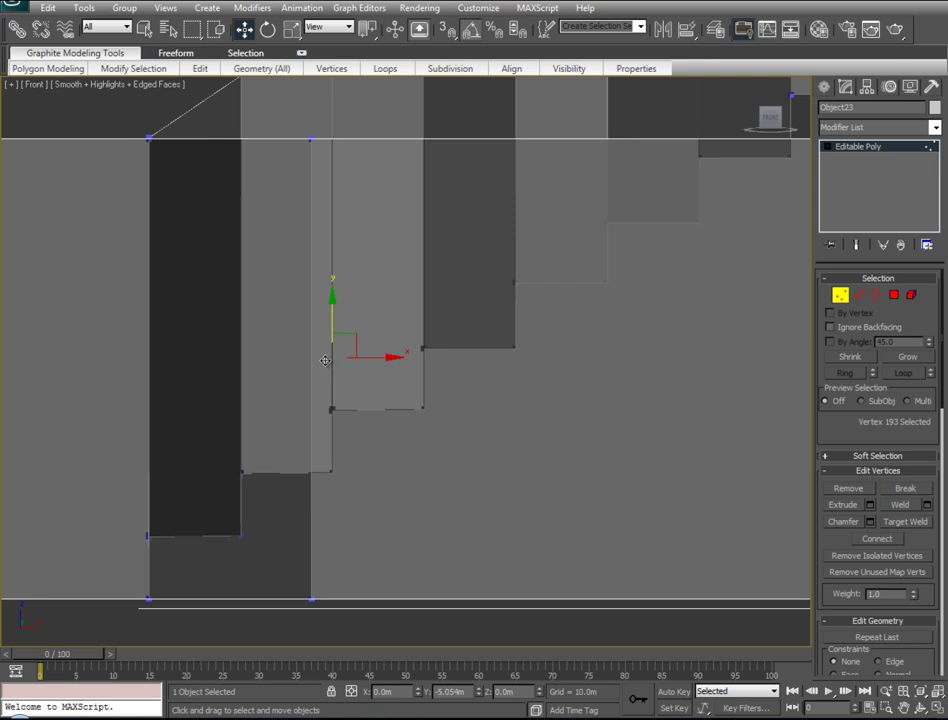
Scale the lower step edge vertices flat along Y, then check them in Perspective
drag(444, 396, 306, 420)
right_click(345, 349)
click(357, 371)
drag(364, 334, 545, 395)
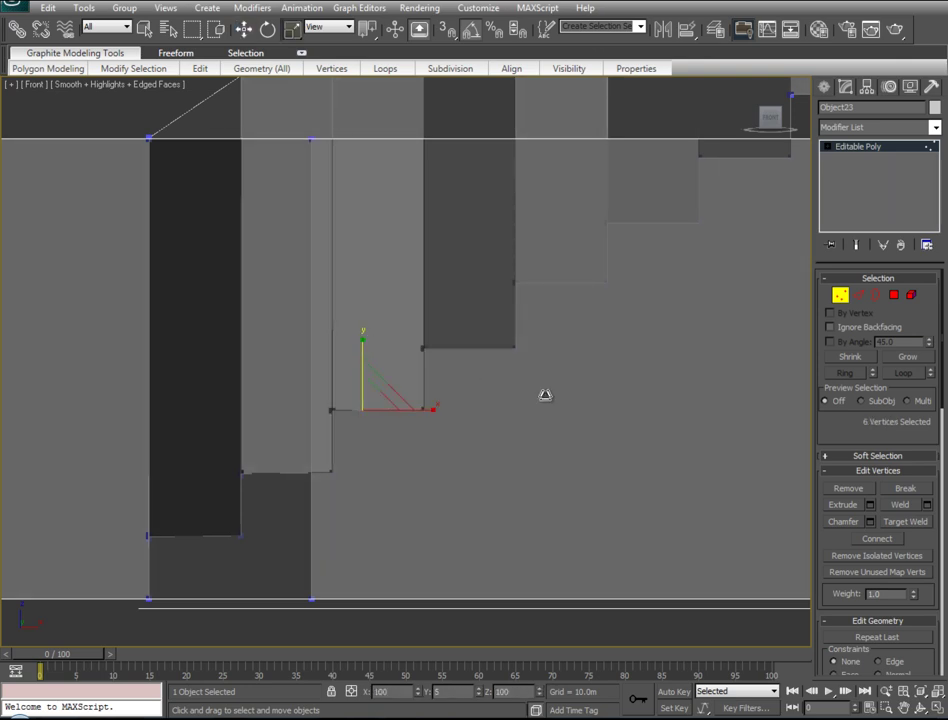
drag(360, 457, 241, 488)
mouse_move(271, 398)
mouse_down()
mouse_move(322, 430)
mouse_move(111, 590)
mouse_move(186, 511)
mouse_up()
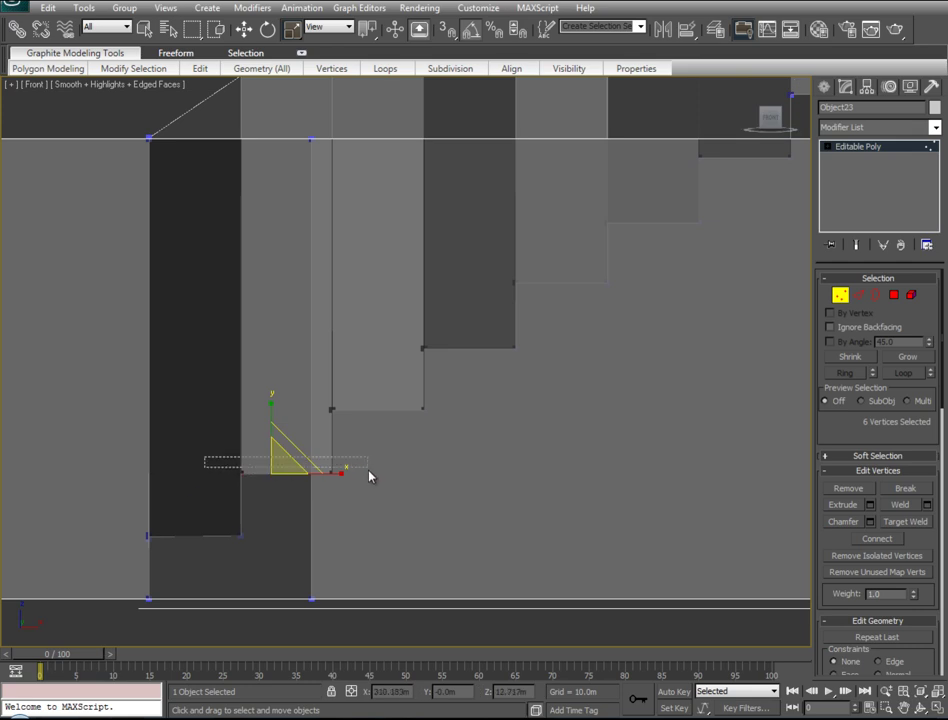
drag(267, 449, 296, 92)
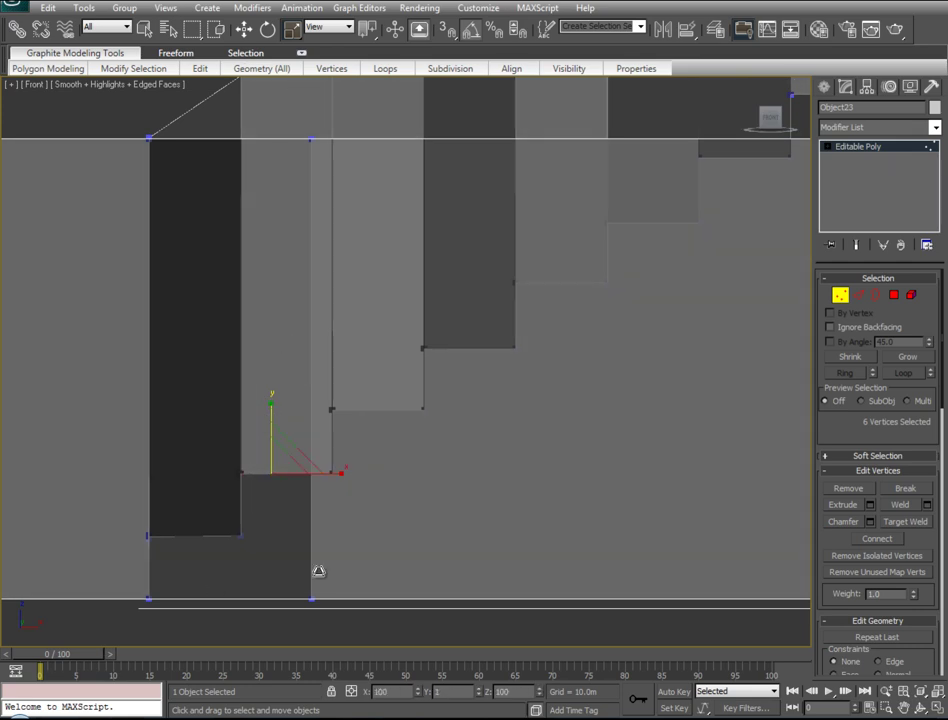
key(p)
key(z)
mouse_move(412, 427)
alt+middle_down()
mouse_move(476, 430)
mouse_move(448, 454)
mouse_move(460, 466)
alt+middle_up()
scroll(448, 454, down, 5)
Window-select the step and railing vertices and weld them with a 2.484m threshold
click(842, 298)
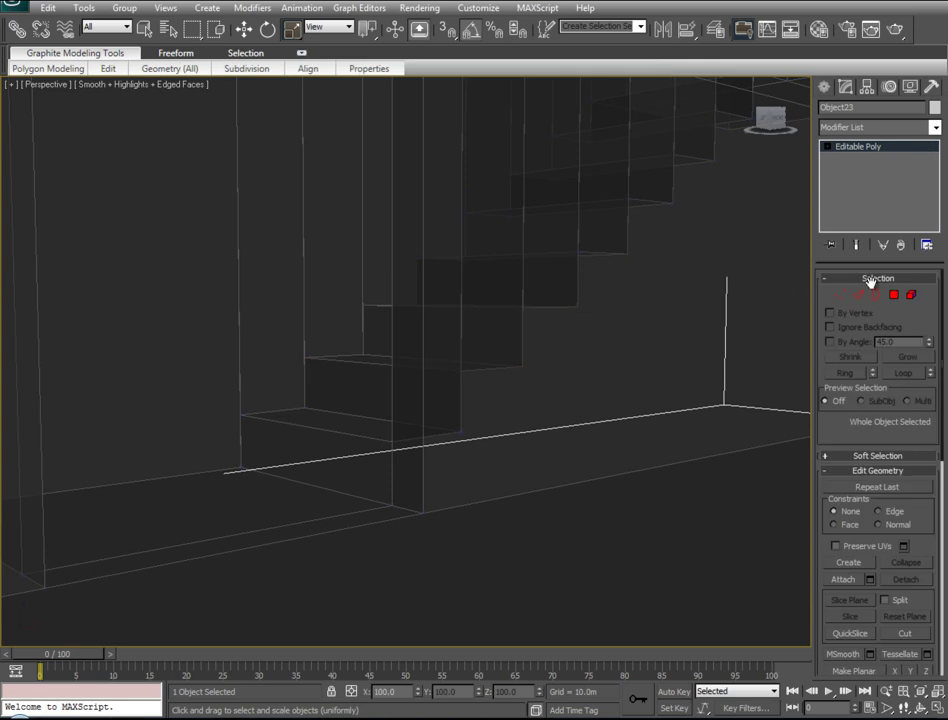
click(840, 296)
mouse_move(214, 381)
mouse_down()
mouse_move(408, 461)
mouse_move(468, 451)
mouse_move(460, 440)
mouse_up()
drag(310, 286, 542, 396)
mouse_move(618, 260)
alt+middle_down()
mouse_move(624, 212)
mouse_move(517, 322)
alt+middle_up()
drag(258, 322, 554, 467)
mouse_move(554, 467)
alt+middle_down()
mouse_move(544, 408)
mouse_move(527, 416)
mouse_move(400, 133)
alt+middle_up()
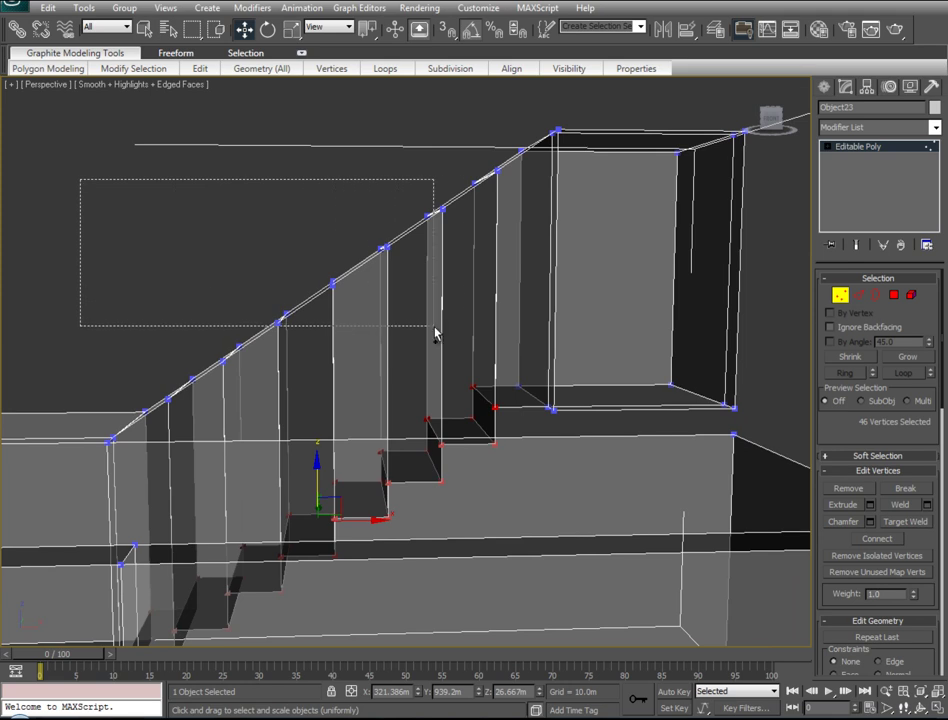
ctrl+drag(76, 180, 489, 328)
alt+middle_drag(489, 328, 618, 440)
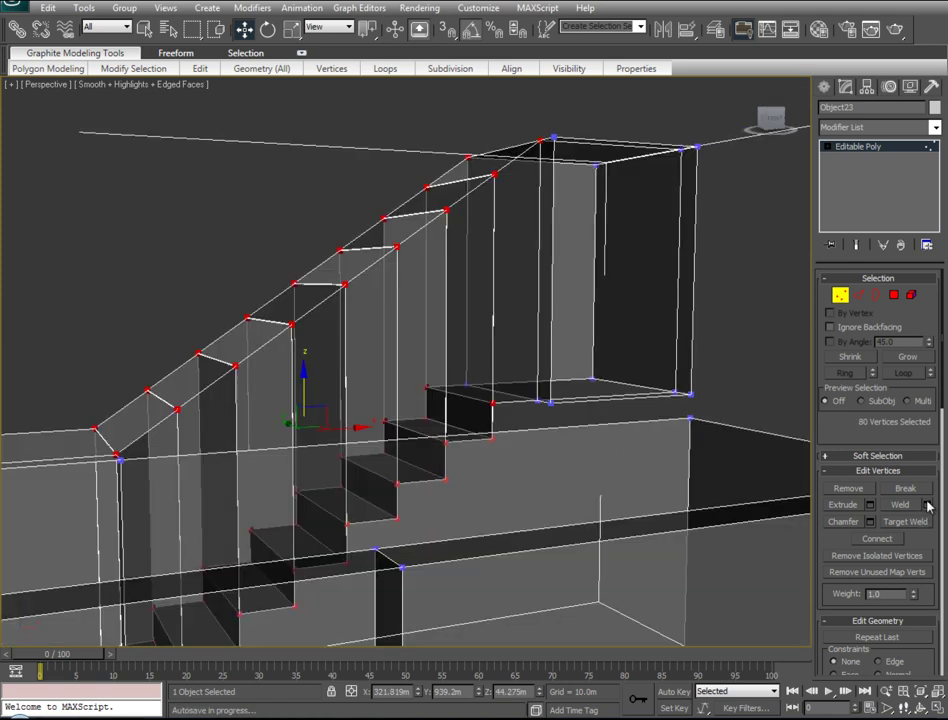
click(928, 506)
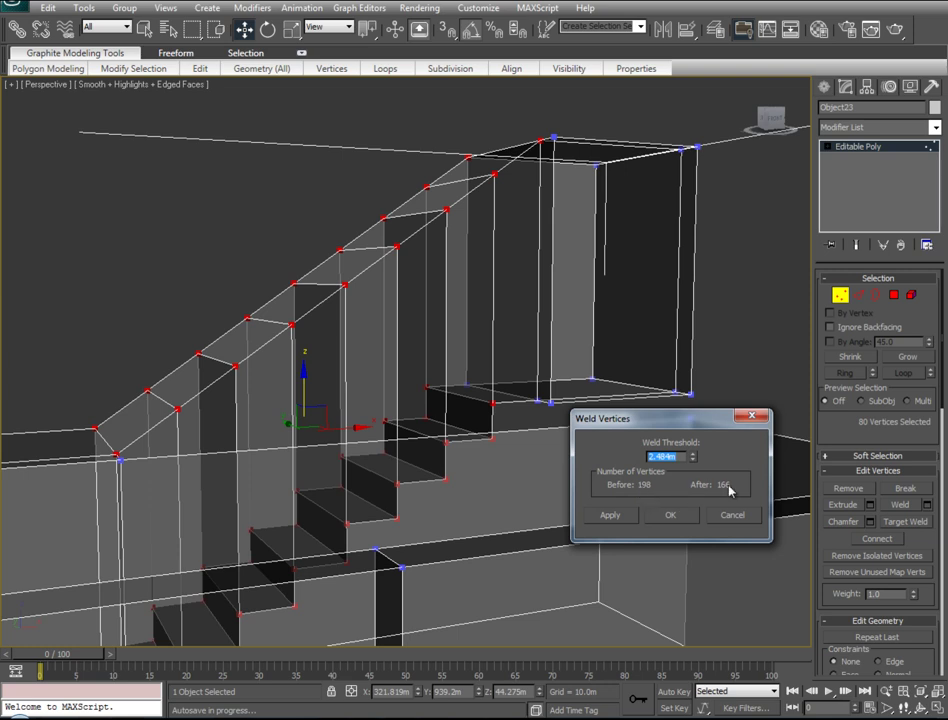
click(672, 516)
alt+middle_drag(353, 574, 548, 290)
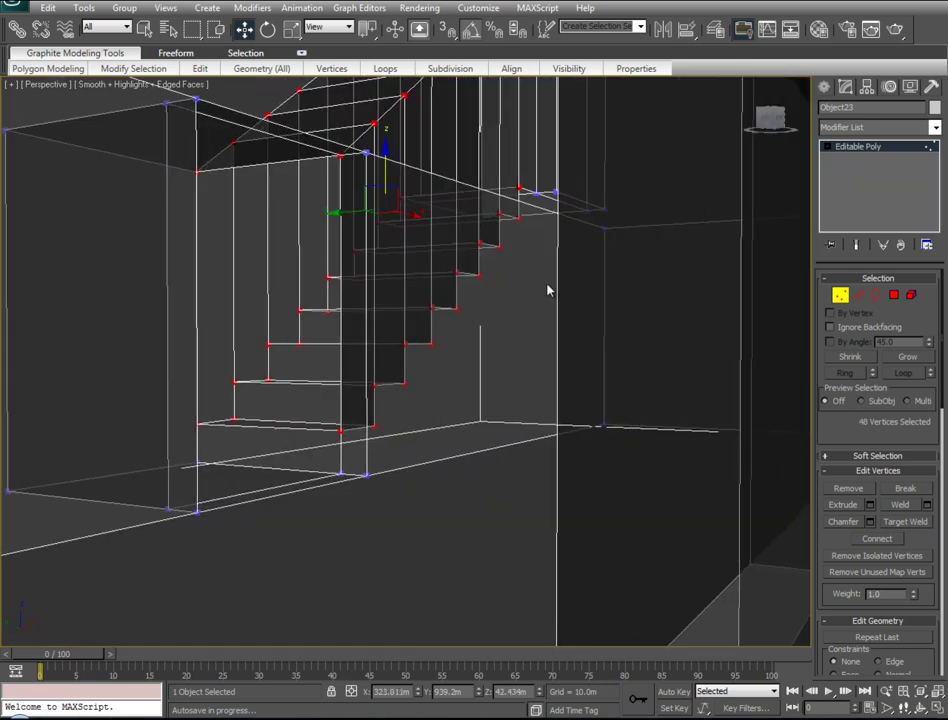
Nudge a single stair vertex slightly to the right
click(489, 377)
click(233, 381)
mouse_move(224, 368)
mouse_down()
mouse_move(246, 357)
mouse_move(236, 364)
mouse_up()
mouse_move(236, 364)
alt+middle_down()
mouse_move(217, 565)
mouse_move(271, 602)
mouse_move(284, 509)
mouse_move(258, 510)
mouse_move(240, 527)
alt+middle_up()
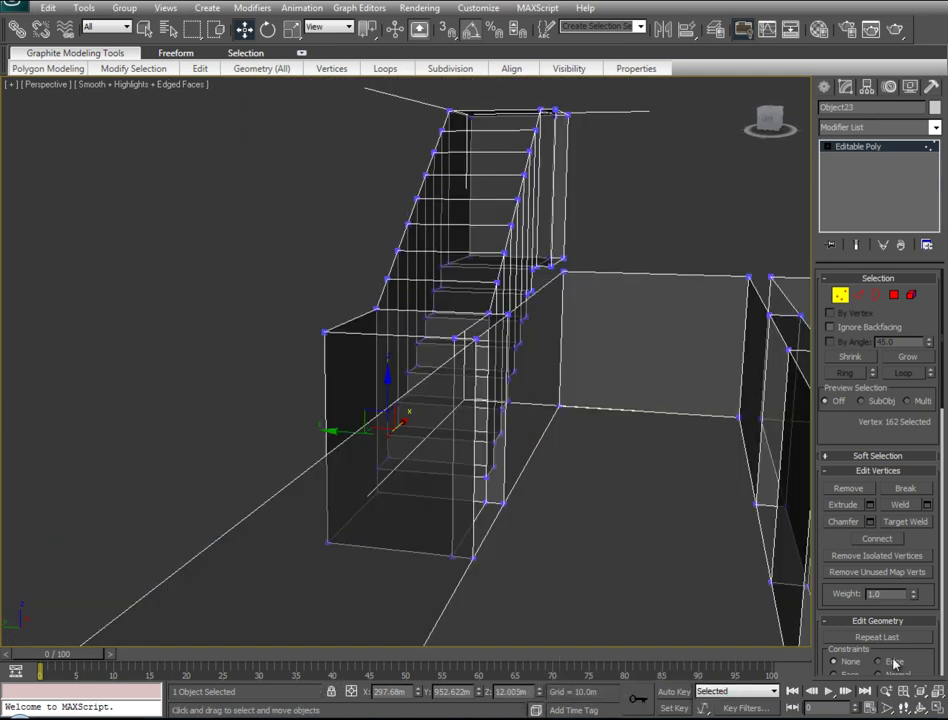
alt+middle_drag(268, 353, 302, 368)
scroll(302, 368, down, 5)
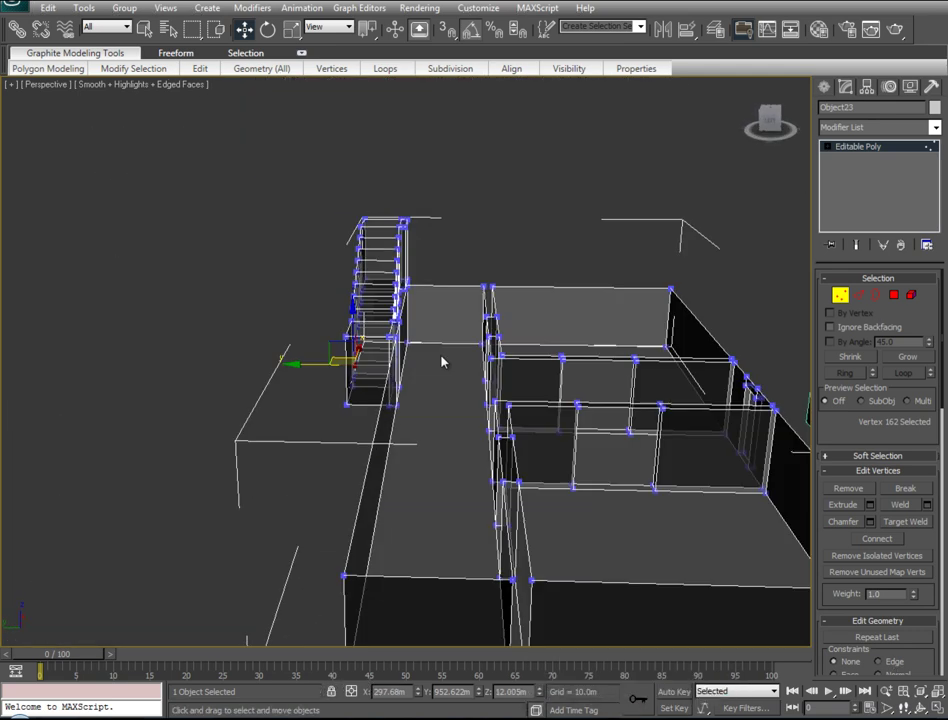
Unhide all the hidden roof polygons in Polygon mode
click(840, 295)
scroll(888, 380, down, 2)
scroll(880, 480, down, 5)
scroll(873, 561, down, 2)
scroll(873, 561, down, 2)
key(4)
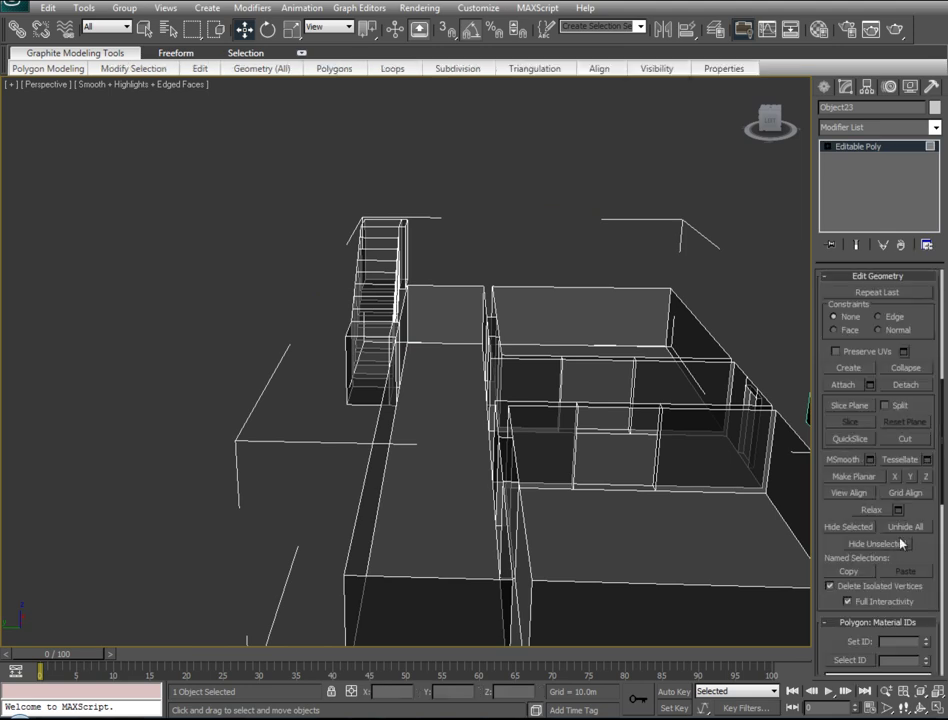
click(905, 526)
mouse_move(319, 418)
alt+middle_down()
mouse_move(292, 417)
mouse_move(730, 389)
mouse_move(723, 381)
mouse_move(491, 415)
alt+middle_up()
scroll(292, 417, up, 4)
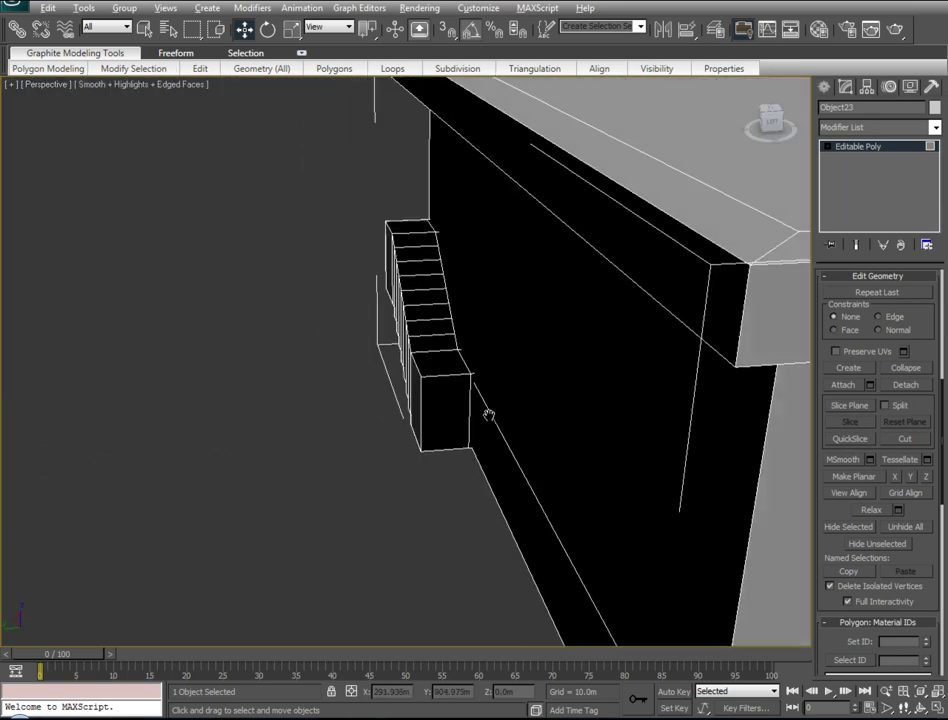
In Top view, move the four back-corner vertices up along Y past the staircase
key(t)
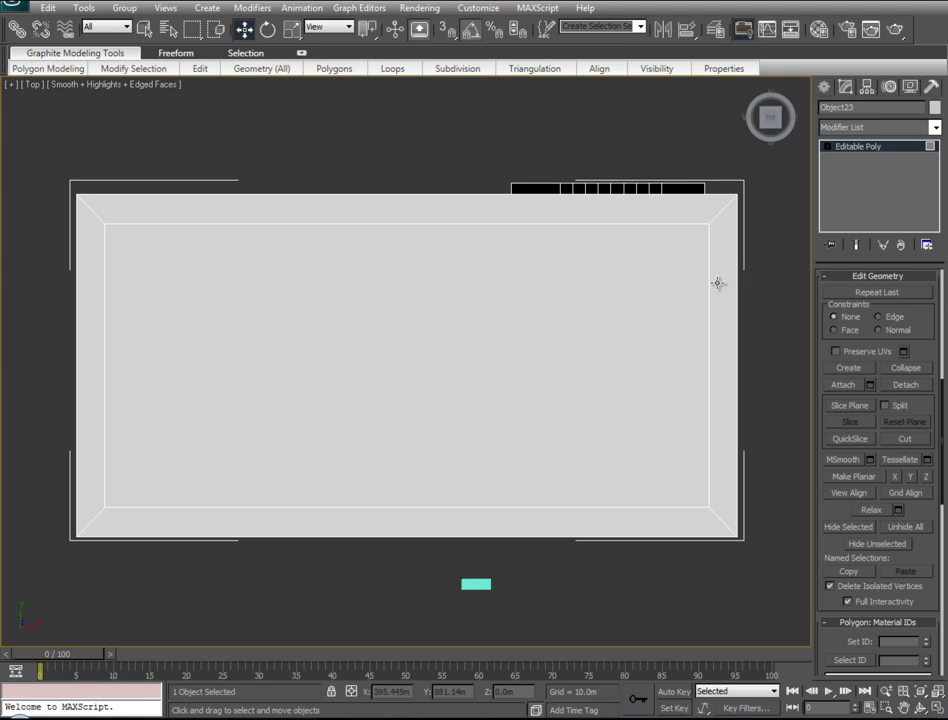
click(728, 281)
scroll(927, 319, up, 5)
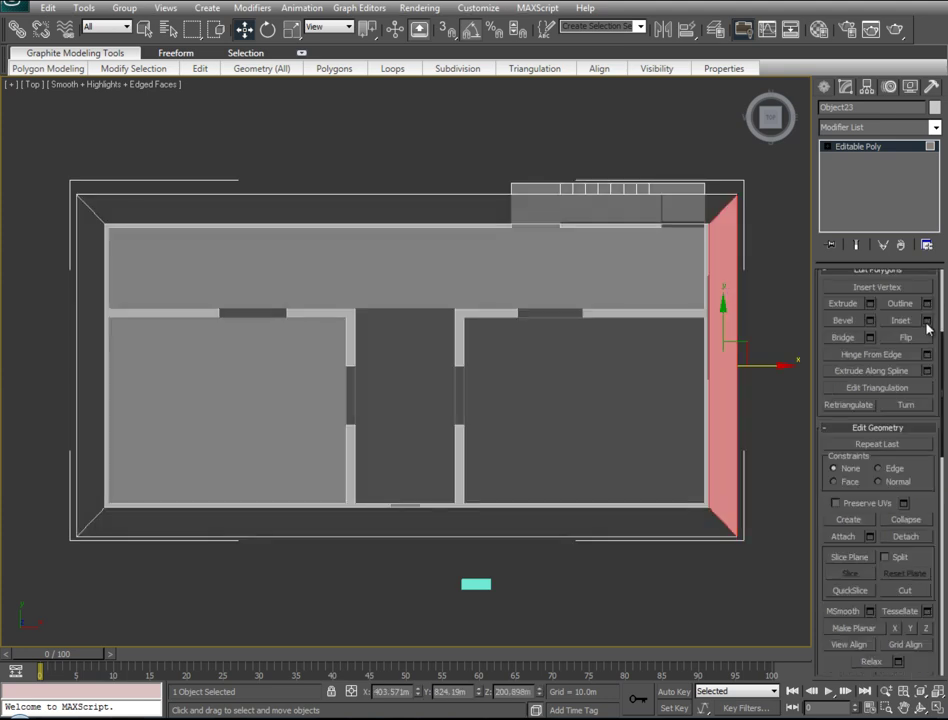
click(840, 295)
drag(753, 193, 728, 213)
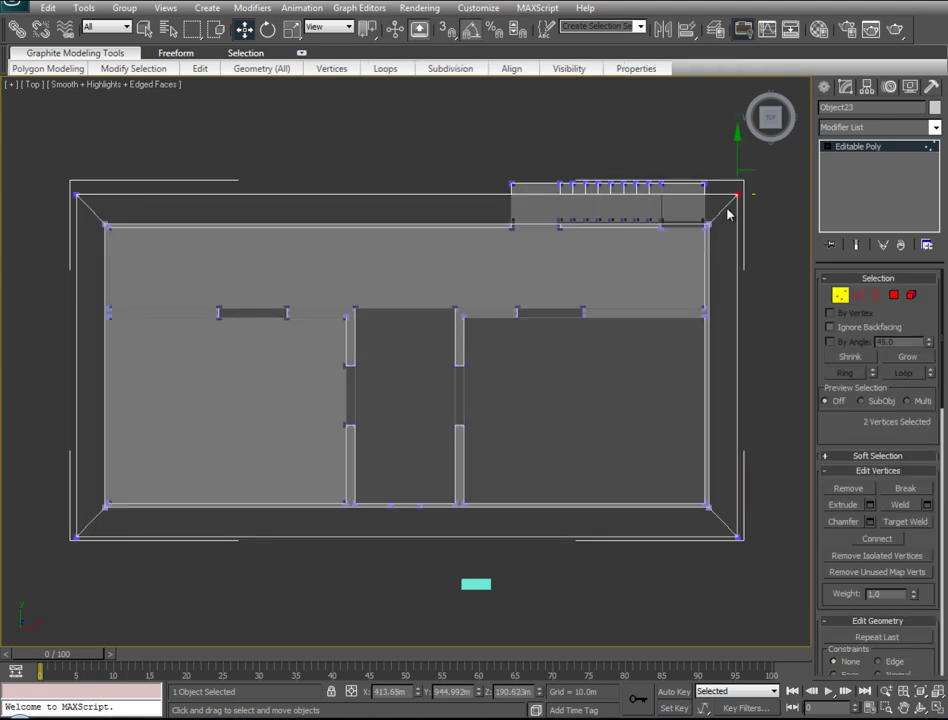
ctrl+click(708, 229)
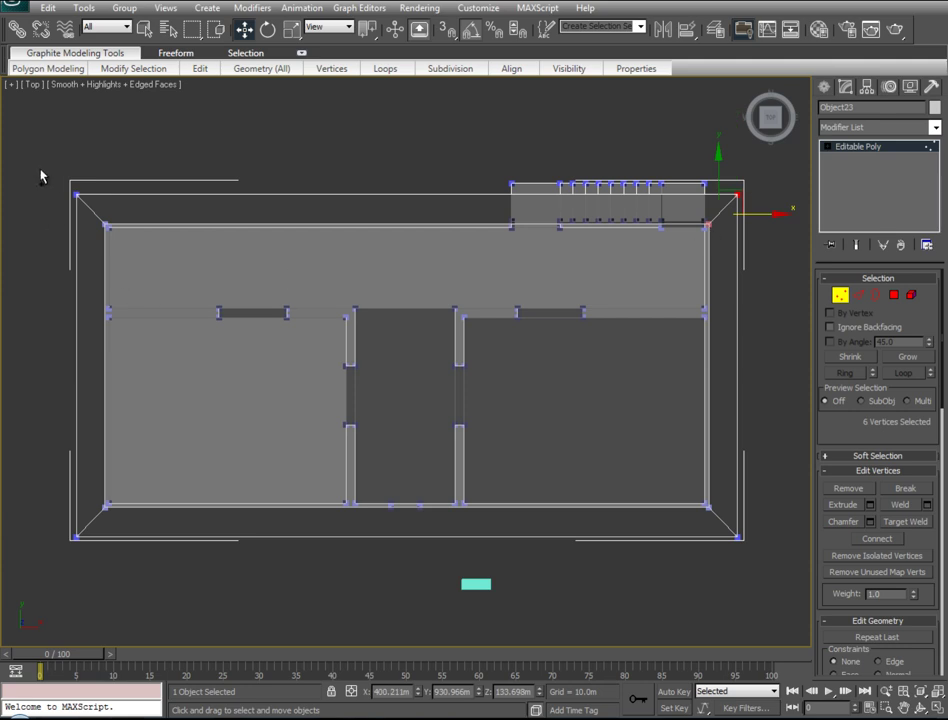
ctrl+click(78, 196)
ctrl+click(106, 228)
drag(412, 172, 414, 121)
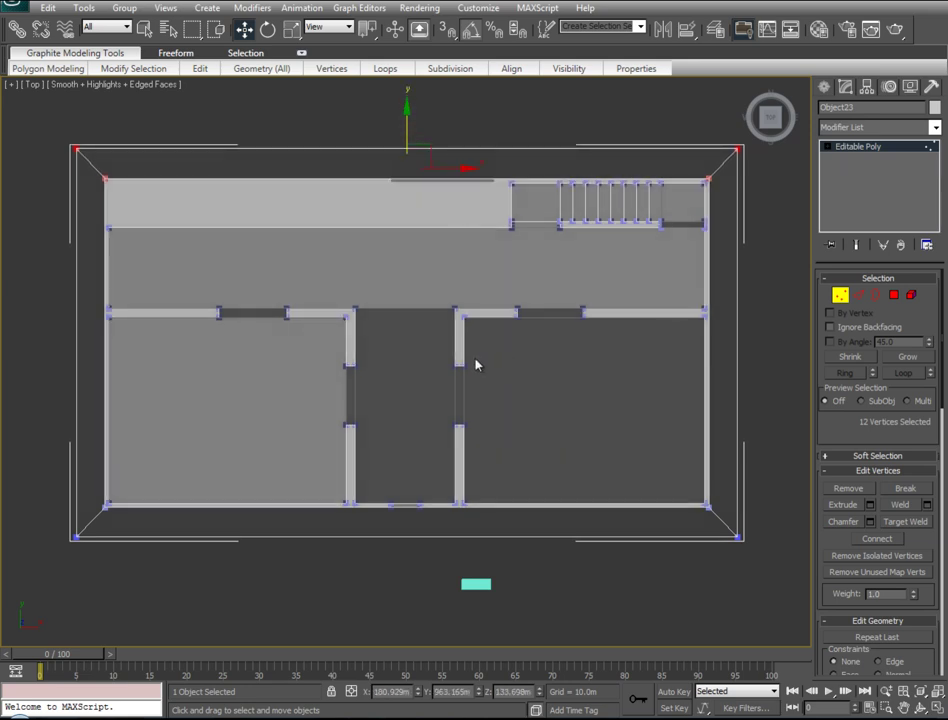
mouse_move(362, 422)
alt+middle_down()
mouse_move(465, 385)
mouse_move(546, 309)
mouse_move(603, 283)
mouse_move(772, 312)
mouse_move(317, 432)
mouse_move(397, 430)
mouse_move(254, 430)
mouse_move(226, 322)
alt+middle_up()
key(p)
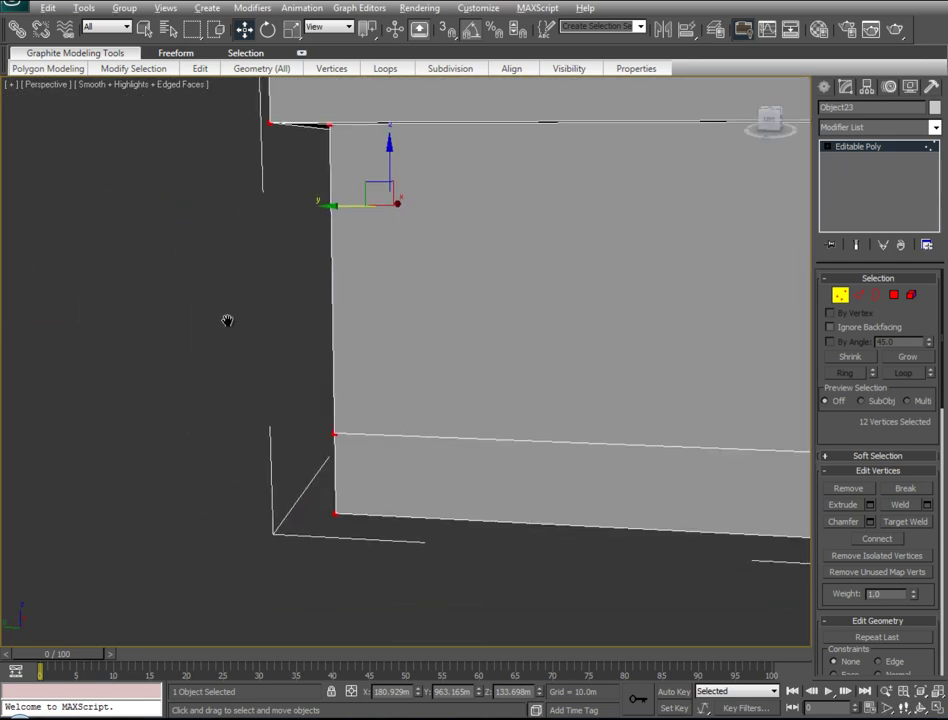
Extrude the left outer wall polygon and slide it back to reveal the stairs
key(alt+x)
mouse_move(435, 449)
alt+middle_down()
mouse_move(447, 455)
mouse_move(447, 516)
mouse_move(452, 465)
mouse_move(435, 443)
alt+middle_up()
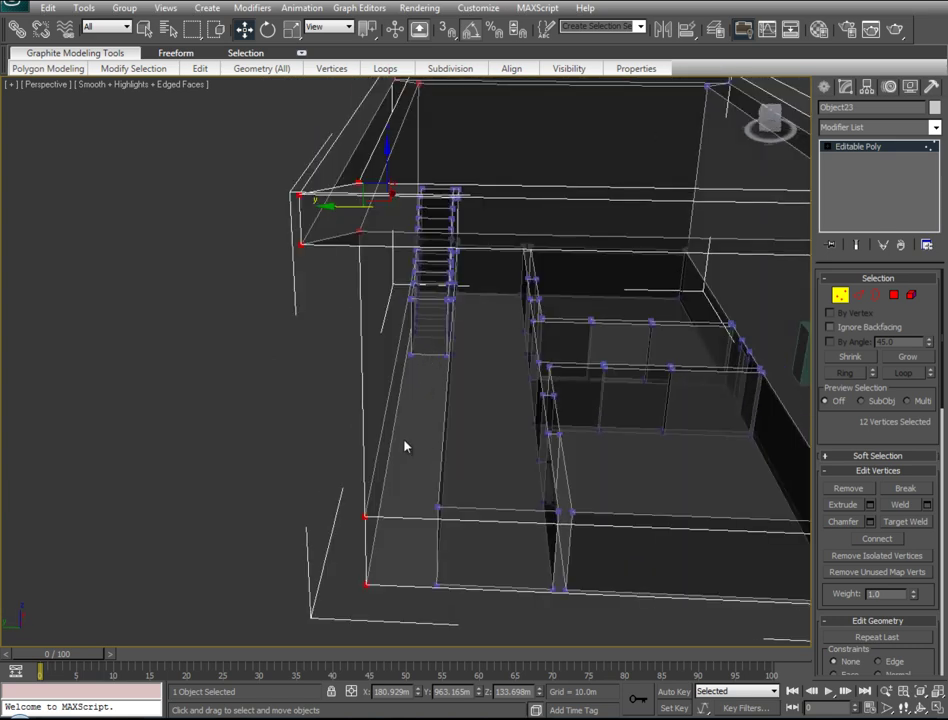
mouse_move(458, 543)
alt+middle_down()
mouse_move(474, 518)
mouse_move(466, 451)
mouse_move(369, 389)
mouse_move(360, 449)
mouse_move(387, 489)
mouse_move(491, 446)
mouse_move(474, 443)
mouse_move(478, 424)
alt+middle_up()
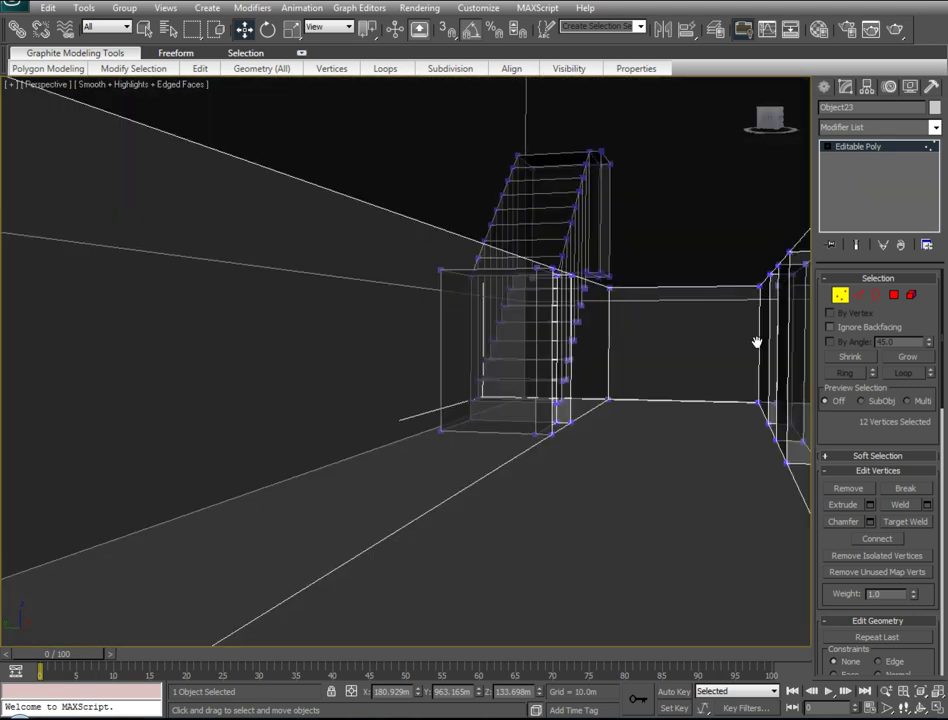
click(893, 294)
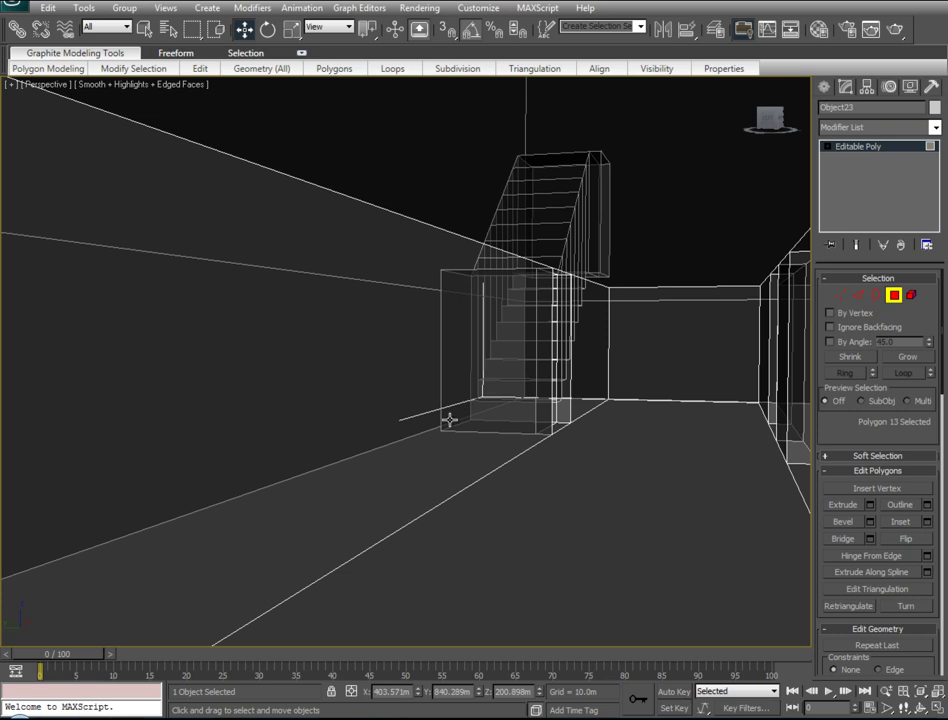
click(338, 438)
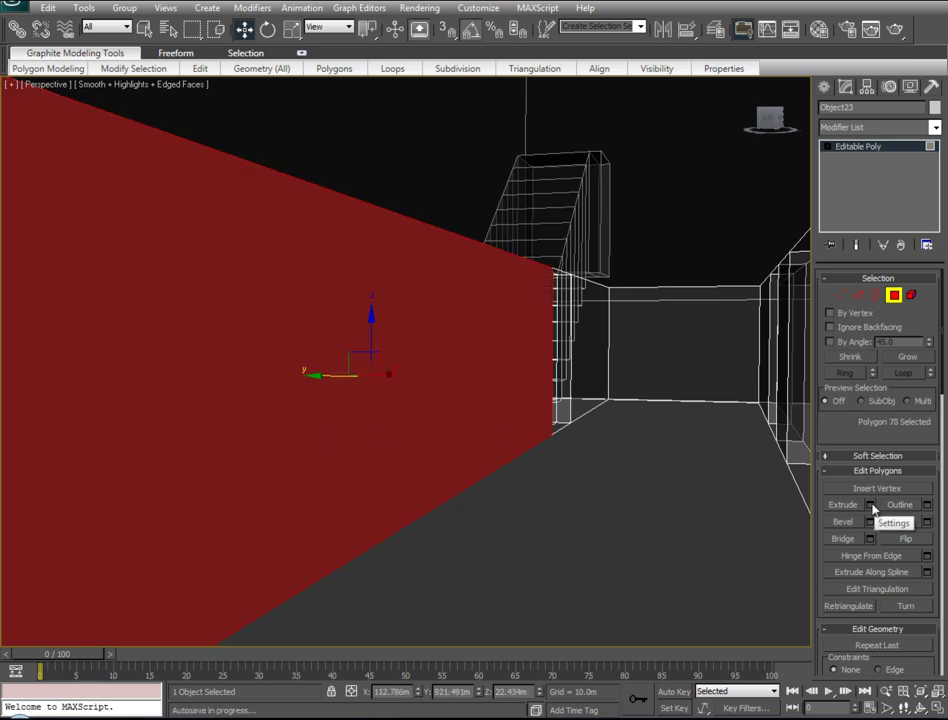
click(870, 505)
click(673, 508)
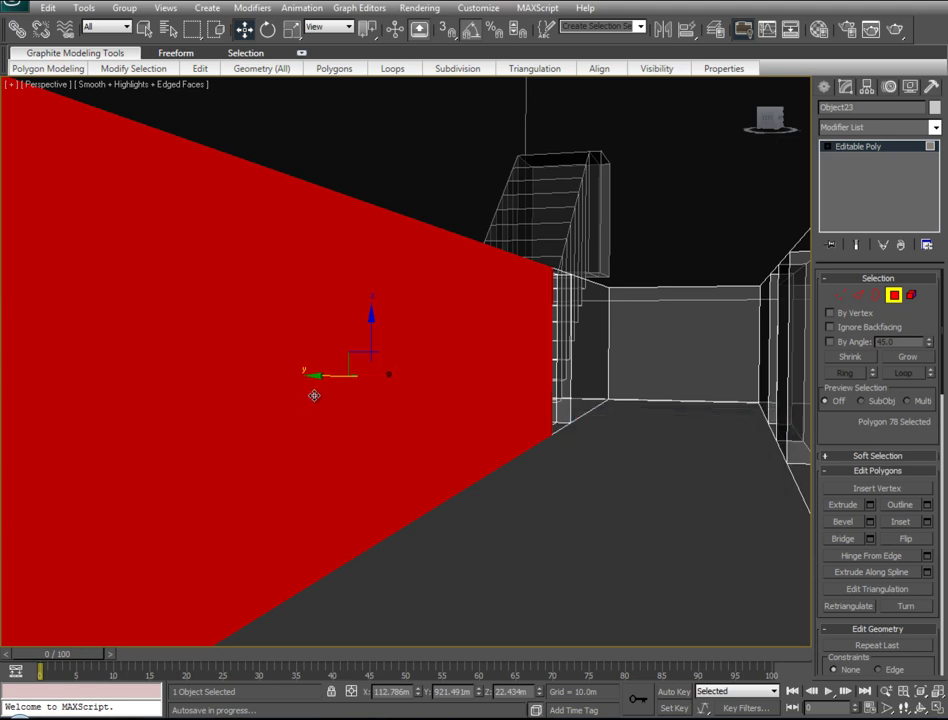
mouse_move(307, 378)
mouse_down()
mouse_move(157, 425)
mouse_move(116, 461)
mouse_up()
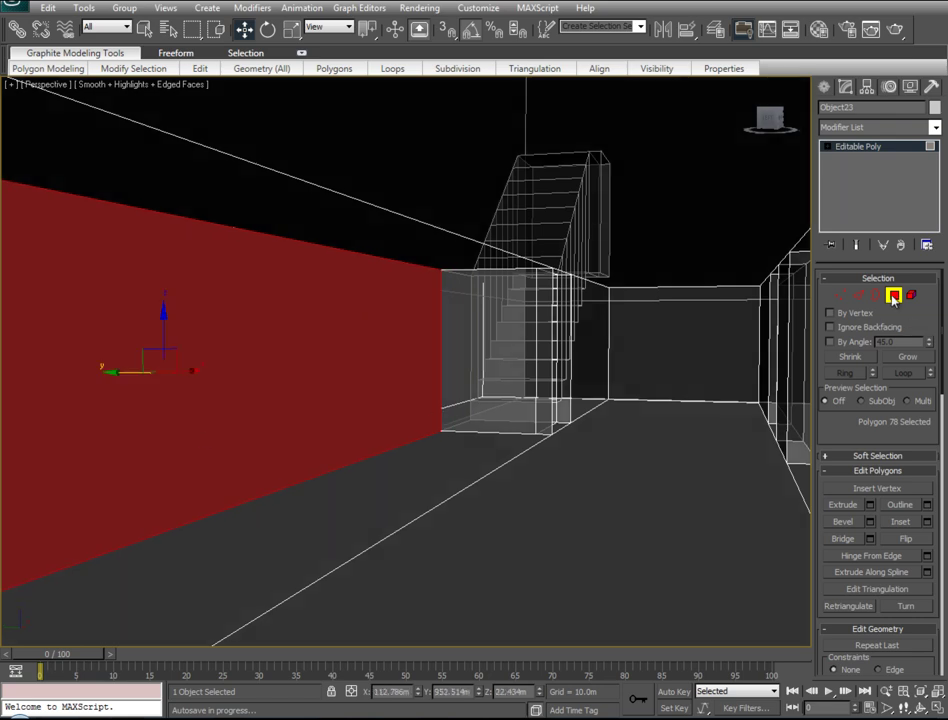
Delete the wall face blocking the stairs and select the thin strip beside it
key(alt+x)
middle_drag(576, 424, 663, 377)
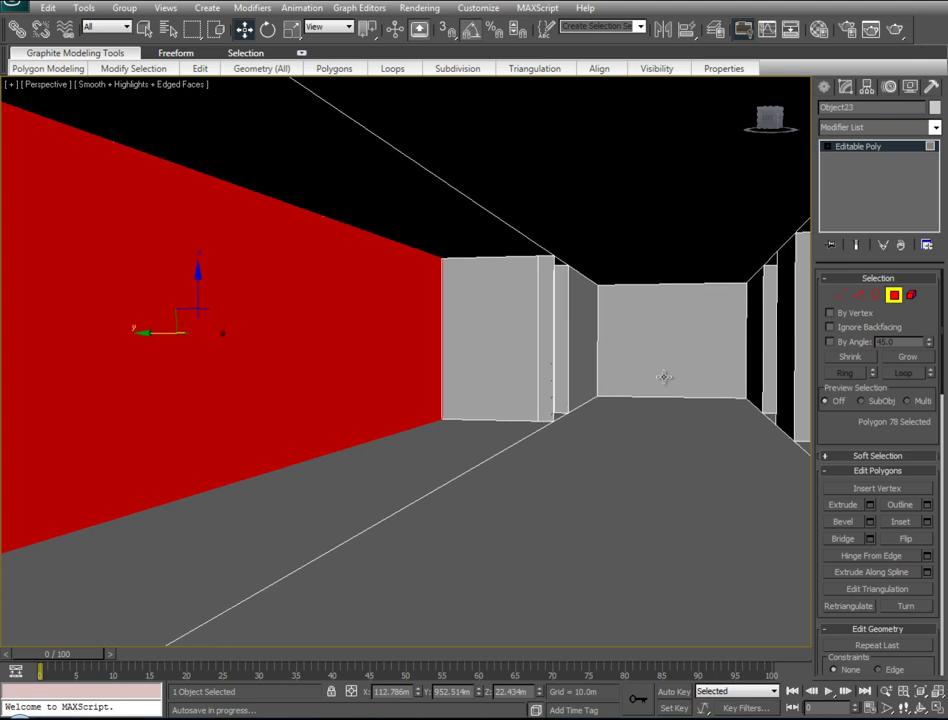
click(512, 309)
click(512, 309)
key(Delete)
click(552, 365)
Delete the thin leftover wall strip beside the stair opening
key(Delete)
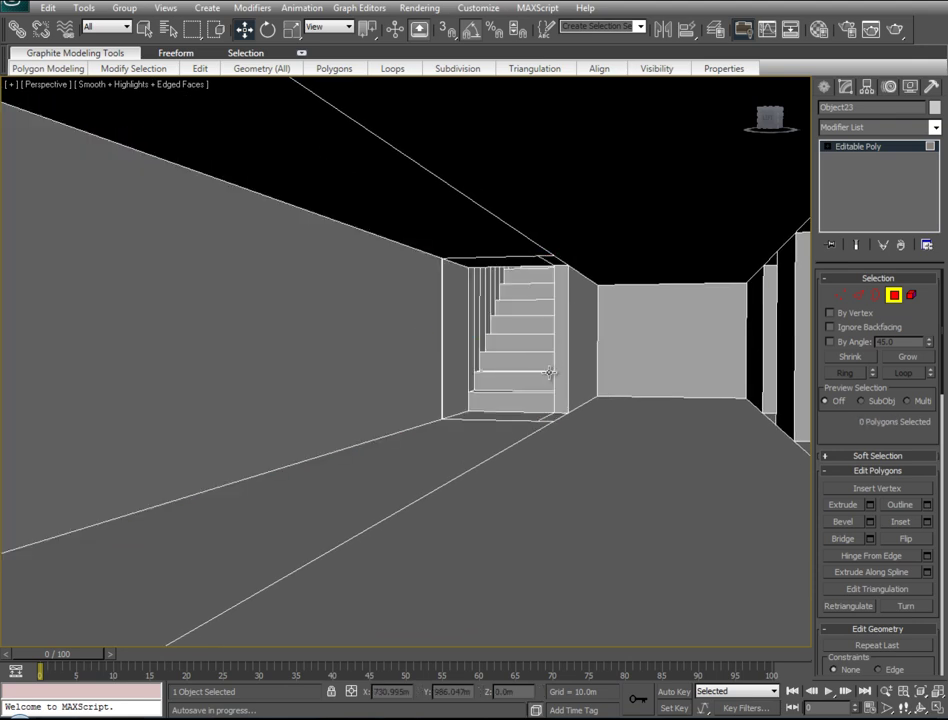
click(838, 296)
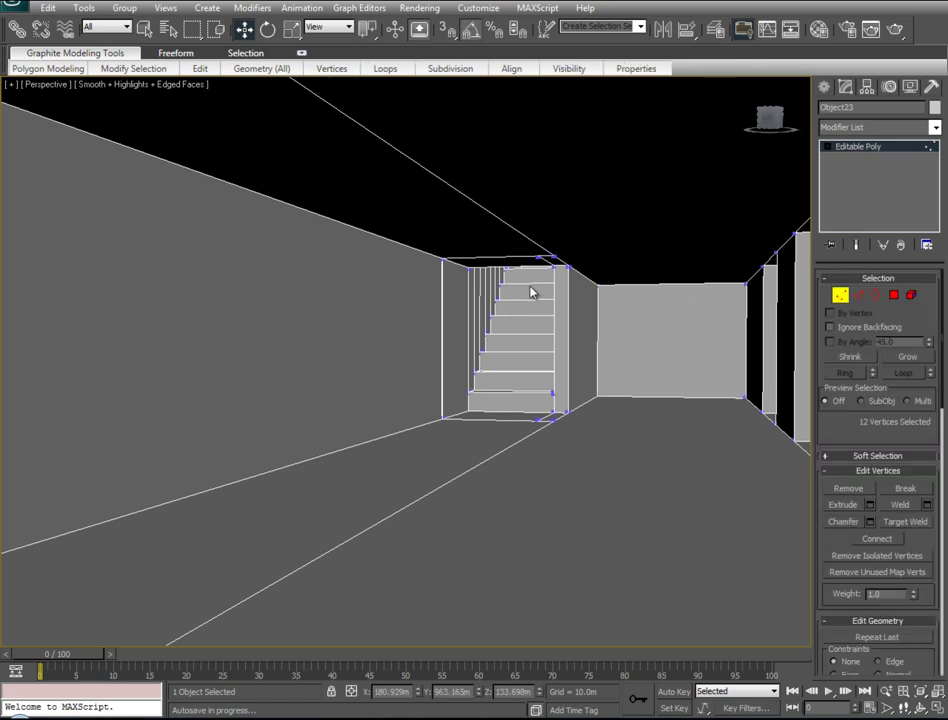
drag(605, 234, 324, 491)
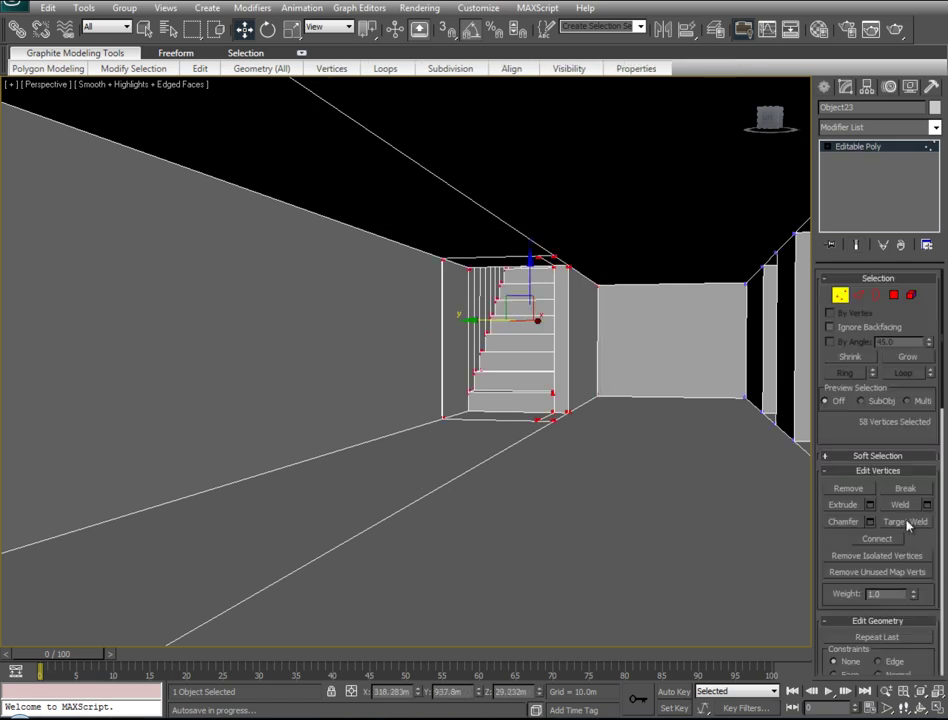
click(412, 398)
scroll(386, 410, up, 3)
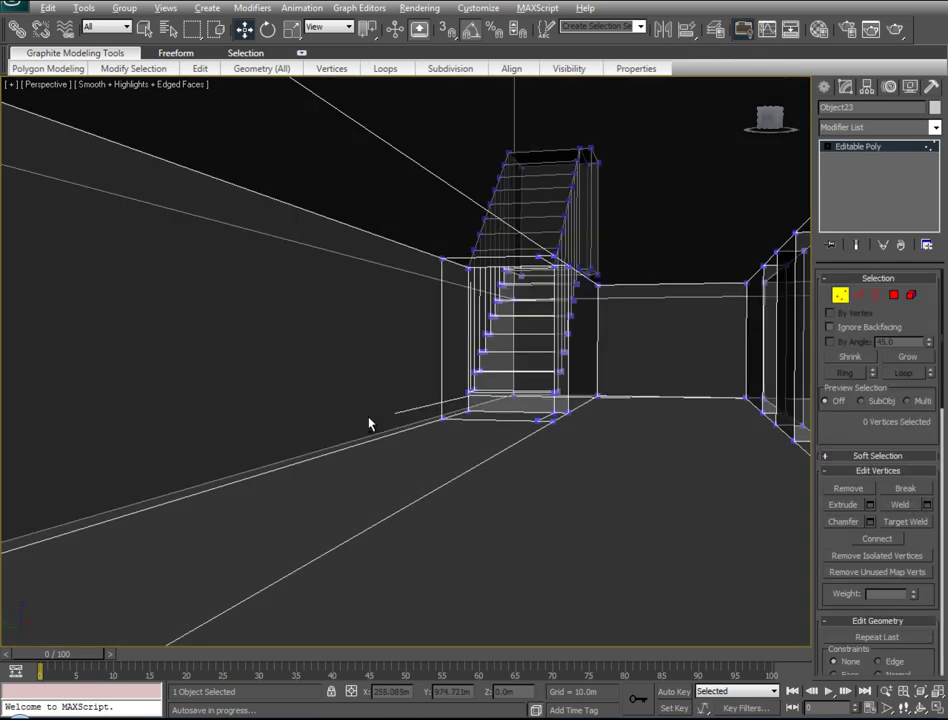
scroll(389, 437, down, 3)
mouse_move(451, 450)
alt+middle_down()
mouse_move(474, 465)
mouse_move(436, 453)
alt+middle_up()
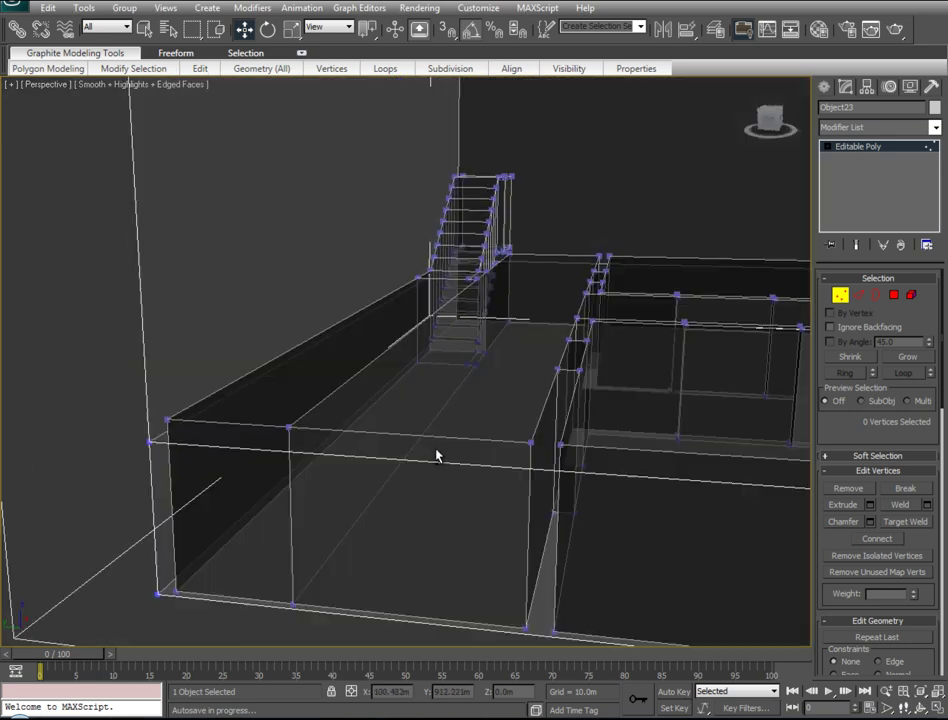
Remove the stray floor edge loop near the staircase
key(2)
click(439, 427)
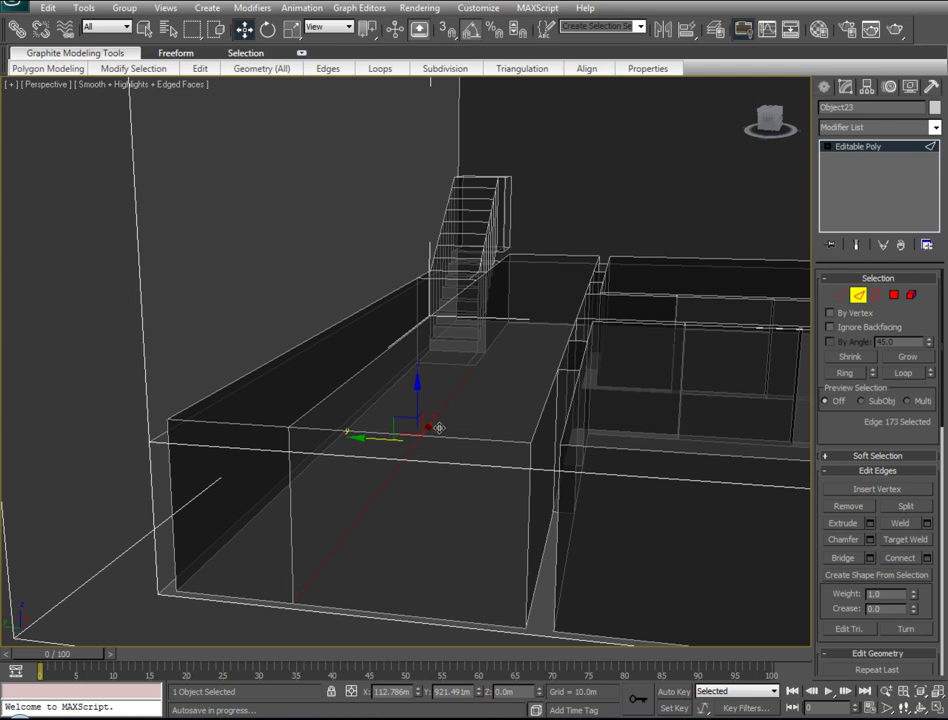
click(904, 376)
click(848, 507)
Remove the two leftover vertices on the wall
click(838, 295)
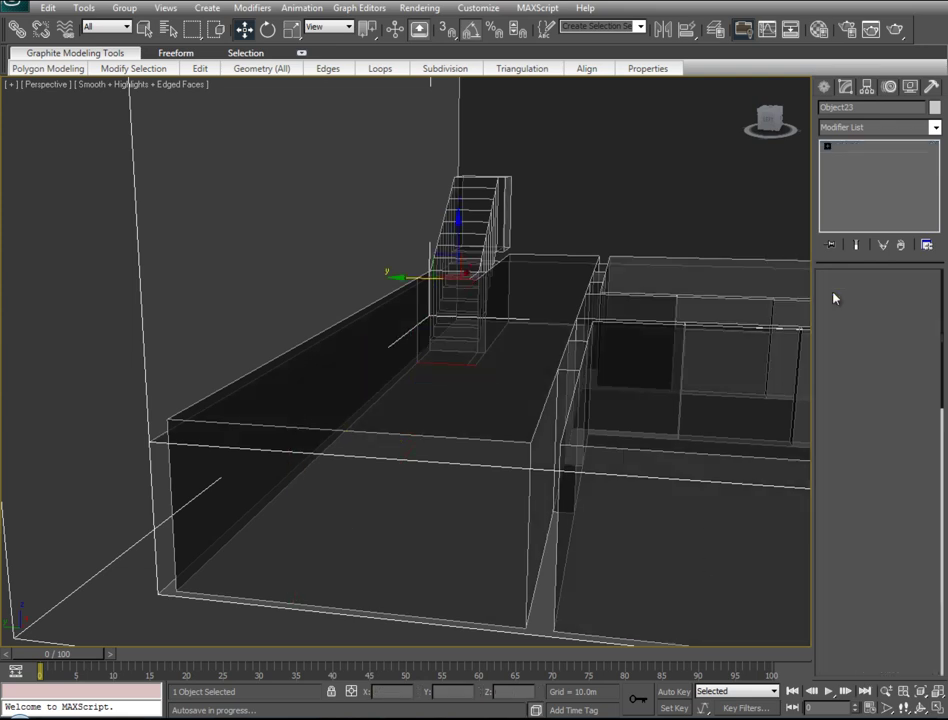
click(287, 425)
ctrl+click(294, 604)
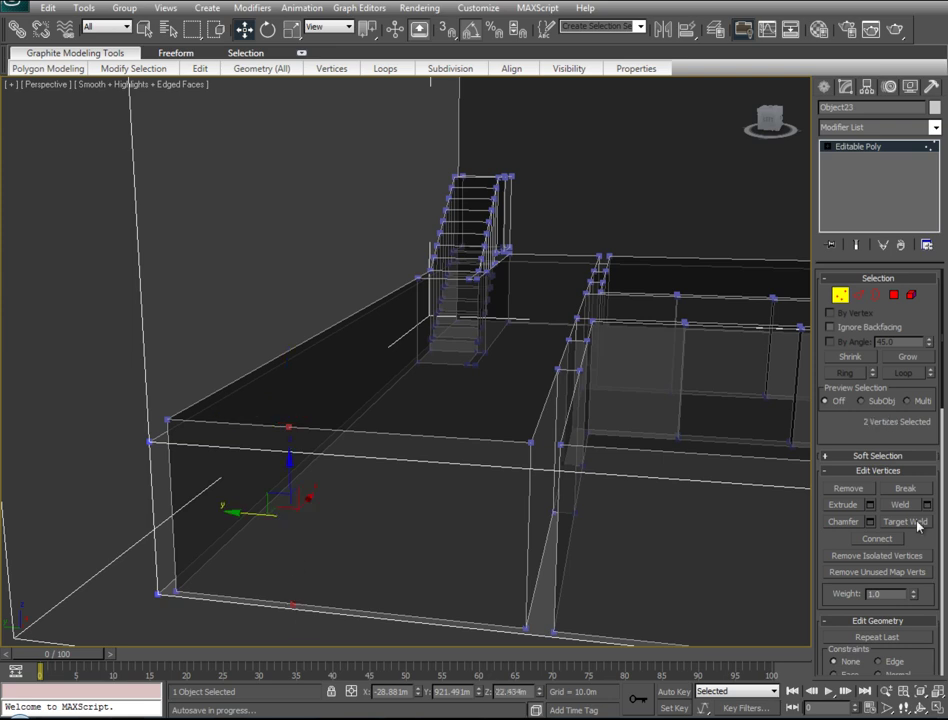
click(858, 487)
scroll(614, 360, up, 5)
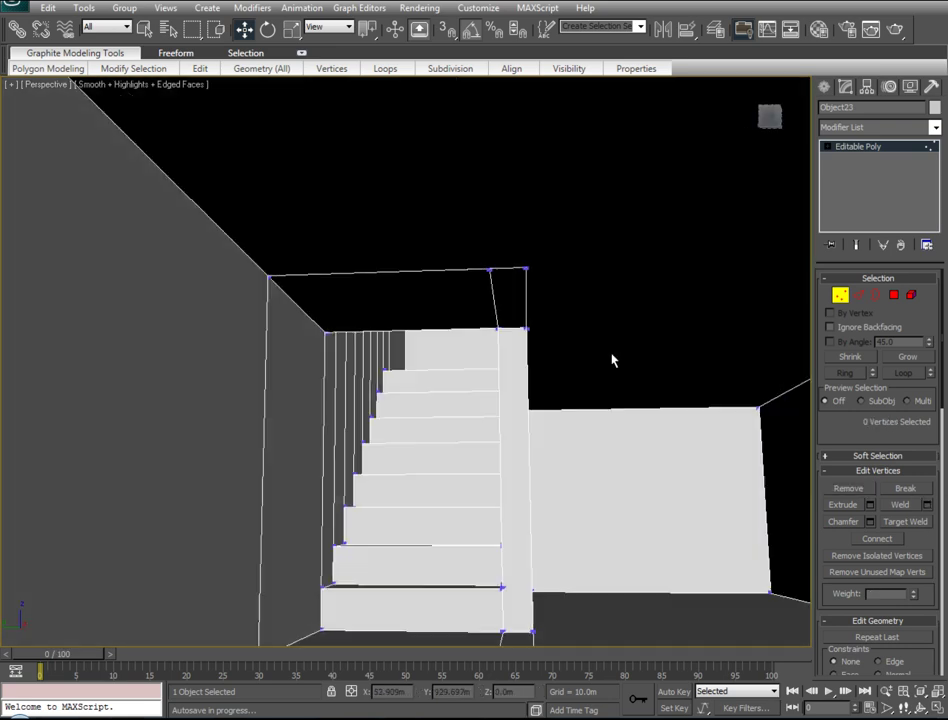
scroll(636, 364, up, 2)
scroll(636, 364, down, 1)
Connect the two top wall vertices, then pick the room corner and stair-side floor vertices
click(745, 285)
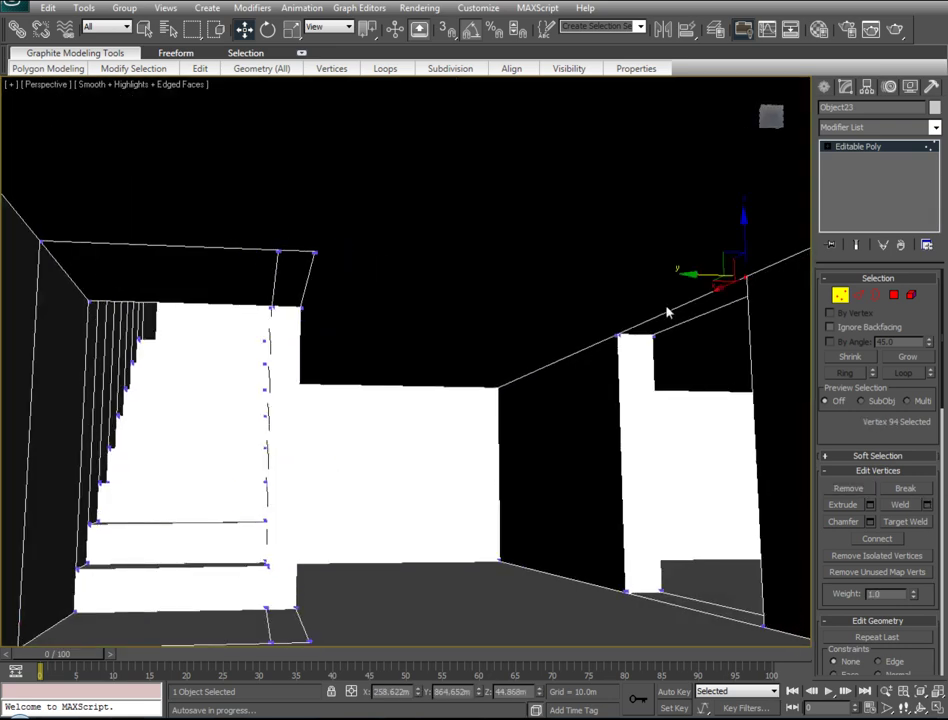
ctrl+click(315, 250)
right_click(313, 318)
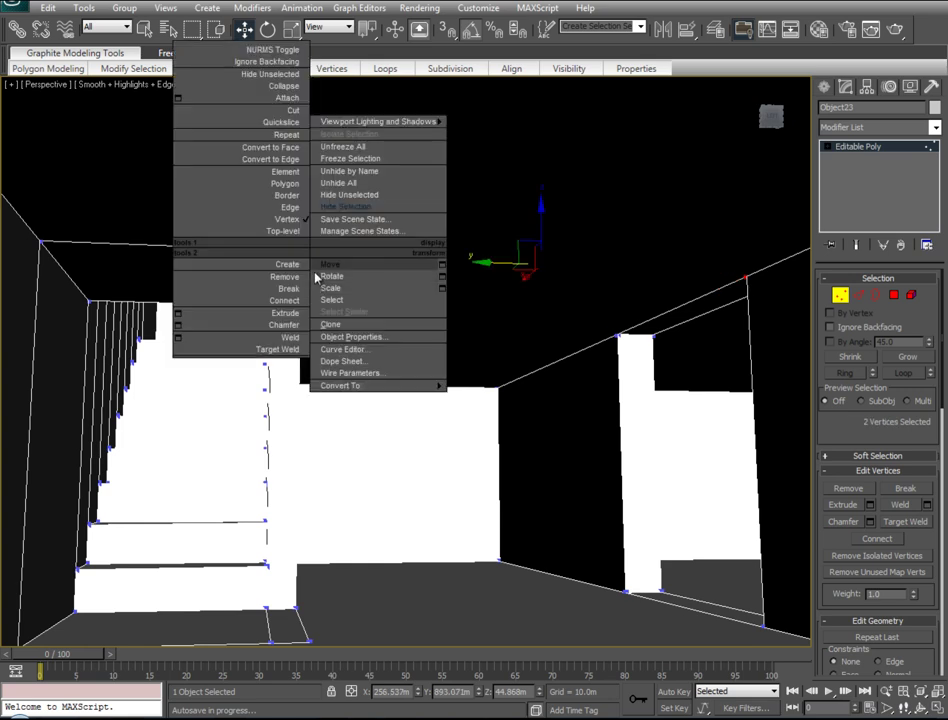
key(Escape)
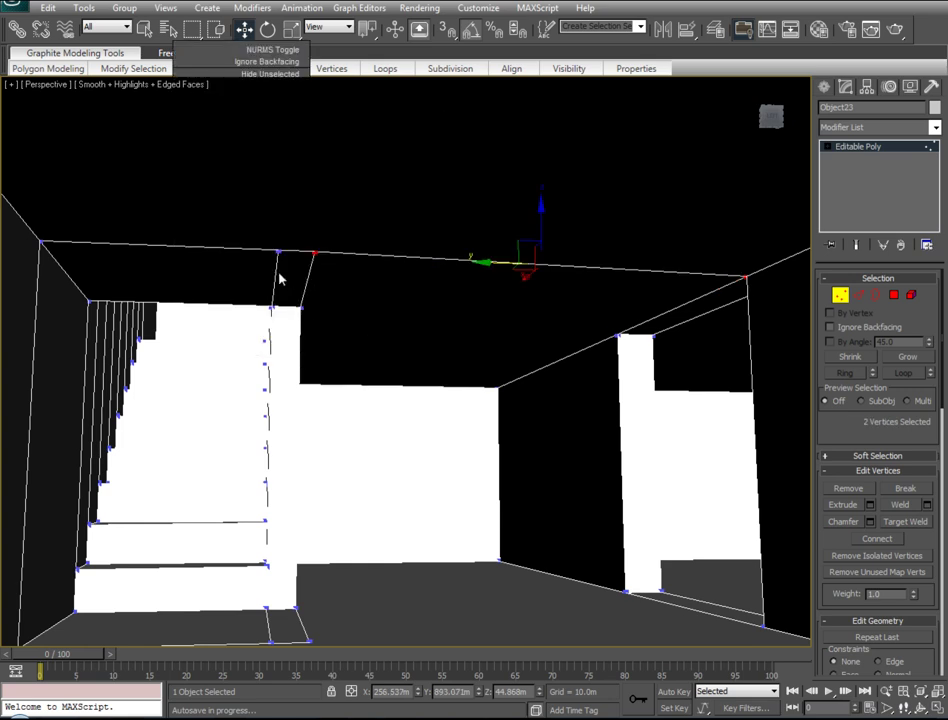
alt+middle_drag(326, 428, 437, 495)
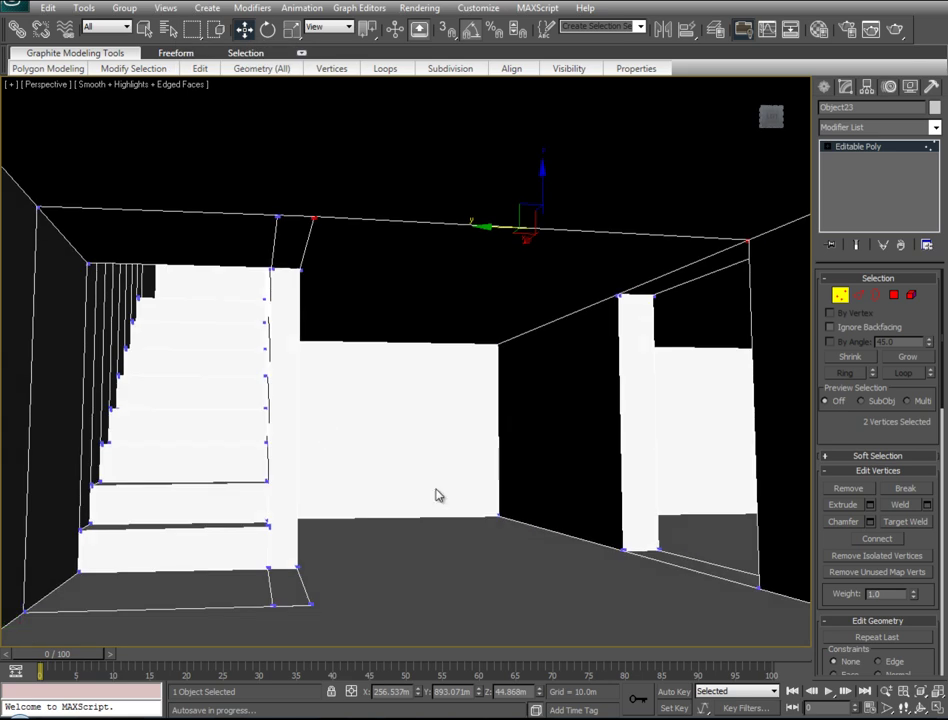
click(758, 587)
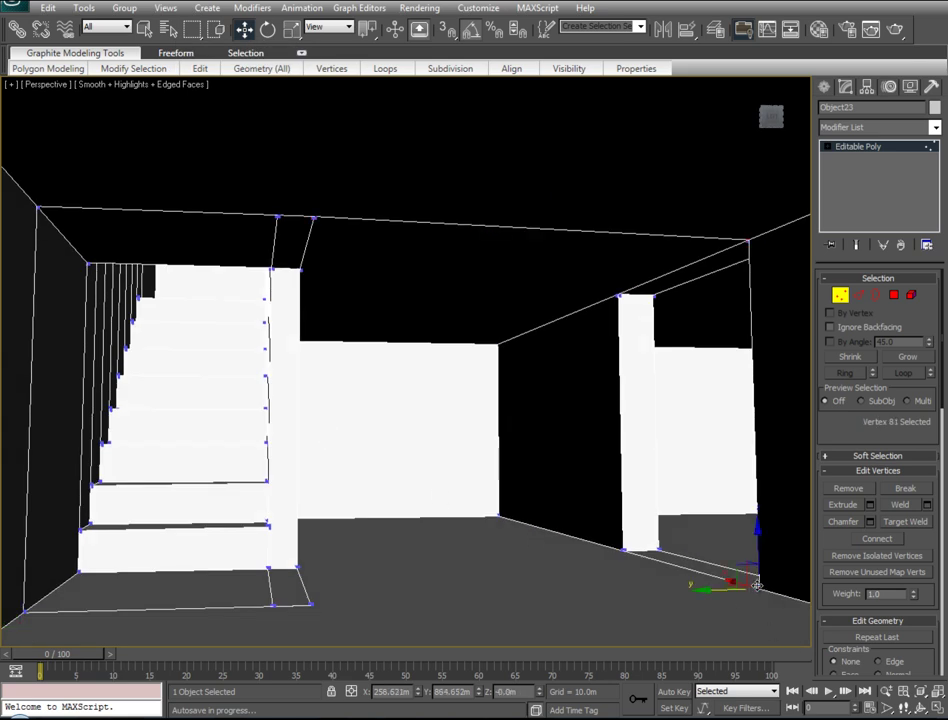
ctrl+click(313, 606)
right_click(311, 570)
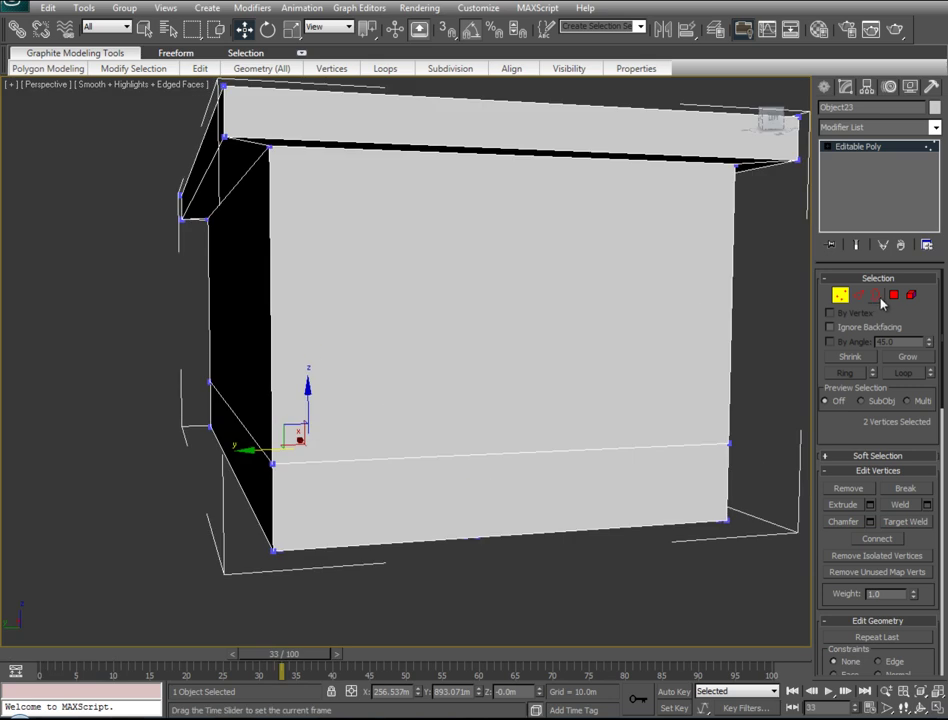
Select the front, roof and side faces of the building block
click(893, 295)
click(588, 164)
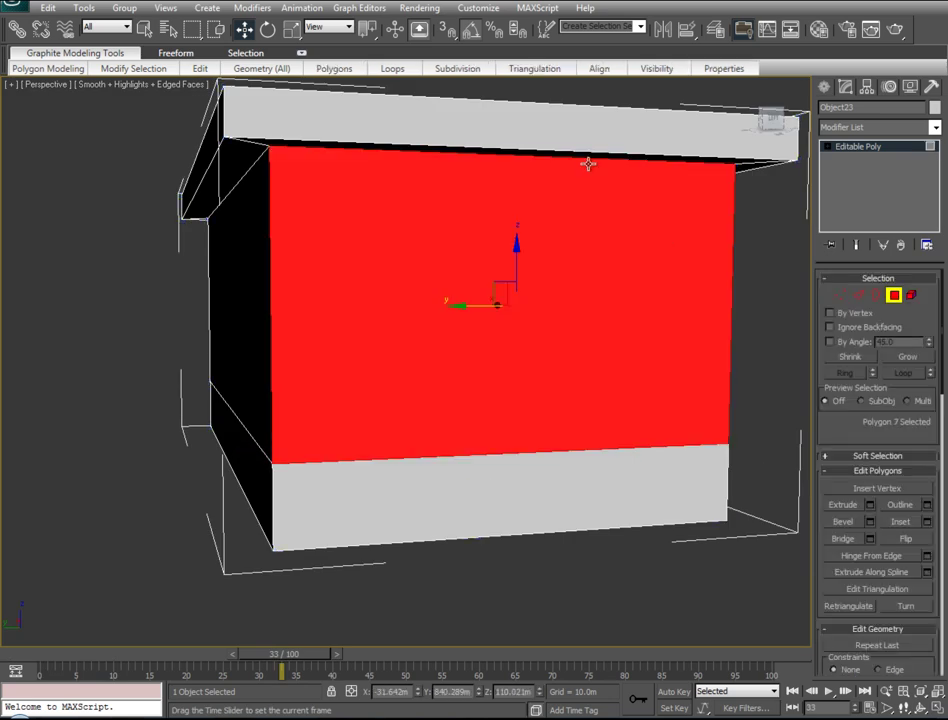
ctrl+click(436, 131)
ctrl+click(207, 146)
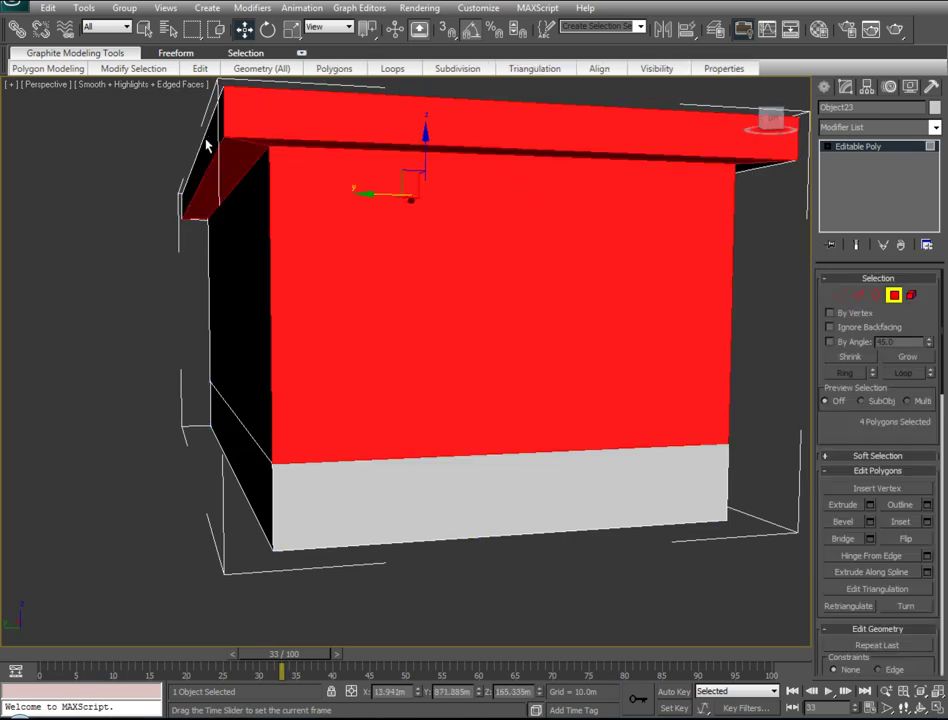
ctrl+click(321, 477)
ctrl+click(253, 478)
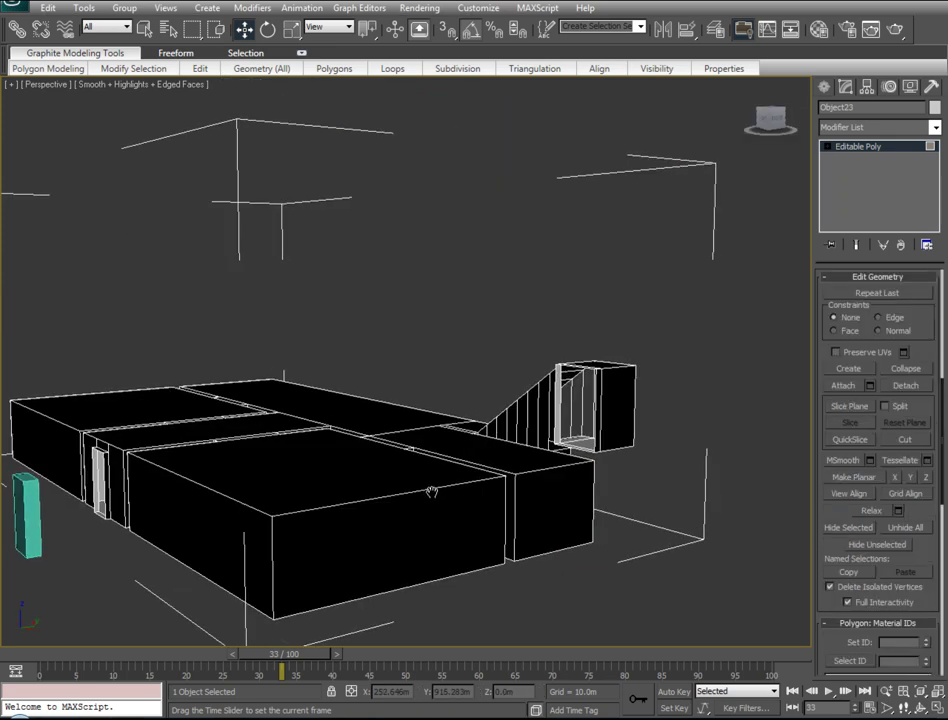
mouse_move(450, 470)
middle_down()
mouse_move(521, 477)
mouse_move(698, 418)
middle_up()
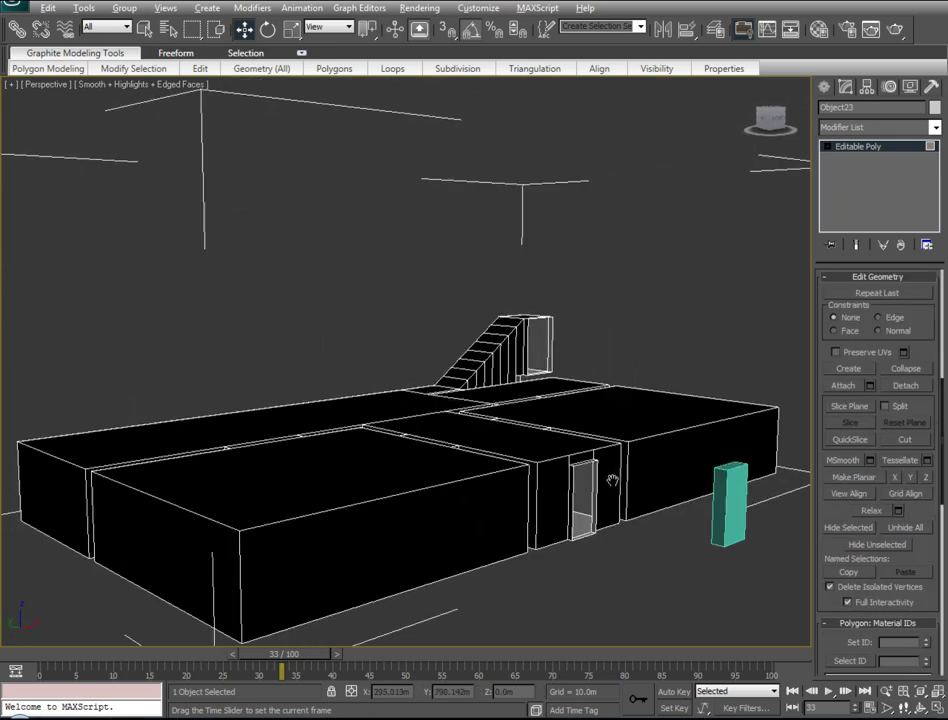
Select all ground-floor polygons and clone them up one storey as a new element
key(alt+x)
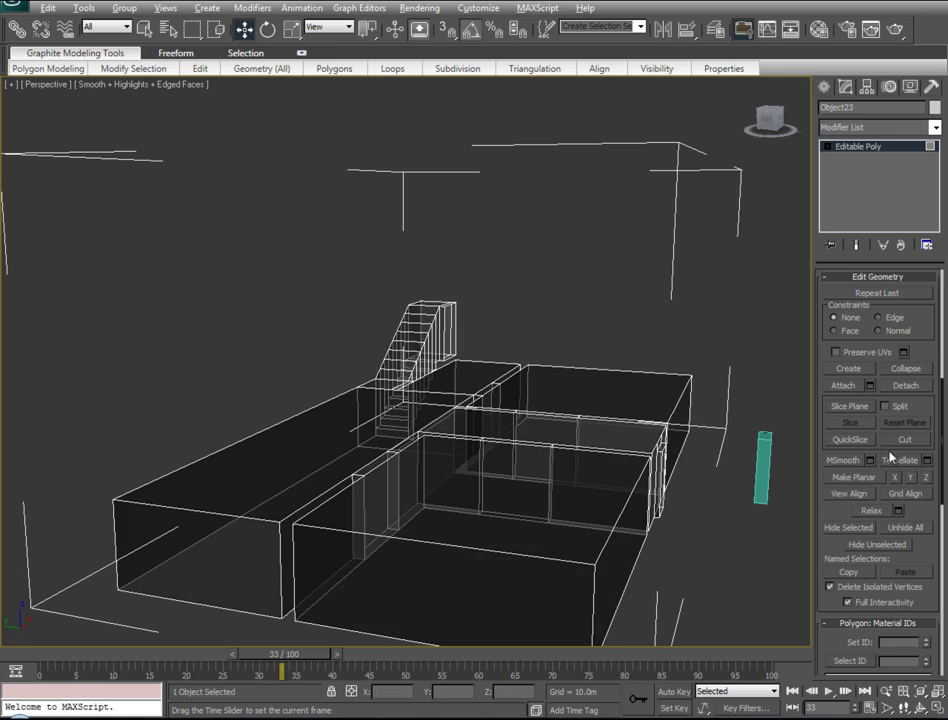
key(4)
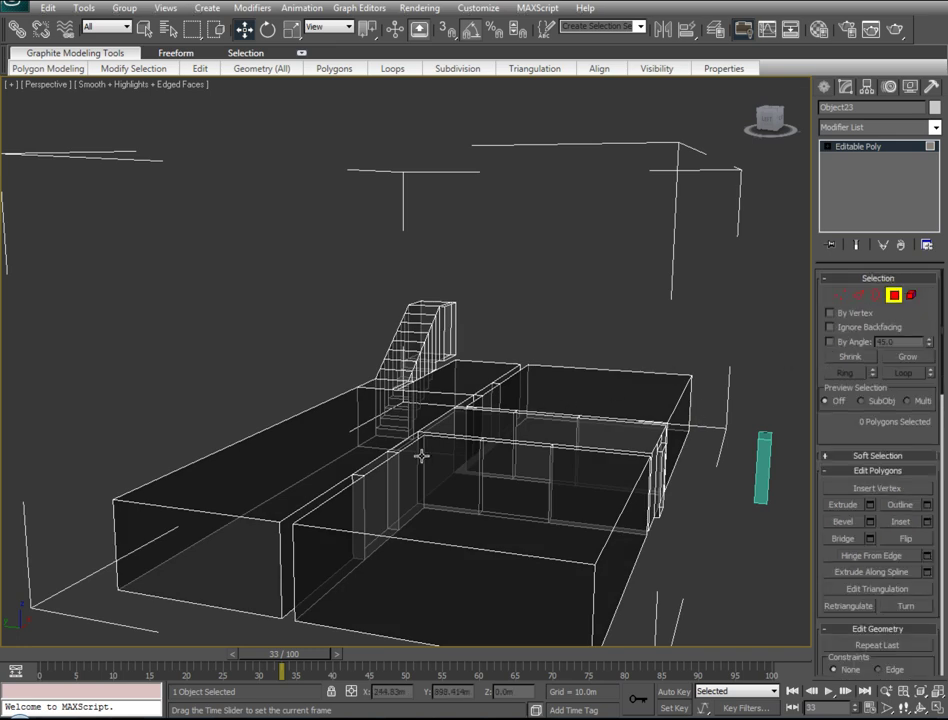
key(ctrl+a)
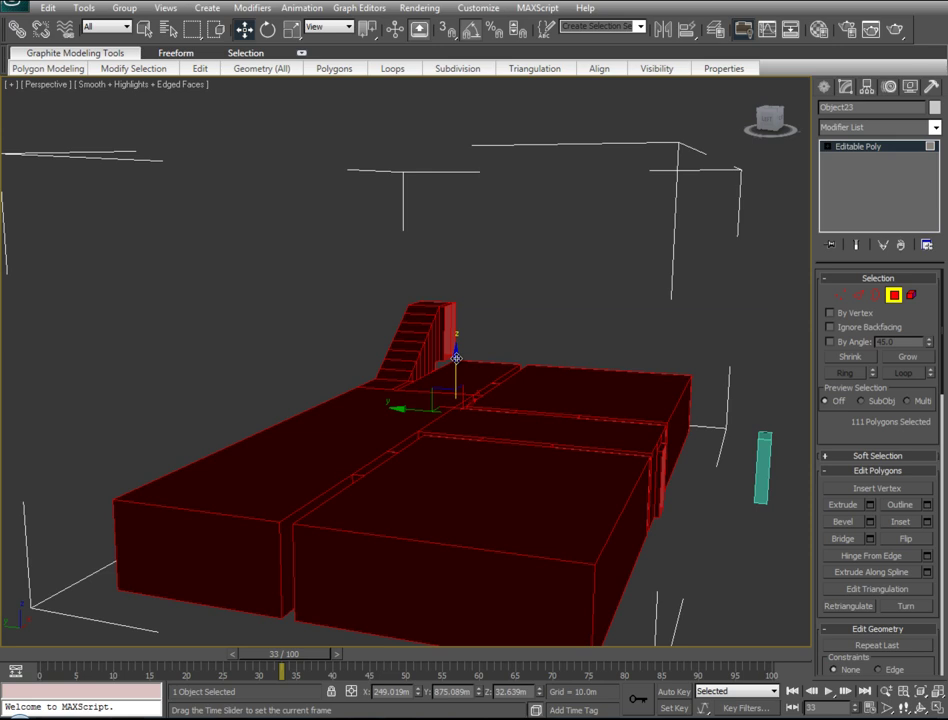
shift+drag(456, 357, 455, 289)
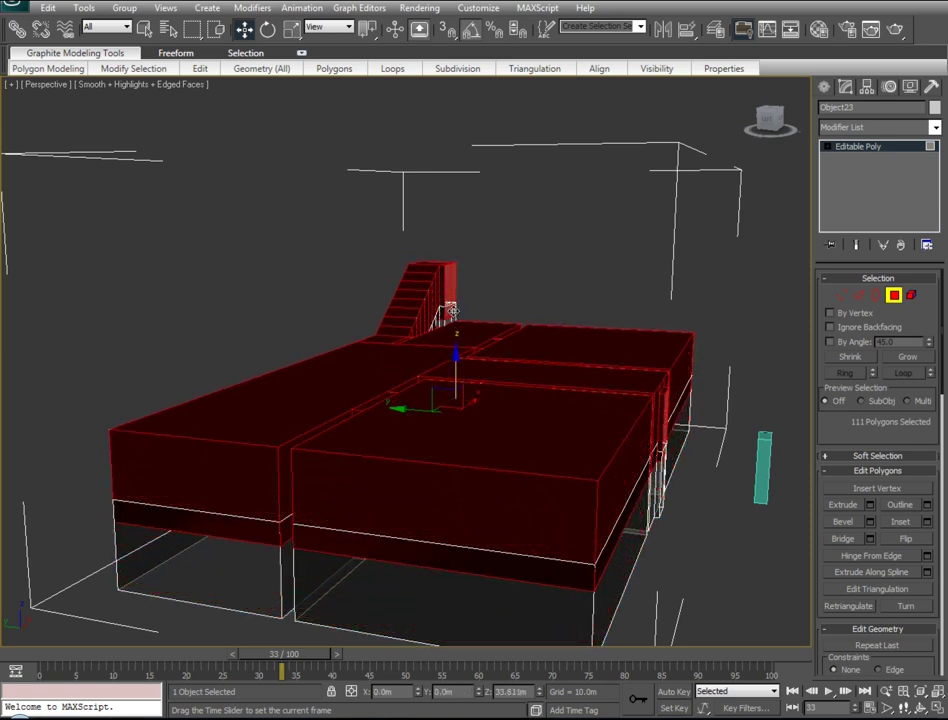
shift+drag(456, 289, 455, 289)
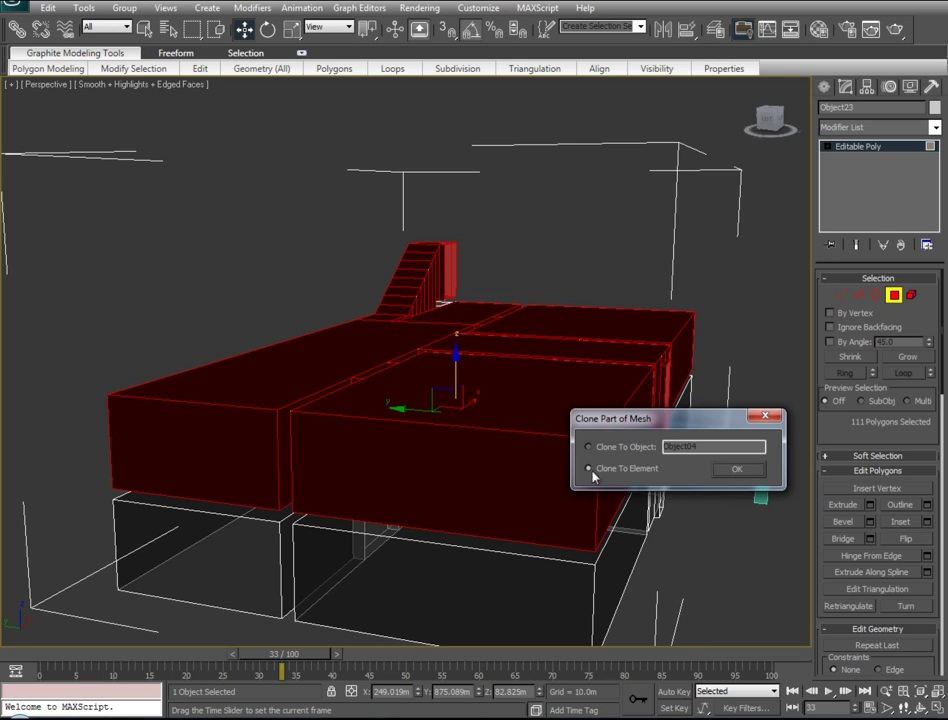
click(736, 469)
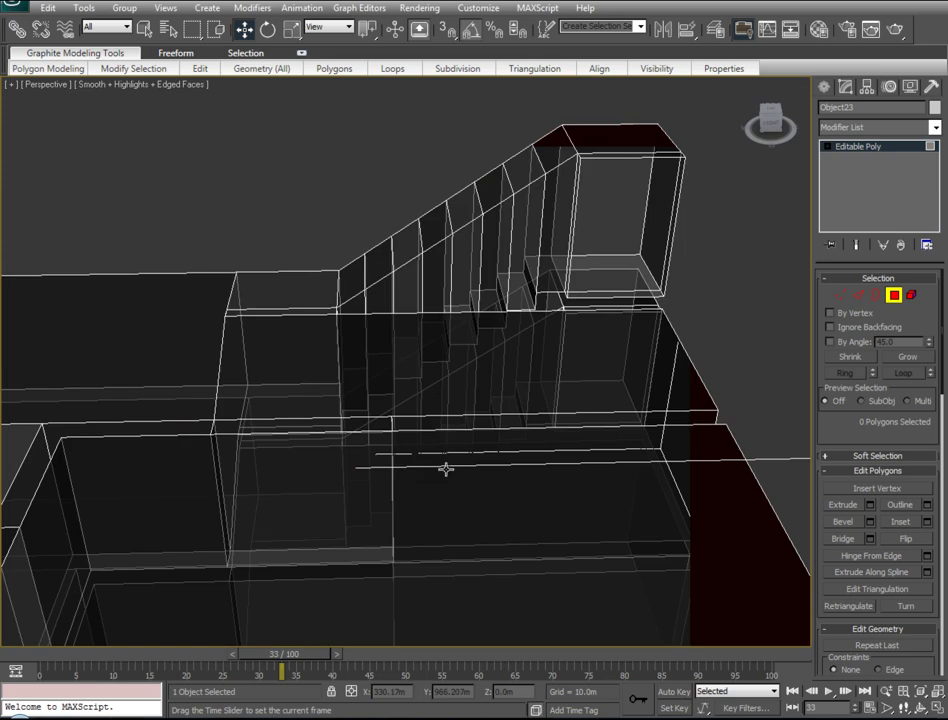
Zoom into the ground-floor room beside the stairs with See-Through display turned off
alt+middle_drag(487, 477, 630, 203)
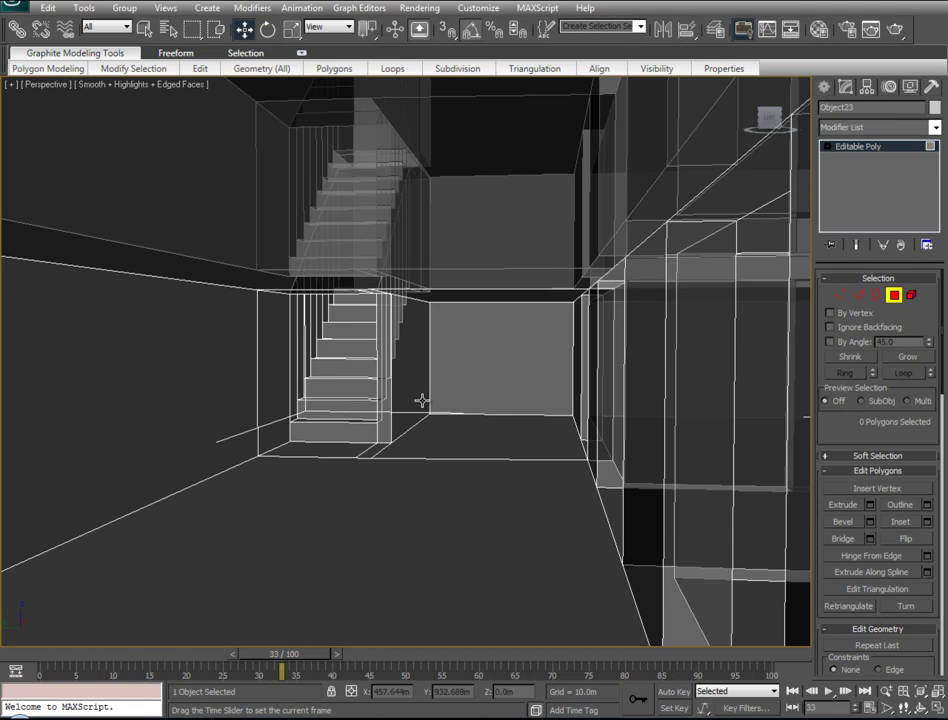
scroll(479, 266, up, 2)
scroll(477, 265, up, 2)
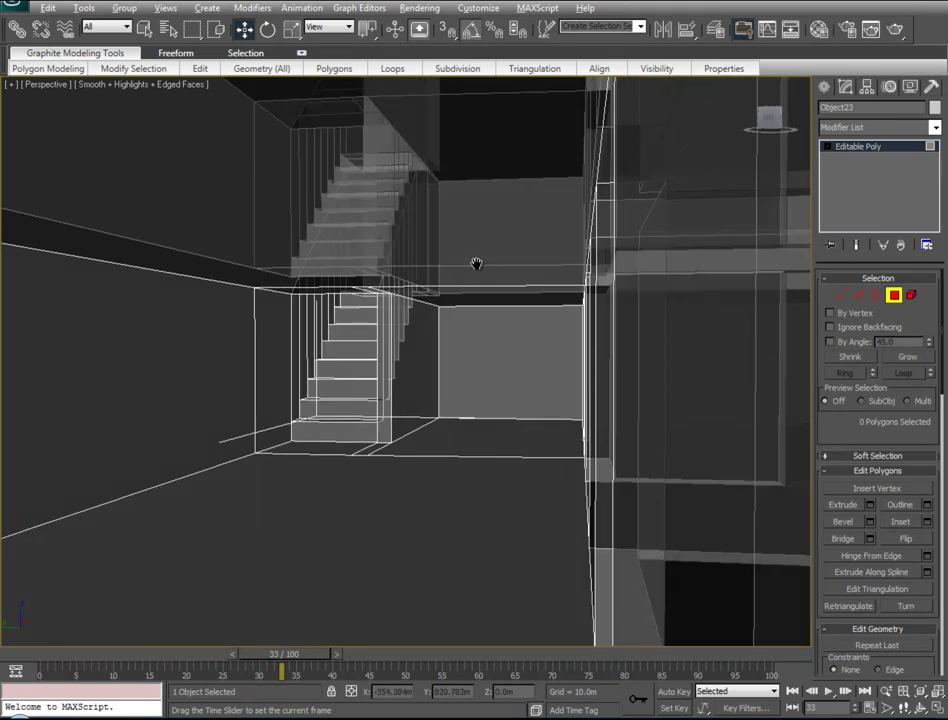
scroll(476, 265, up, 2)
scroll(423, 360, up, 2)
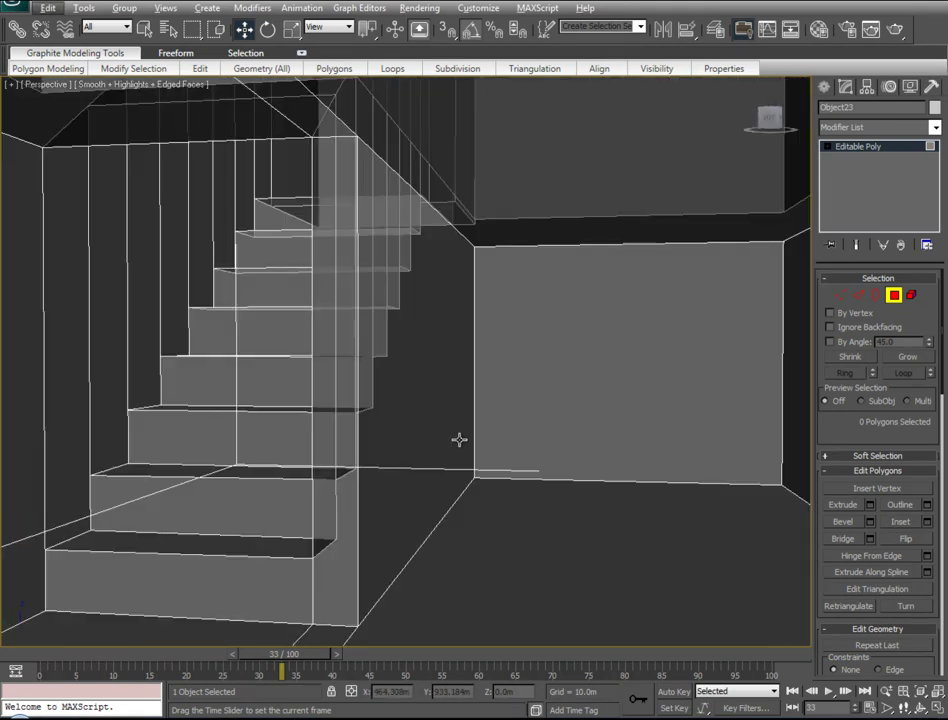
key(alt+x)
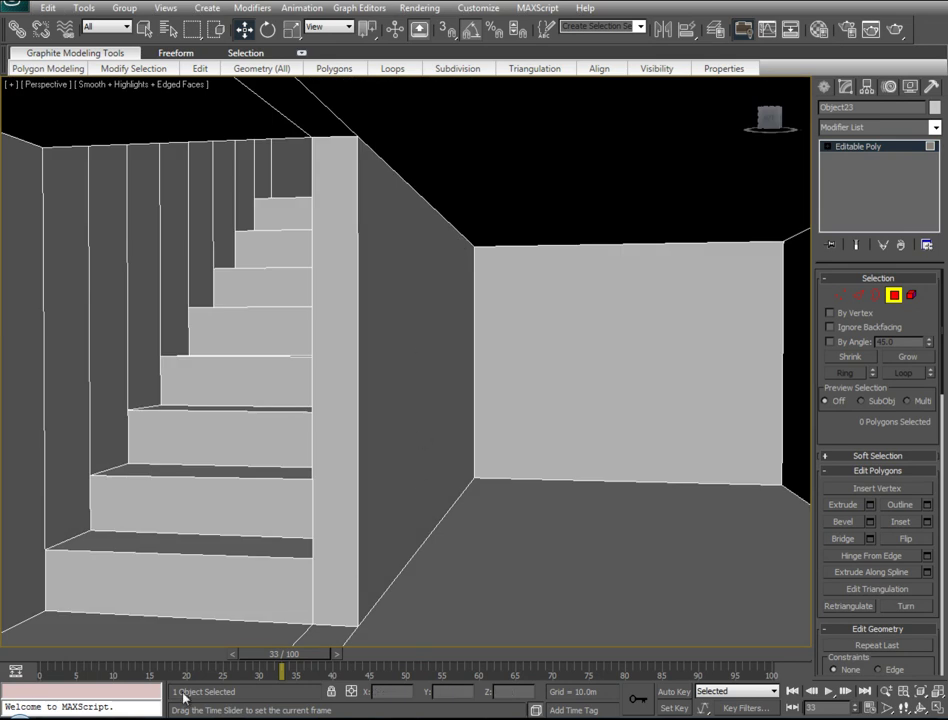
mouse_move(724, 441)
alt+middle_down()
mouse_move(457, 442)
mouse_move(446, 584)
mouse_move(455, 681)
mouse_move(380, 681)
mouse_move(442, 283)
alt+middle_up()
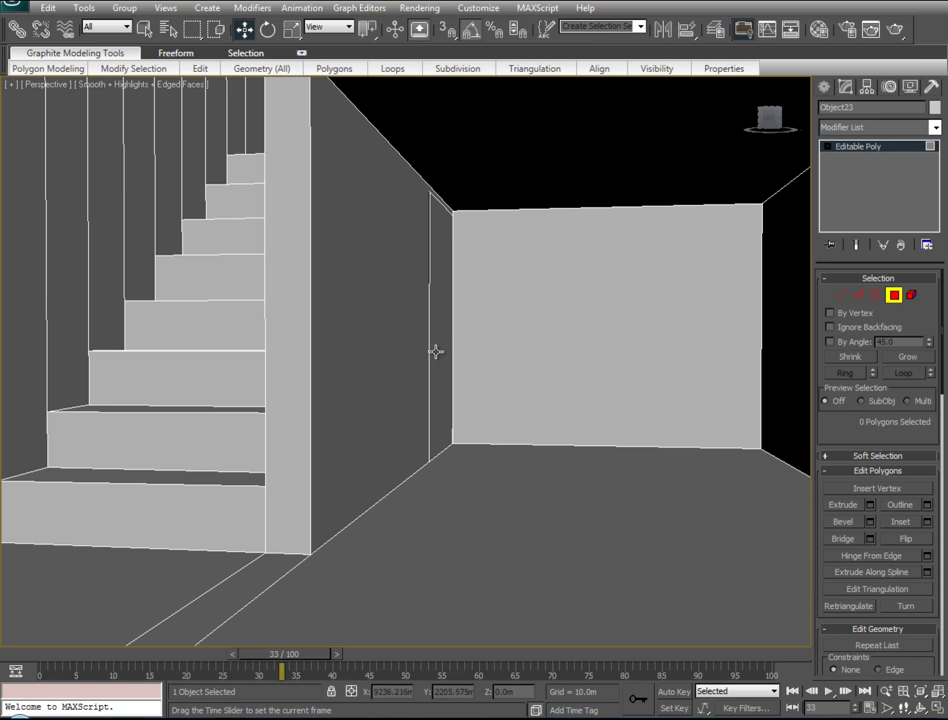
Connect the top and floor edges beside the stairs and slide the new edge right
click(858, 296)
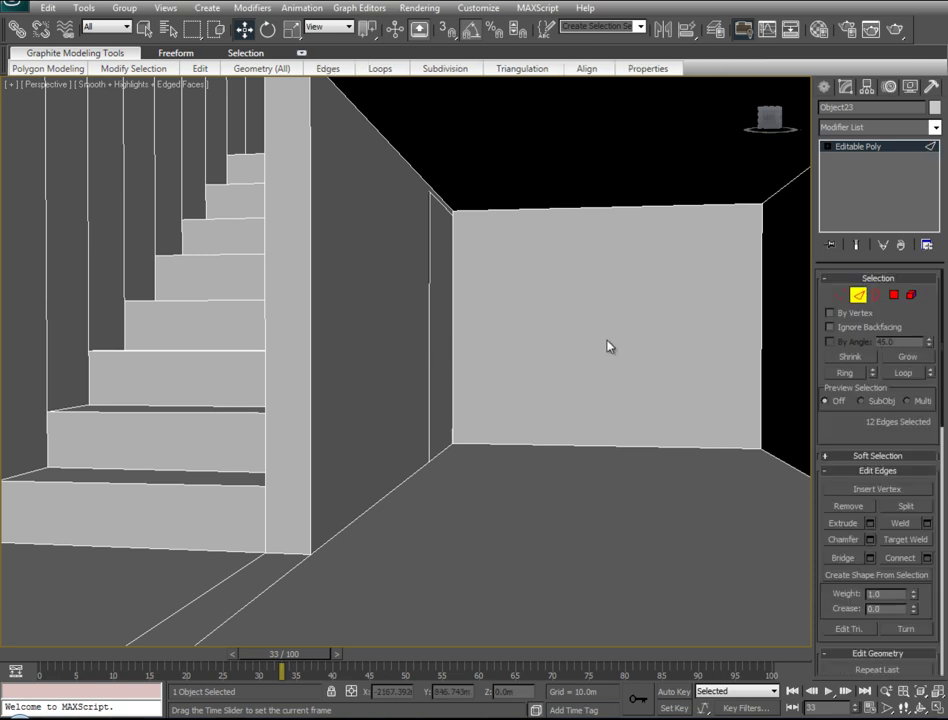
click(391, 142)
ctrl+click(386, 495)
right_click(368, 326)
click(341, 372)
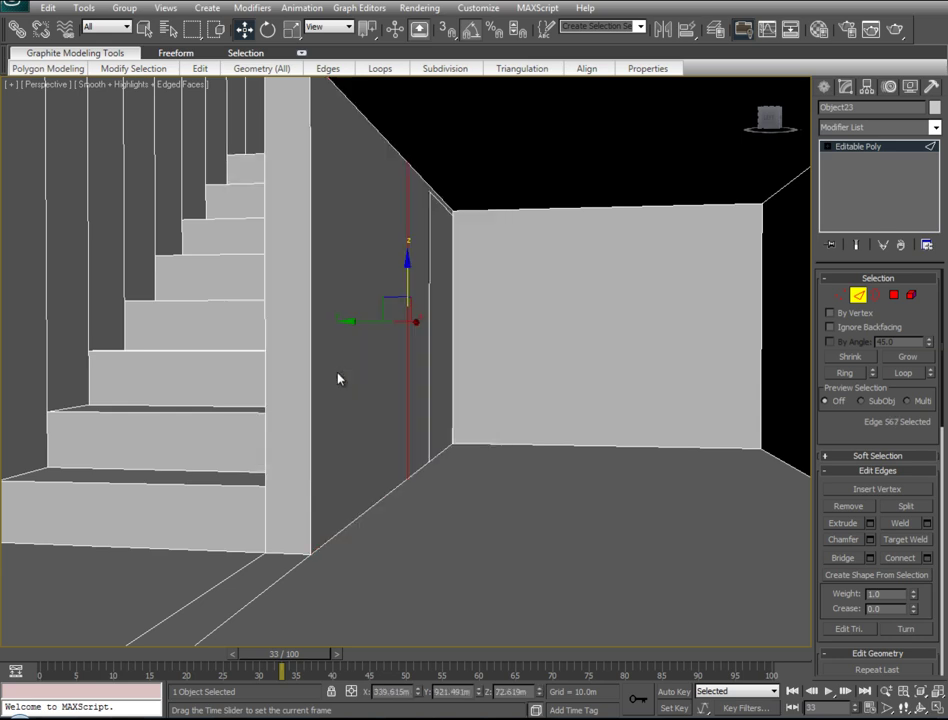
alt+middle_drag(491, 361, 474, 360)
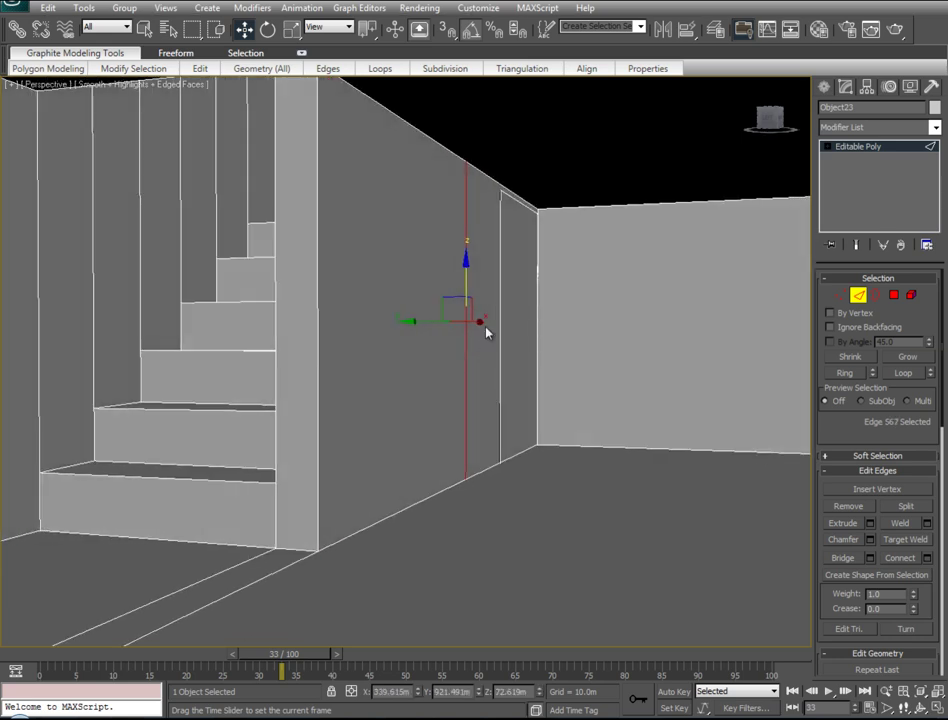
drag(479, 320, 457, 504)
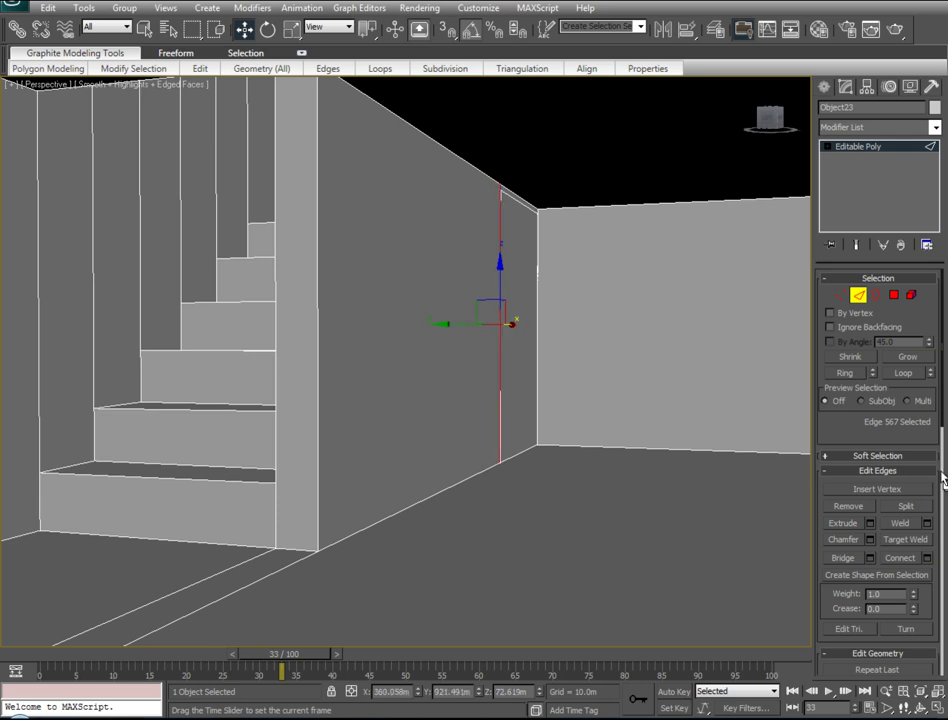
Select the lower-storey polygons and frame them in the view
key(4)
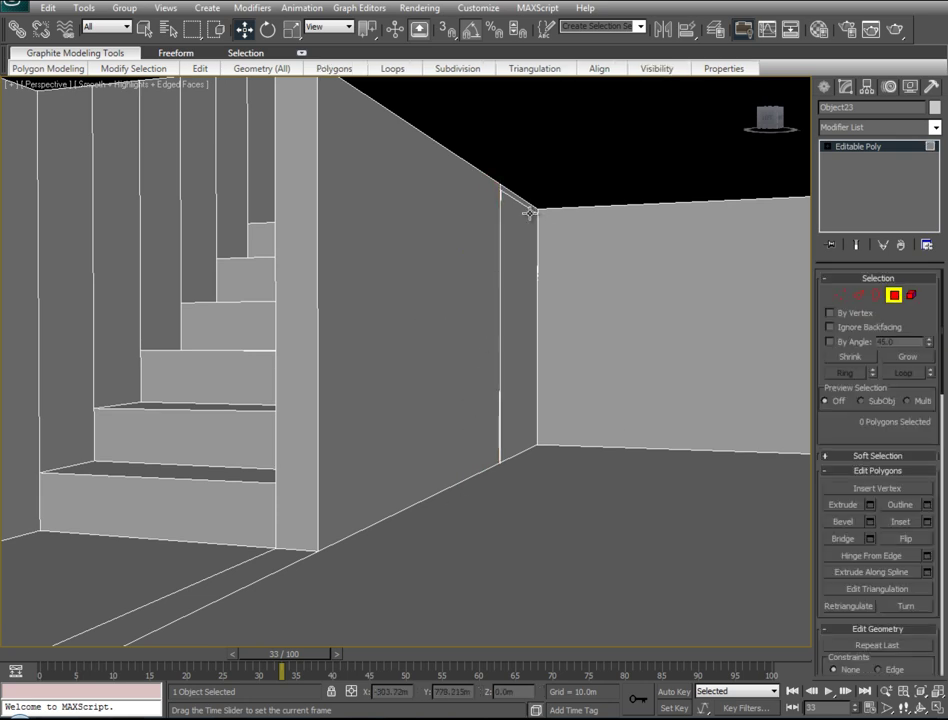
click(534, 340)
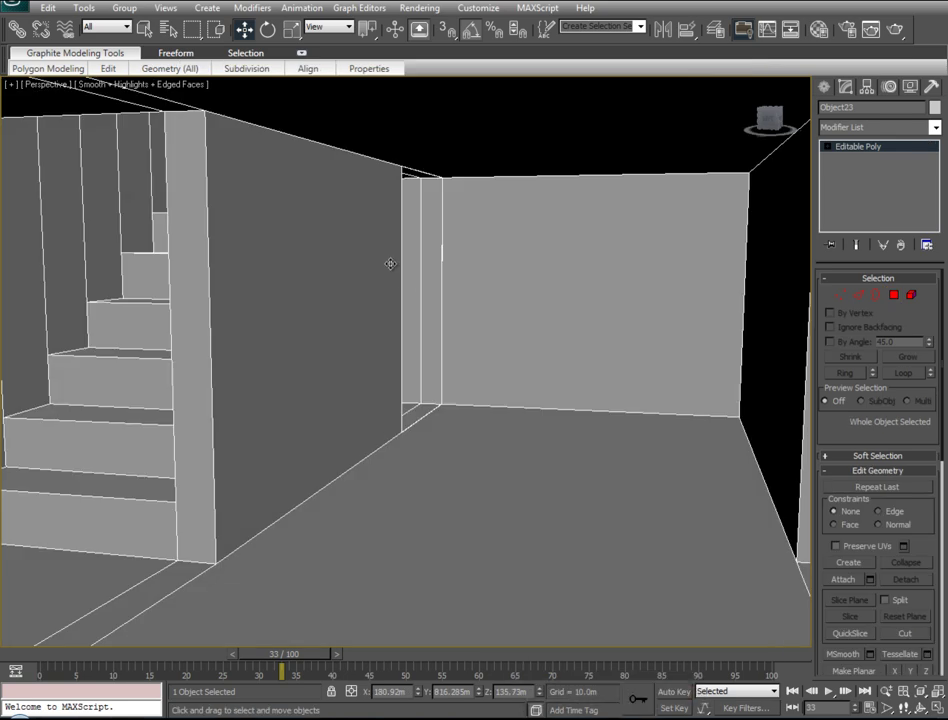
middle_drag(582, 450, 618, 455)
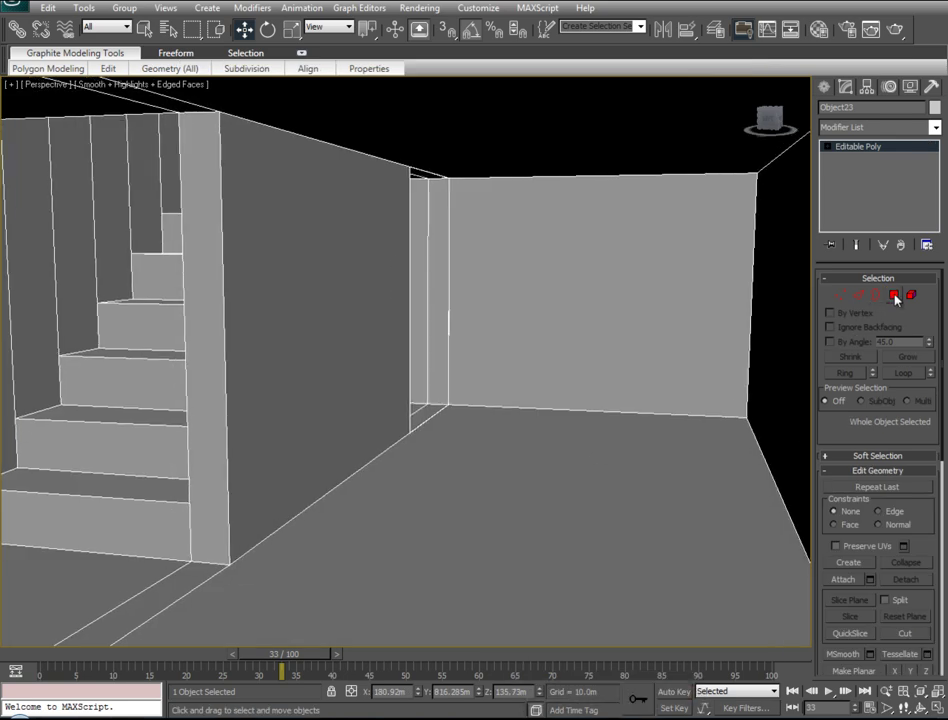
click(895, 298)
key(ctrl+a)
key(z)
mouse_move(526, 464)
alt+middle_down()
mouse_move(215, 462)
mouse_move(375, 468)
mouse_move(513, 453)
mouse_move(821, 292)
alt+middle_up()
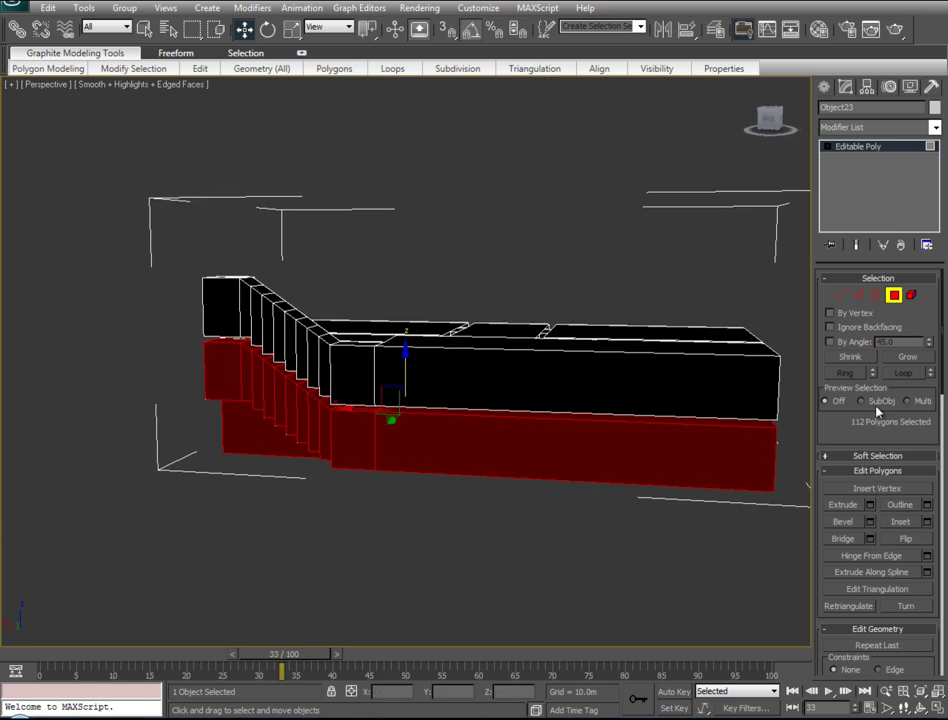
Hide the selected lower-storey polygons
scroll(850, 430, down, 3)
scroll(865, 460, down, 3)
scroll(890, 500, down, 2)
scroll(916, 533, down, 2)
scroll(873, 513, down, 1)
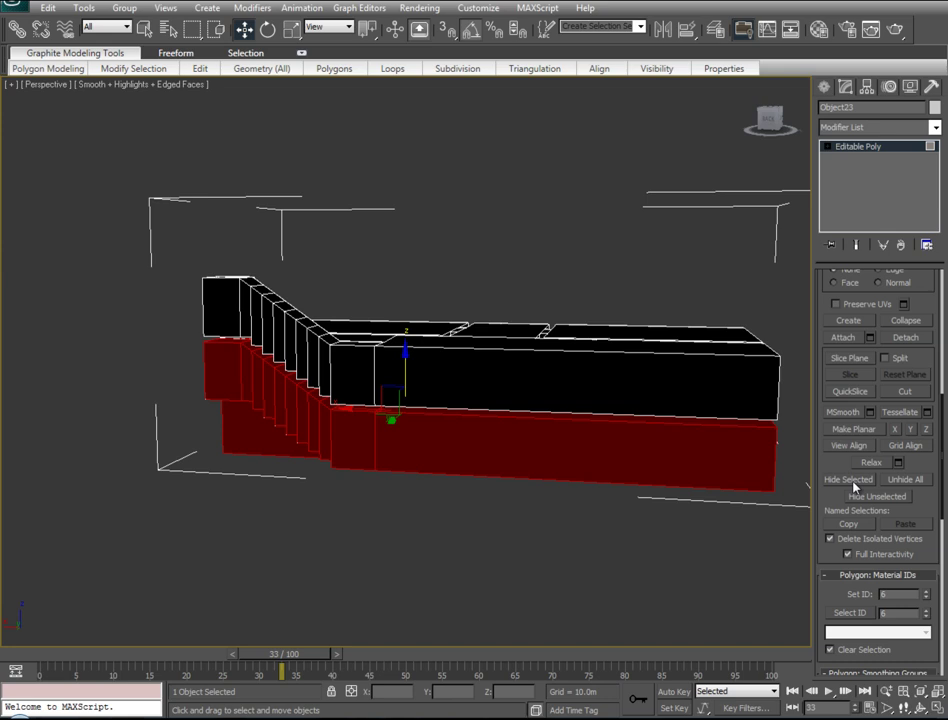
click(853, 487)
Move the teal door box left along X toward the doorway
mouse_move(530, 393)
alt+middle_down()
mouse_move(245, 453)
mouse_move(324, 451)
mouse_move(343, 402)
alt+middle_up()
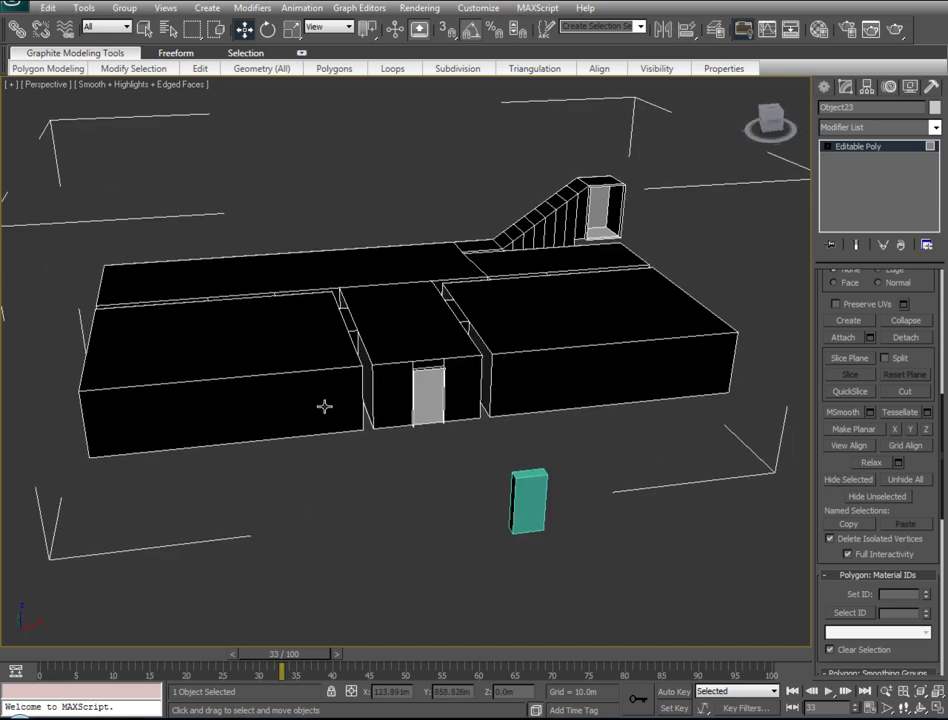
drag(922, 334, 922, 393)
click(535, 497)
mouse_move(575, 494)
mouse_down()
mouse_move(364, 508)
mouse_move(239, 544)
mouse_up()
mouse_move(239, 544)
alt+middle_down()
mouse_move(251, 521)
mouse_move(203, 512)
alt+middle_up()
In Front view, nudge the teal door box slightly left into the left doorway
key(f)
key(z)
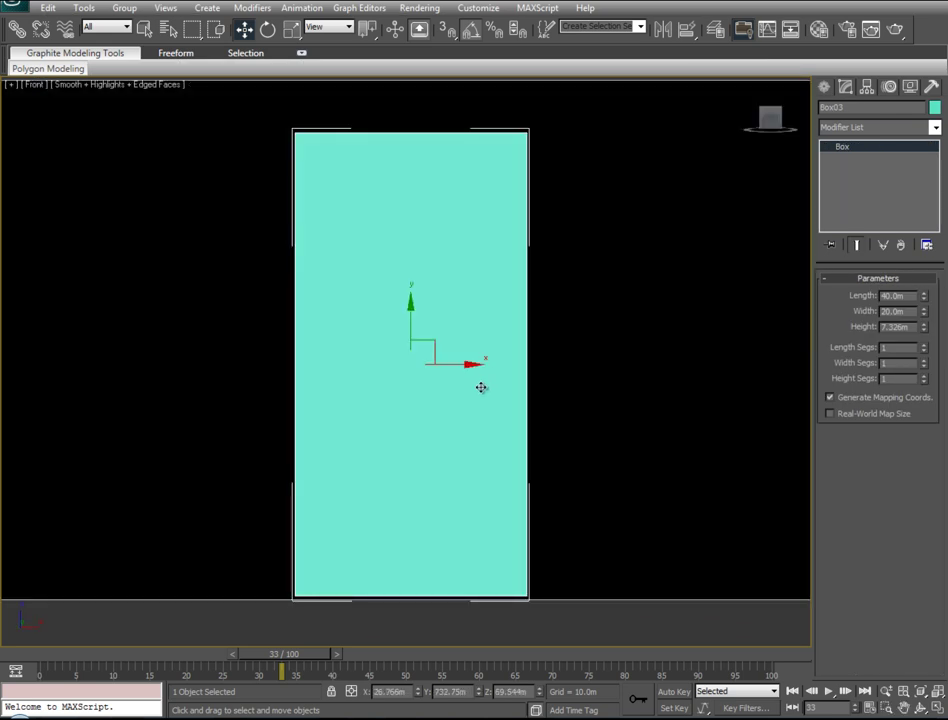
scroll(481, 388, down, 5)
scroll(476, 402, up, 1)
scroll(476, 402, up, 2)
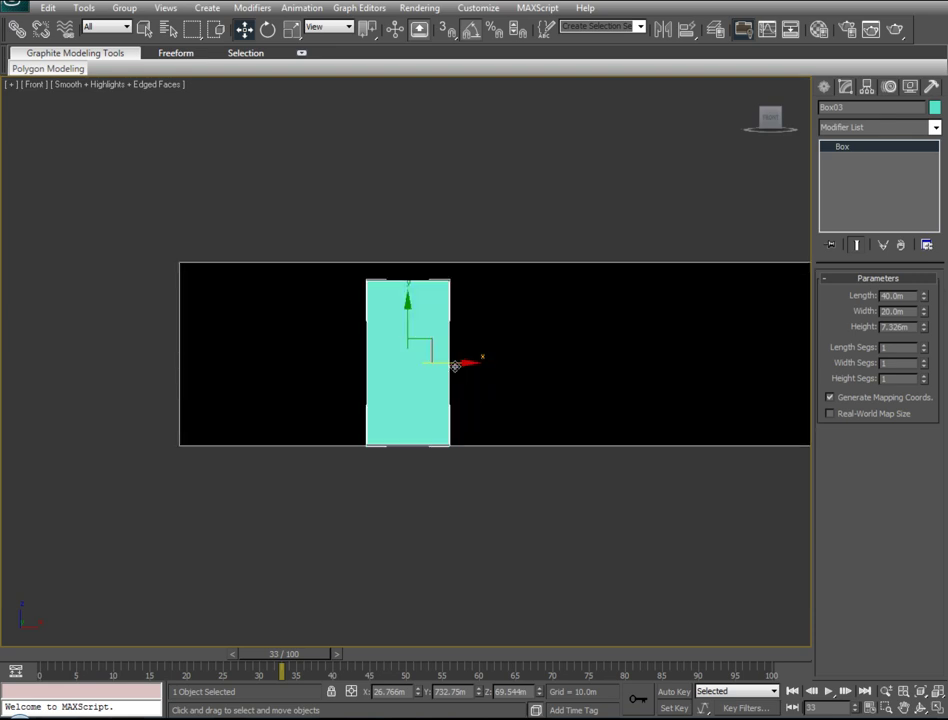
drag(454, 364, 441, 365)
scroll(401, 386, up, 2)
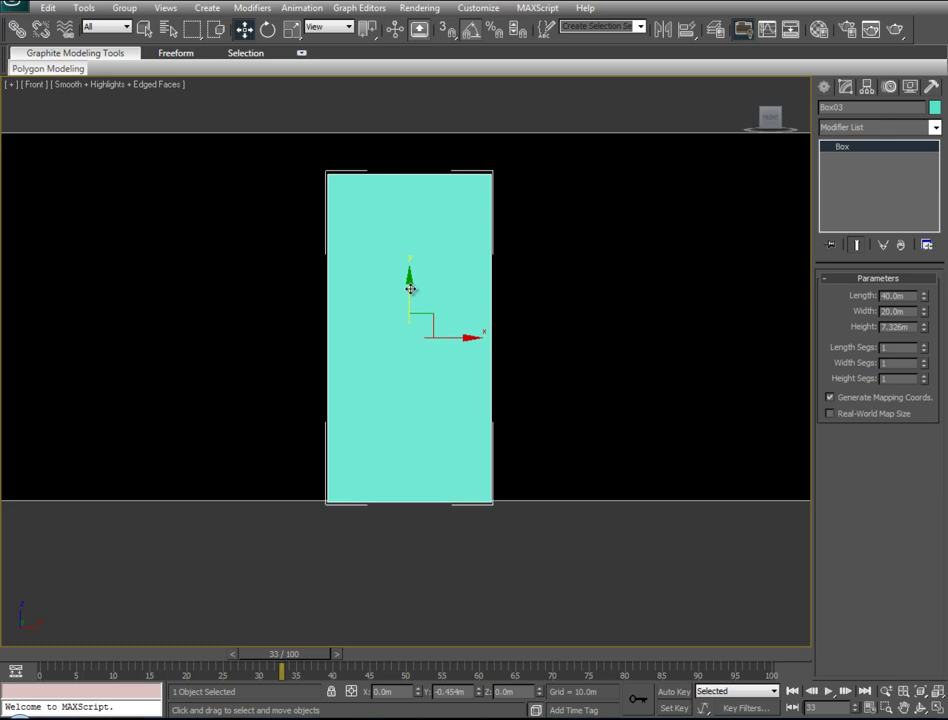
scroll(411, 287, down, 4)
scroll(408, 370, down, 1)
middle_drag(546, 413, 452, 403)
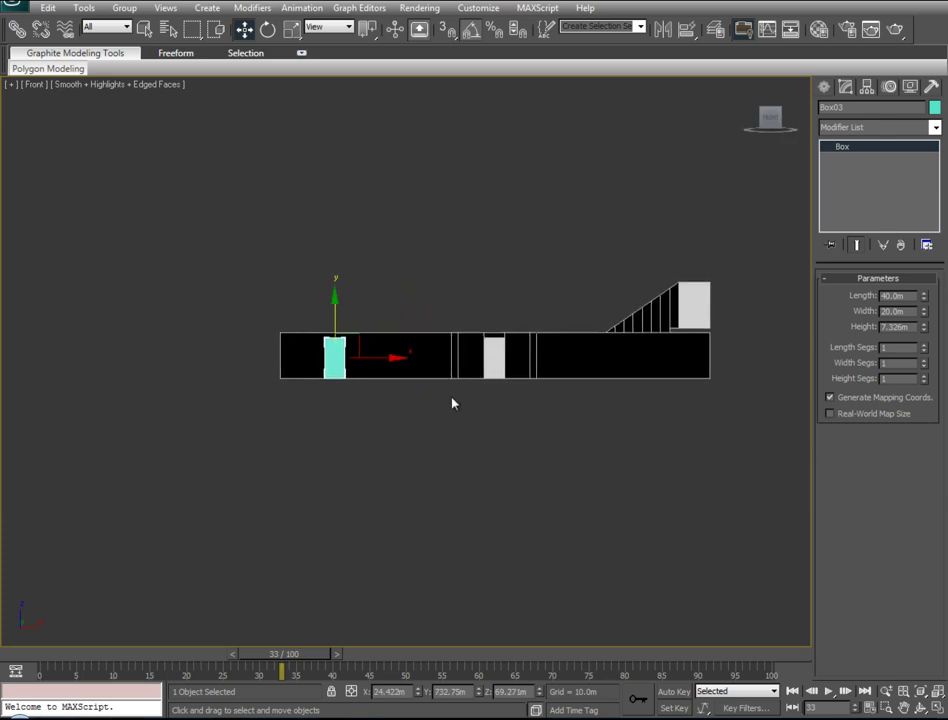
Clone the door box into the right-hand opening
shift+drag(383, 357, 698, 380)
drag(698, 380, 702, 380)
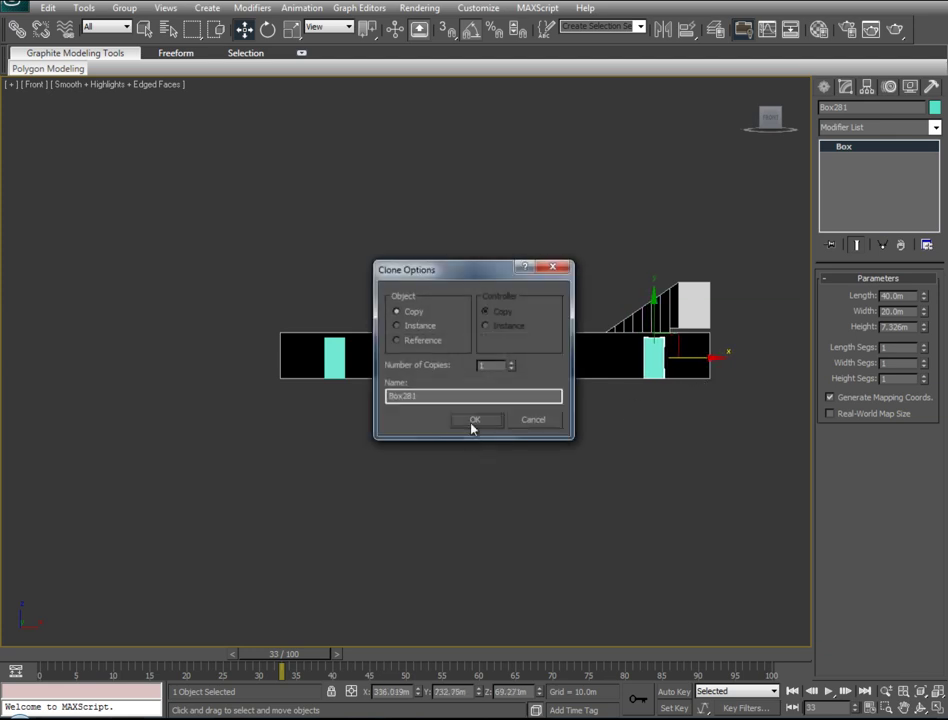
click(440, 426)
key(p)
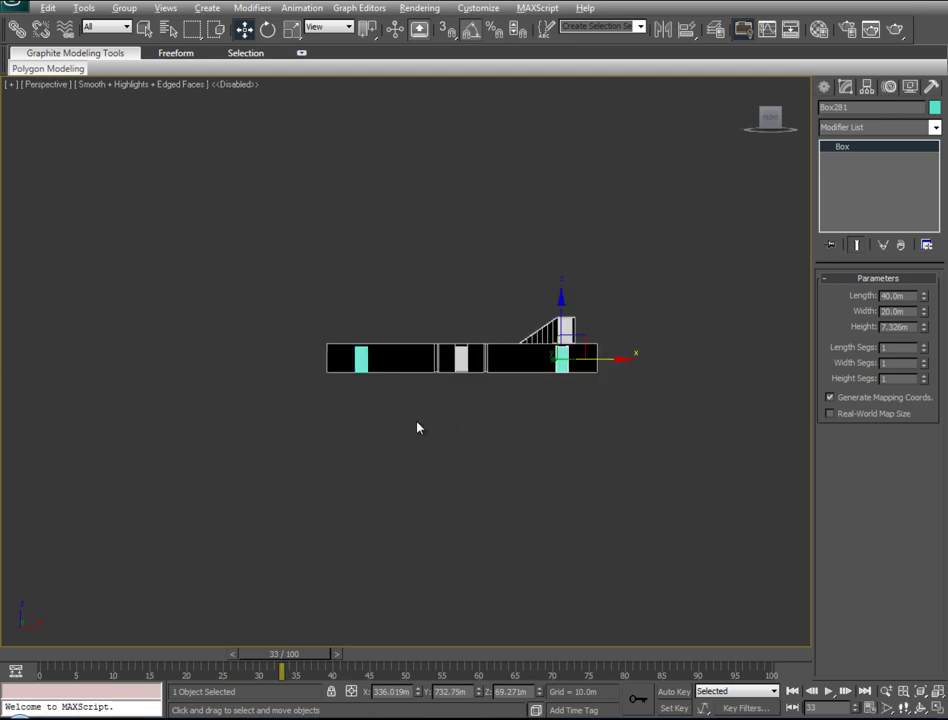
scroll(418, 428, up, 1)
scroll(368, 375, up, 3)
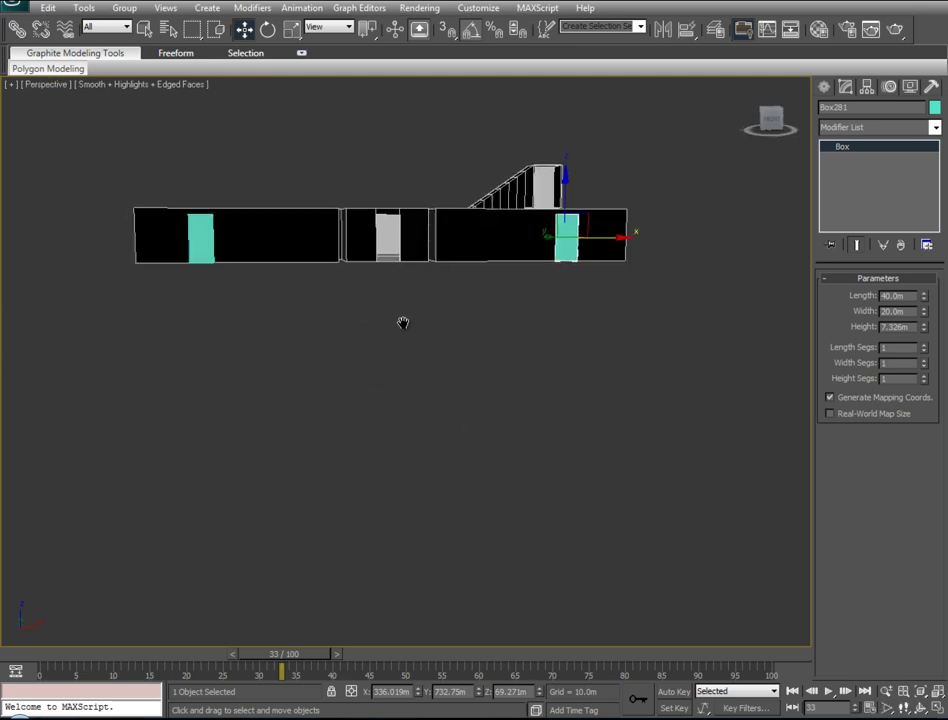
Move the opening's edge right to align it with the door box
click(591, 257)
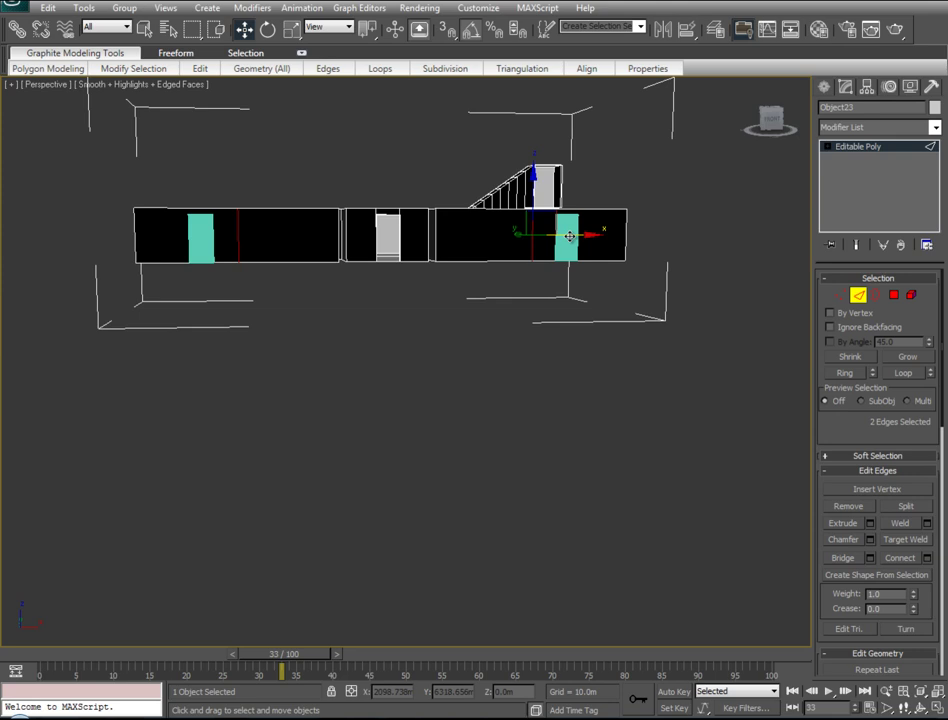
drag(569, 236, 547, 243)
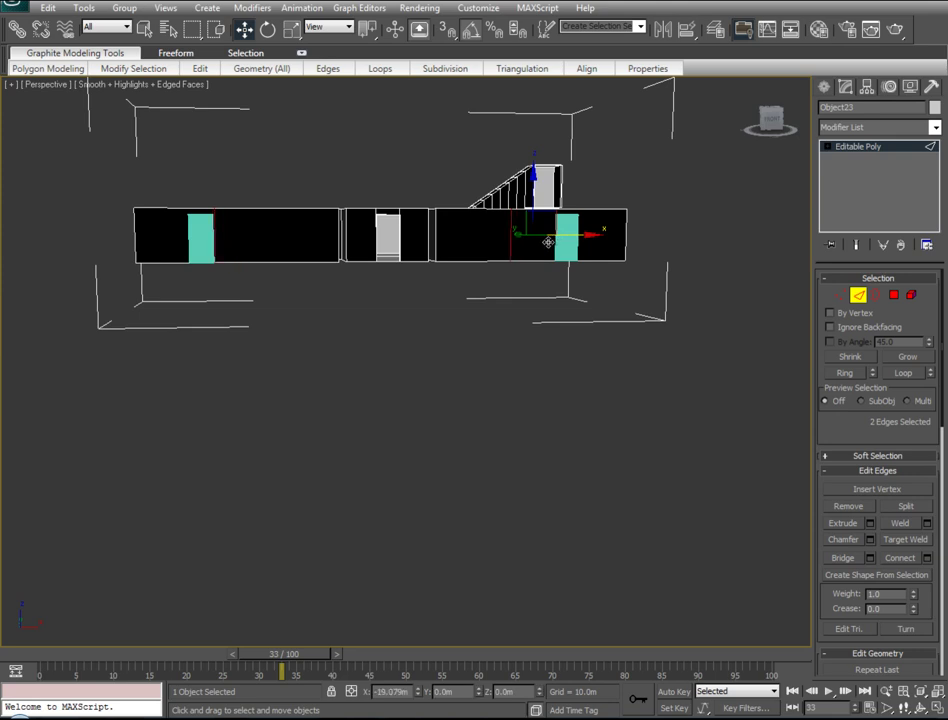
click(563, 251)
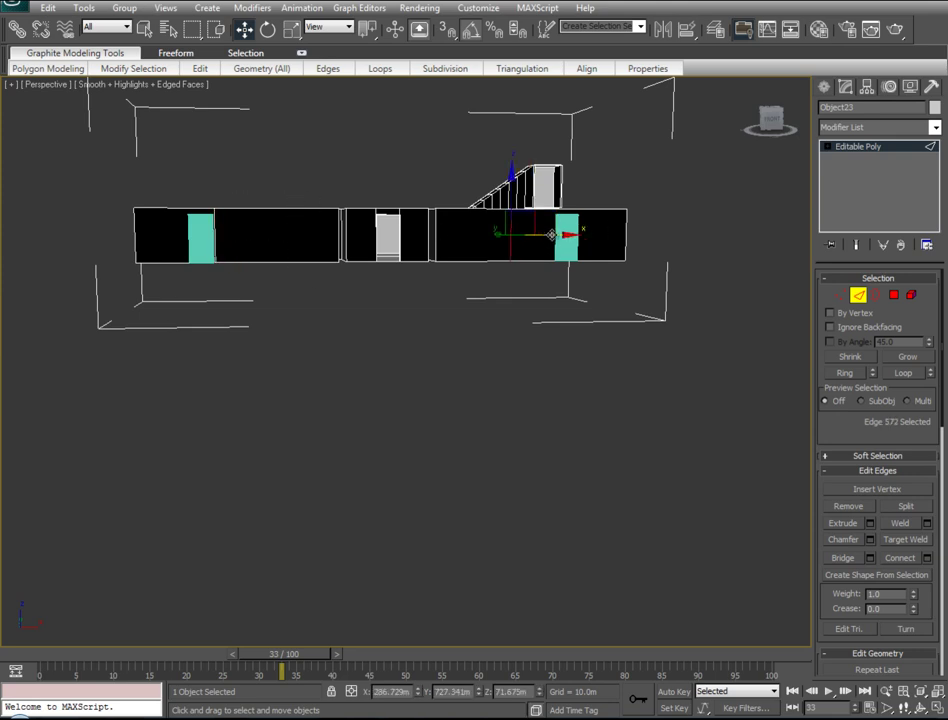
key(f)
key(z)
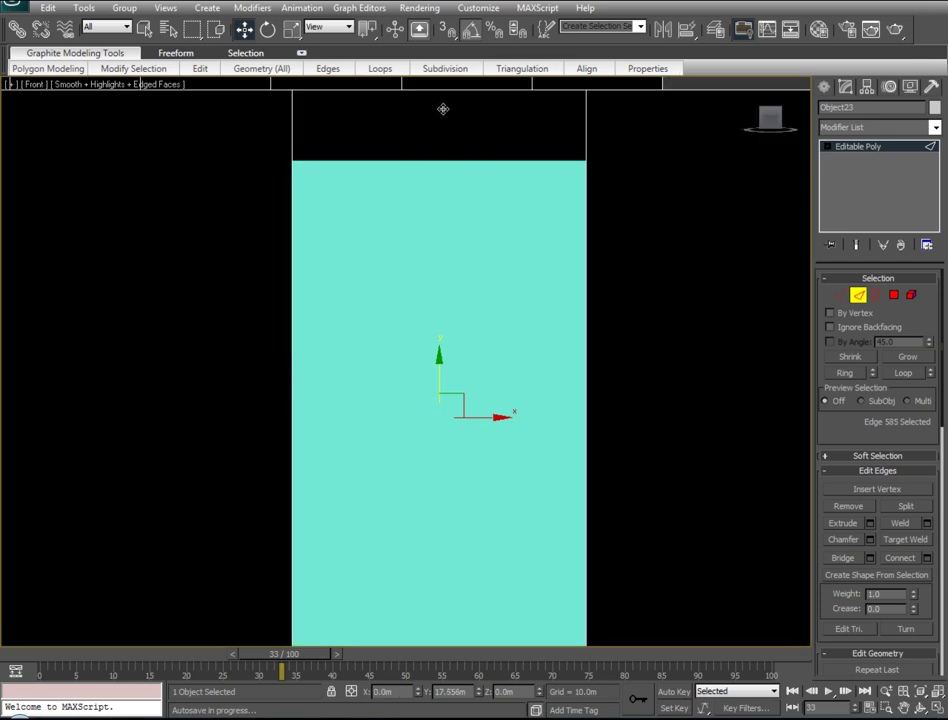
middle_drag(443, 400, 443, 108)
scroll(547, 381, down, 2)
scroll(547, 381, down, 2)
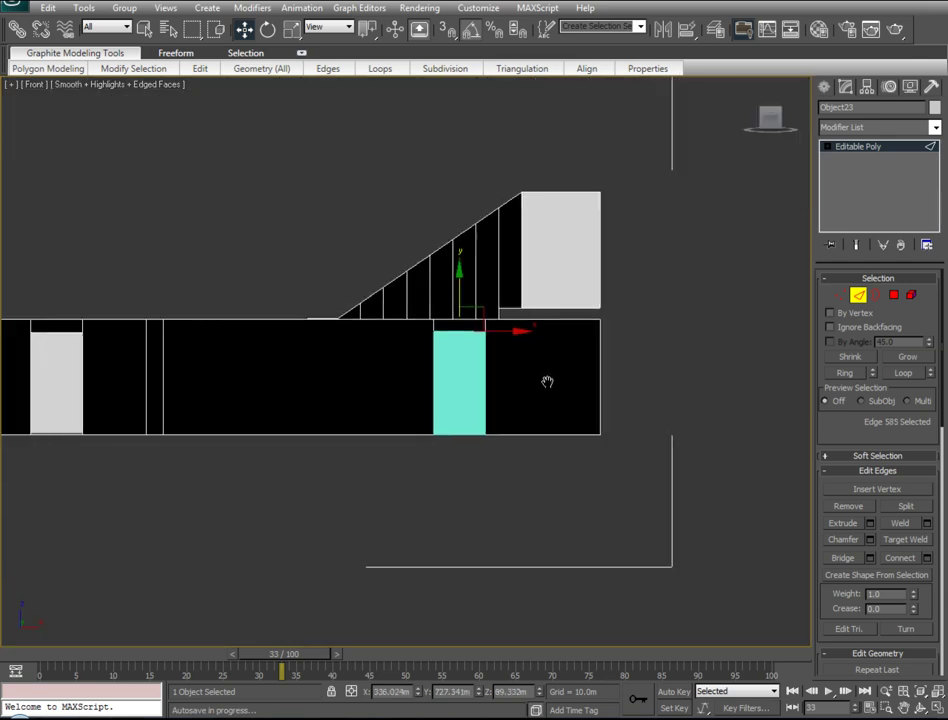
middle_drag(547, 381, 659, 371)
click(858, 295)
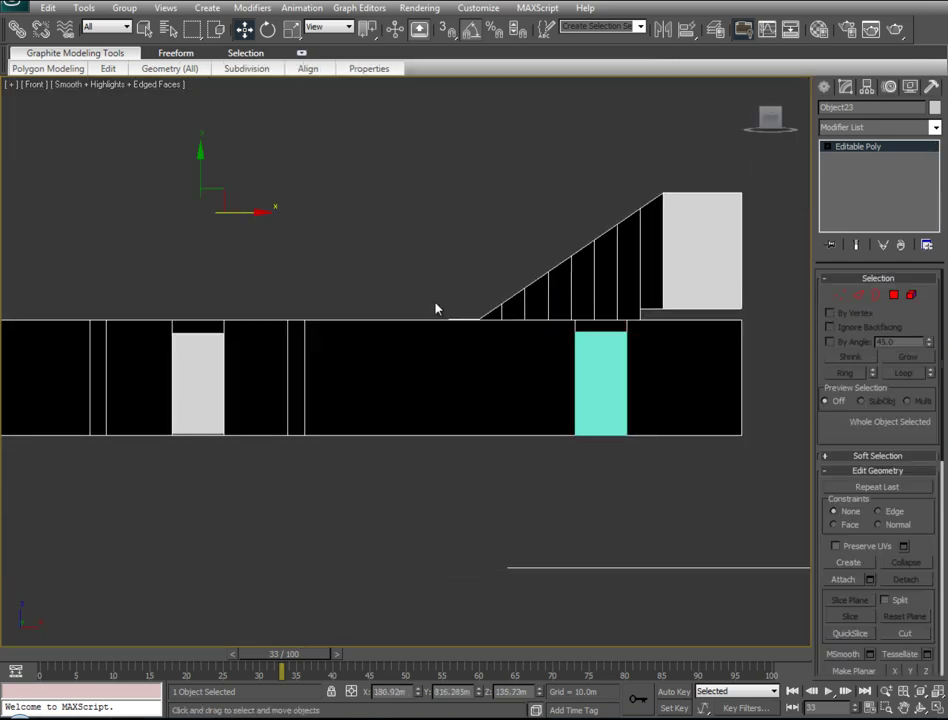
key(shift+z)
Move both teal door boxes away in front of the building
ctrl+click(478, 408)
drag(436, 402, 620, 515)
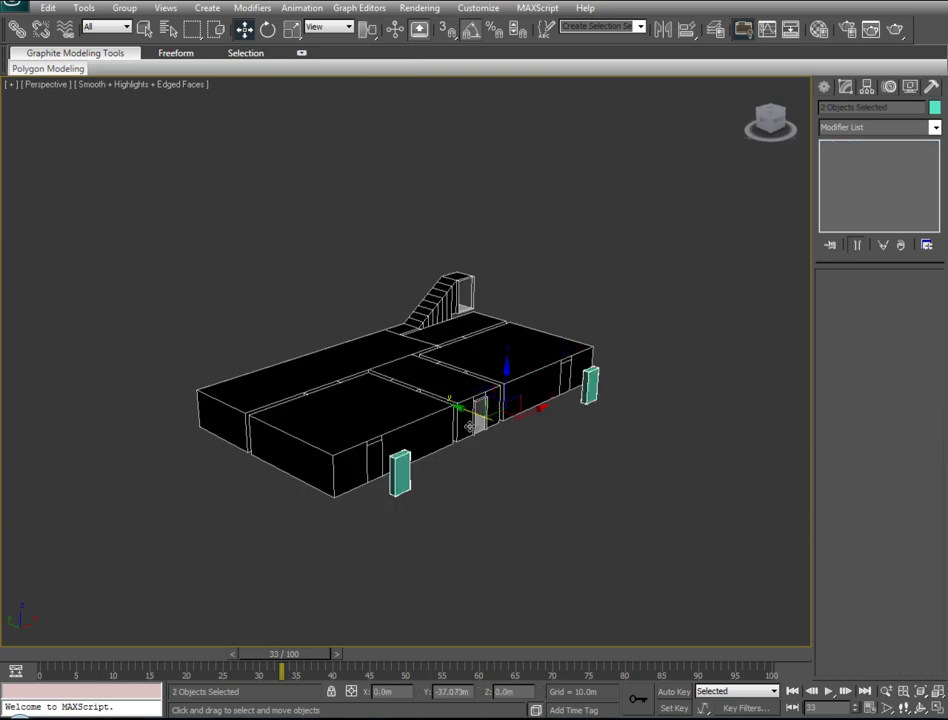
scroll(499, 451, up, 2)
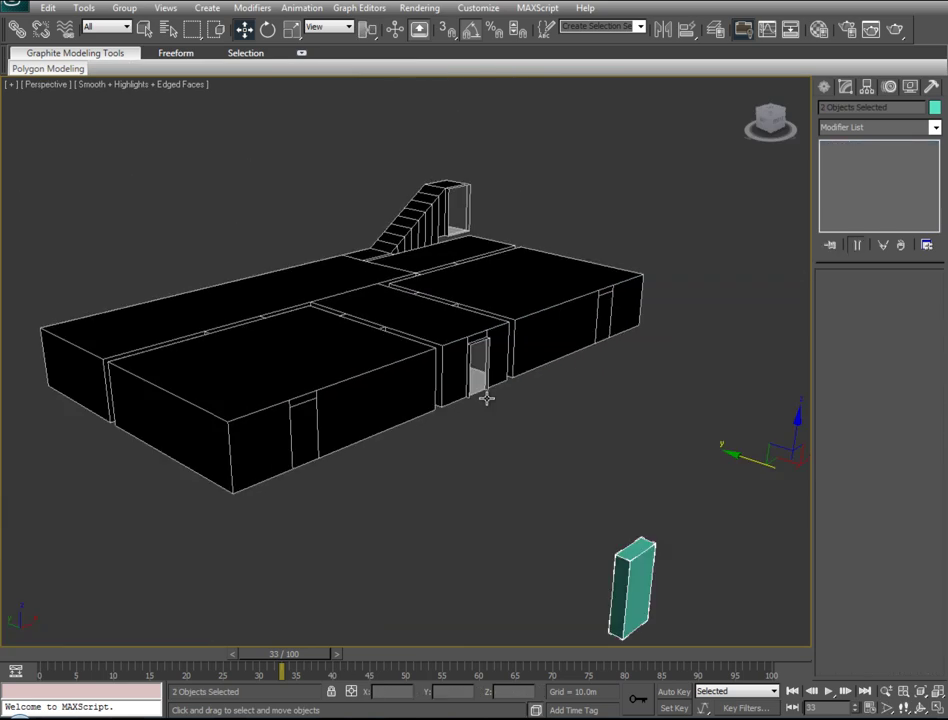
click(597, 311)
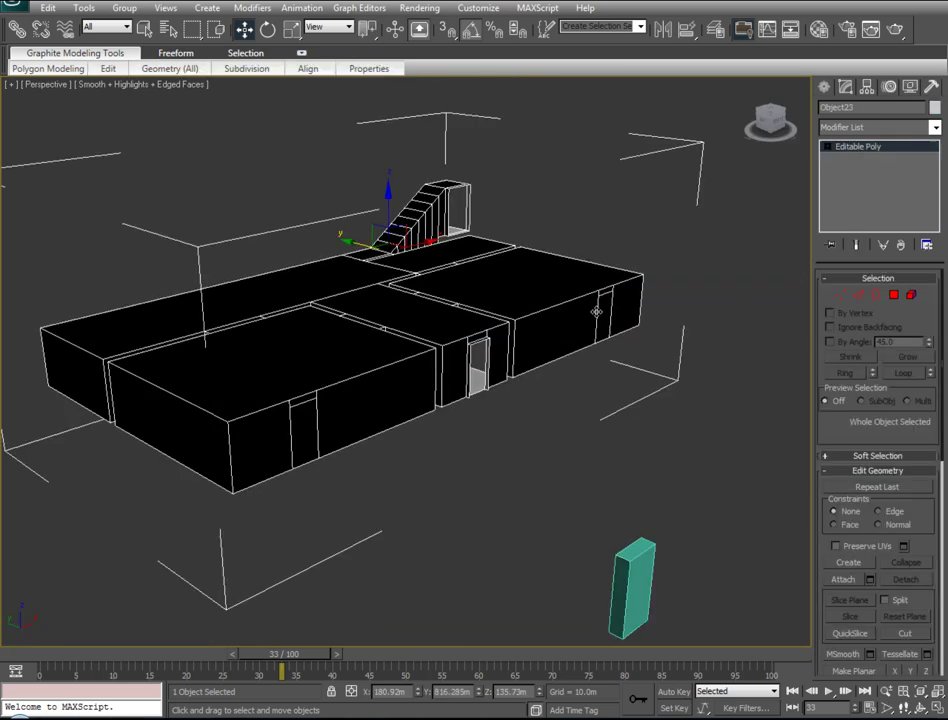
Extrude the two door polygons and shift them sideways about 2.598m
click(893, 295)
click(606, 311)
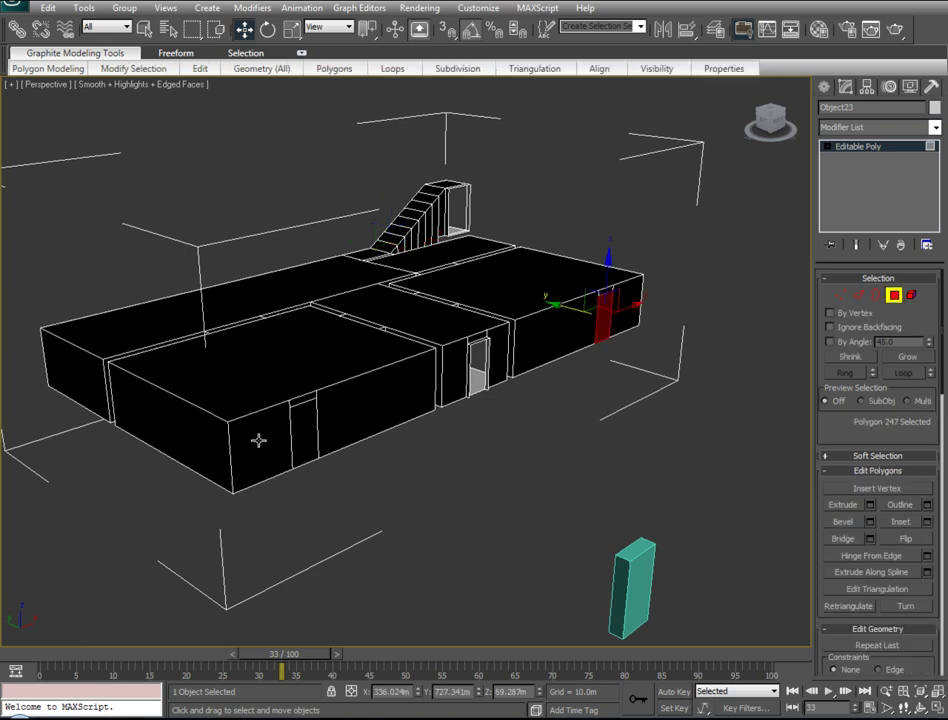
ctrl+click(313, 432)
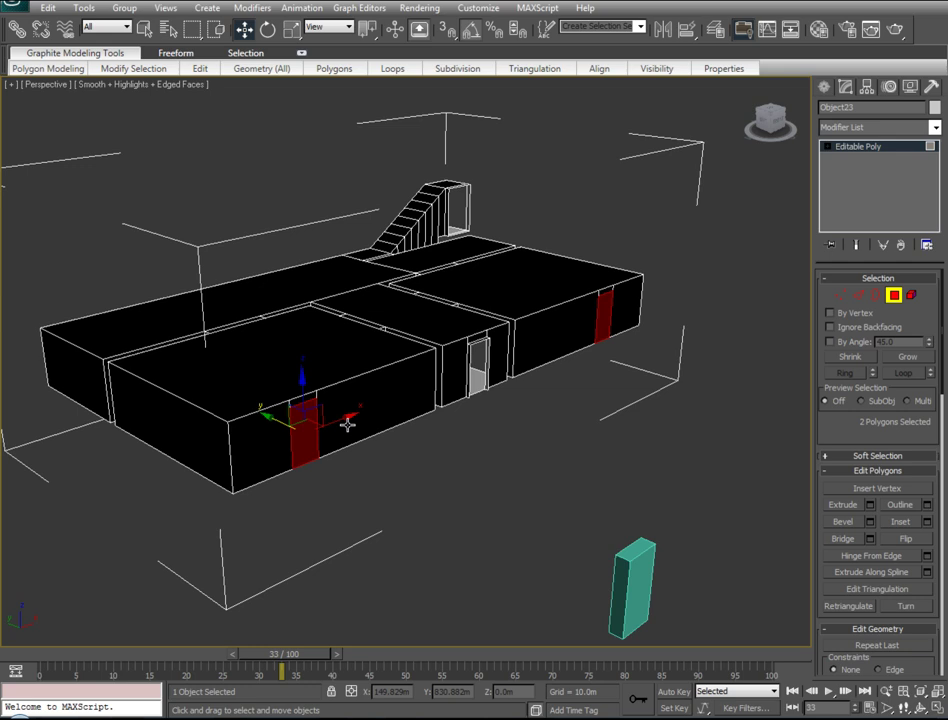
key(l)
key(z)
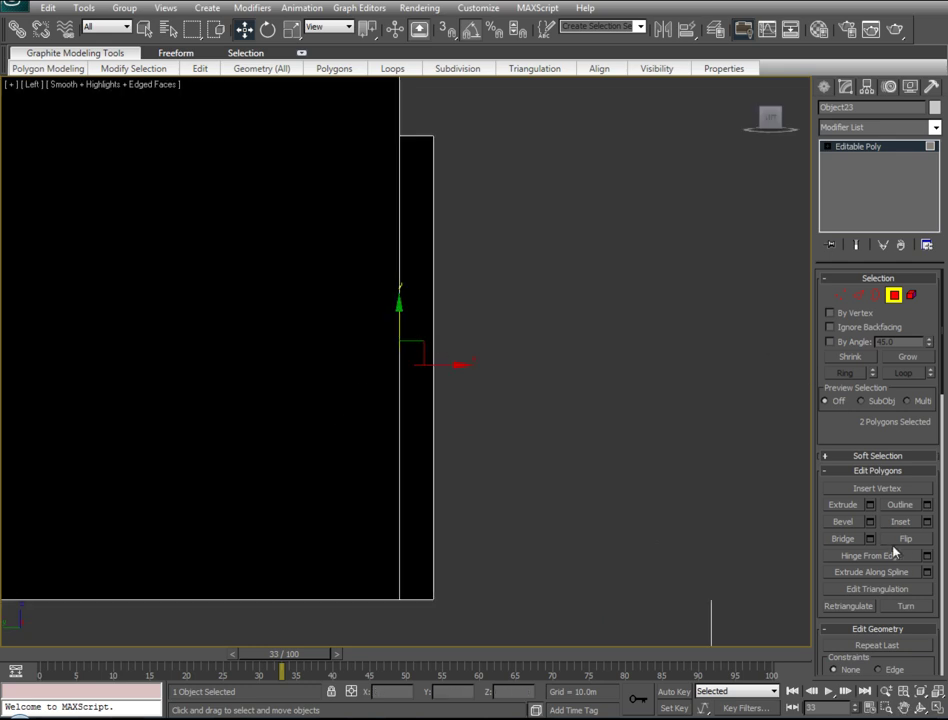
click(870, 504)
click(673, 508)
drag(451, 366, 481, 365)
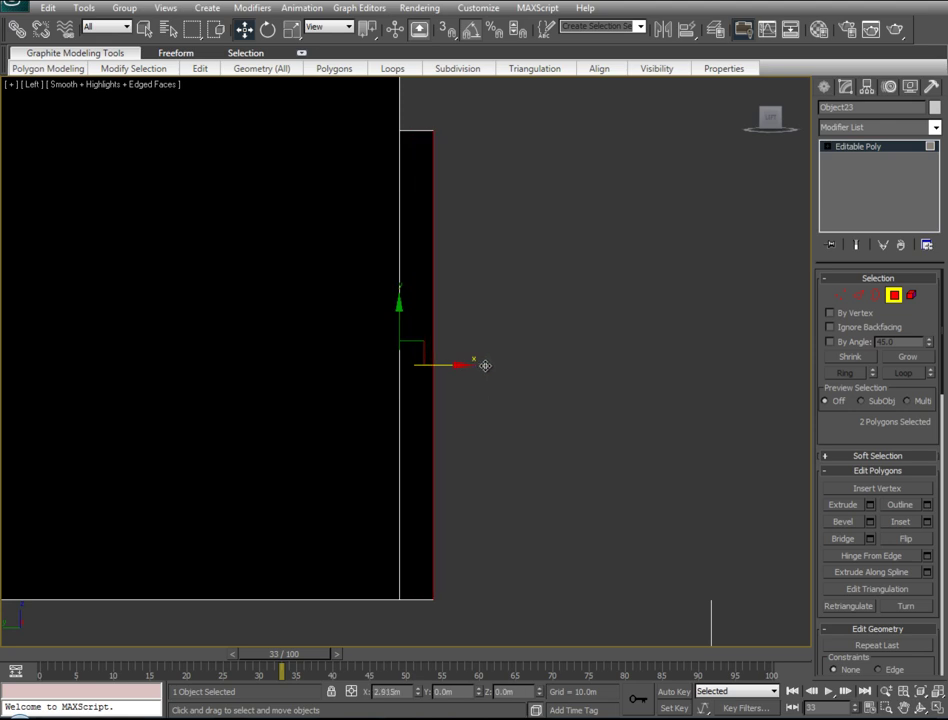
drag(481, 365, 485, 365)
In Left view, select the vertices at the top of the column
key(f)
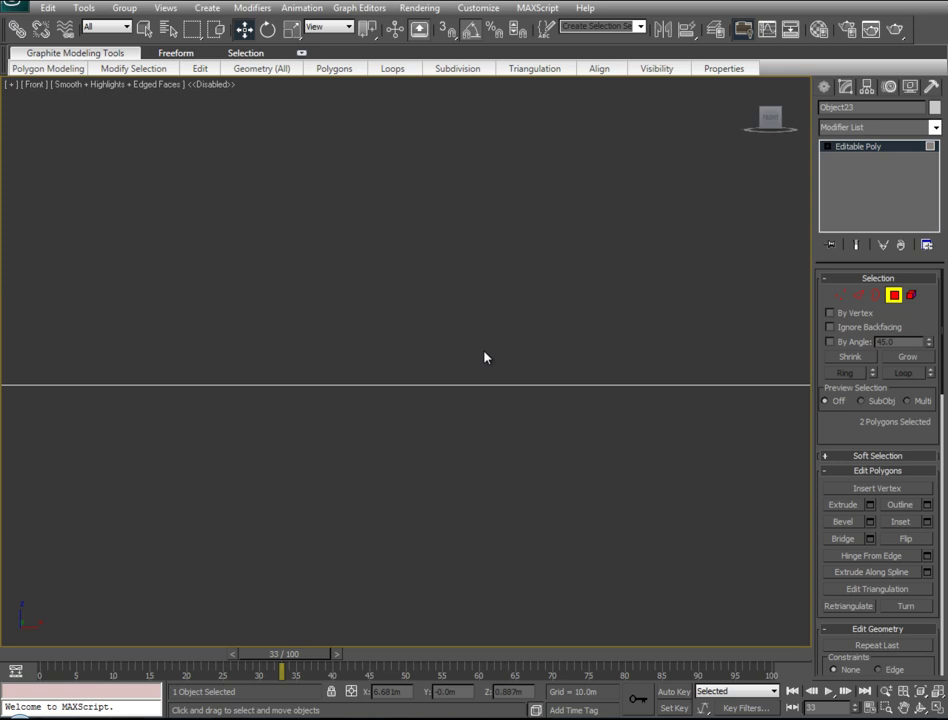
key(z)
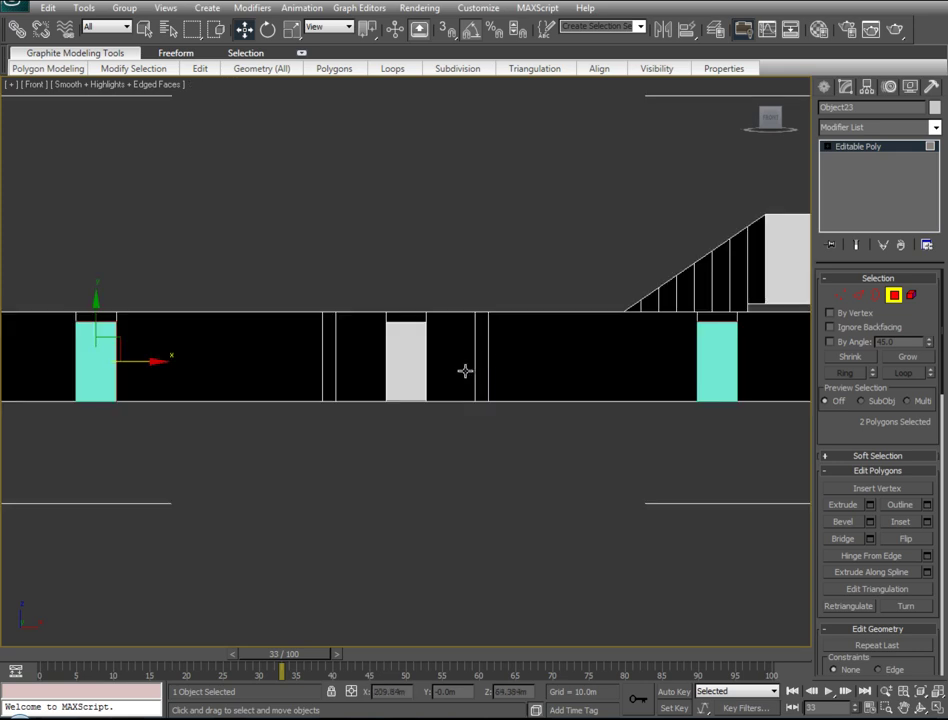
key(l)
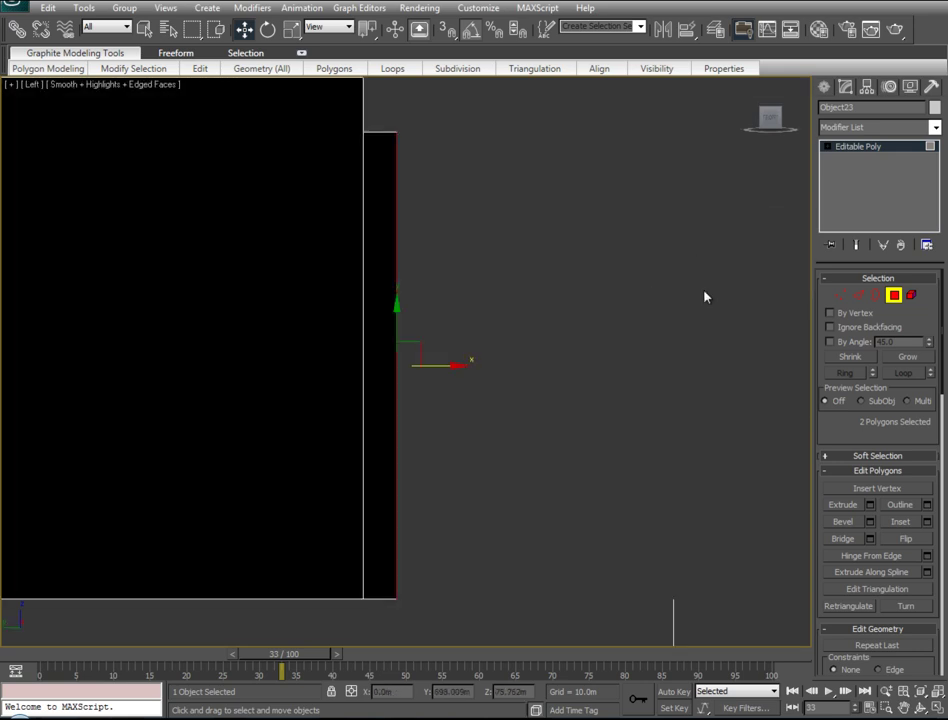
key(1)
drag(408, 126, 343, 141)
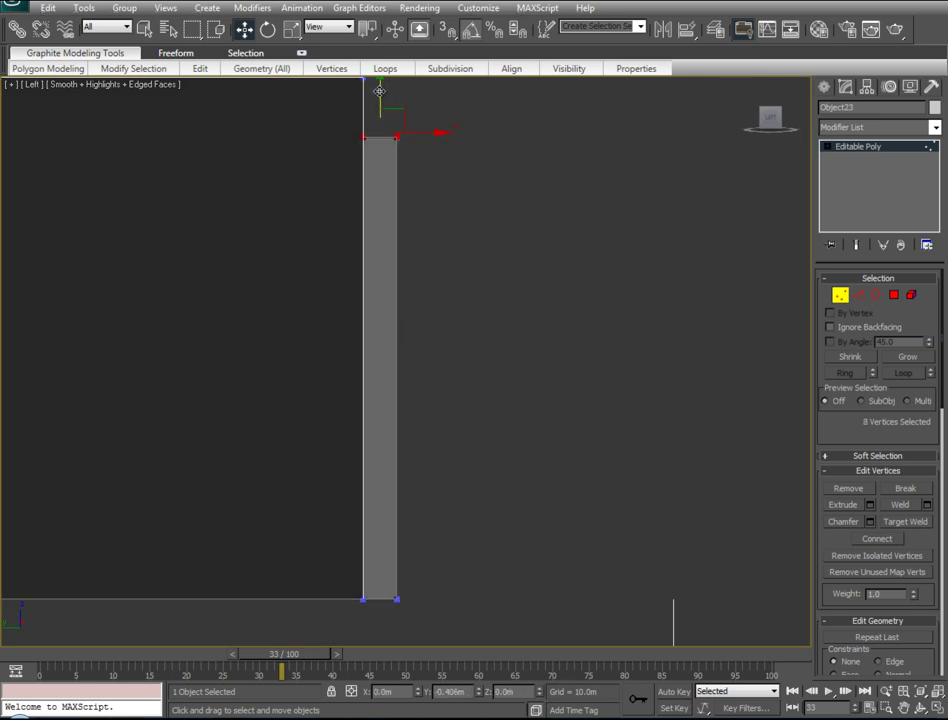
middle_drag(470, 447, 470, 311)
Orbit and zoom the Perspective view in on the ground-floor doorway
key(p)
mouse_move(521, 371)
alt+middle_down()
mouse_move(529, 427)
mouse_move(276, 467)
mouse_move(546, 379)
mouse_move(287, 436)
alt+middle_up()
mouse_move(620, 320)
alt+middle_down()
mouse_move(597, 345)
mouse_move(17, 375)
mouse_move(333, 338)
mouse_move(478, 350)
alt+middle_up()
scroll(333, 338, up, 4)
key(2)
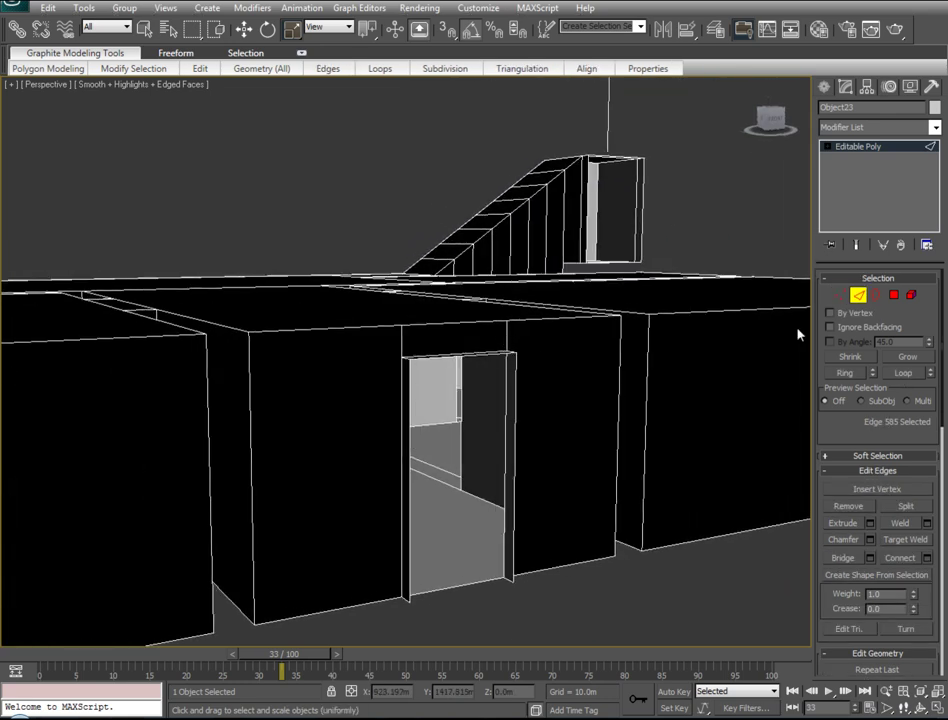
Lower the doorway's top edge down to the floor to close the opening
click(892, 295)
click(511, 441)
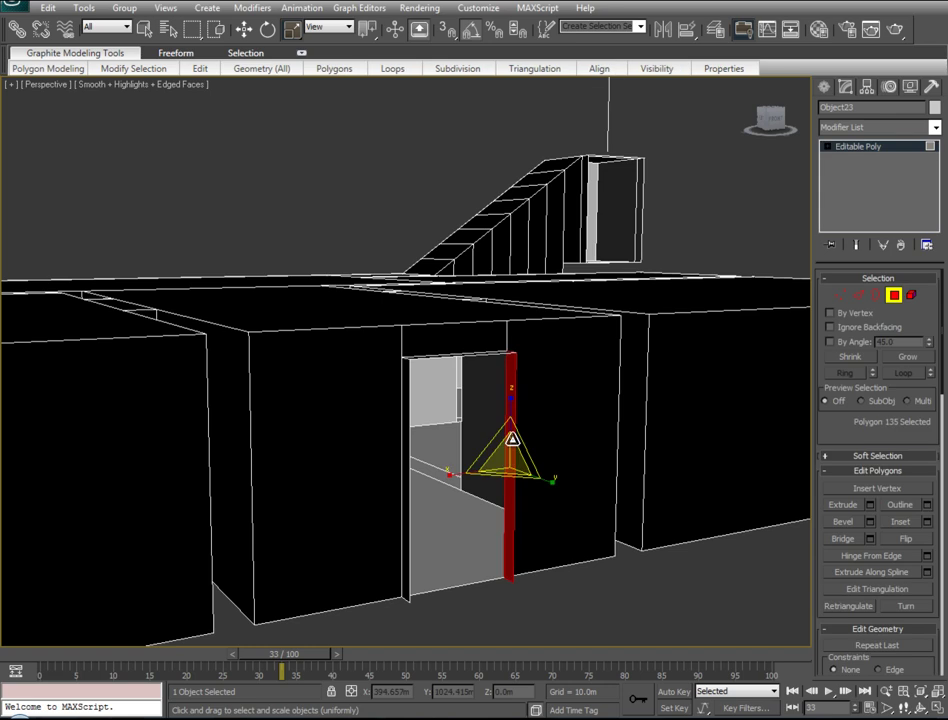
ctrl+click(452, 359)
ctrl+click(403, 401)
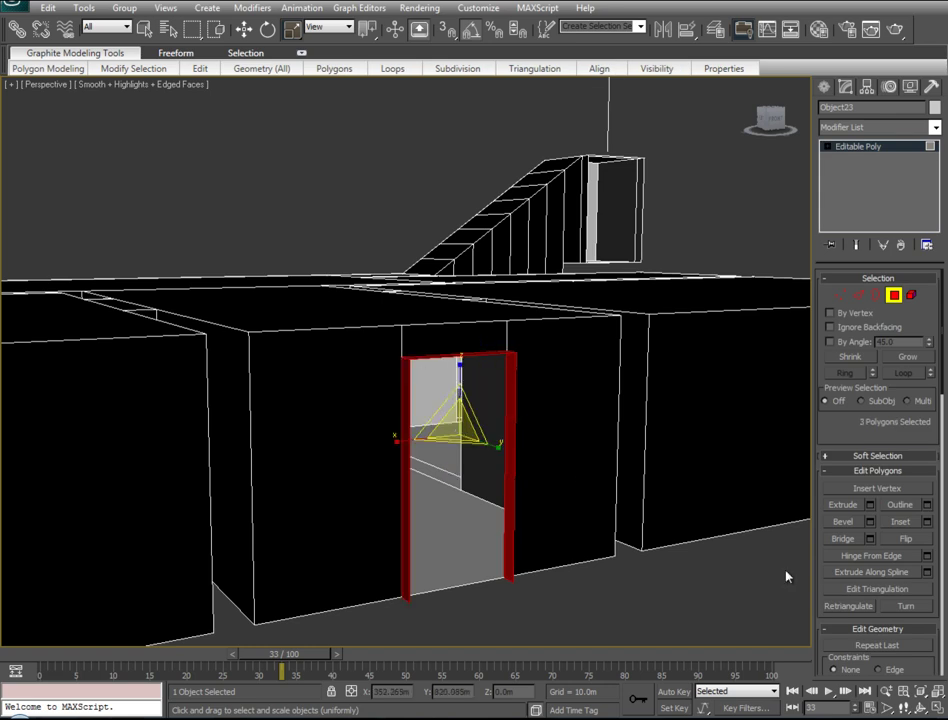
click(493, 461)
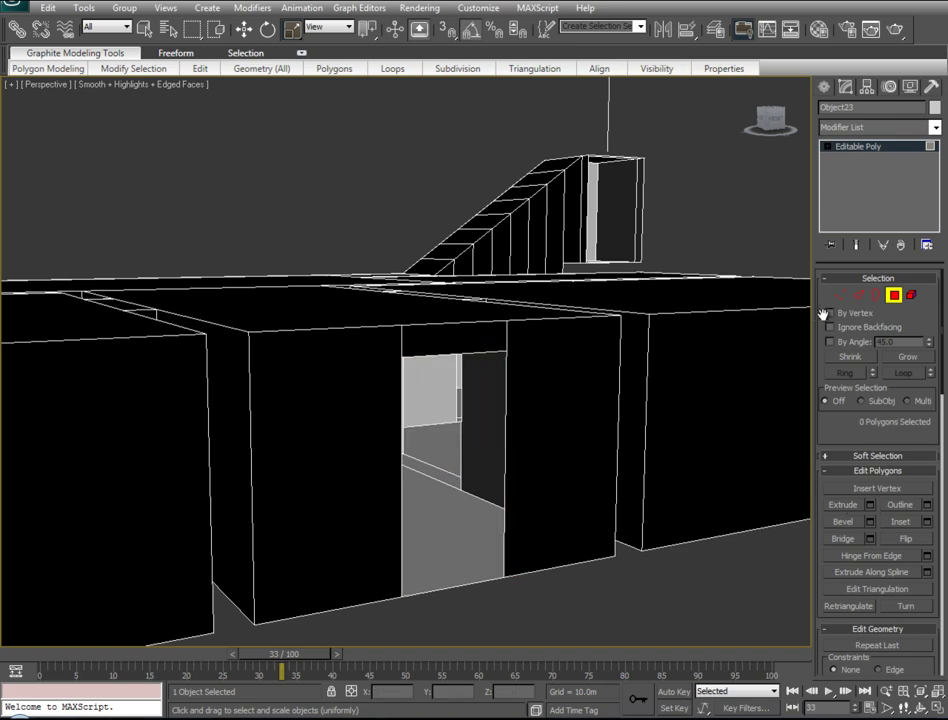
key(2)
click(493, 351)
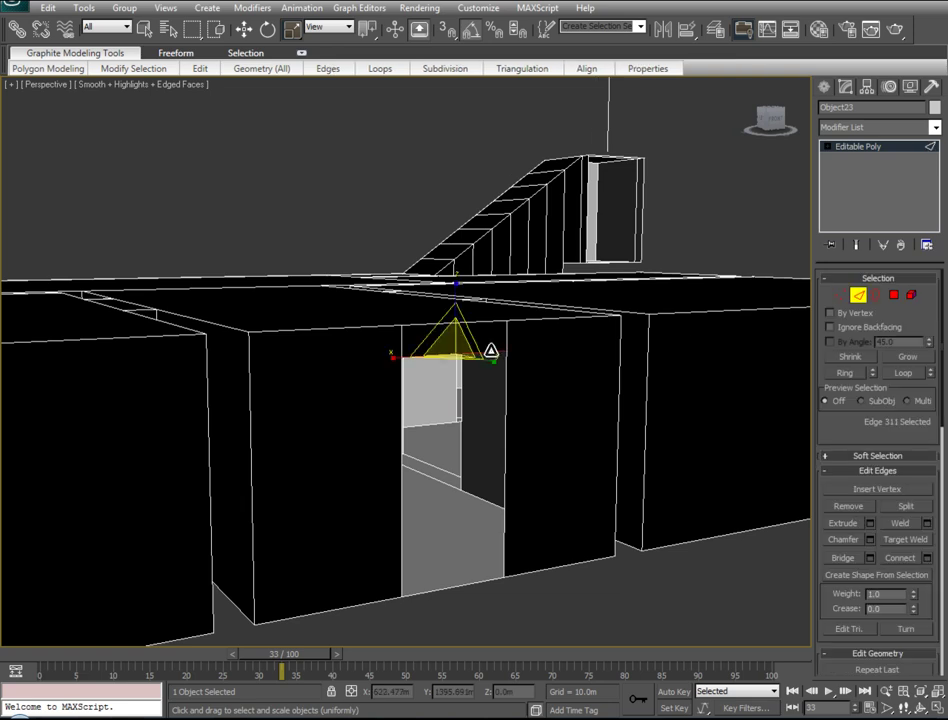
right_click(392, 318)
click(410, 333)
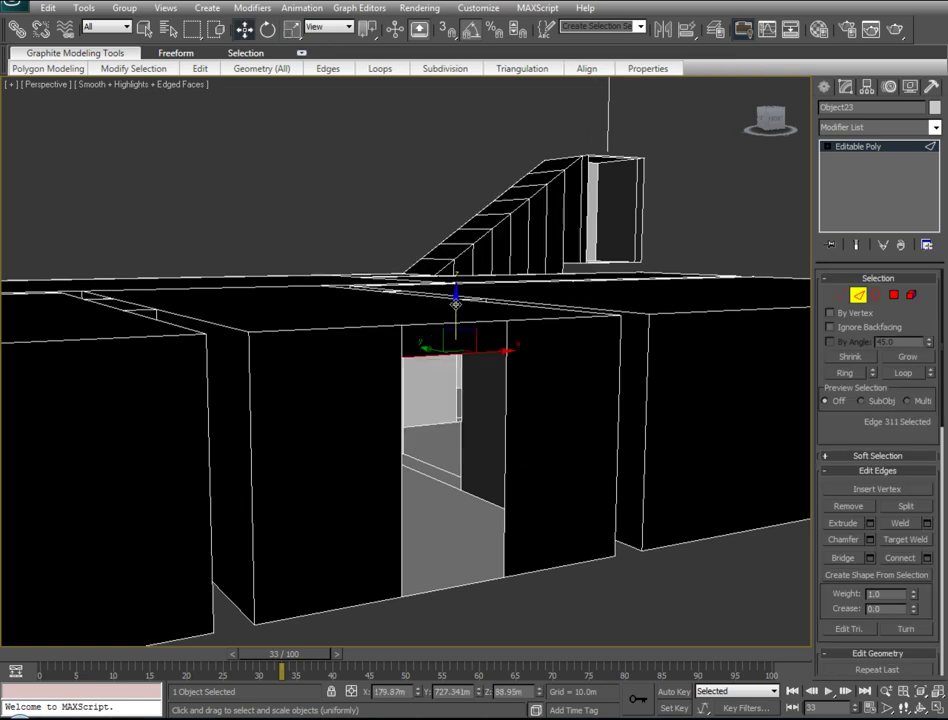
drag(456, 303, 457, 536)
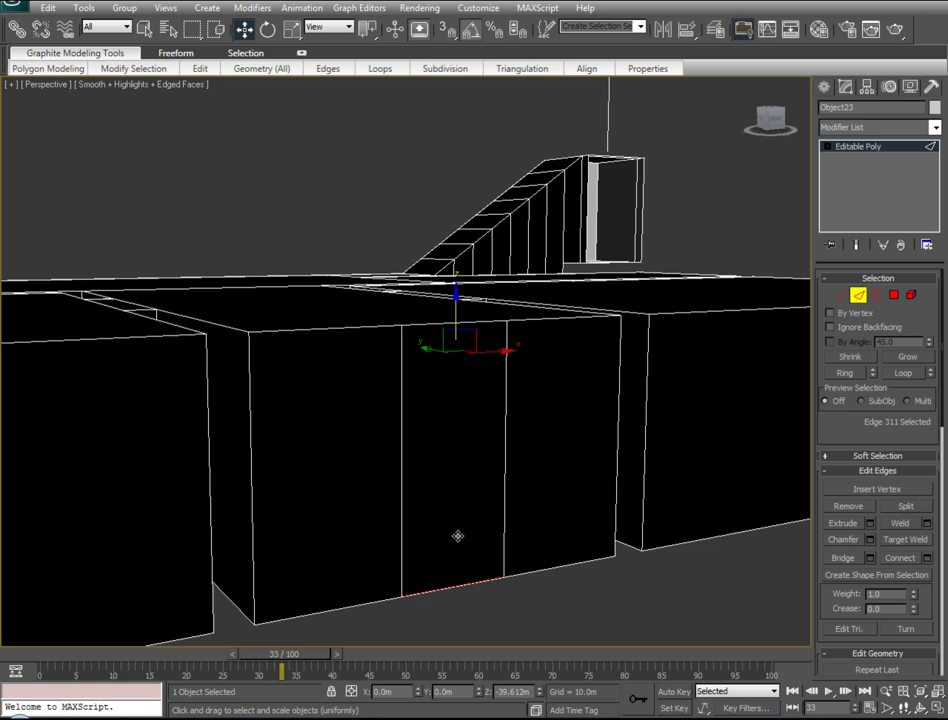
Remove the two leftover vertical edges where the doorway used to be
click(858, 295)
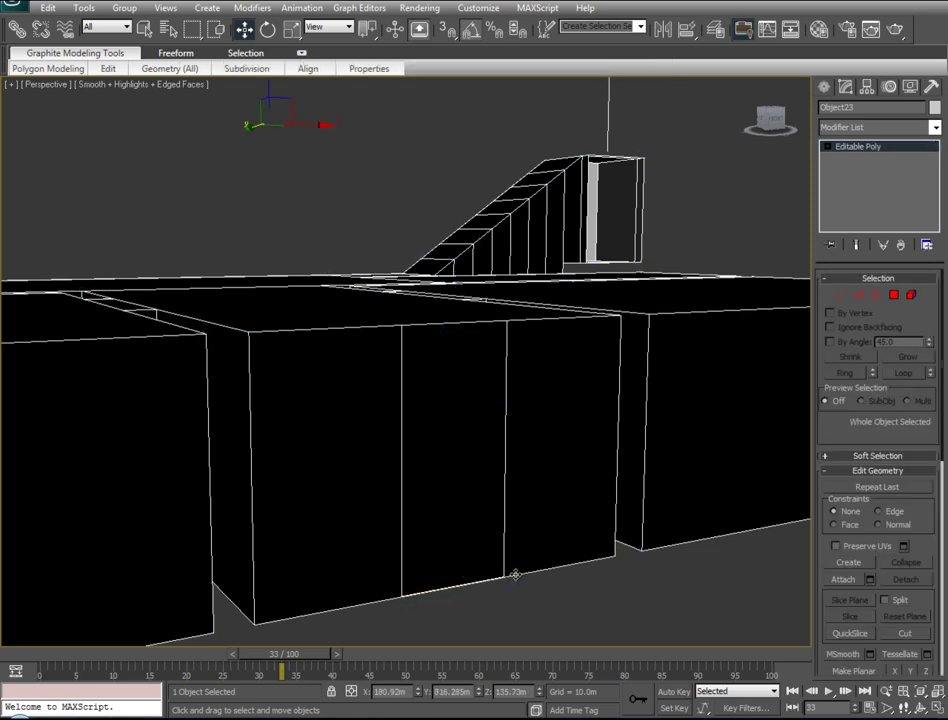
click(838, 297)
click(510, 584)
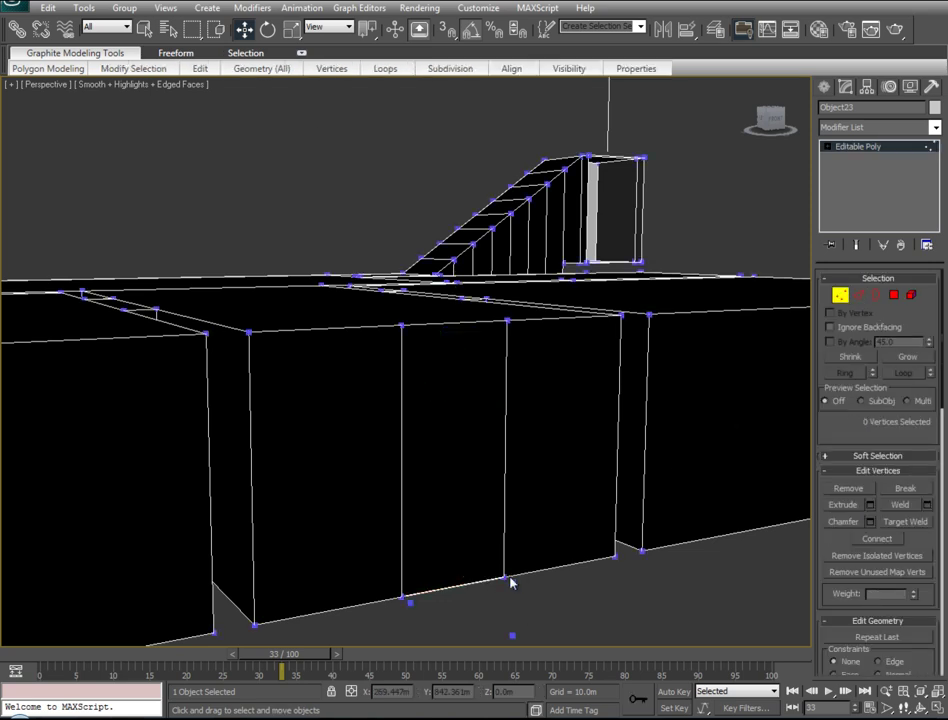
click(501, 582)
ctrl+click(405, 601)
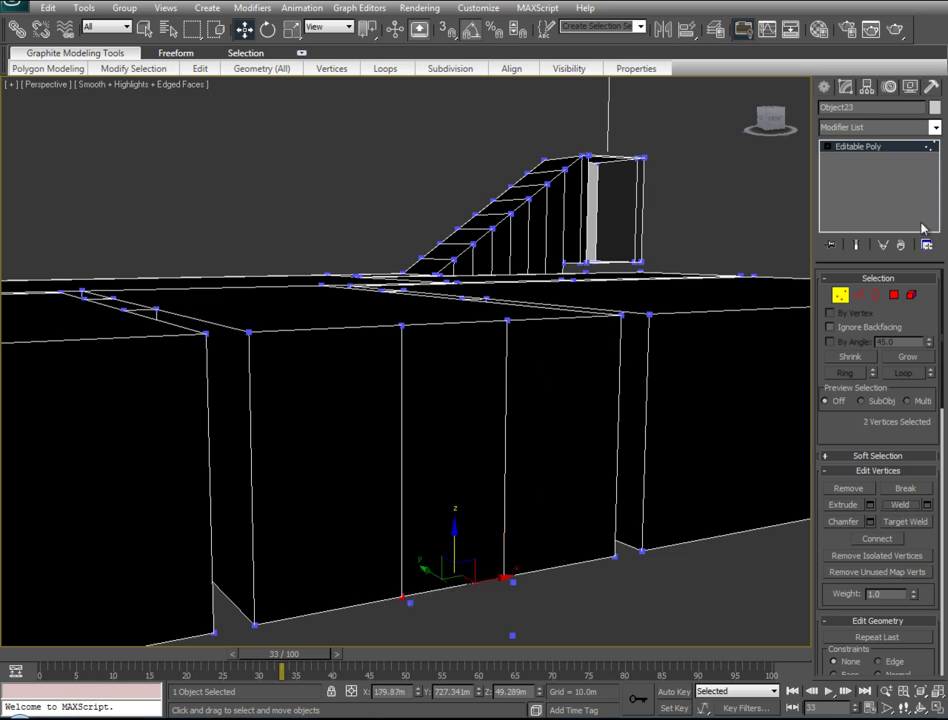
click(860, 296)
click(505, 355)
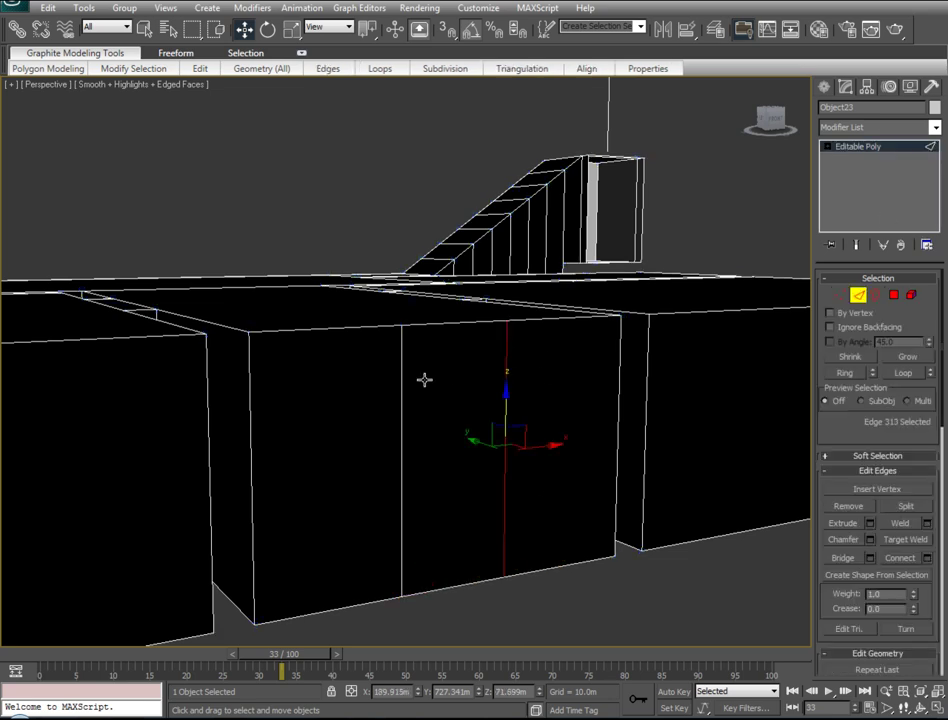
ctrl+click(400, 375)
click(843, 506)
Select the old doorway's four corner vertices, then orbit out to a high overview
click(840, 296)
drag(505, 320, 400, 332)
ctrl+click(402, 598)
ctrl+click(505, 580)
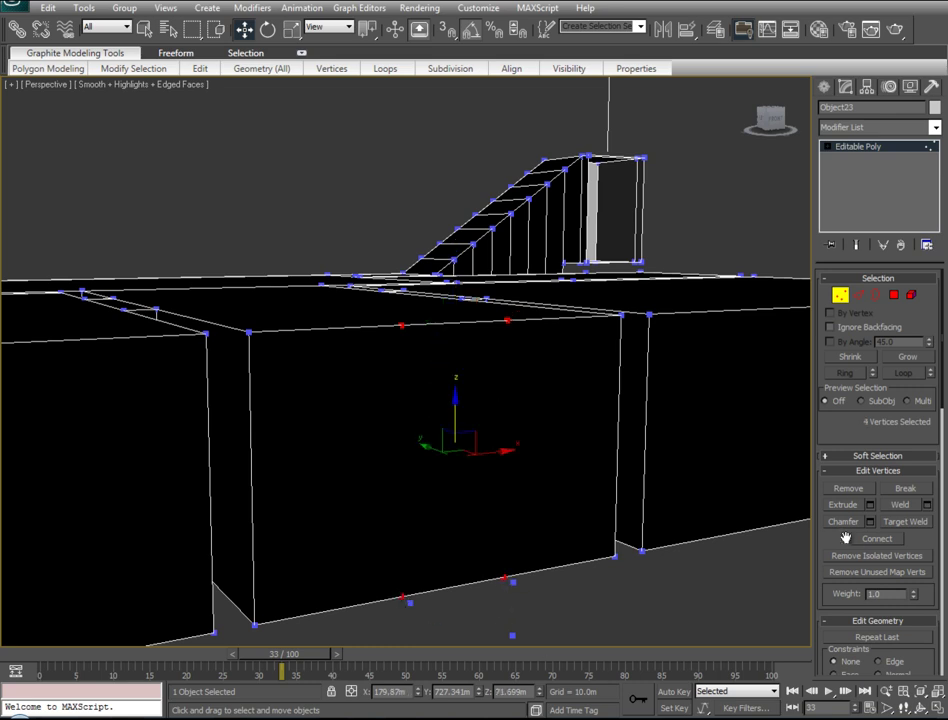
key(4)
mouse_move(438, 508)
alt+middle_down()
mouse_move(534, 518)
mouse_move(503, 512)
alt+middle_up()
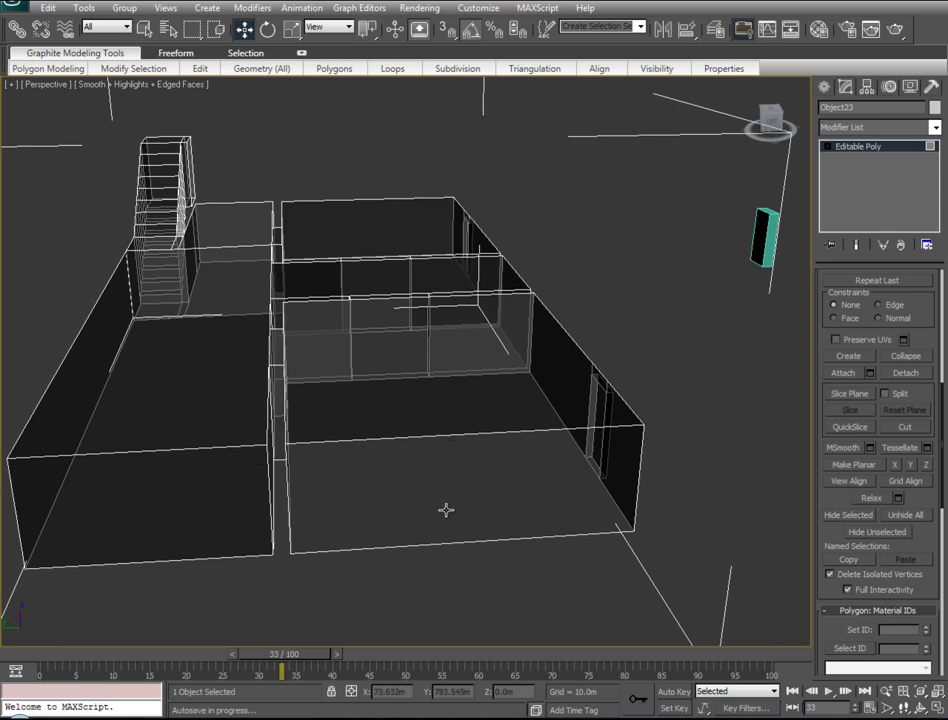
Move the right teal door box down and along the building wall, fine-tuning it in front view
middle_drag(179, 501, 348, 501)
mouse_move(223, 503)
alt+middle_down()
mouse_move(290, 565)
mouse_move(370, 502)
mouse_move(298, 411)
alt+middle_up()
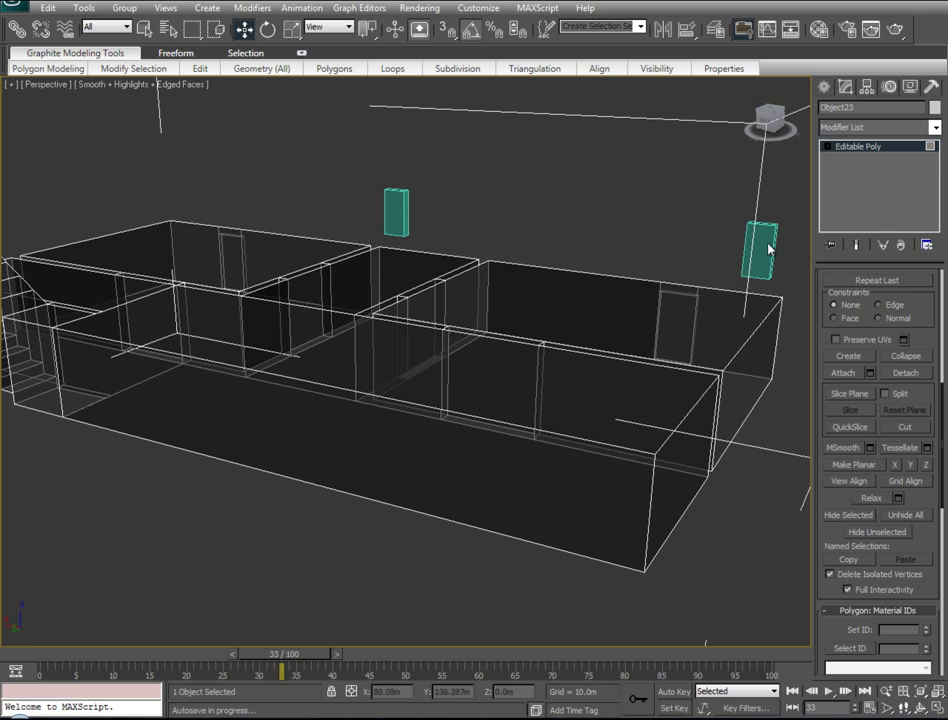
click(832, 159)
click(783, 228)
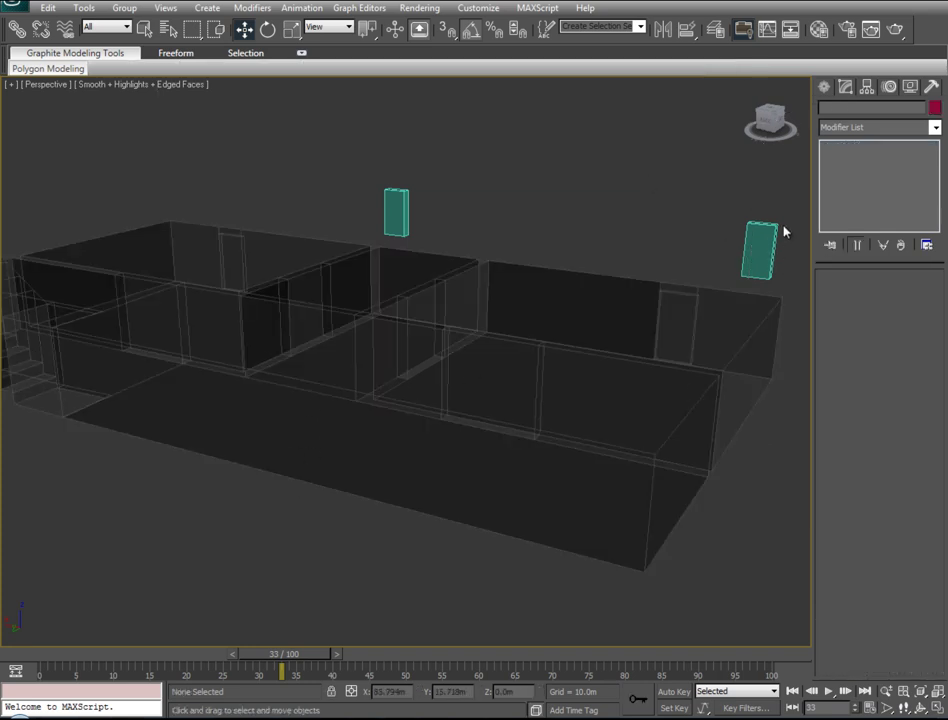
click(708, 320)
mouse_move(708, 320)
mouse_down()
mouse_move(575, 470)
mouse_move(563, 502)
mouse_up()
mouse_move(563, 502)
alt+middle_down()
mouse_move(302, 432)
mouse_move(420, 404)
alt+middle_up()
mouse_move(545, 404)
mouse_down()
mouse_move(421, 406)
mouse_move(387, 421)
mouse_up()
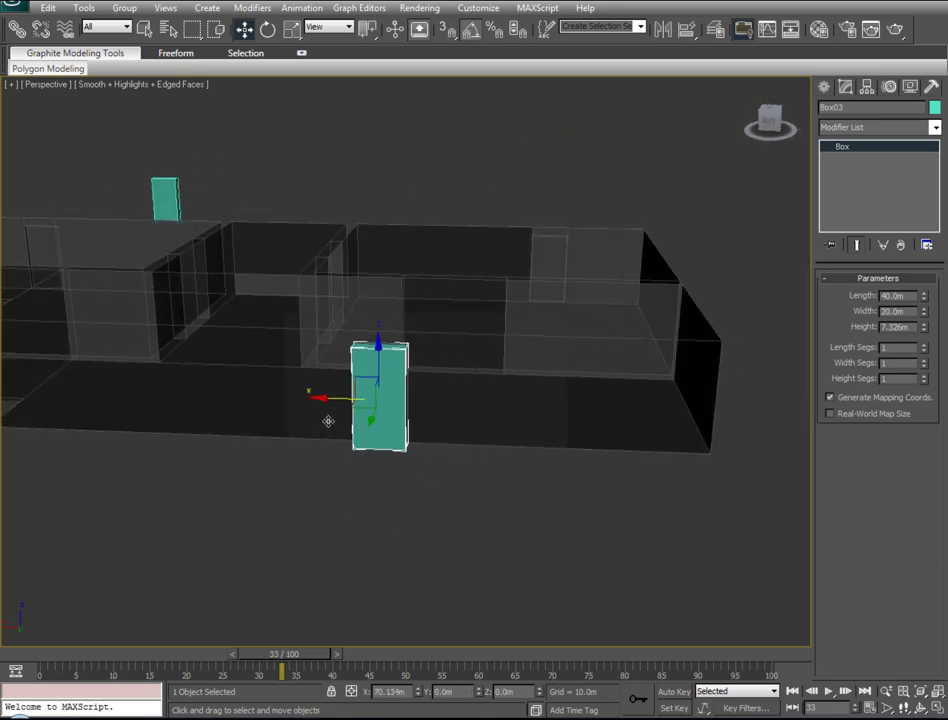
key(f)
key(z)
drag(400, 312, 401, 312)
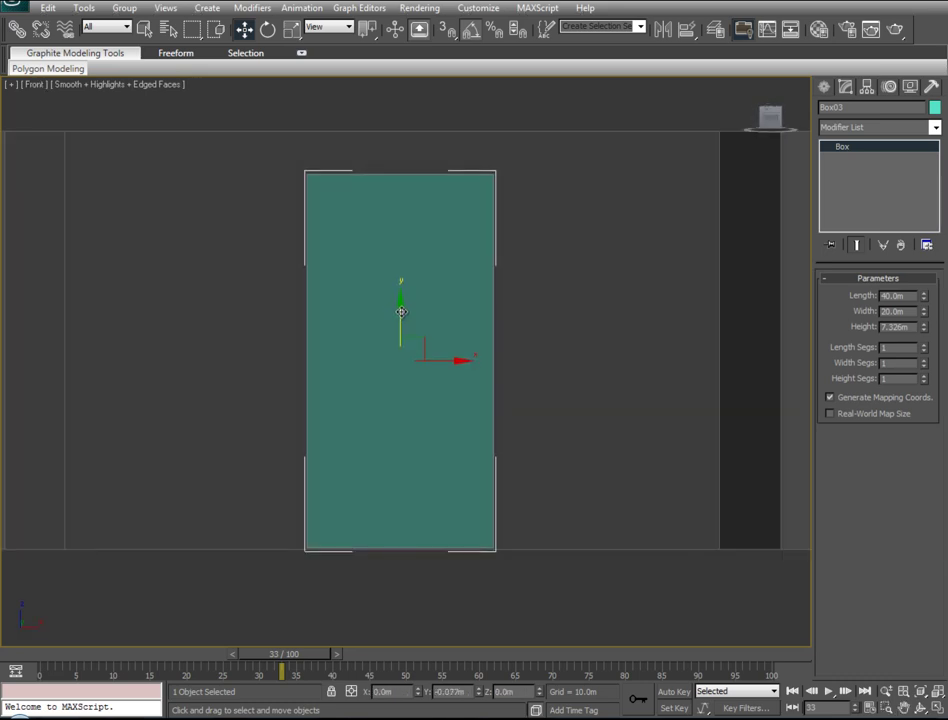
key(p)
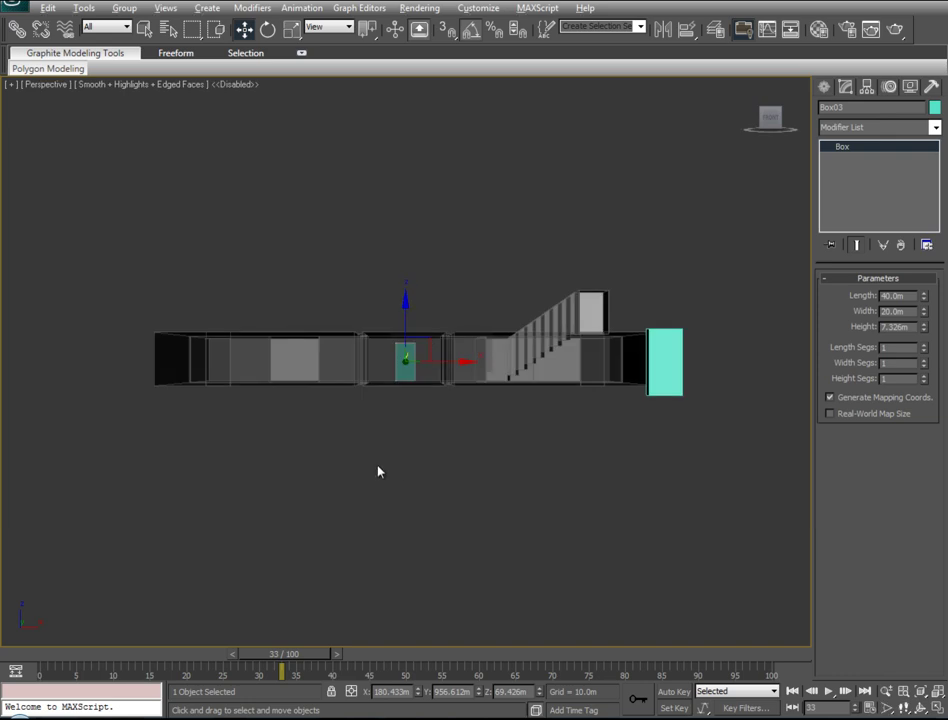
scroll(514, 493, up, 5)
middle_drag(514, 493, 553, 486)
mouse_move(437, 475)
alt+middle_down()
mouse_move(561, 478)
mouse_move(573, 466)
alt+middle_up()
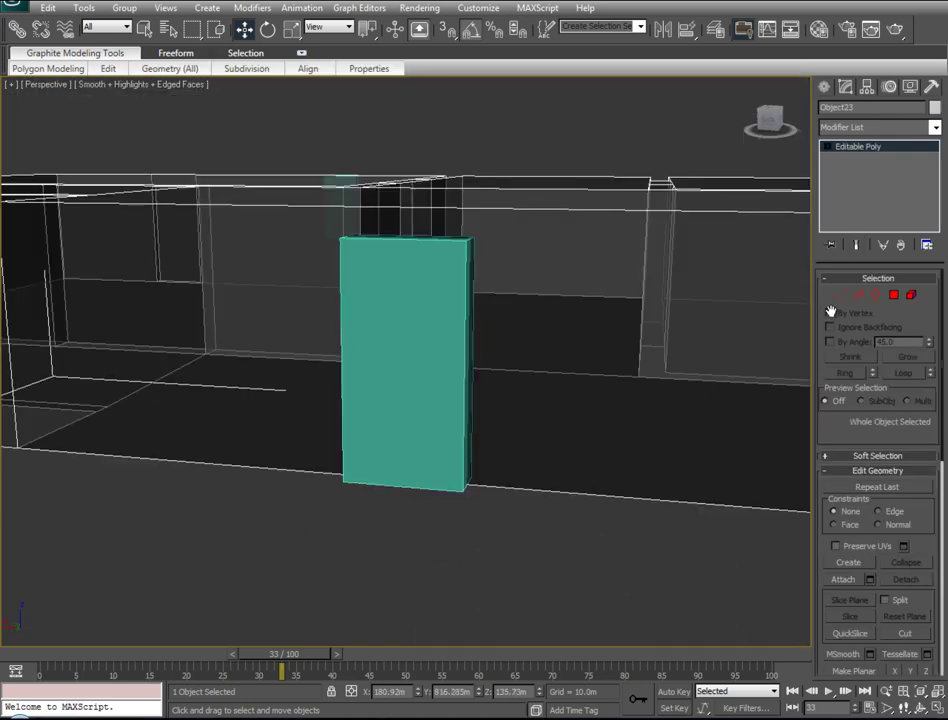
Inspect the building's wall edges beside the box, then return to object level
key(2)
click(569, 491)
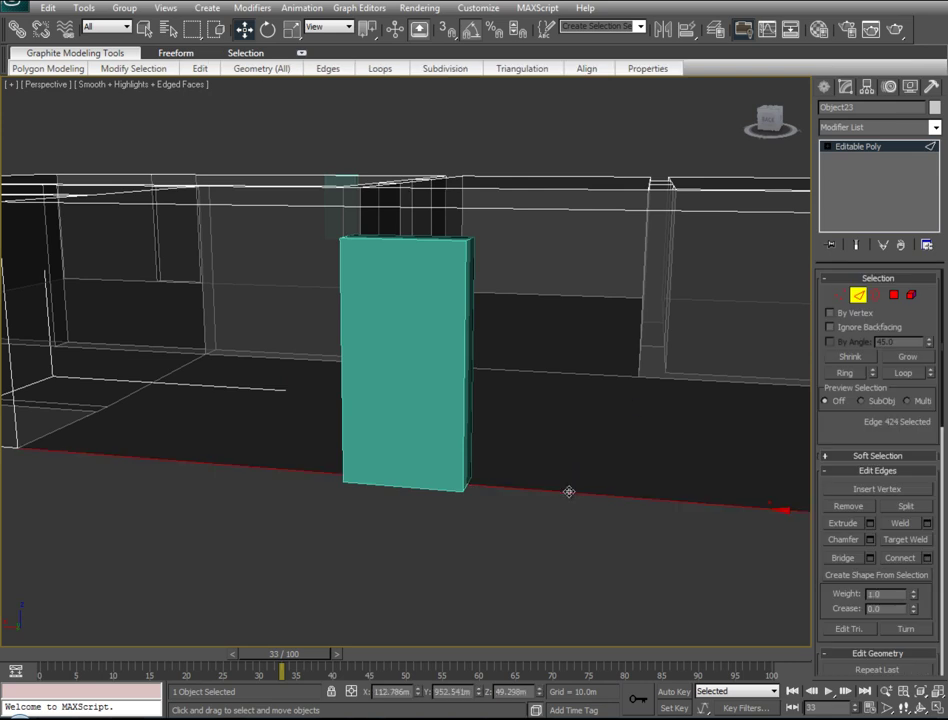
click(546, 207)
right_click(546, 212)
click(530, 288)
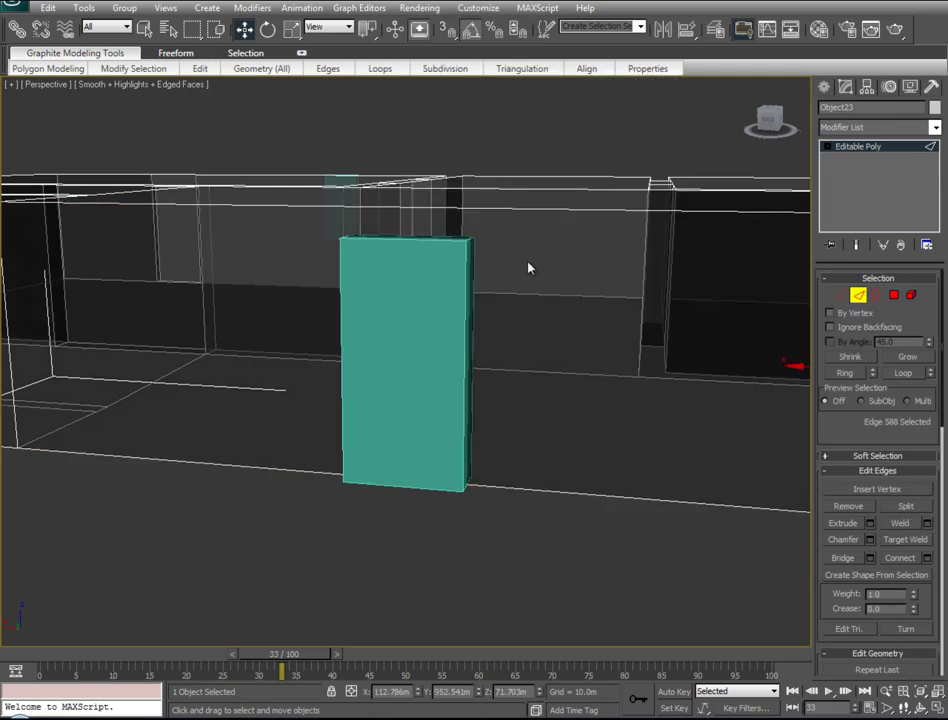
alt+middle_drag(724, 404, 624, 410)
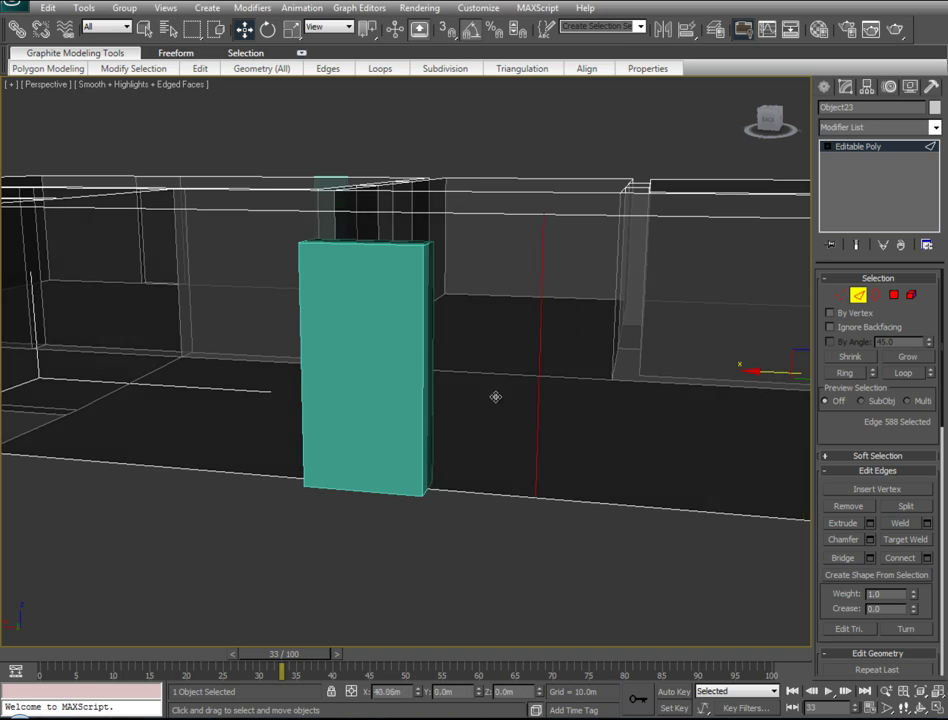
click(400, 412)
alt+middle_drag(400, 412, 352, 199)
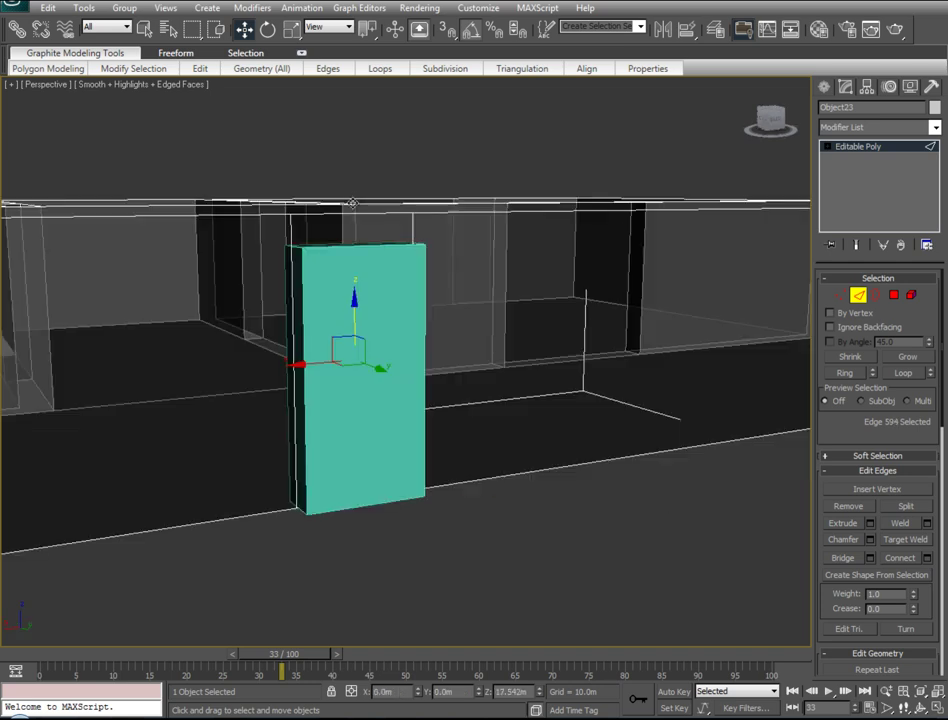
click(398, 169)
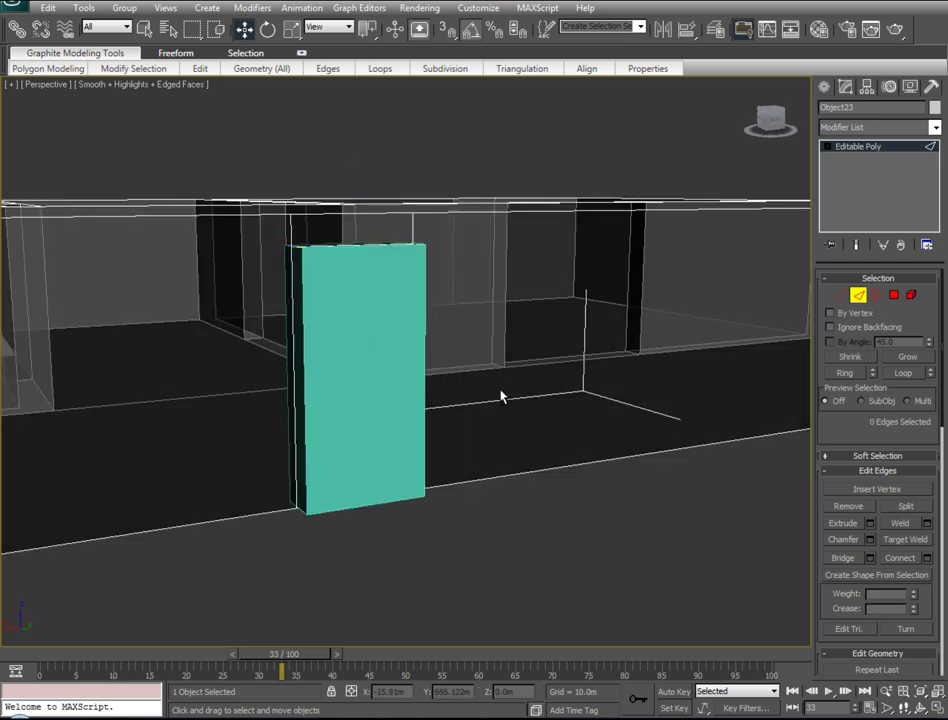
alt+middle_drag(501, 394, 359, 504)
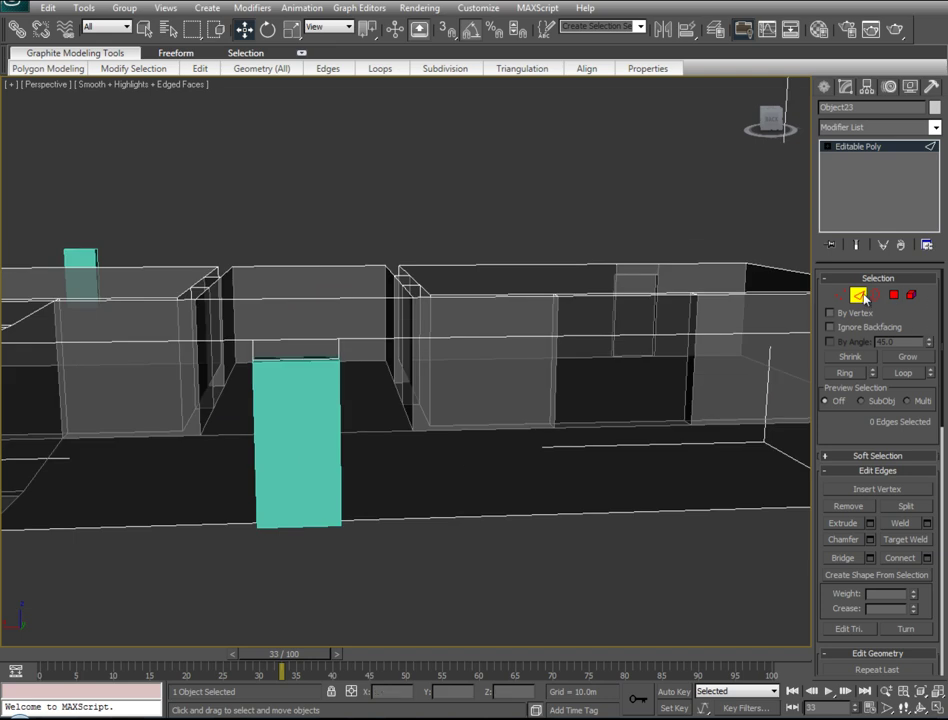
click(860, 296)
alt+middle_drag(239, 370, 210, 388)
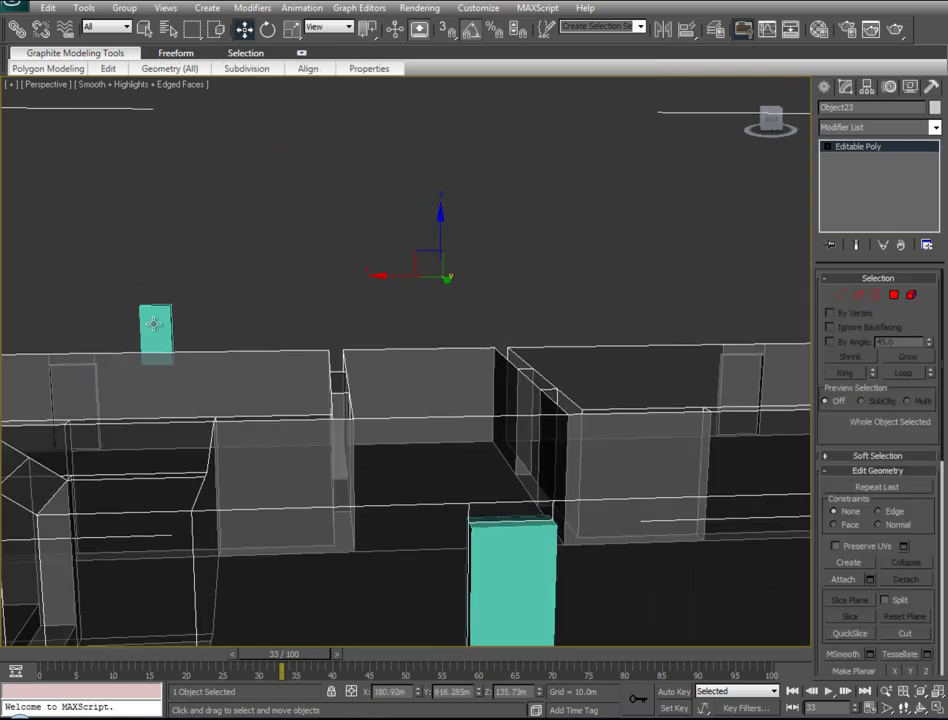
Move the left teal door box into the building
click(153, 323)
mouse_move(102, 468)
alt+middle_down()
mouse_move(396, 424)
mouse_move(257, 437)
mouse_move(486, 425)
alt+middle_up()
scroll(370, 430, down, 5)
mouse_move(198, 338)
mouse_down()
mouse_move(500, 427)
mouse_move(470, 452)
mouse_up()
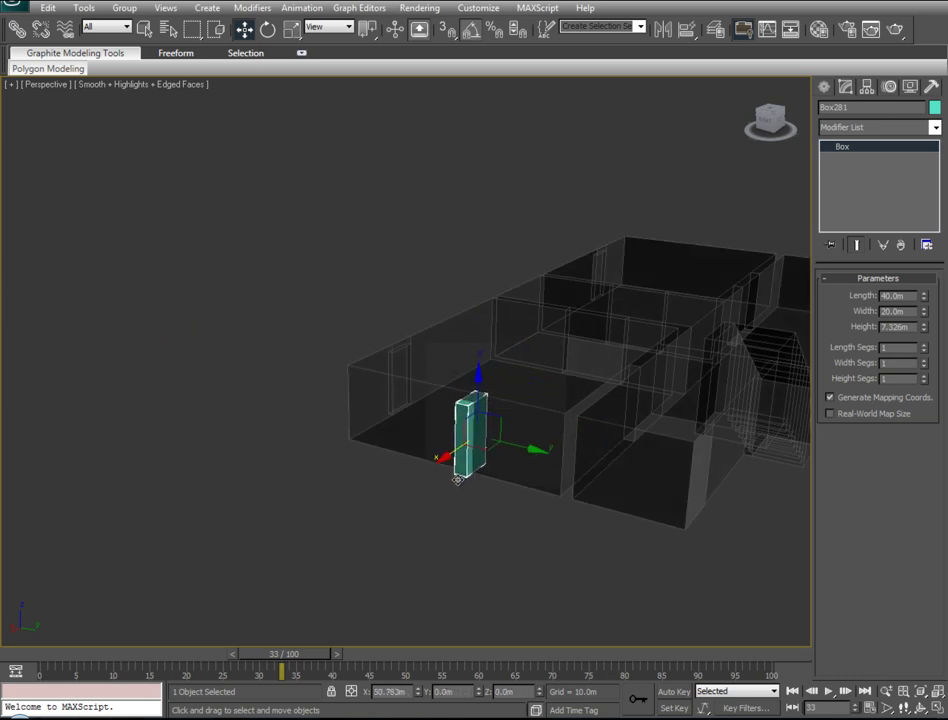
click(485, 445)
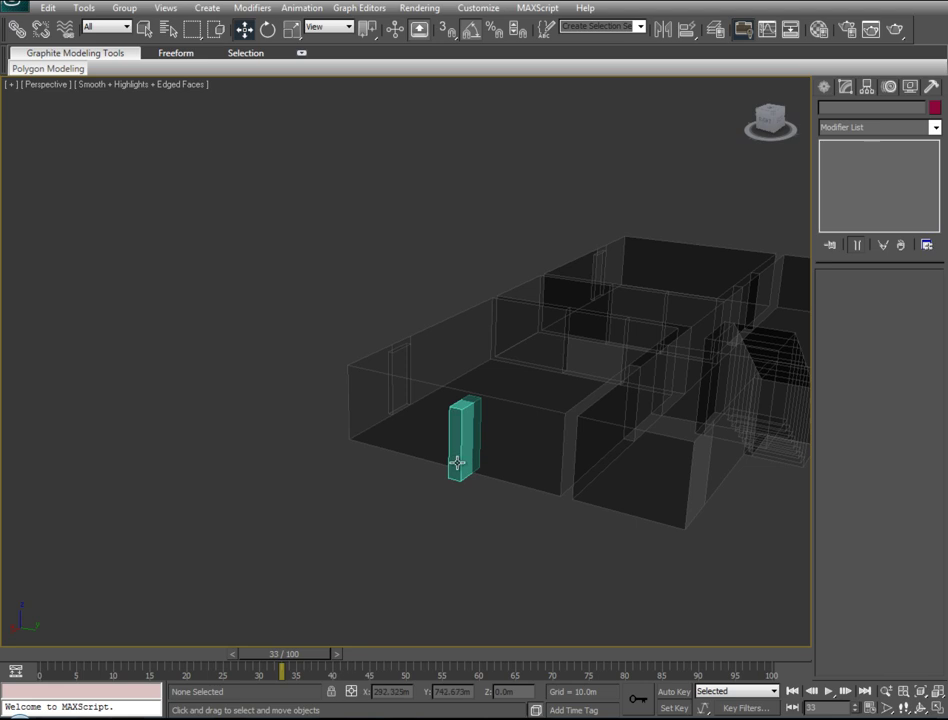
Rotate the teal box about Z to turn it toward its doorway
click(460, 448)
right_click(472, 458)
click(487, 474)
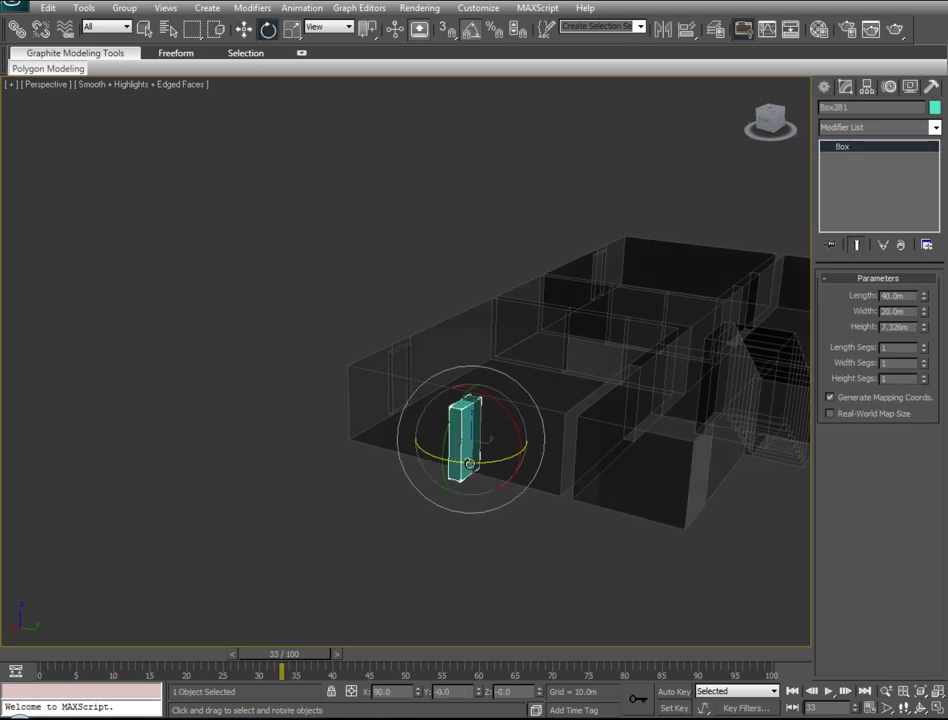
drag(479, 463, 425, 474)
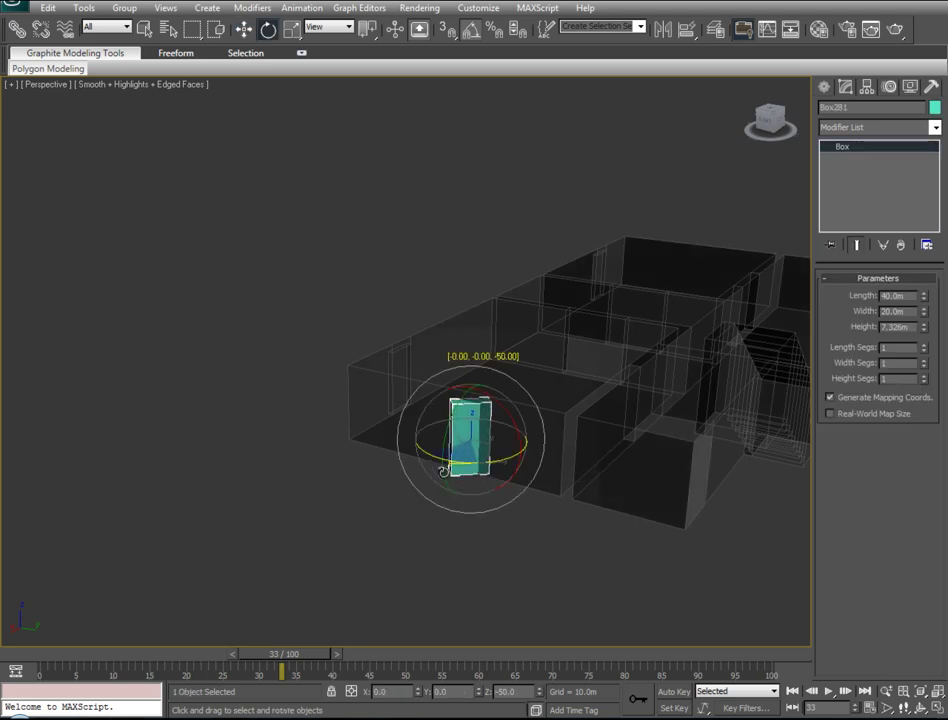
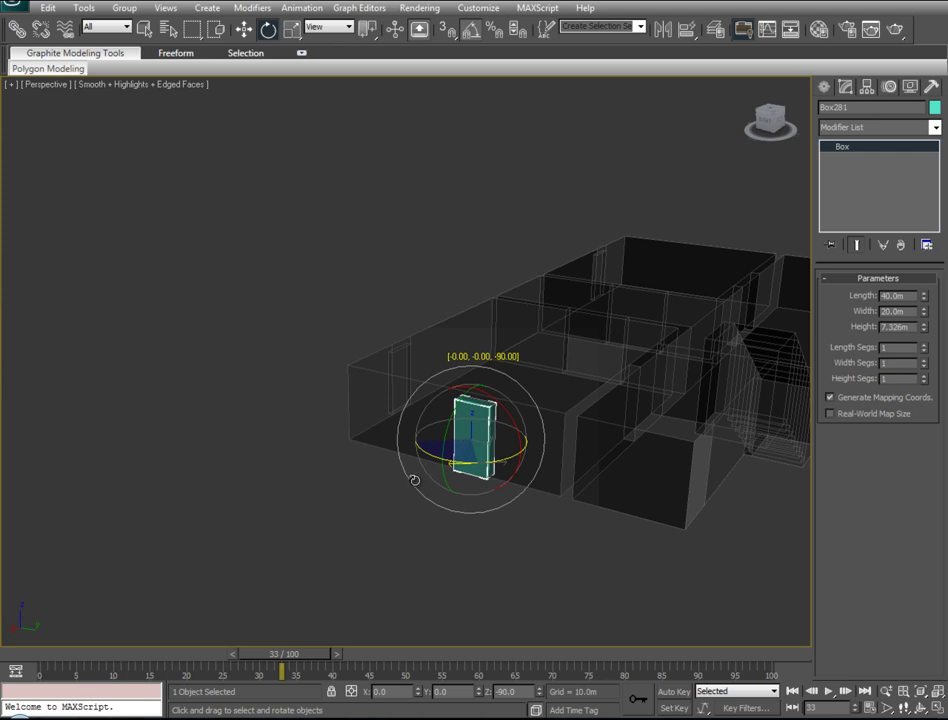
Rotate teal Box281 to -90° on Z and Shift-drag it along Y to clone Box282
drag(424, 474, 416, 500)
right_click(481, 440)
click(489, 457)
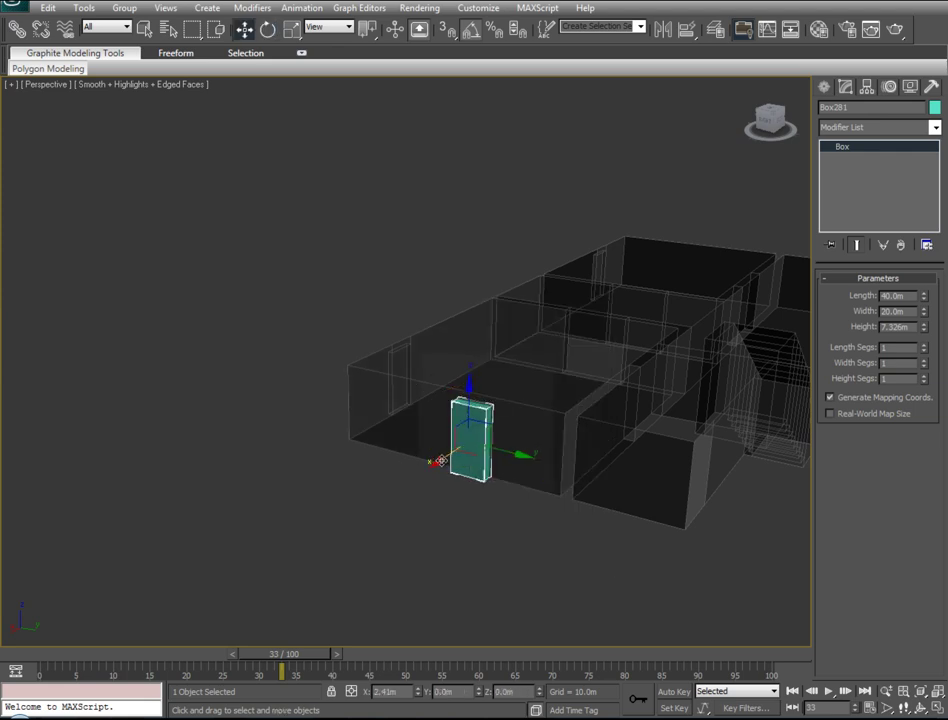
alt+middle_drag(398, 472, 487, 514)
mouse_move(435, 435)
shift+mouse_down()
mouse_move(451, 262)
mouse_move(446, 143)
shift+mouse_up()
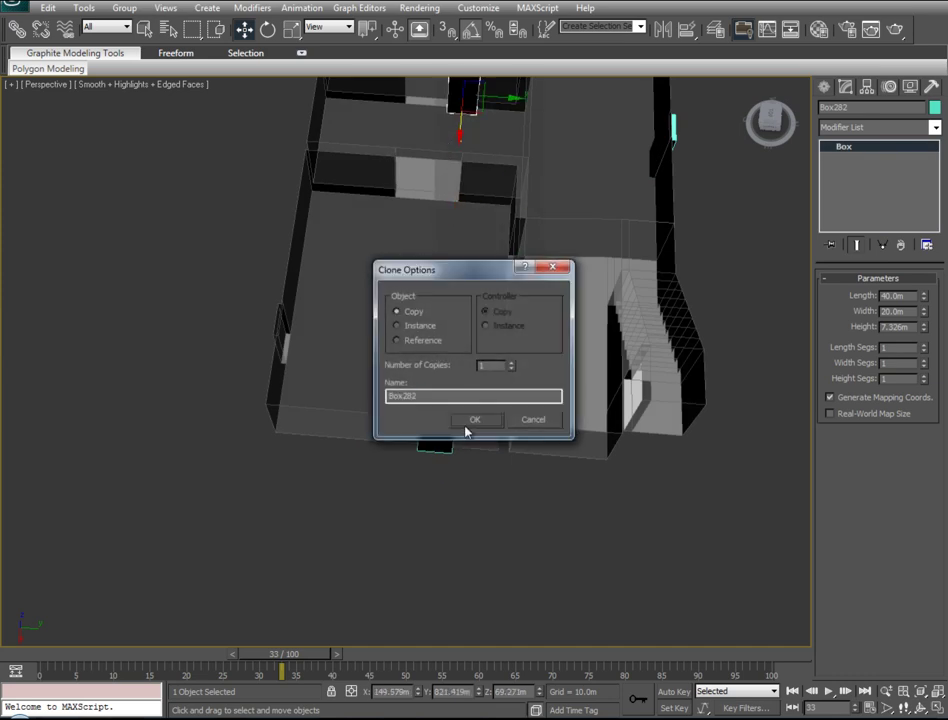
click(474, 420)
Move the Box282 clone onto the top wall of the house
middle_drag(275, 157, 296, 387)
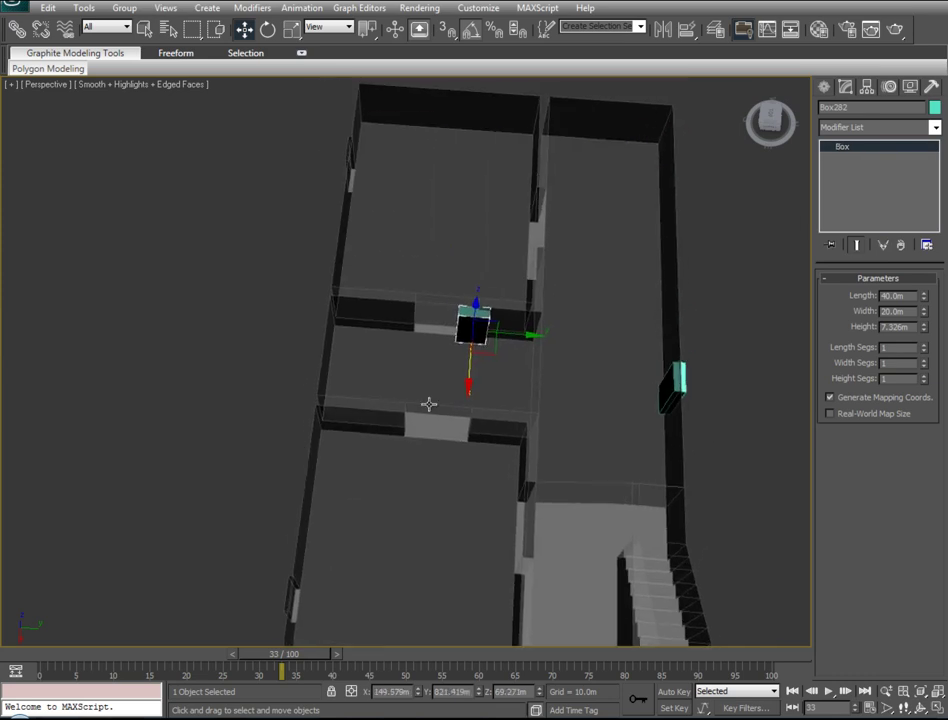
scroll(428, 403, up, 3)
drag(443, 455, 476, 184)
mouse_move(446, 315)
middle_down()
mouse_move(441, 384)
mouse_move(438, 271)
middle_up()
key(z)
scroll(362, 424, down, 6)
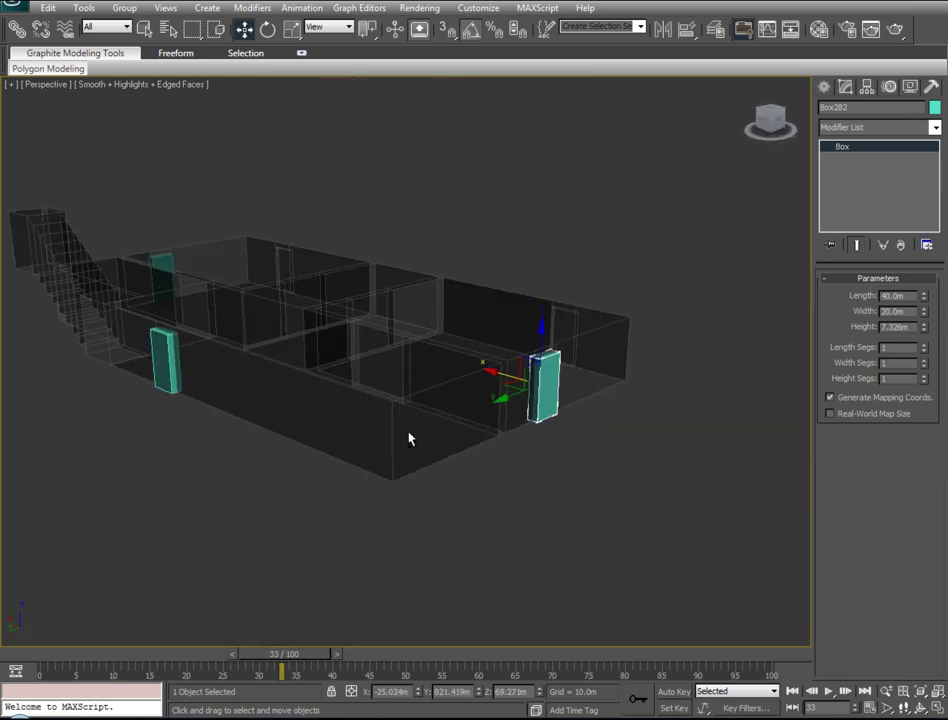
alt+middle_drag(409, 438, 497, 383)
Move the left teal box out front-left and slide the small teal piece to the stairs' far end
click(243, 396)
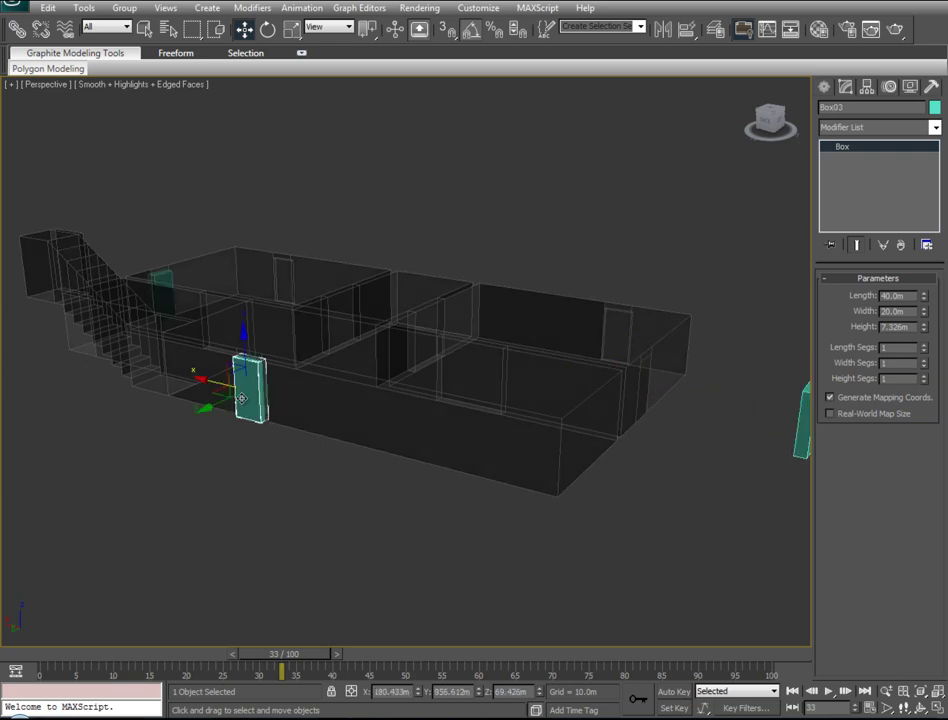
drag(241, 398, 88, 370)
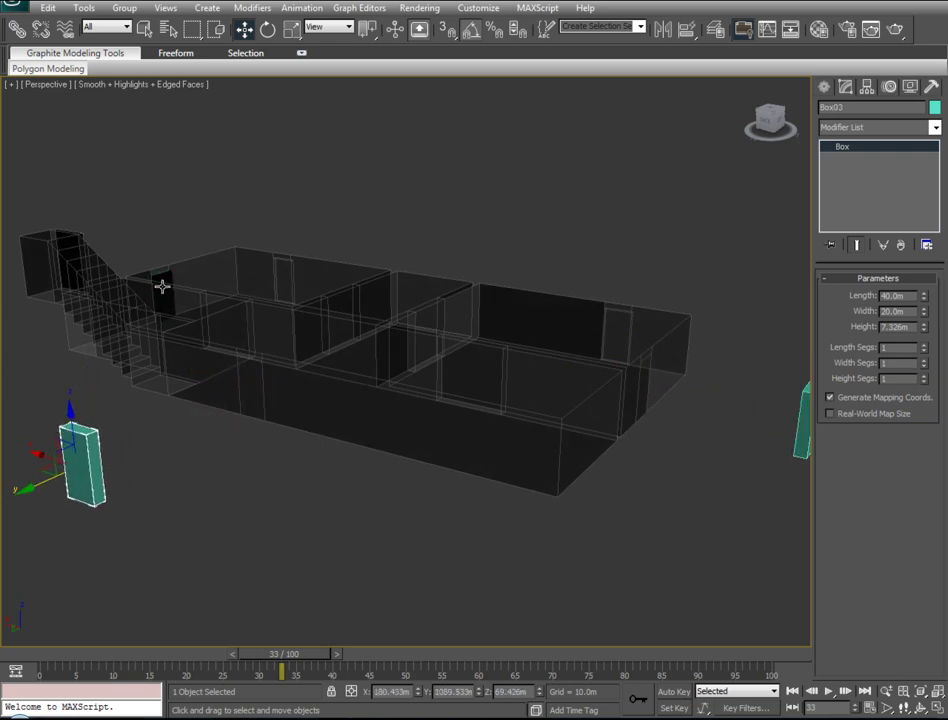
click(162, 287)
click(167, 275)
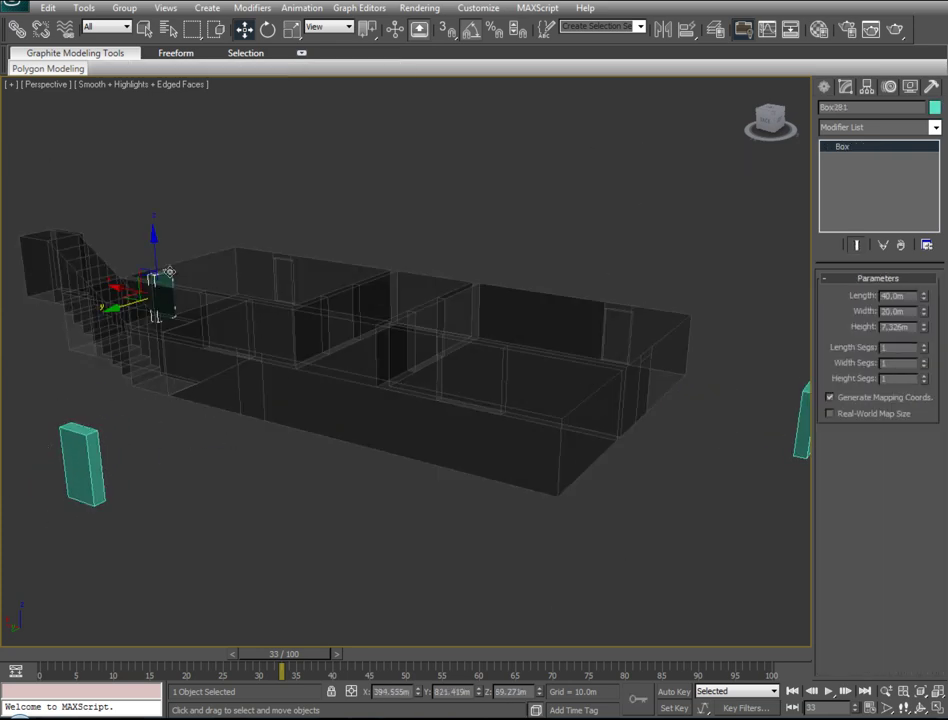
drag(169, 272, 93, 398)
mouse_move(93, 398)
alt+middle_down()
mouse_move(174, 461)
mouse_move(214, 472)
mouse_move(277, 466)
mouse_move(284, 447)
alt+middle_up()
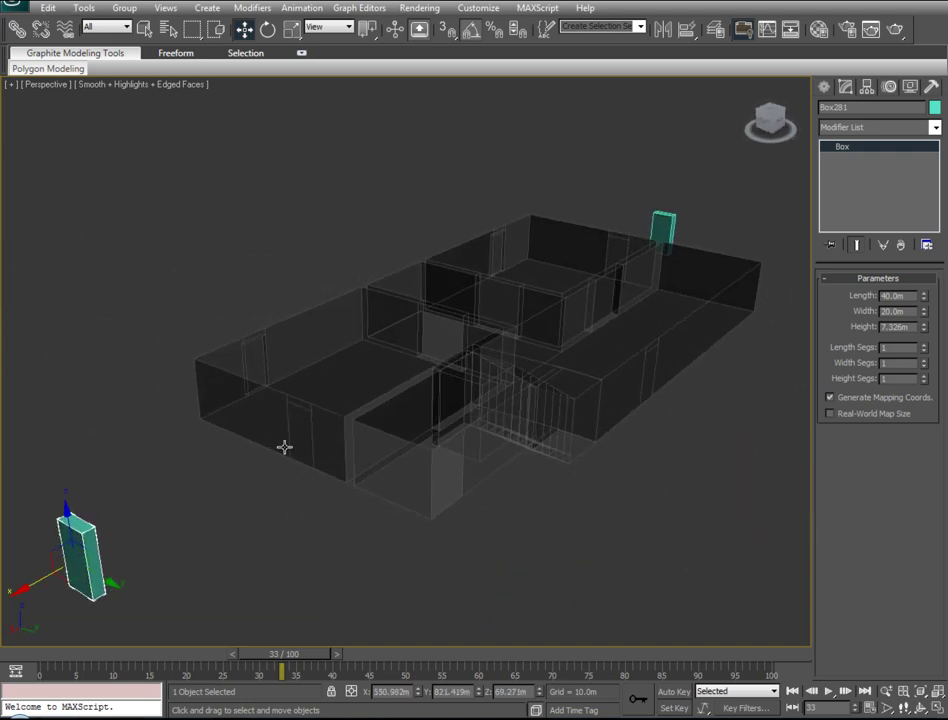
click(310, 424)
In Polygon mode, select three door faces on Object23 and extrude them
click(893, 295)
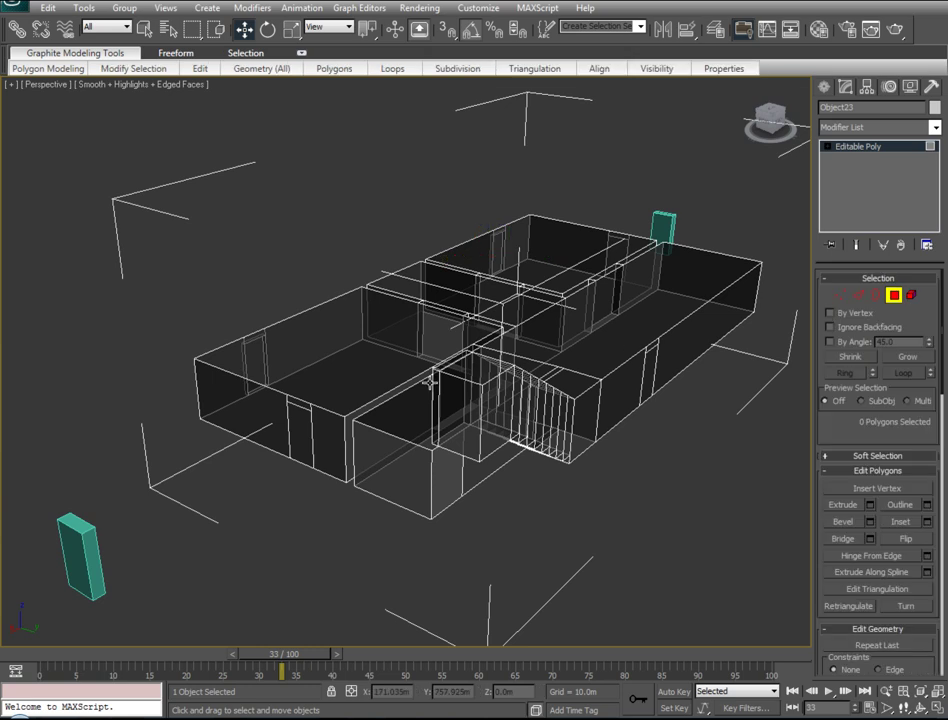
click(300, 432)
ctrl+click(655, 376)
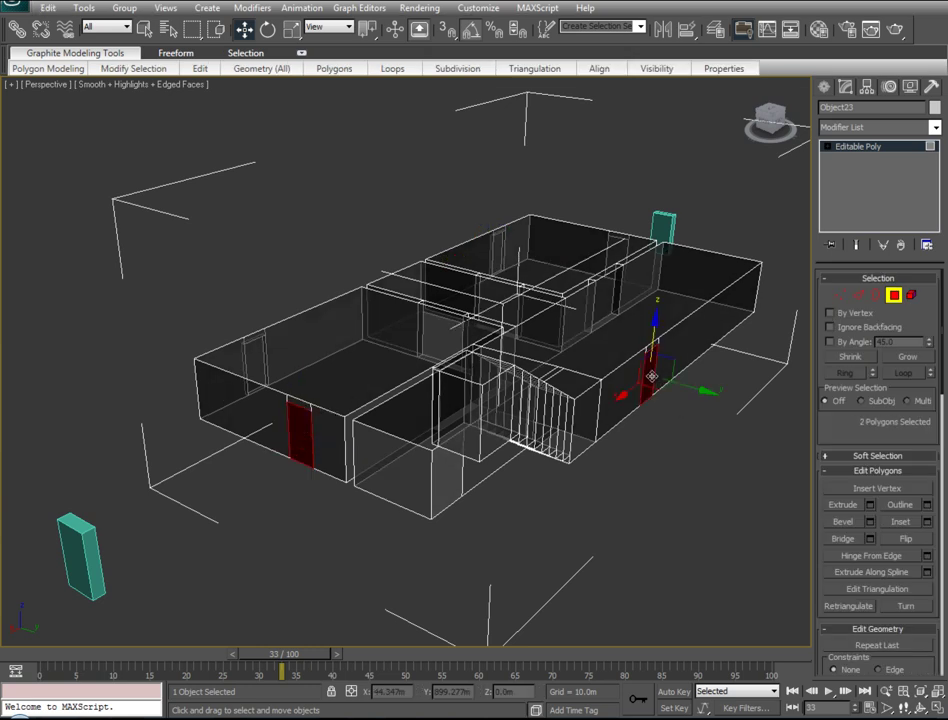
mouse_move(639, 290)
alt+middle_down()
mouse_move(451, 349)
mouse_move(459, 383)
alt+middle_up()
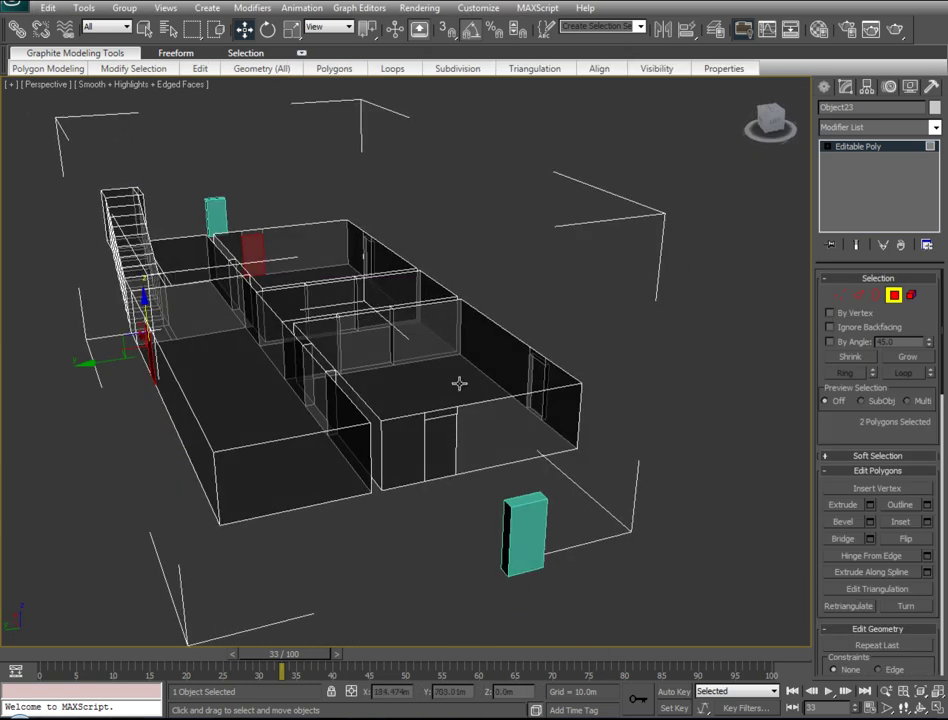
ctrl+click(438, 434)
click(870, 504)
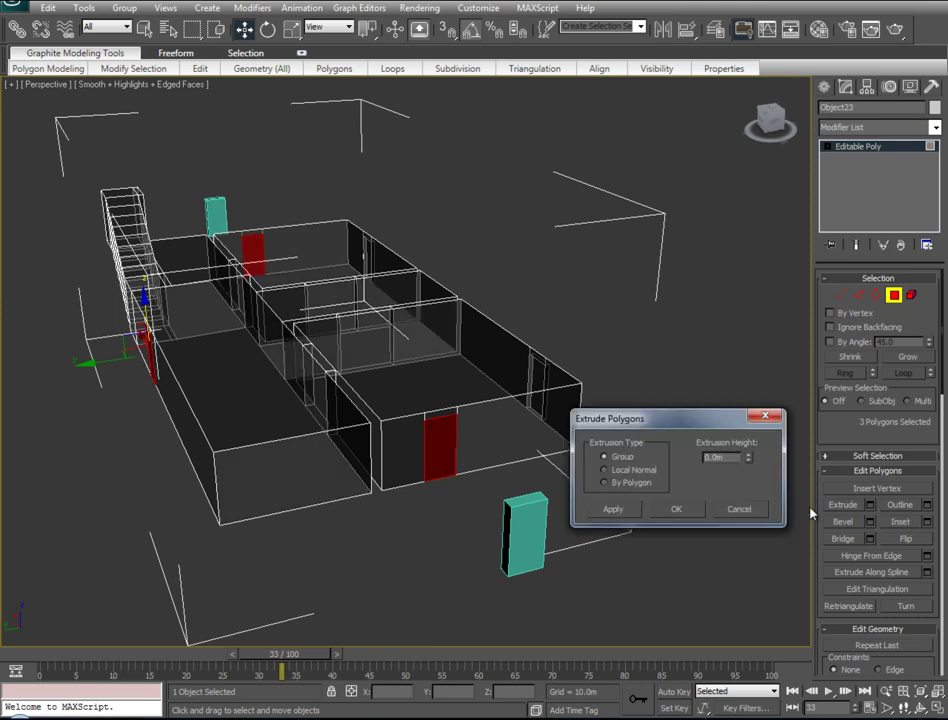
click(676, 509)
Shift the front door face slightly left and slide the thin door face near the stairs along its wall
mouse_move(482, 499)
alt+middle_down()
mouse_move(525, 518)
mouse_move(393, 477)
mouse_move(285, 478)
mouse_move(635, 466)
mouse_move(563, 470)
mouse_move(717, 439)
alt+middle_up()
scroll(285, 478, up, 5)
click(268, 473)
drag(416, 363, 405, 370)
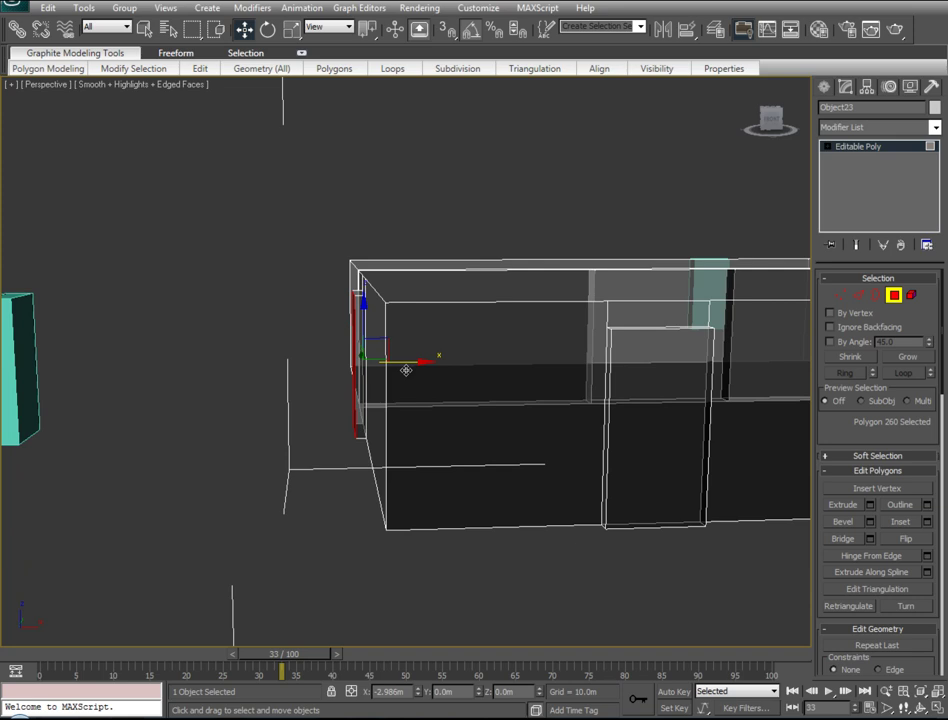
mouse_move(499, 461)
alt+middle_down()
mouse_move(643, 522)
mouse_move(640, 635)
alt+middle_up()
click(416, 272)
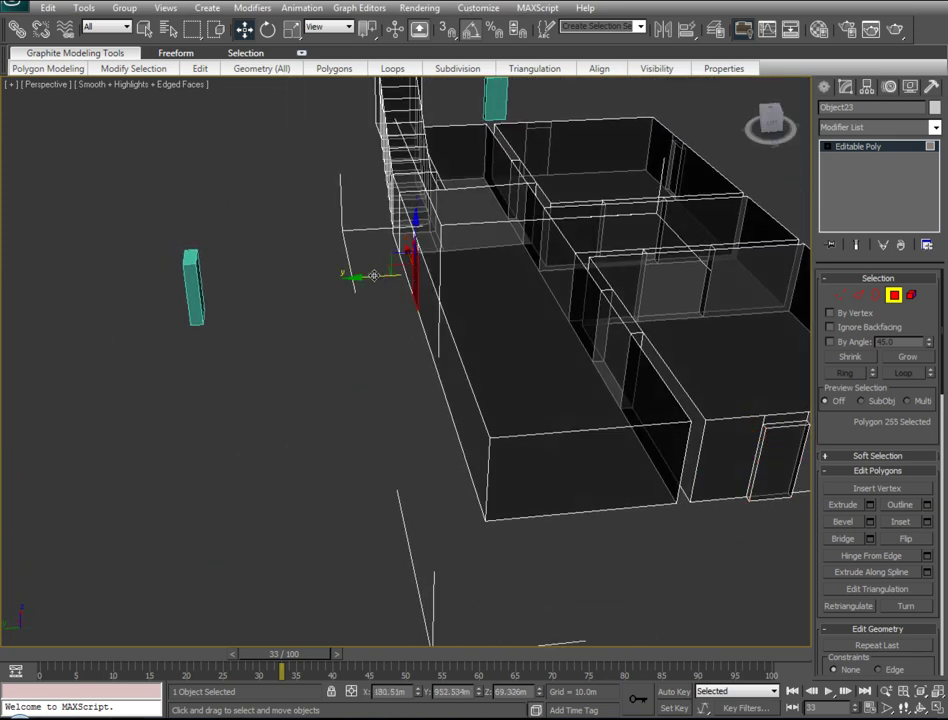
drag(369, 279, 357, 282)
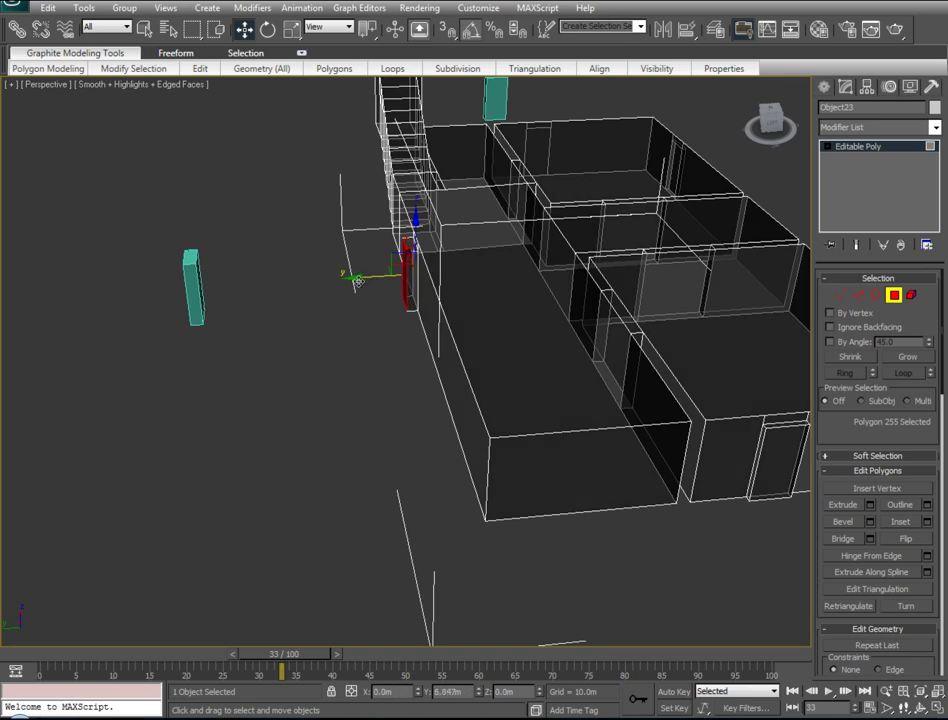
Nudge the door face beside the stairs slightly to the right along X
alt+middle_drag(357, 282, 364, 302)
scroll(364, 302, up, 3)
middle_drag(640, 230, 531, 216)
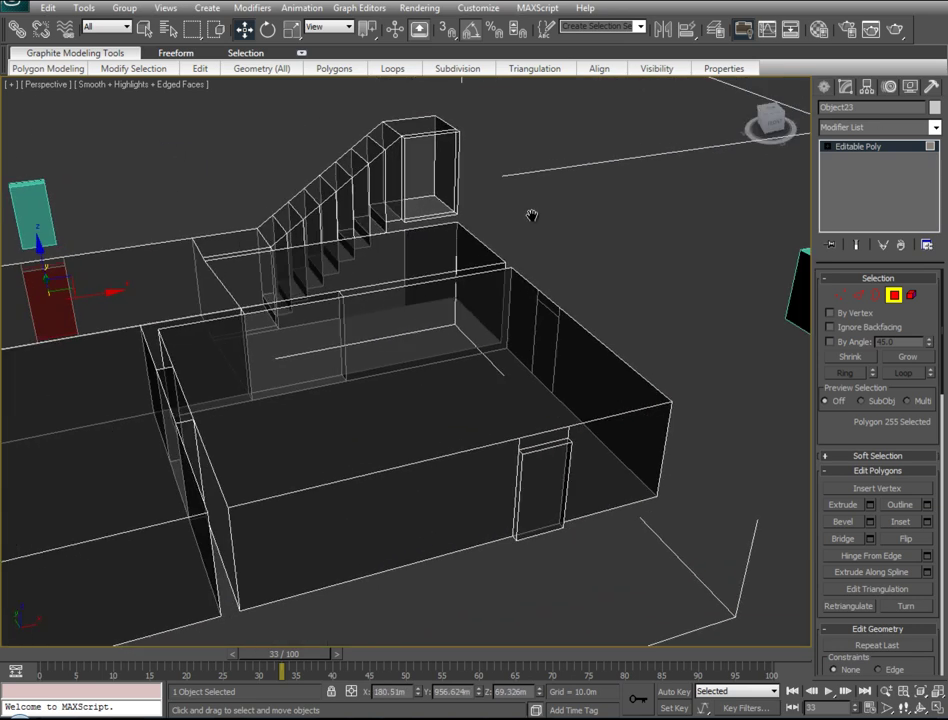
mouse_move(631, 288)
alt+middle_down()
mouse_move(578, 296)
mouse_move(547, 452)
alt+middle_up()
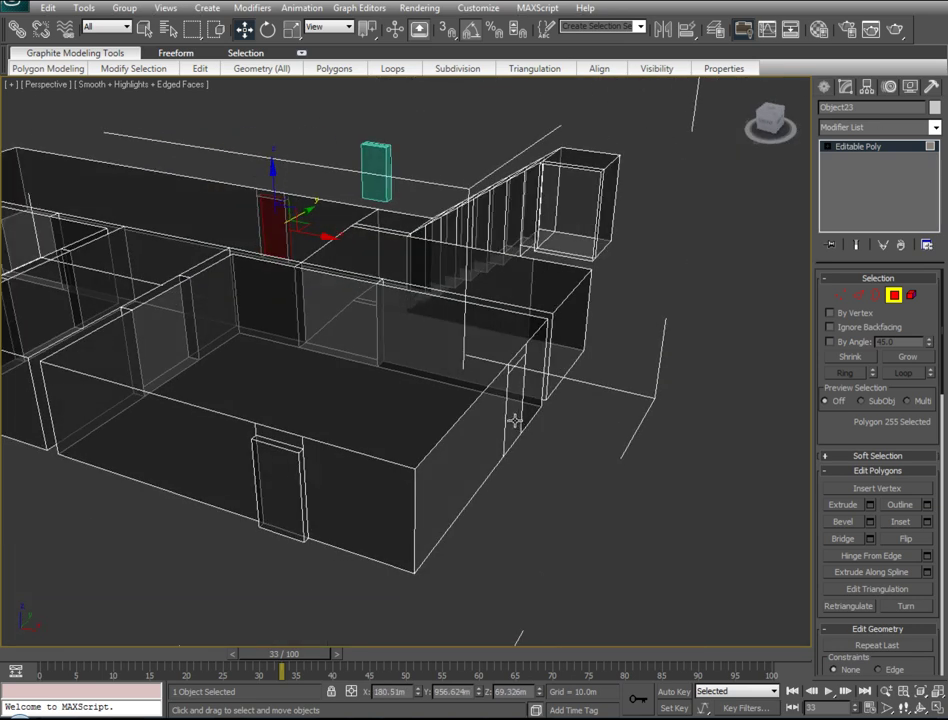
click(514, 421)
drag(545, 410, 572, 419)
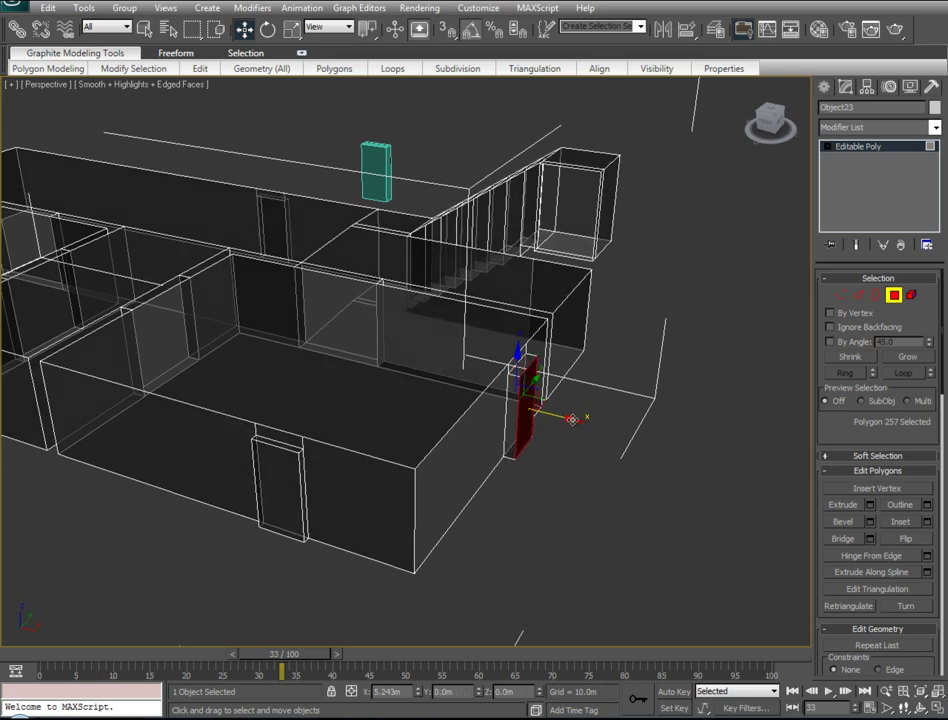
click(567, 328)
Clear the face selection and exit Polygon mode back to the whole object
mouse_move(567, 328)
alt+middle_down()
mouse_move(599, 313)
mouse_move(440, 316)
mouse_move(203, 277)
mouse_move(518, 431)
alt+middle_up()
click(691, 363)
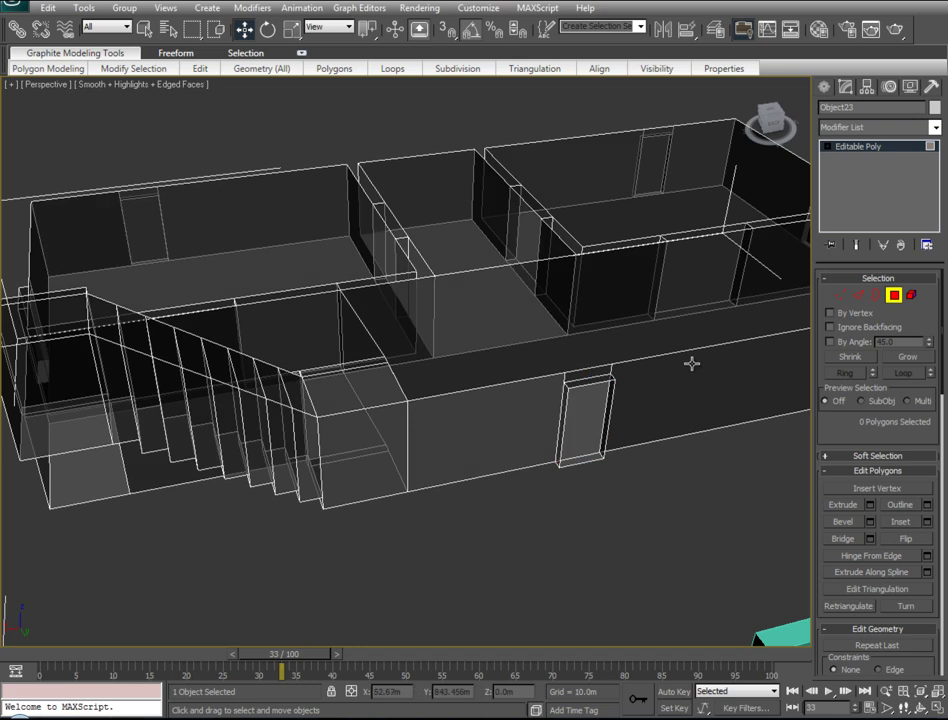
alt+middle_drag(652, 357, 650, 614)
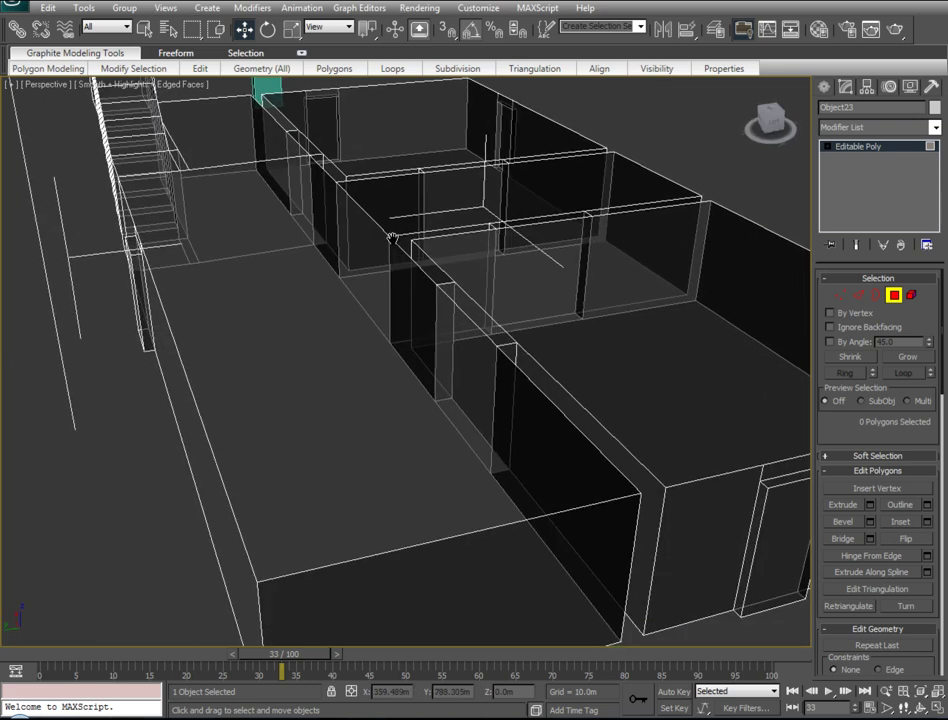
click(743, 478)
alt+click(743, 478)
mouse_move(743, 478)
alt+middle_down()
mouse_move(504, 535)
mouse_move(590, 491)
alt+middle_up()
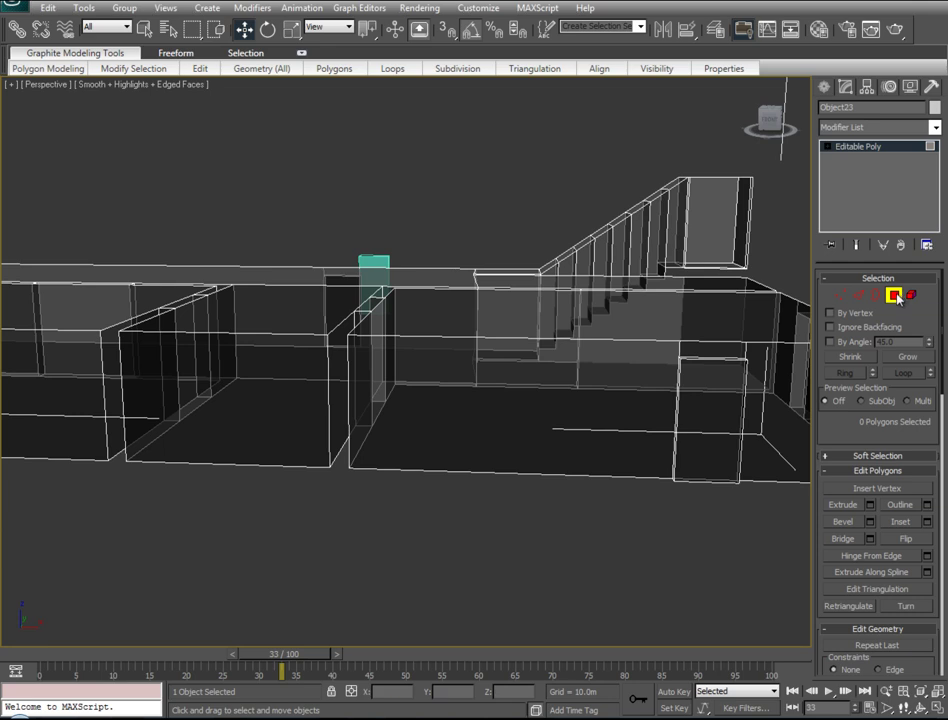
click(893, 295)
alt+middle_drag(545, 420, 501, 440)
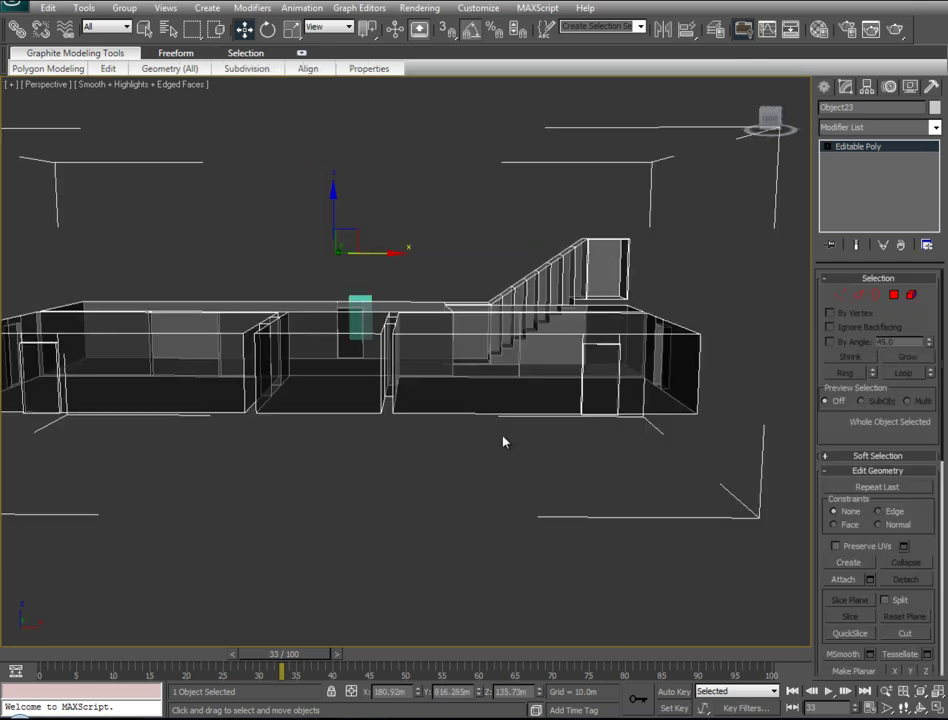
Select all faces of the storey and Shift-lift a copy of them upward
click(895, 296)
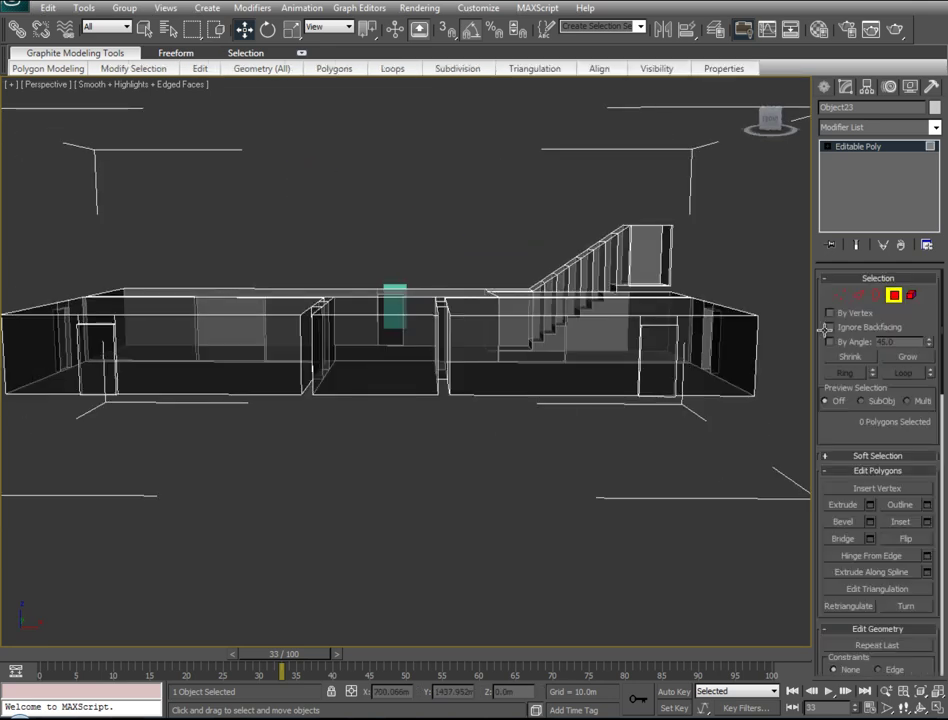
alt+middle_drag(497, 417, 505, 405)
mouse_move(793, 198)
mouse_down()
mouse_move(195, 508)
mouse_move(36, 482)
mouse_move(30, 499)
mouse_up()
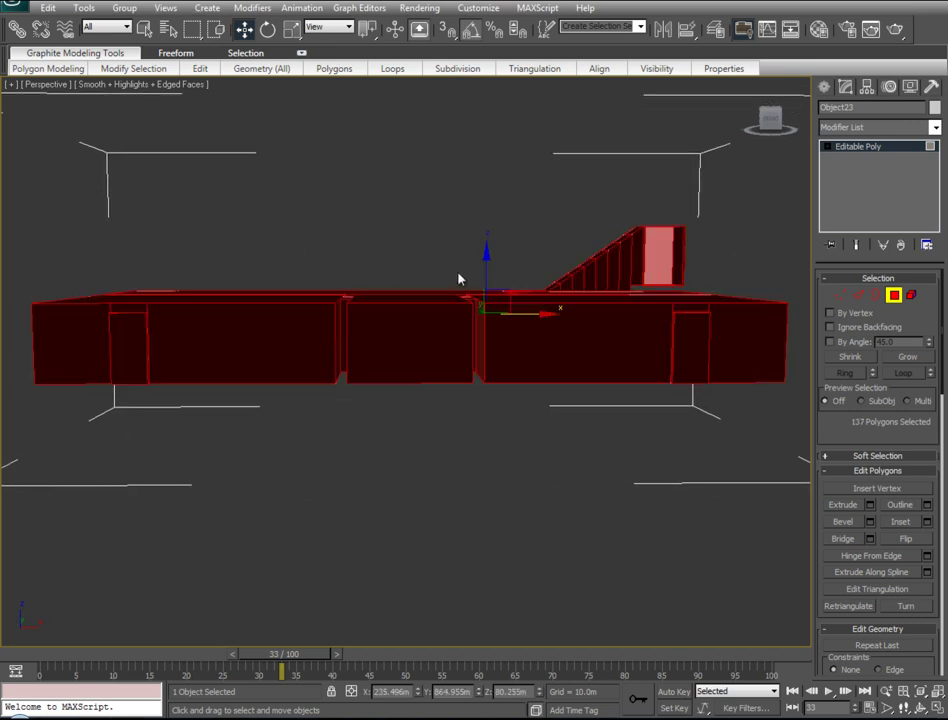
drag(486, 271, 475, 207)
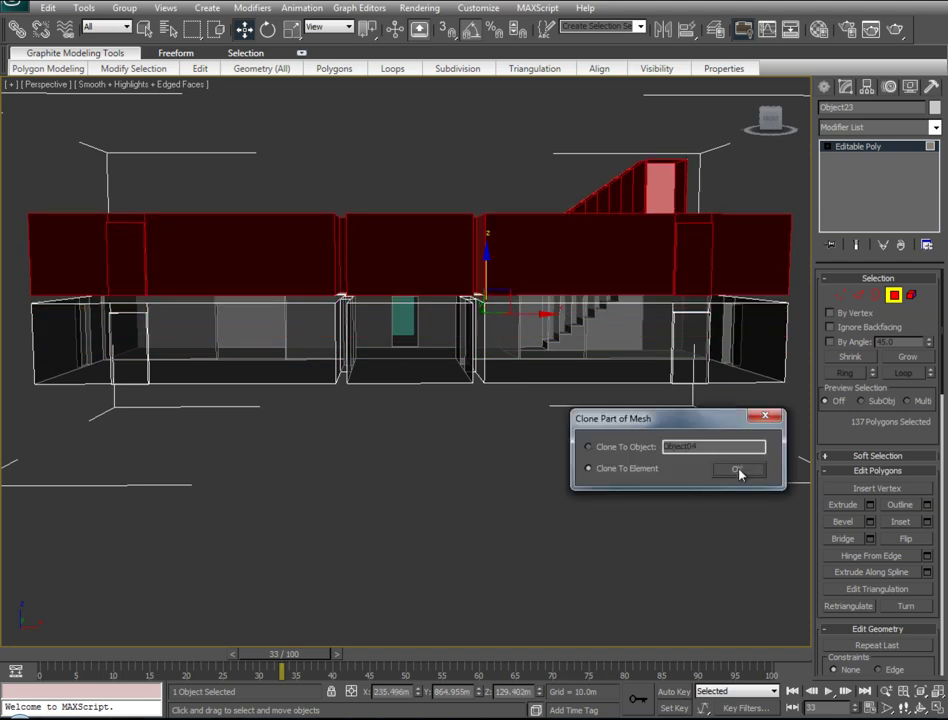
click(738, 470)
Nudge the copied storey up slightly, checking it against the stair housing
scroll(613, 335, up, 5)
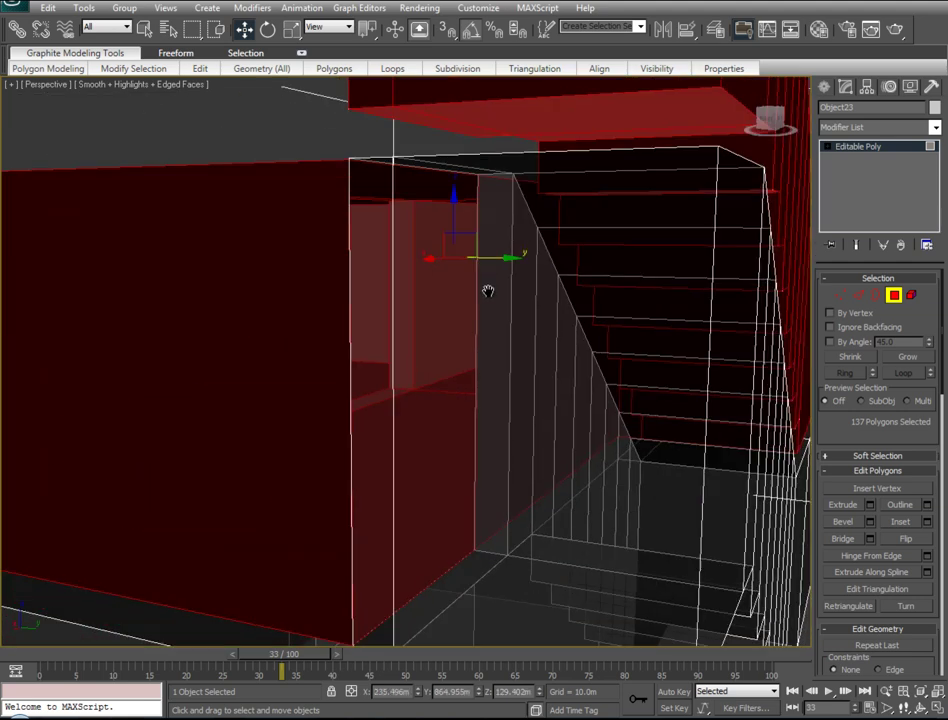
middle_drag(489, 290, 501, 320)
drag(469, 248, 469, 249)
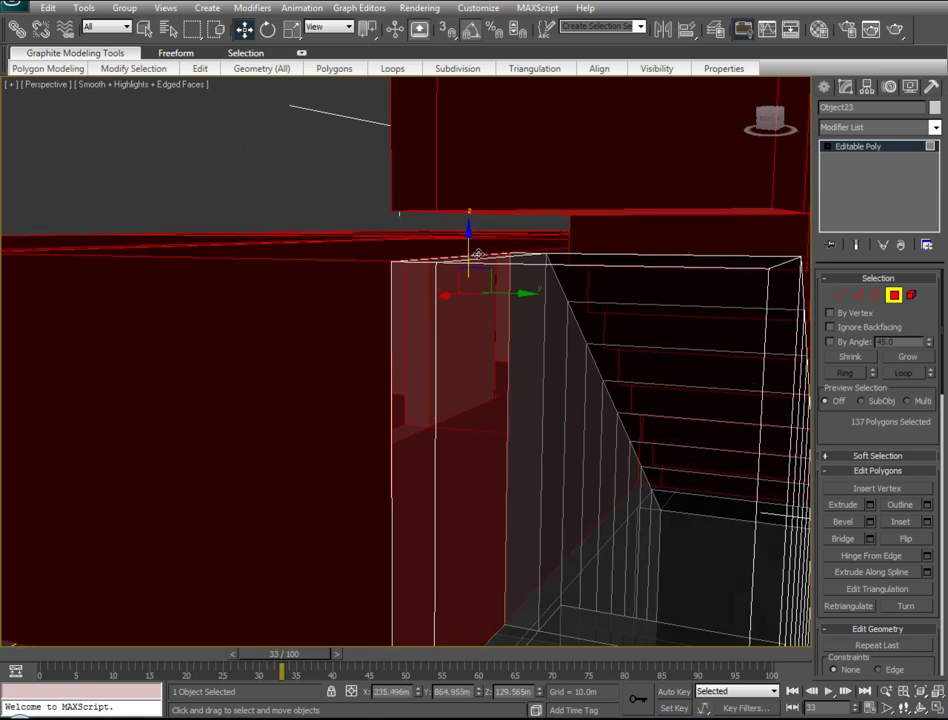
scroll(494, 280, up, 3)
key(shift+z)
drag(468, 235, 468, 234)
Orbit to a frontal view and deselect the polygons
scroll(375, 408, down, 5)
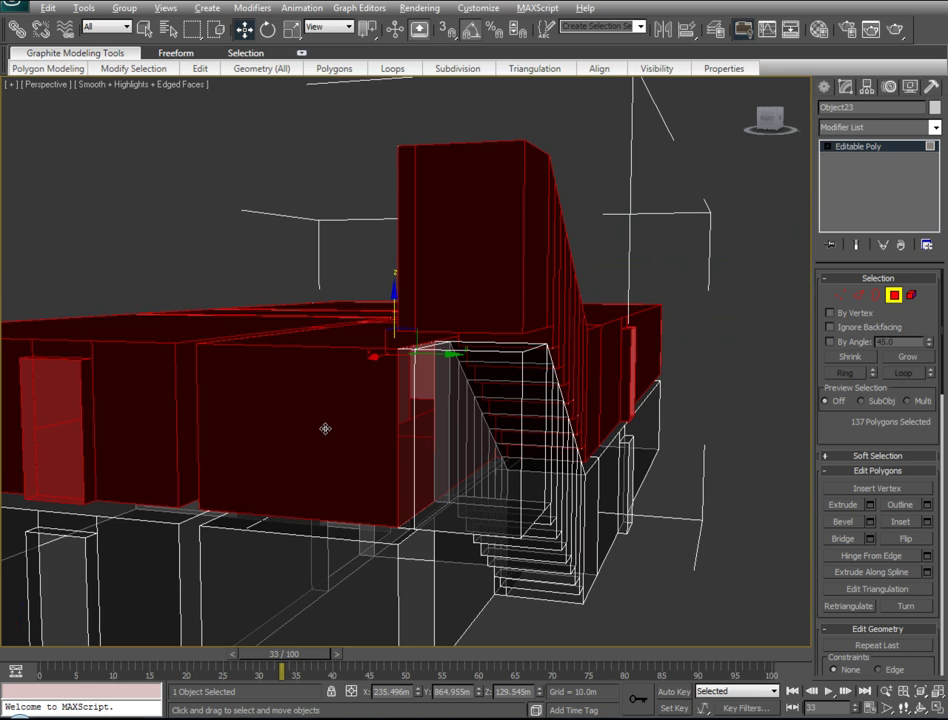
alt+middle_drag(325, 428, 374, 407)
scroll(424, 428, down, 5)
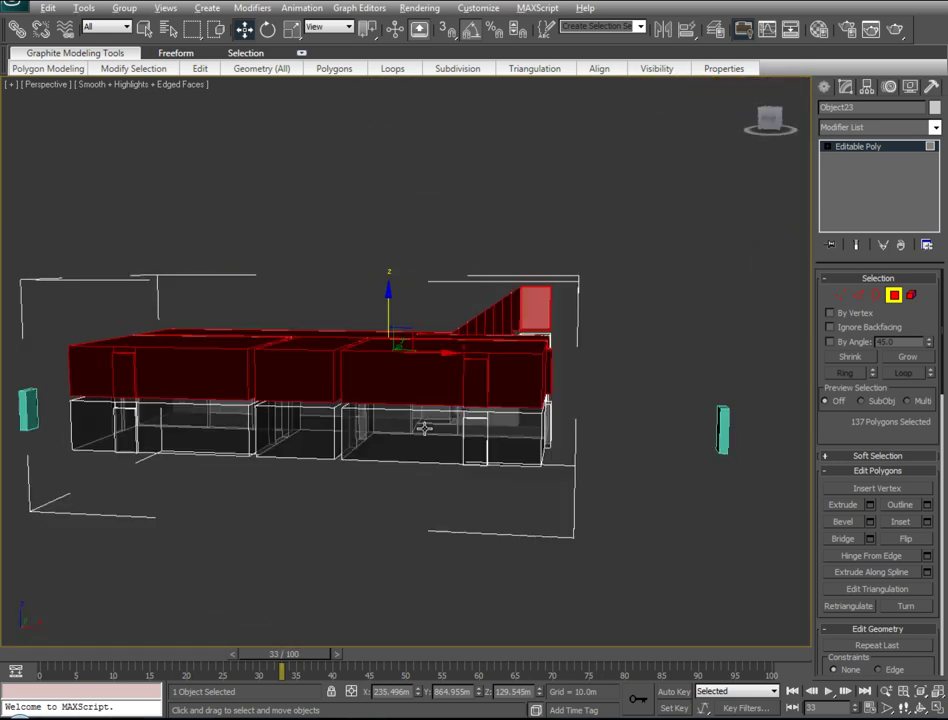
alt+middle_drag(424, 428, 654, 375)
click(694, 258)
Use Unhide All in Edit Geometry to show the slab, roof frame and door again
scroll(880, 400, down, 4)
scroll(907, 400, down, 2)
scroll(905, 390, down, 5)
scroll(904, 370, up, 1)
click(904, 360)
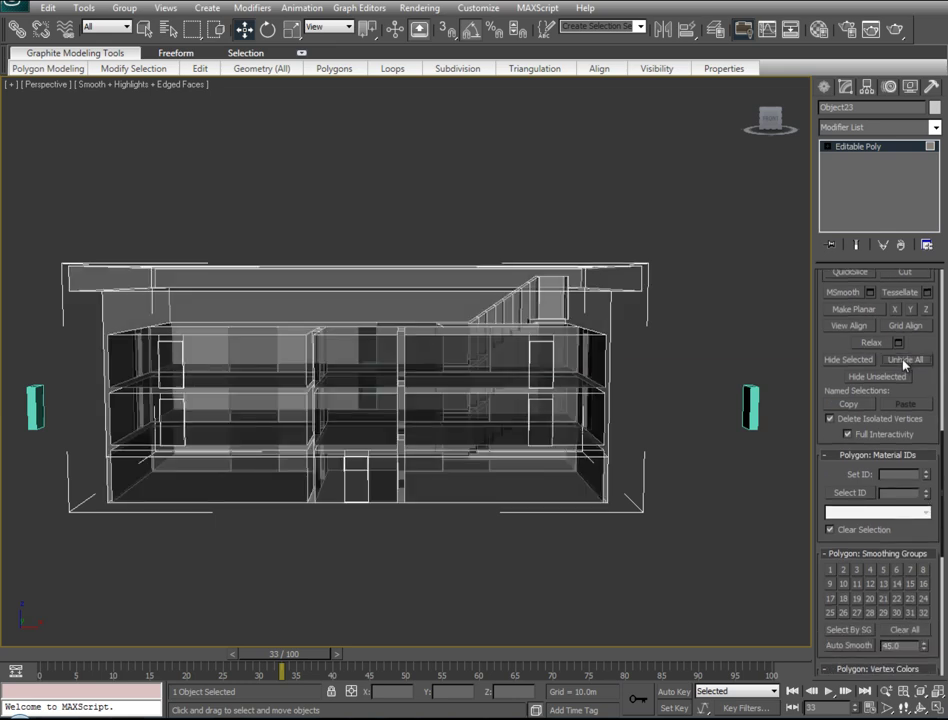
mouse_move(542, 531)
alt+middle_down()
mouse_move(494, 532)
mouse_move(620, 552)
mouse_move(584, 531)
mouse_move(544, 525)
alt+middle_up()
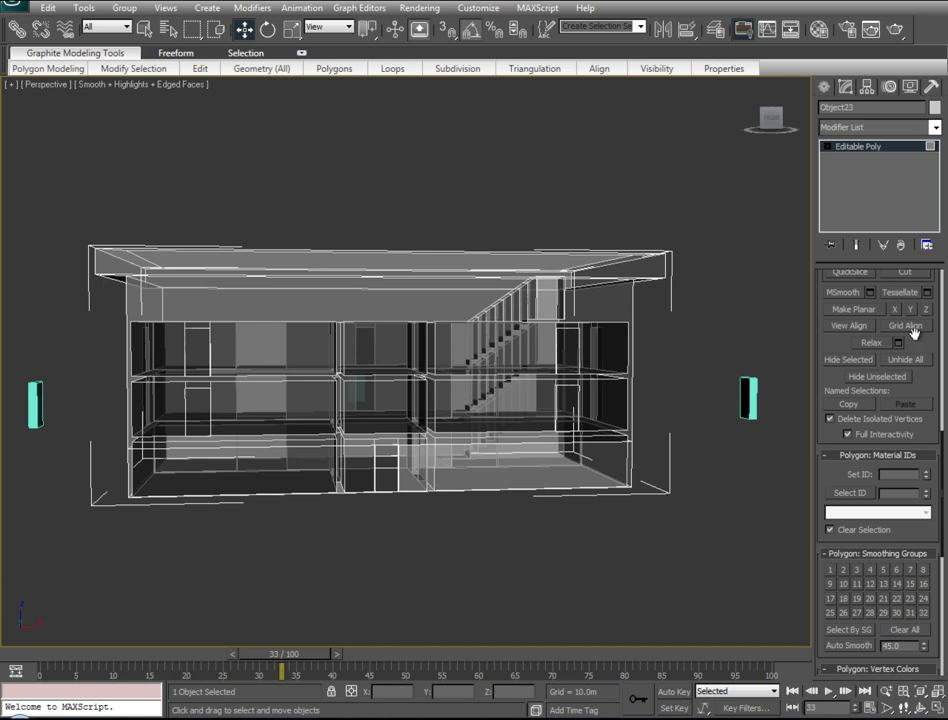
scroll(827, 478, up, 5)
scroll(852, 345, up, 3)
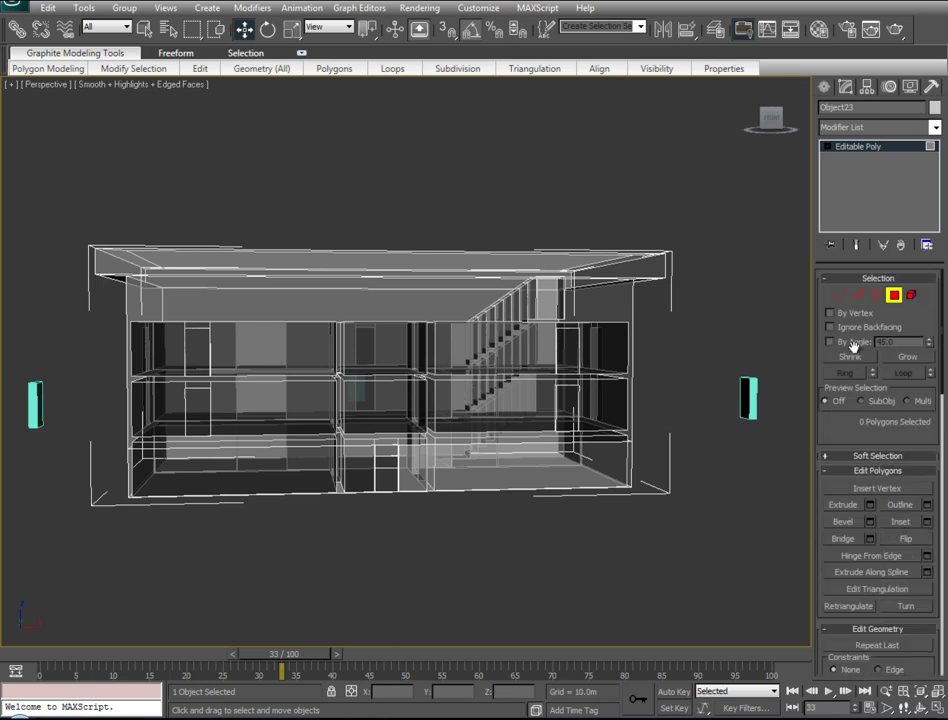
click(840, 296)
mouse_move(694, 237)
mouse_down()
mouse_move(638, 265)
mouse_move(620, 292)
mouse_up()
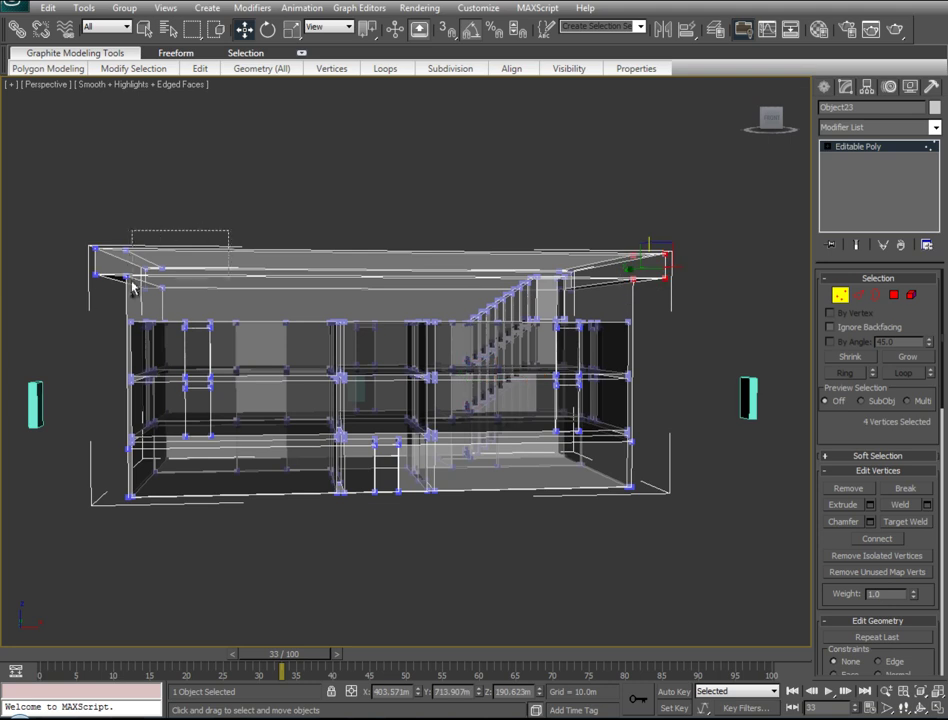
ctrl+drag(131, 286, 80, 306)
mouse_move(123, 328)
alt+middle_down()
mouse_move(186, 349)
mouse_move(332, 356)
mouse_move(493, 381)
alt+middle_up()
scroll(383, 343, up, 4)
mouse_move(383, 343)
alt+middle_down()
mouse_move(350, 327)
mouse_move(322, 285)
alt+middle_up()
ctrl+drag(395, 288, 436, 296)
mouse_move(383, 334)
alt+middle_down()
mouse_move(389, 355)
mouse_move(452, 347)
alt+middle_up()
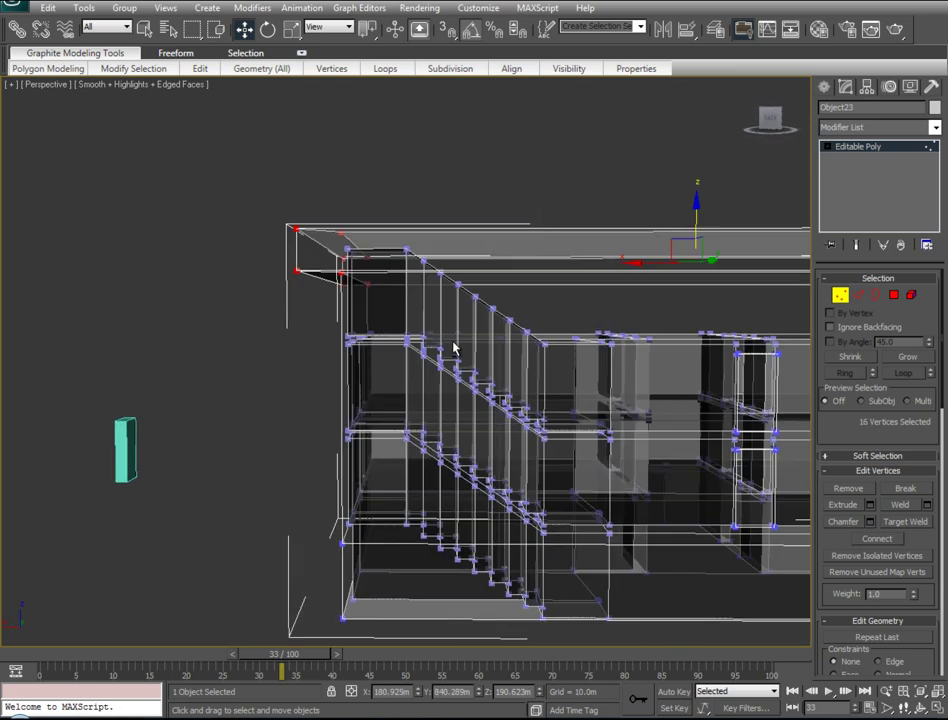
key(f)
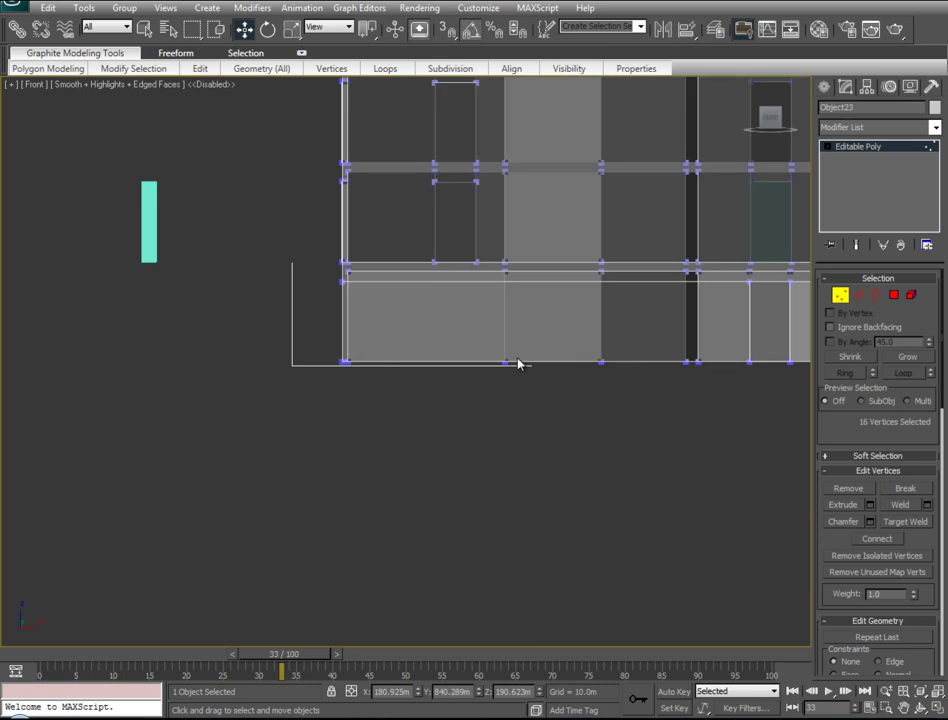
middle_drag(583, 300, 381, 459)
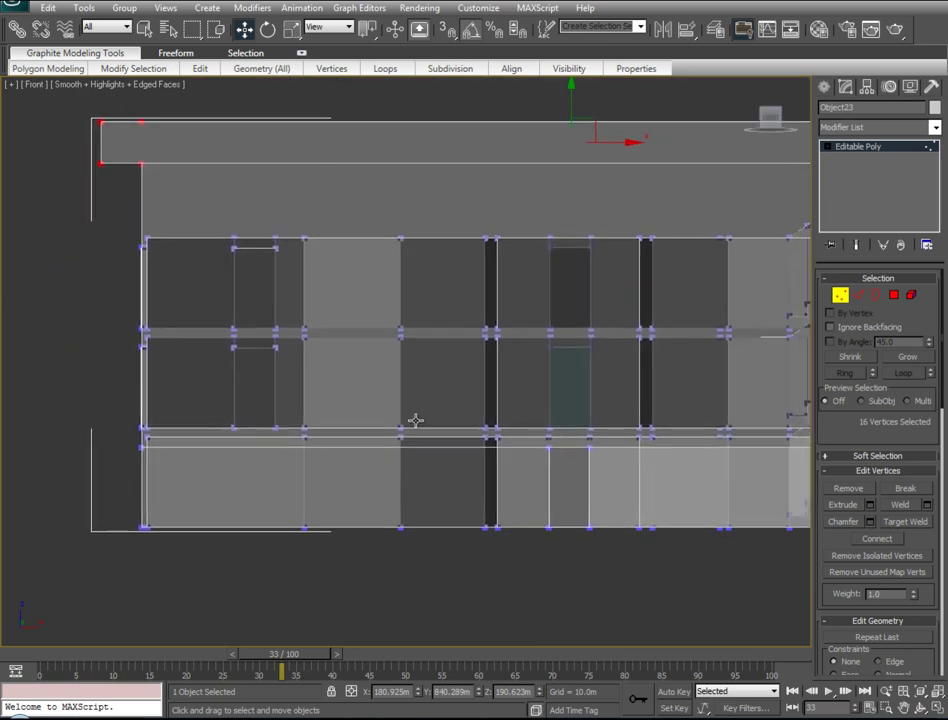
mouse_move(570, 103)
middle_down()
mouse_move(571, 95)
mouse_move(578, 159)
middle_up()
key(p)
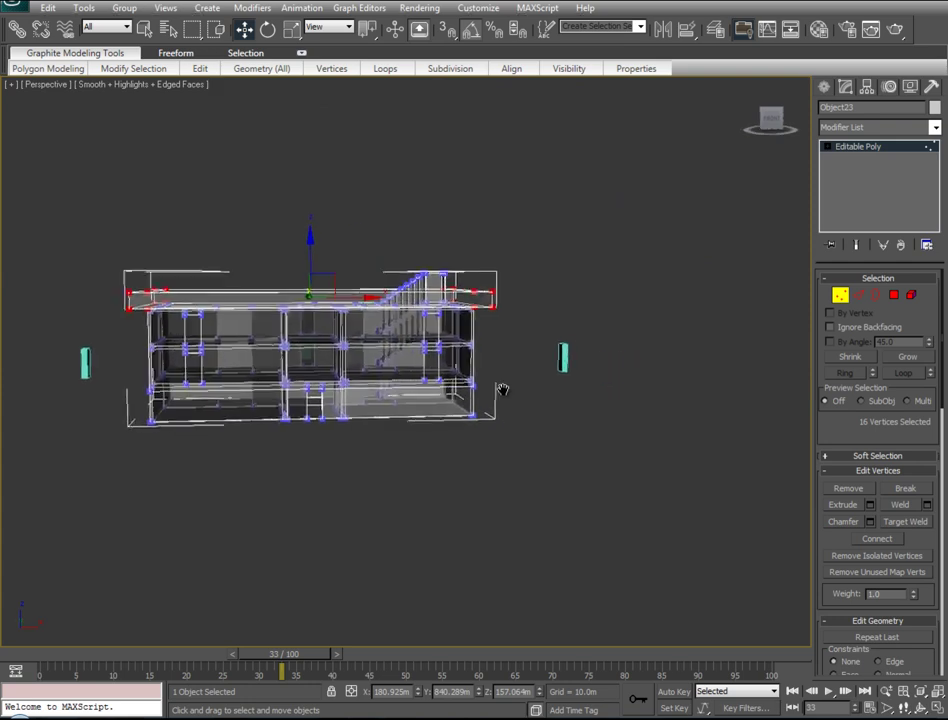
click(840, 295)
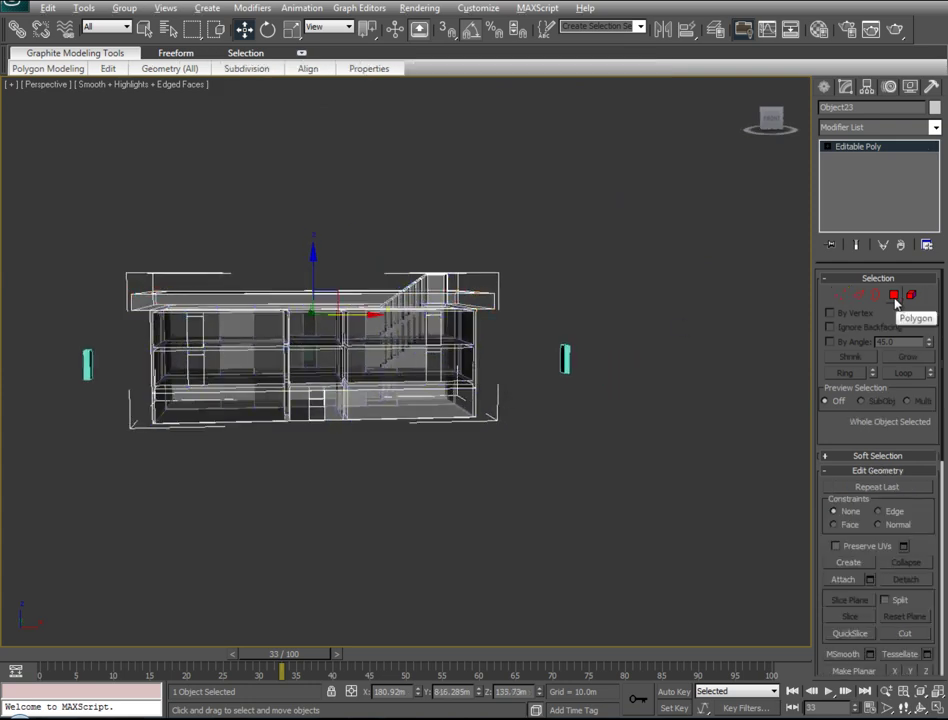
Switch to opaque shading and Polygon mode, viewing the roof and stairs
key(alt+x)
click(893, 295)
mouse_move(294, 387)
alt+middle_down()
mouse_move(482, 463)
mouse_move(258, 401)
alt+middle_up()
alt+middle_drag(484, 319, 552, 360)
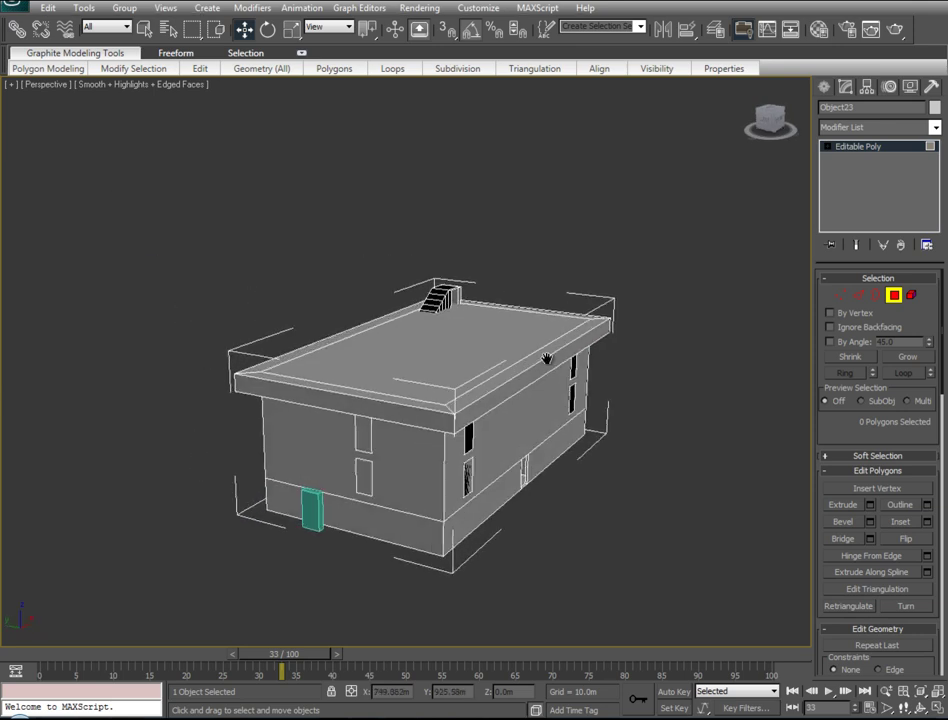
scroll(497, 388, up, 5)
mouse_move(371, 395)
alt+middle_down()
mouse_move(466, 377)
mouse_move(417, 362)
mouse_move(450, 388)
alt+middle_up()
mouse_move(579, 392)
alt+middle_down()
mouse_move(554, 406)
mouse_move(466, 402)
mouse_move(719, 443)
mouse_move(605, 411)
alt+middle_up()
Zoom in around the doorway, then select the large flat roof face
scroll(605, 412, up, 3)
scroll(609, 412, up, 2)
scroll(609, 412, up, 4)
scroll(669, 366, up, 2)
middle_drag(20, 120, 50, 115)
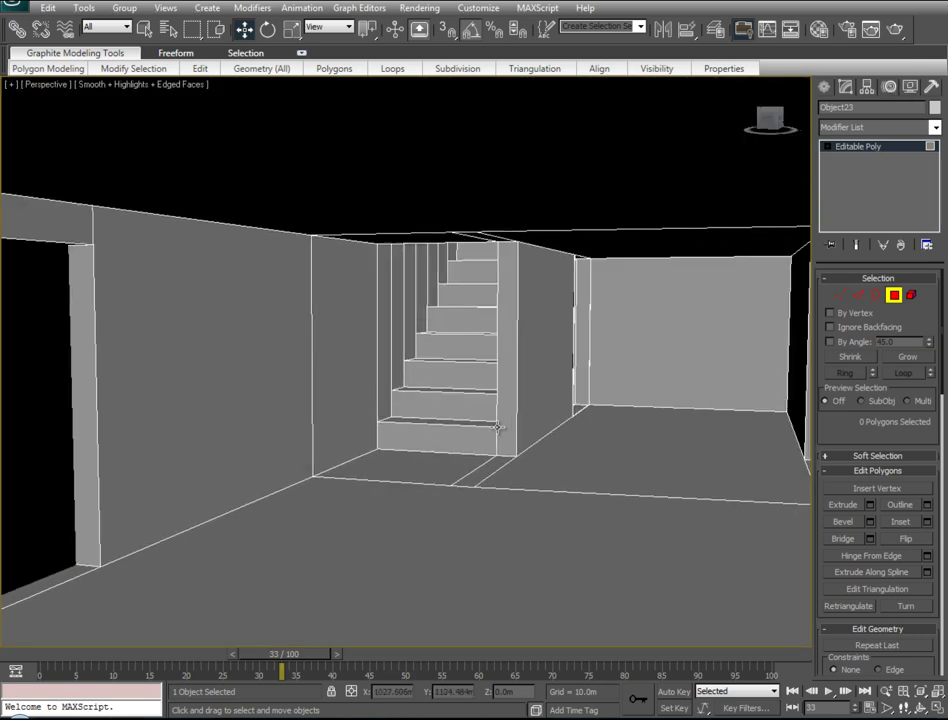
mouse_move(571, 238)
middle_down()
mouse_move(408, 653)
mouse_move(297, 488)
middle_up()
scroll(501, 471, down, 2)
scroll(501, 471, down, 3)
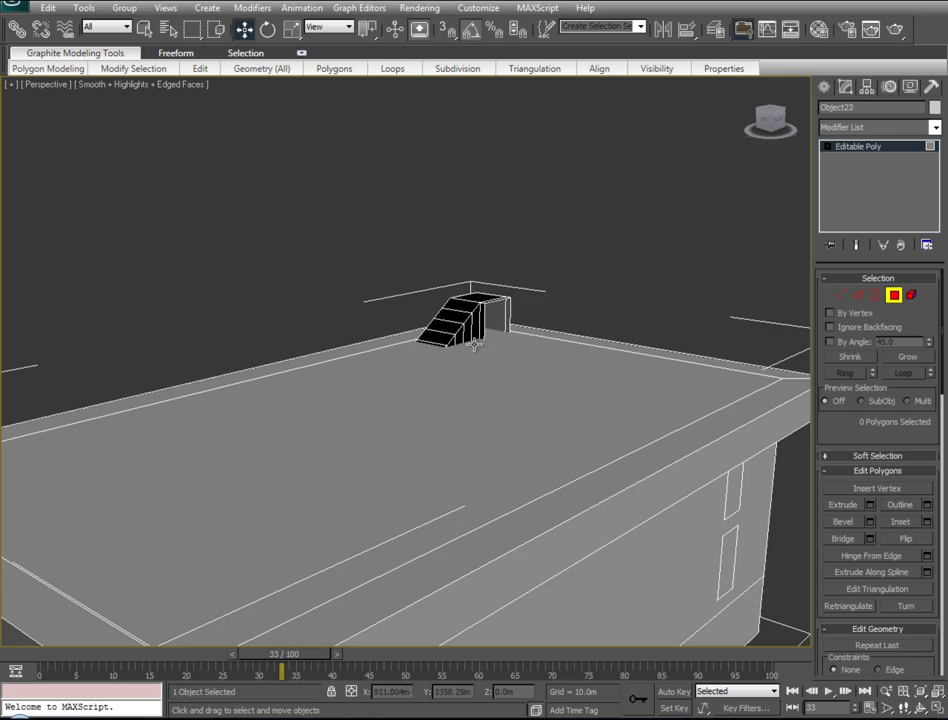
click(620, 414)
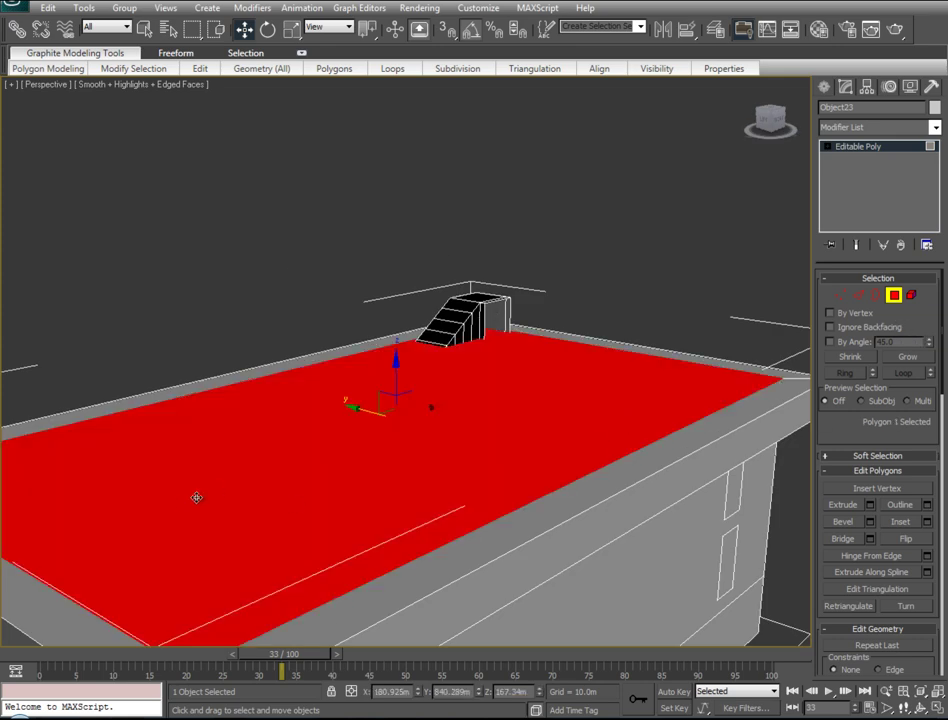
Extrude the roof face and move it down in Front view from about 167.3 m to 147.8 m
mouse_move(178, 505)
alt+middle_down()
mouse_move(567, 389)
mouse_move(294, 457)
mouse_move(281, 478)
mouse_move(474, 472)
mouse_move(290, 472)
alt+middle_up()
click(869, 505)
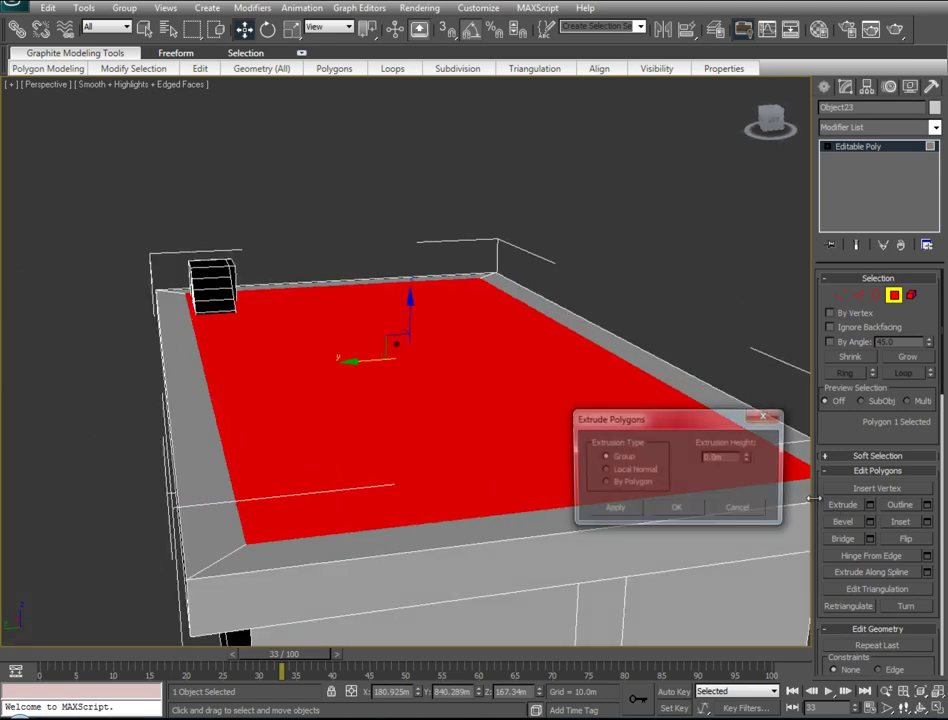
click(686, 507)
key(f)
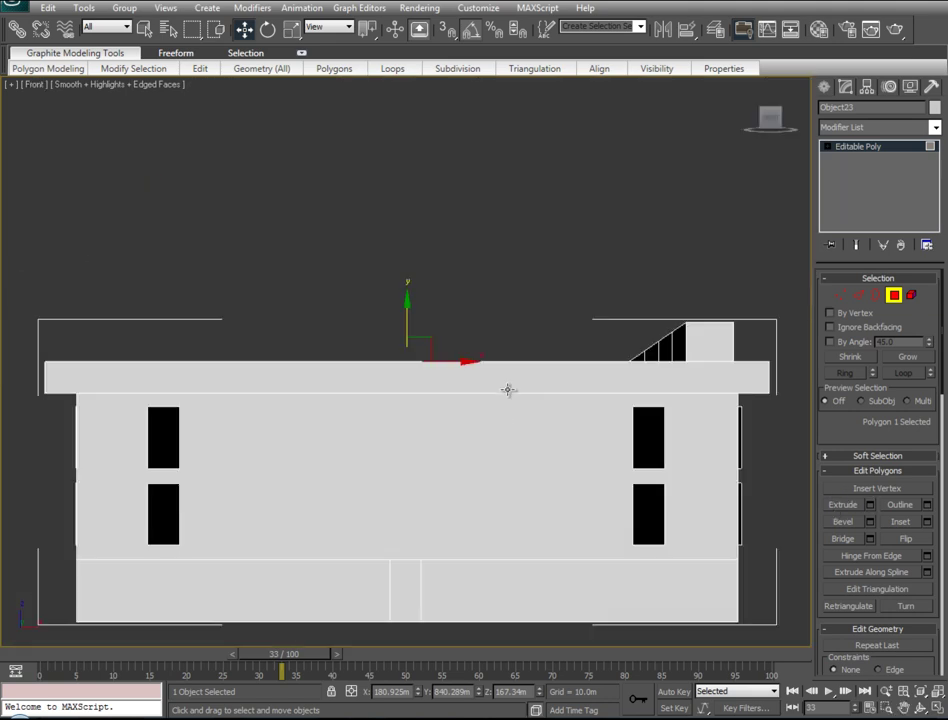
key(alt+x)
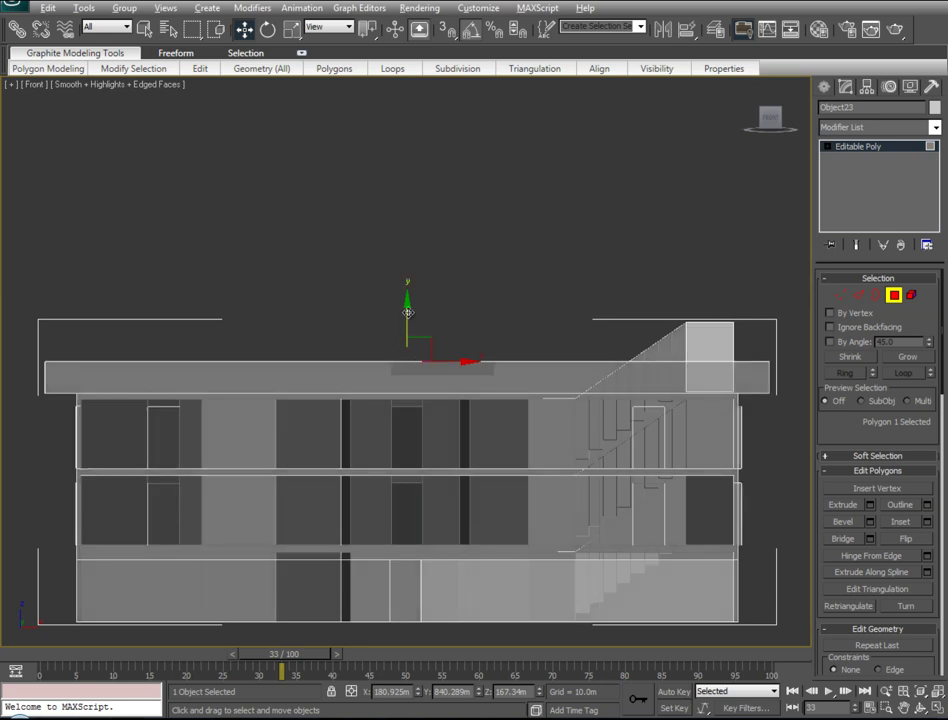
drag(406, 317, 406, 343)
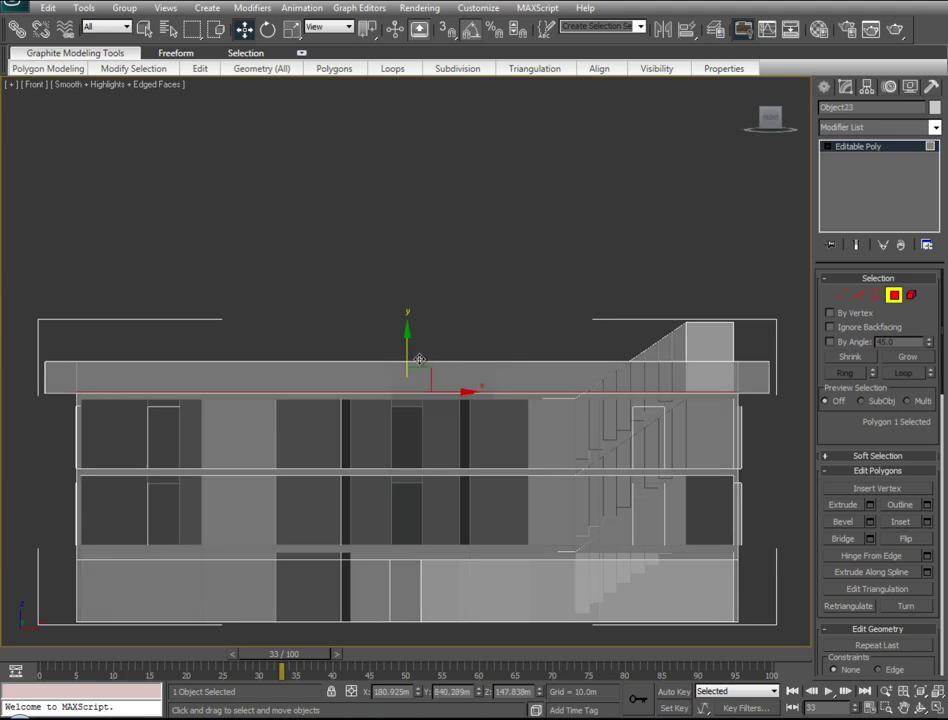
key(t)
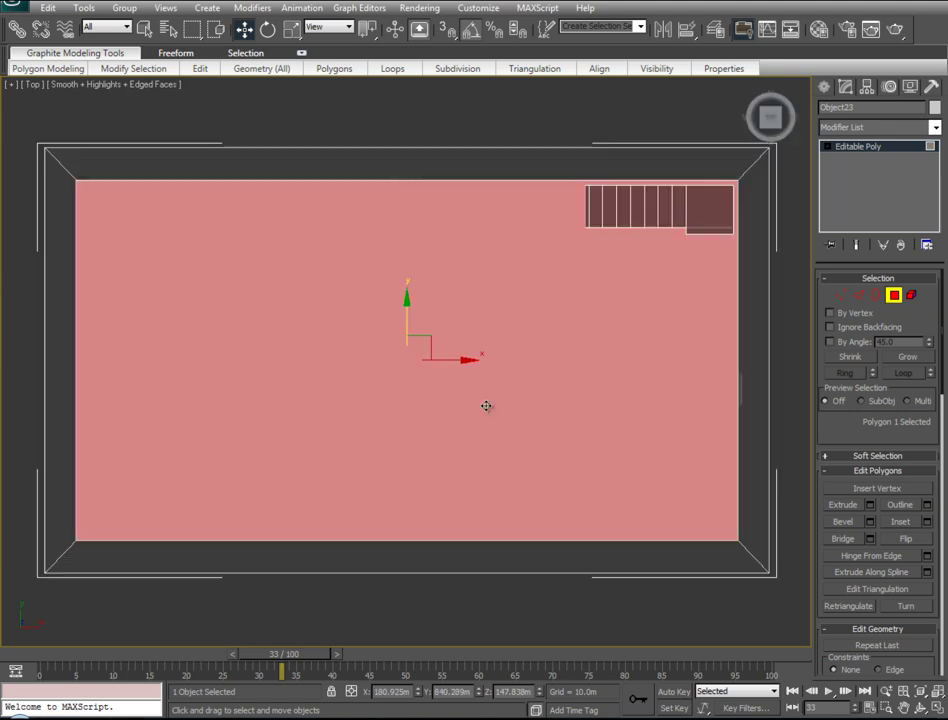
In Edge mode, select two roof edges and Connect them with a new edge
click(859, 296)
key(p)
mouse_move(524, 392)
alt+middle_down()
mouse_move(620, 317)
mouse_move(546, 561)
alt+middle_up()
scroll(567, 256, up, 3)
alt+middle_drag(580, 265, 586, 250)
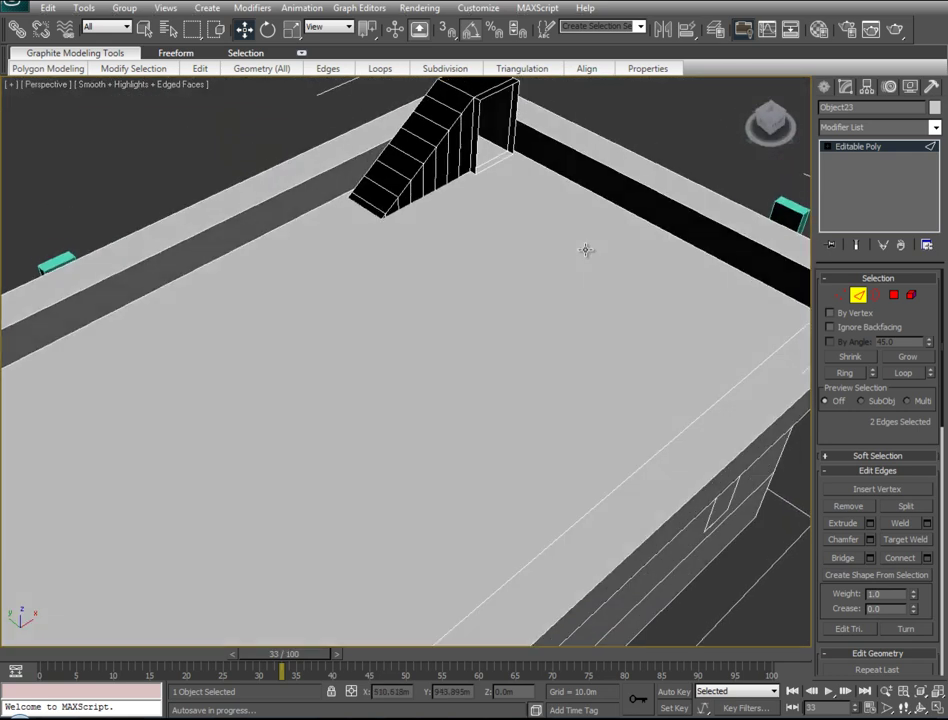
mouse_move(574, 186)
alt+middle_down()
mouse_move(565, 243)
mouse_move(423, 372)
mouse_move(434, 417)
mouse_move(299, 282)
mouse_move(302, 258)
alt+middle_up()
right_click(300, 253)
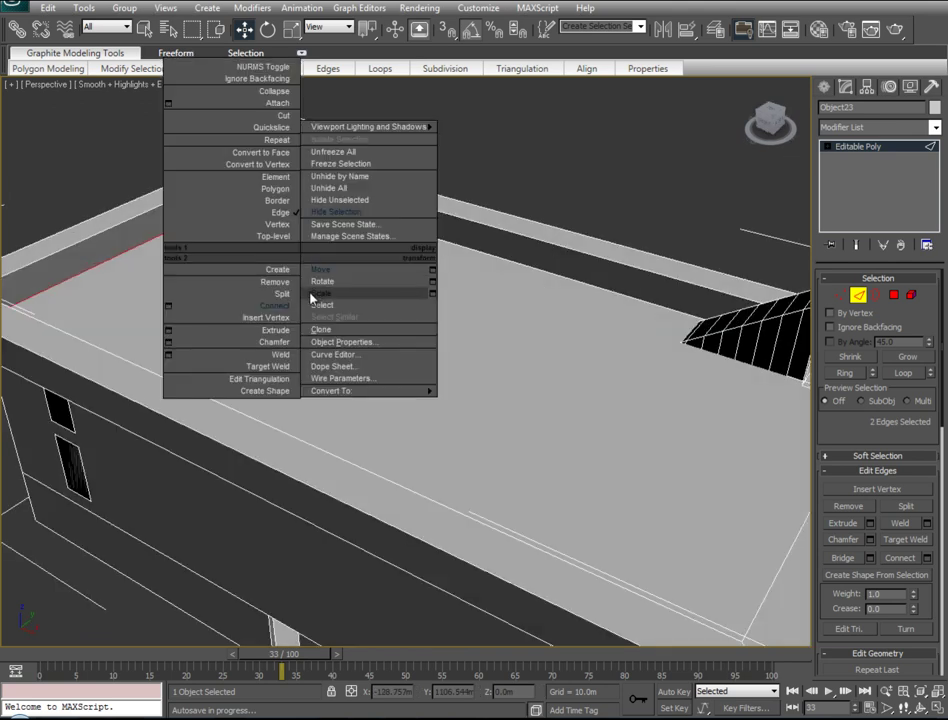
click(279, 310)
Slide the new edges across the roof to form a narrow strip at the stair block
mouse_move(341, 320)
alt+middle_down()
mouse_move(447, 339)
mouse_move(559, 331)
alt+middle_up()
mouse_move(346, 361)
mouse_down()
mouse_move(262, 370)
mouse_move(194, 398)
mouse_up()
alt+middle_drag(194, 398, 232, 303)
click(211, 287)
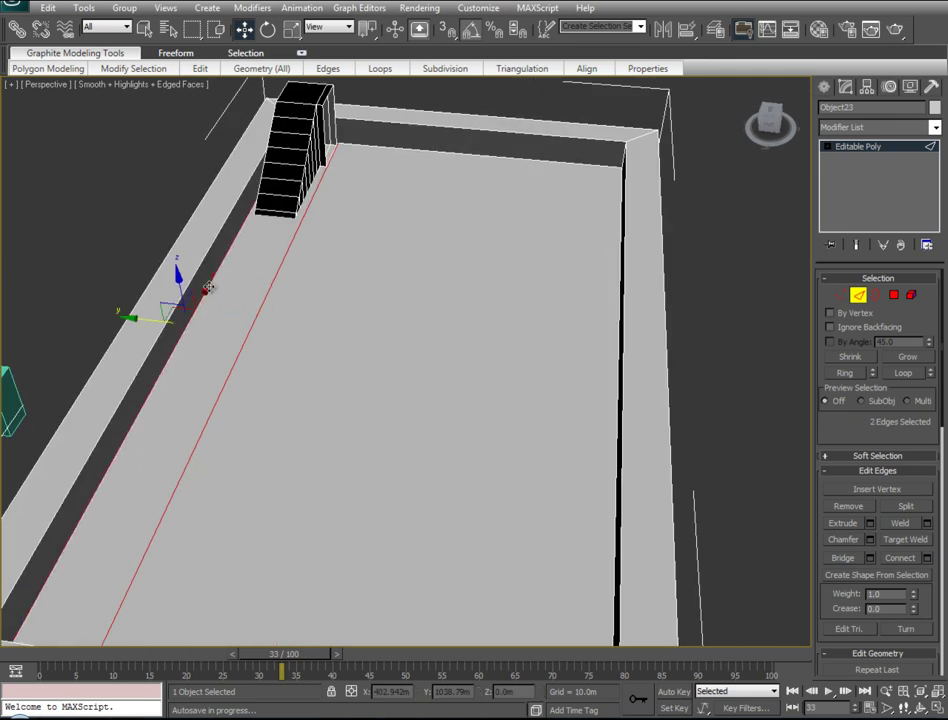
right_click(211, 288)
click(187, 333)
drag(230, 305, 274, 214)
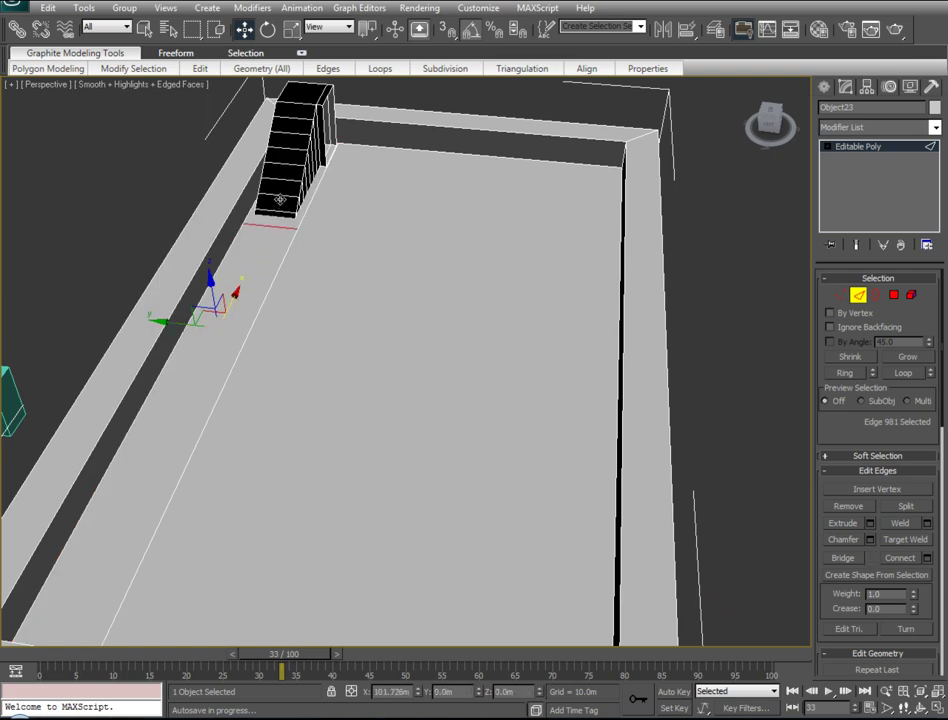
Extrude the narrow strip polygon and raise it about 50 m, its top reaching roughly 198.1 m
click(893, 295)
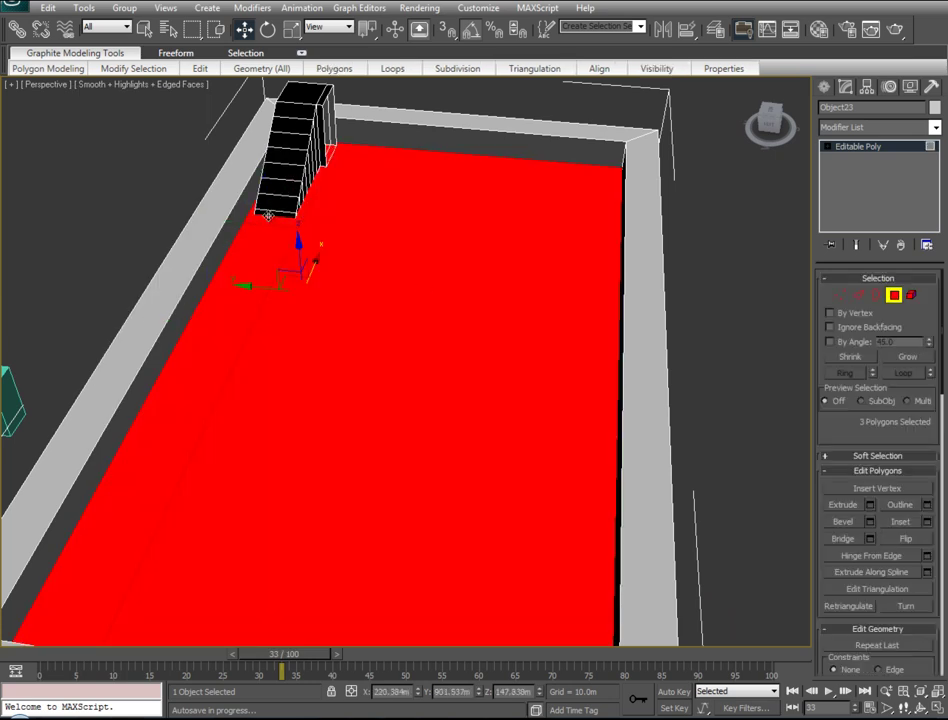
click(292, 221)
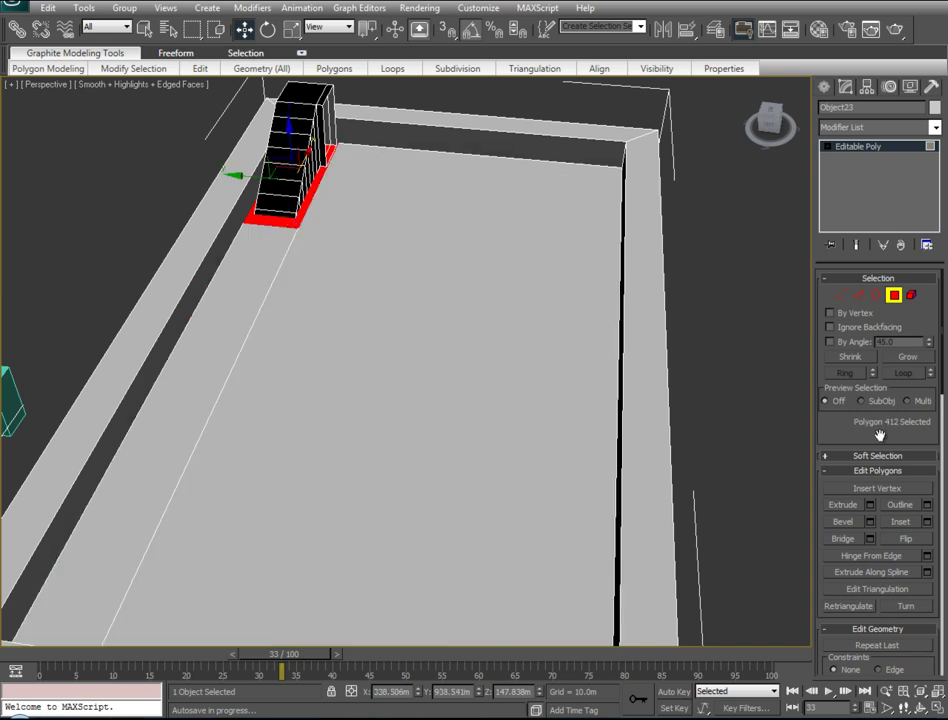
click(871, 507)
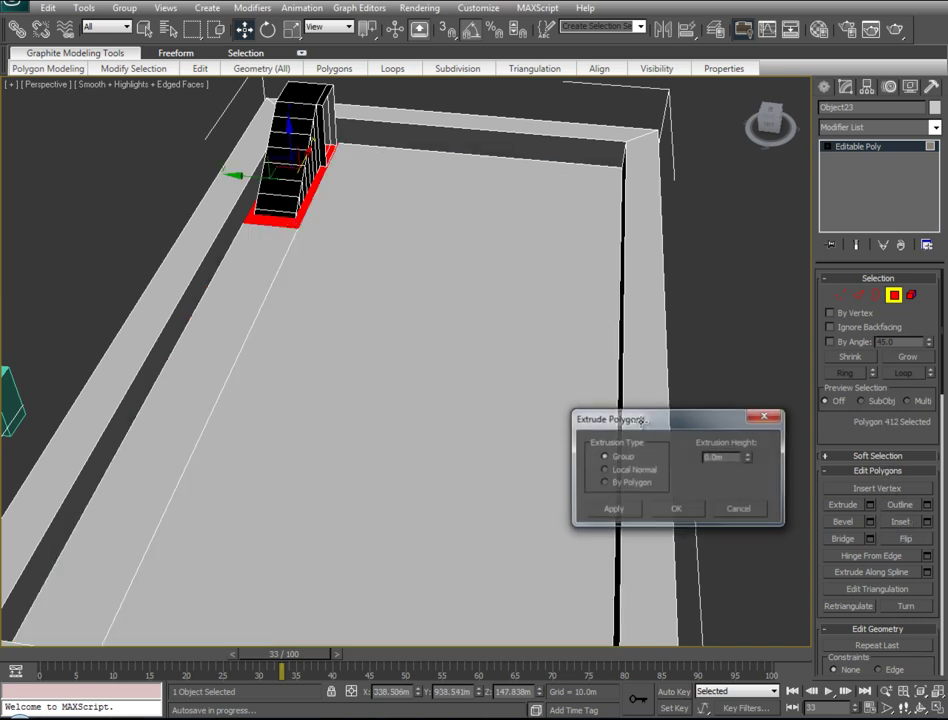
click(667, 505)
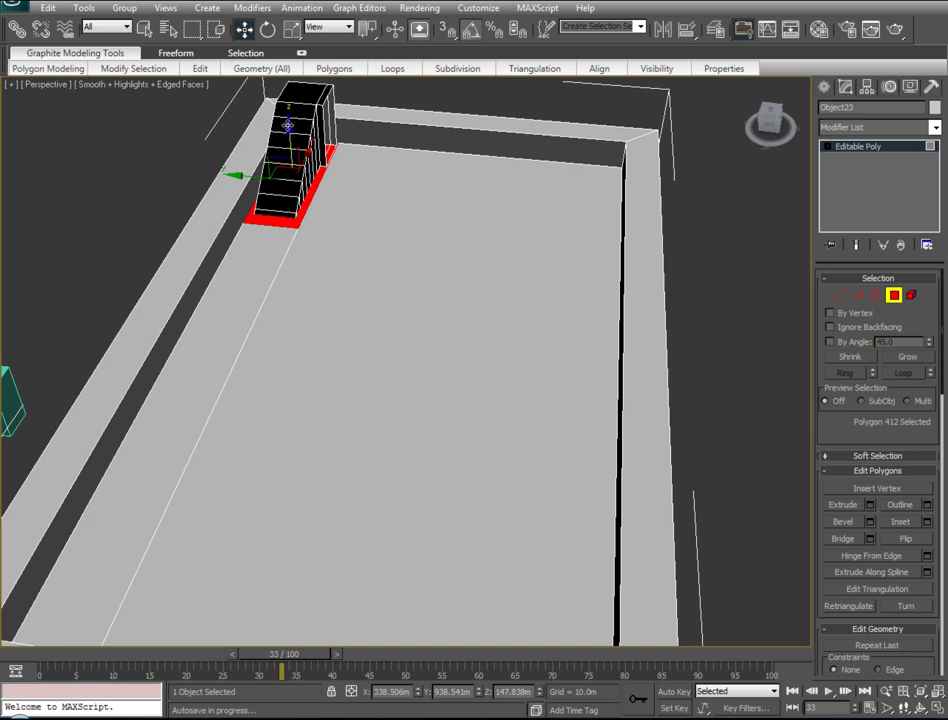
drag(288, 125, 271, 53)
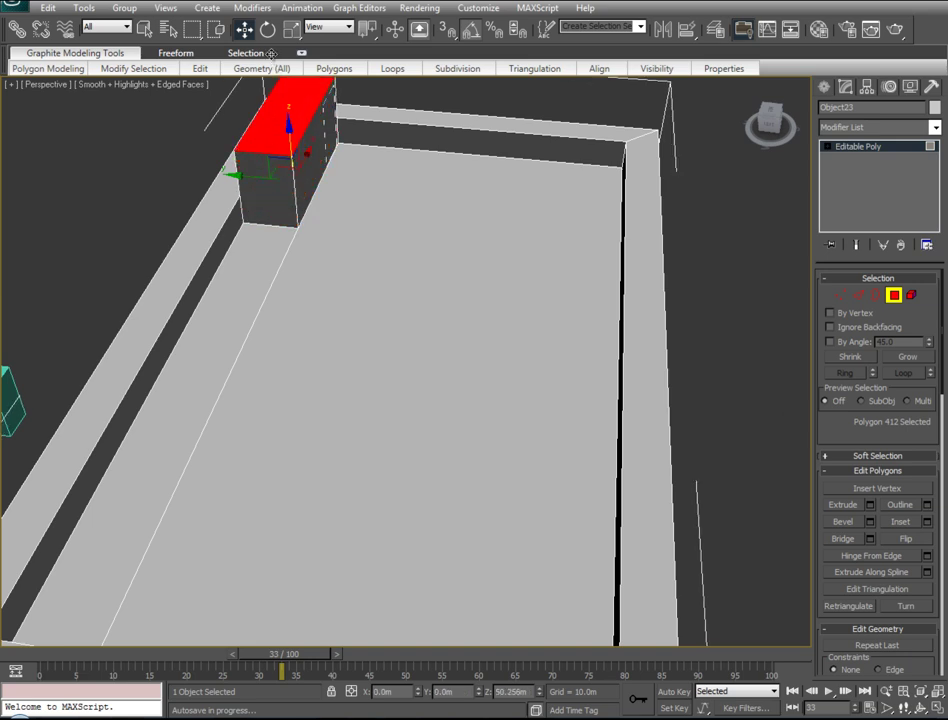
scroll(295, 222, down, 3)
alt+middle_drag(336, 328, 269, 311)
scroll(93, 296, up, 2)
mouse_move(93, 296)
middle_down()
mouse_move(157, 304)
mouse_move(345, 292)
middle_up()
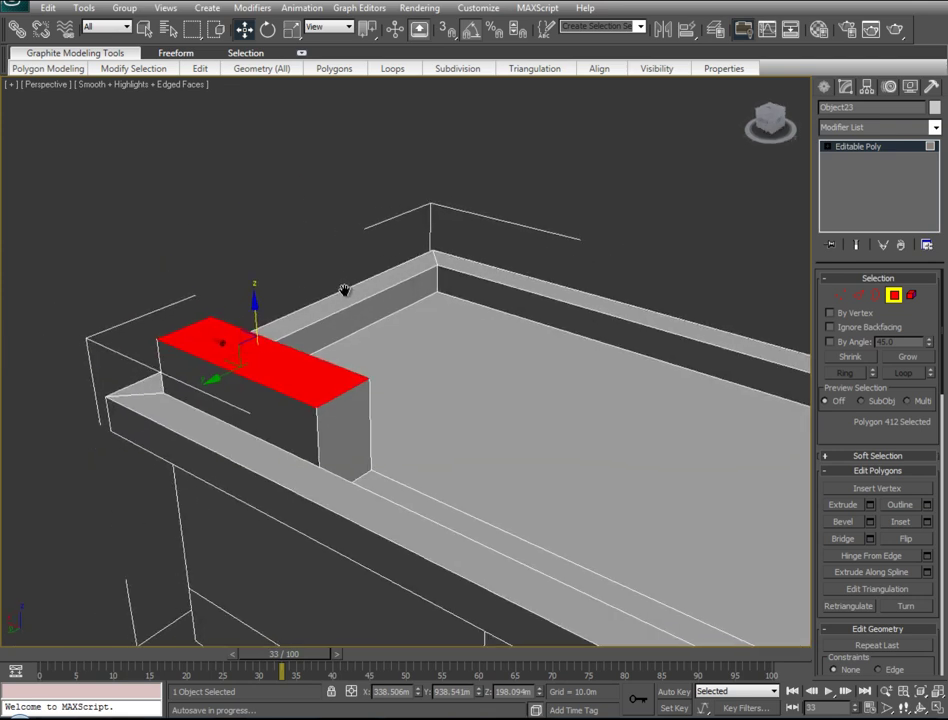
Connect the housing box's two top edges with a new edge and slide it along the top
key(alt+x)
scroll(468, 300, up, 2)
alt+middle_drag(468, 300, 273, 267)
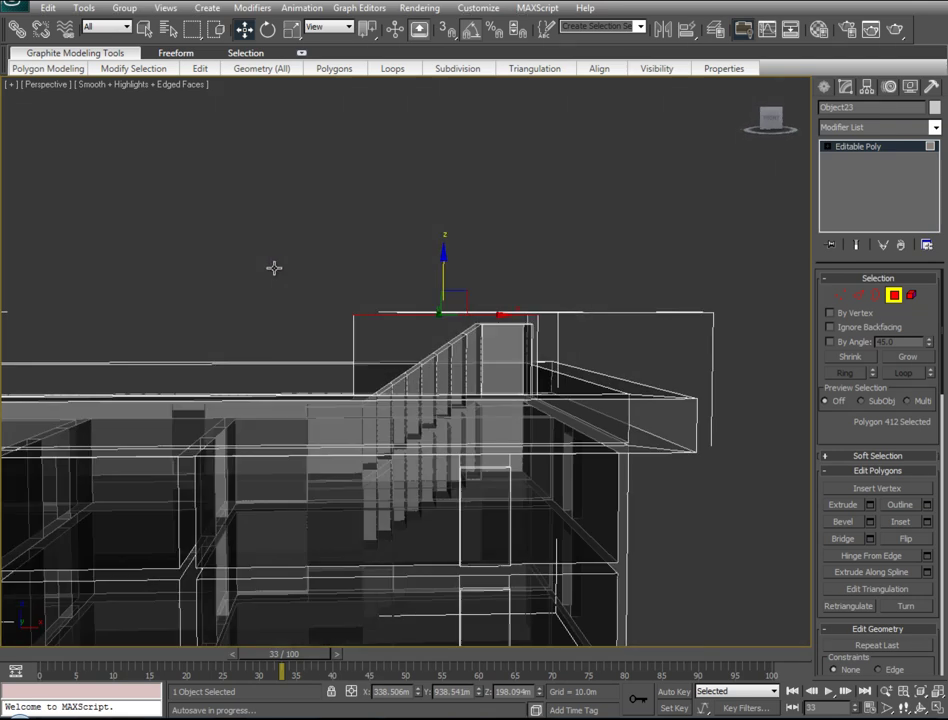
key(alt+x)
scroll(264, 294, up, 2)
click(859, 297)
click(472, 294)
ctrl+click(474, 282)
right_click(472, 295)
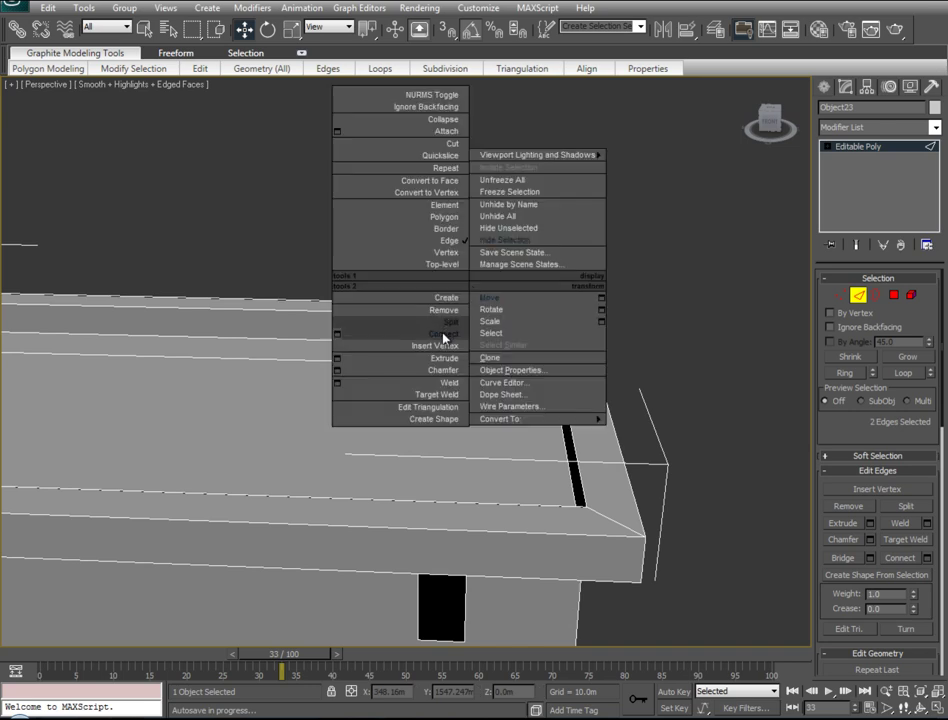
click(451, 322)
drag(505, 276, 576, 275)
key(alt+x)
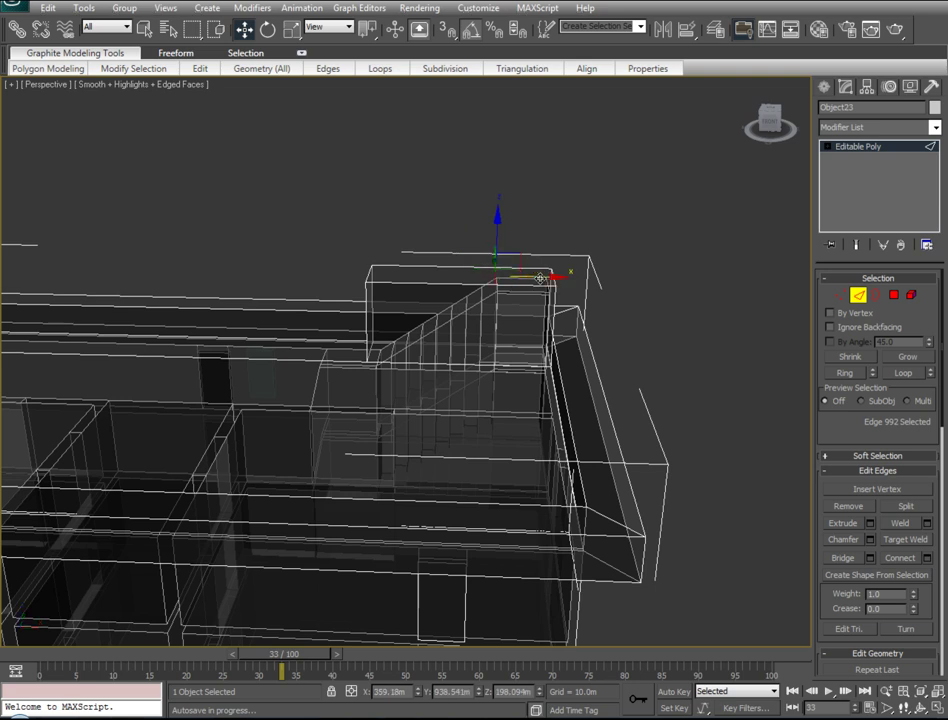
key(alt+x)
Lower the two top vertices at the low end so the housing top slopes down
ctrl+click(841, 297)
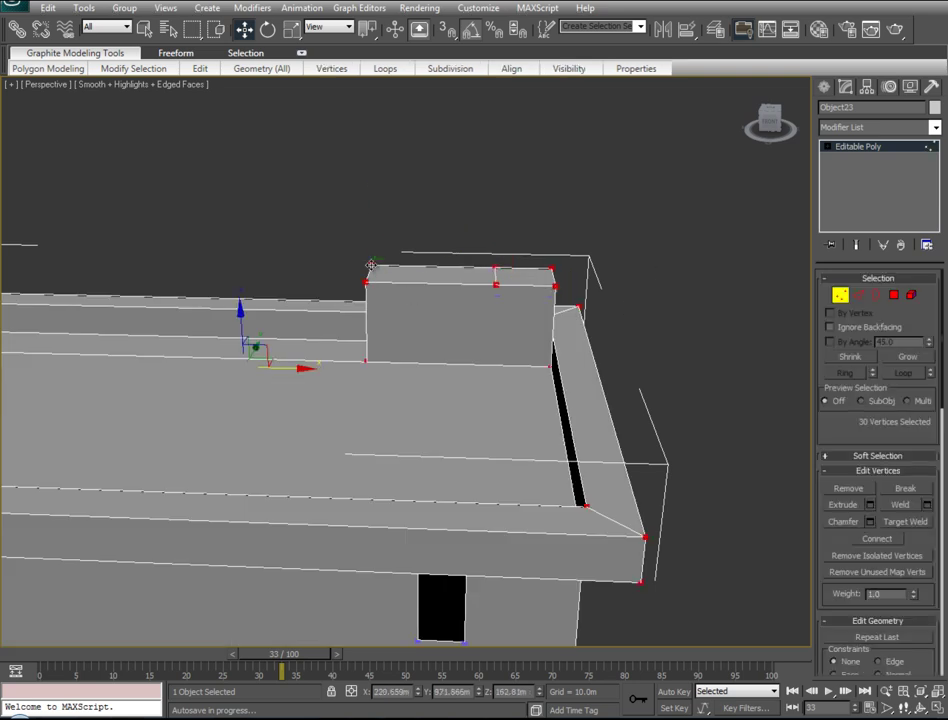
click(371, 265)
drag(368, 221, 367, 276)
key(alt+x)
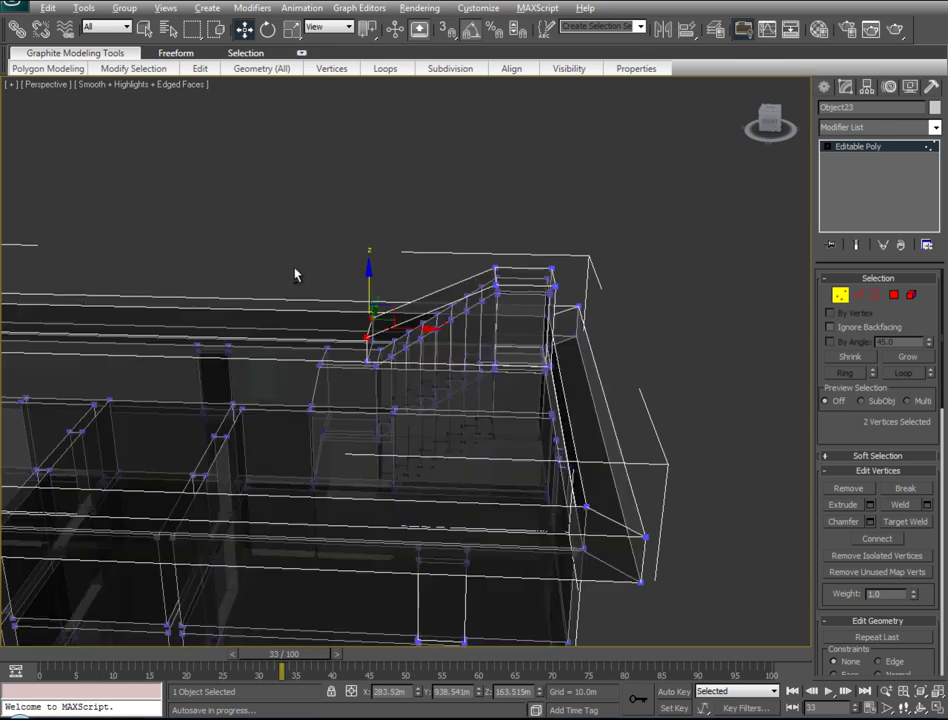
alt+middle_drag(294, 274, 300, 250)
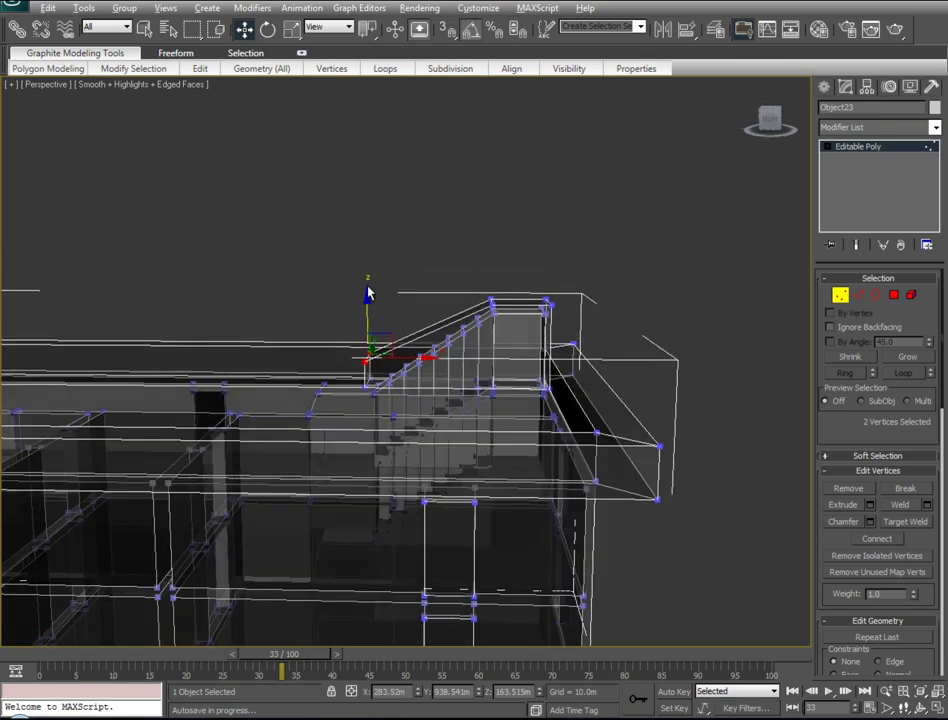
key(alt+x)
drag(369, 309, 368, 320)
click(402, 286)
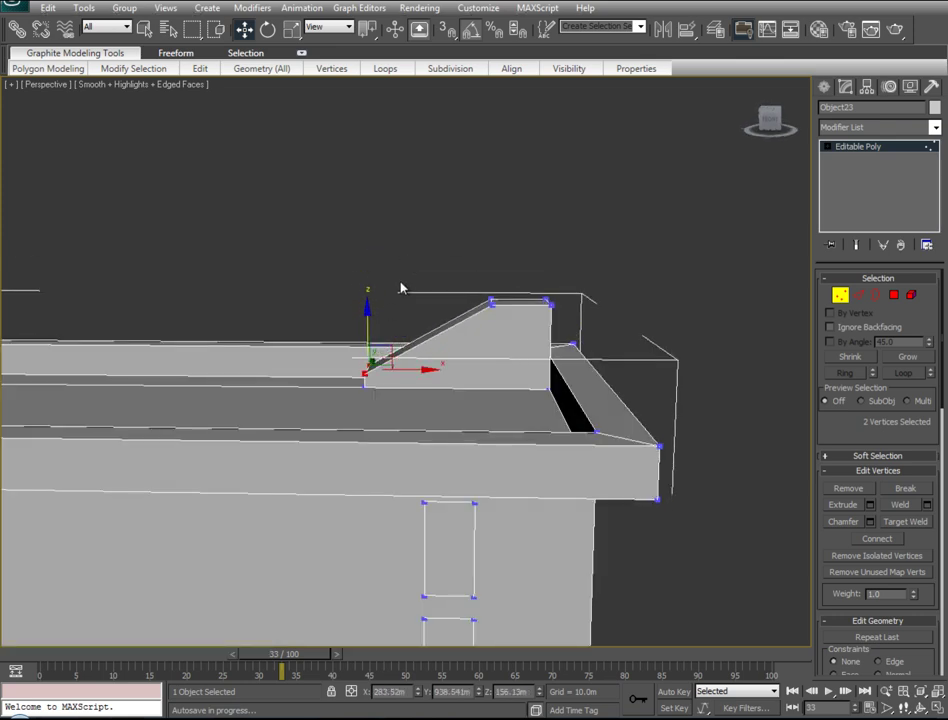
alt+middle_drag(449, 324, 465, 340)
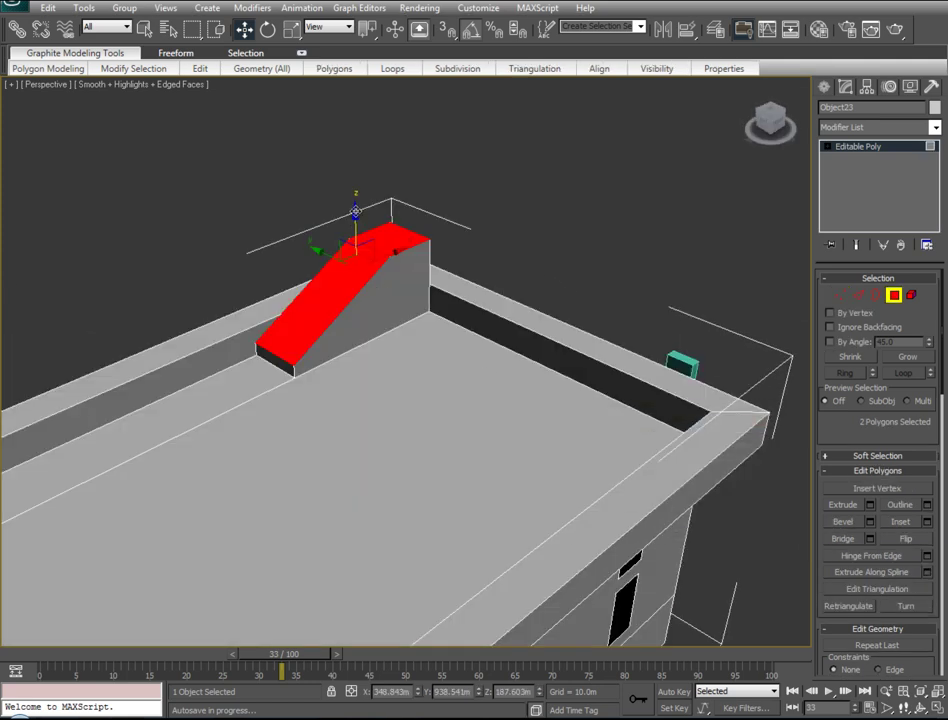
alt+middle_drag(480, 322, 473, 330)
Extrude the ramp's low and tall end faces and push the end face out to lengthen the overhang
click(275, 352)
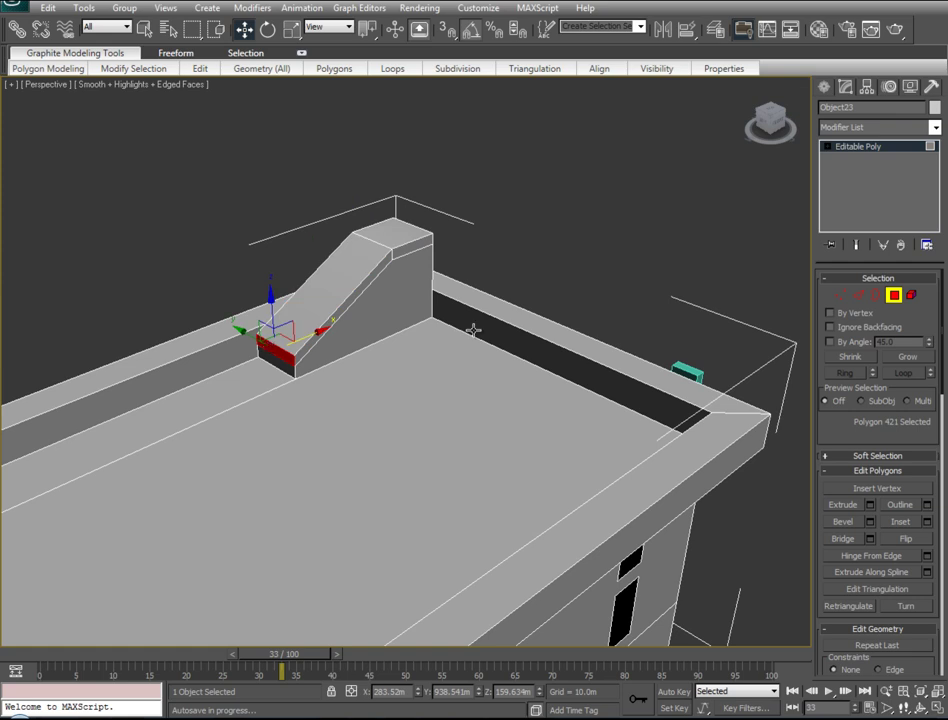
alt+middle_drag(762, 362, 569, 368)
ctrl+click(619, 314)
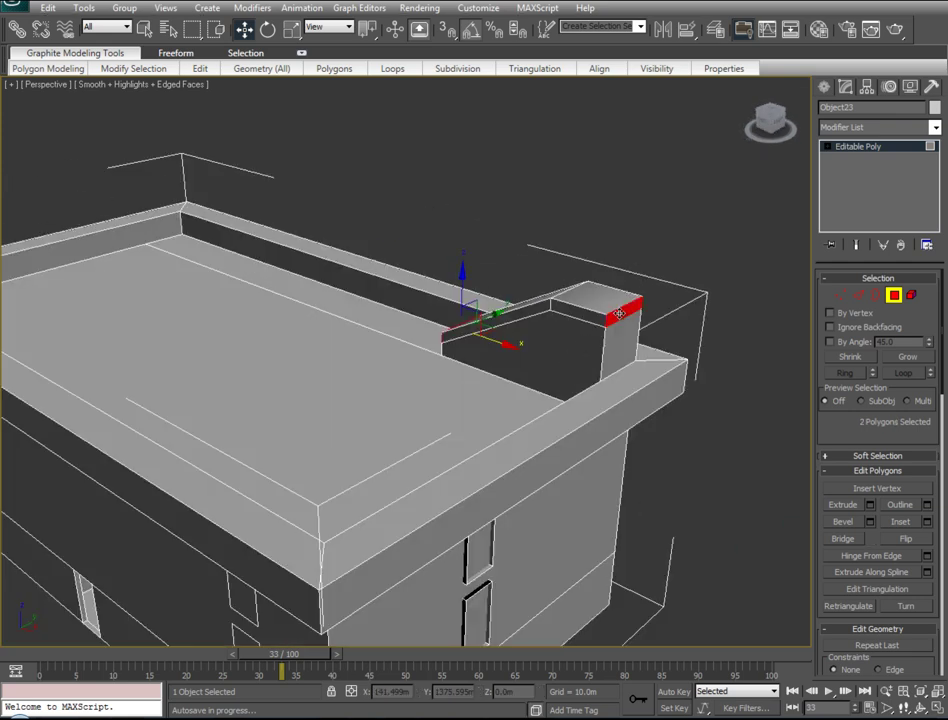
click(870, 507)
click(680, 508)
click(716, 254)
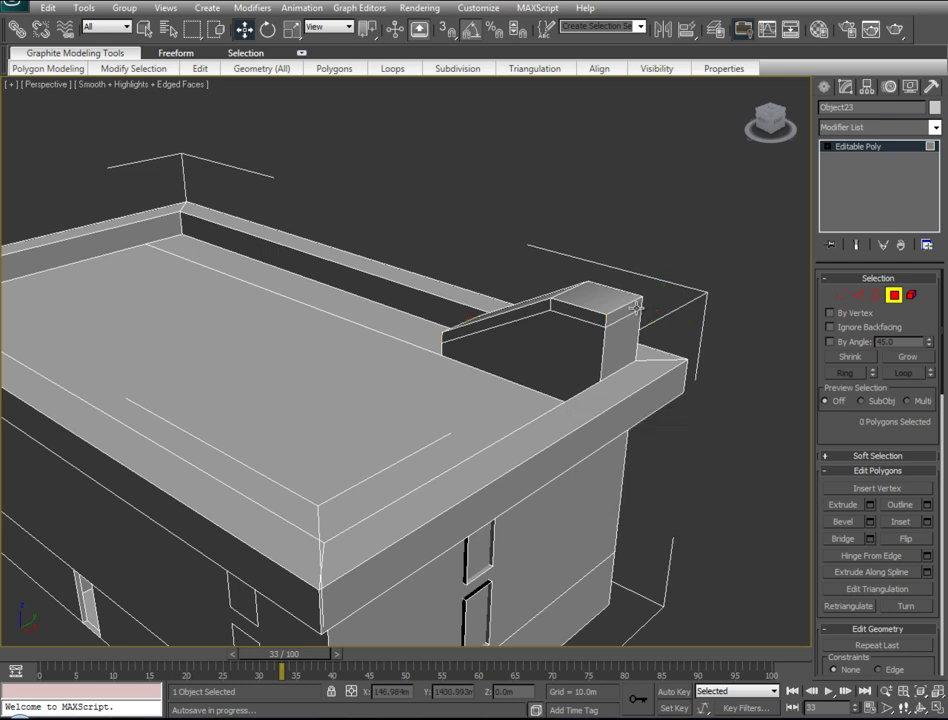
click(640, 316)
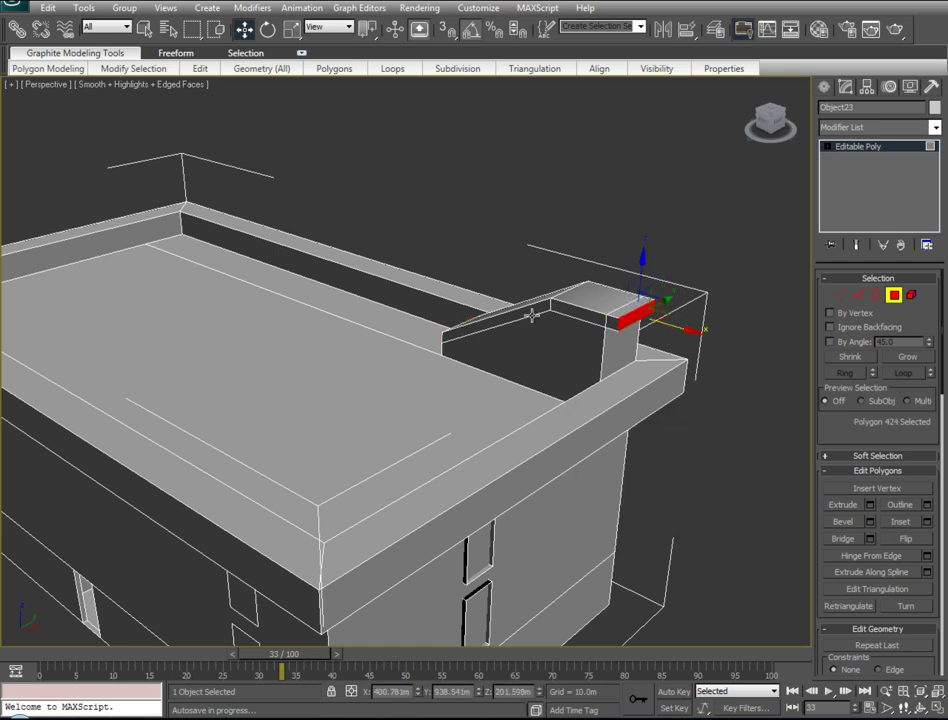
alt+middle_drag(678, 325, 344, 347)
click(325, 340)
drag(377, 334, 352, 336)
Extrude the sloped top faces into a coping and shift it sideways to overhang the wall
click(520, 268)
ctrl+click(475, 265)
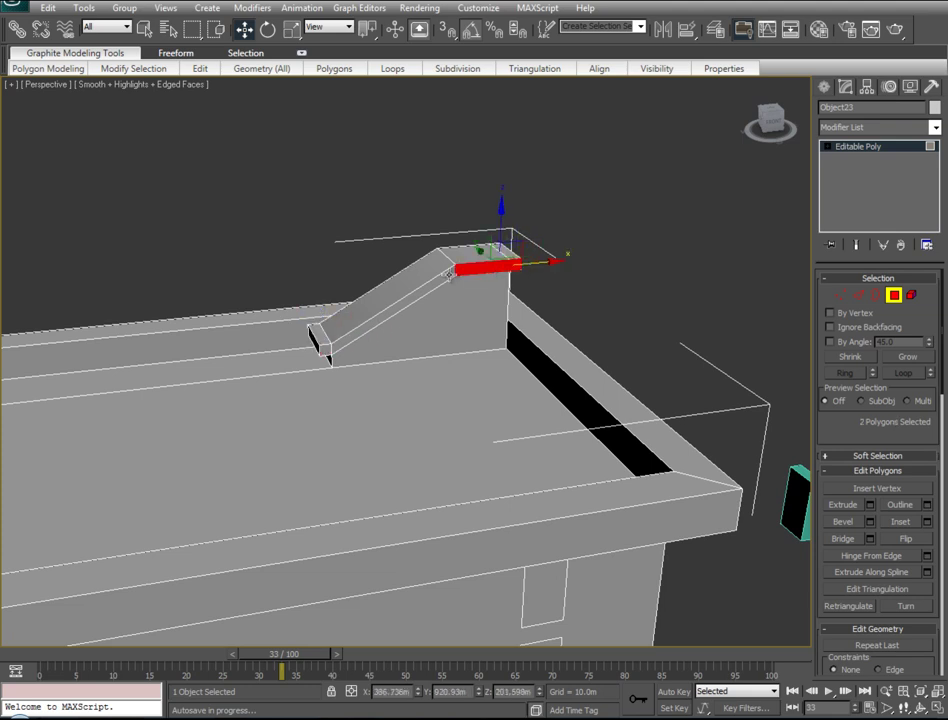
ctrl+click(427, 288)
ctrl+click(326, 350)
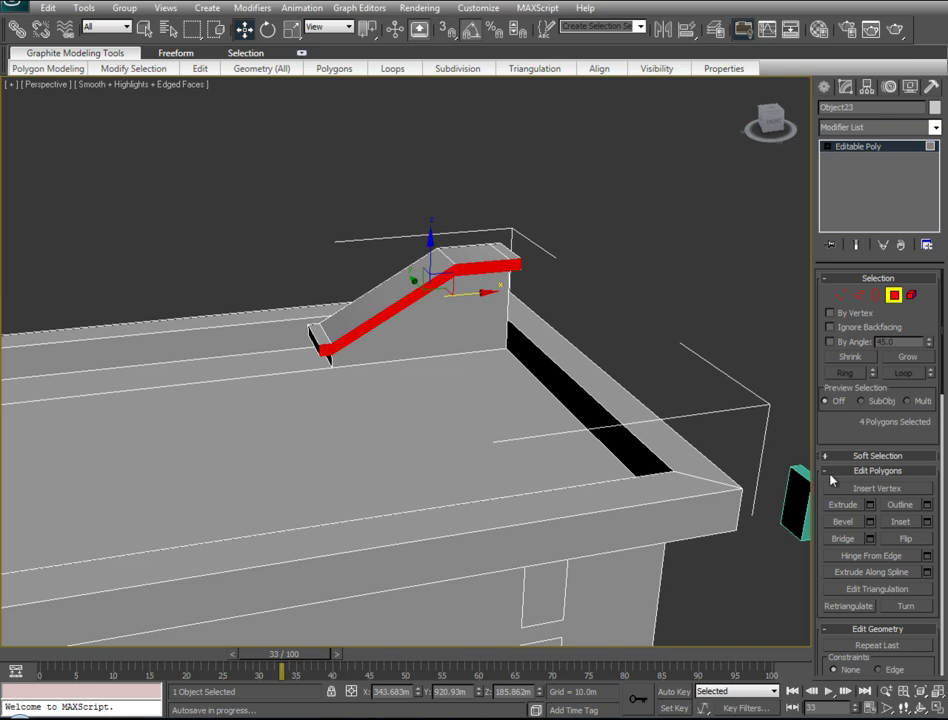
click(870, 505)
click(673, 510)
mouse_move(398, 417)
alt+middle_down()
mouse_move(470, 417)
mouse_move(390, 405)
alt+middle_up()
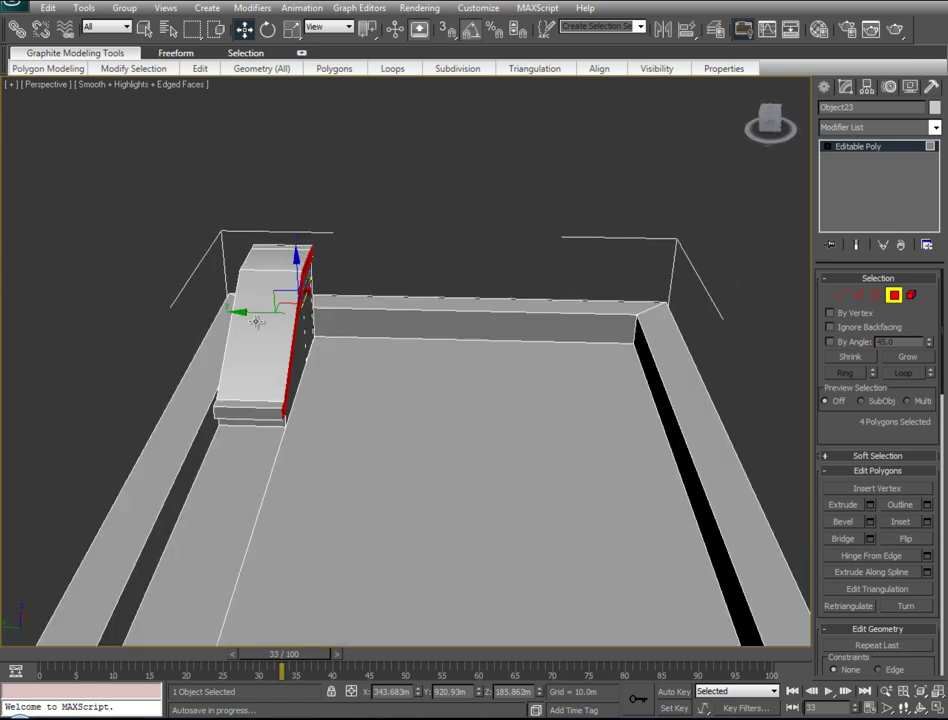
drag(253, 314, 266, 314)
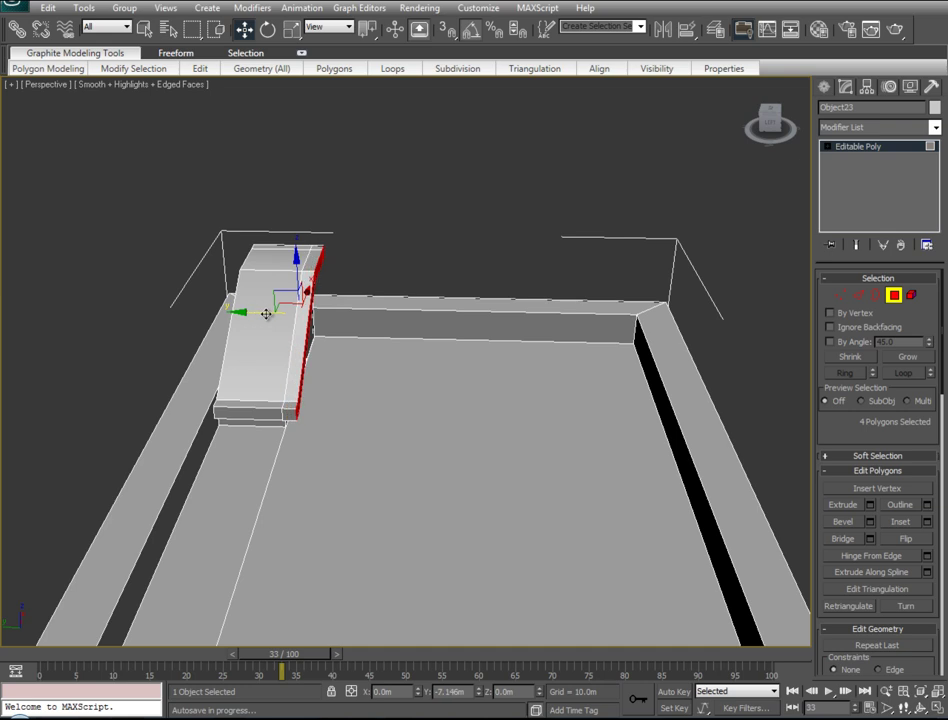
click(435, 265)
mouse_move(336, 293)
alt+middle_down()
mouse_move(290, 286)
mouse_move(493, 324)
alt+middle_up()
Insert a vertex on the bottom edge of the stair housing's side wall
click(858, 296)
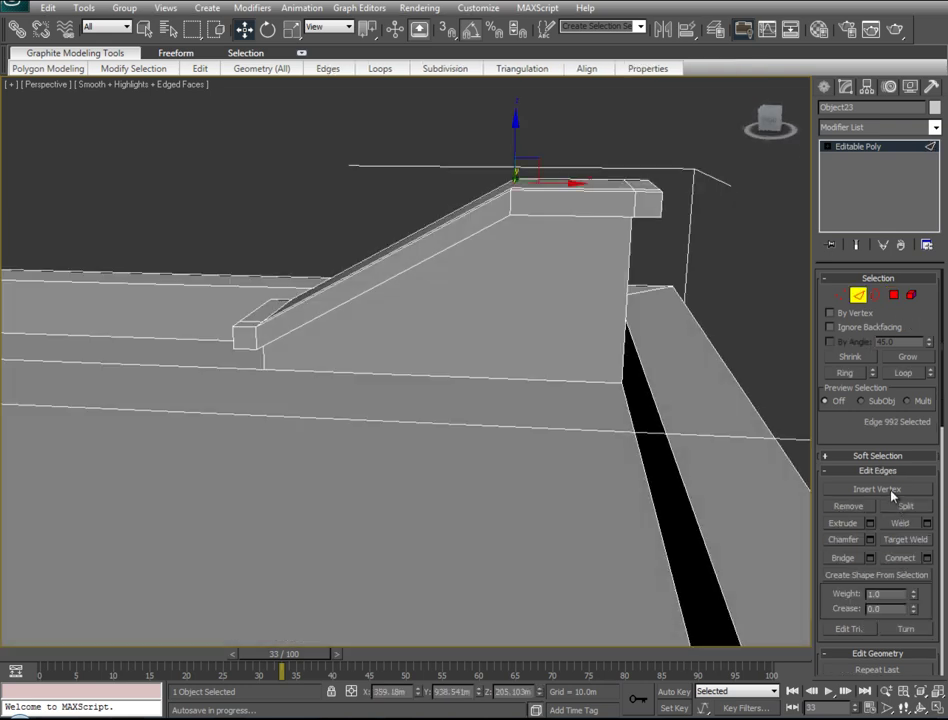
click(840, 490)
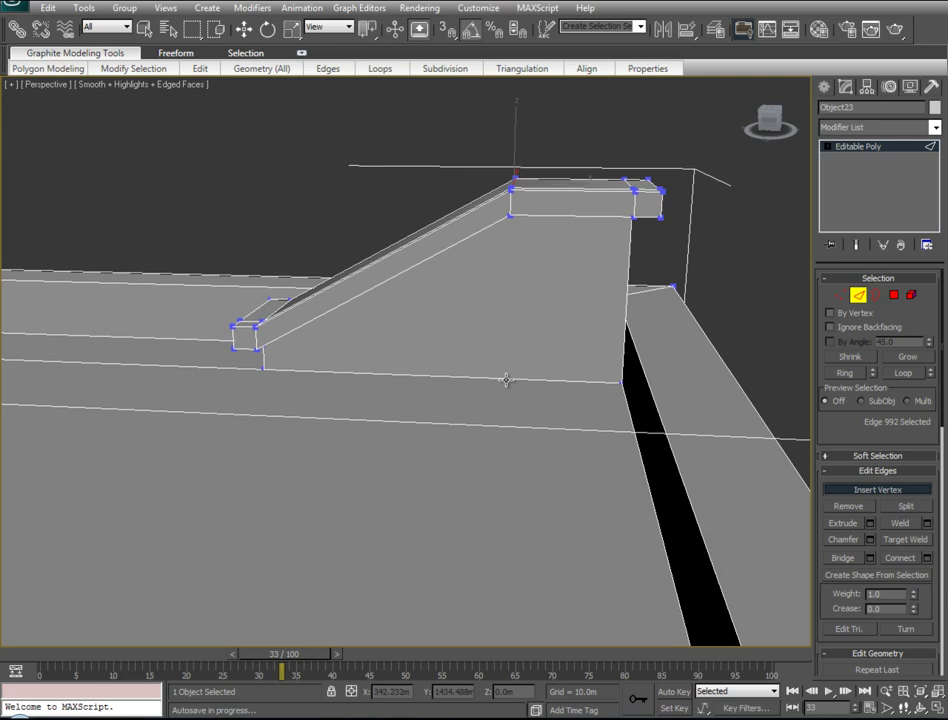
key(1)
key(w)
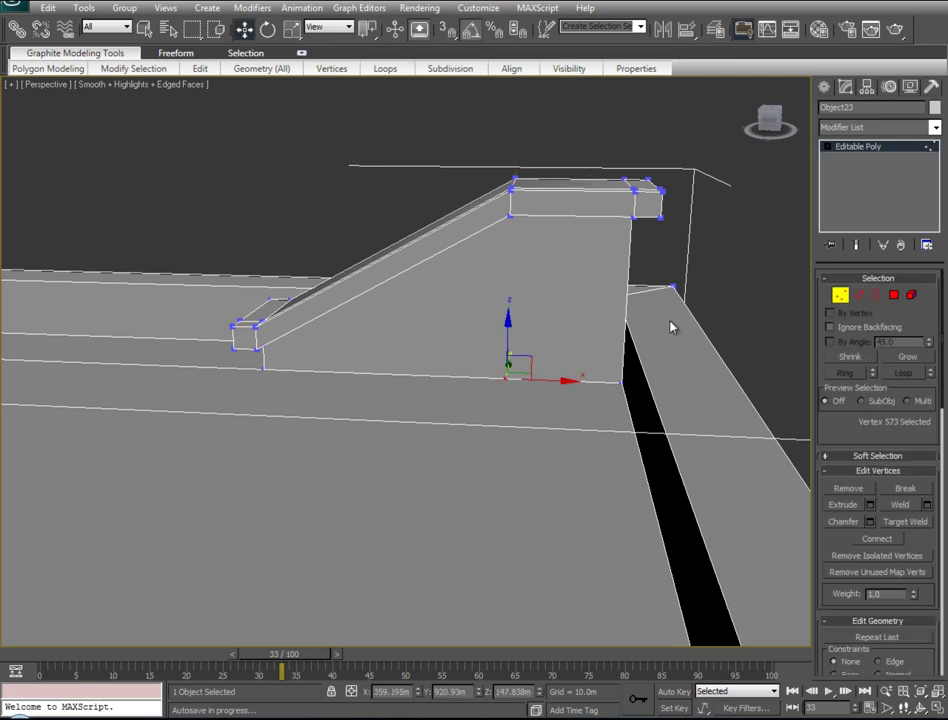
alt+middle_drag(490, 346, 506, 322)
key(alt+x)
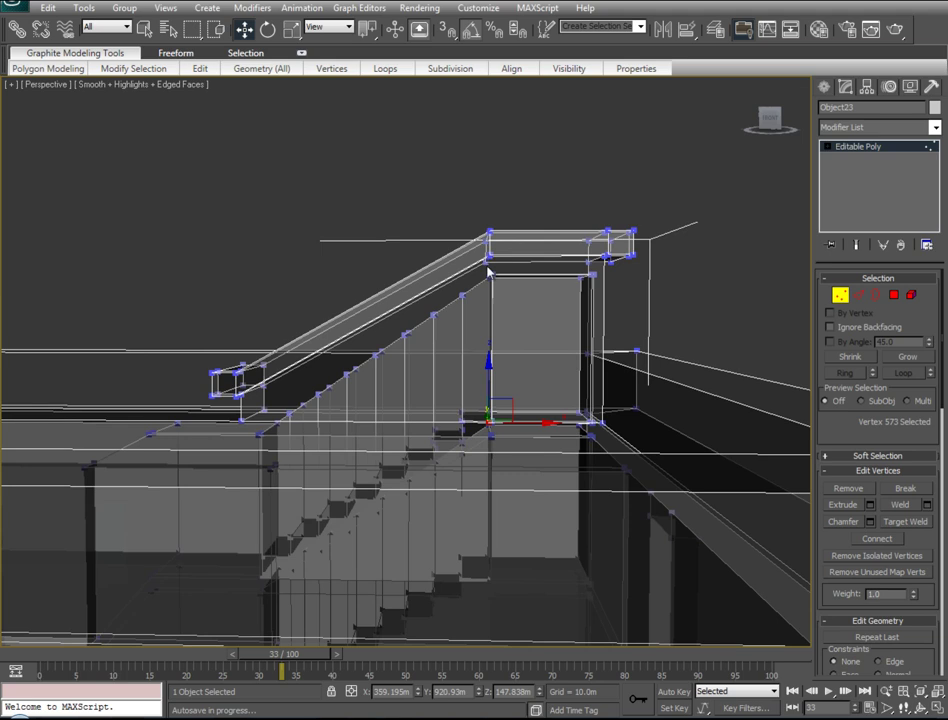
alt+middle_drag(452, 348, 563, 394)
scroll(563, 394, up, 5)
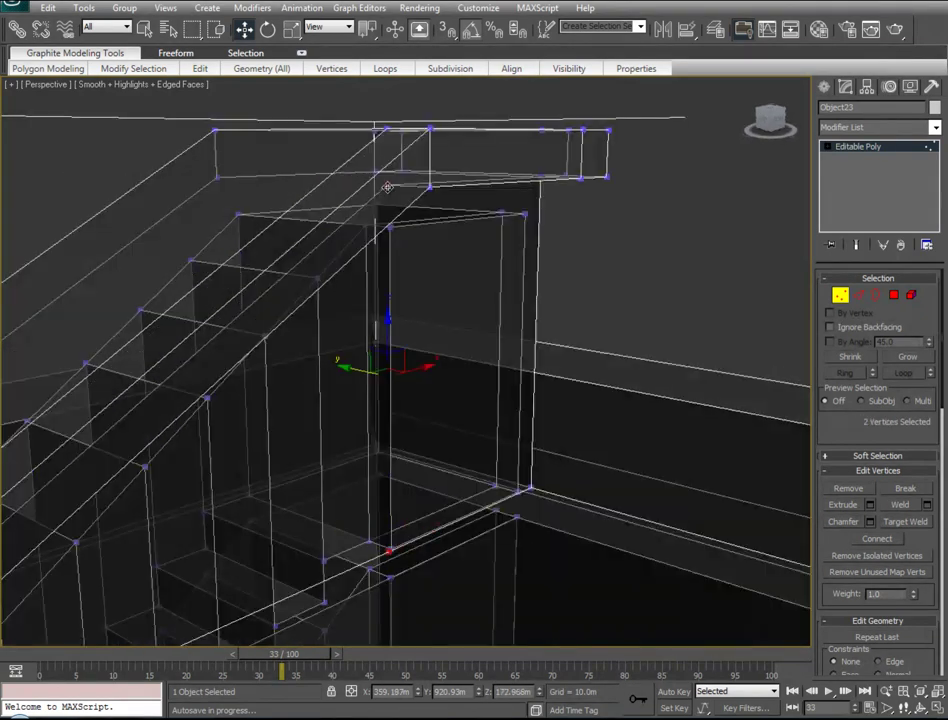
scroll(432, 362, up, 3)
key(alt+x)
Connect the new vertex to the coping's high corner vertex with a vertical edge
right_click(432, 362)
click(390, 375)
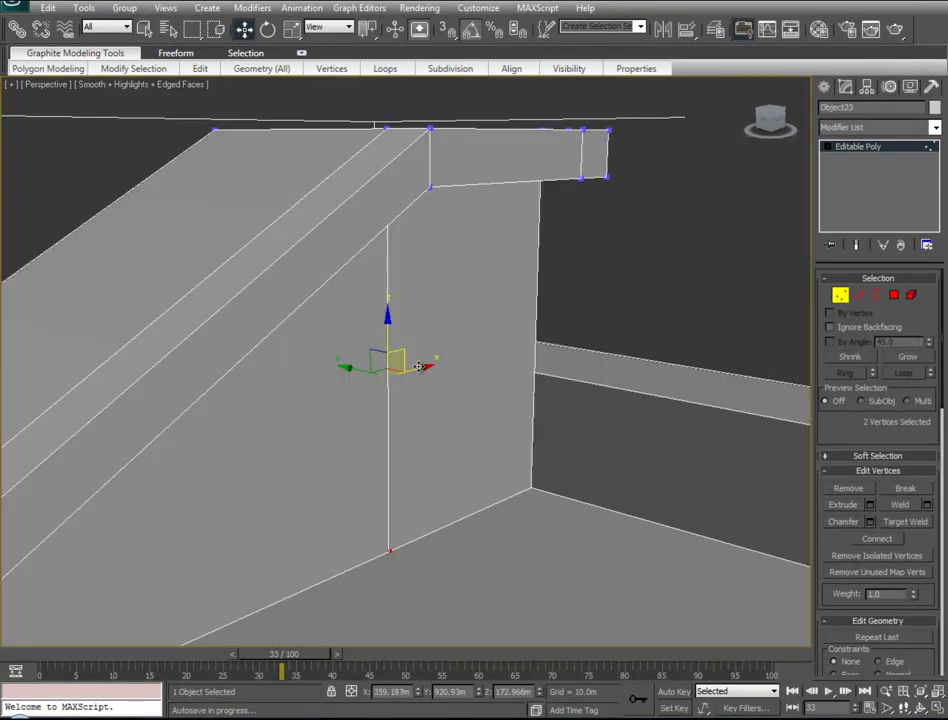
alt+middle_drag(390, 375, 535, 365)
scroll(535, 365, down, 5)
scroll(590, 374, down, 3)
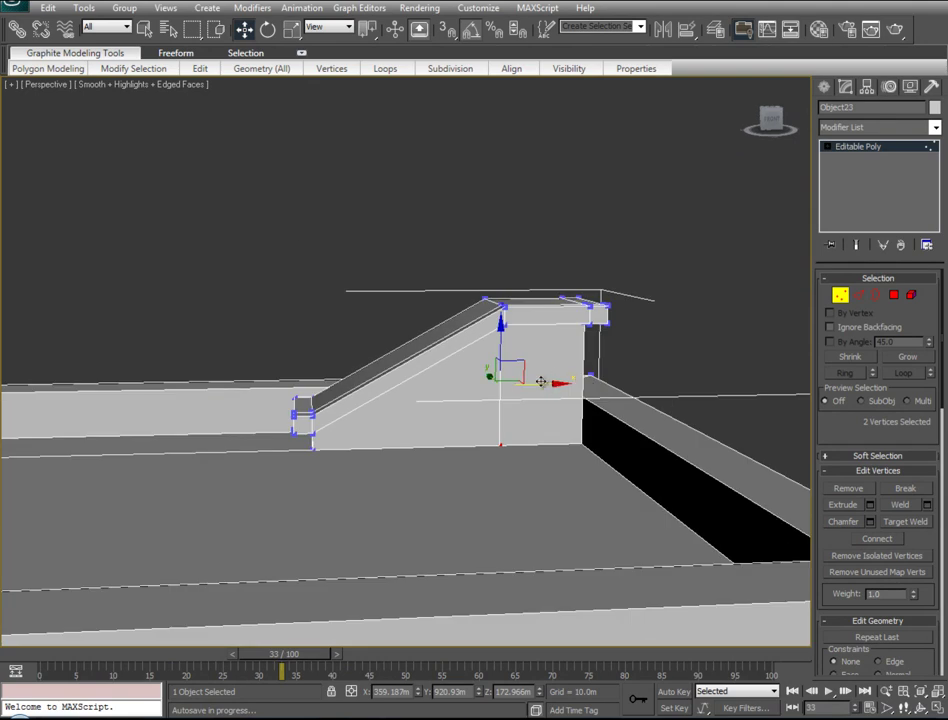
Connect the wall's left and right vertical edges and raise the new horizontal edge to the top
key(f)
key(z)
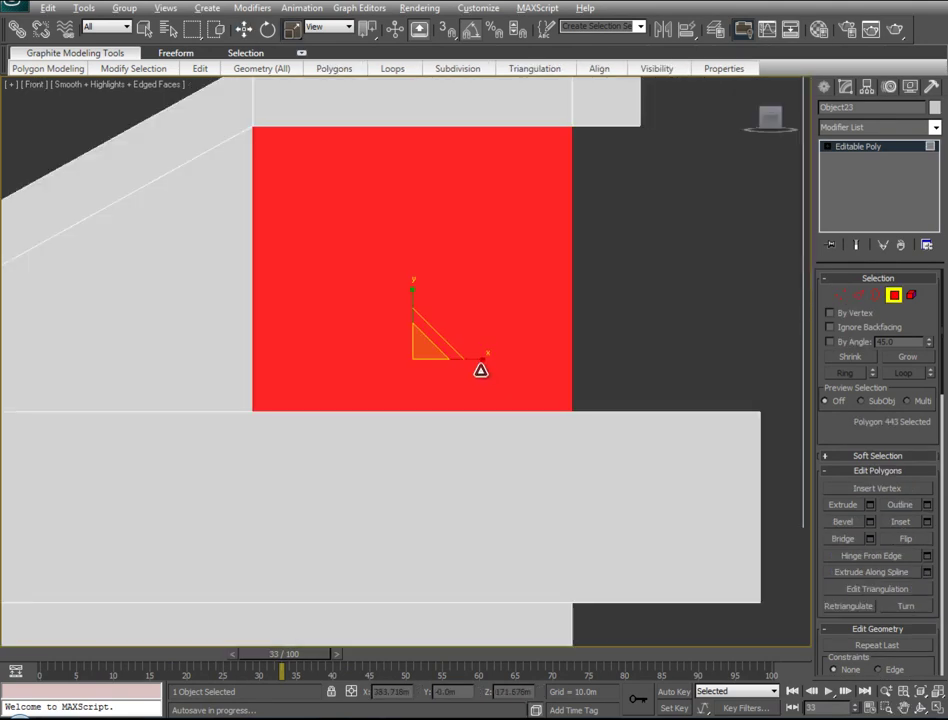
key(alt+x)
click(858, 295)
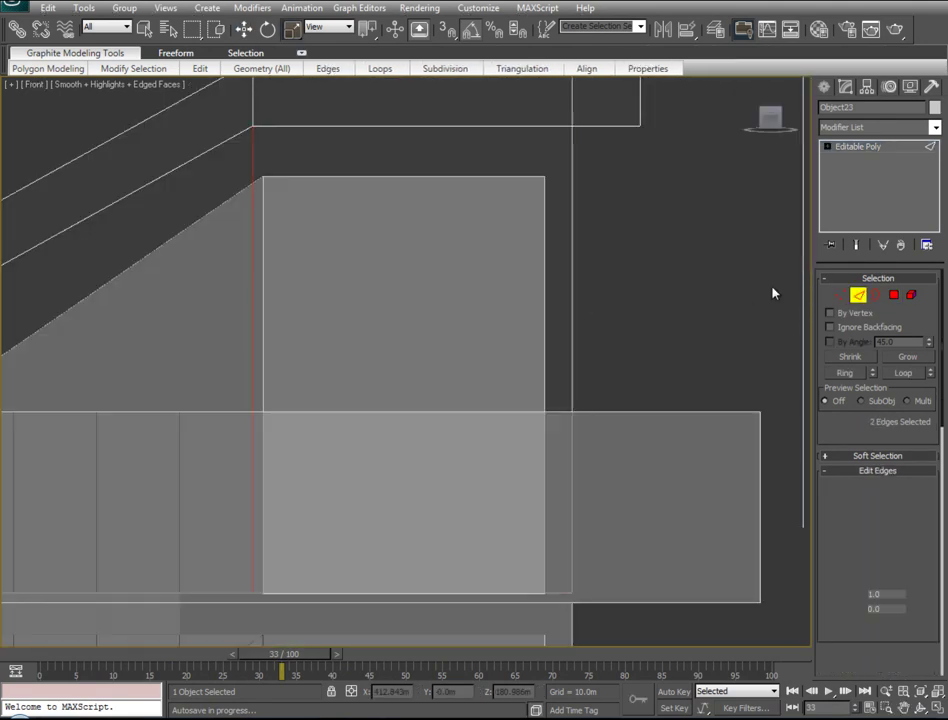
click(571, 172)
ctrl+click(252, 168)
right_click(258, 182)
click(240, 234)
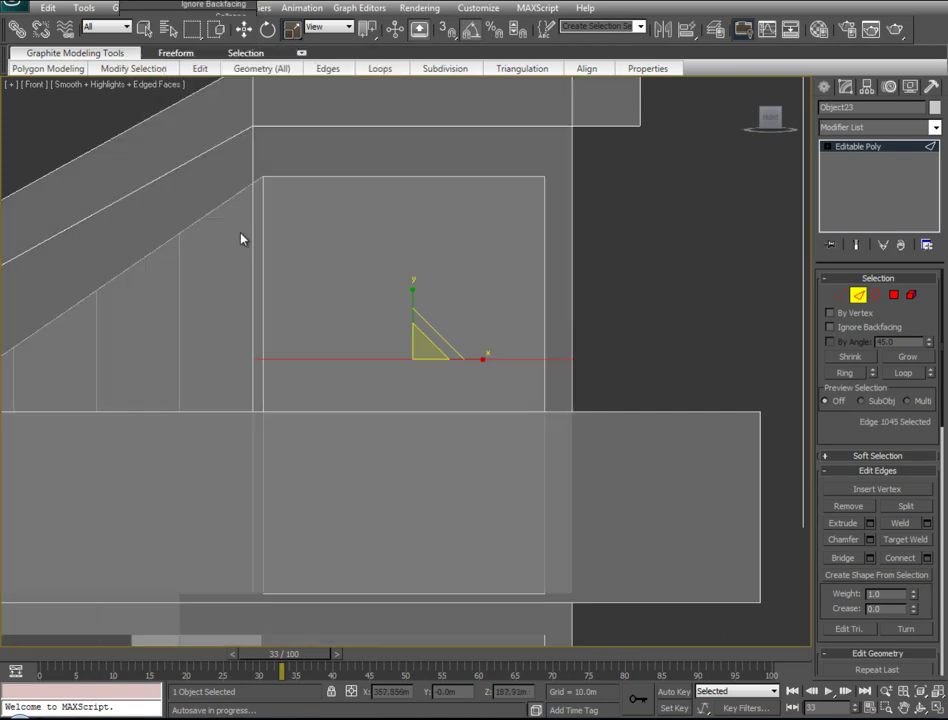
click(413, 330)
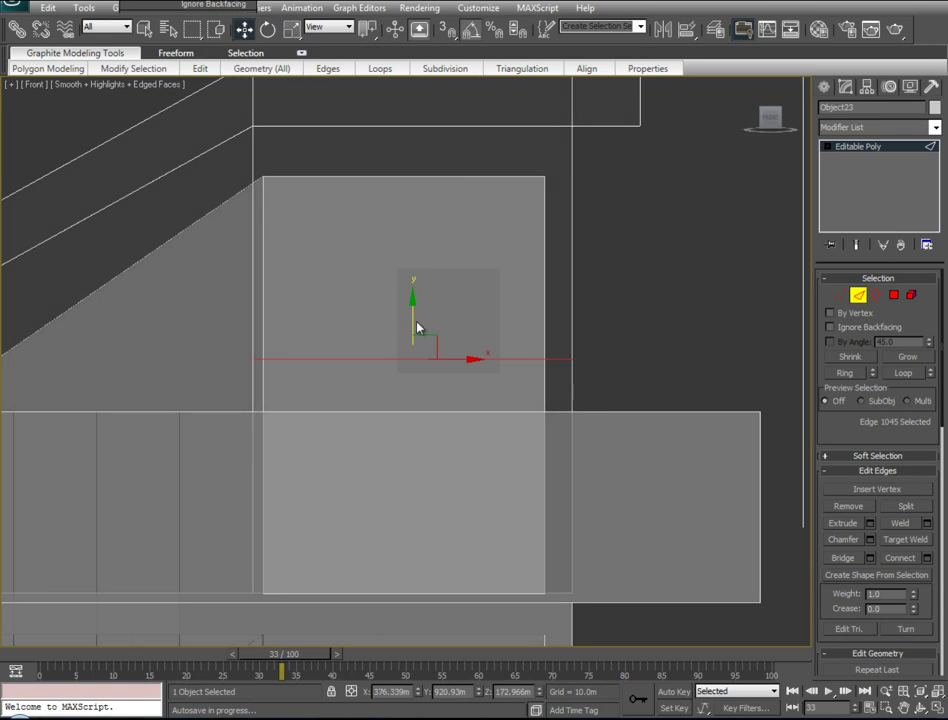
drag(413, 313, 446, 132)
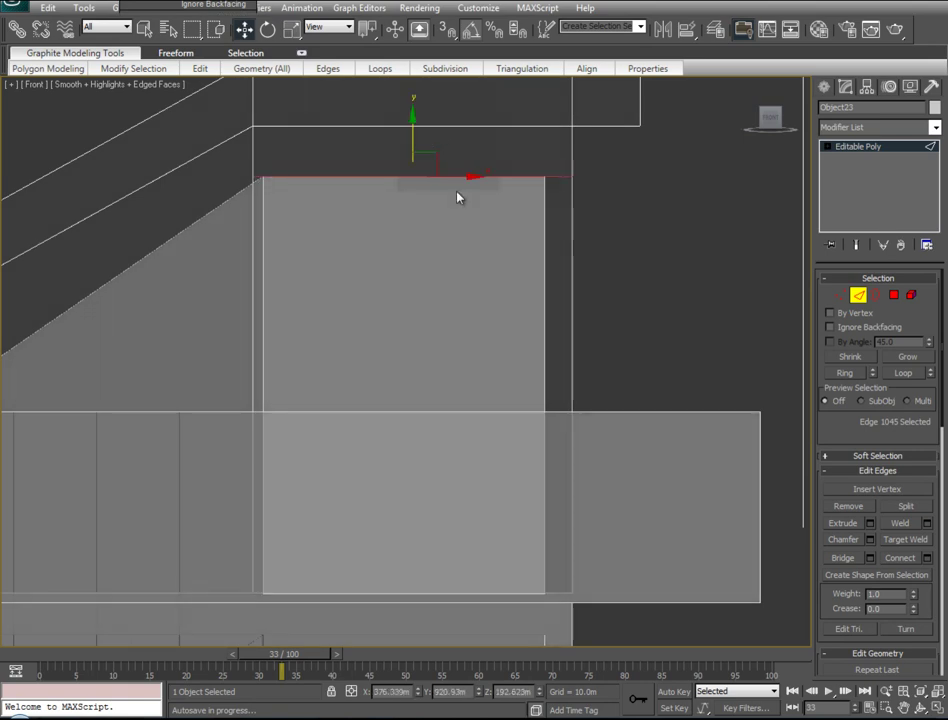
Join the wall's top and bottom edges with a vertical edge and slide it left
key(p)
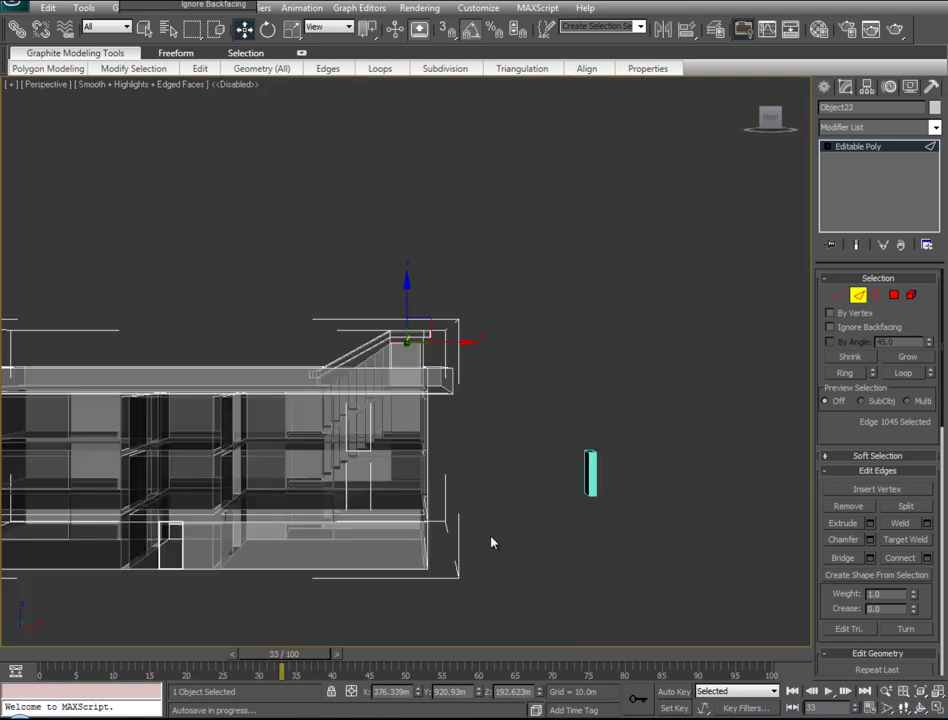
scroll(491, 542, up, 4)
scroll(500, 545, up, 2)
middle_drag(508, 547, 479, 280)
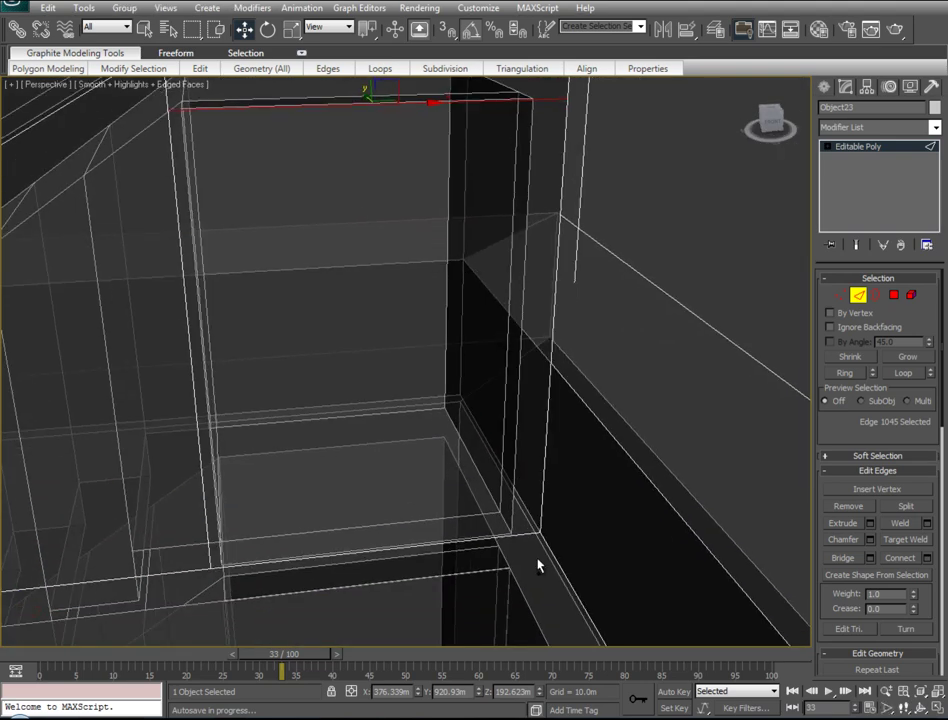
ctrl+click(527, 533)
right_click(527, 533)
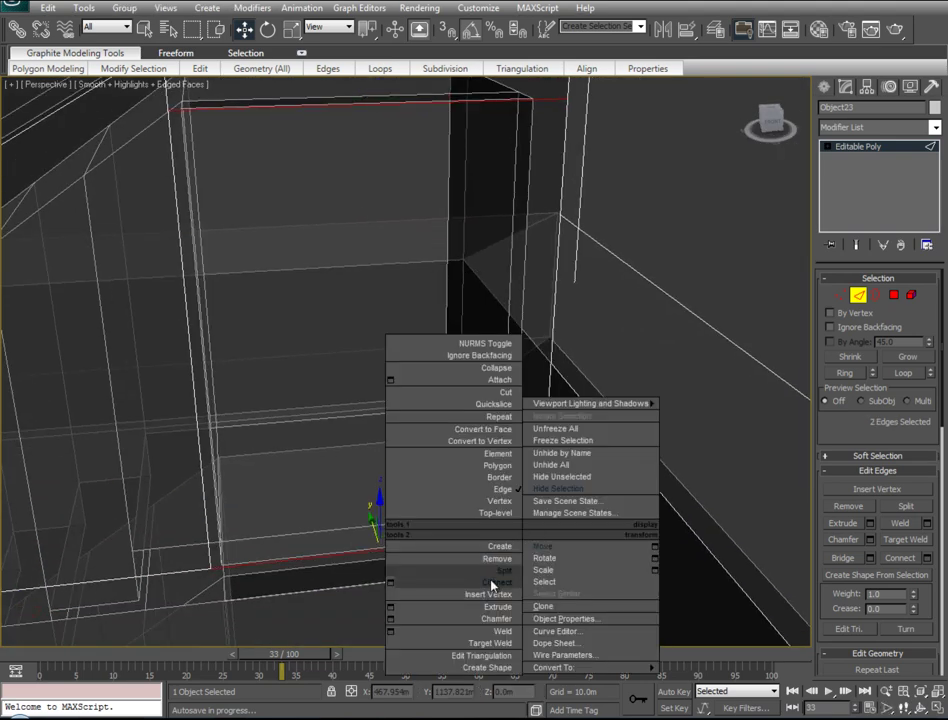
click(491, 582)
drag(430, 344, 258, 385)
Add a second vertical edge and slide it right to mark the door's other side
click(551, 100)
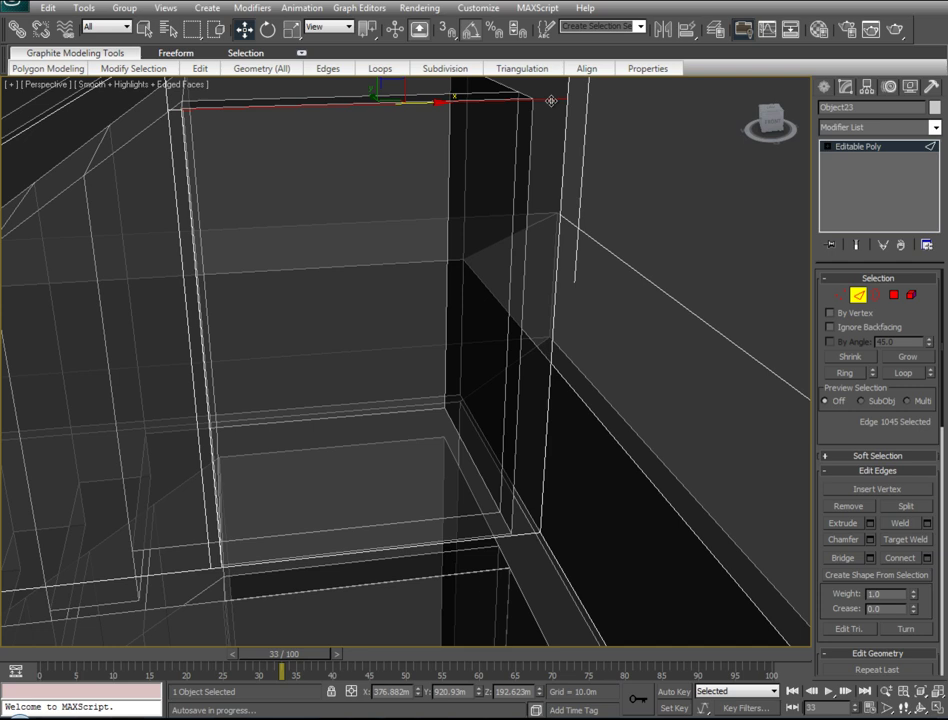
ctrl+click(526, 536)
right_click(527, 533)
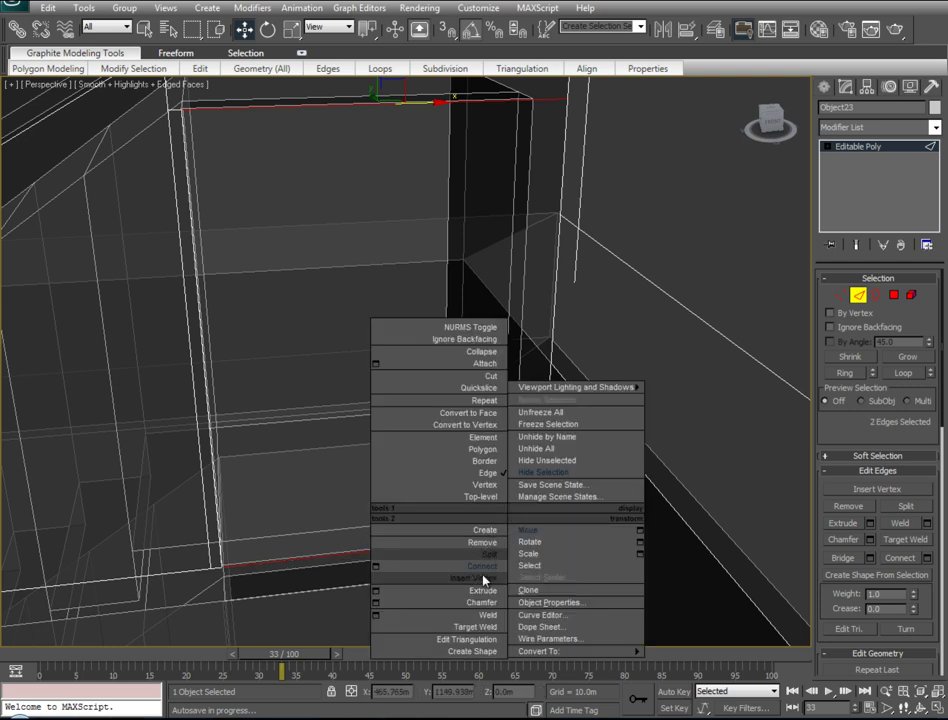
click(484, 574)
key(f)
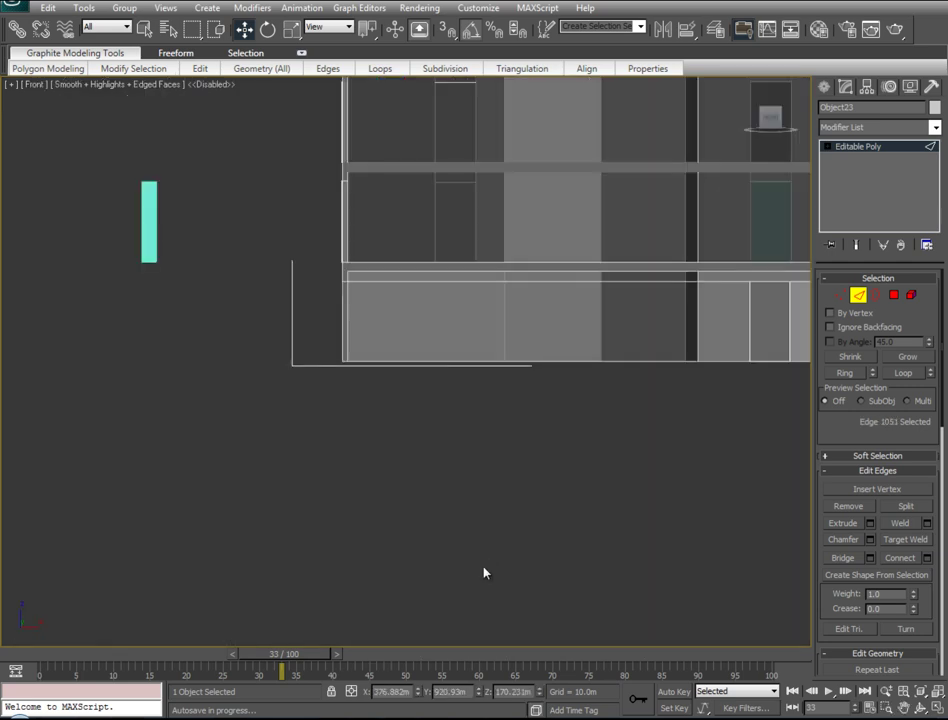
key(z)
drag(465, 360, 605, 357)
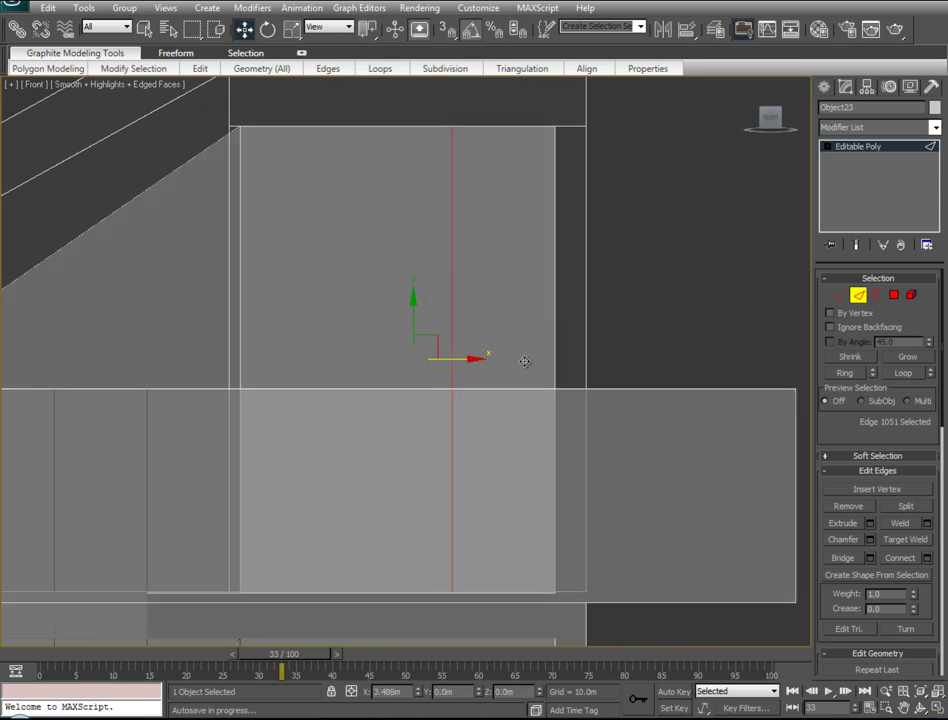
key(ctrl+z)
key(ctrl+y)
key(p)
key(z)
mouse_move(430, 397)
alt+middle_down()
mouse_move(497, 449)
mouse_move(518, 443)
alt+middle_up()
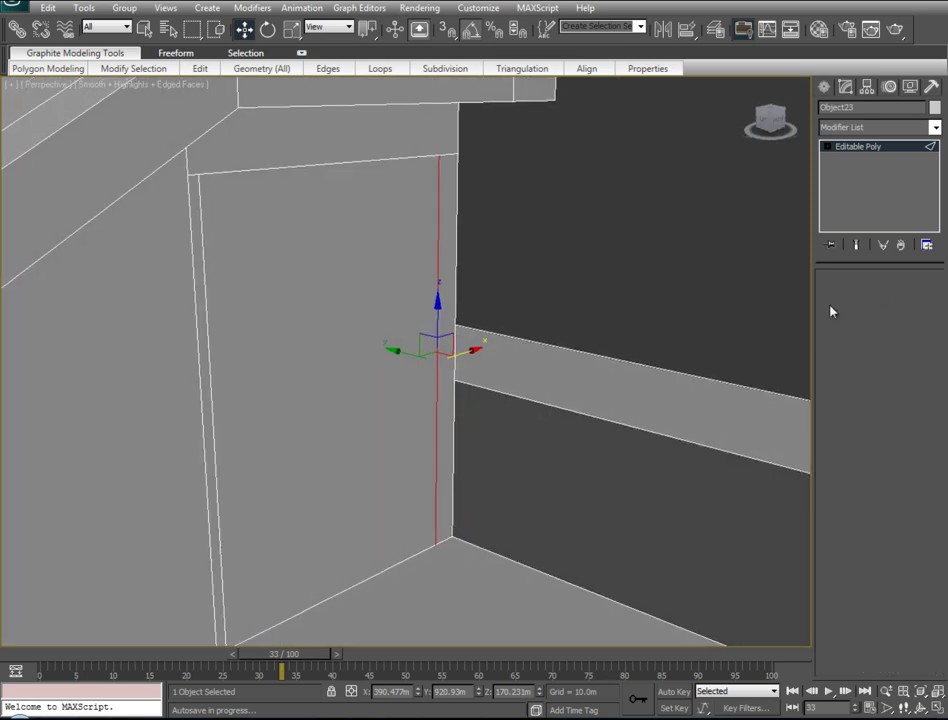
Delete the wall face between the new edges to open the doorway and push its side edge loop back in Y
key(4)
click(388, 317)
key(Delete)
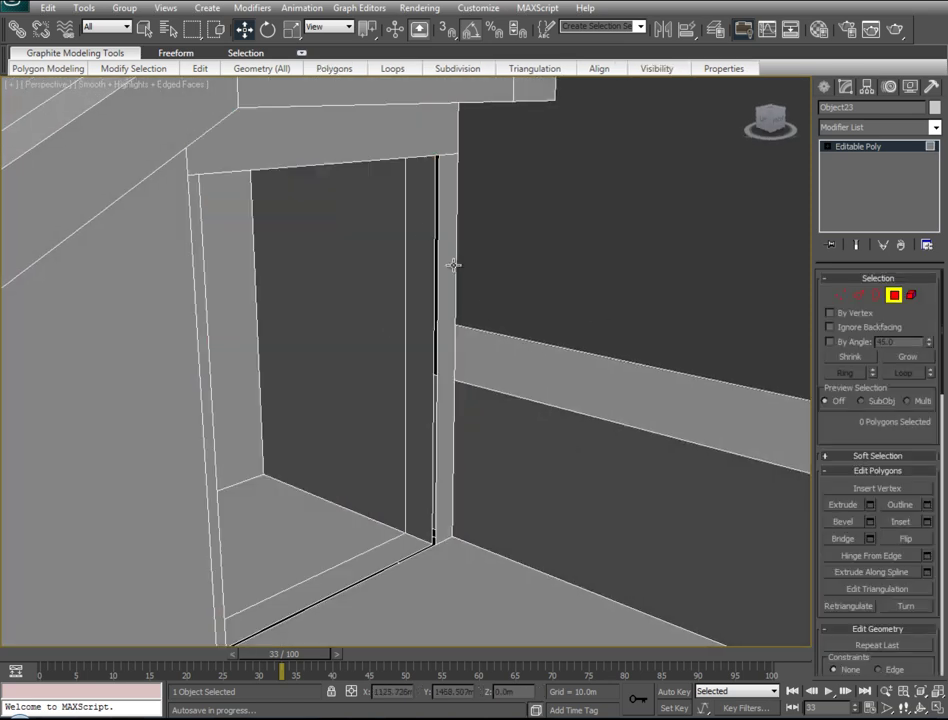
key(2)
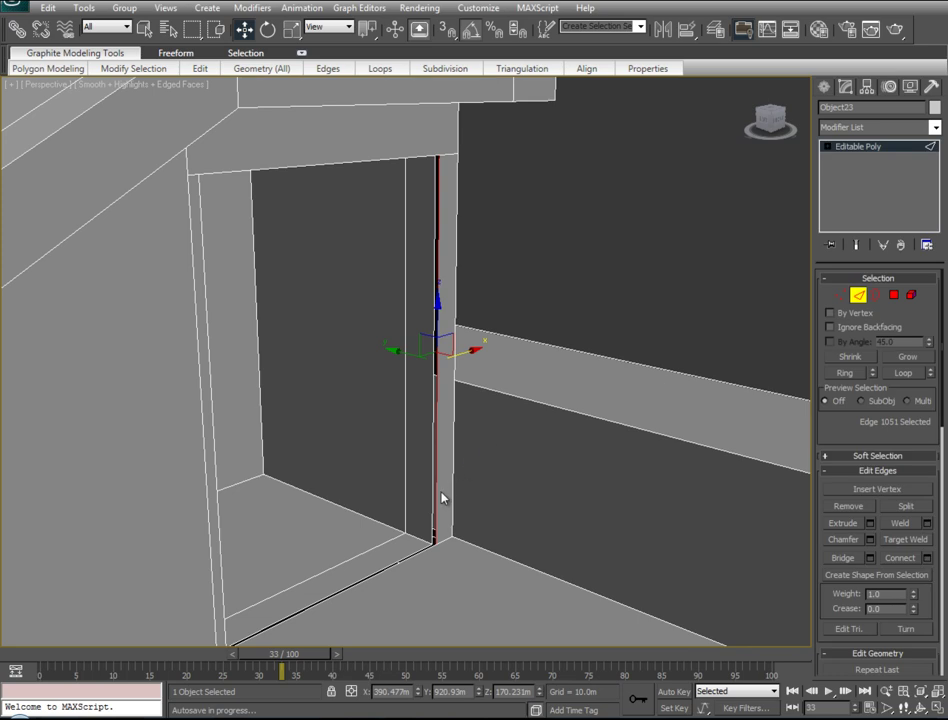
click(430, 494)
click(904, 375)
drag(305, 372, 300, 381)
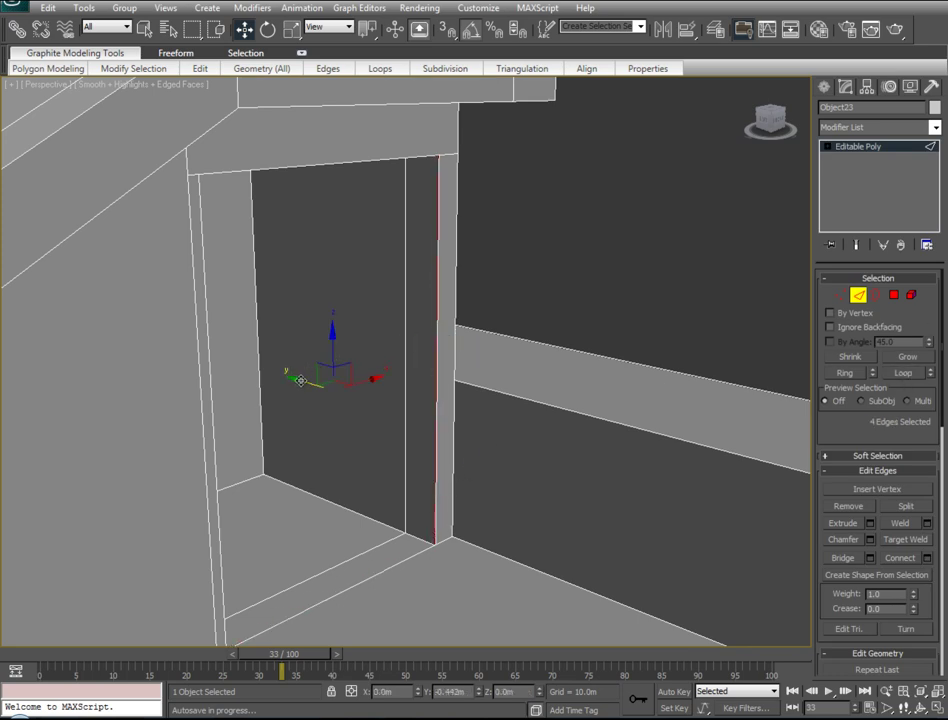
Weld the paired corner vertices at the door frame's top and floor
click(841, 296)
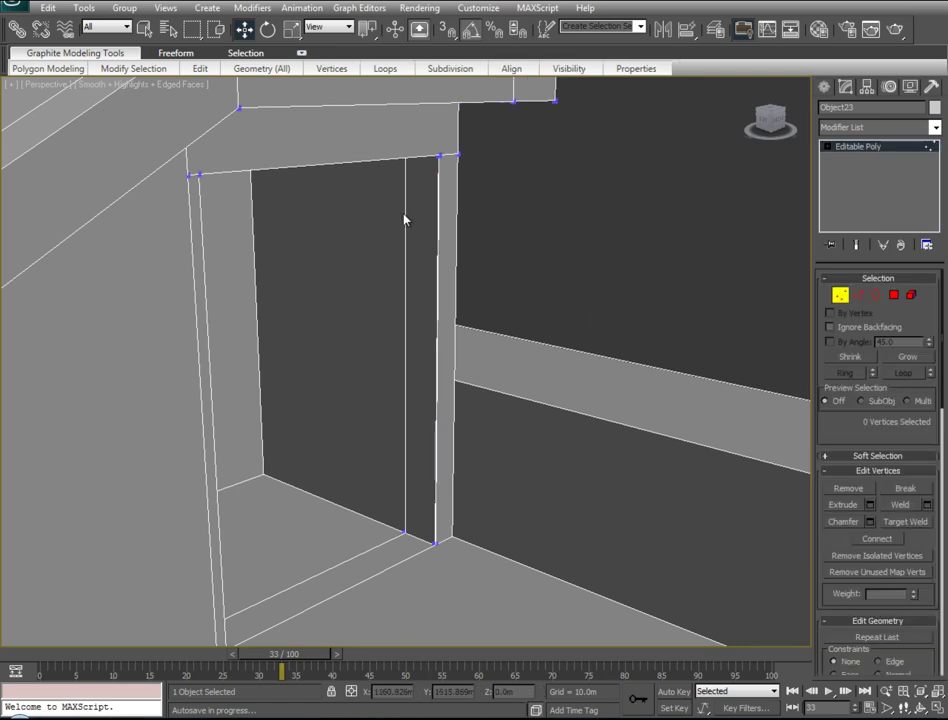
drag(428, 175, 428, 172)
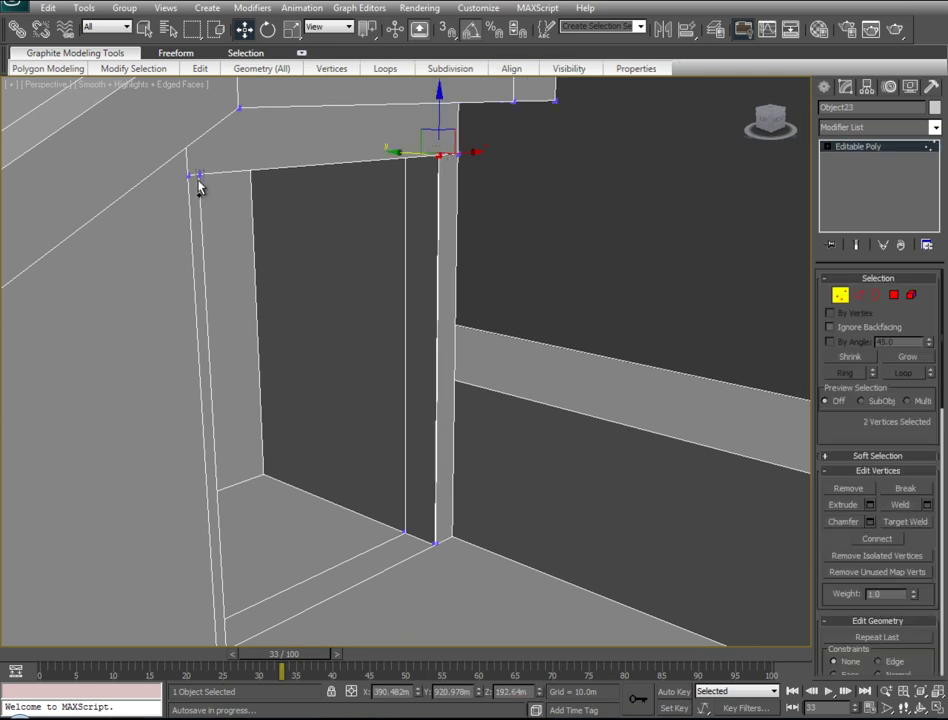
ctrl+click(199, 178)
ctrl+click(437, 544)
middle_drag(364, 557, 438, 434)
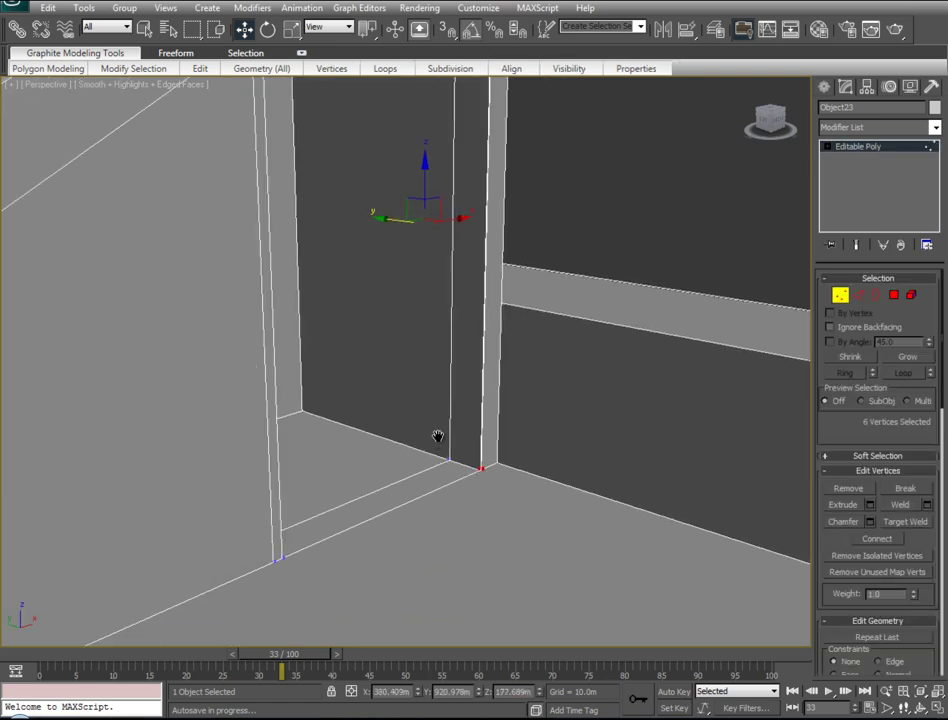
ctrl+click(286, 551)
click(903, 507)
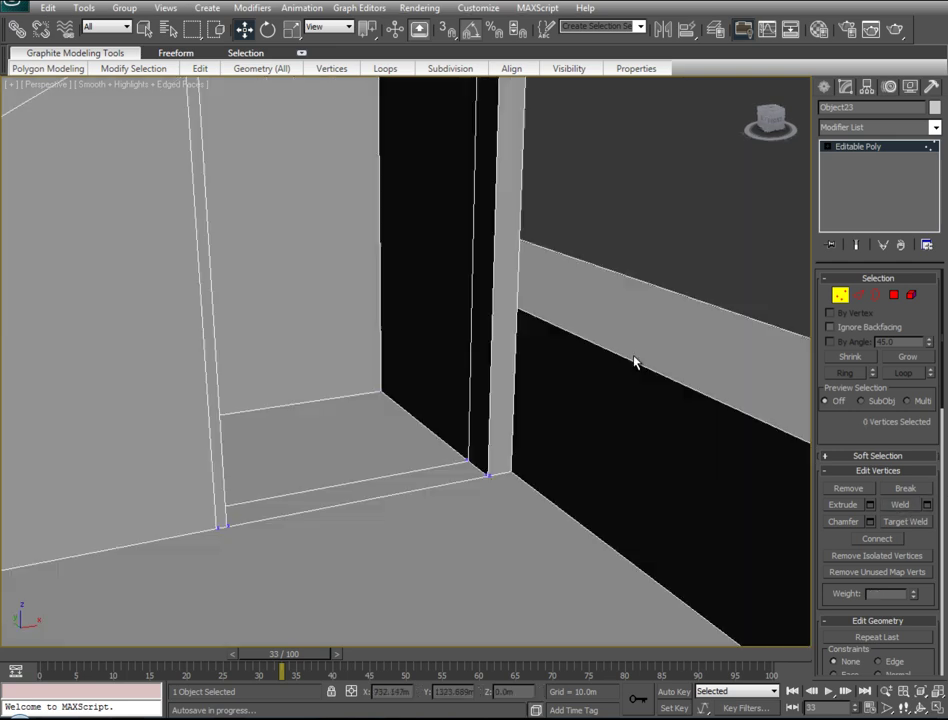
alt+middle_drag(705, 256, 594, 445)
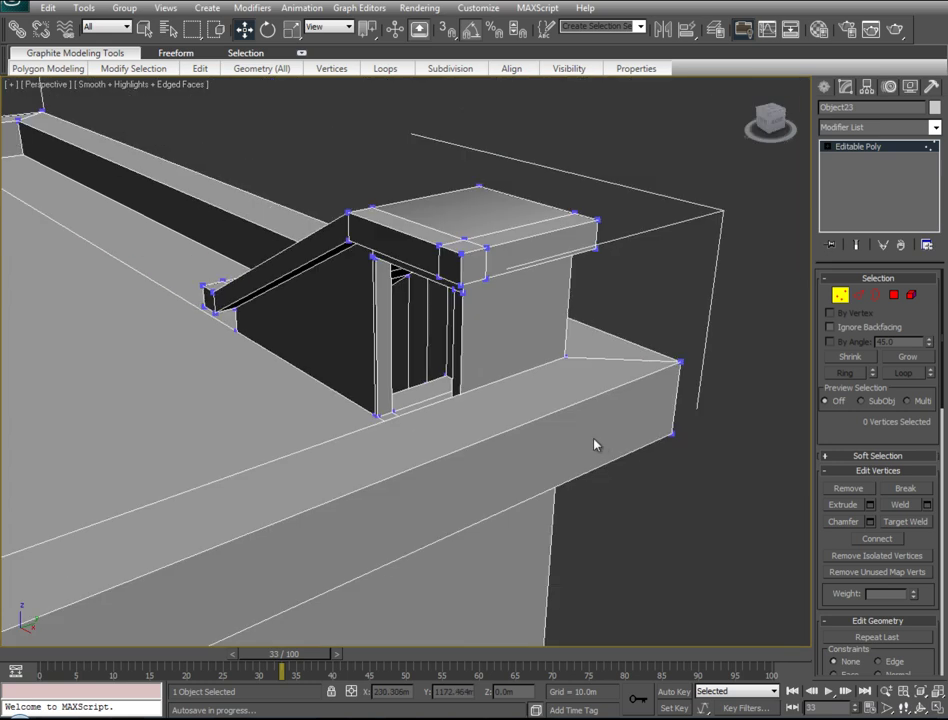
Shift the stair housing beam's top edges right and down, then select its front and ramp top edges
alt+middle_drag(347, 435, 264, 417)
mouse_move(370, 383)
alt+middle_down()
mouse_move(429, 452)
mouse_move(690, 376)
alt+middle_up()
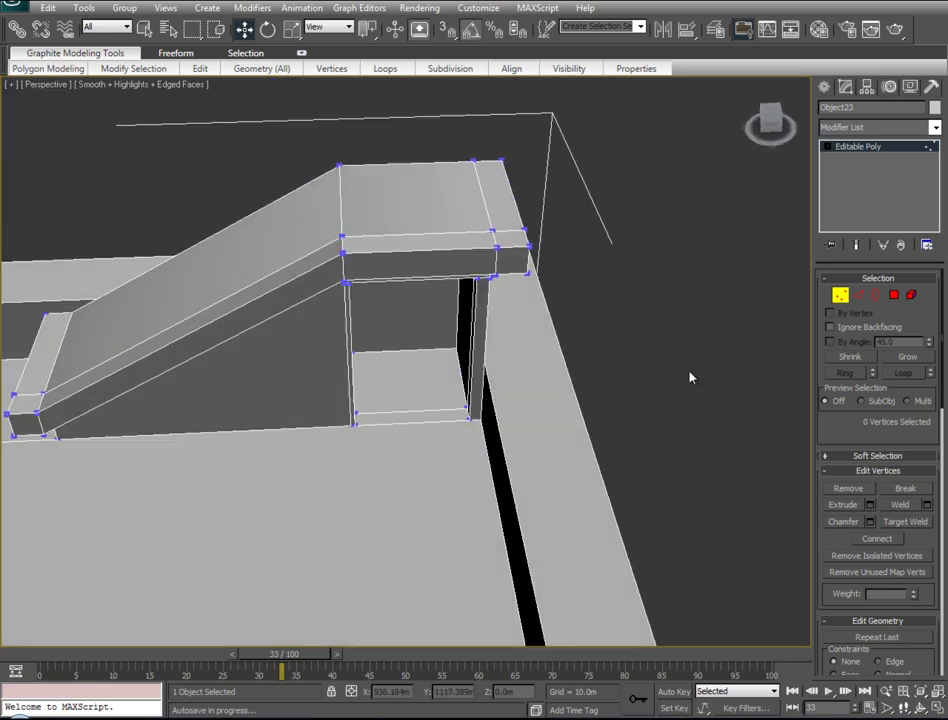
click(858, 295)
click(495, 228)
ctrl+click(489, 221)
drag(489, 221, 506, 232)
ctrl+click(378, 244)
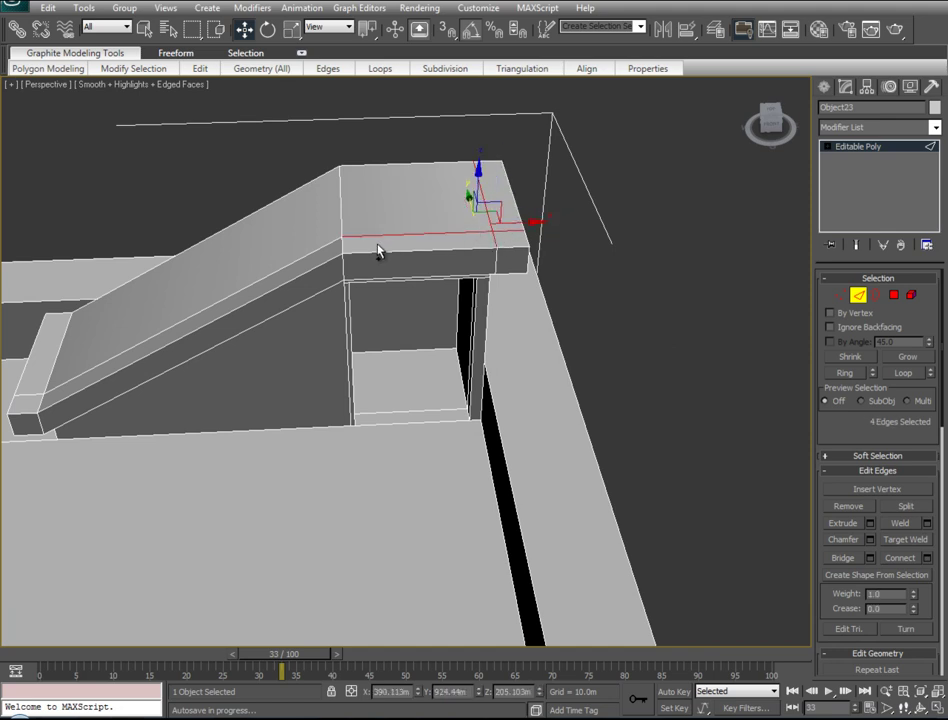
ctrl+click(322, 248)
scroll(648, 481, down, 5)
scroll(536, 503, down, 5)
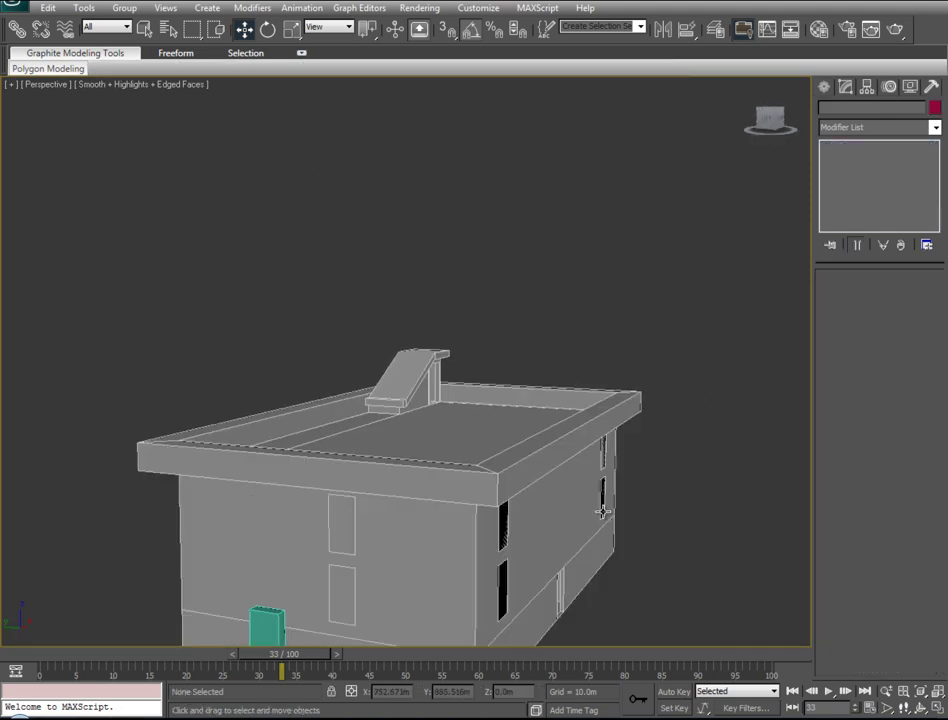
Orbit around the building and select its vertical corner edges
alt+middle_drag(547, 505, 560, 606)
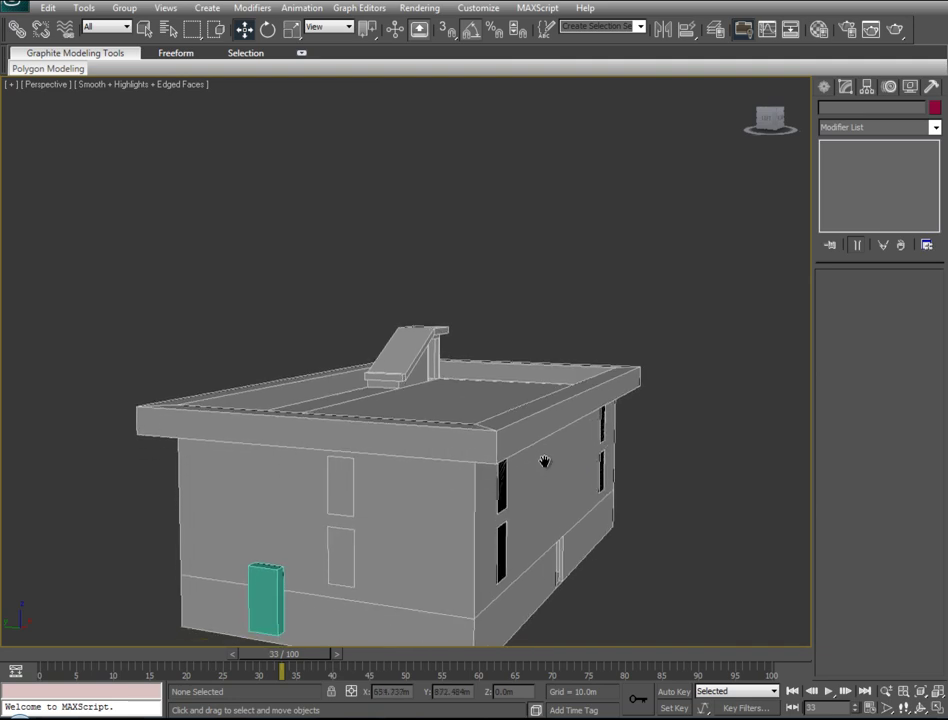
click(555, 515)
alt+middle_drag(555, 515, 600, 529)
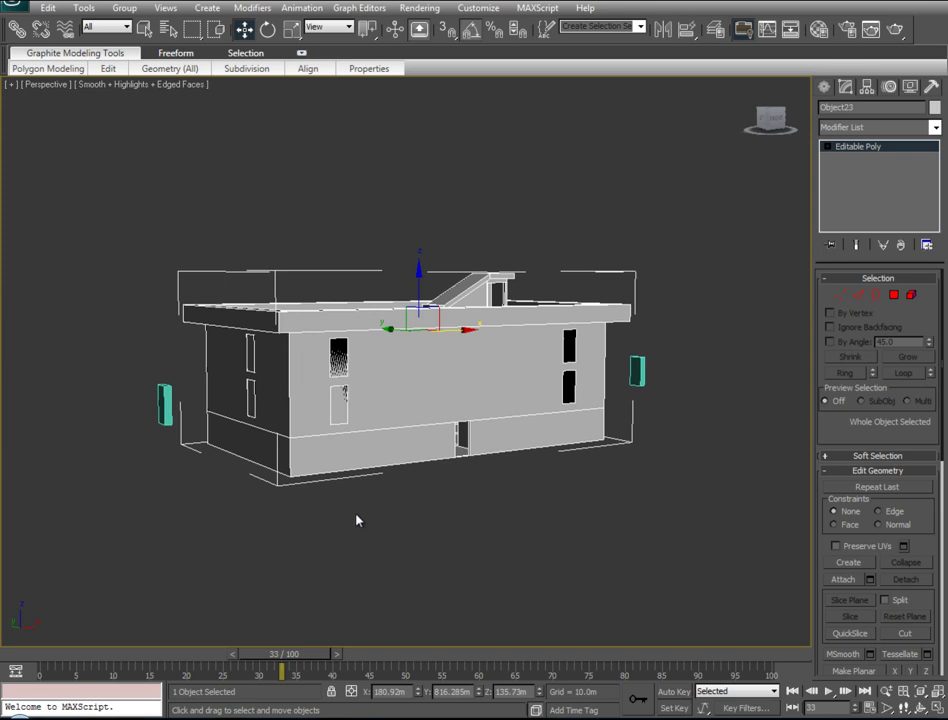
mouse_move(421, 453)
alt+middle_down()
mouse_move(537, 543)
mouse_move(635, 543)
mouse_move(564, 541)
alt+middle_up()
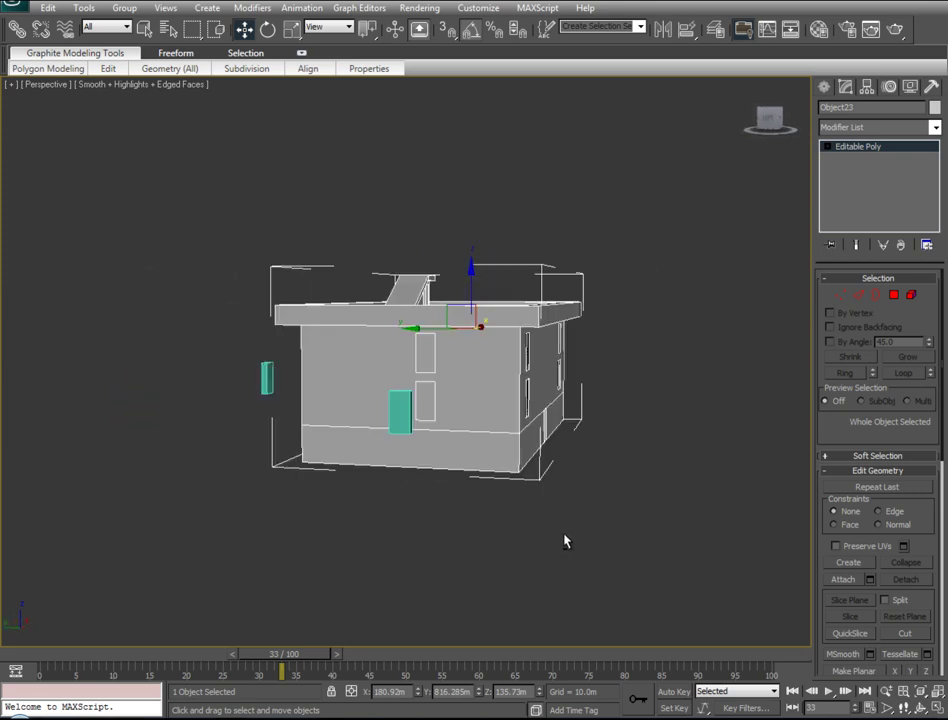
alt+middle_drag(656, 425, 421, 387)
key(2)
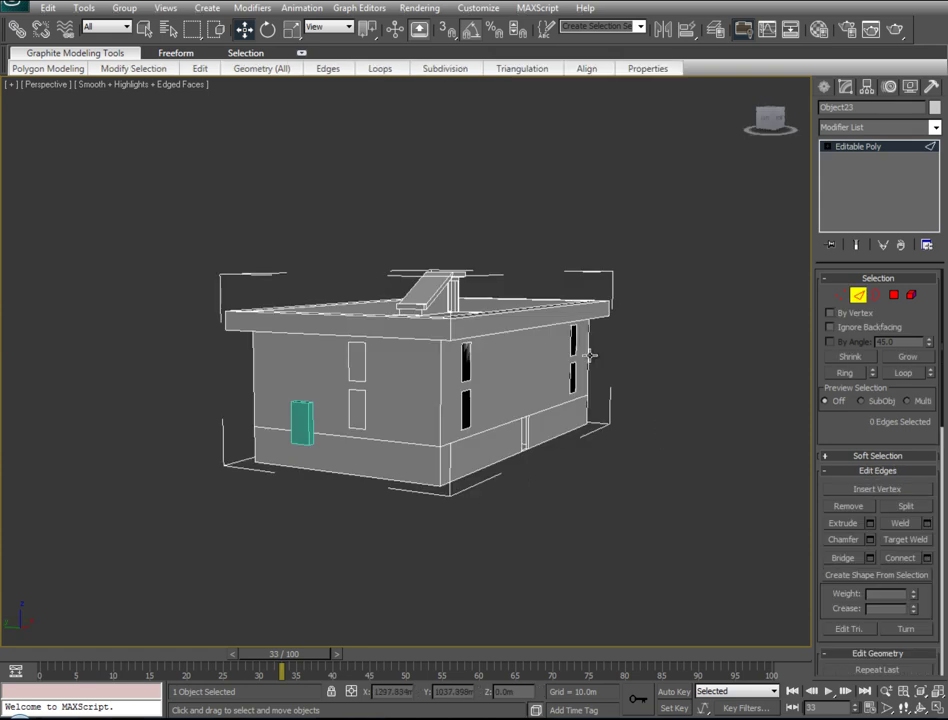
click(440, 376)
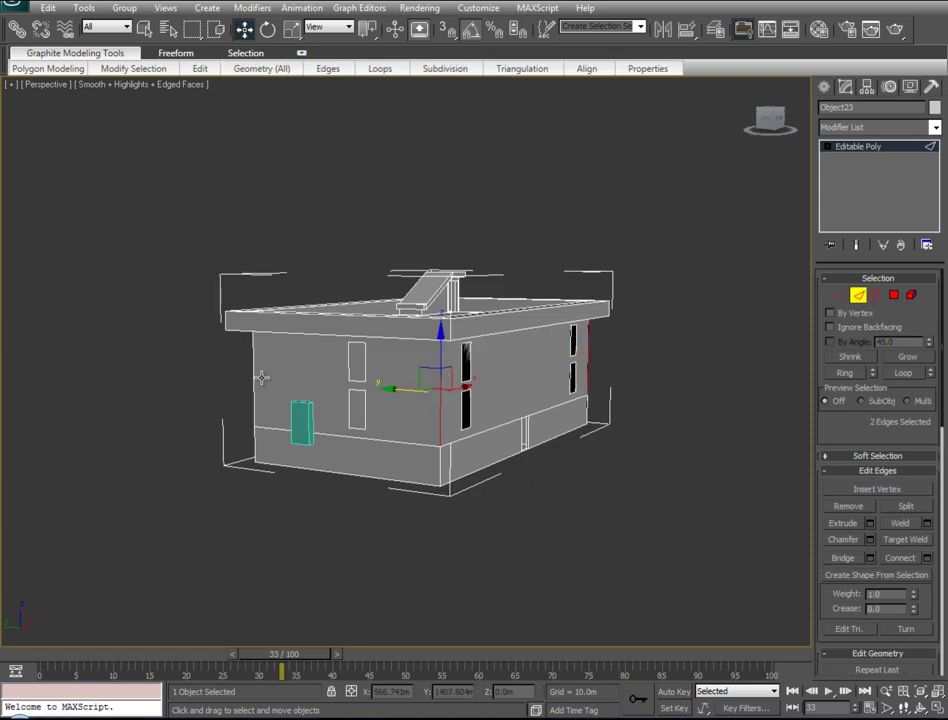
alt+middle_drag(261, 377, 233, 412)
alt+middle_drag(186, 462, 347, 461)
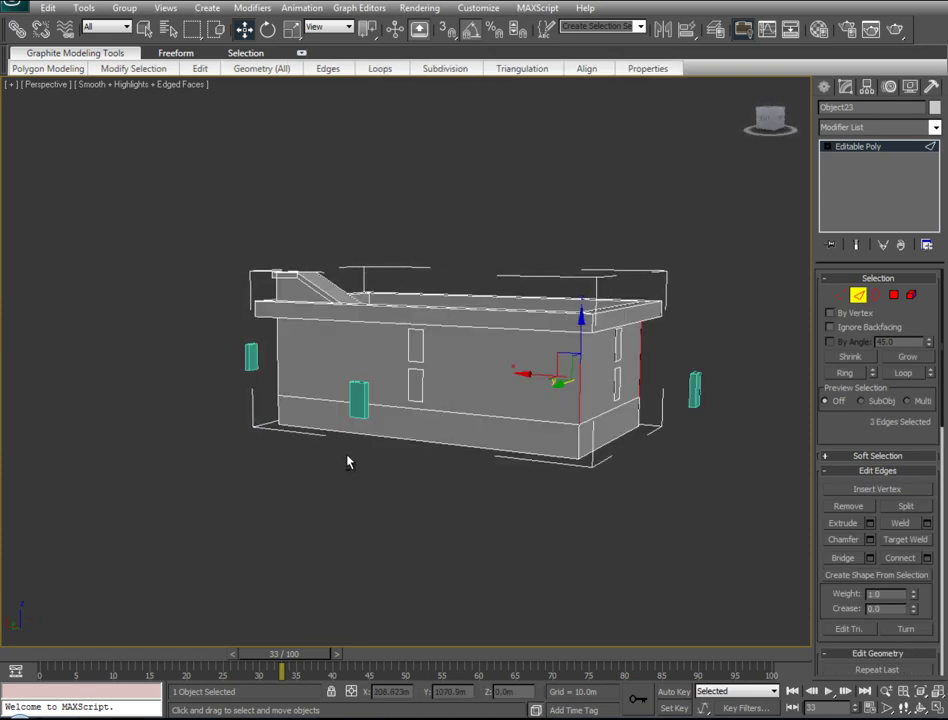
mouse_move(193, 444)
alt+middle_down()
mouse_move(320, 428)
mouse_move(451, 430)
mouse_move(411, 373)
alt+middle_up()
ctrl+click(270, 358)
Nudge the selected window edge slightly left and check the narrow window face
right_click(411, 373)
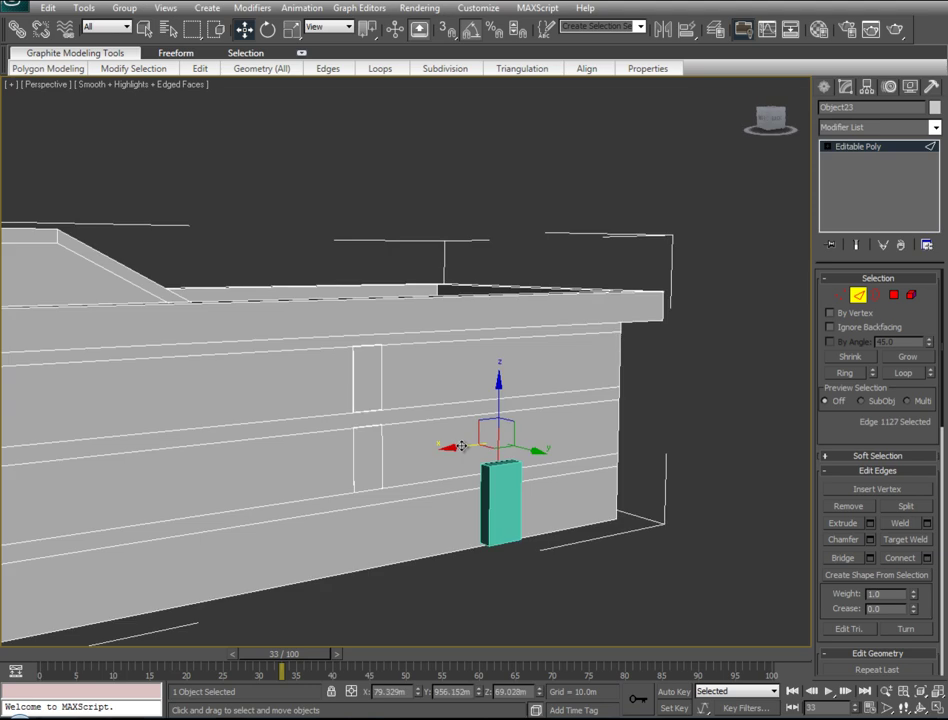
drag(350, 479, 347, 481)
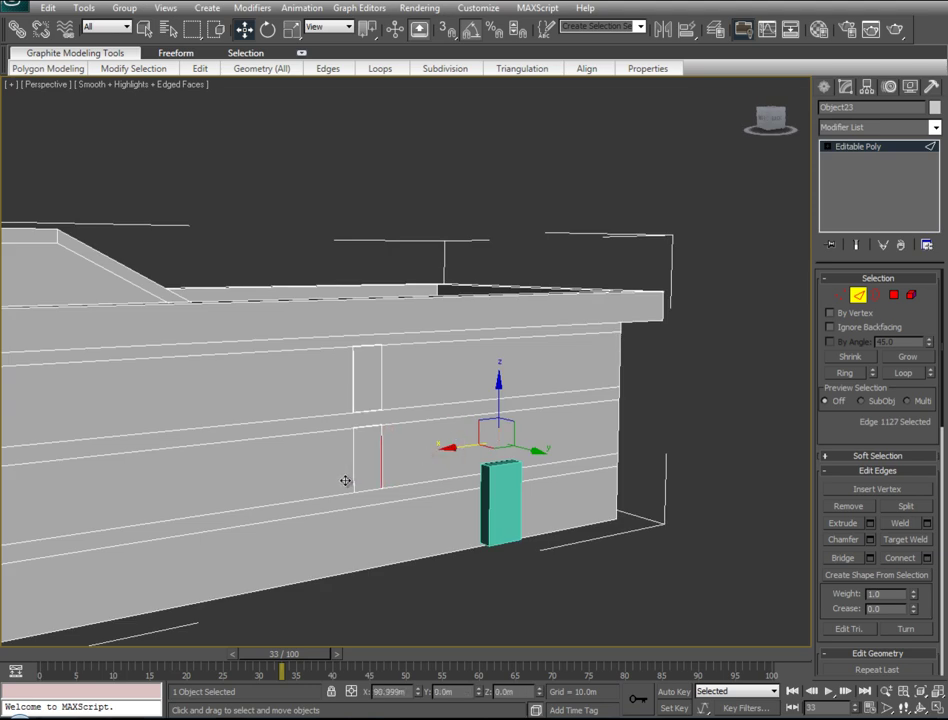
click(377, 452)
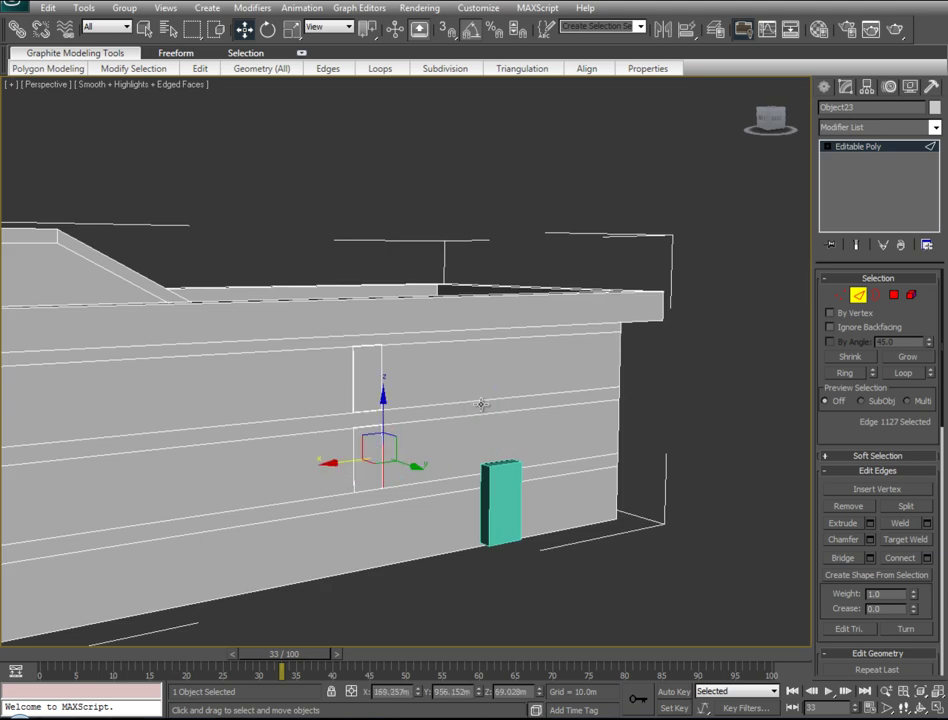
click(152, 378)
alt+click(152, 378)
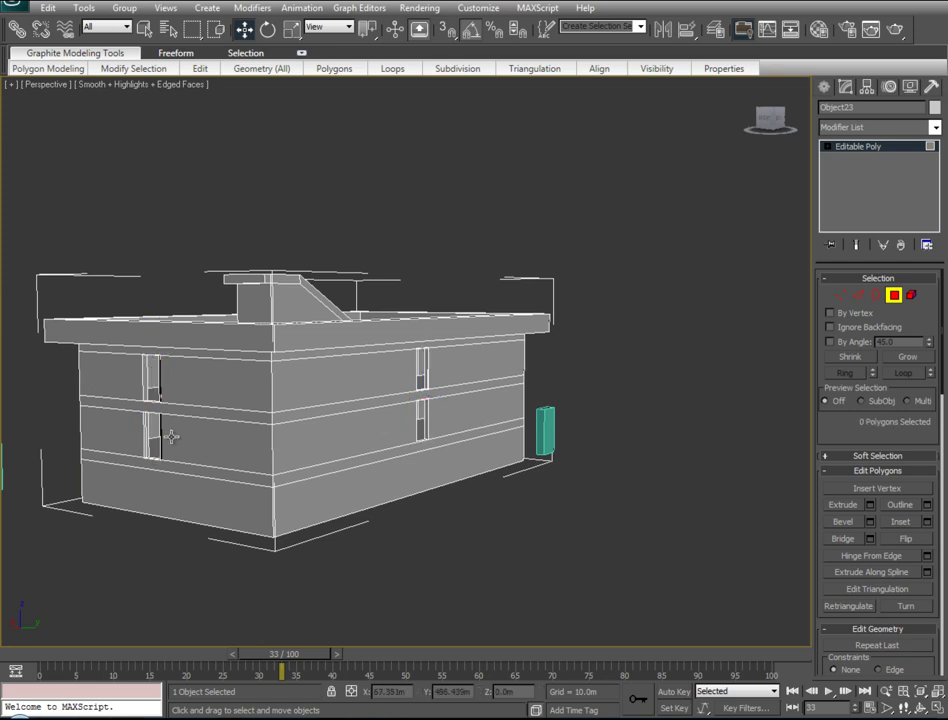
On the building's other side, delete the upper-right, lower-right, lower-left and upper-left window faces
mouse_move(156, 443)
alt+middle_down()
mouse_move(292, 517)
mouse_move(333, 452)
alt+middle_up()
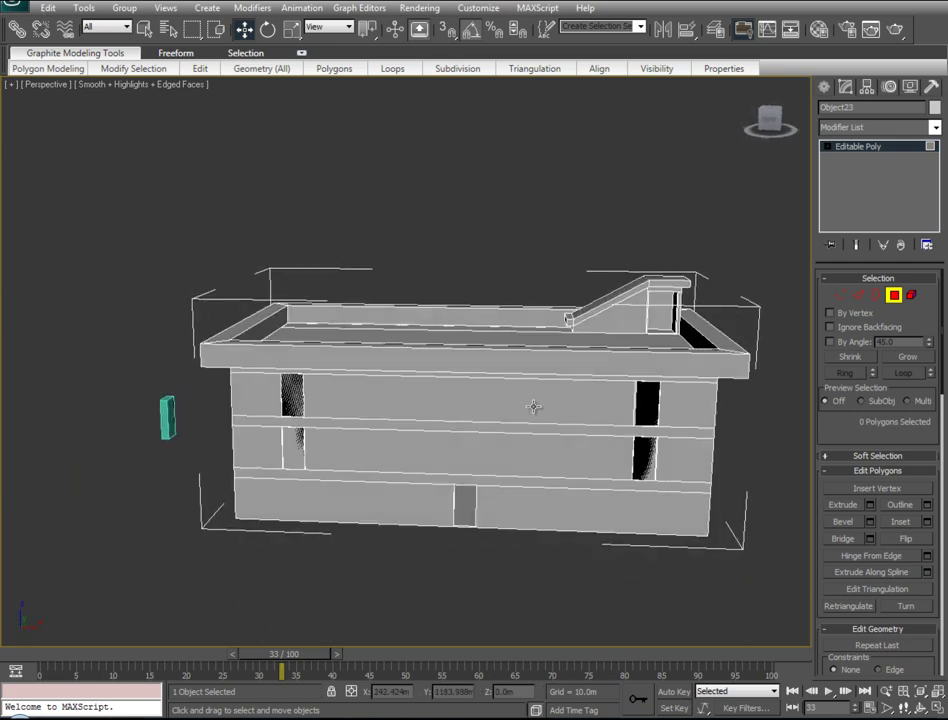
click(645, 403)
key(Delete)
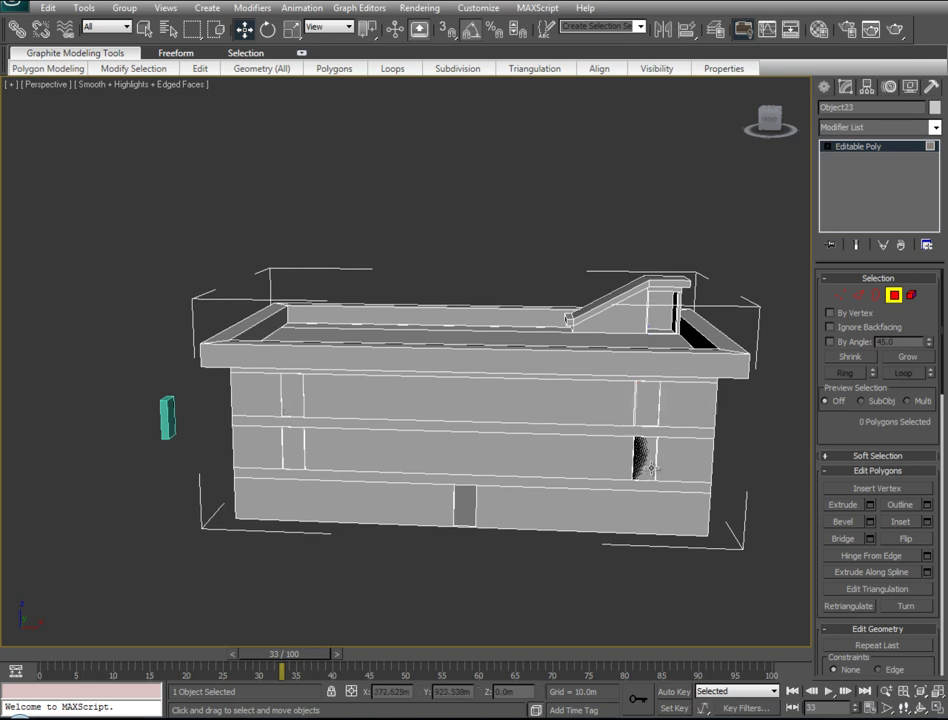
click(638, 456)
key(Delete)
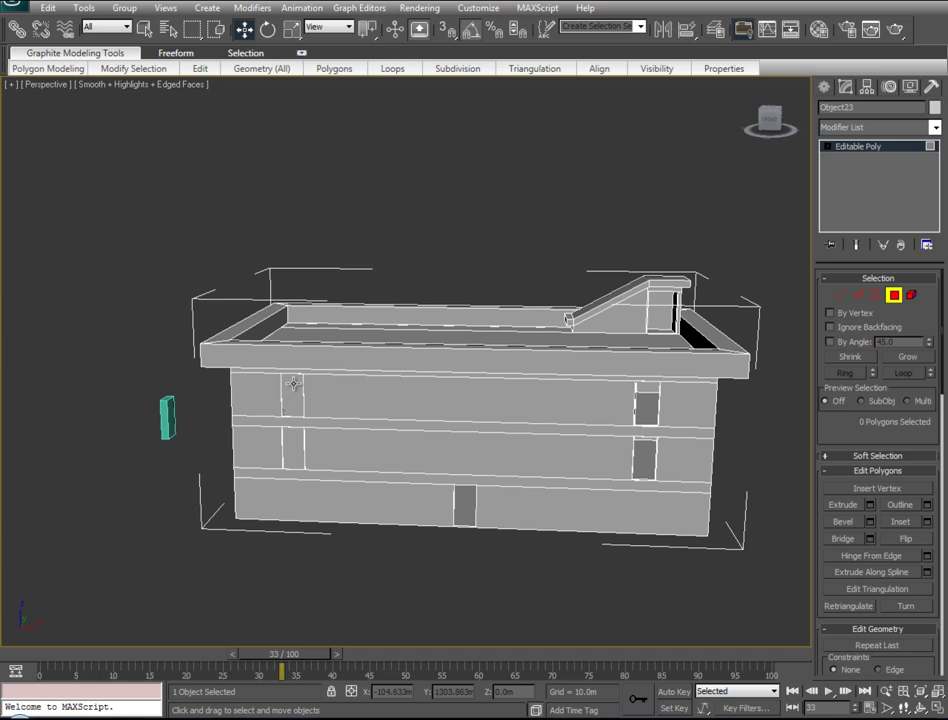
click(292, 445)
click(292, 390)
key(Delete)
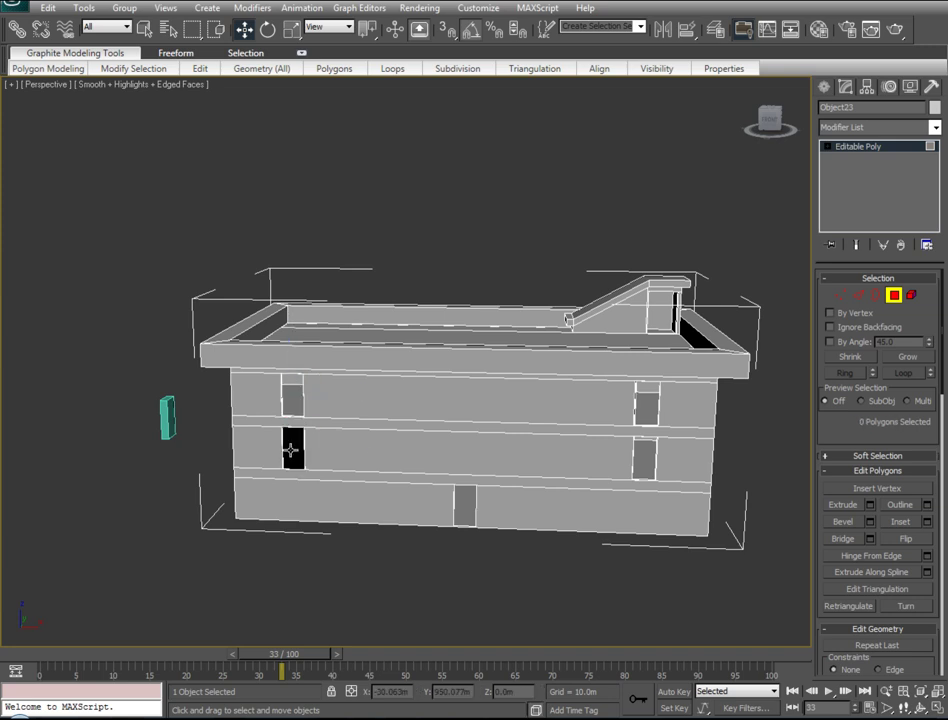
On the side wall, delete the upper-middle window face and the small face above the cyan box
mouse_move(300, 461)
alt+middle_down()
mouse_move(364, 508)
mouse_move(400, 446)
mouse_move(453, 449)
alt+middle_up()
click(483, 376)
key(Delete)
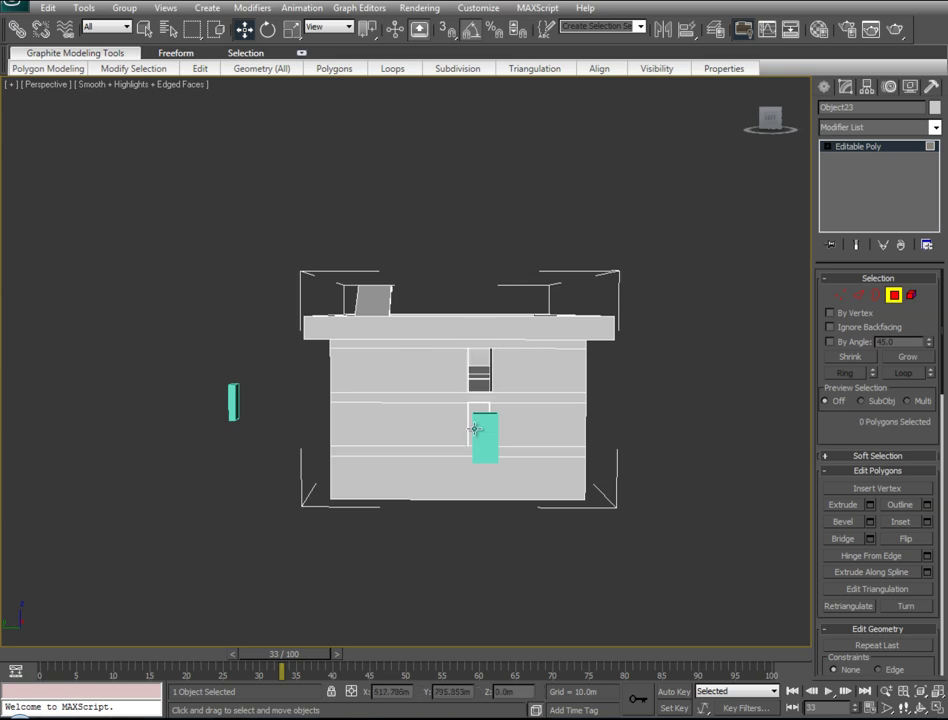
click(479, 410)
key(Delete)
mouse_move(279, 471)
alt+middle_down()
mouse_move(415, 529)
mouse_move(347, 387)
mouse_move(533, 383)
alt+middle_up()
scroll(421, 377, up, 5)
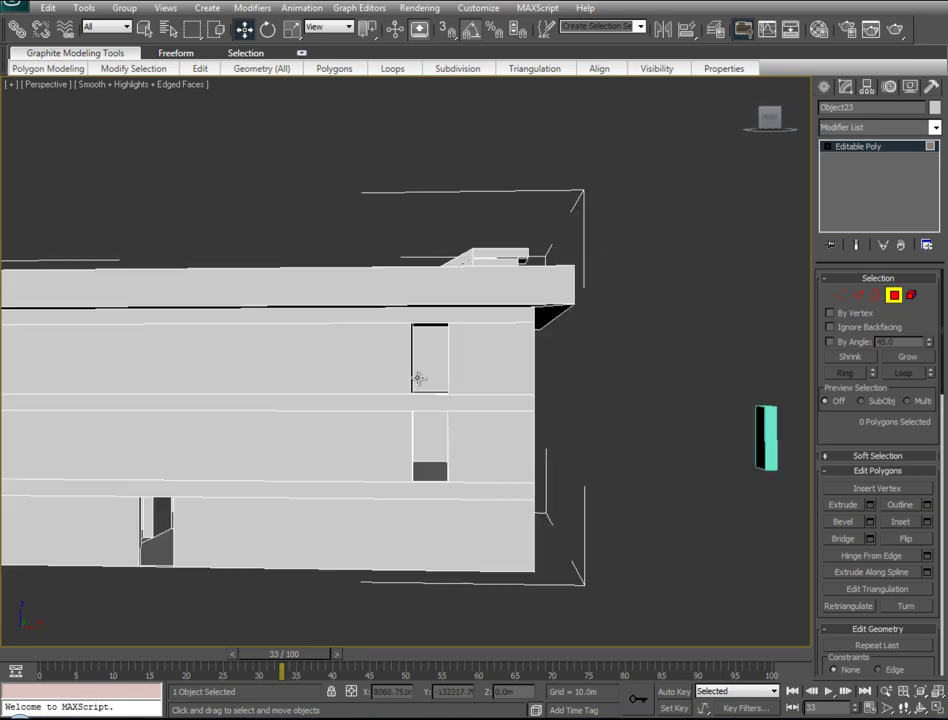
scroll(395, 382, up, 3)
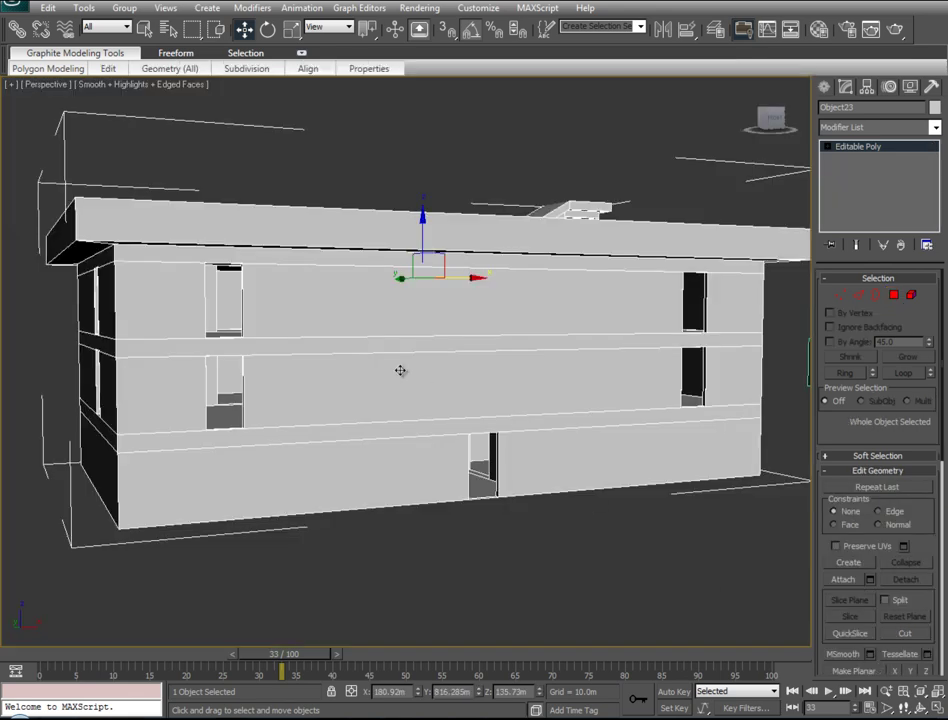
Weld all of the building's vertices, reducing the mesh from 629 to 583 vertices
click(840, 294)
key(ctrl+a)
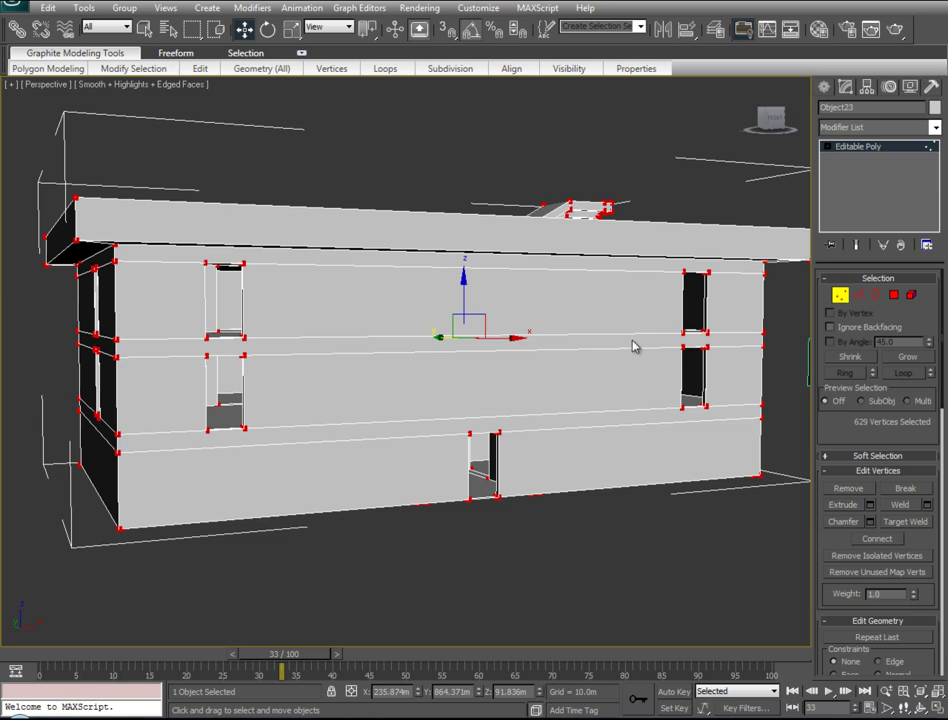
click(927, 505)
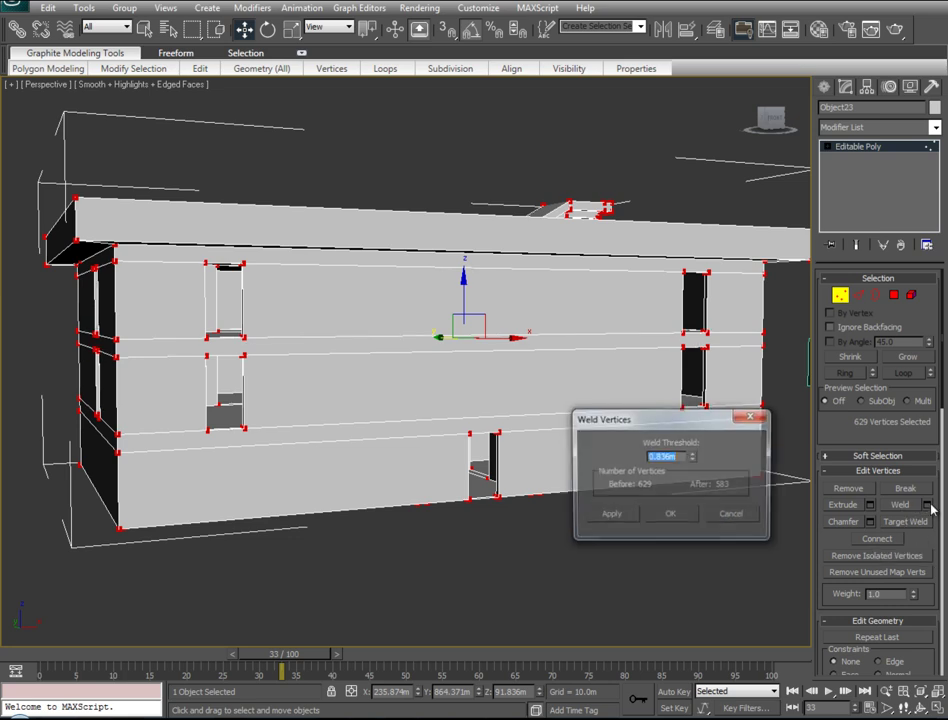
click(662, 515)
click(433, 561)
Return to object level and switch to the Front view of the building
alt+middle_drag(226, 466, 271, 470)
scroll(721, 440, up, 5)
scroll(458, 447, down, 5)
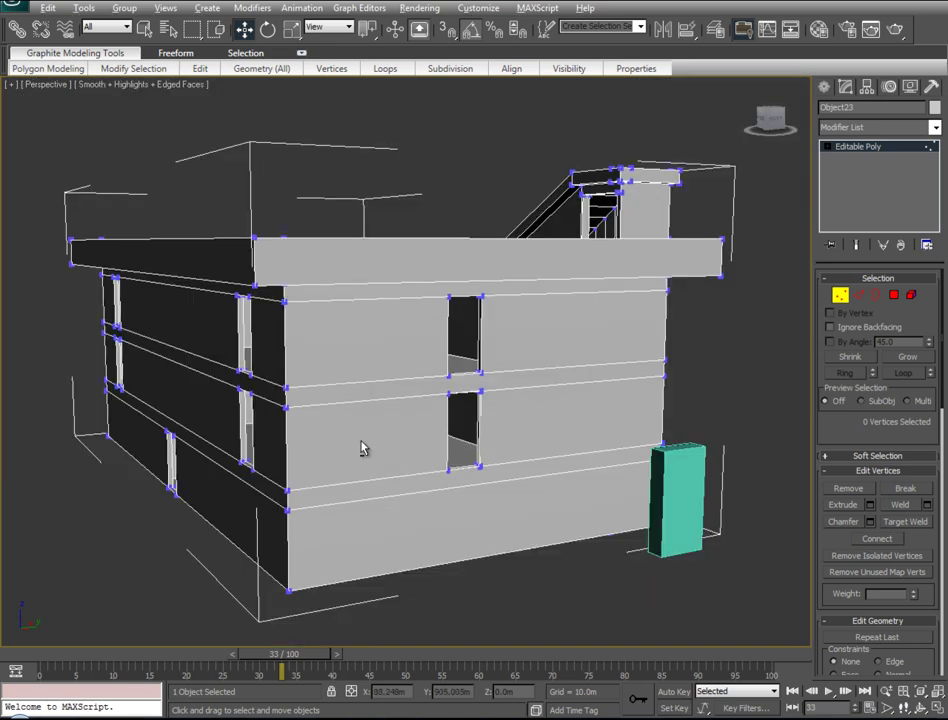
alt+middle_drag(362, 446, 599, 394)
key(1)
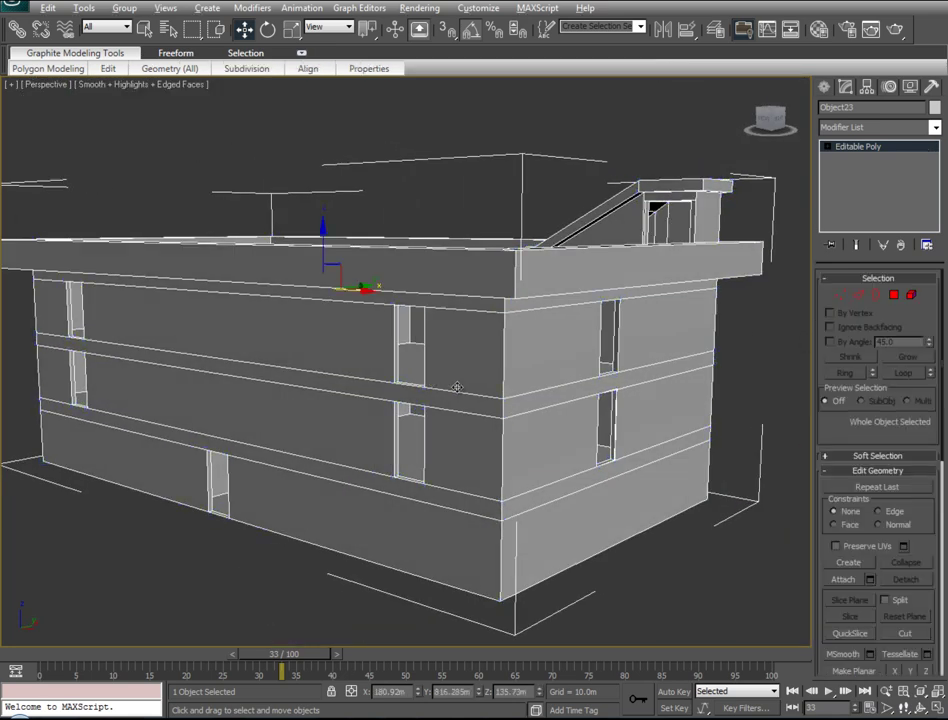
alt+middle_drag(456, 387, 518, 381)
key(f)
scroll(523, 383, down, 5)
middle_drag(569, 349, 487, 409)
Draw a long, flat Standard Primitives box in the Front view
click(824, 87)
click(852, 182)
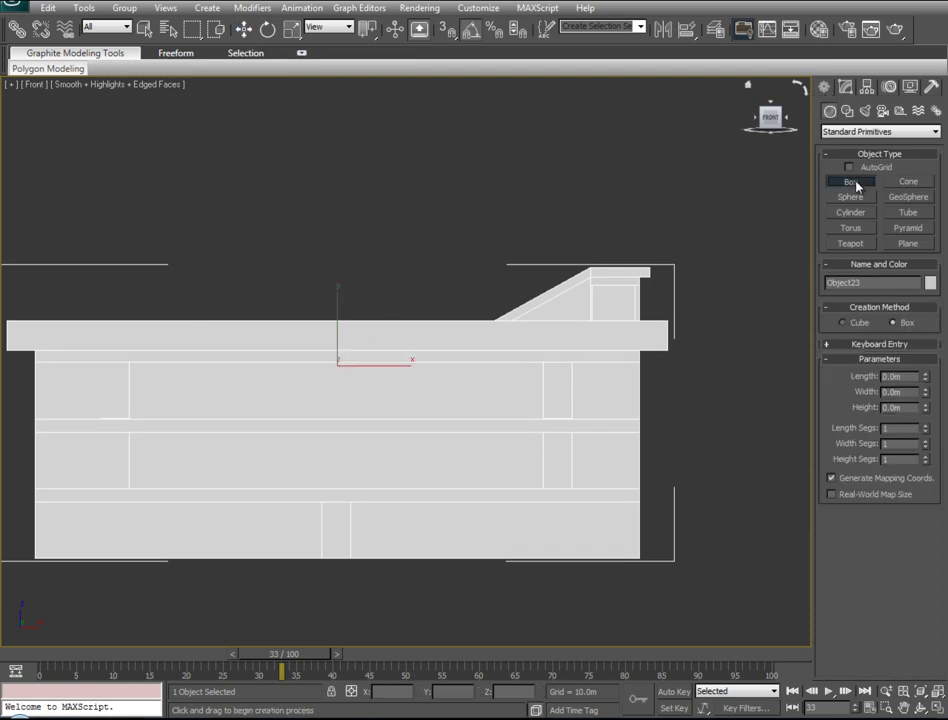
drag(287, 160, 476, 194)
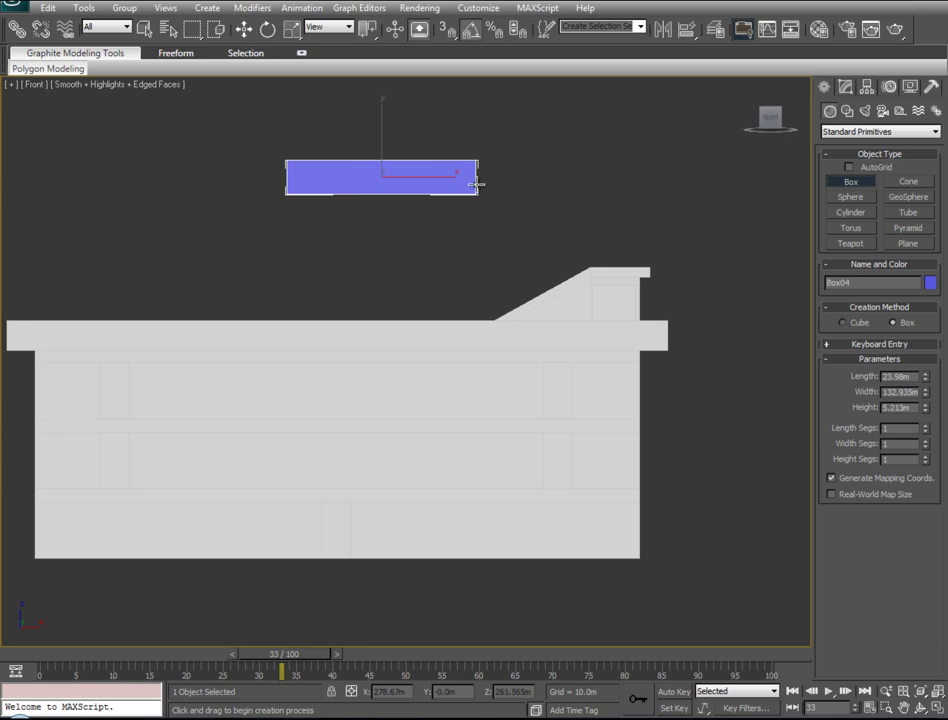
click(476, 160)
In Perspective view, move the new box onto the building so it sticks out of the wall
key(w)
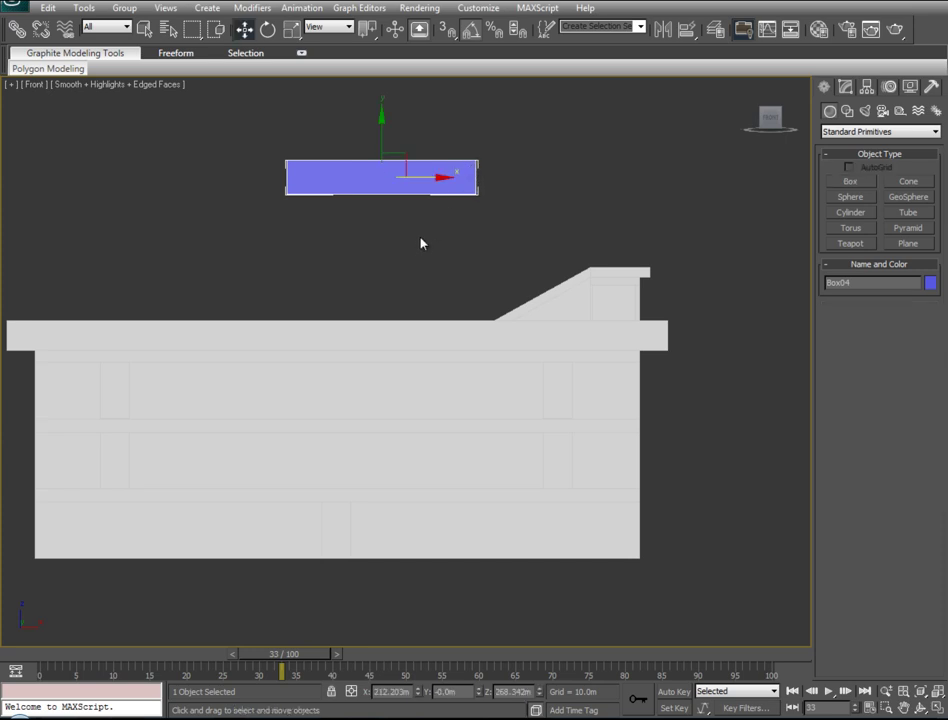
key(p)
key(alt+q)
alt+middle_drag(451, 334, 351, 350)
scroll(351, 350, down, 5)
scroll(512, 353, down, 3)
drag(405, 330, 668, 440)
scroll(668, 440, up, 6)
drag(580, 334, 543, 348)
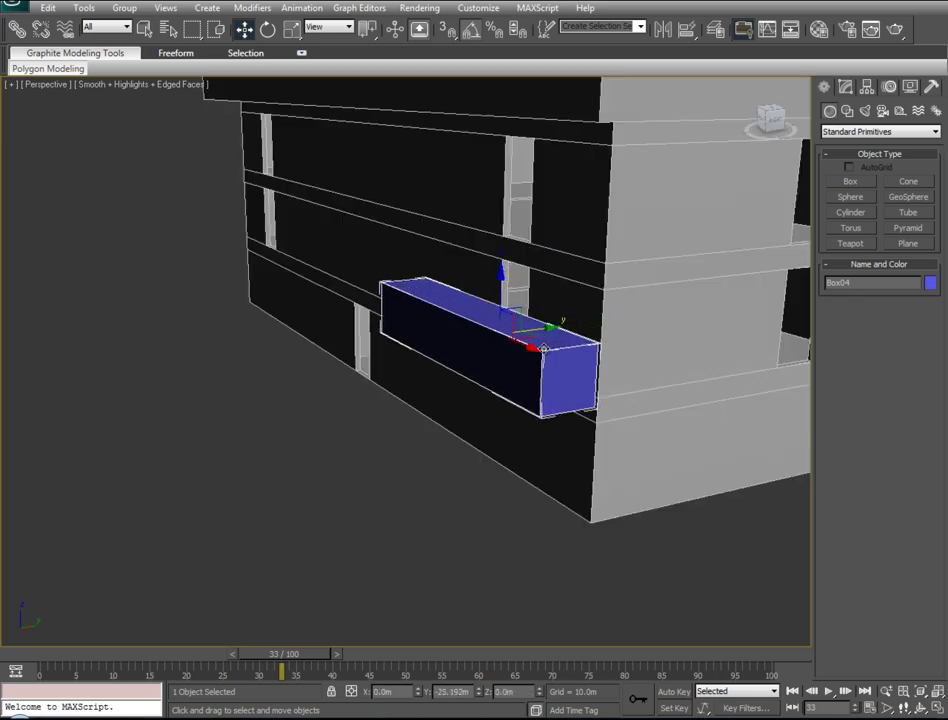
Lower the box about 5 m along the wall and nudge it slightly left
alt+middle_drag(451, 377, 438, 380)
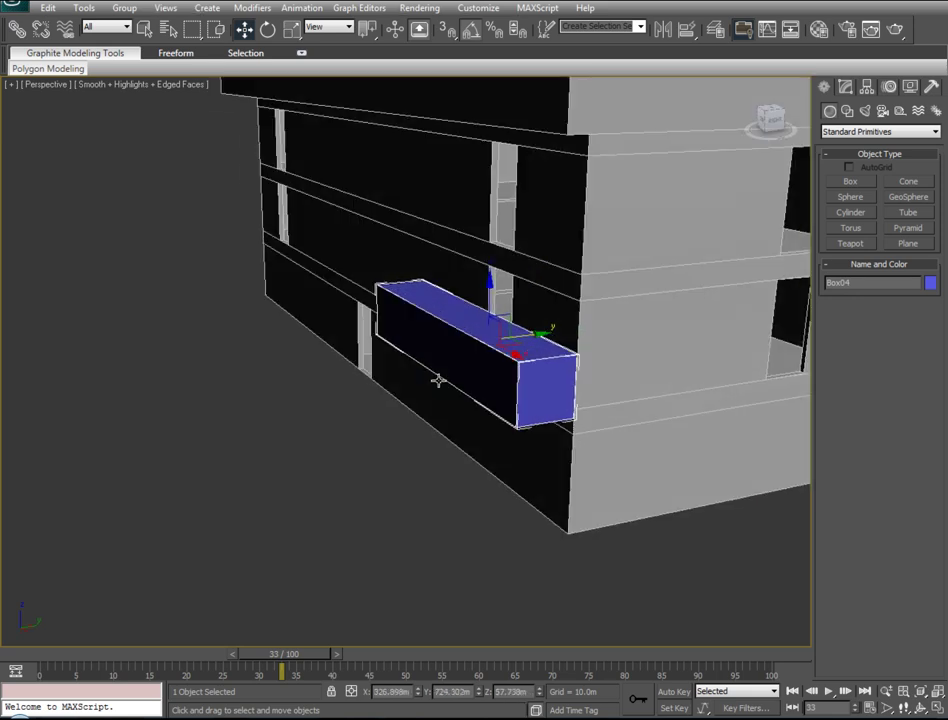
key(alt+x)
scroll(482, 381, up, 2)
scroll(511, 356, up, 2)
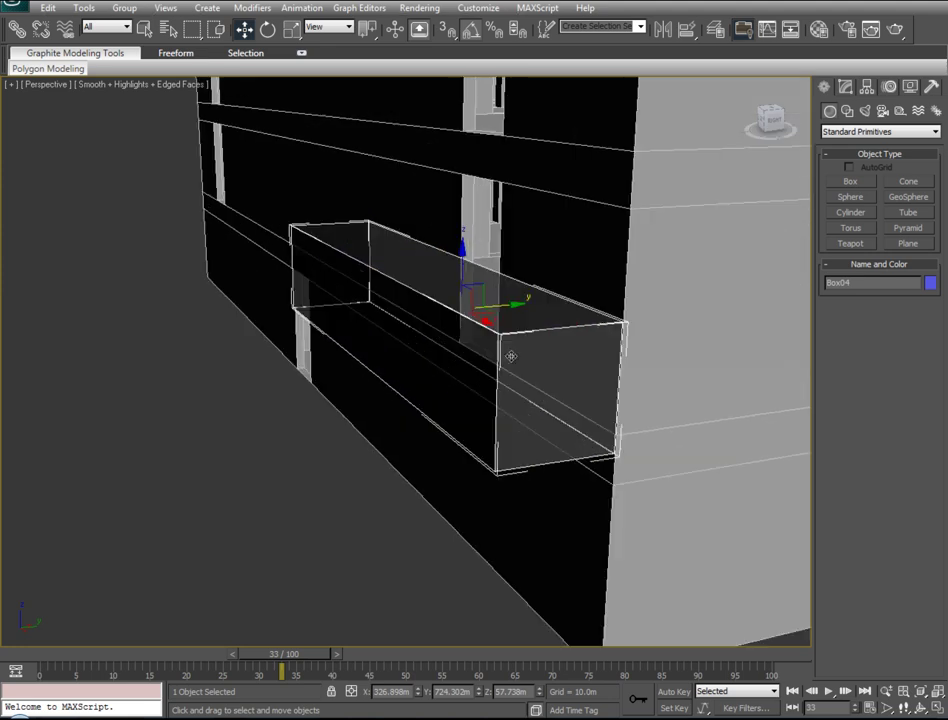
drag(461, 264, 461, 290)
key(alt+x)
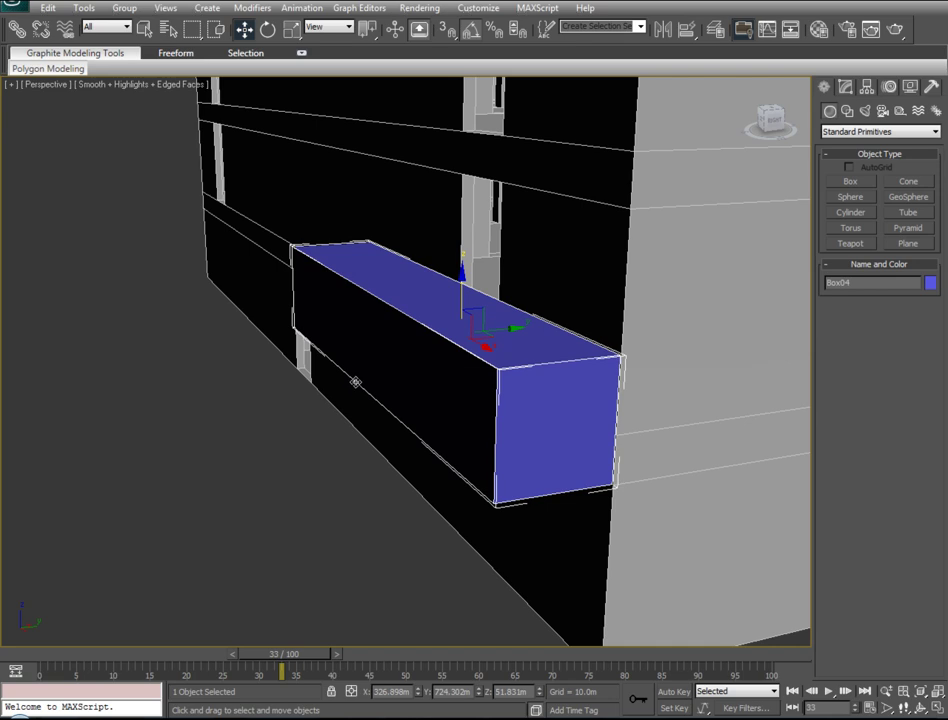
alt+middle_drag(355, 382, 298, 364)
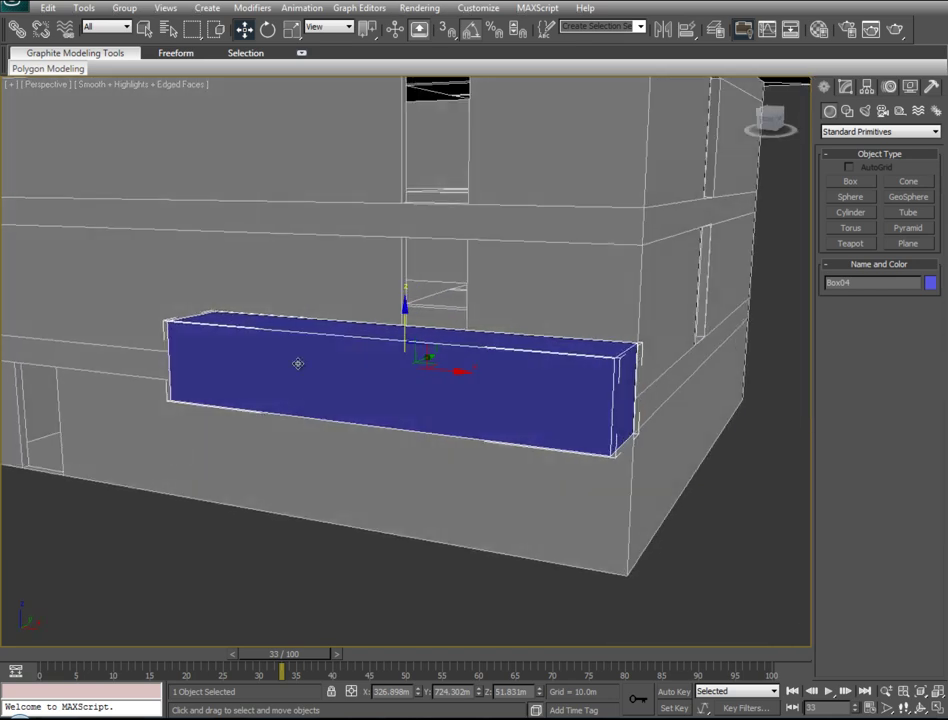
drag(448, 371, 428, 373)
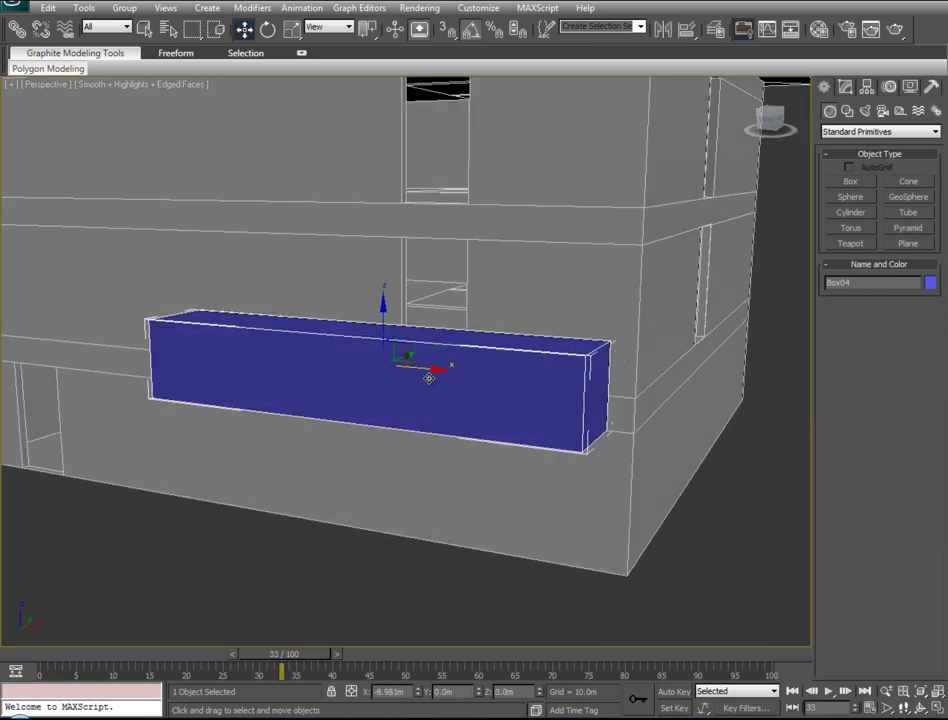
alt+middle_drag(442, 379, 387, 394)
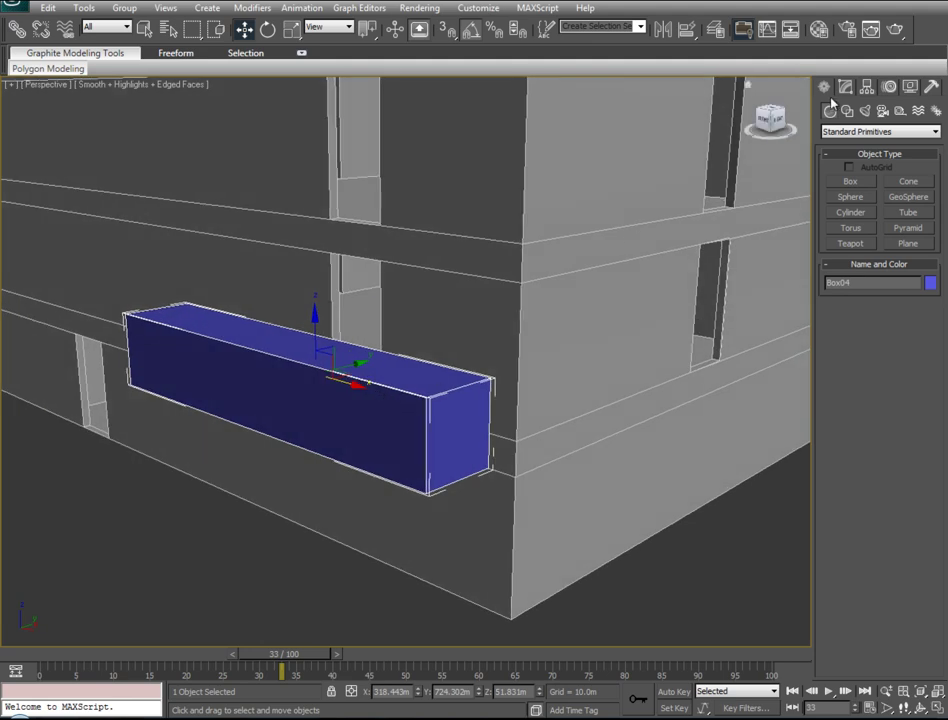
click(845, 87)
Convert Box04 to Editable Poly and push its front face out to lengthen it
right_click(399, 389)
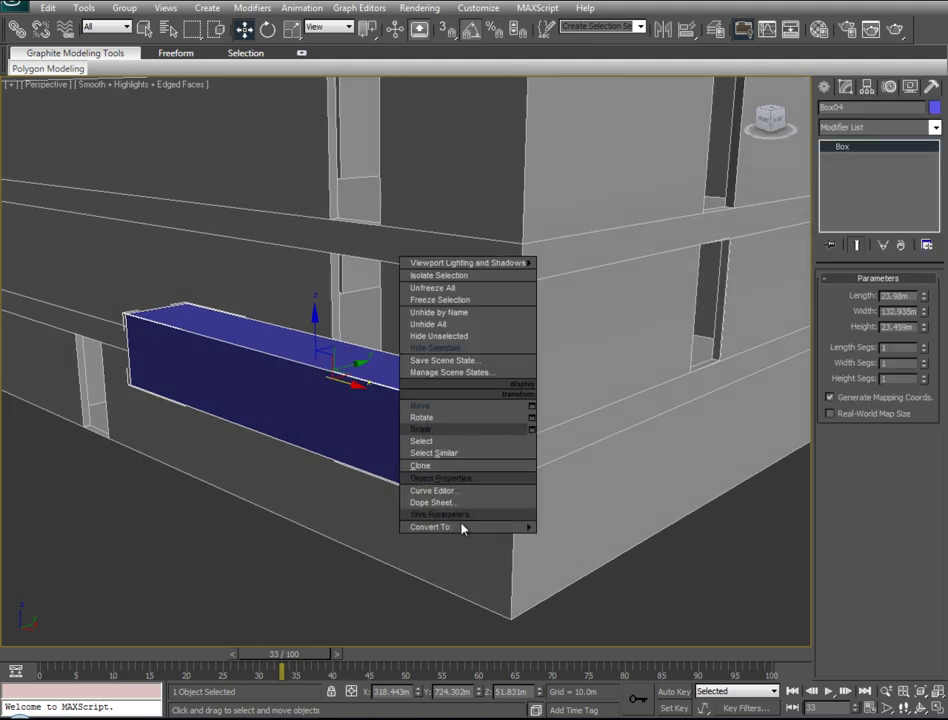
mouse_move(440, 527)
click(567, 543)
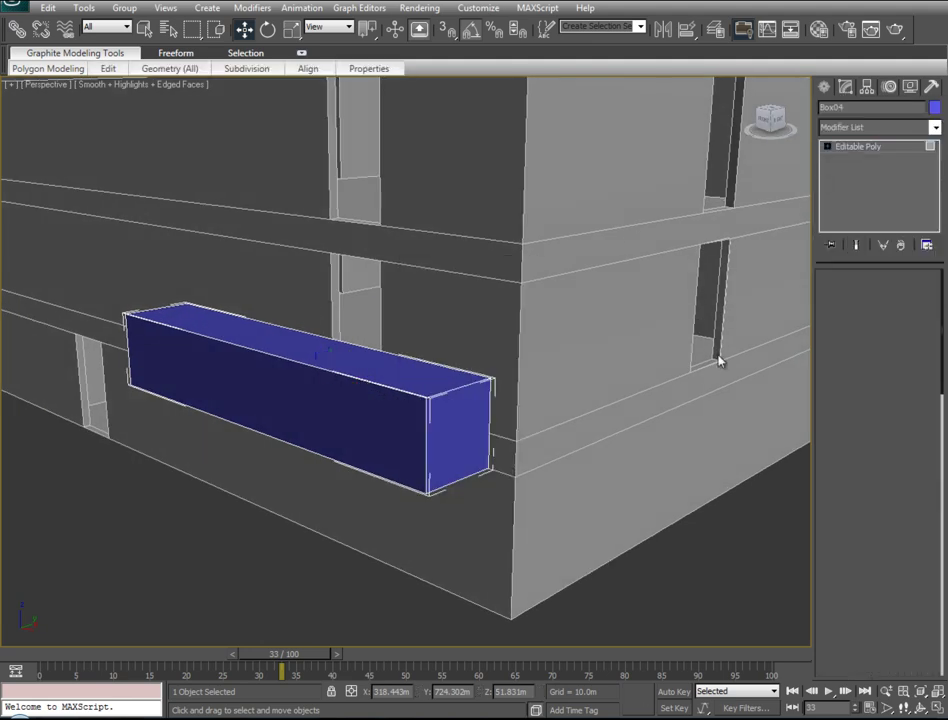
key(4)
click(373, 412)
drag(309, 374, 292, 378)
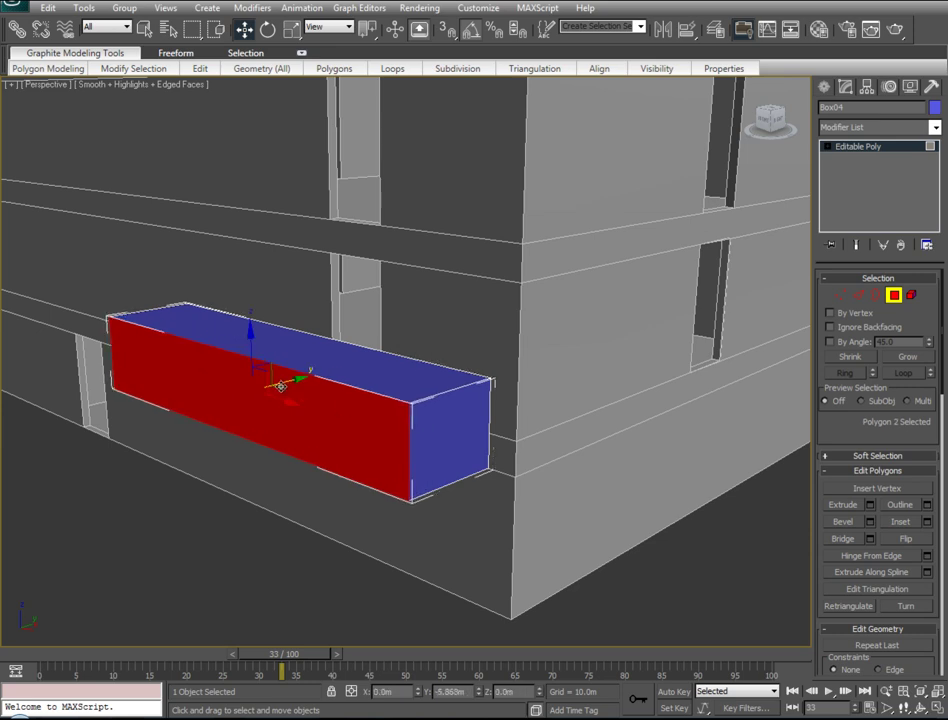
Extrude the top face with height 0, then scale it to about 89% to leave a rim
click(336, 366)
click(870, 505)
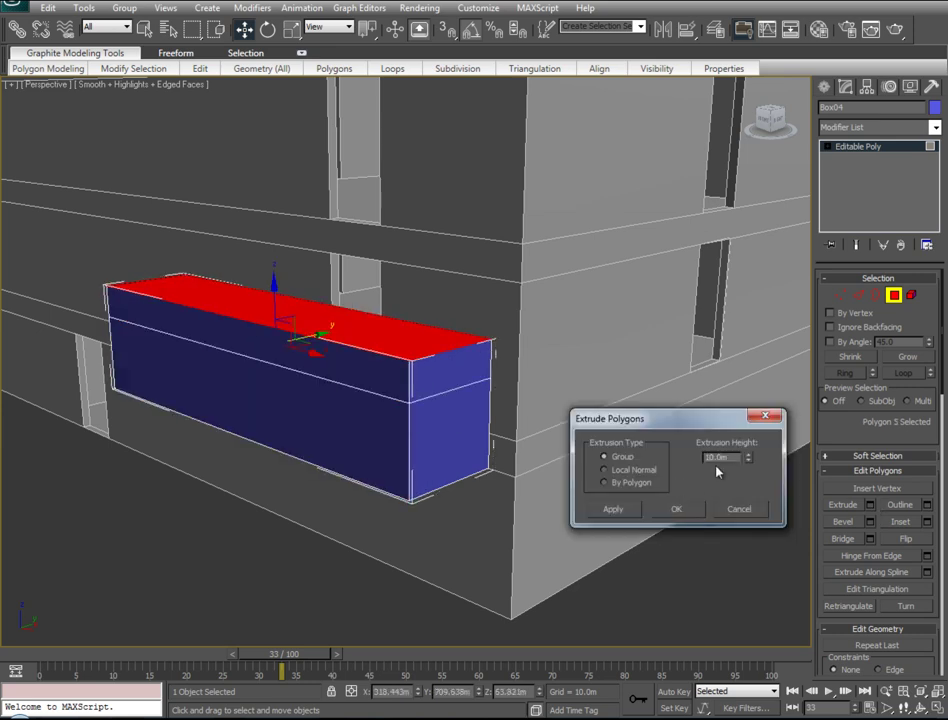
double_click(727, 457)
text(0)
click(690, 512)
right_click(349, 360)
click(370, 397)
drag(274, 350, 277, 350)
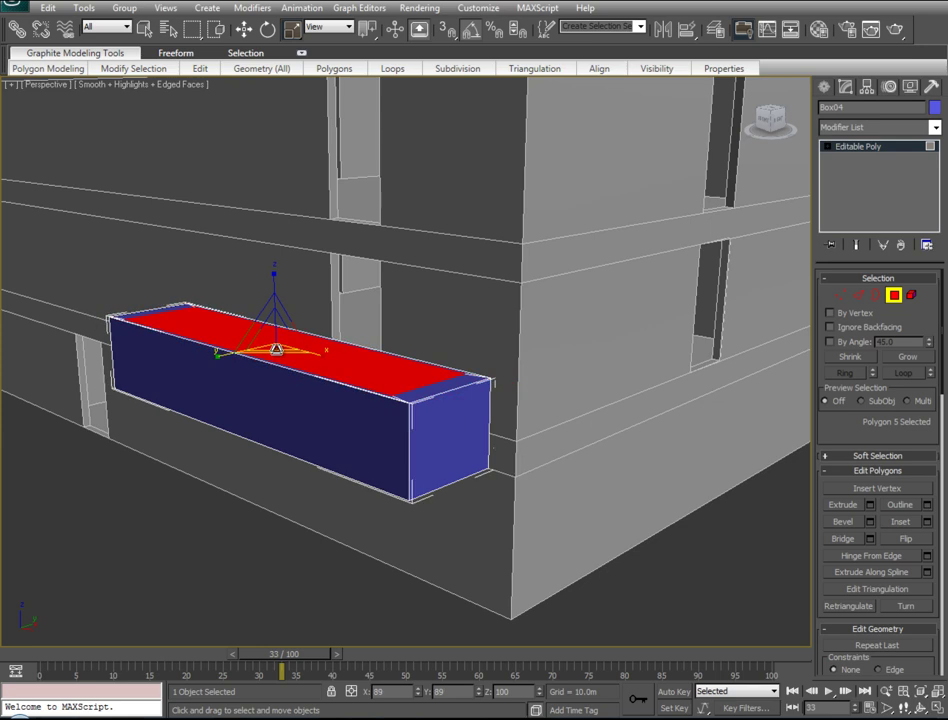
scroll(302, 387, up, 3)
scroll(347, 410, up, 3)
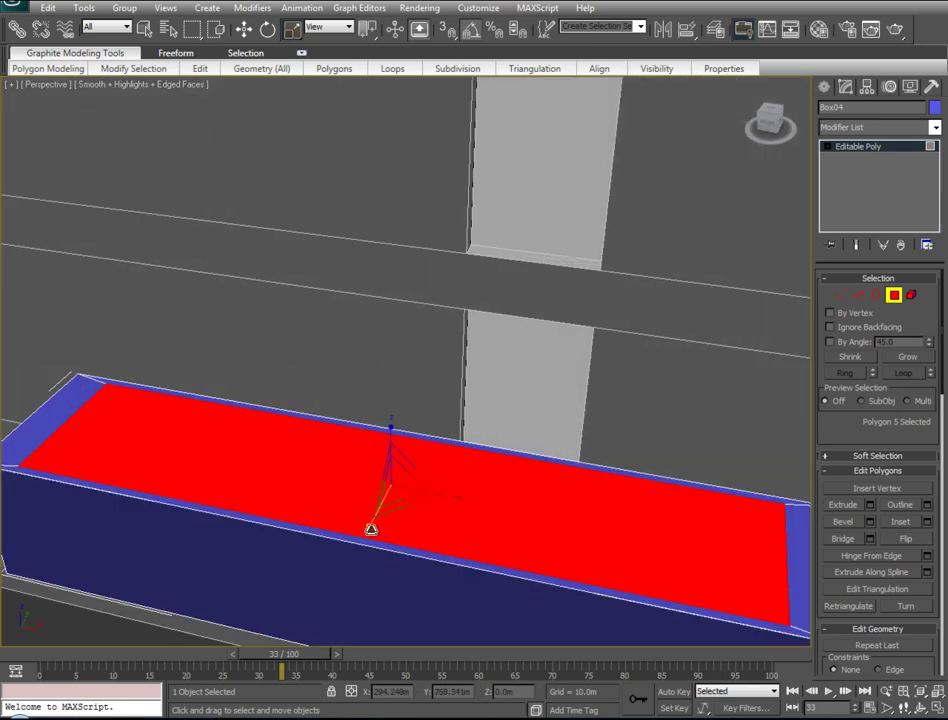
drag(370, 528, 445, 512)
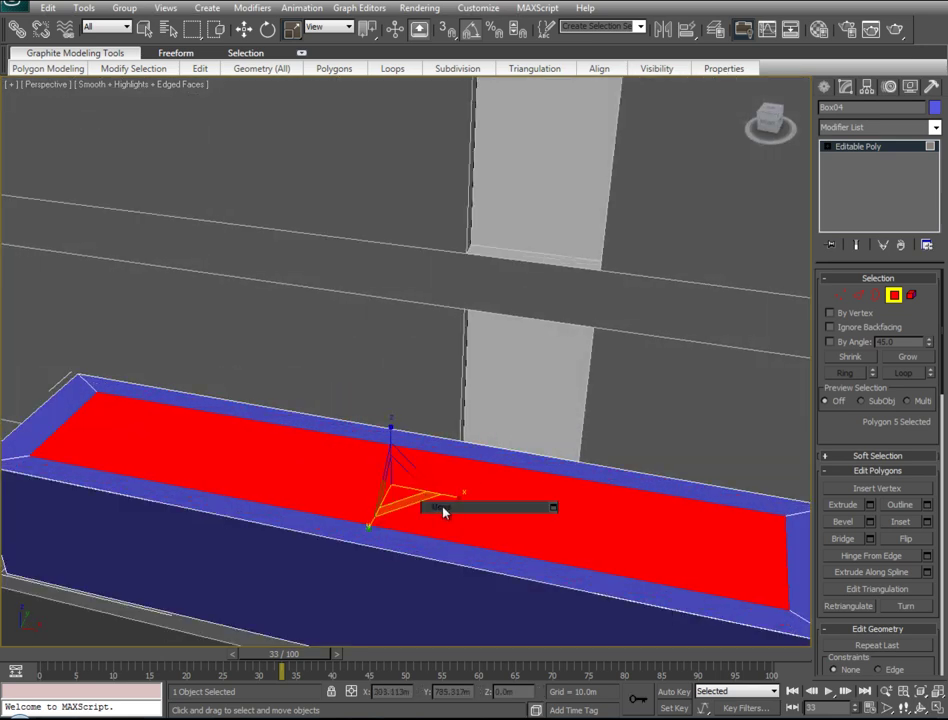
Slide the inset top face toward the back and remove the thin back strip face
key(w)
drag(410, 456, 421, 432)
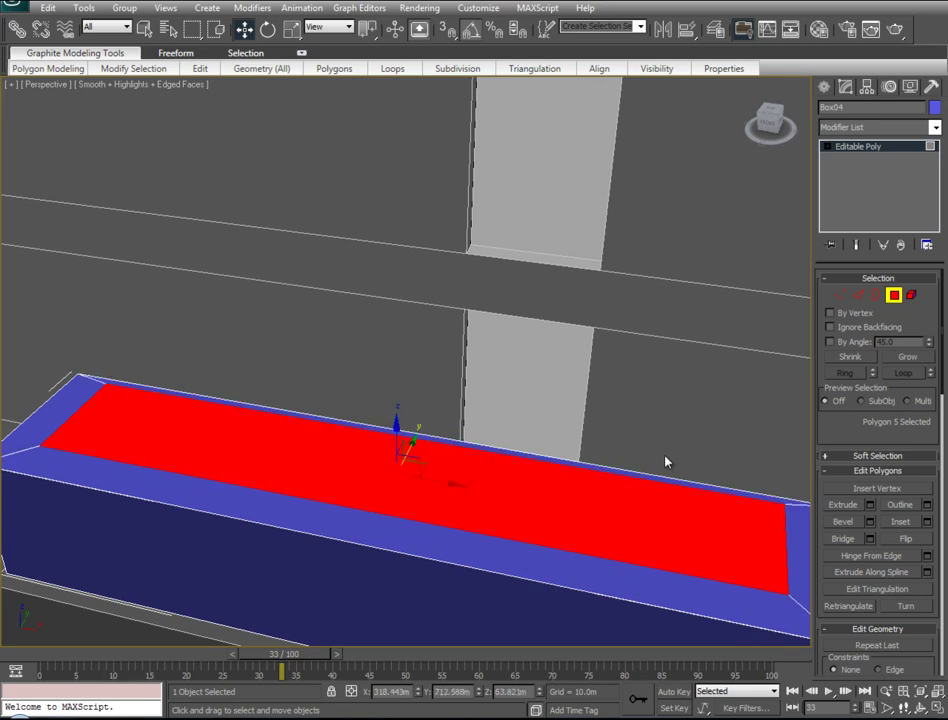
click(649, 480)
key(ctrl+d)
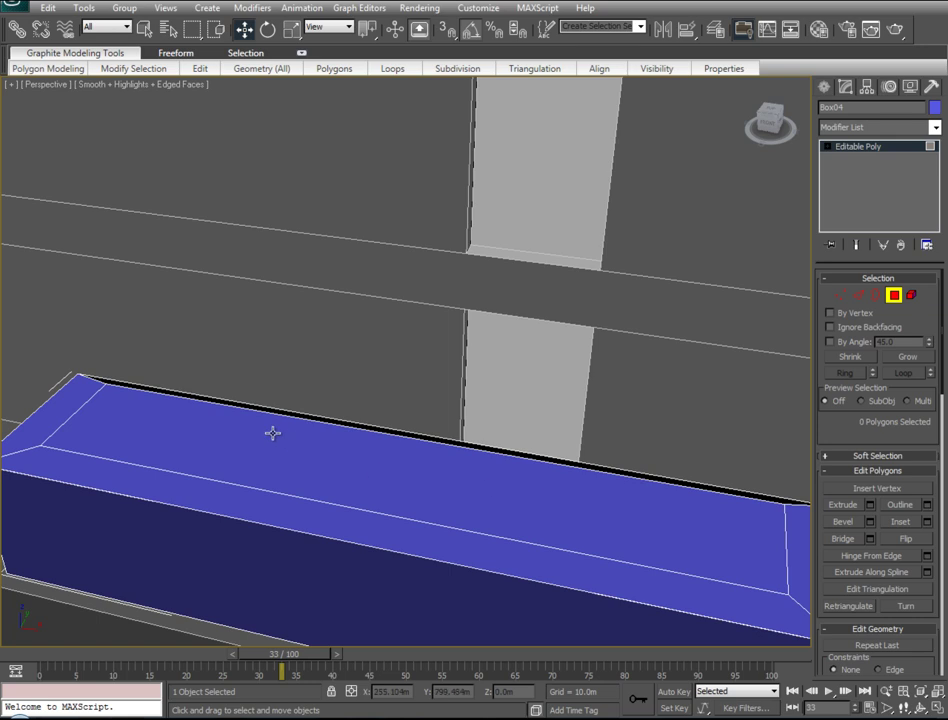
click(859, 295)
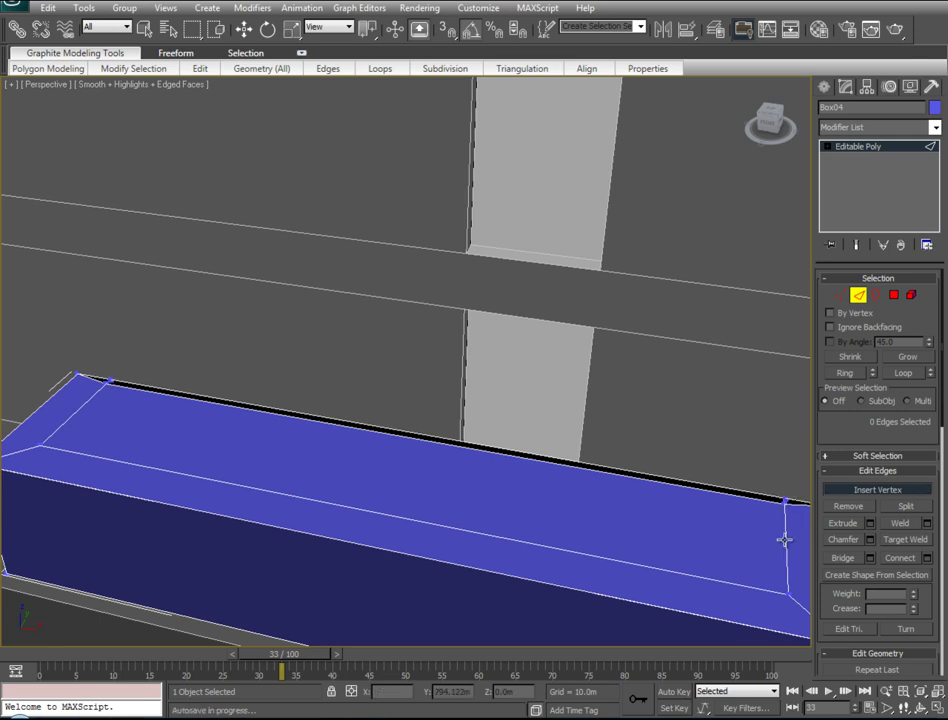
click(893, 295)
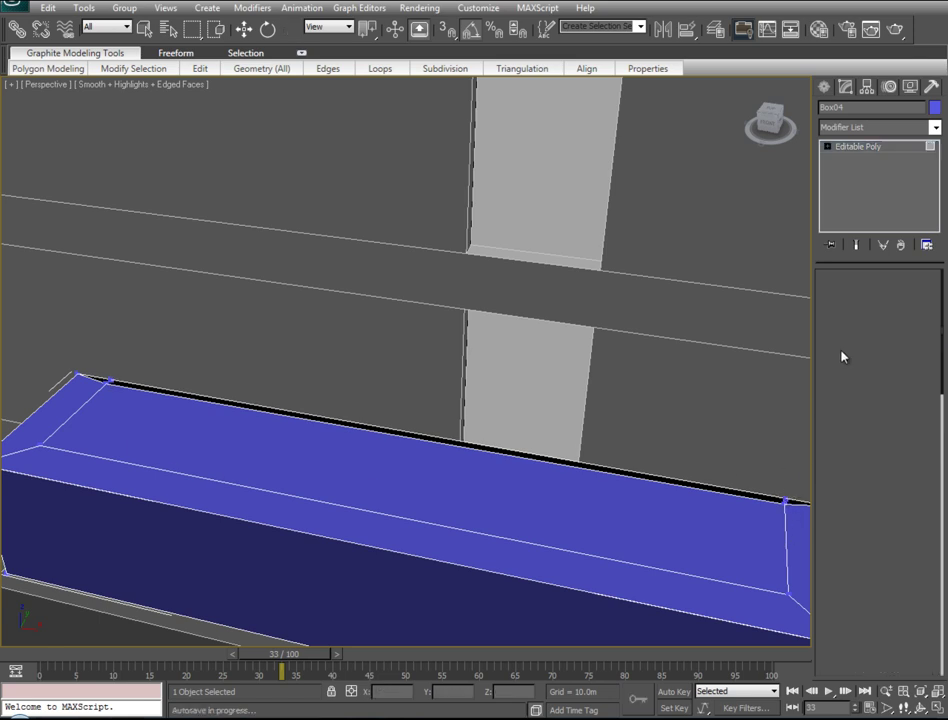
Lower the inset top face deep into the box, using See-Through to check its depth
key(w)
click(492, 460)
drag(415, 440, 413, 435)
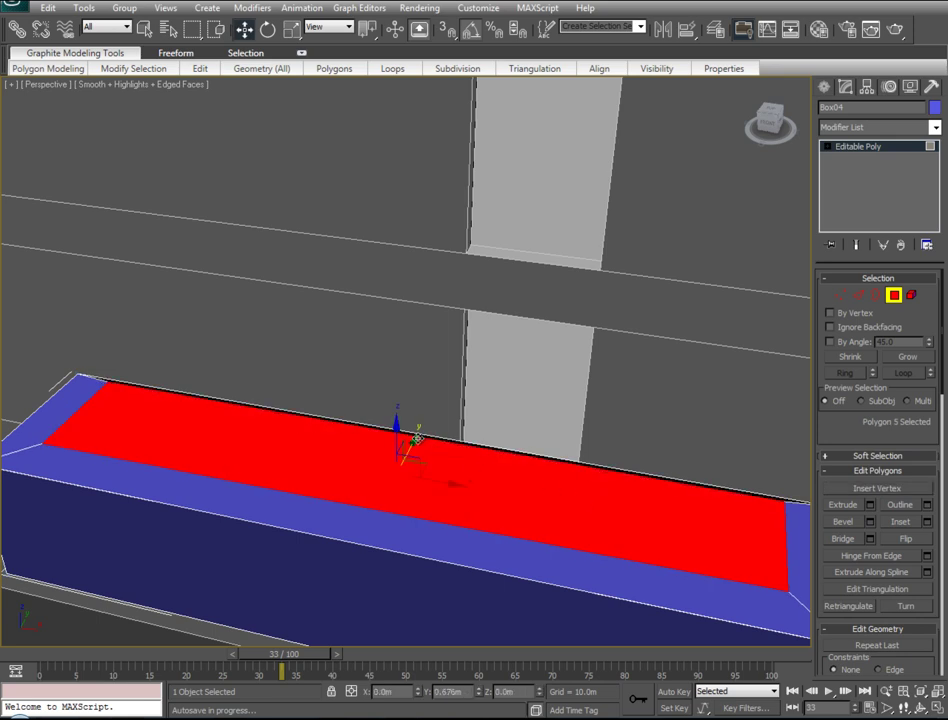
click(872, 510)
click(688, 514)
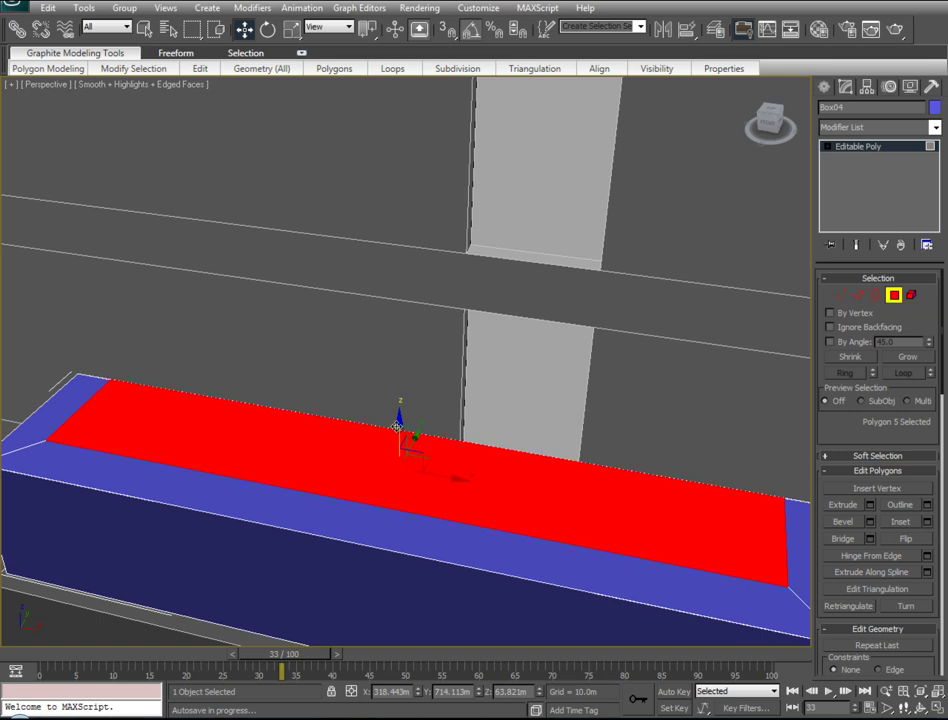
drag(397, 427, 400, 455)
mouse_move(465, 445)
alt+middle_down()
mouse_move(427, 453)
mouse_move(514, 389)
mouse_move(491, 389)
mouse_move(535, 307)
mouse_move(520, 305)
mouse_move(510, 284)
mouse_move(514, 262)
mouse_move(548, 310)
alt+middle_up()
key(alt+x)
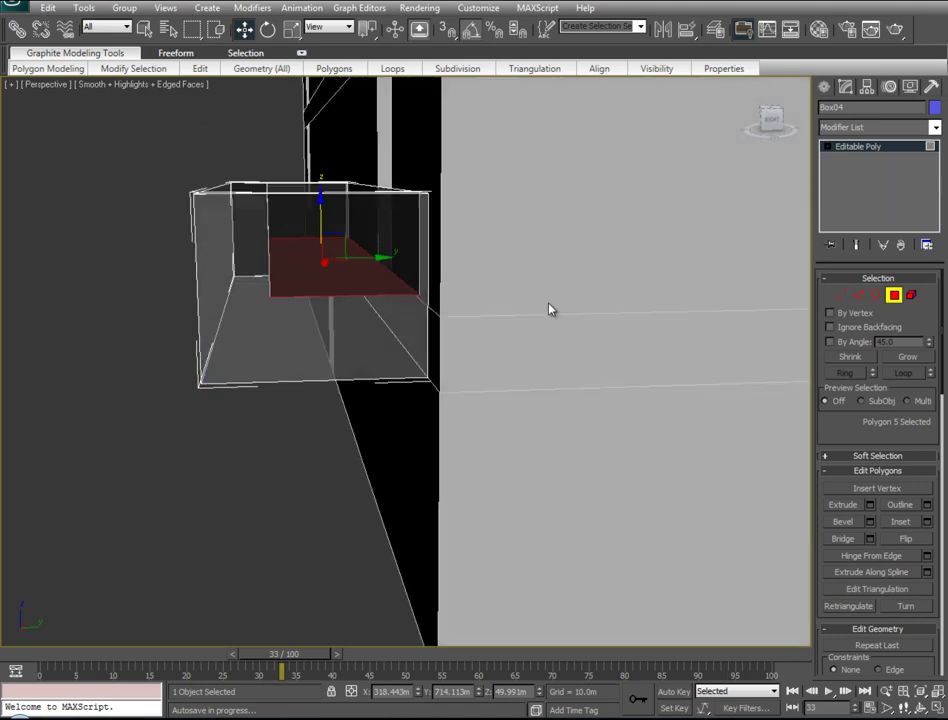
mouse_move(319, 205)
mouse_down()
mouse_move(320, 241)
mouse_move(323, 209)
mouse_up()
mouse_move(326, 288)
alt+middle_down()
mouse_move(339, 279)
mouse_move(438, 381)
mouse_move(410, 406)
mouse_move(437, 357)
alt+middle_up()
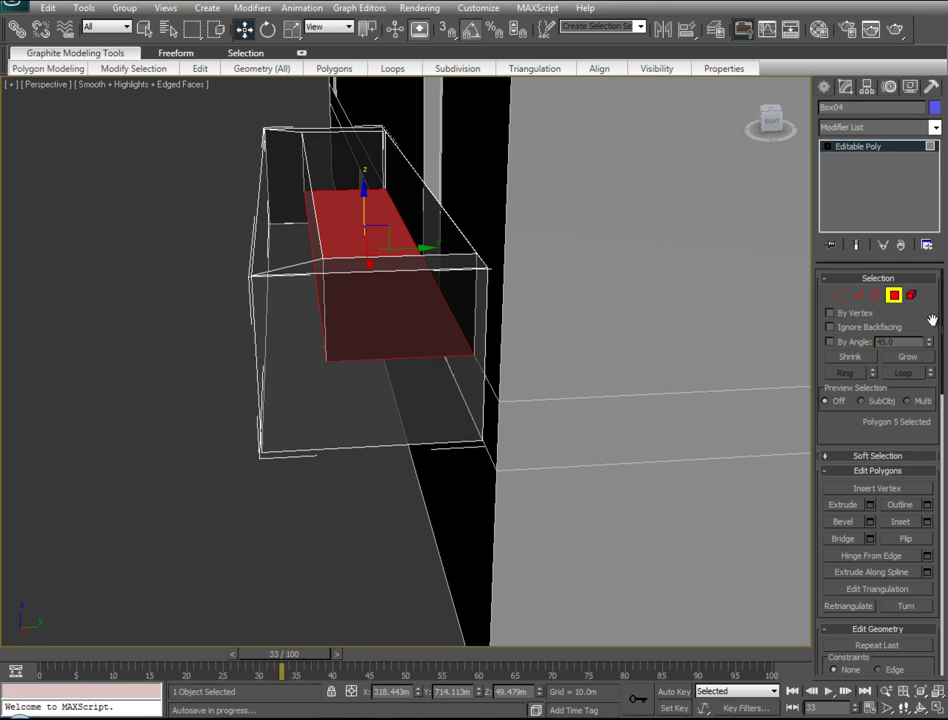
Slide the opening's inner corner vertices sideways and raise the box's top vertices
click(840, 298)
drag(293, 188, 297, 210)
ctrl+drag(338, 310, 316, 368)
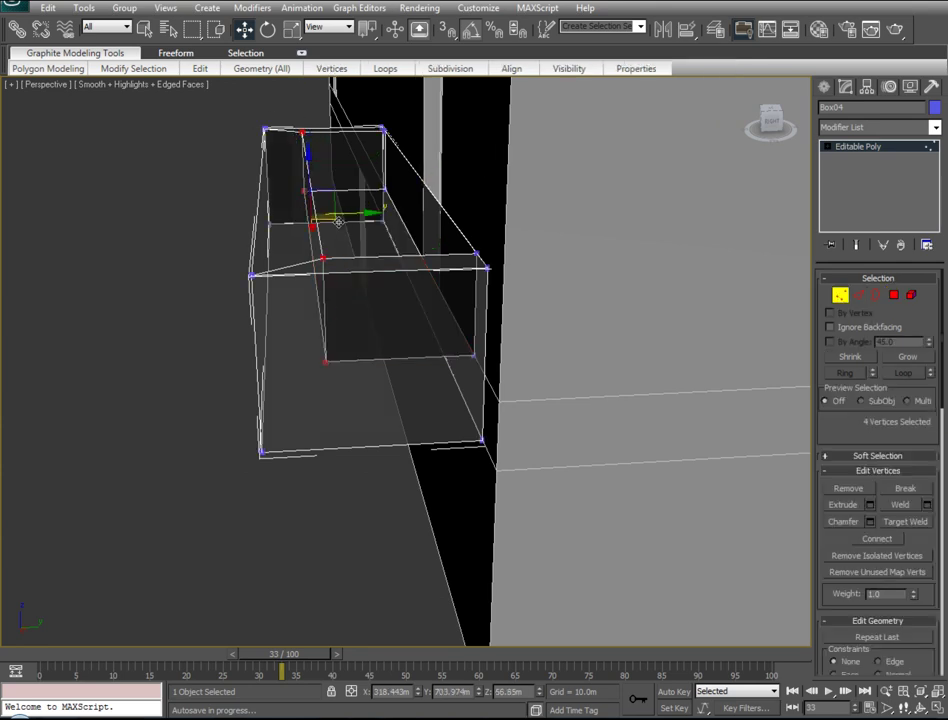
drag(355, 213, 318, 212)
mouse_move(307, 250)
alt+middle_down()
mouse_move(268, 268)
mouse_move(265, 296)
alt+middle_up()
drag(188, 155, 498, 238)
drag(350, 160, 344, 110)
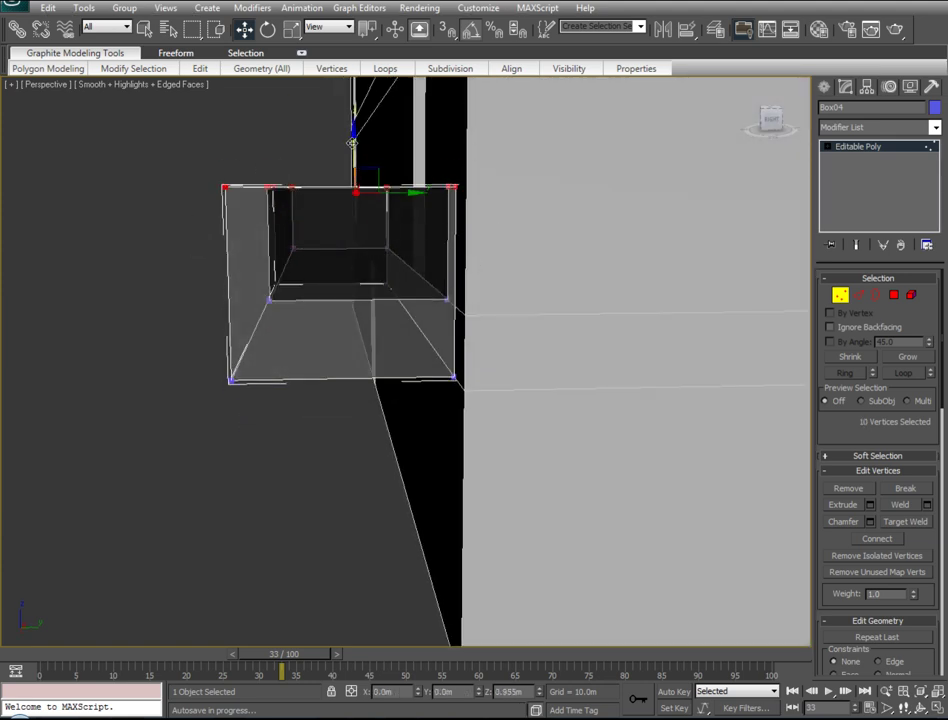
mouse_move(294, 267)
alt+middle_down()
mouse_move(364, 260)
mouse_move(326, 381)
mouse_move(144, 400)
mouse_move(174, 387)
mouse_move(172, 378)
alt+middle_up()
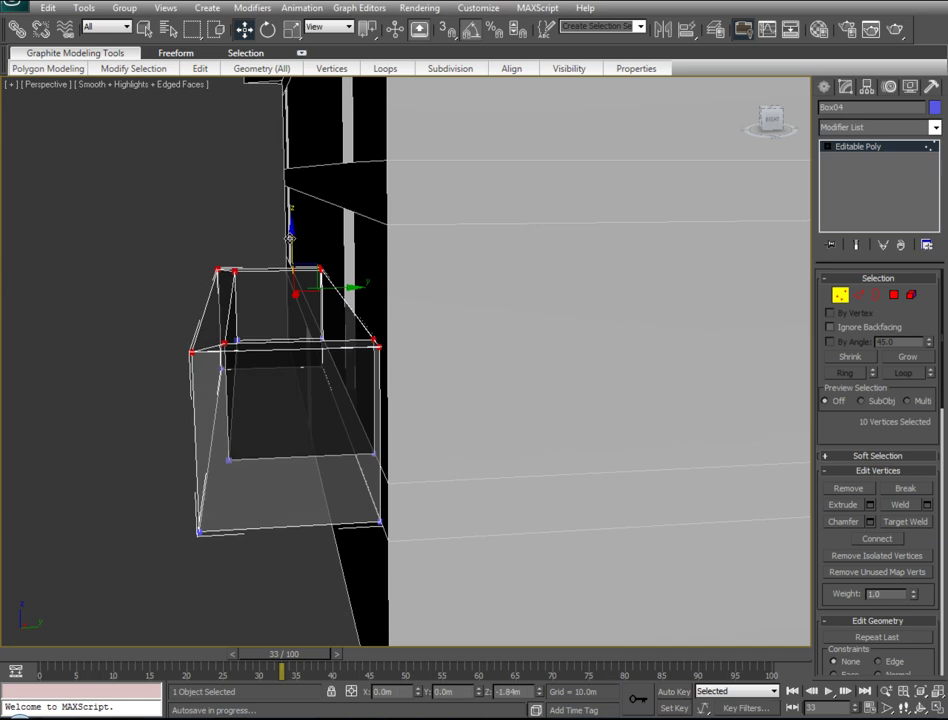
mouse_move(163, 324)
alt+middle_down()
mouse_move(215, 320)
mouse_move(250, 332)
mouse_move(252, 366)
alt+middle_up()
Delete the planter box's long back wall face
click(893, 295)
click(474, 360)
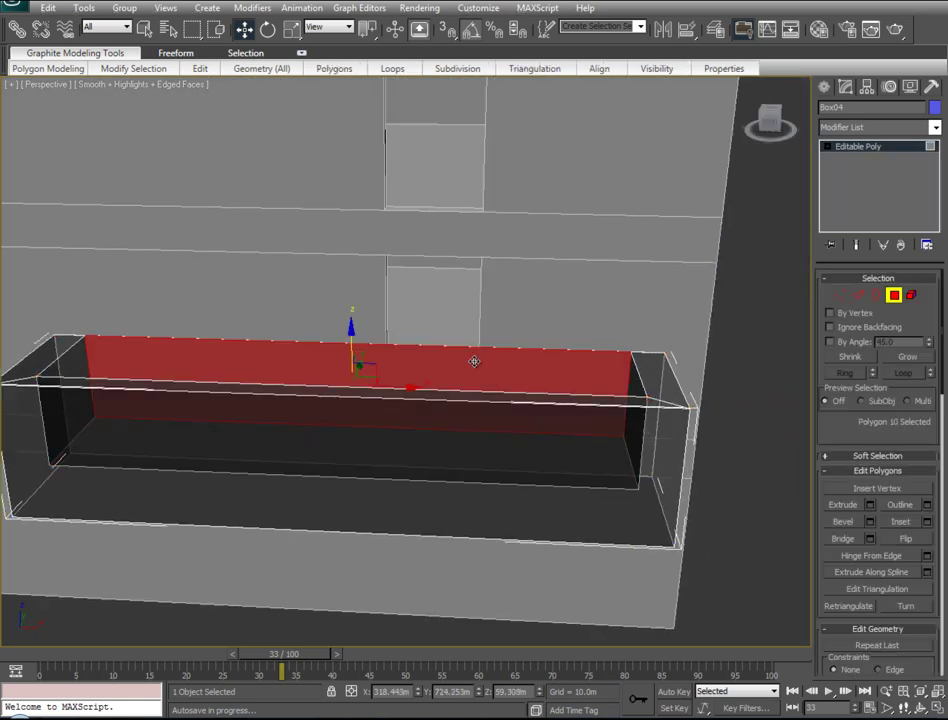
alt+click(474, 361)
click(435, 352)
key(Delete)
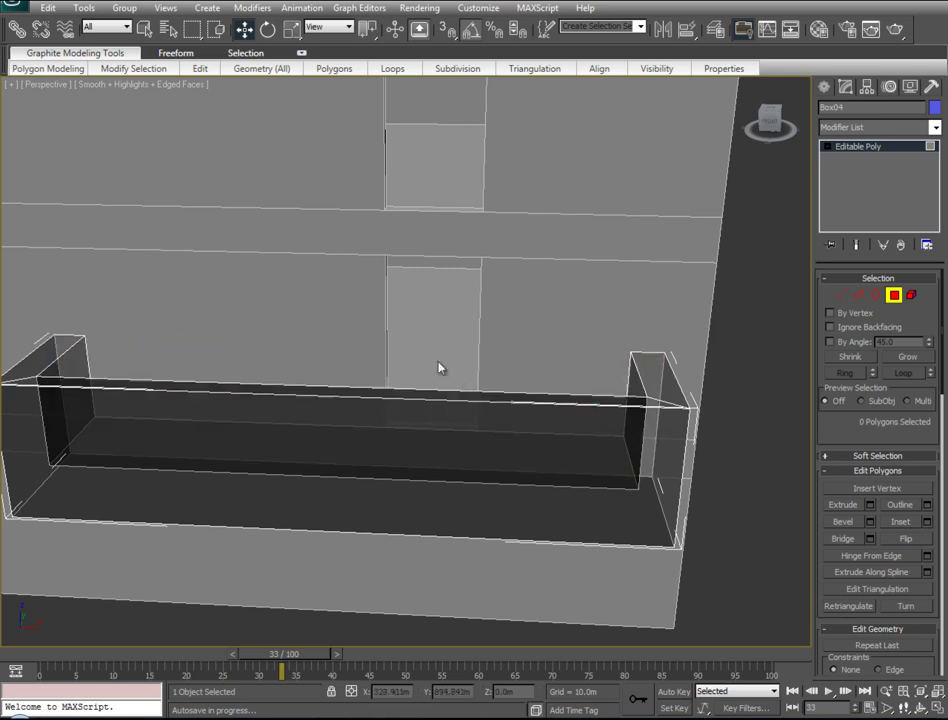
mouse_move(538, 408)
alt+middle_down()
mouse_move(616, 413)
mouse_move(800, 322)
alt+middle_up()
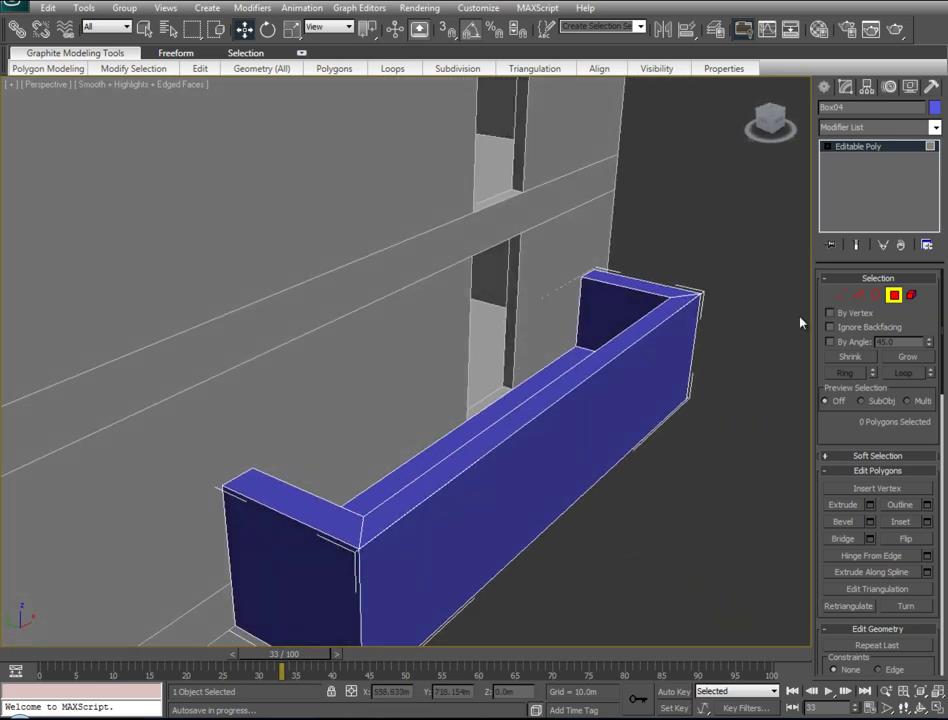
key(shift+z)
key(shift+z)
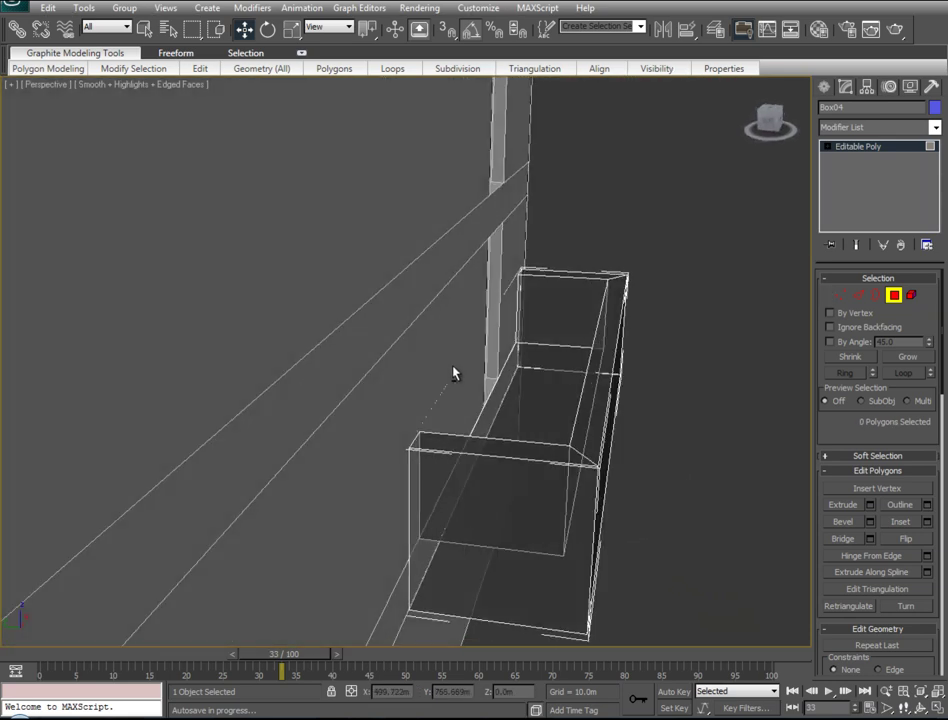
key(shift+z)
Weld the box's overlapping vertices and return it to solid display at object level
click(840, 295)
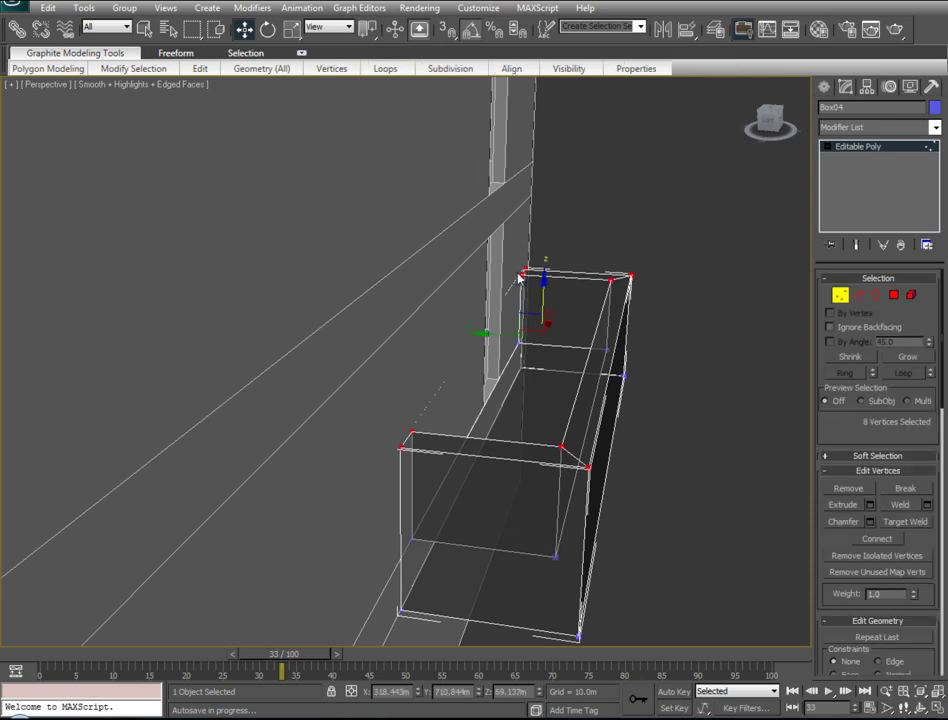
click(523, 275)
ctrl+click(409, 437)
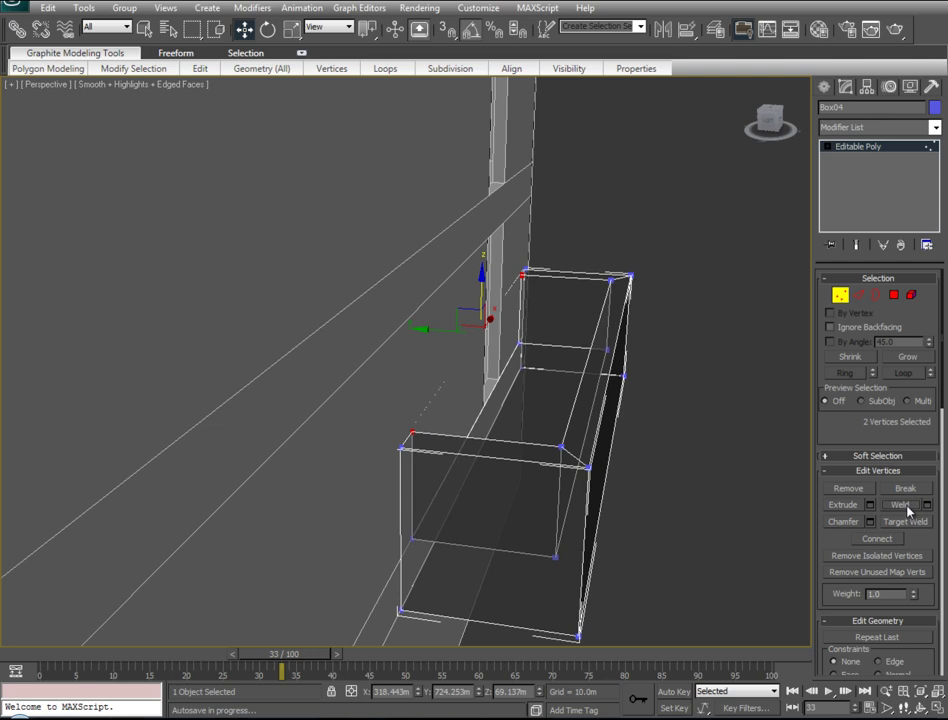
drag(714, 247, 365, 657)
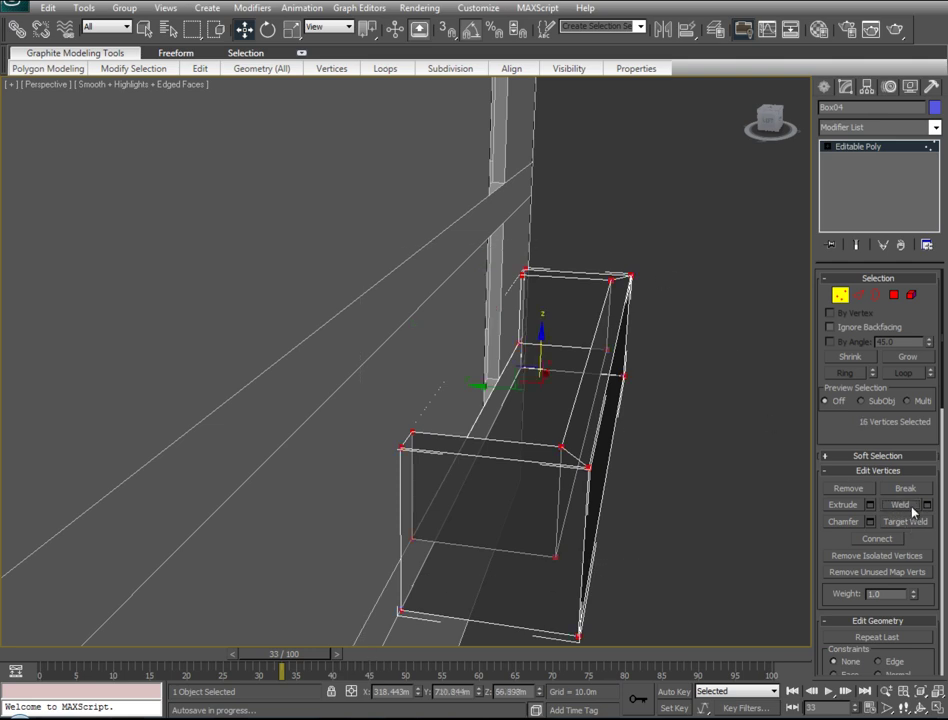
click(724, 447)
key(alt+x)
mouse_move(692, 527)
alt+middle_down()
mouse_move(675, 470)
mouse_move(622, 489)
mouse_move(493, 457)
mouse_move(630, 460)
alt+middle_up()
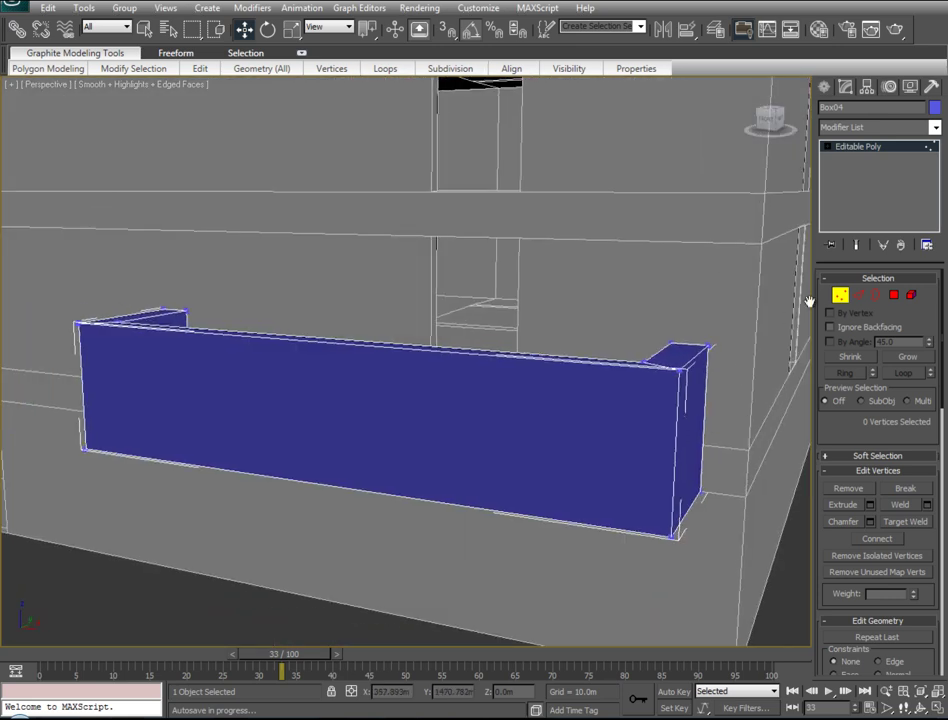
click(840, 294)
scroll(535, 436, down, 3)
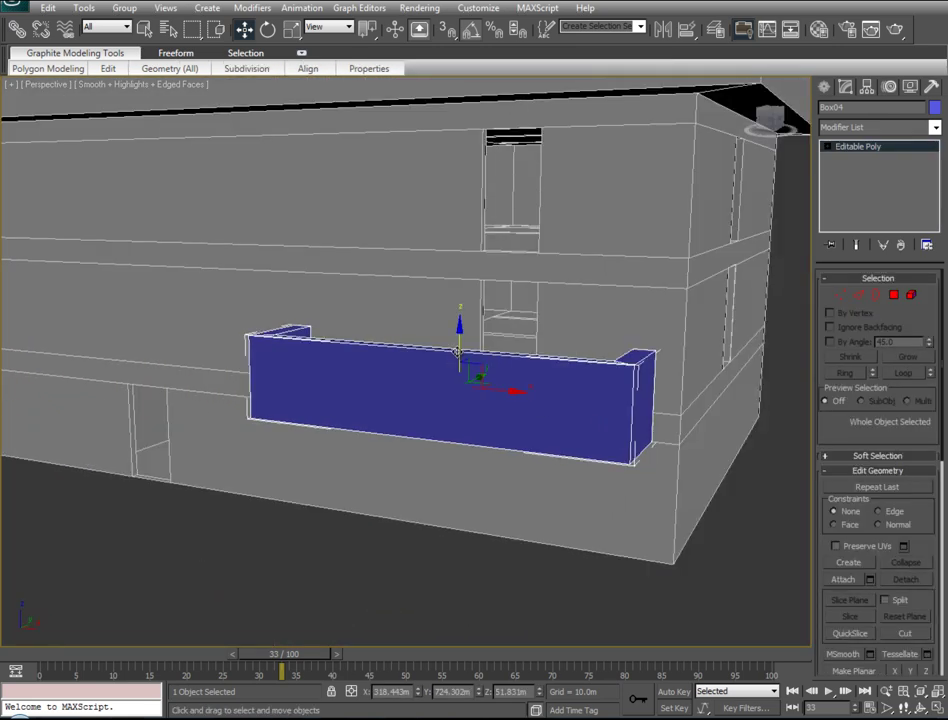
Shift-clone the planter box up one floor as a copy
shift+drag(459, 352, 460, 224)
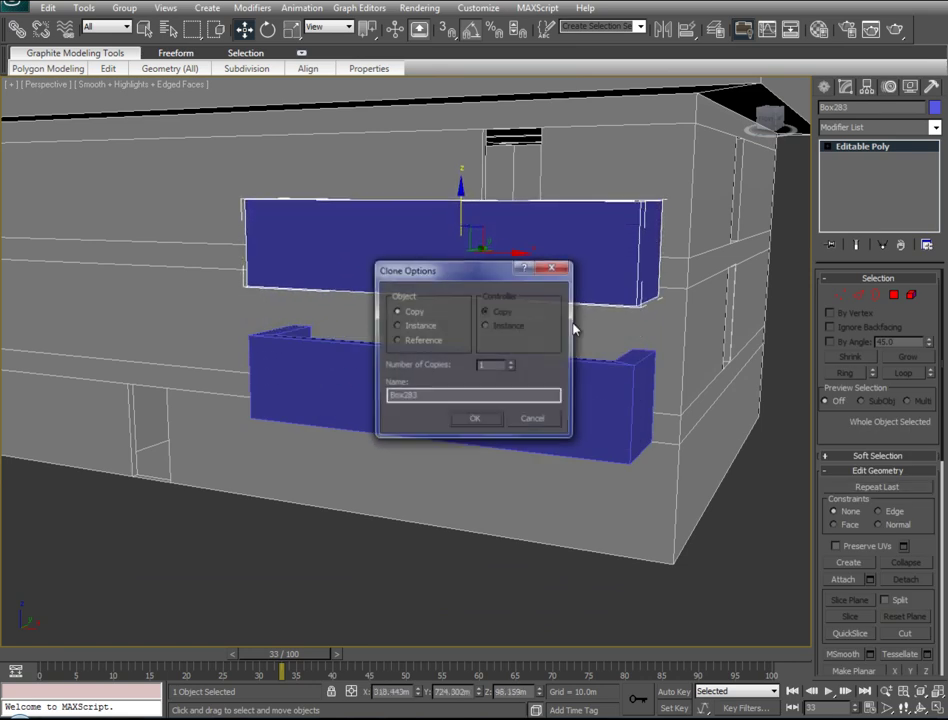
click(476, 419)
mouse_move(480, 420)
alt+middle_down()
mouse_move(508, 341)
mouse_move(480, 383)
alt+middle_up()
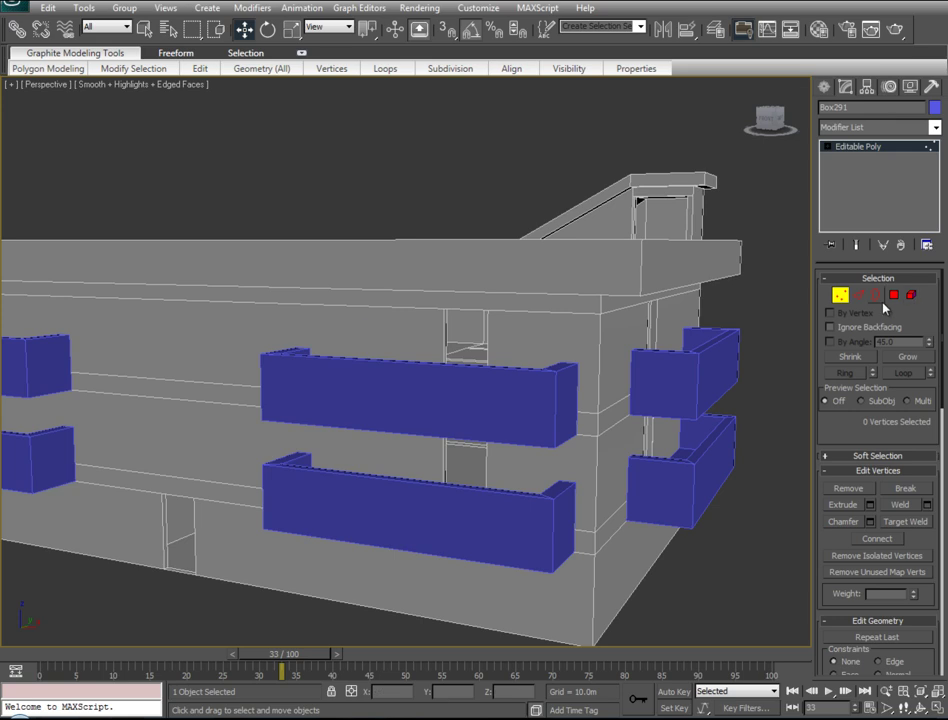
click(840, 295)
click(446, 218)
Attach all planter boxes on the middle, right and left facades to the building mesh
click(652, 367)
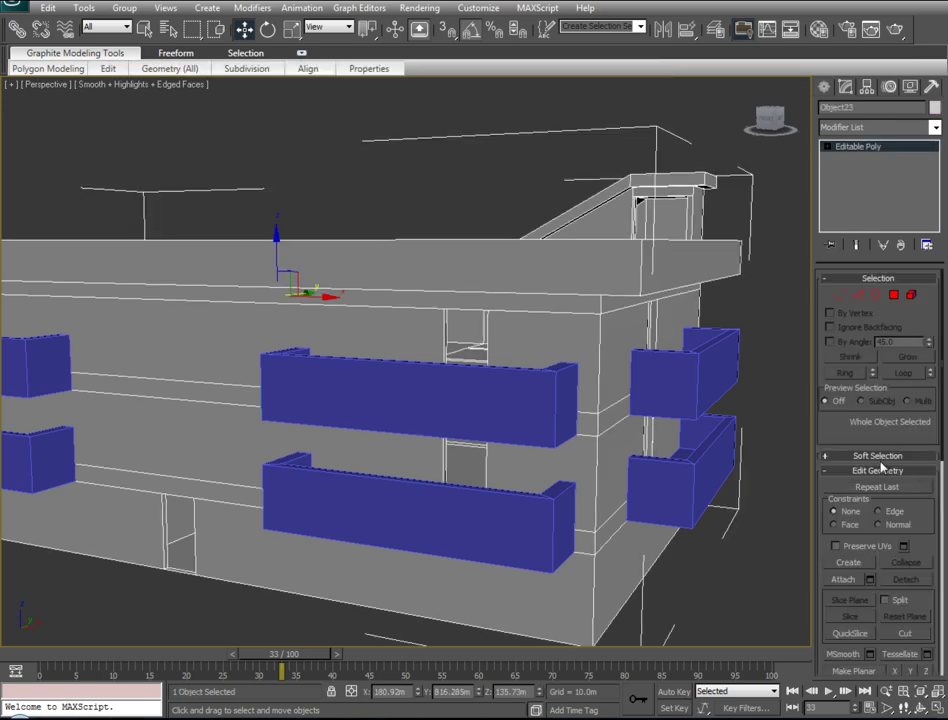
click(846, 578)
click(520, 400)
click(505, 510)
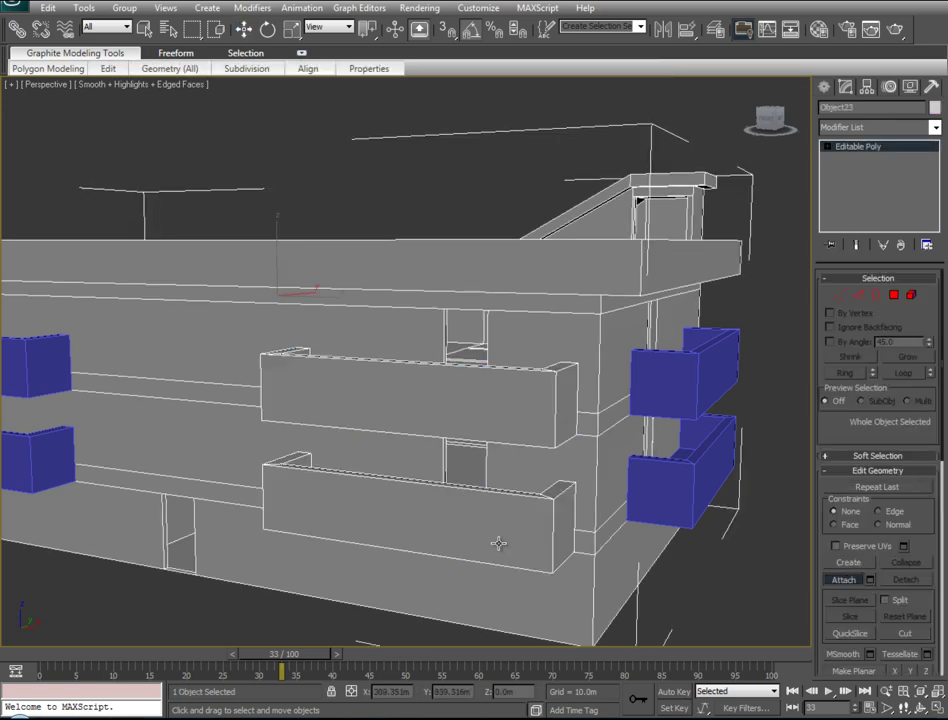
click(672, 440)
click(671, 420)
click(17, 362)
click(34, 466)
mouse_move(123, 413)
alt+middle_down()
mouse_move(461, 451)
mouse_move(281, 417)
alt+middle_up()
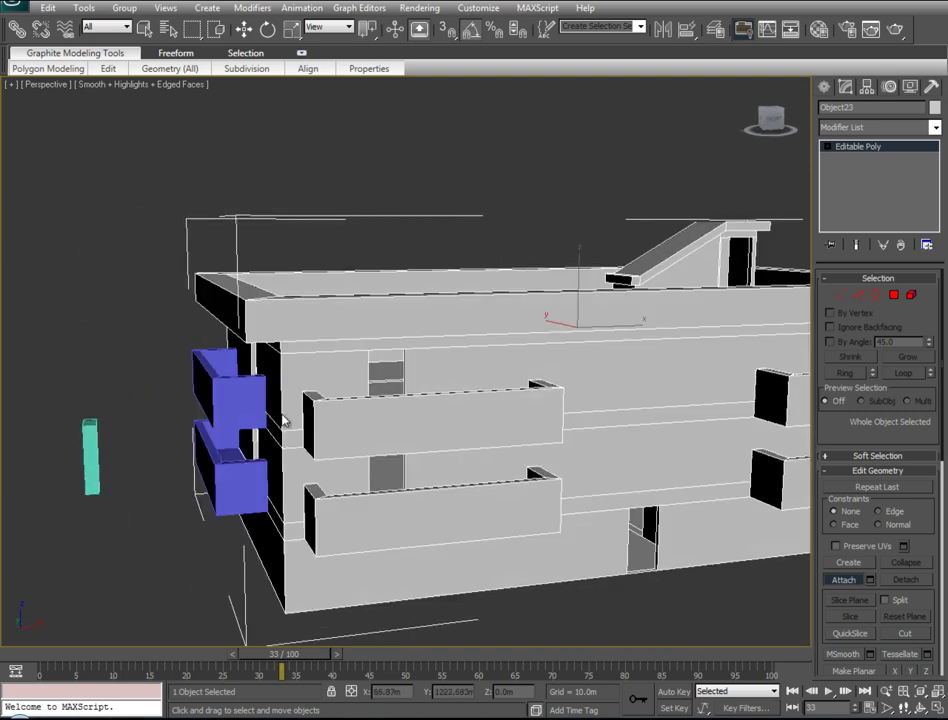
click(255, 412)
click(218, 482)
alt+middle_drag(188, 504, 354, 497)
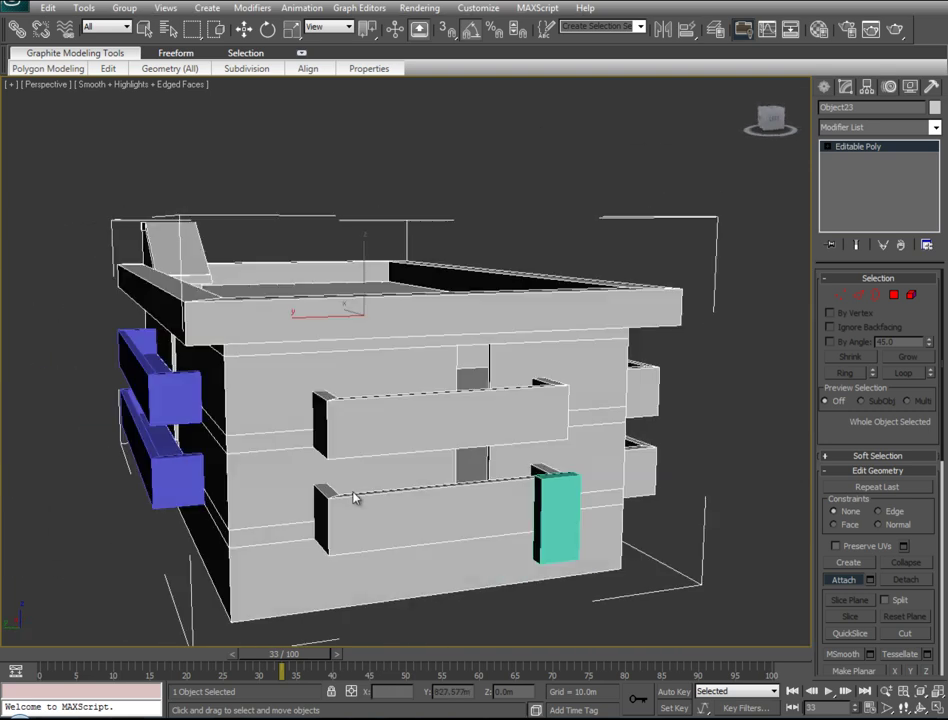
click(170, 400)
alt+middle_drag(273, 520, 581, 430)
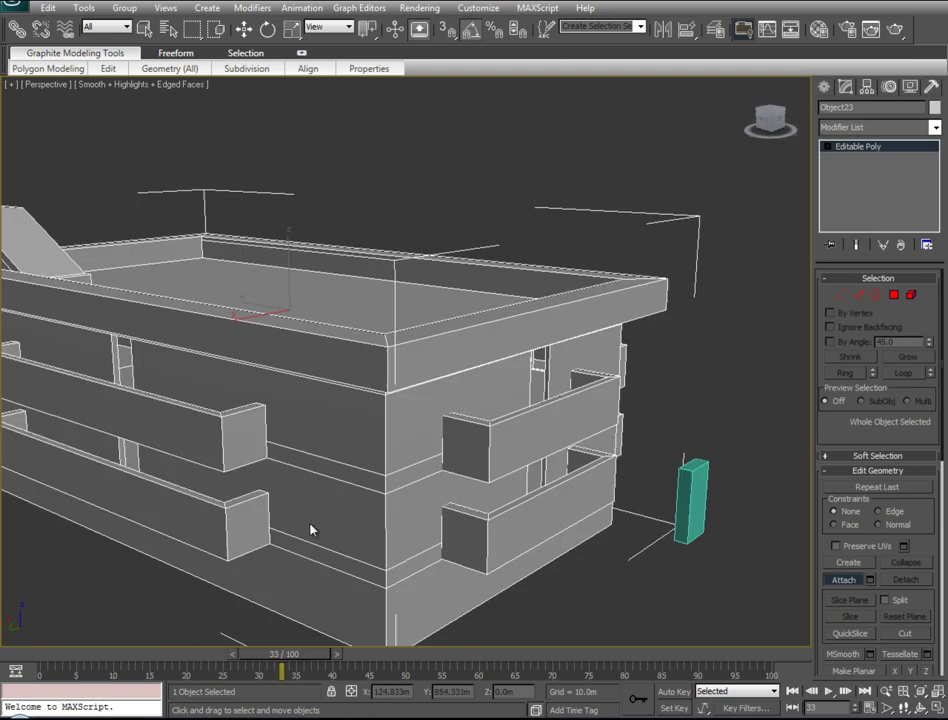
middle_drag(445, 445, 813, 318)
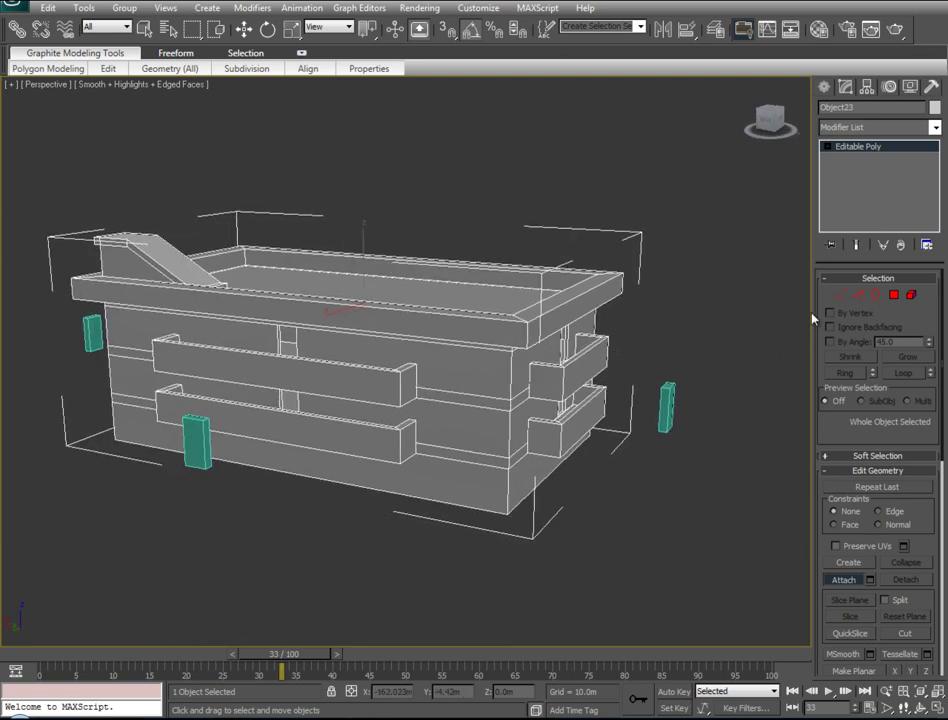
Delete the right, lower and left green marker boxes from around the house
click(764, 494)
click(667, 412)
key(Delete)
click(197, 445)
key(Delete)
click(92, 333)
key(Delete)
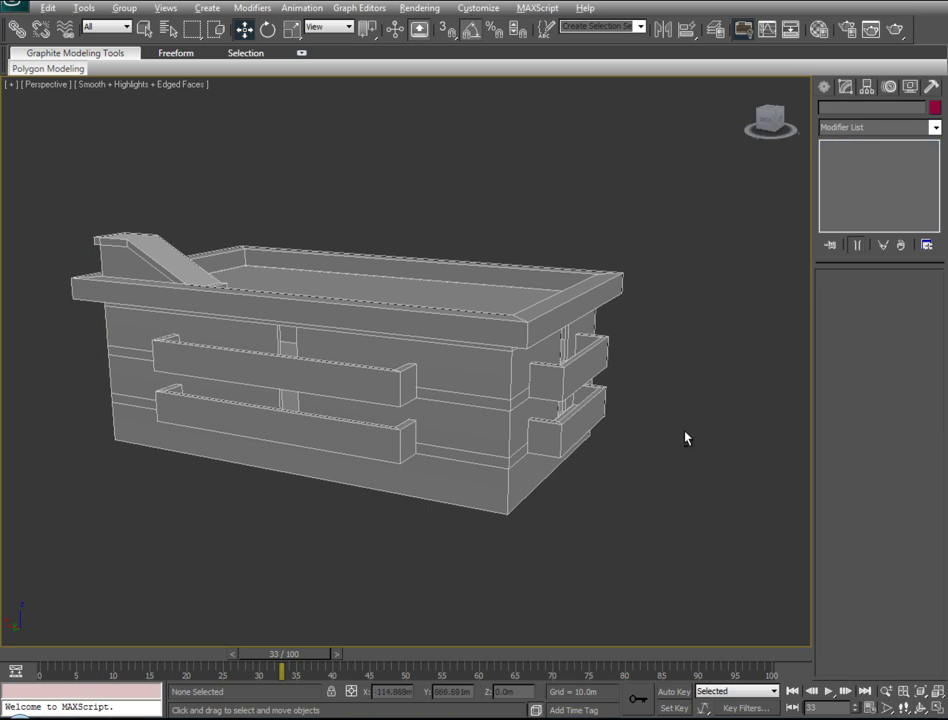
Use Unhide All to restore the hidden surrounding city buildings around the house
alt+middle_drag(686, 437, 360, 420)
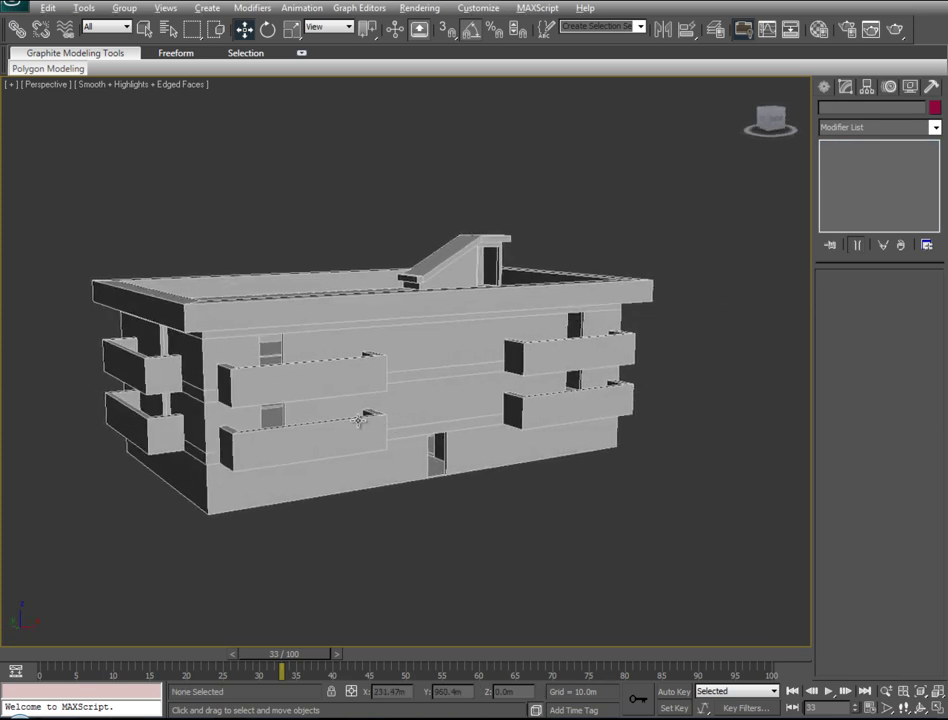
mouse_move(450, 415)
alt+middle_down()
mouse_move(324, 430)
mouse_move(407, 427)
mouse_move(432, 436)
mouse_move(427, 425)
alt+middle_up()
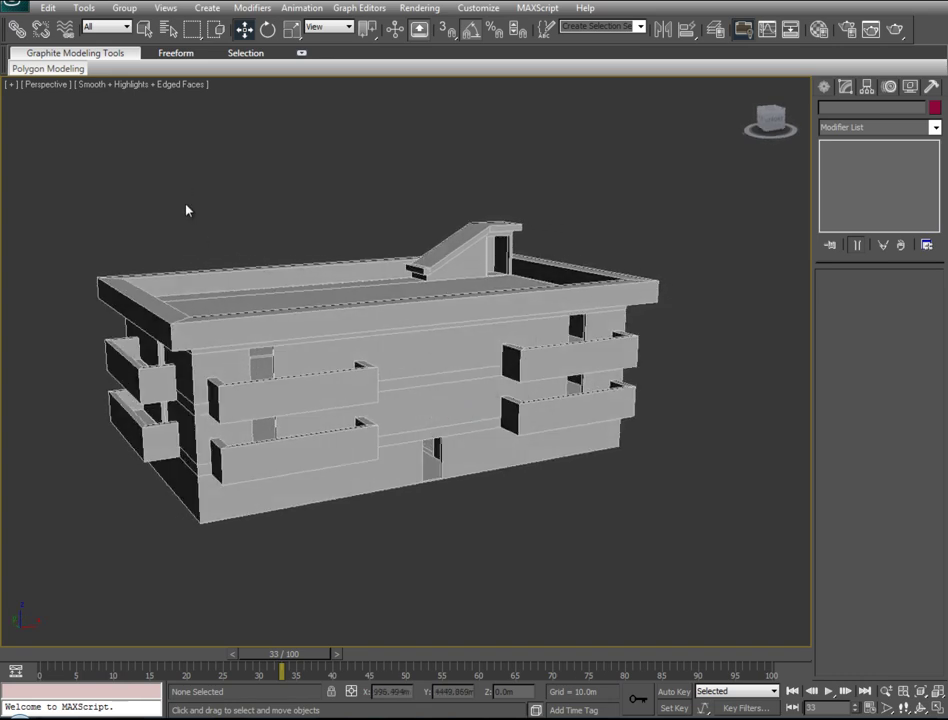
alt+middle_drag(188, 207, 451, 463)
scroll(451, 463, down, 5)
right_click(250, 258)
click(286, 184)
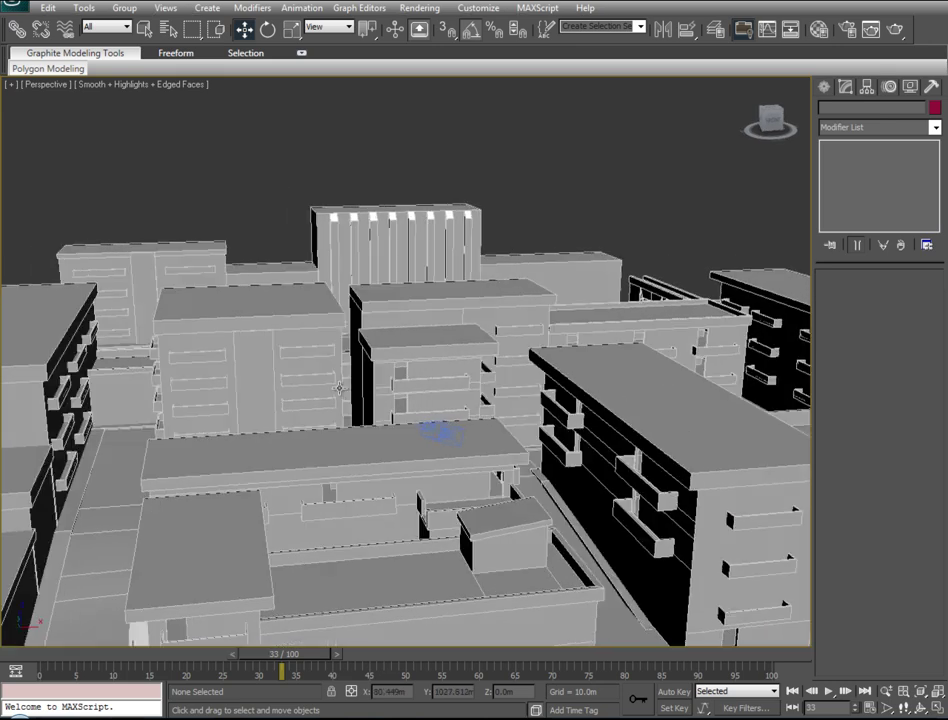